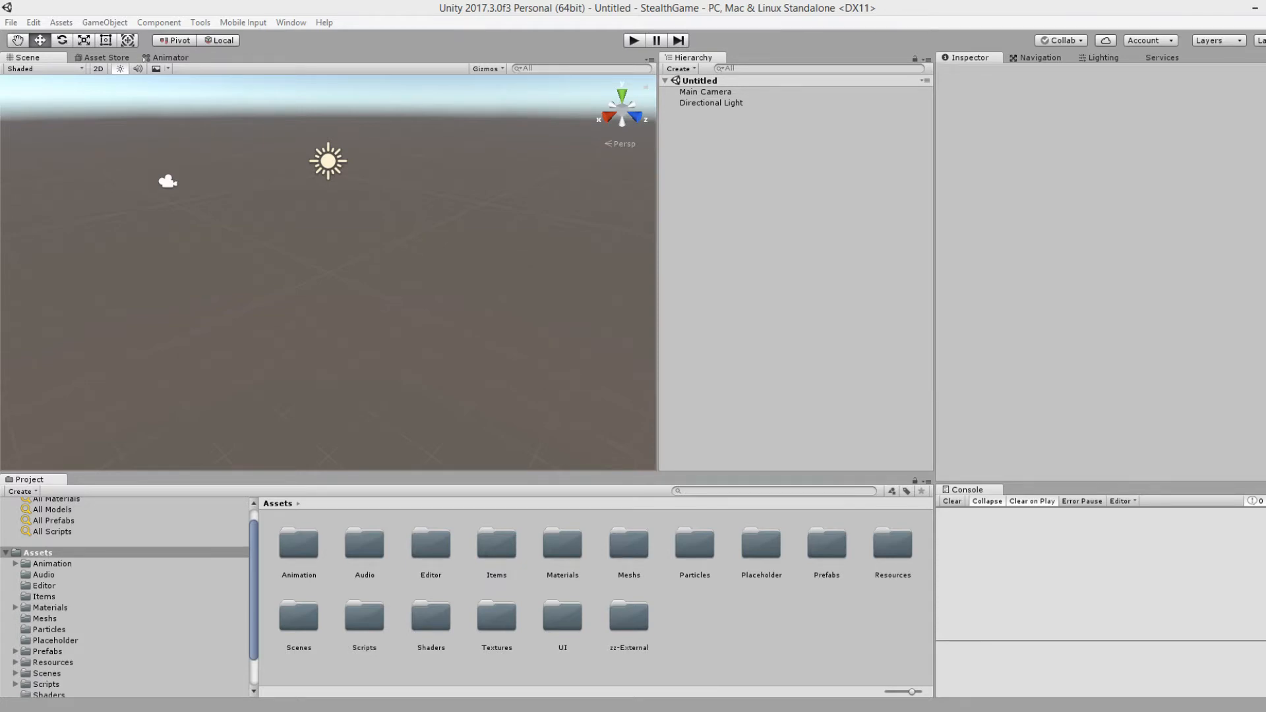
Step: Switch to Discord and jump to the pinned Git Repository message in the Ragtime Heist general channel
{"action": "left_click_drag", "start_coordinate": [1265, 316], "coordinate": [804, 2]}
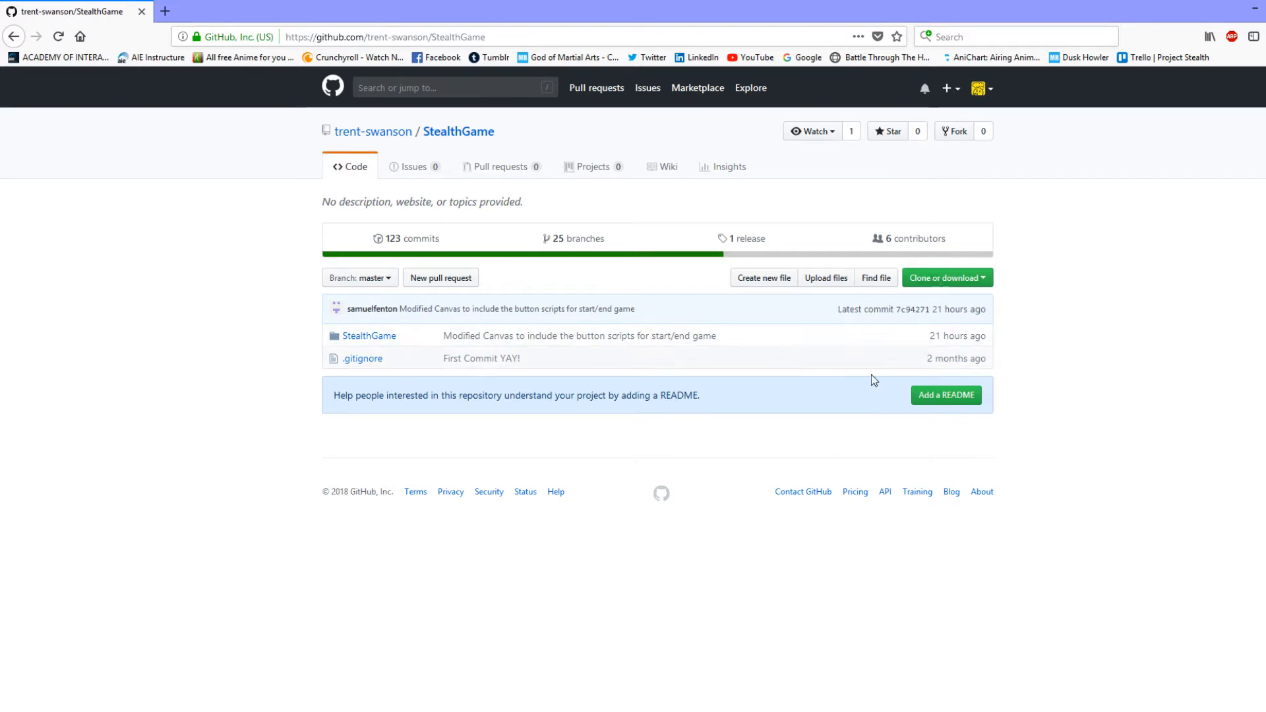
{"action": "left_click", "coordinate": [499, 711]}
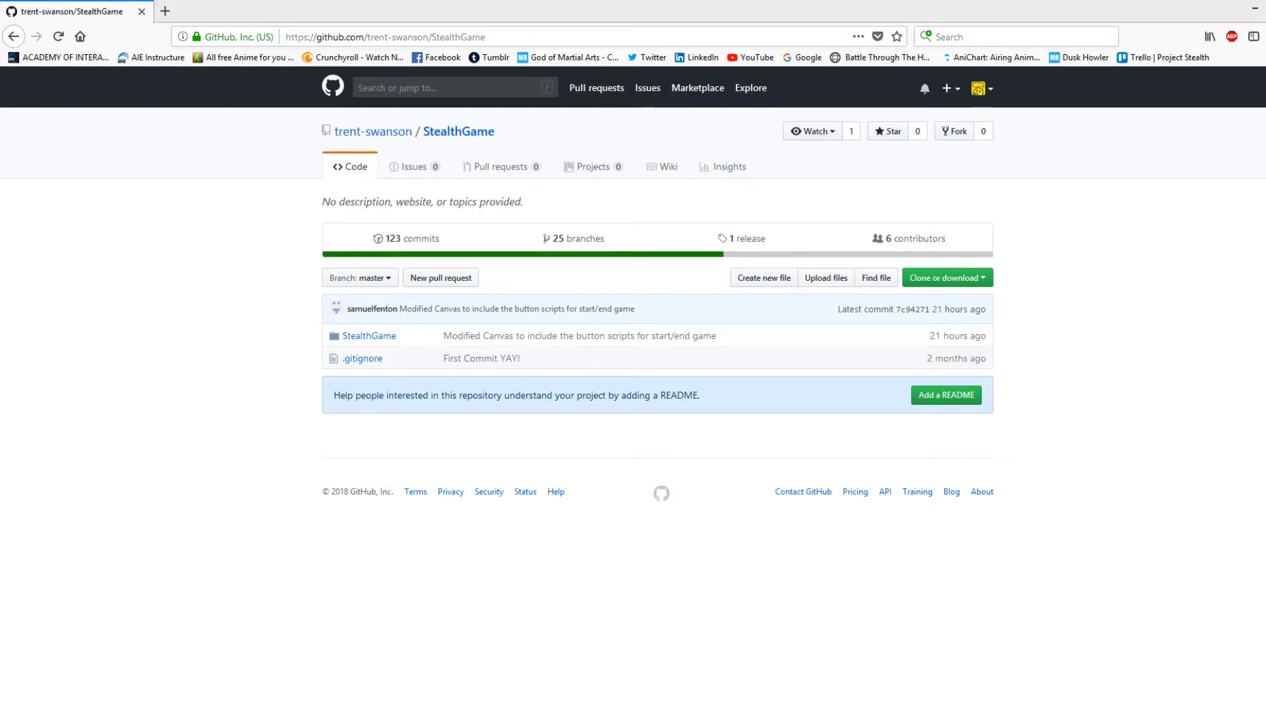
{"action": "left_click_drag", "start_coordinate": [528, 711], "coordinate": [855, 72]}
{"action": "left_click", "coordinate": [963, 99]}
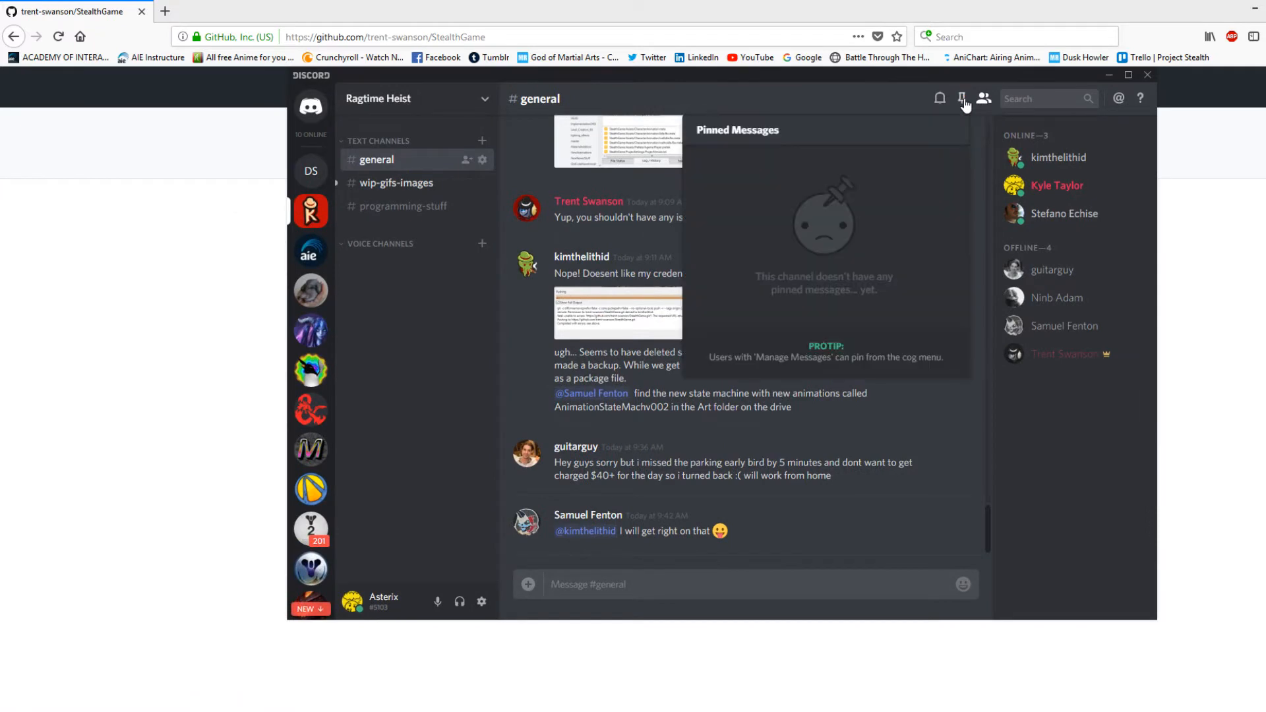
{"action": "scroll", "coordinate": [902, 325], "scroll_direction": "down", "scroll_amount": 3}
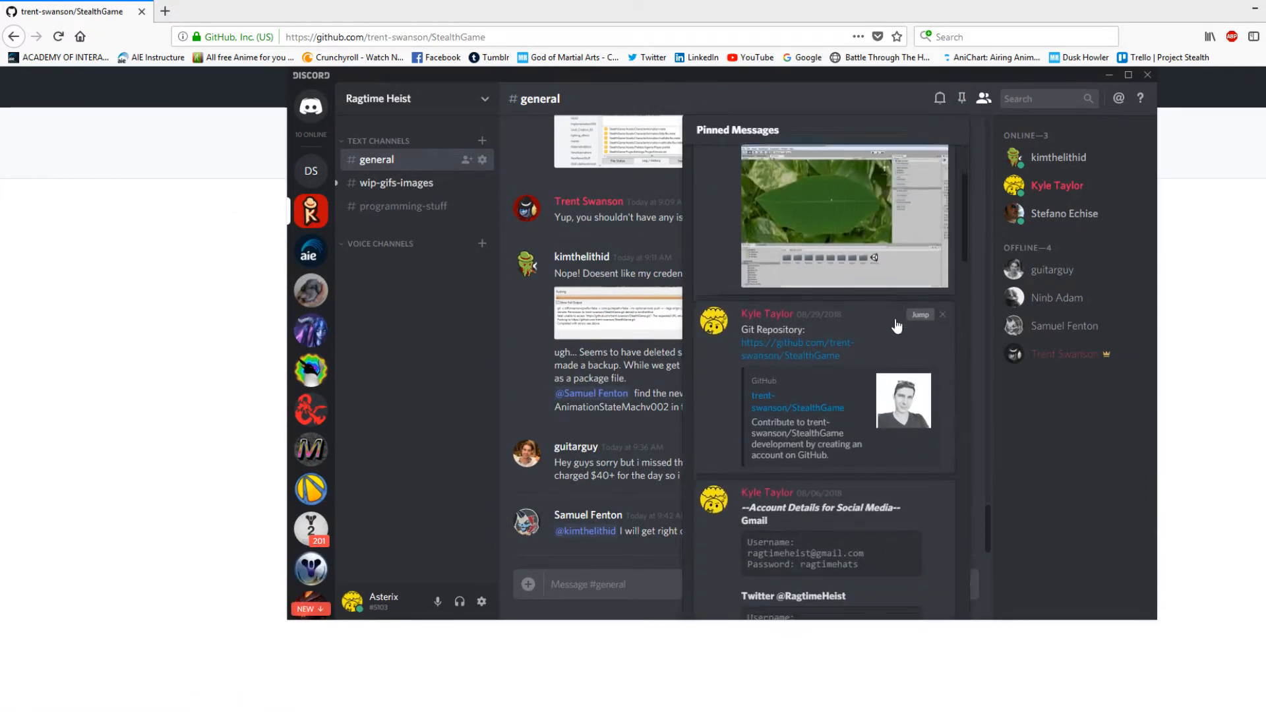
{"action": "scroll", "coordinate": [897, 309], "scroll_direction": "down", "scroll_amount": 2}
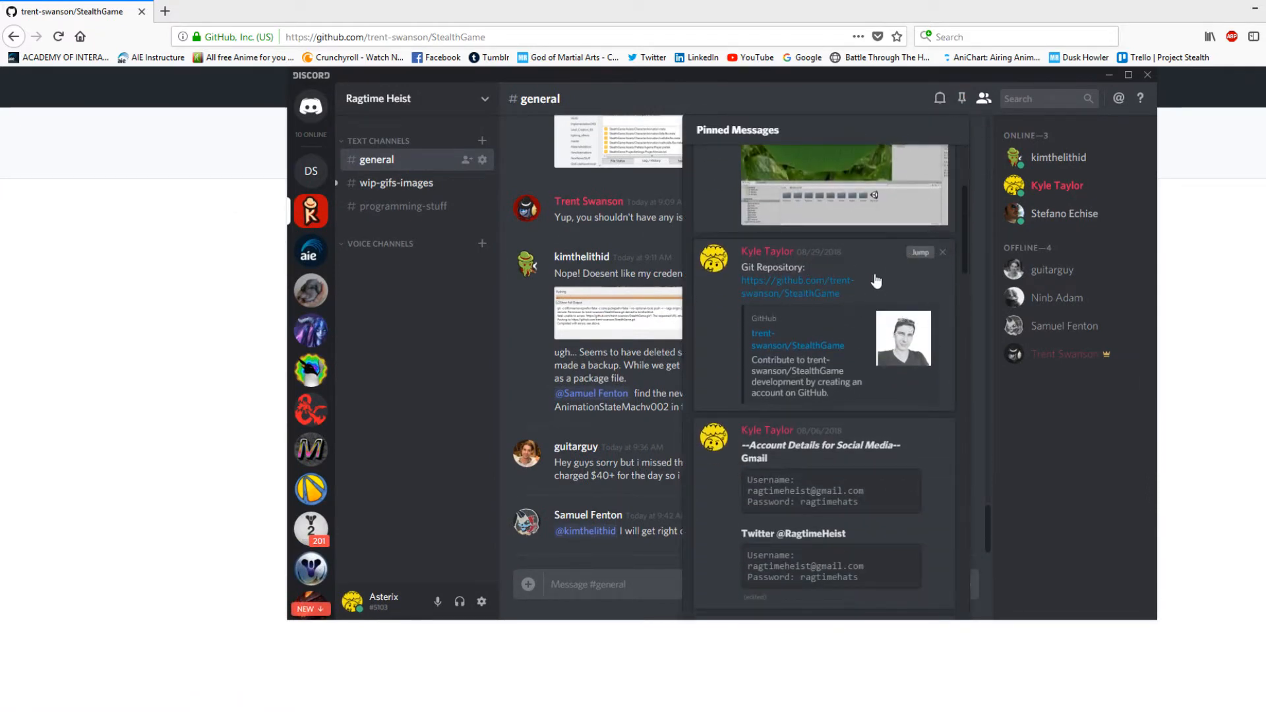
{"action": "left_click", "coordinate": [923, 253]}
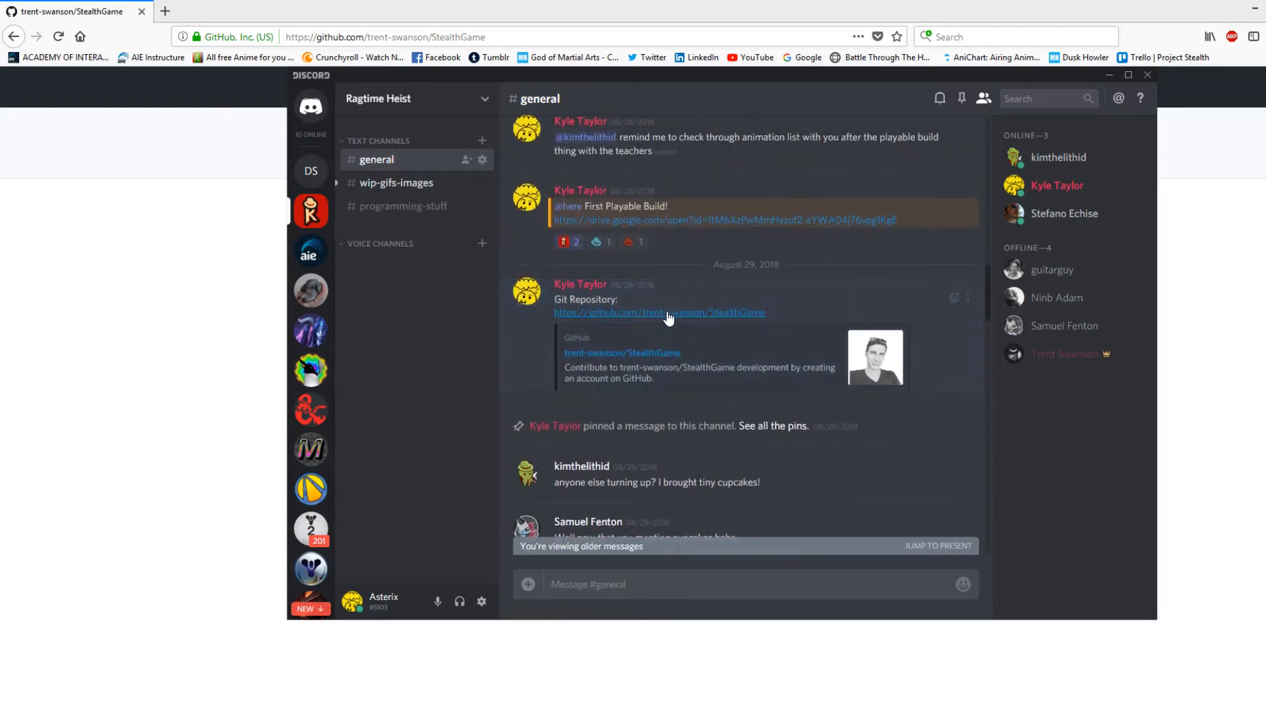
Step: Return to the StealthGame repository page in the browser and view its clone and download options
{"action": "left_click", "coordinate": [697, 8]}
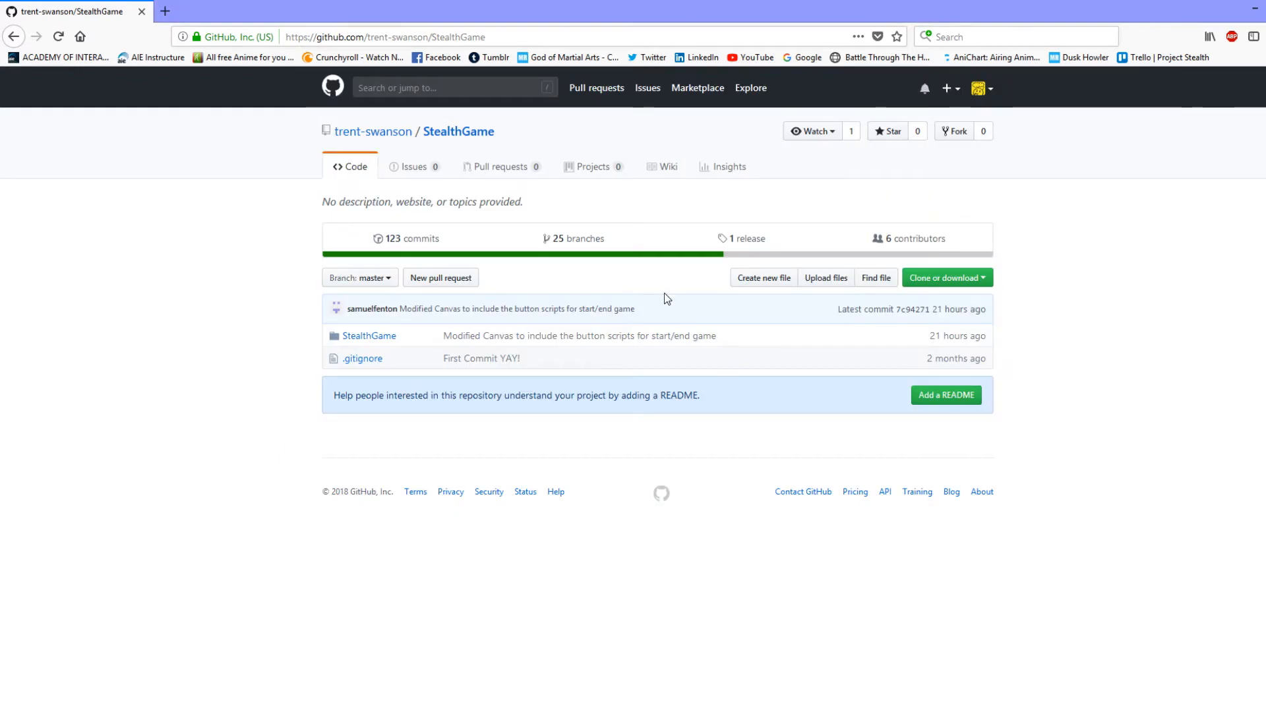
{"action": "left_click", "coordinate": [978, 280]}
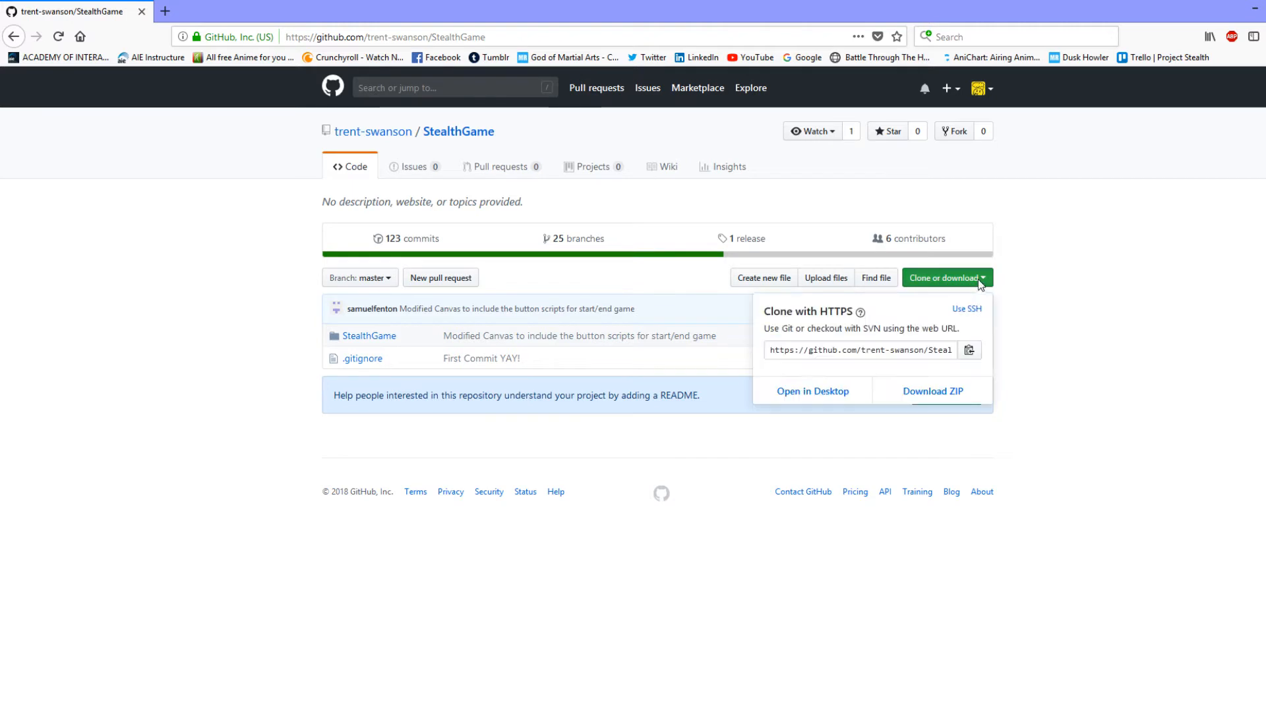
{"action": "left_click", "coordinate": [953, 398]}
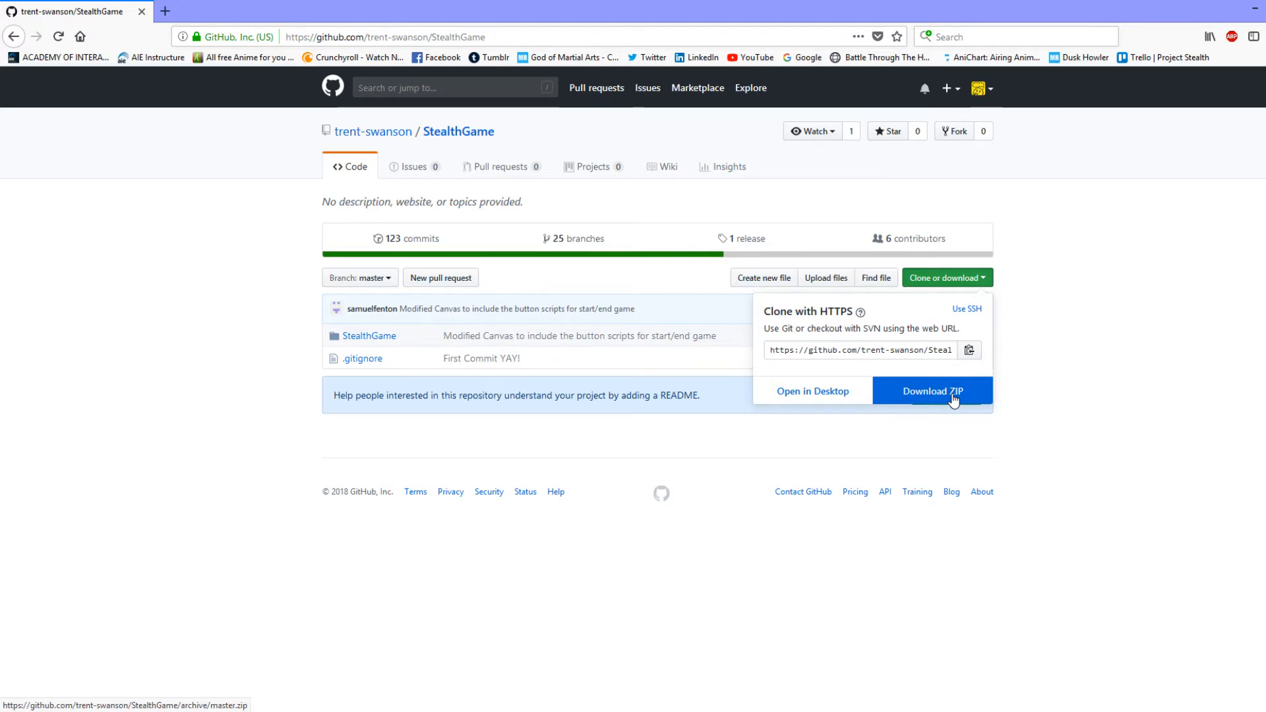
{"action": "left_click", "coordinate": [1099, 339]}
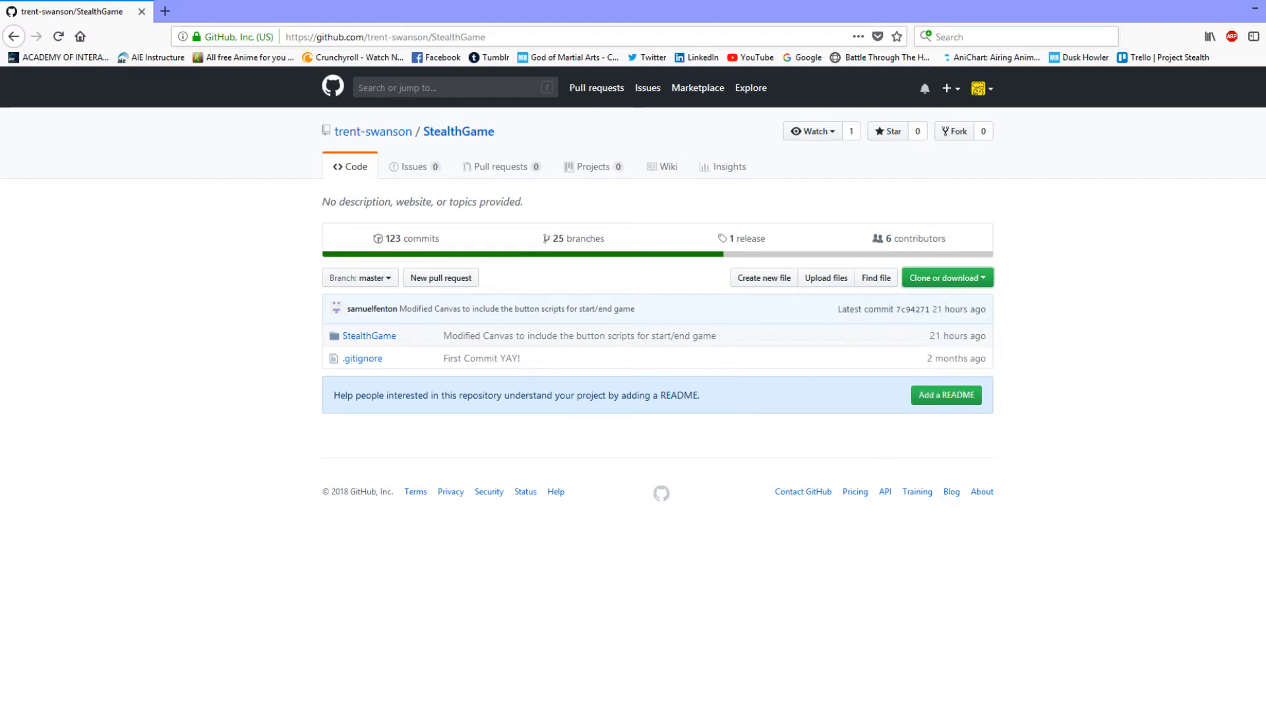
Step: Switch to Sourcetree and show the Ragtime commit history at the latest commit of the local Level_Creation_Kit branch
{"action": "left_click", "coordinate": [389, 709]}
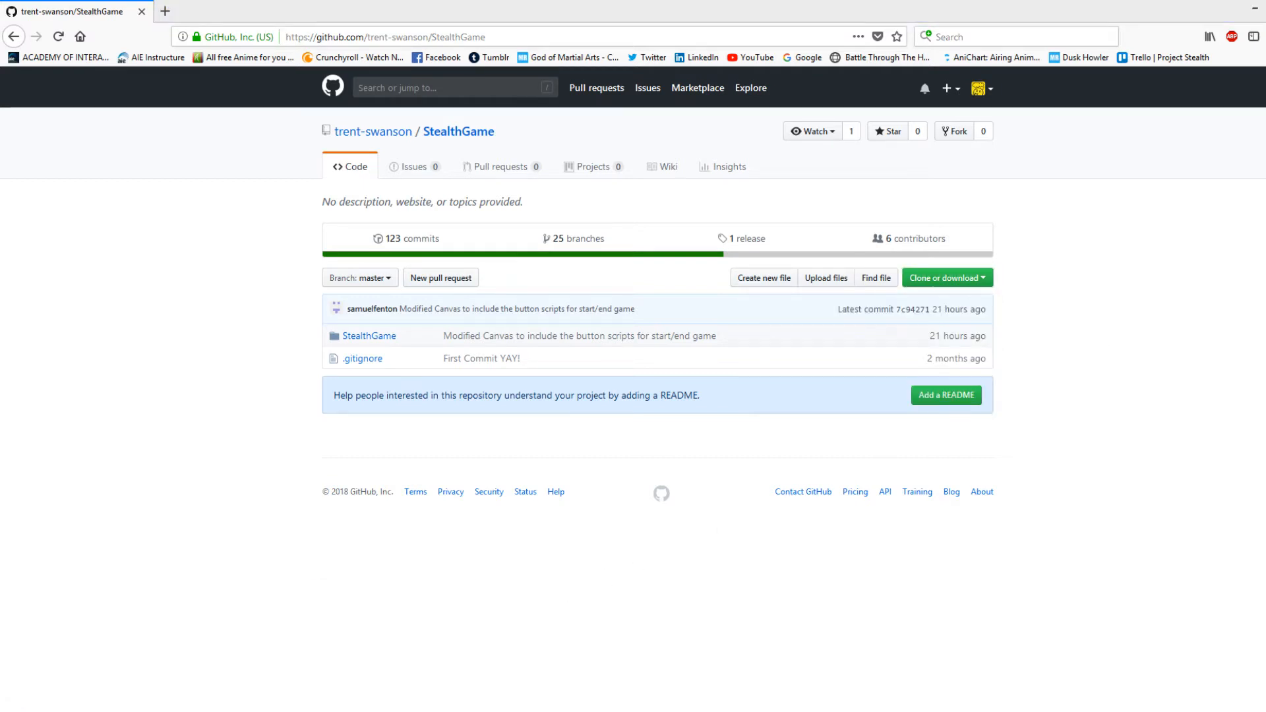
{"action": "left_click_drag", "start_coordinate": [1, 146], "coordinate": [791, 92]}
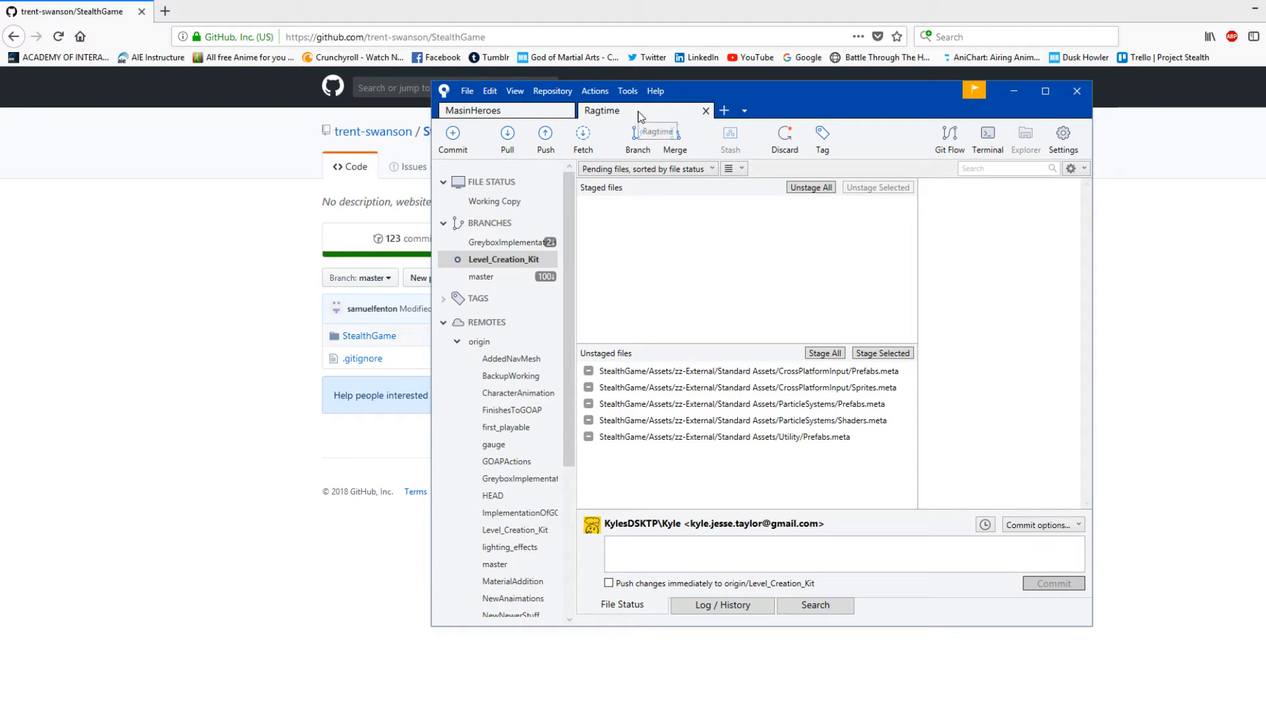
{"action": "left_click", "coordinate": [700, 607]}
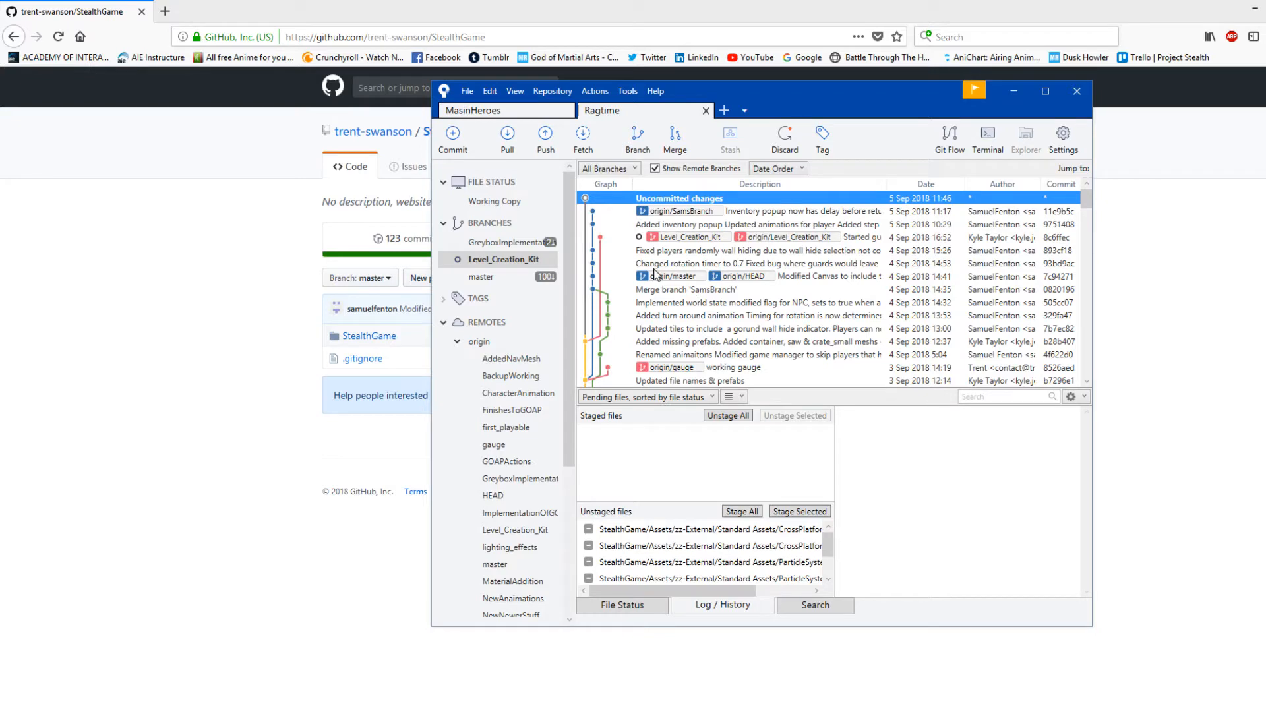
{"action": "left_click", "coordinate": [443, 322]}
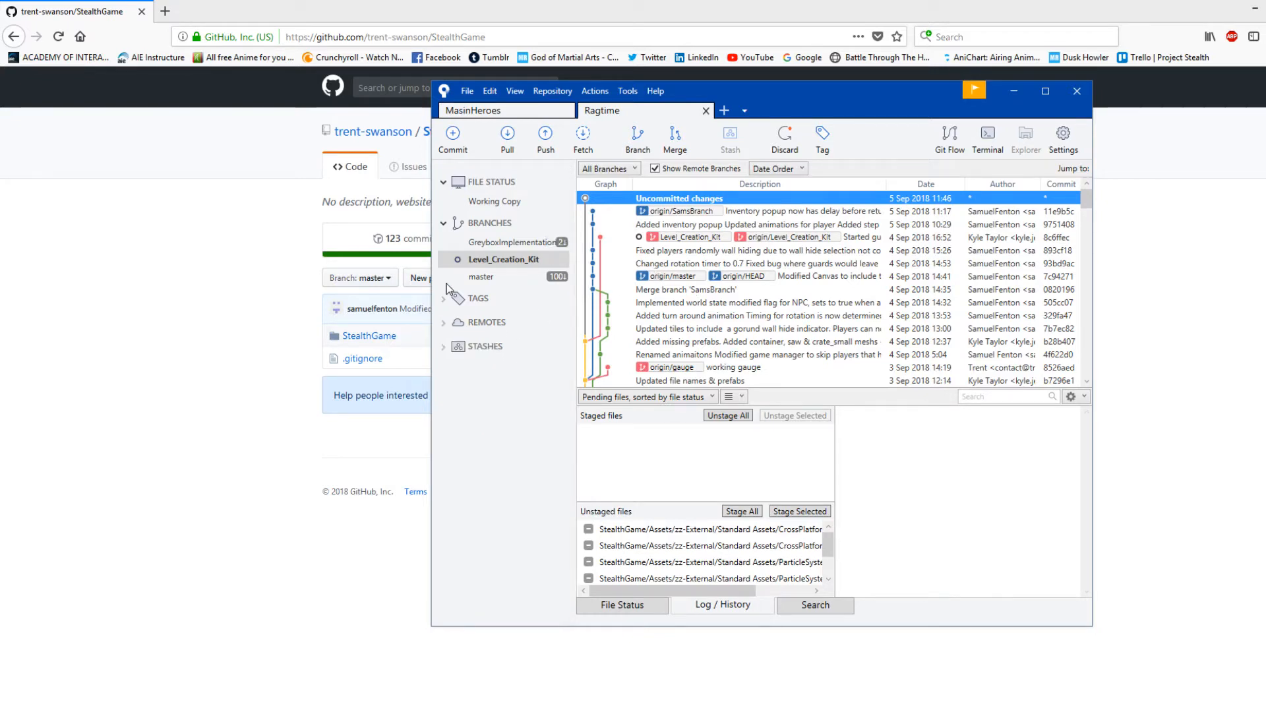
{"action": "left_click", "coordinate": [451, 259]}
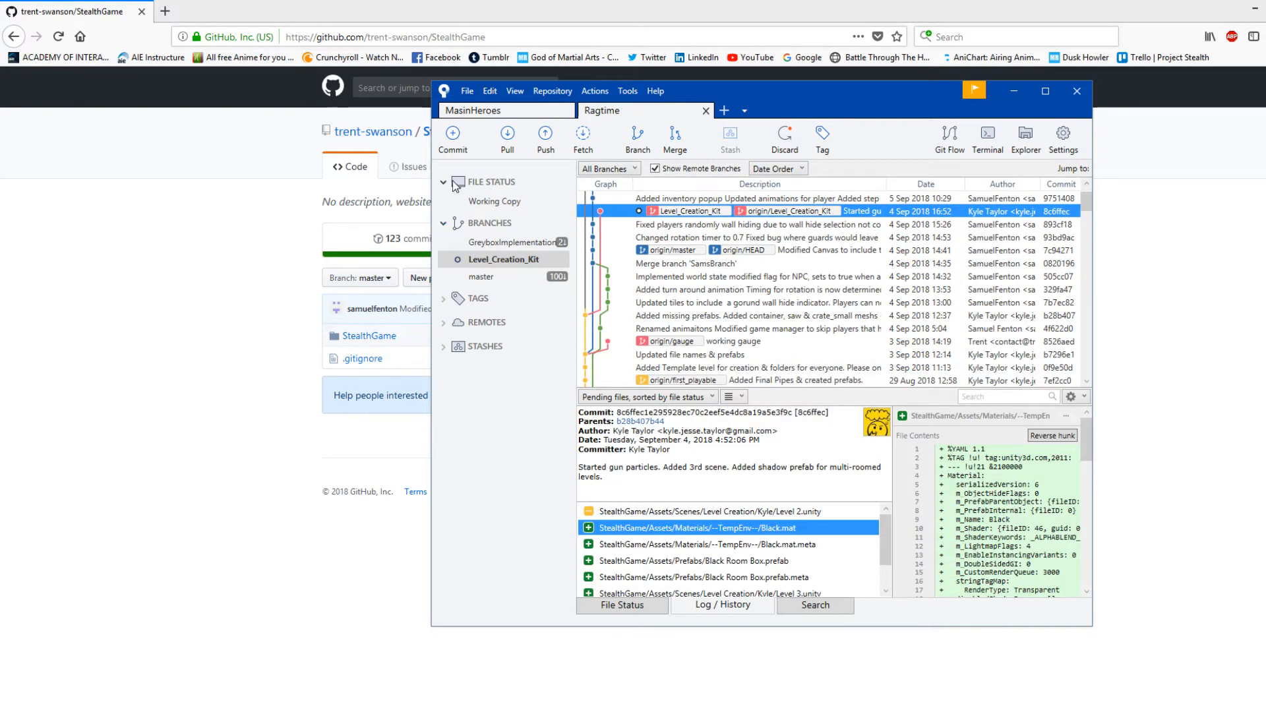
{"action": "left_click", "coordinate": [454, 186]}
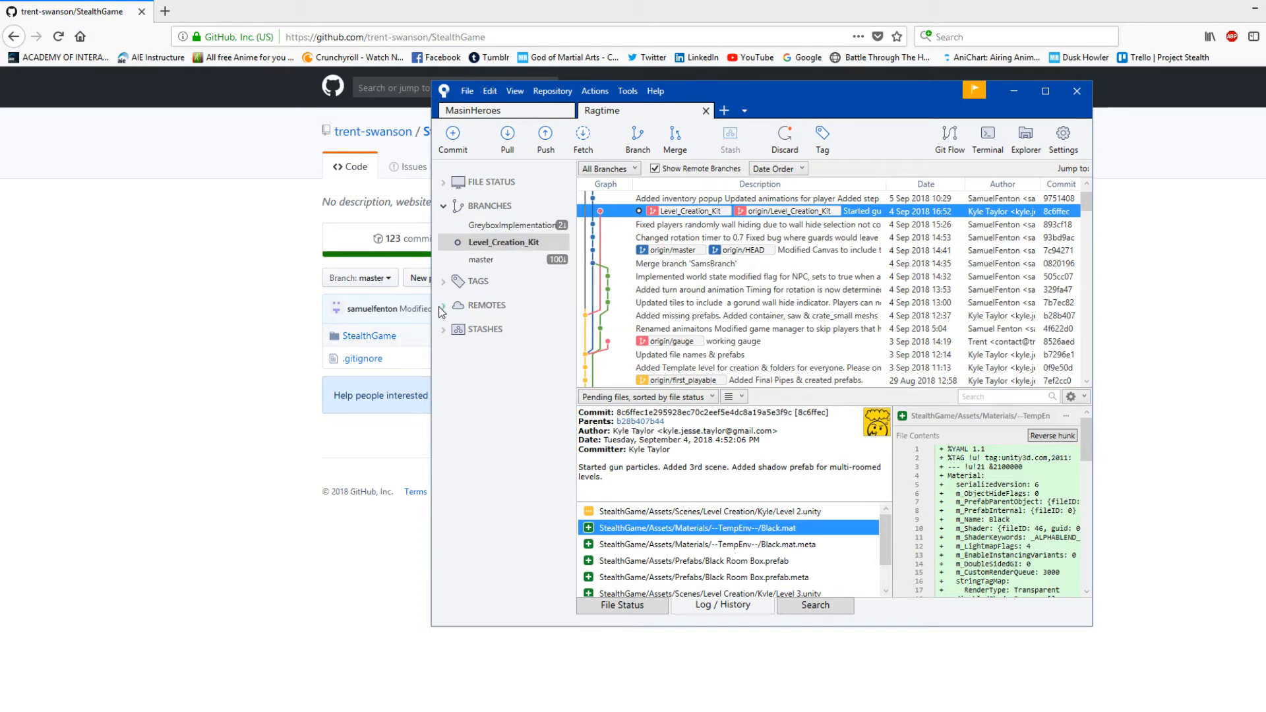
Step: Expand the origin remote and select its Level_Creation_Kit branch
{"action": "left_click", "coordinate": [484, 304]}
{"action": "left_click", "coordinate": [449, 306]}
{"action": "left_click", "coordinate": [458, 325]}
{"action": "left_click", "coordinate": [458, 325]}
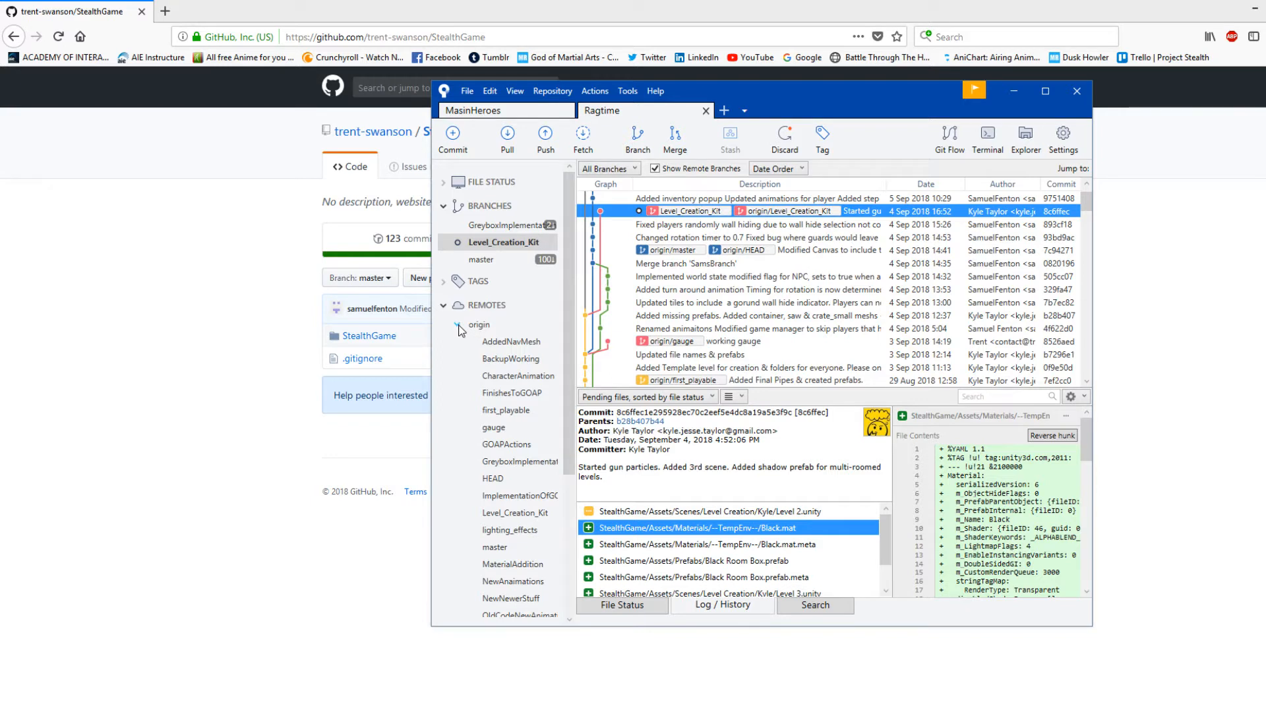
{"action": "left_click", "coordinate": [521, 513]}
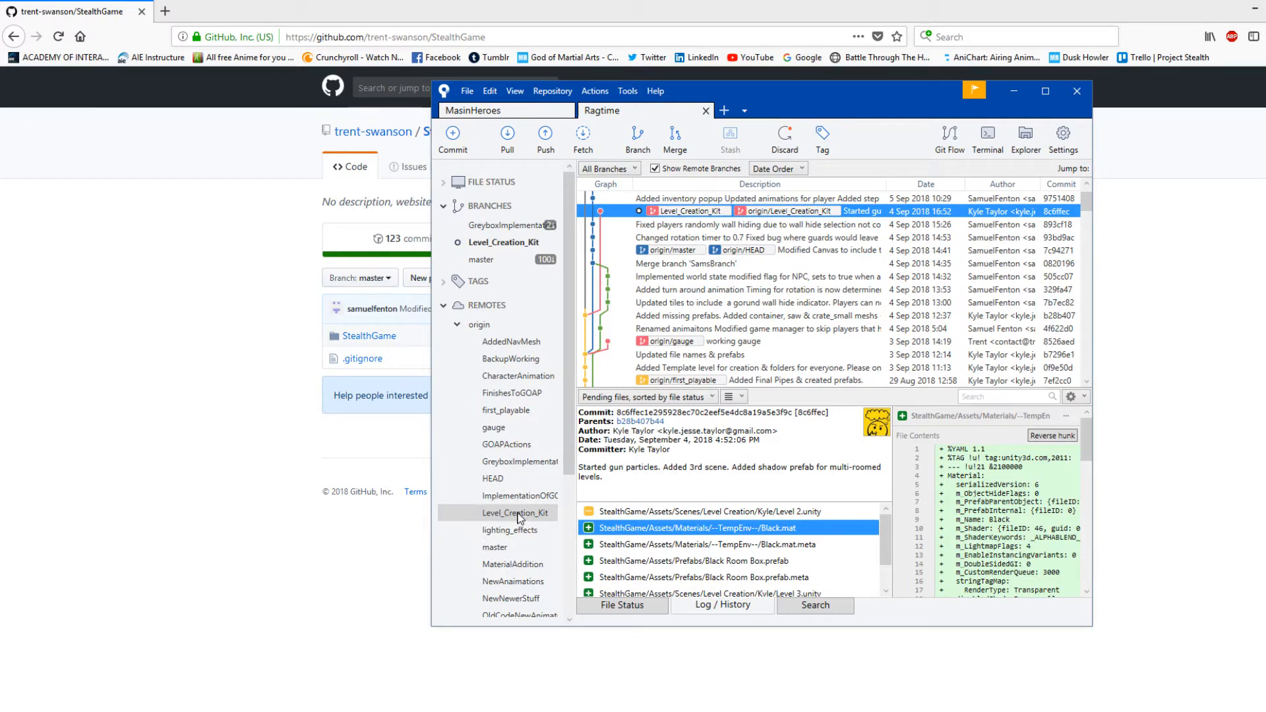
Step: Collapse the remotes list and select the local Level_Creation_Kit branch as the one to pull
{"action": "left_click", "coordinate": [506, 243]}
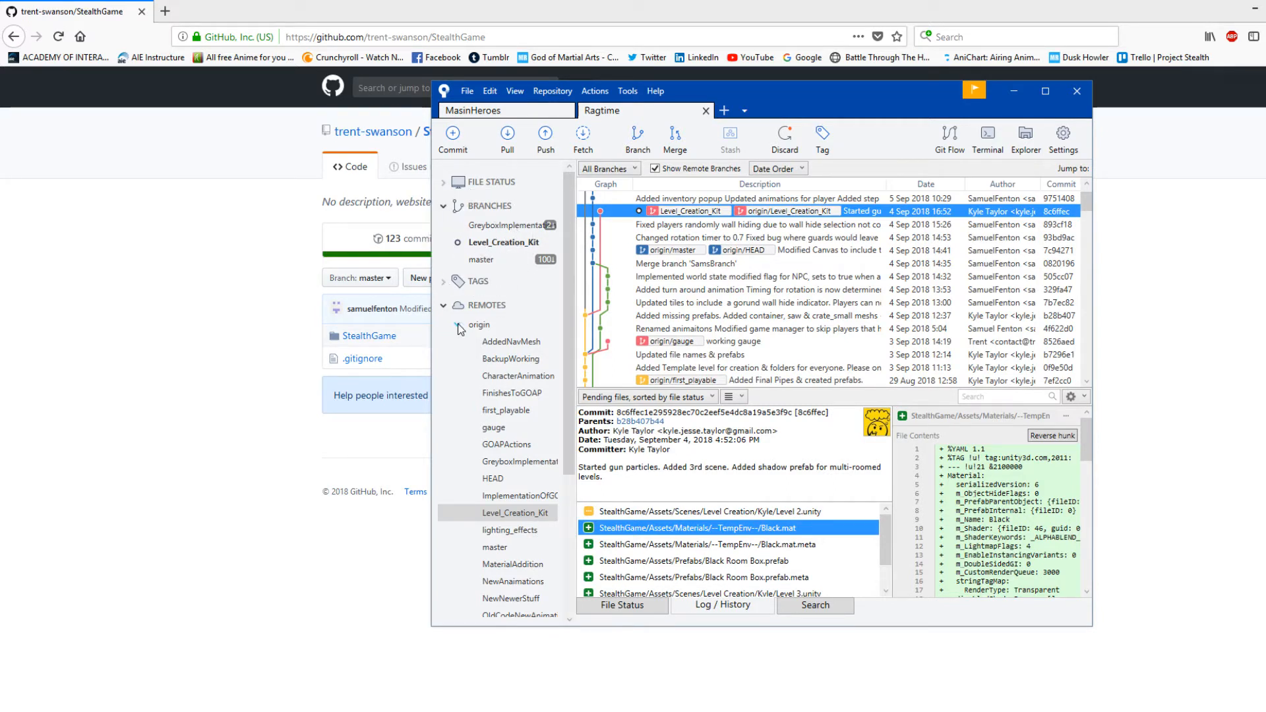
{"action": "left_click", "coordinate": [458, 325]}
{"action": "left_click", "coordinate": [444, 306]}
{"action": "left_click", "coordinate": [501, 244]}
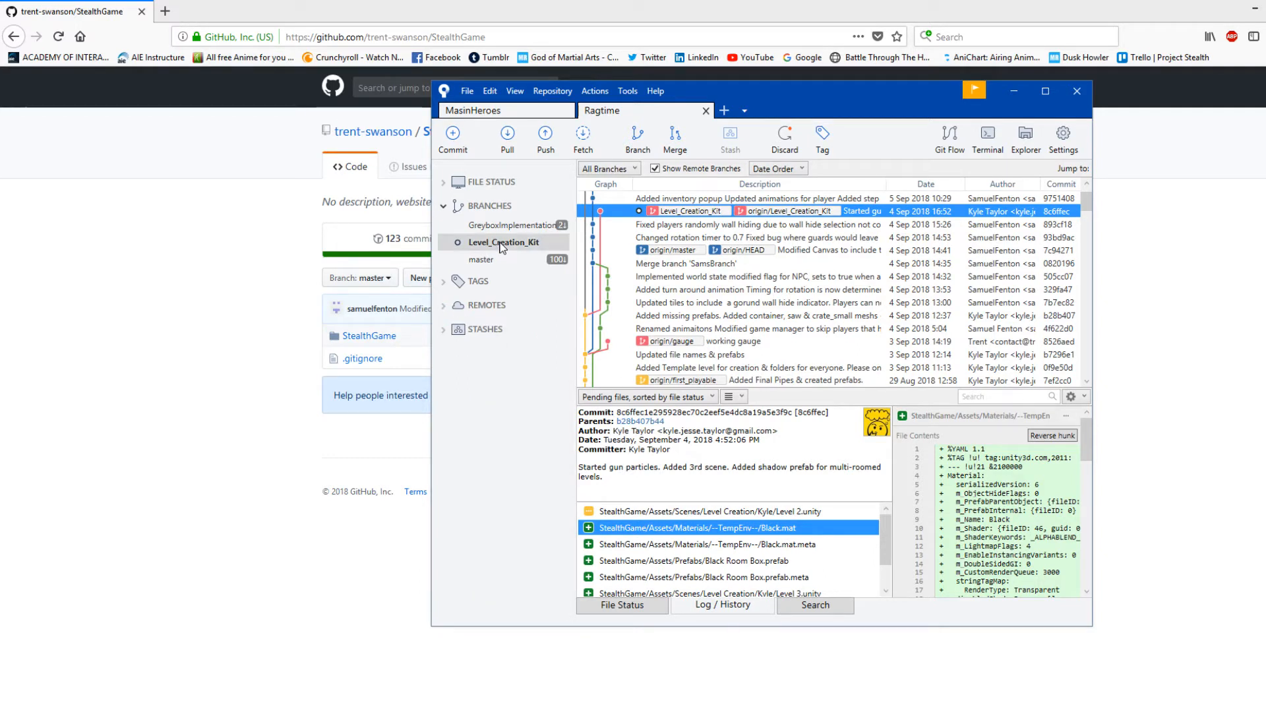
{"action": "left_click", "coordinate": [510, 139]}
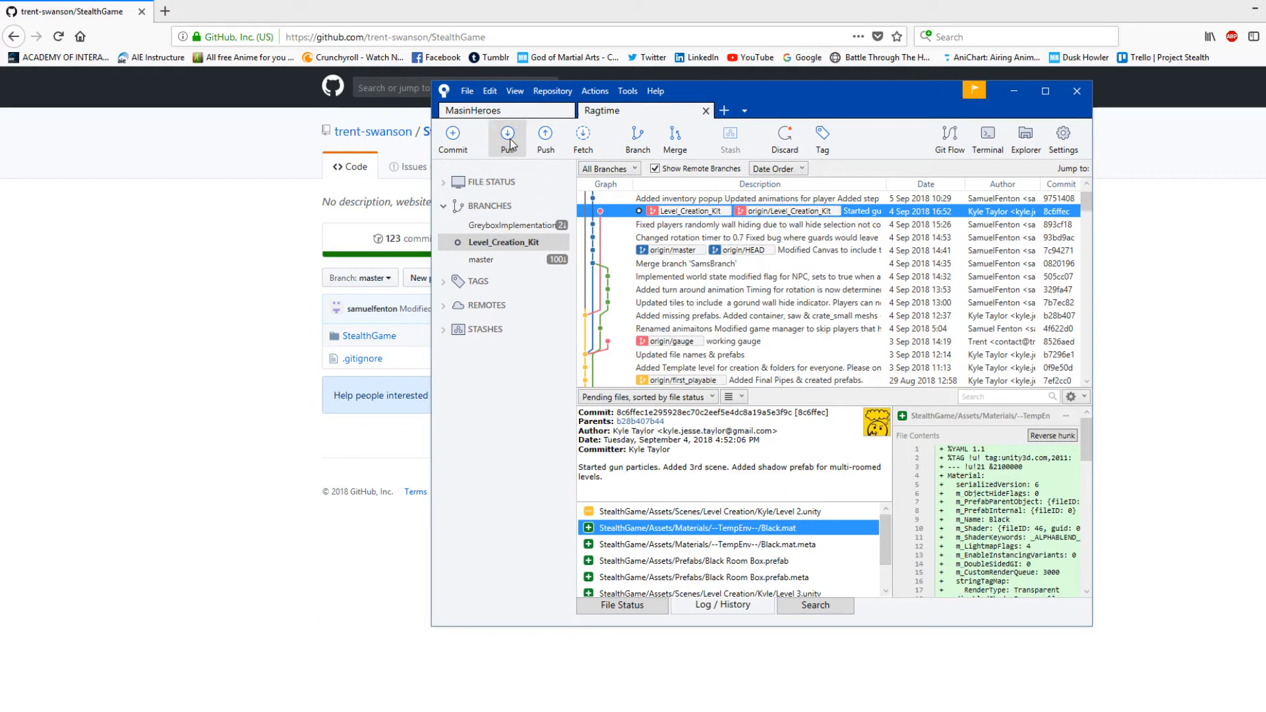
Step: Check the repository's file status for unstaged files
{"action": "key", "text": "ctrl"}
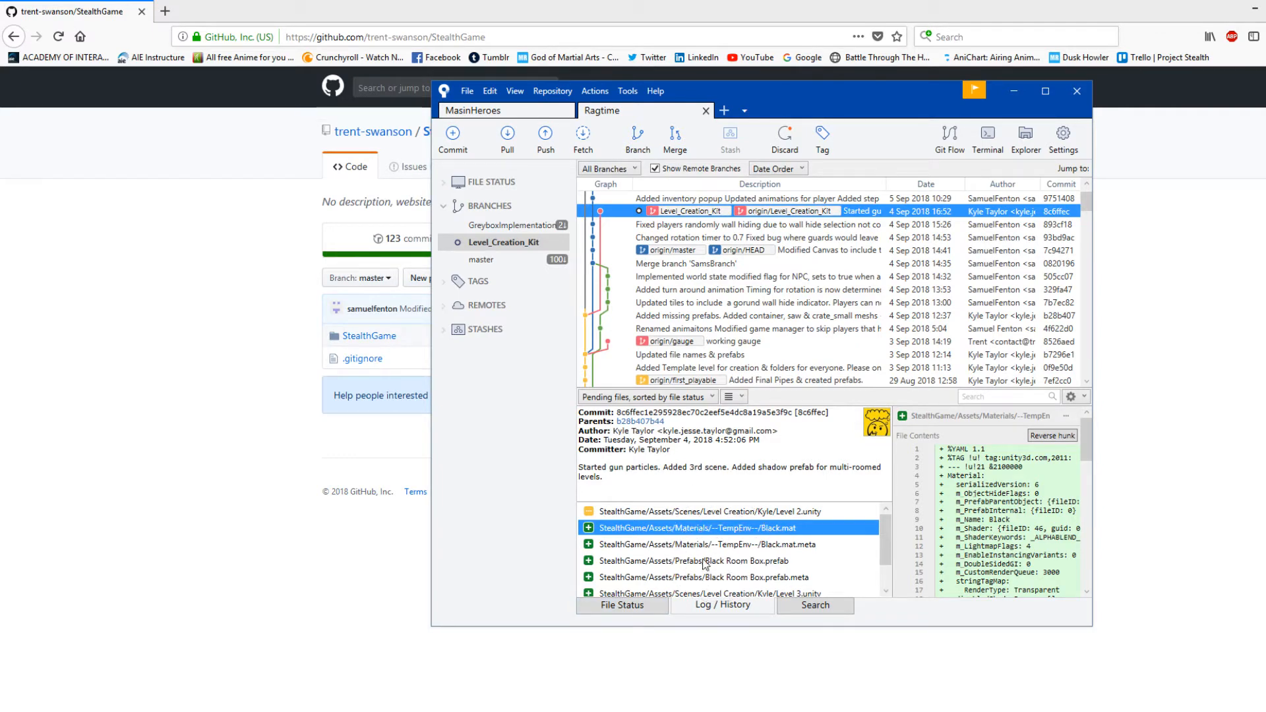
{"action": "left_click", "coordinate": [633, 612]}
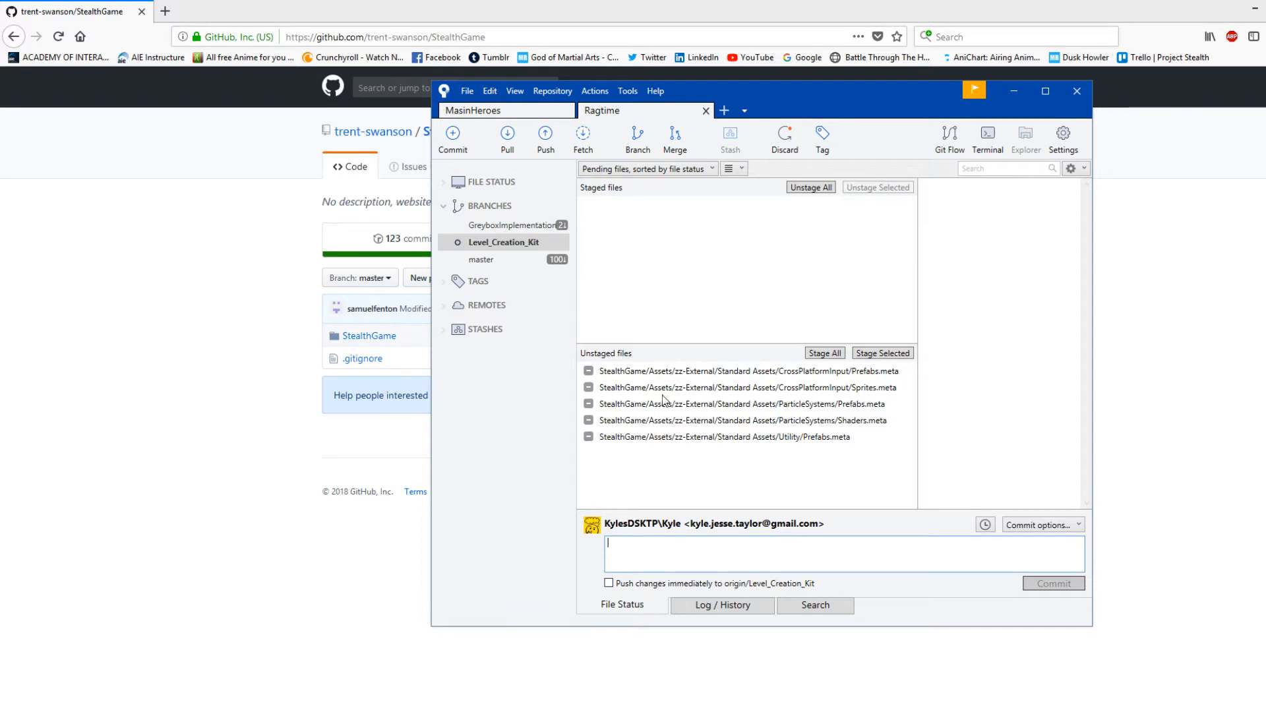
{"action": "left_click", "coordinate": [737, 441]}
Step: Switch to the StealthGame project in Unity and open the Scenes folder in the project assets
{"action": "mouse_move", "coordinate": [522, 709]}
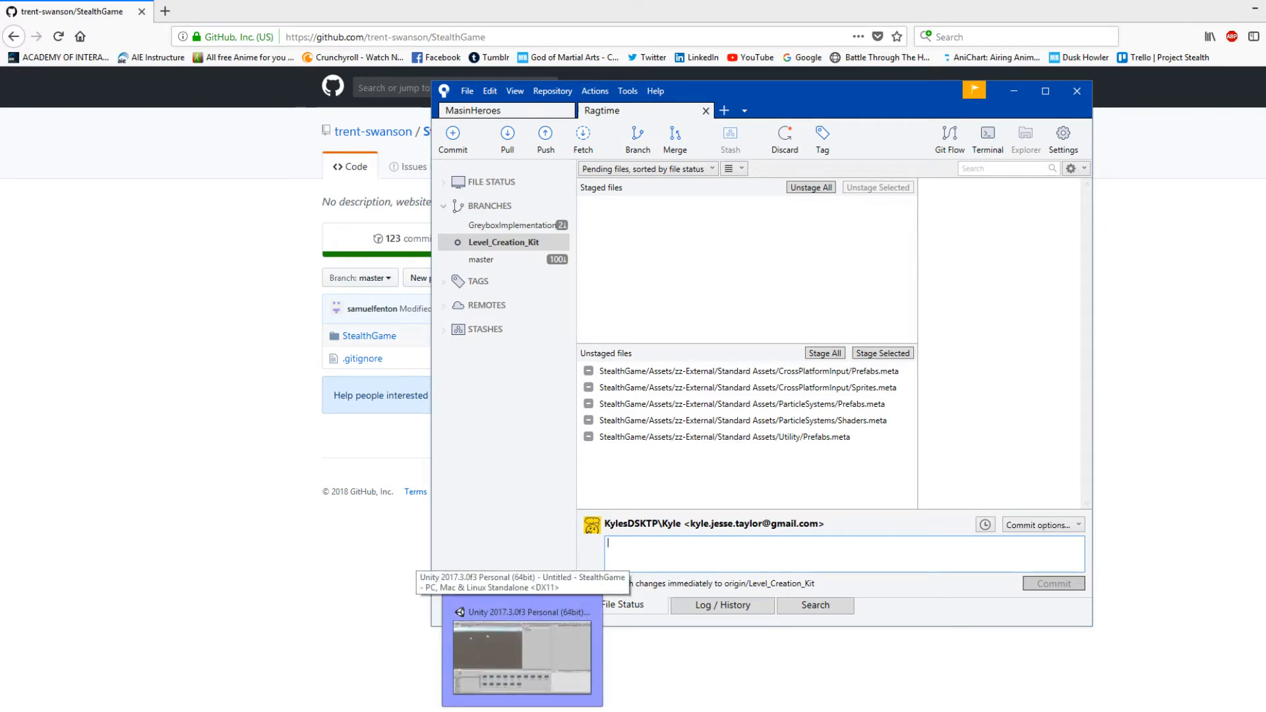
{"action": "left_click", "coordinate": [522, 656]}
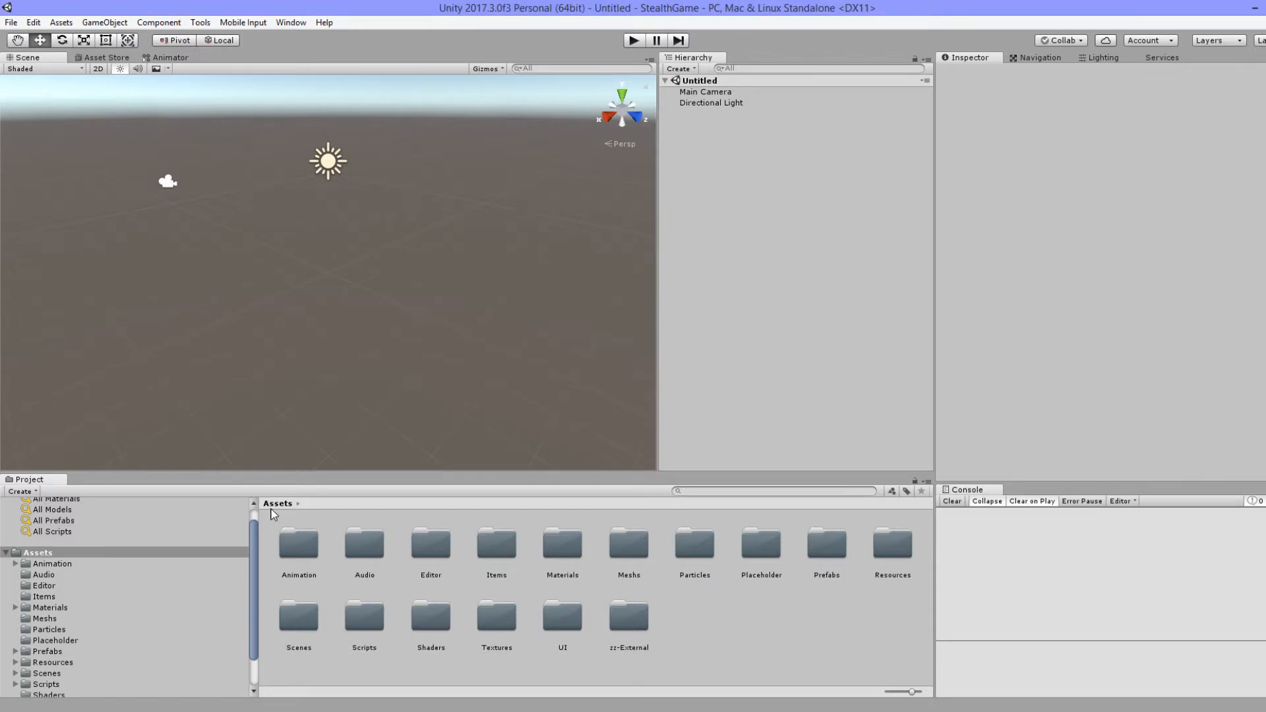
{"action": "left_click", "coordinate": [418, 564]}
{"action": "left_click", "coordinate": [294, 624]}
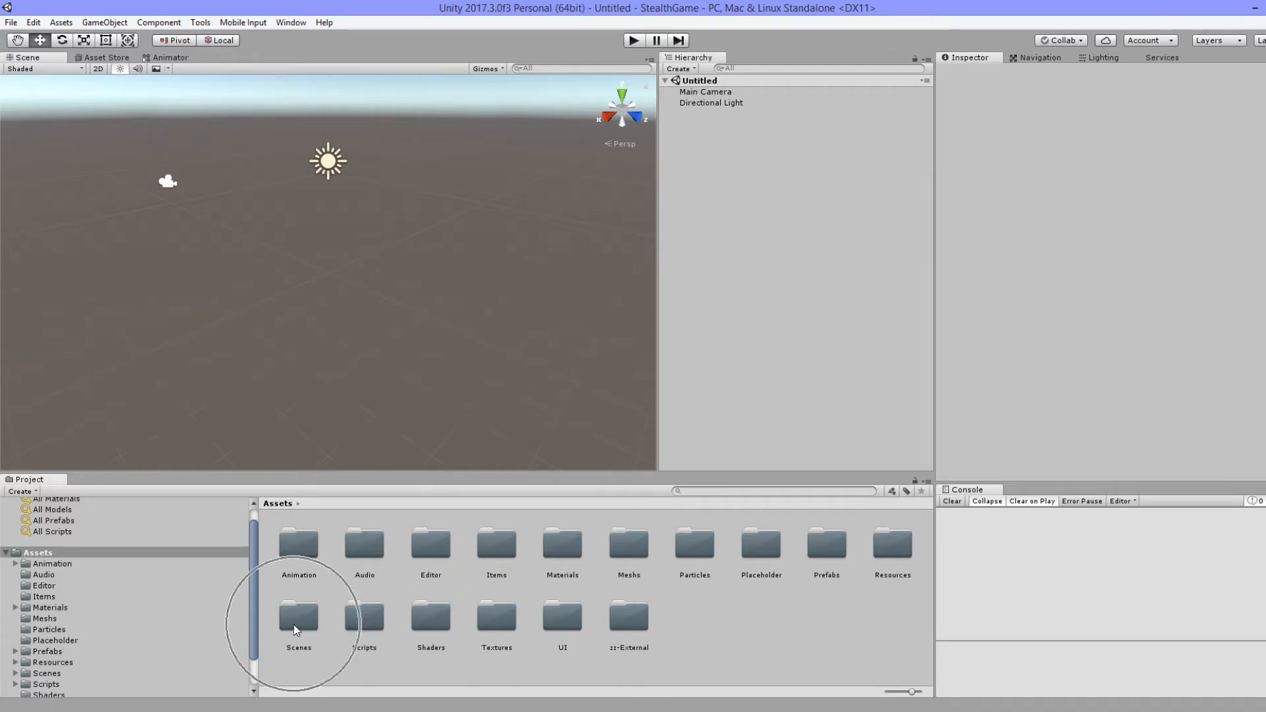
{"action": "left_click", "coordinate": [294, 619]}
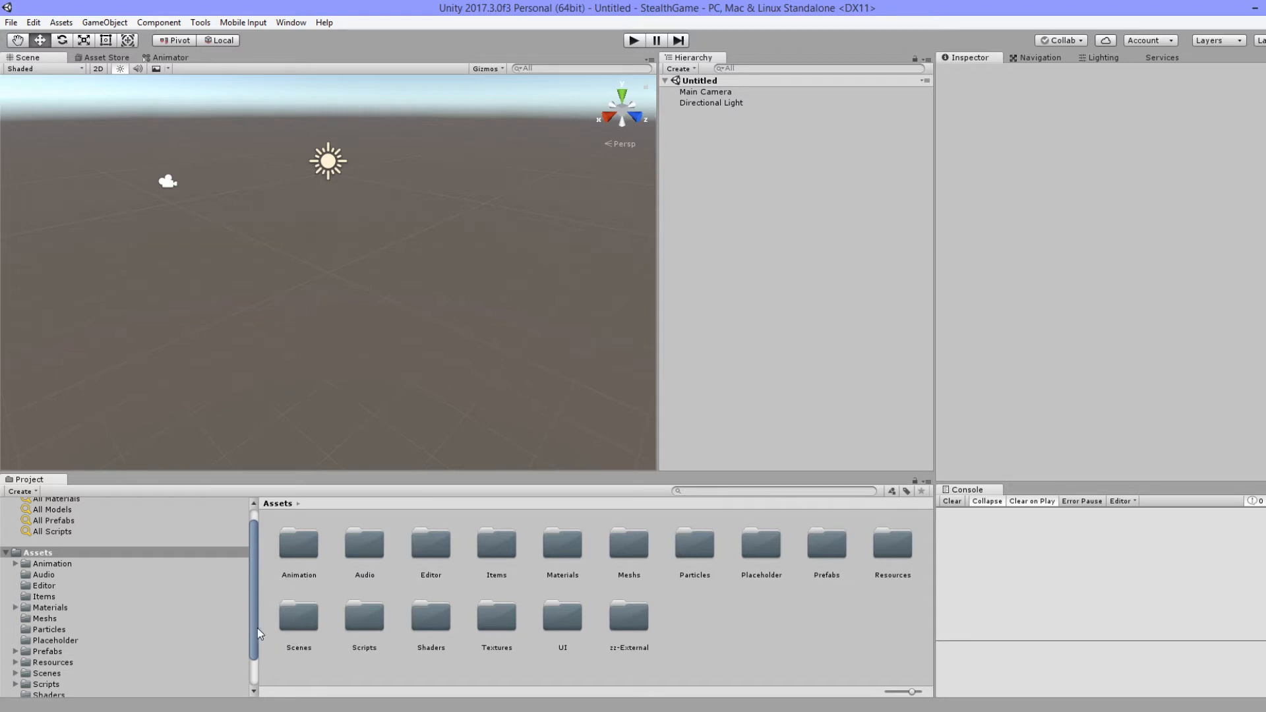
{"action": "key", "text": "ctrl"}
{"action": "key", "text": "ctrl"}
{"action": "double_click", "coordinate": [305, 616]}
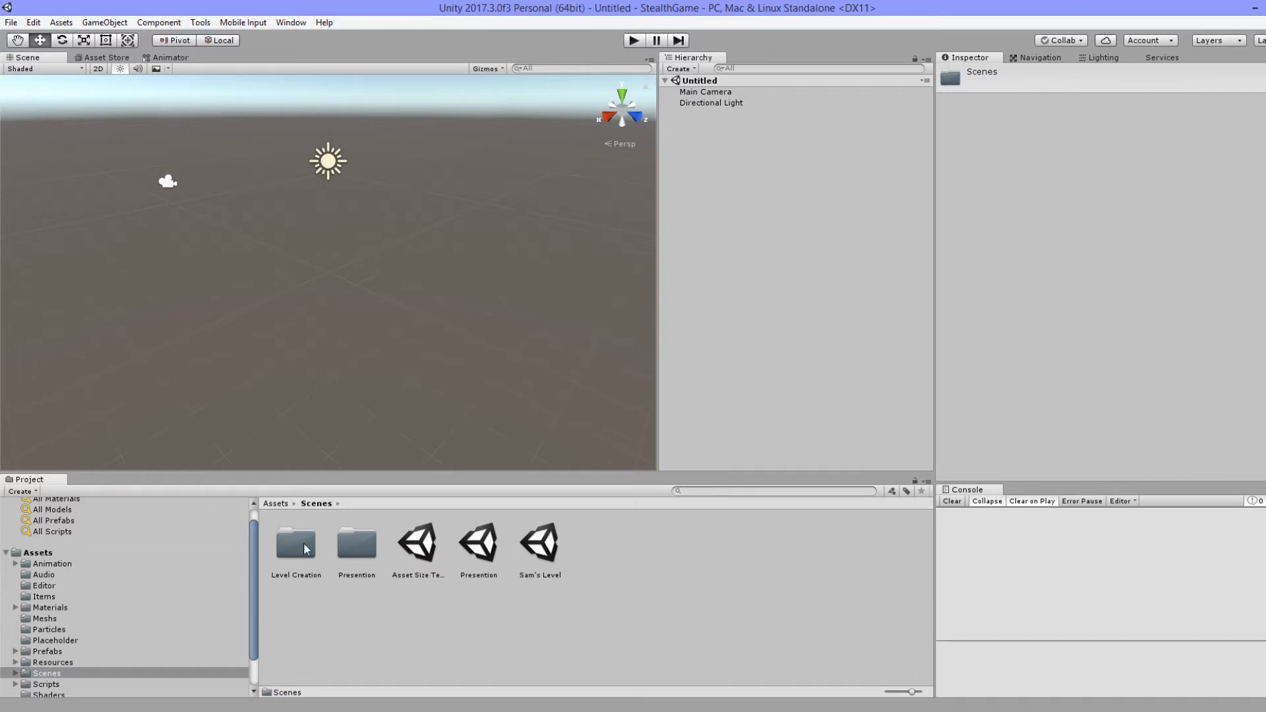
Step: Open the Level Creation folder and go into the third team member's folder
{"action": "key", "text": "ctrl"}
{"action": "double_click", "coordinate": [290, 545]}
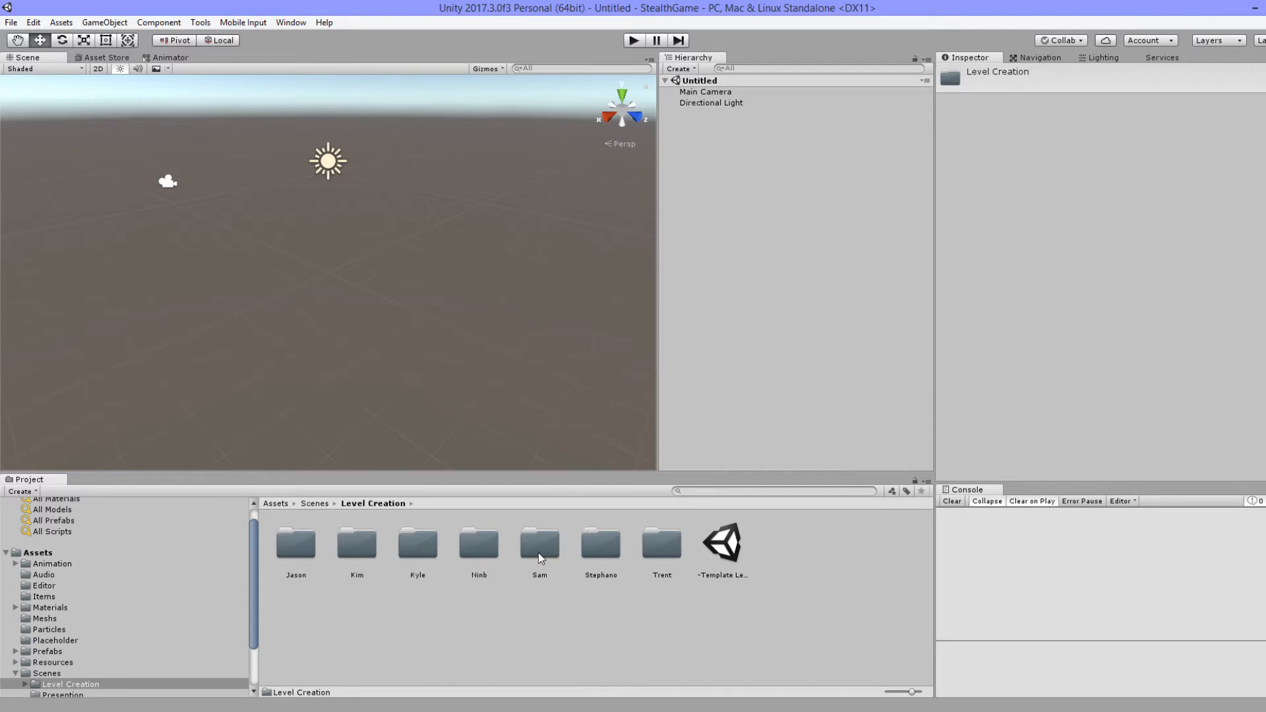
{"action": "double_click", "coordinate": [418, 545]}
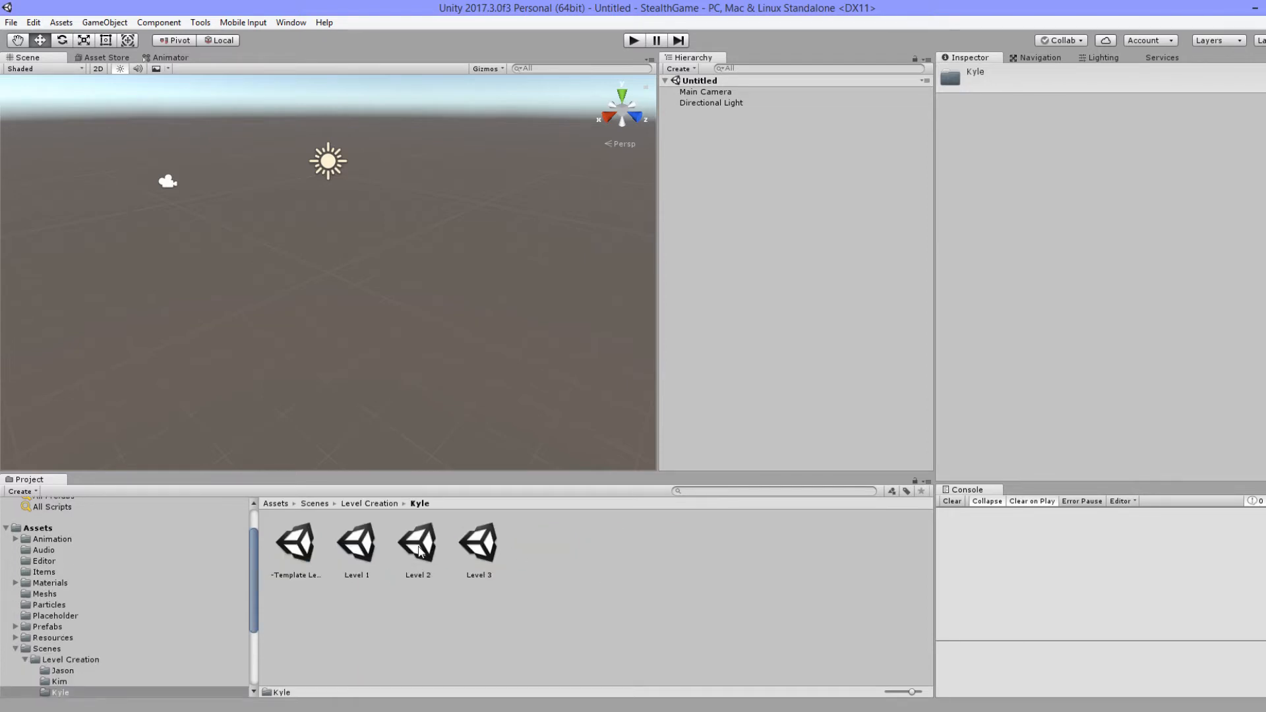
Step: Duplicate the -Template Level 1- scene within the team member's folder
{"action": "key", "text": "ctrl"}
{"action": "key", "text": "ctrl"}
{"action": "key", "text": "ctrl"}
{"action": "key", "text": "ctrl"}
{"action": "left_click", "coordinate": [308, 547]}
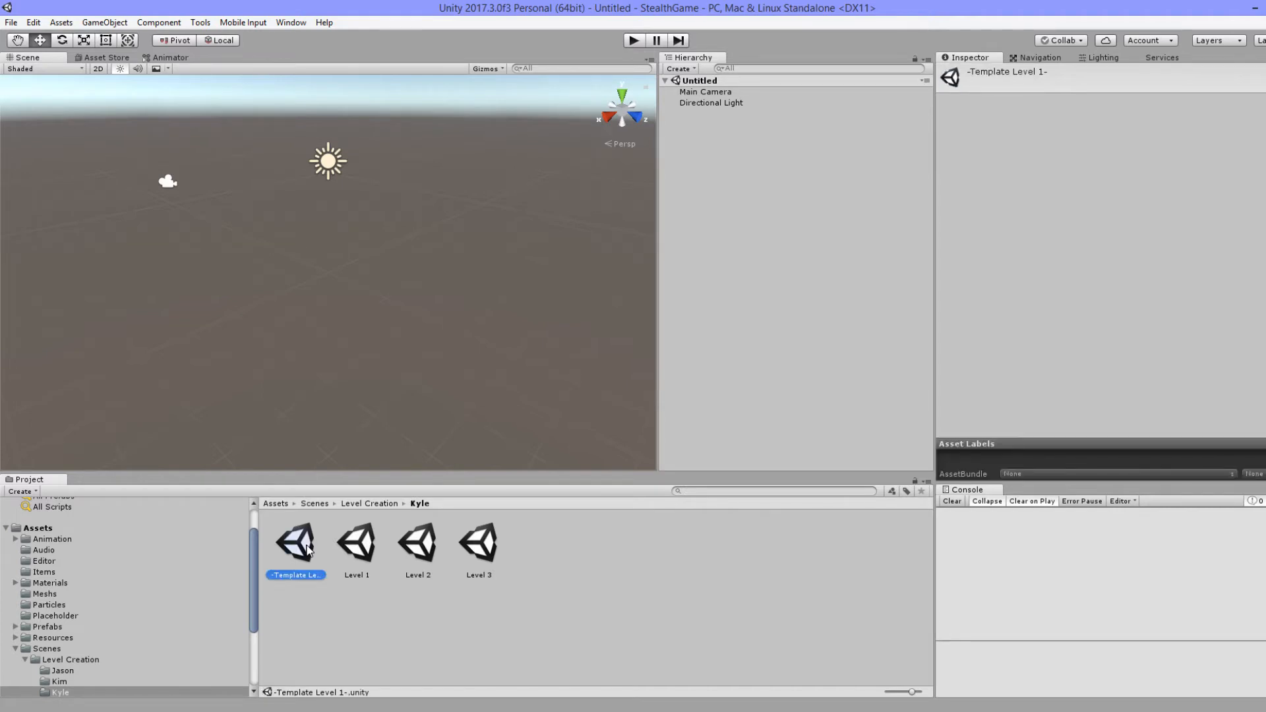
{"action": "key", "text": "ctrl+d"}
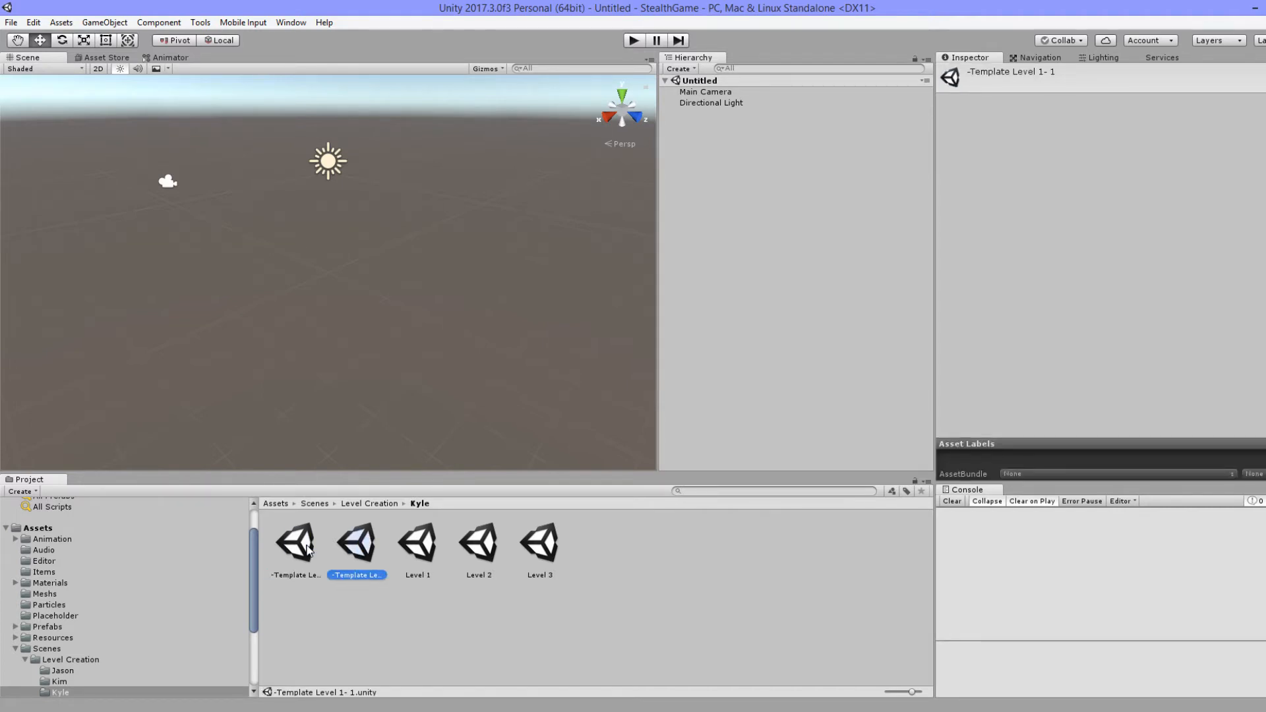
Step: Rename the duplicated template scene to Test Level and open it
{"action": "key", "text": "F2"}
{"action": "right_click", "coordinate": [357, 547]}
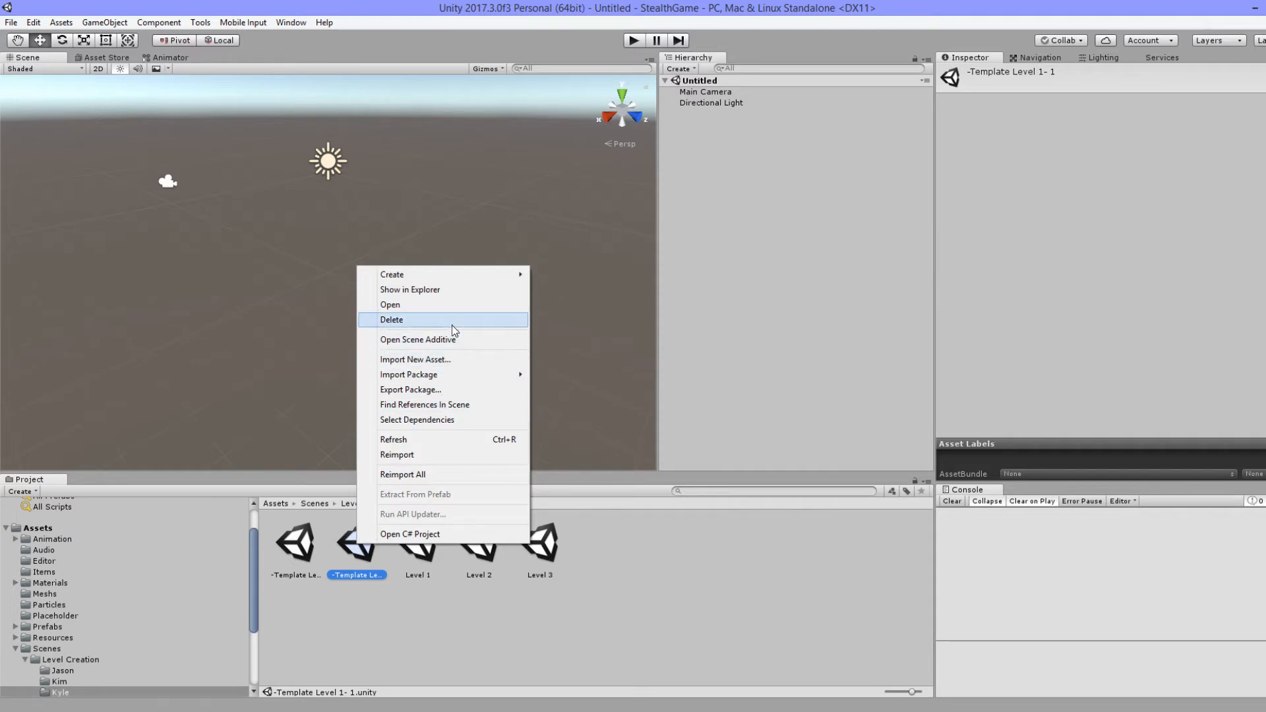
{"action": "mouse_move", "coordinate": [447, 382]}
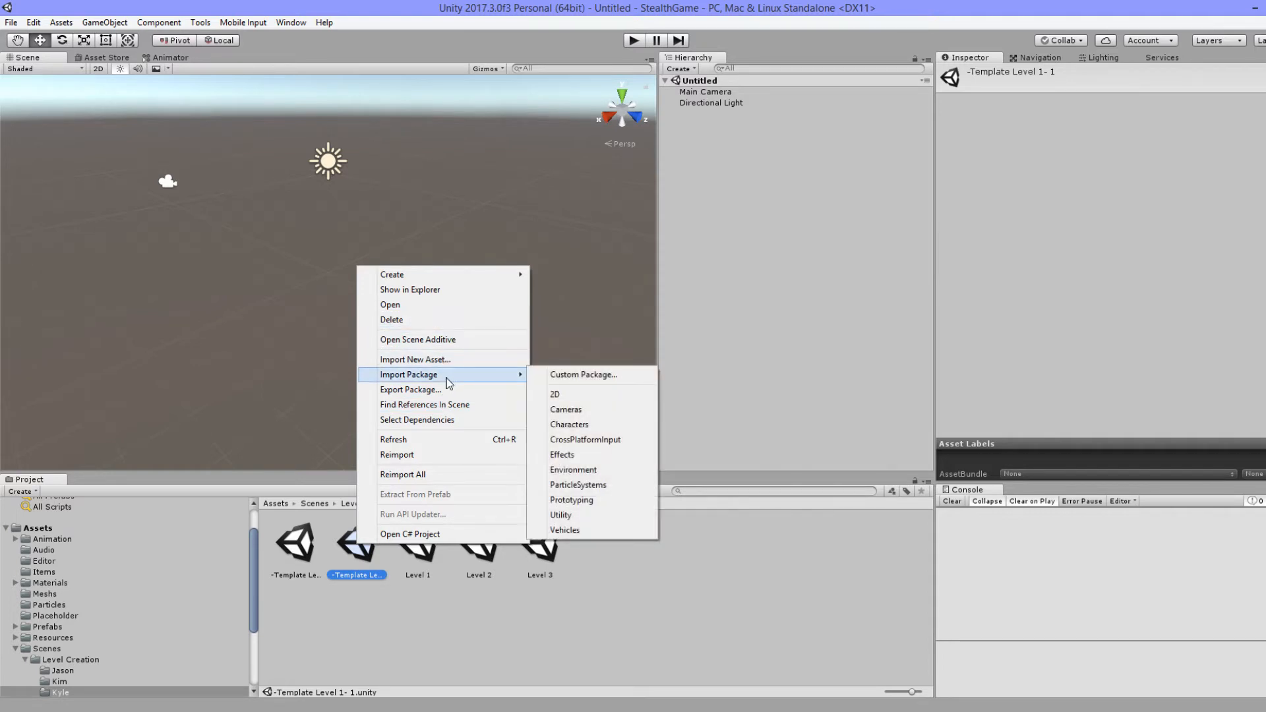
{"action": "left_click", "coordinate": [363, 553]}
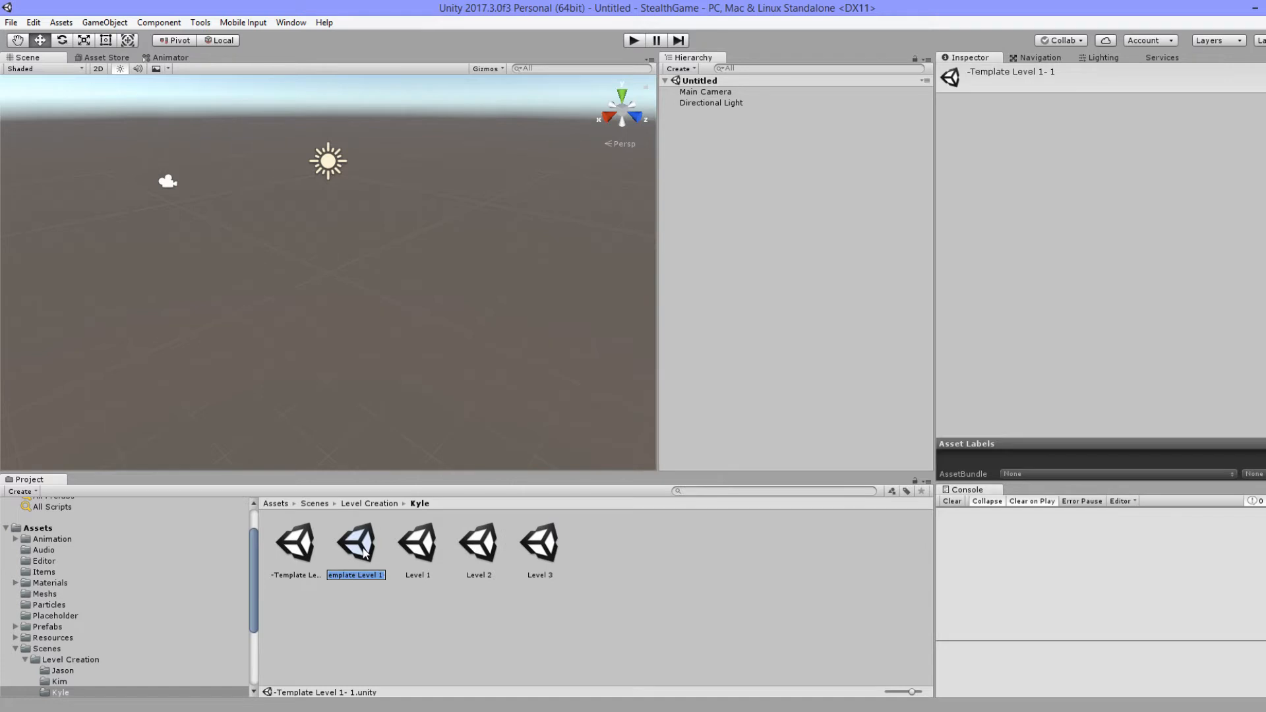
{"action": "type", "text": "Test Level"}
{"action": "key", "text": "Return"}
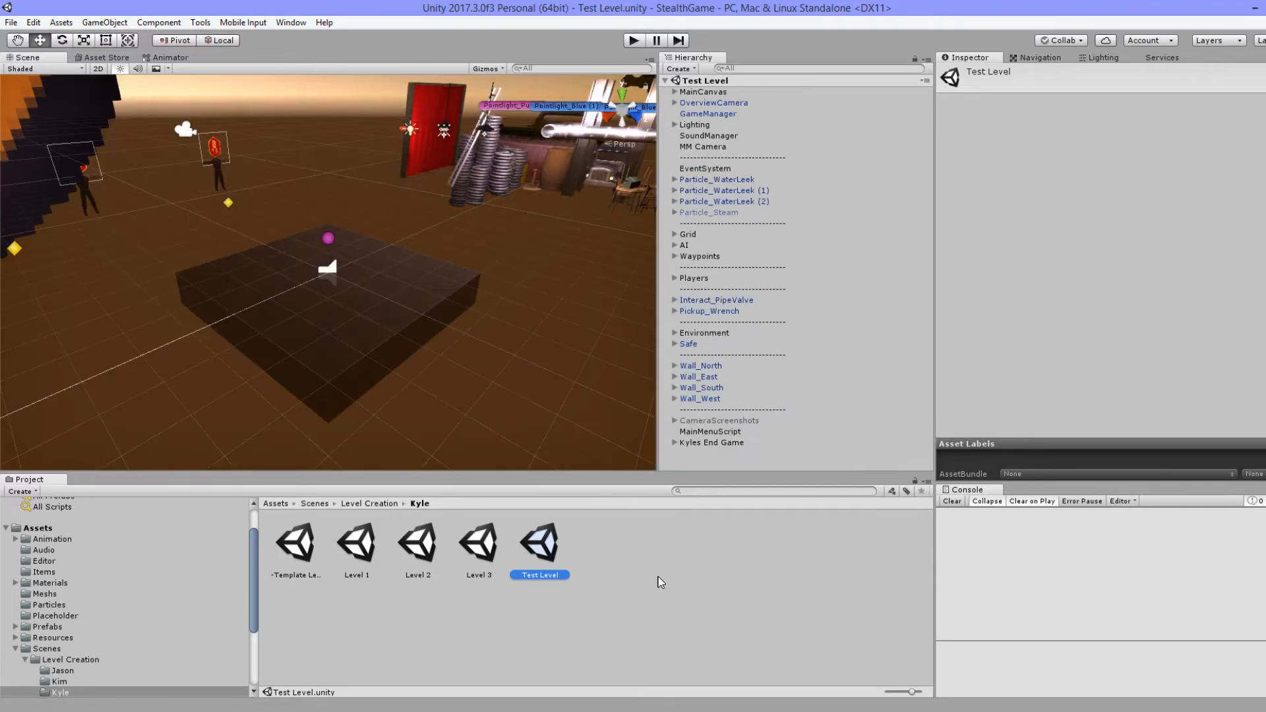
Step: Turn off the scene view's skybox and fog effects and toggle the Show Grid gizmo option
{"action": "left_click_drag", "start_coordinate": [376, 214], "coordinate": [358, 310], "text": "alt"}
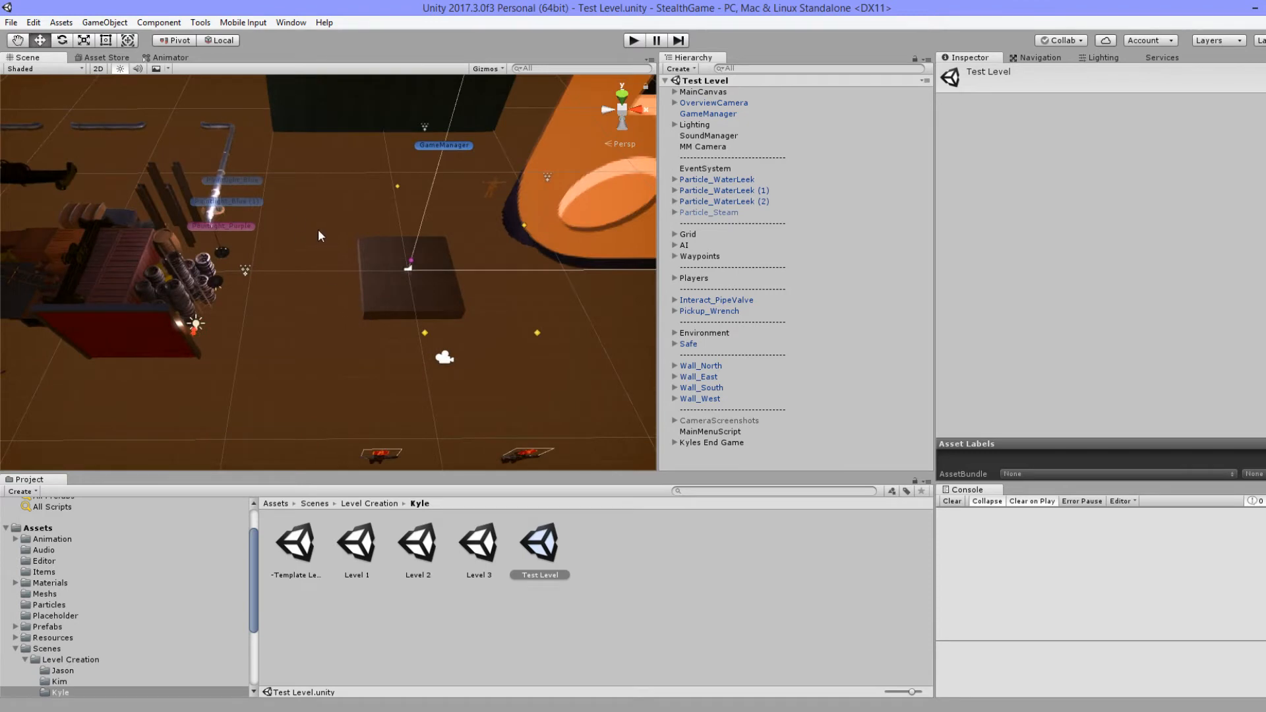
{"action": "left_click", "coordinate": [156, 69]}
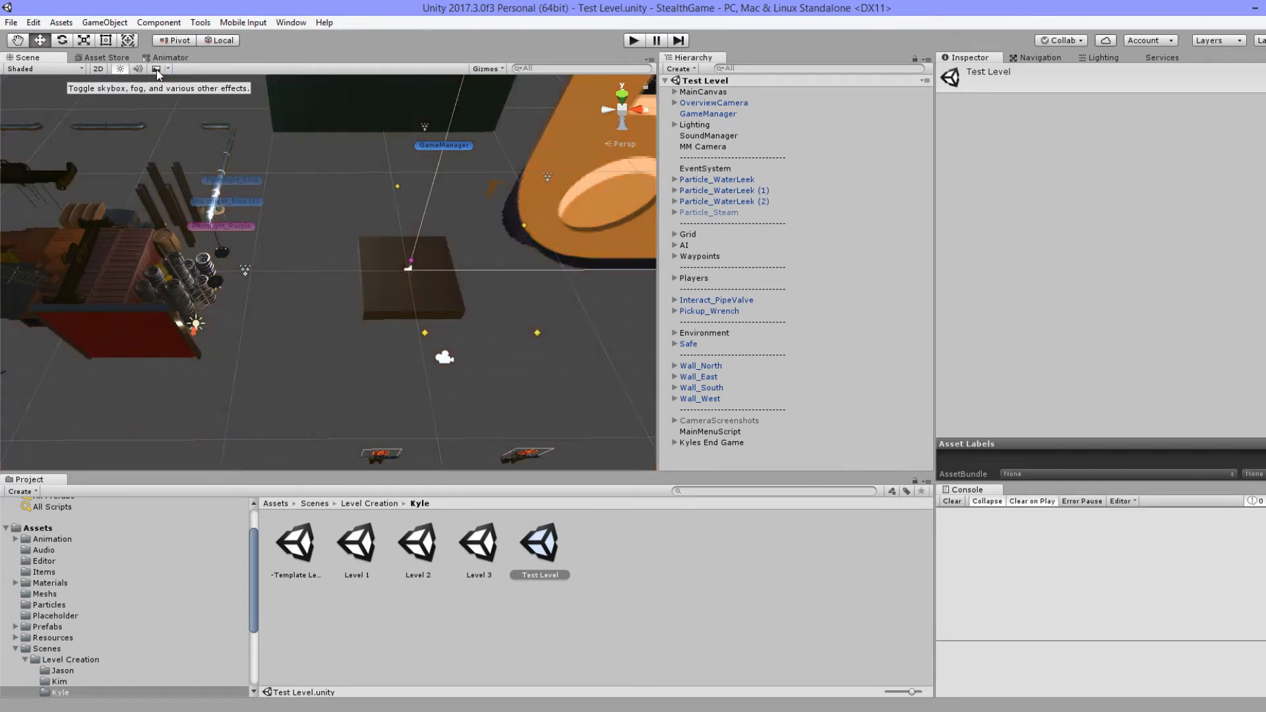
{"action": "left_click_drag", "start_coordinate": [252, 165], "coordinate": [354, 259], "text": "alt"}
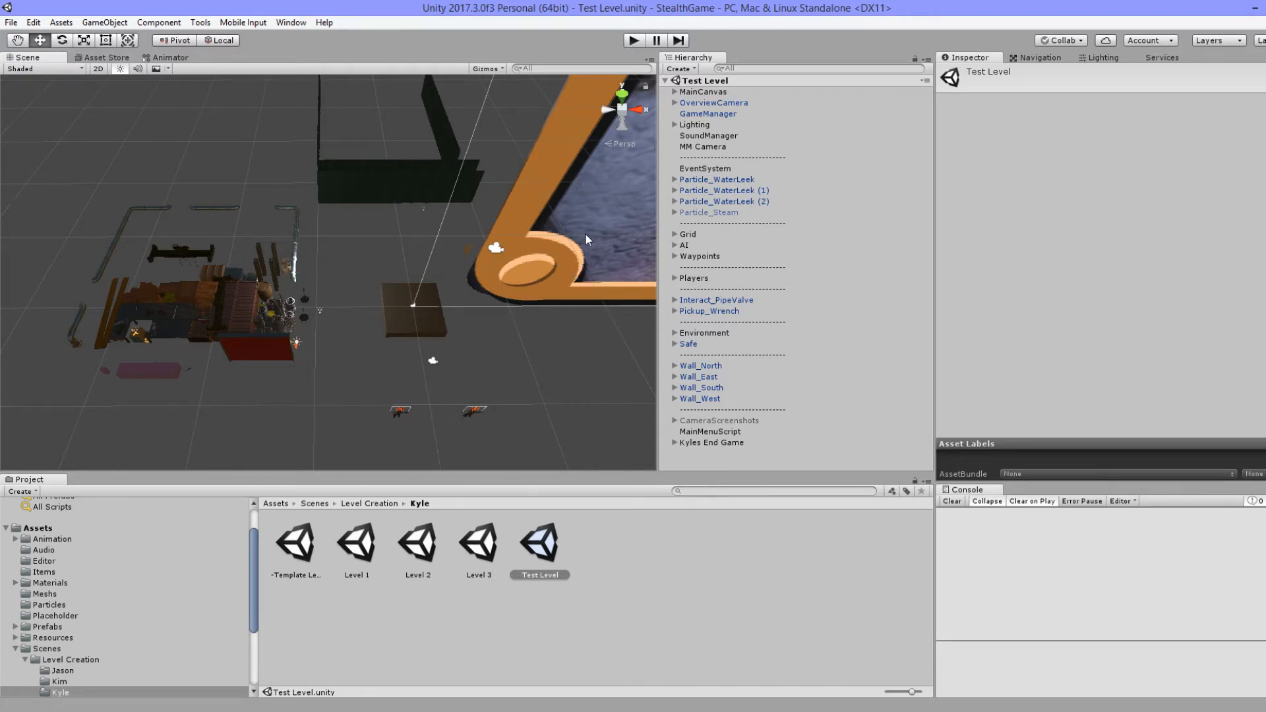
{"action": "left_click", "coordinate": [485, 69]}
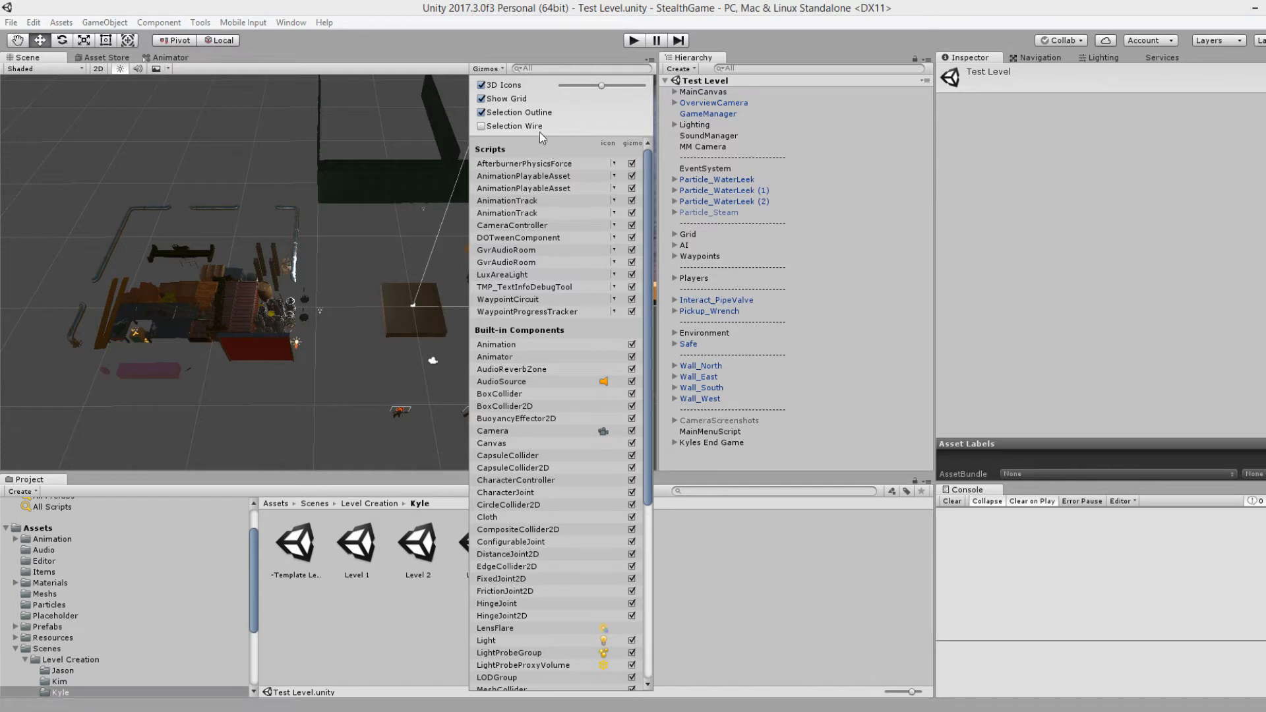
{"action": "left_click", "coordinate": [484, 99]}
{"action": "left_click", "coordinate": [497, 68]}
Step: Examine the floor tile platform and the environment props beside it in the Test Level scene
{"action": "scroll", "coordinate": [409, 335], "scroll_direction": "up", "scroll_amount": 10}
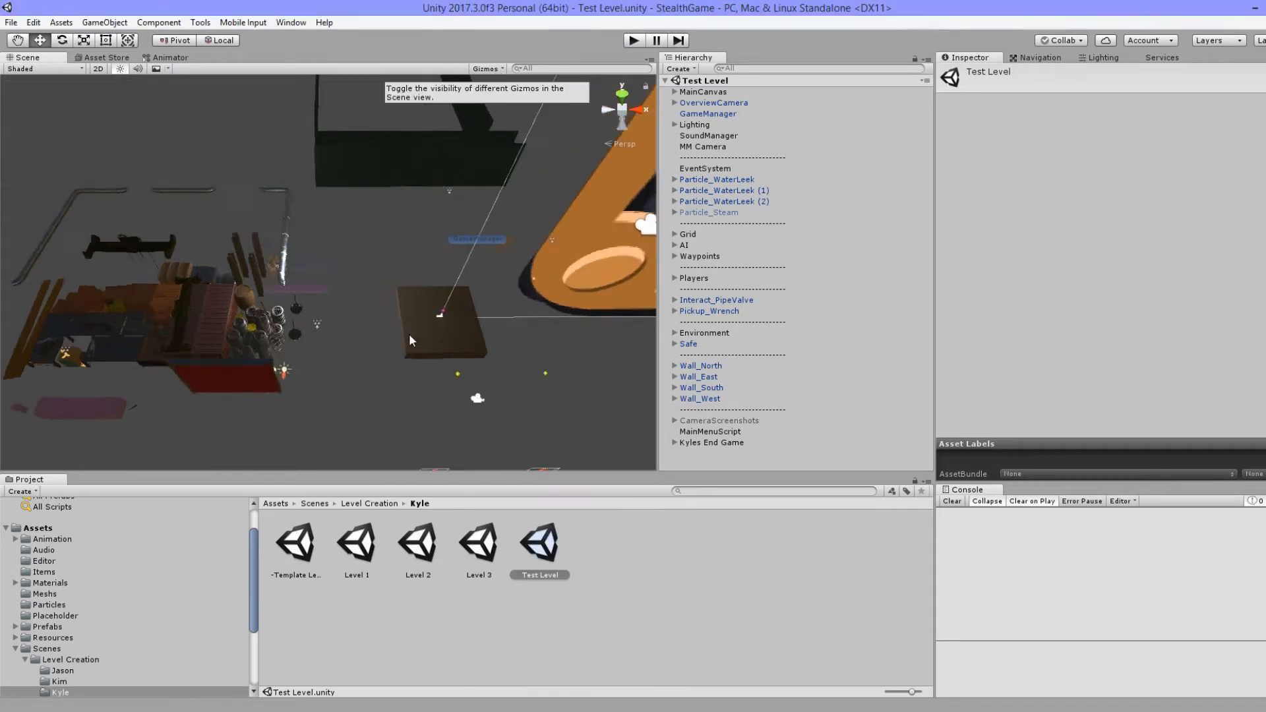
{"action": "middle_click_drag", "start_coordinate": [539, 372], "coordinate": [361, 285]}
{"action": "scroll", "coordinate": [362, 287], "scroll_direction": "up", "scroll_amount": 4}
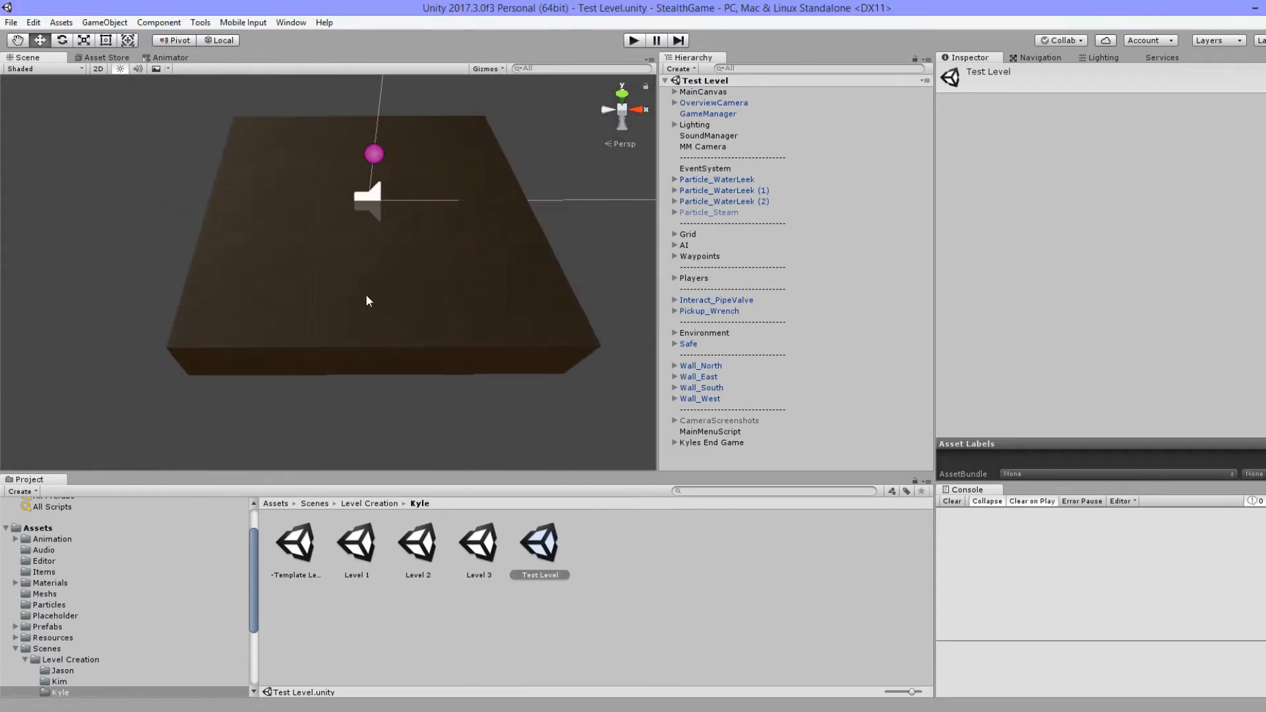
{"action": "left_click_drag", "start_coordinate": [366, 294], "coordinate": [380, 316], "text": "alt"}
{"action": "scroll", "coordinate": [385, 319], "scroll_direction": "down", "scroll_amount": 3}
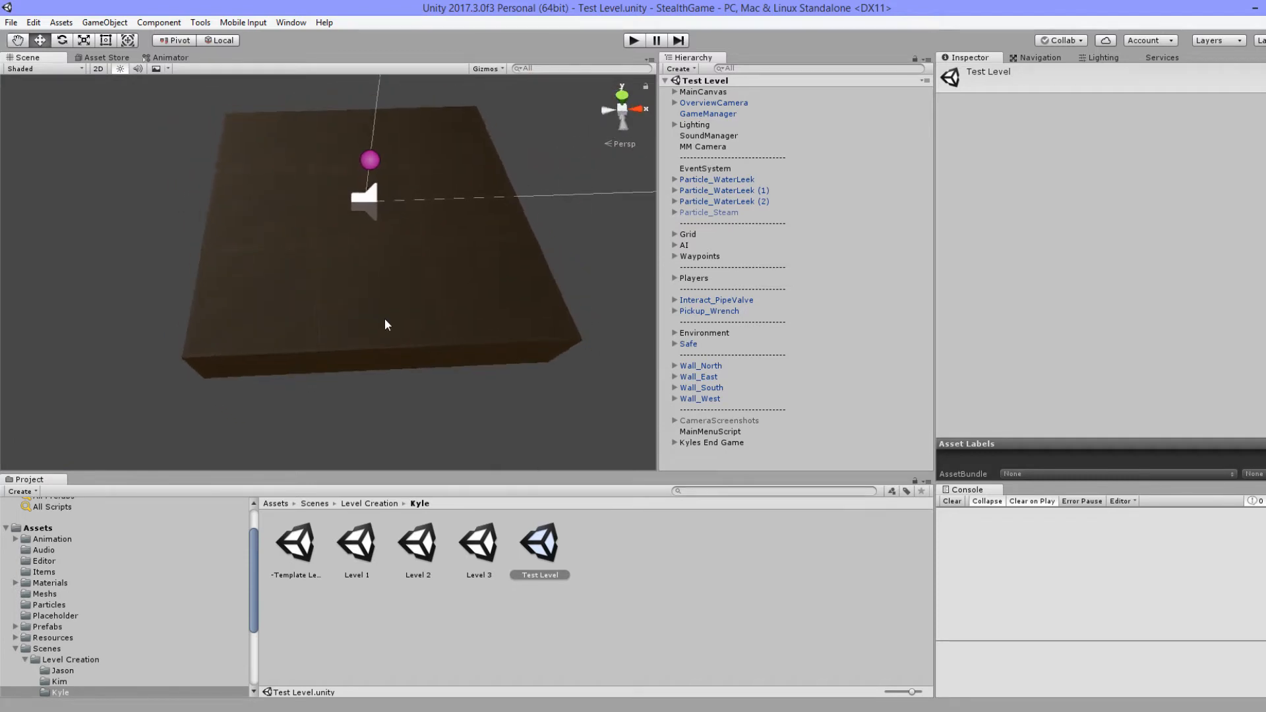
{"action": "left_click", "coordinate": [306, 265]}
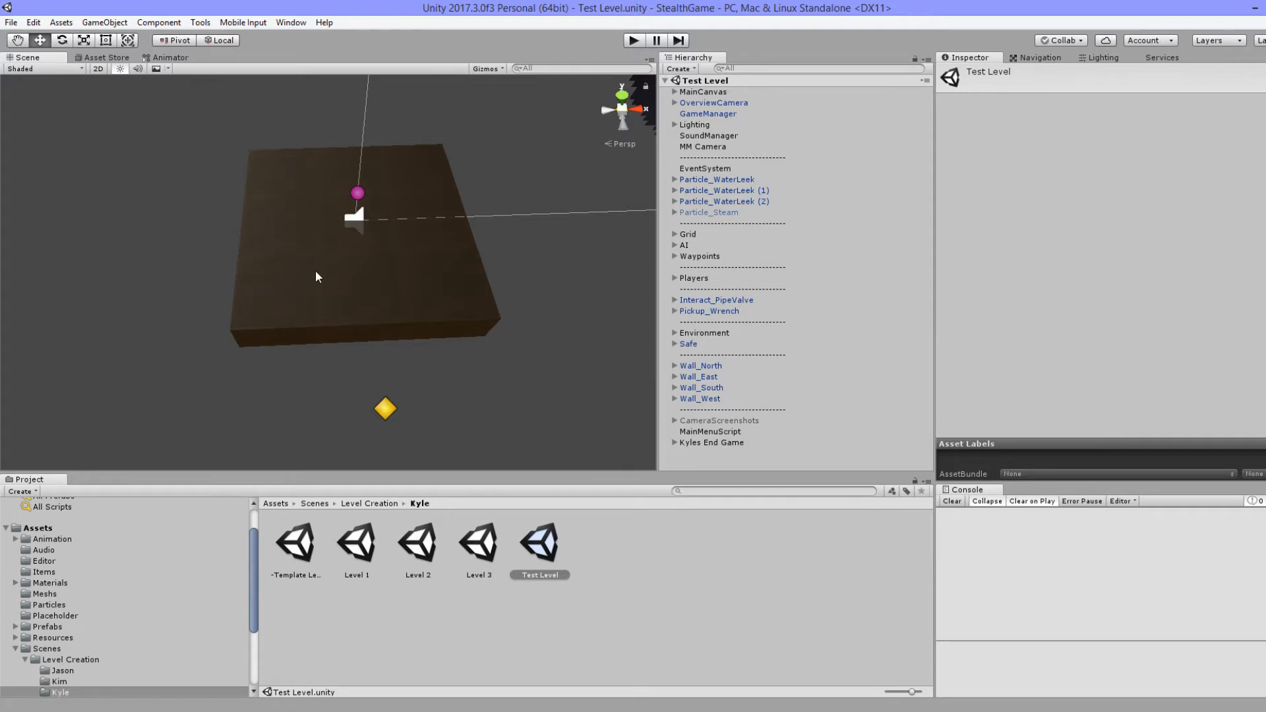
{"action": "scroll", "coordinate": [316, 271], "scroll_direction": "down", "scroll_amount": 5}
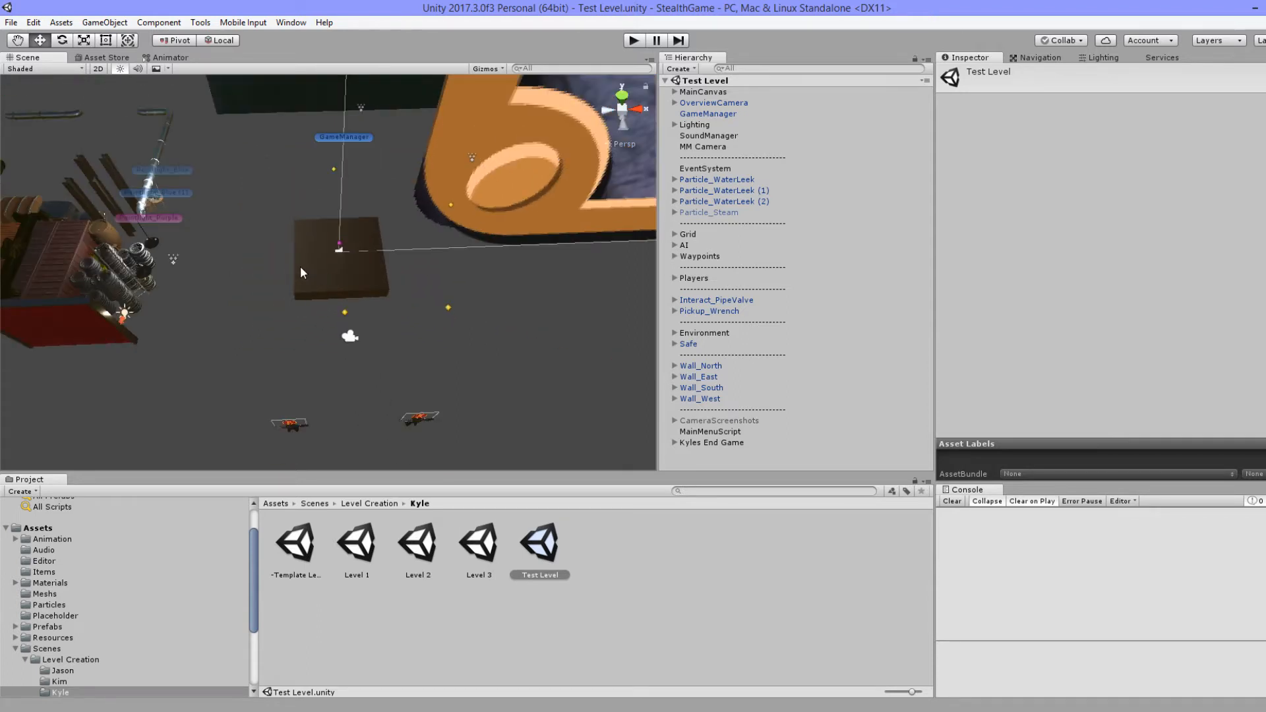
{"action": "middle_click_drag", "start_coordinate": [300, 267], "coordinate": [496, 247]}
{"action": "left_click", "coordinate": [377, 271]}
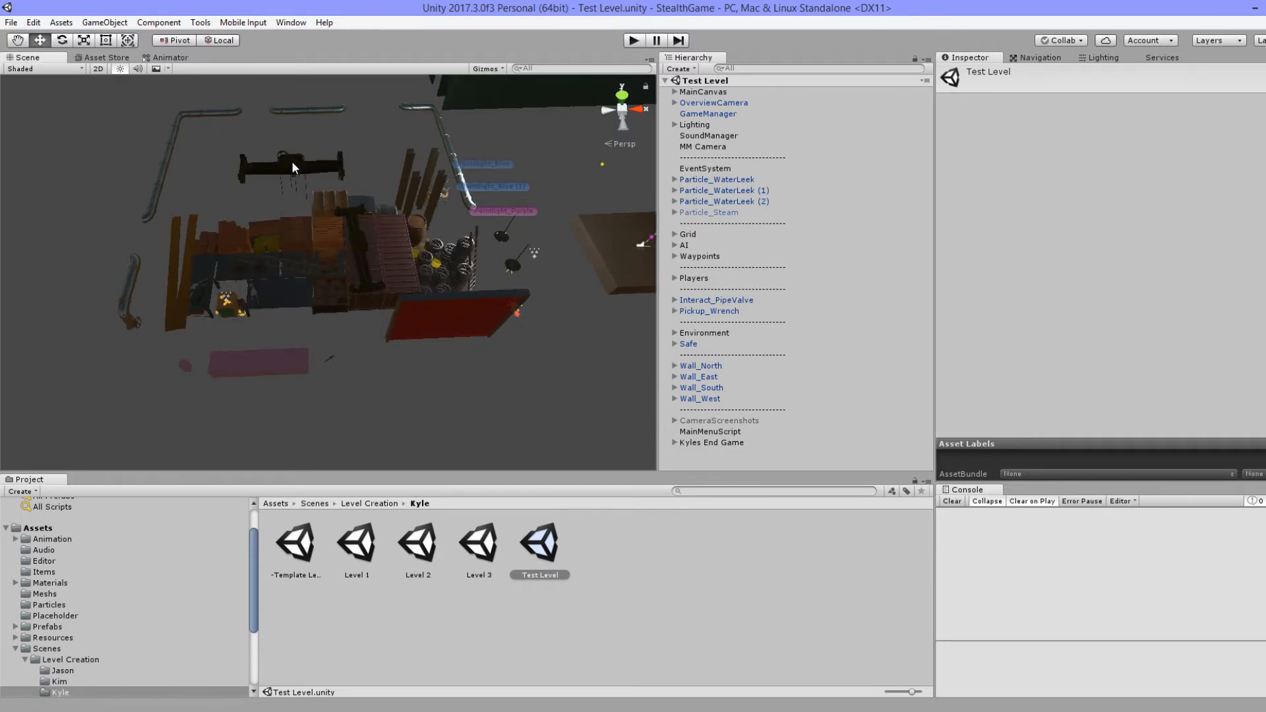
{"action": "left_click", "coordinate": [441, 212]}
Step: Look at the template scene in the Level Creation folder, then return to the team member's folder and select Test Level
{"action": "left_click", "coordinate": [381, 504]}
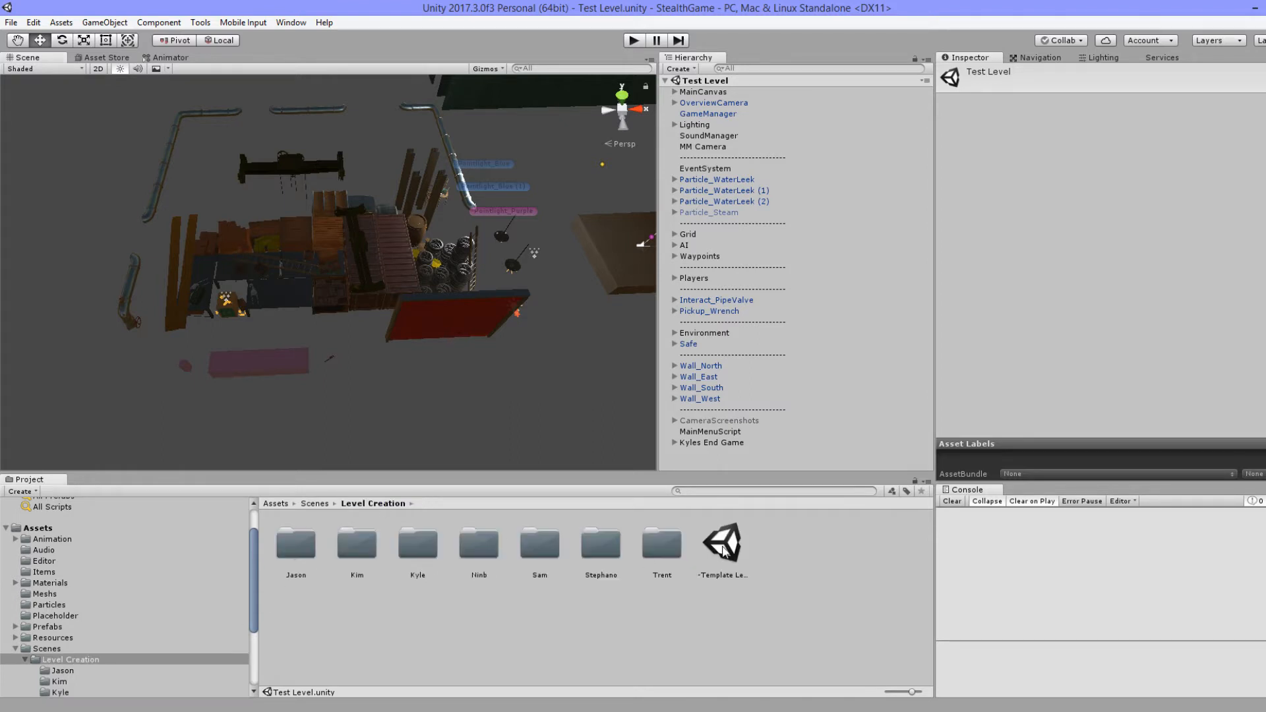
{"action": "left_click", "coordinate": [752, 557]}
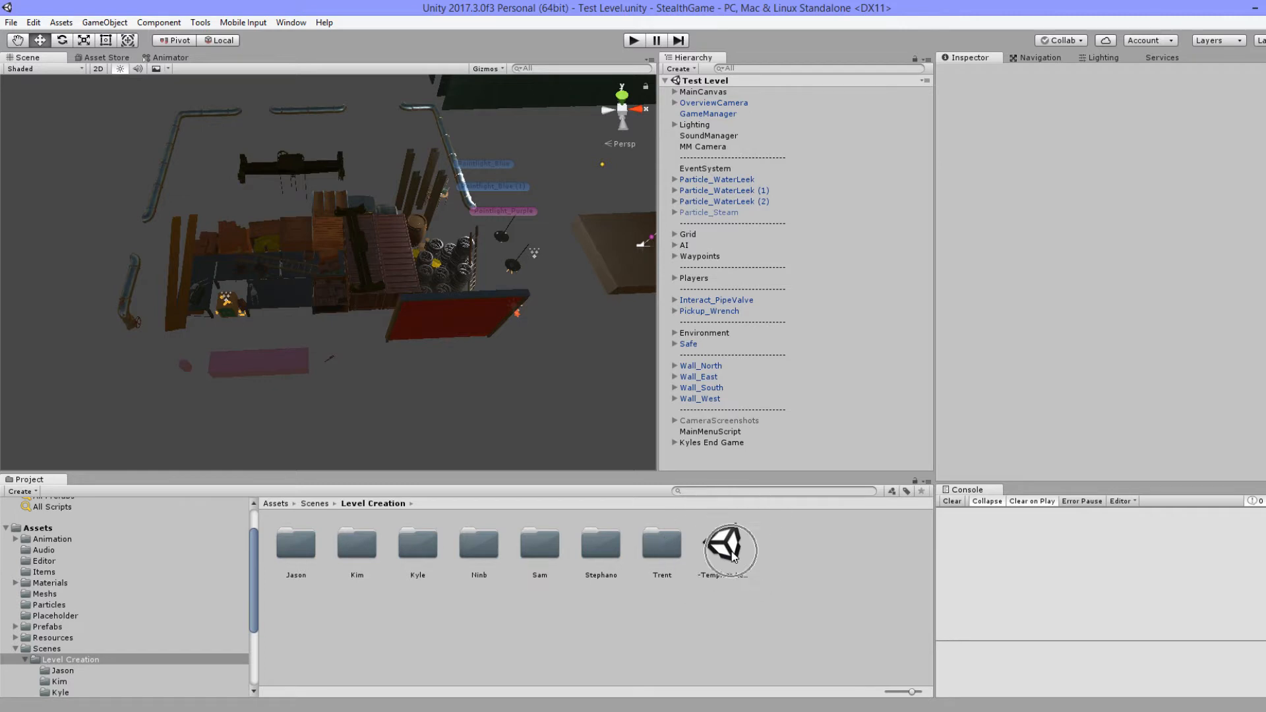
{"action": "double_click", "coordinate": [418, 544]}
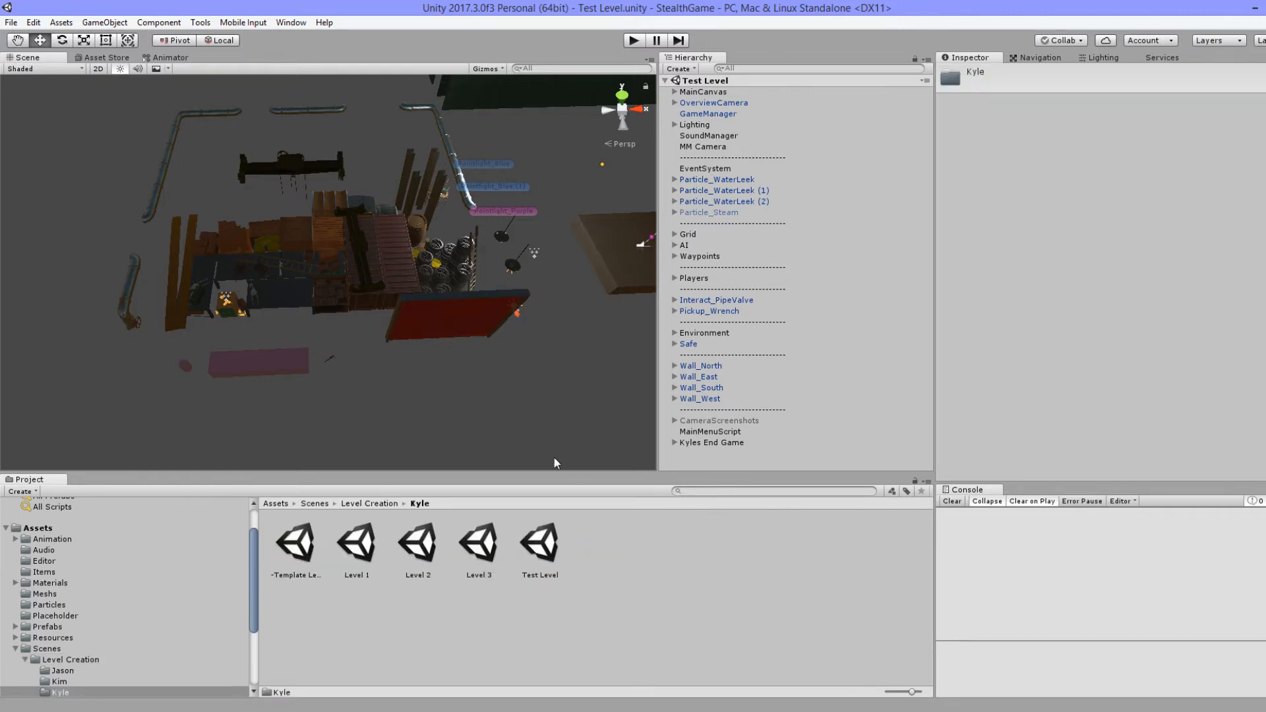
{"action": "left_click", "coordinate": [554, 548]}
Step: Inspect the wall objects in the scene by selecting Wall_North and Wall_South
{"action": "middle_click_drag", "start_coordinate": [514, 238], "coordinate": [385, 353]}
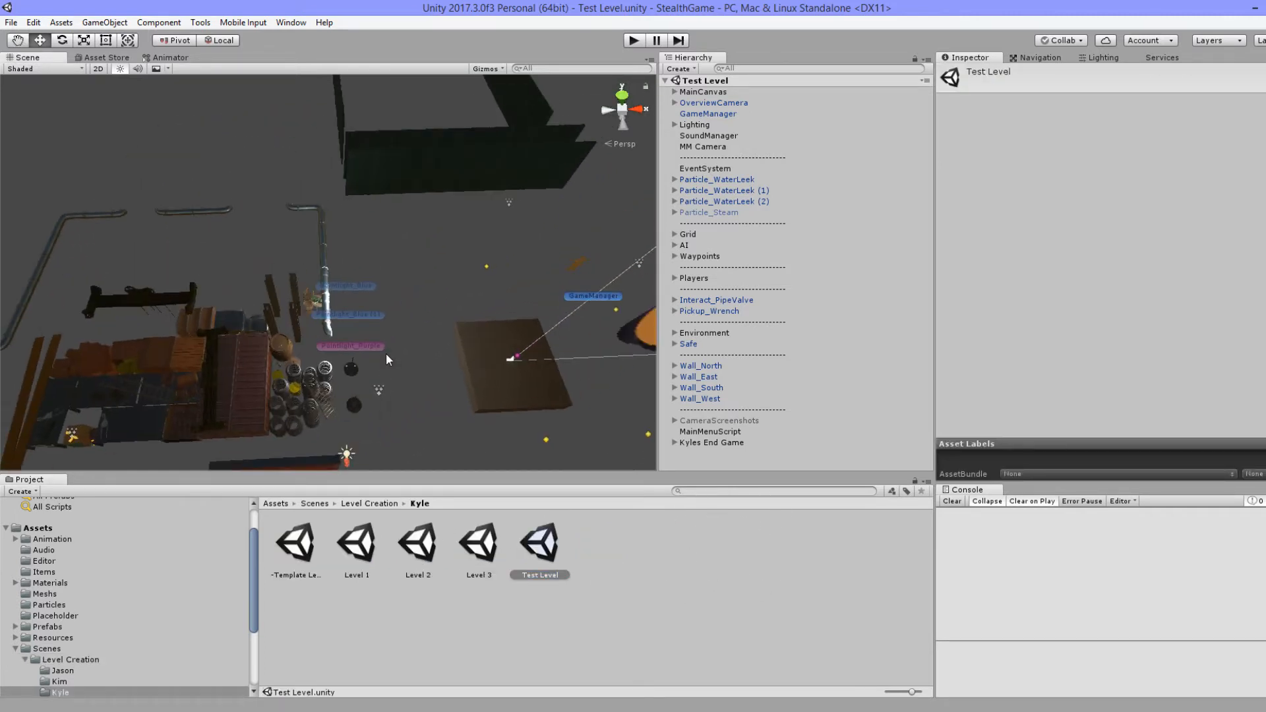
{"action": "middle_click_drag", "start_coordinate": [421, 280], "coordinate": [400, 409]}
{"action": "scroll", "coordinate": [441, 357], "scroll_direction": "up", "scroll_amount": 5}
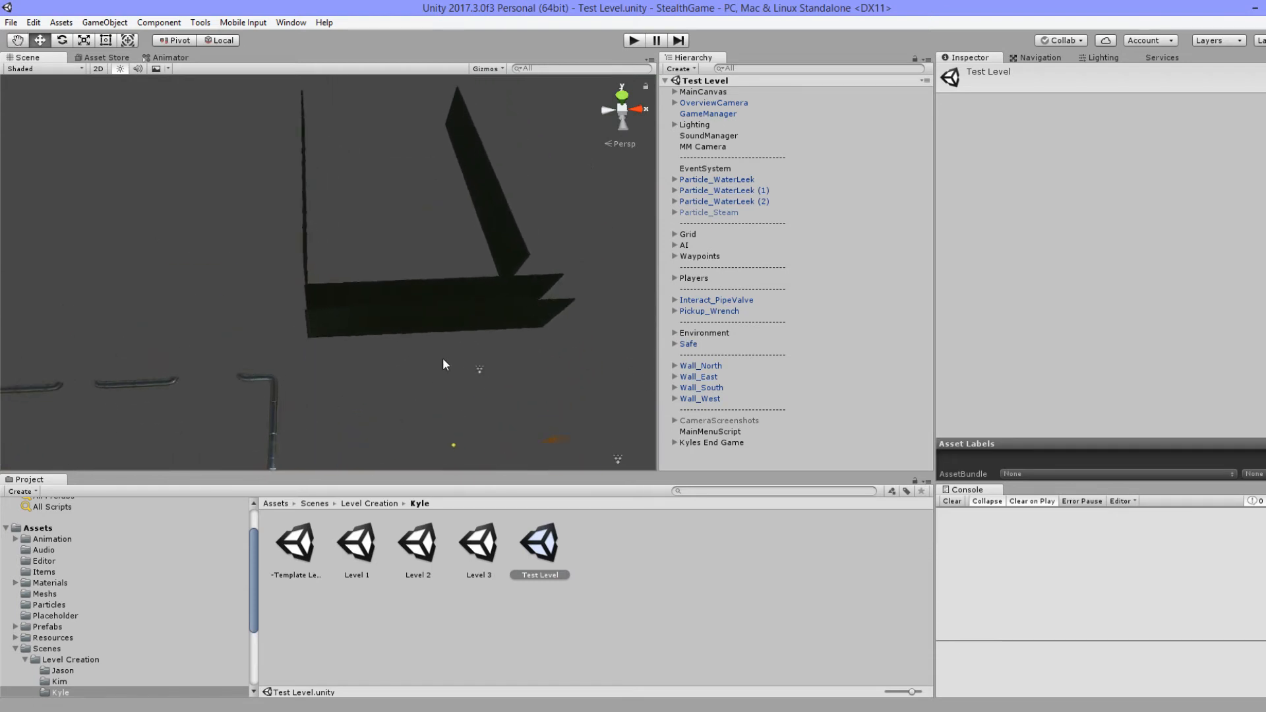
{"action": "left_click", "coordinate": [491, 323]}
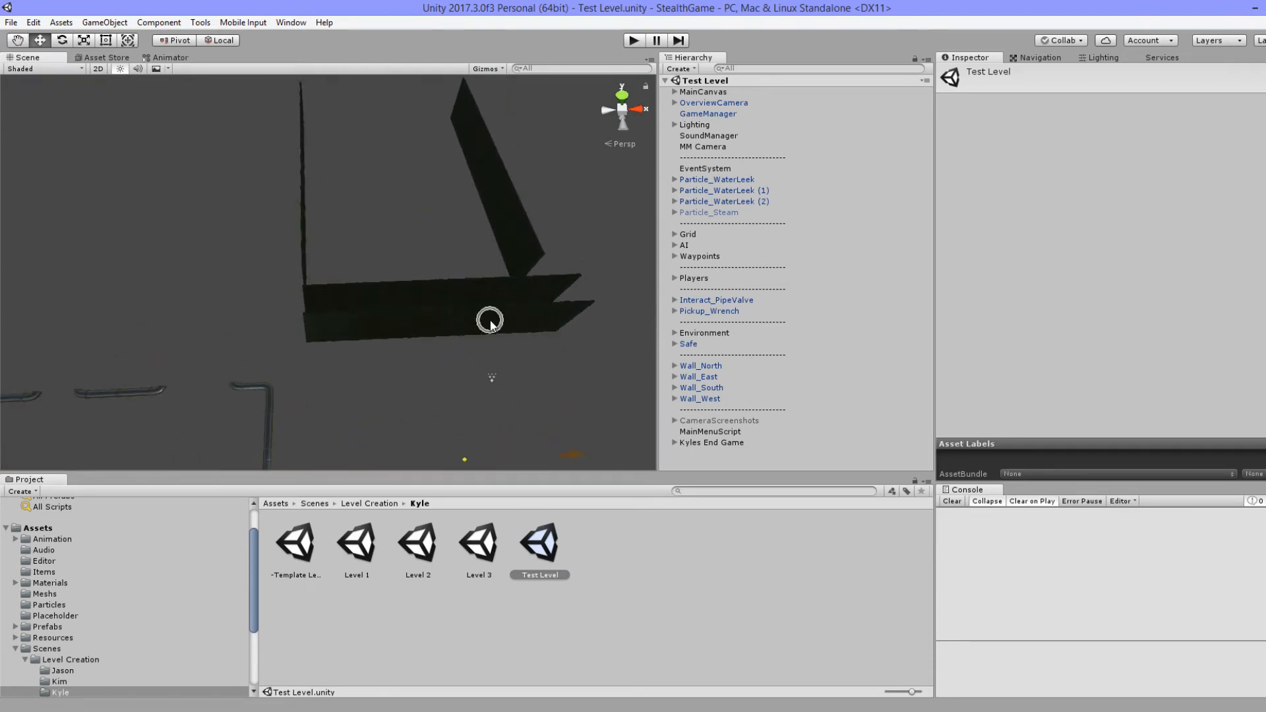
{"action": "left_click", "coordinate": [476, 290]}
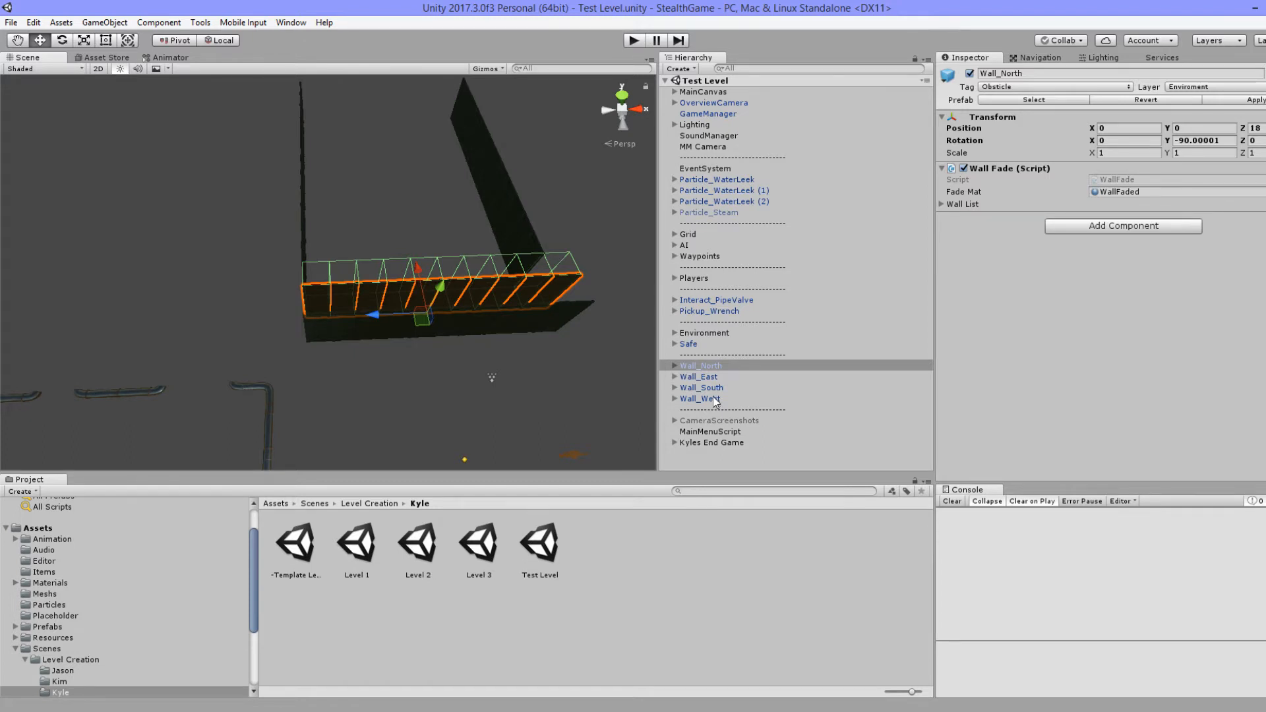
{"action": "scroll", "coordinate": [402, 319], "scroll_direction": "up", "scroll_amount": 6}
{"action": "scroll", "coordinate": [267, 346], "scroll_direction": "up", "scroll_amount": 3}
{"action": "left_click_drag", "start_coordinate": [283, 343], "coordinate": [314, 349], "text": "alt"}
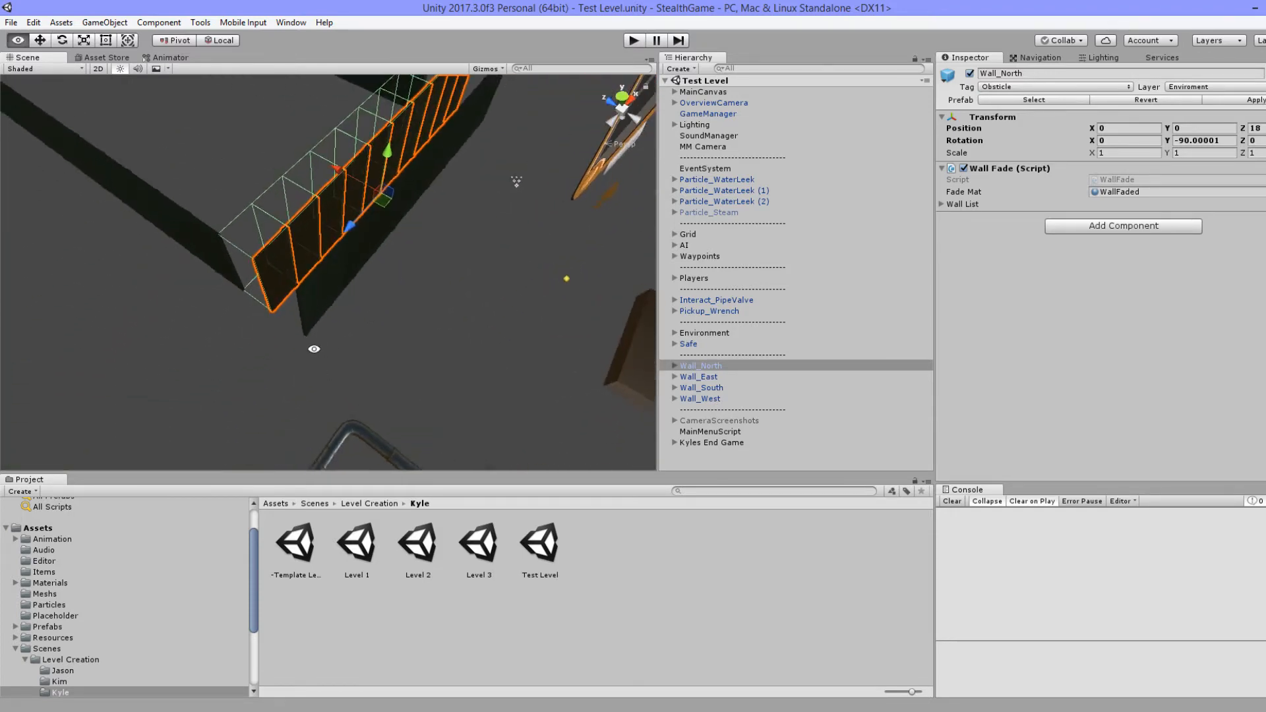
{"action": "left_click", "coordinate": [331, 250]}
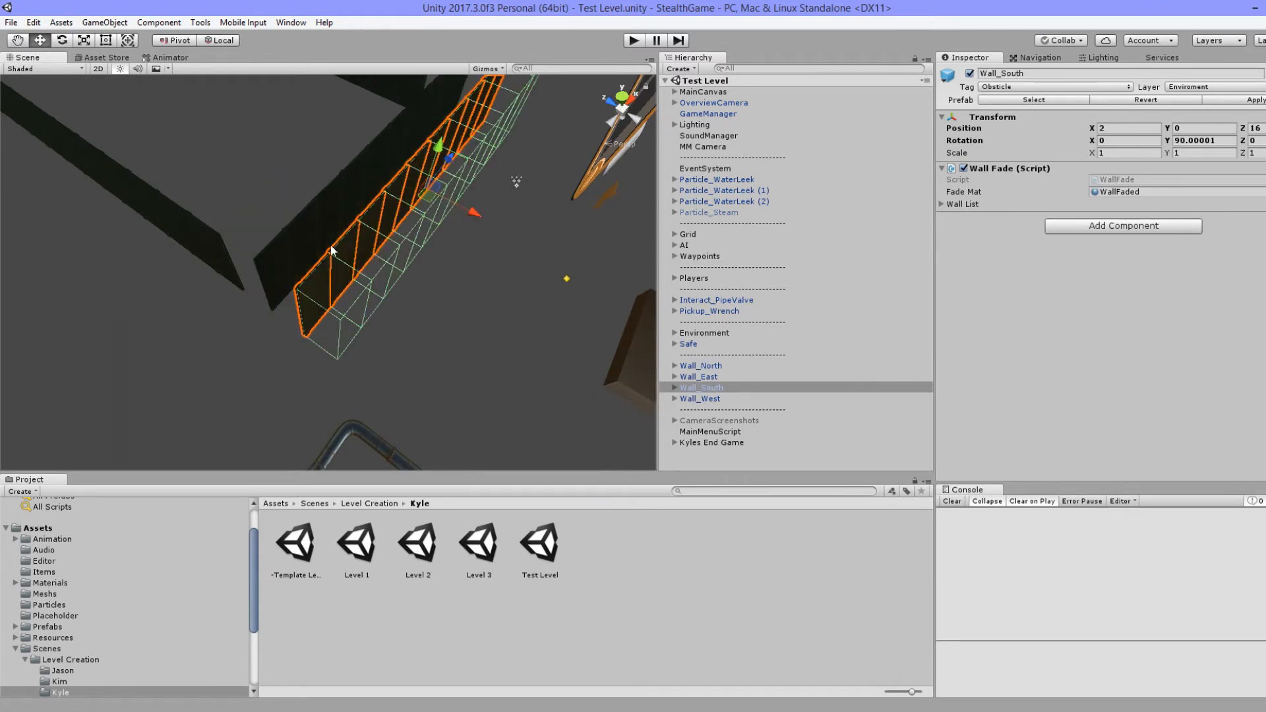
{"action": "left_click_drag", "start_coordinate": [414, 231], "coordinate": [432, 313], "text": "alt"}
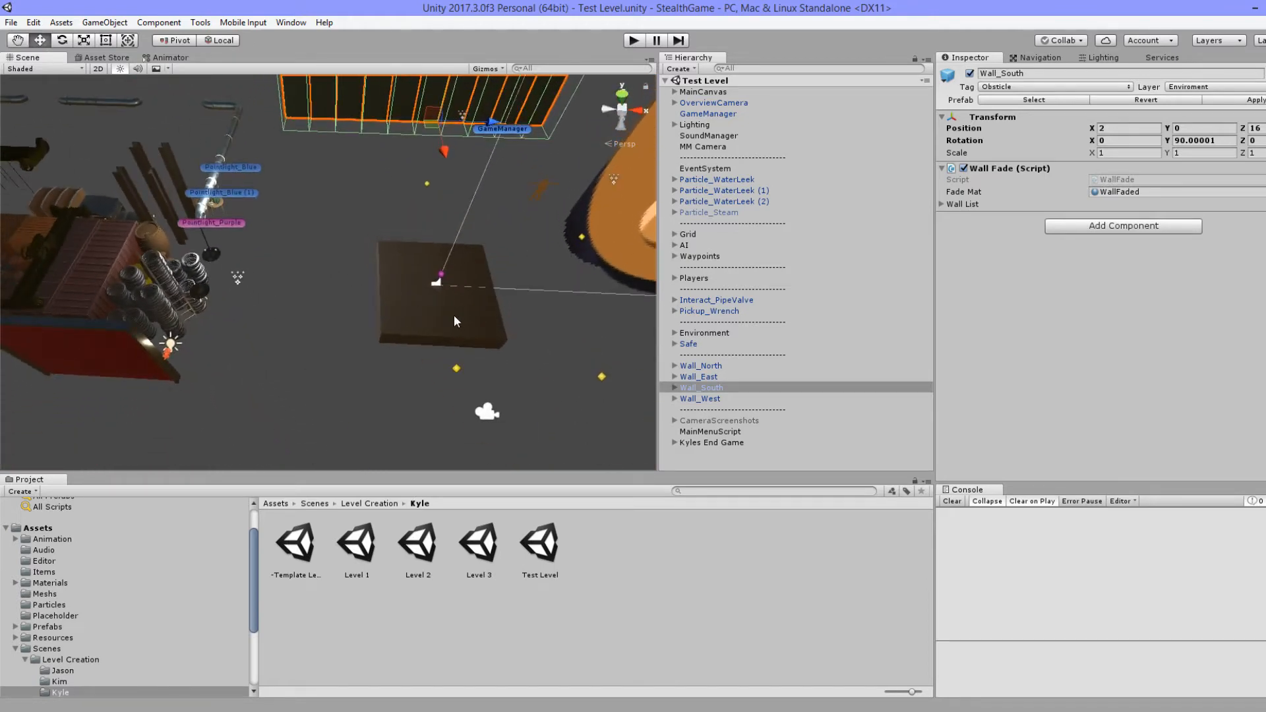
Step: Select the Grid object that holds the floor tiles and collapse its list of children
{"action": "left_click", "coordinate": [447, 321]}
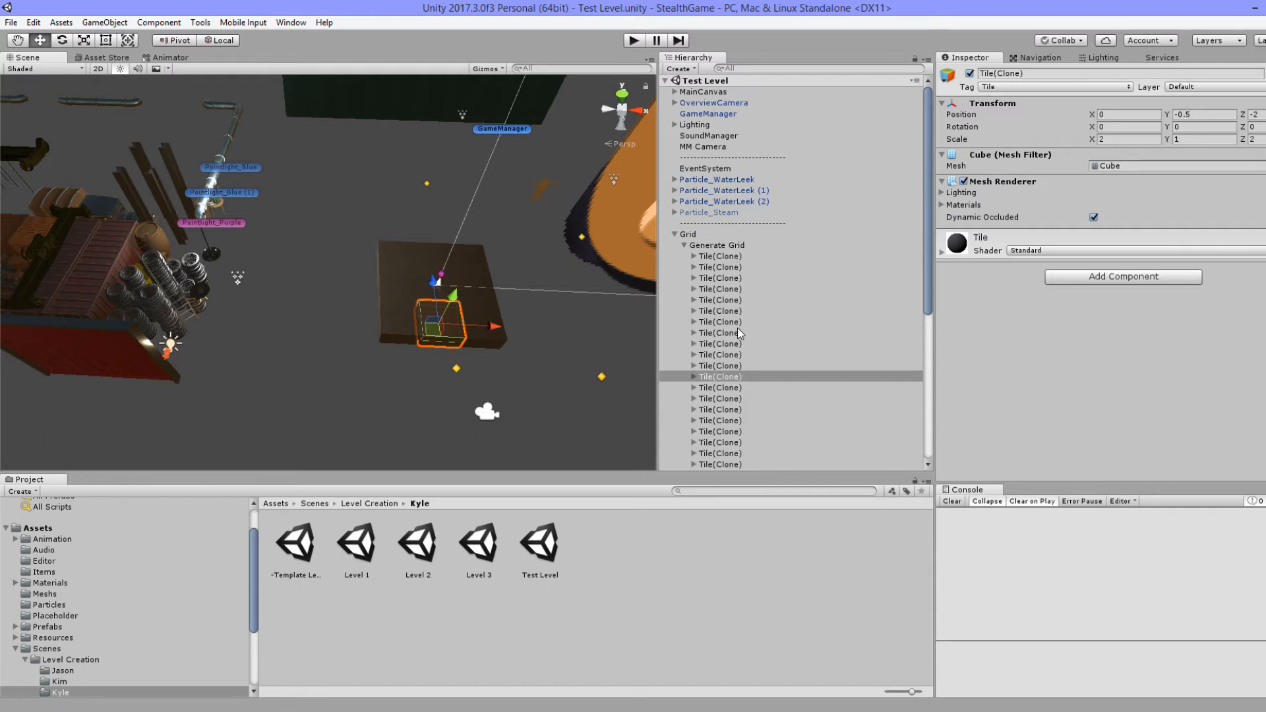
{"action": "left_click", "coordinate": [688, 234]}
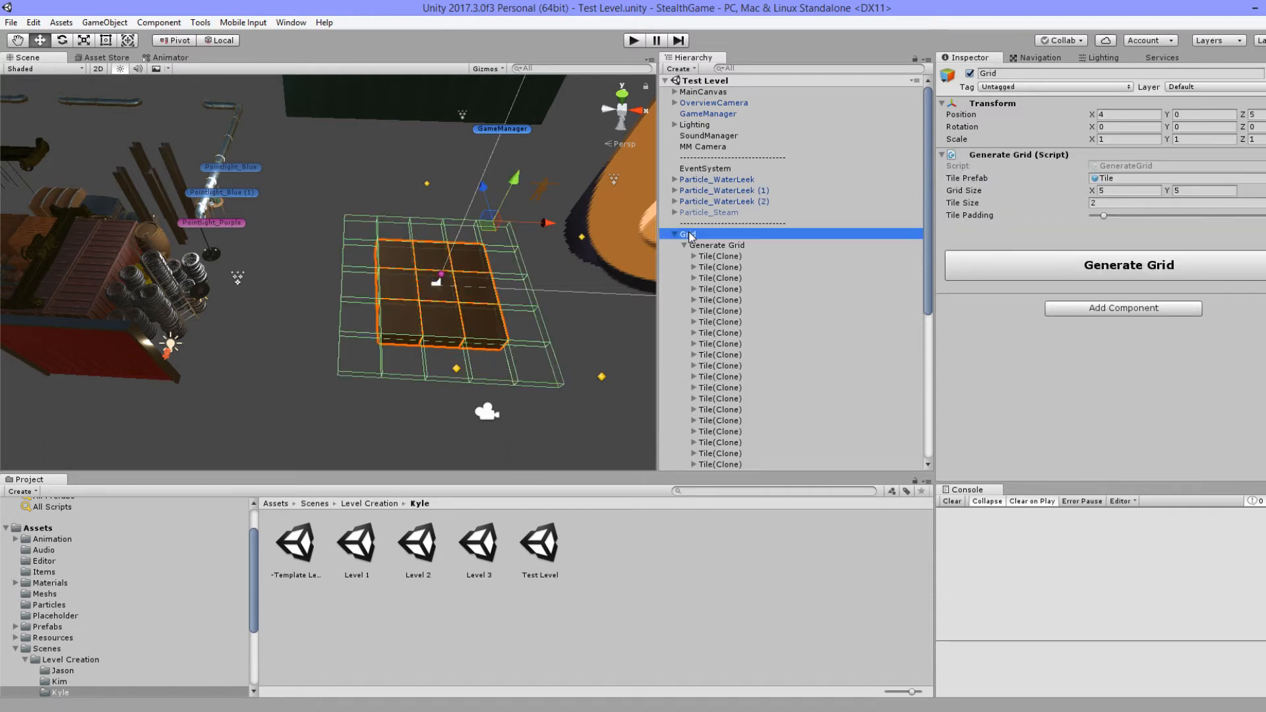
{"action": "key", "text": "Left"}
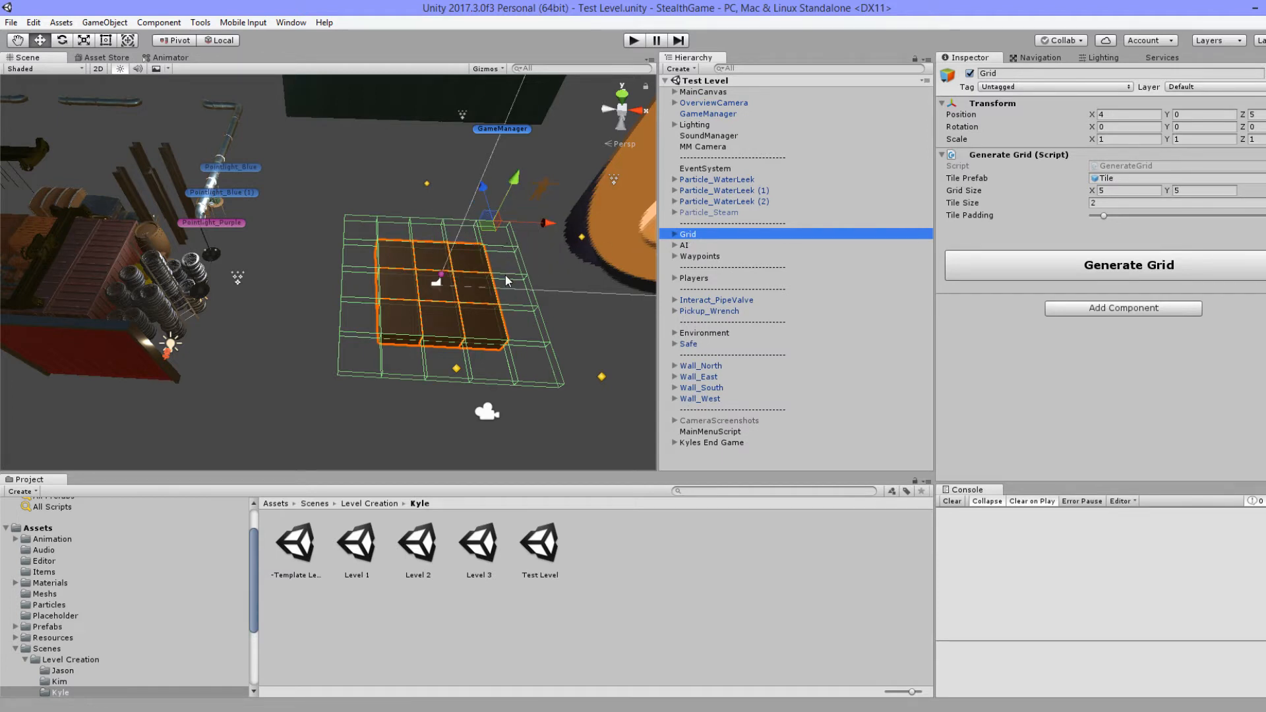
{"action": "key", "text": "ctrl"}
{"action": "key", "text": "ctrl"}
{"action": "key", "text": "ctrl"}
{"action": "scroll", "coordinate": [500, 364], "scroll_direction": "down", "scroll_amount": 2}
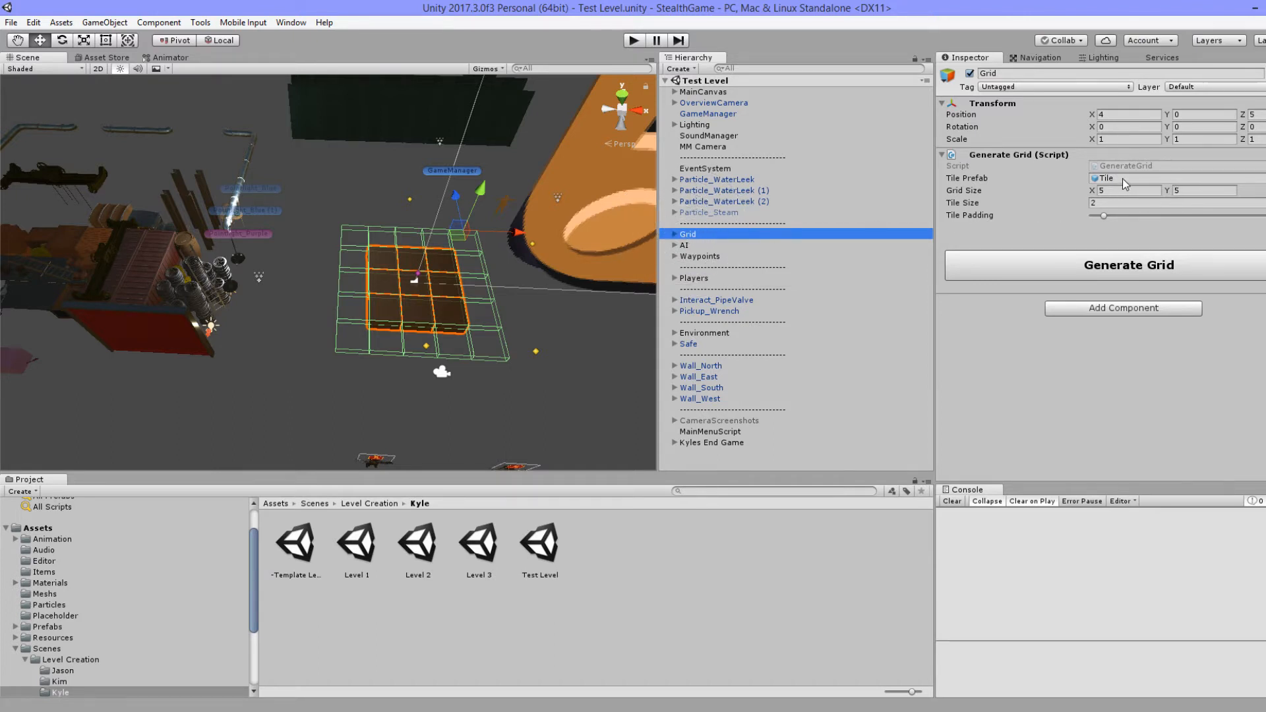
{"action": "key", "text": "ctrl"}
{"action": "key", "text": "ctrl"}
Step: Set the Grid Size to X 7 and Y 3 and generate the tile grid
{"action": "left_click", "coordinate": [1119, 189]}
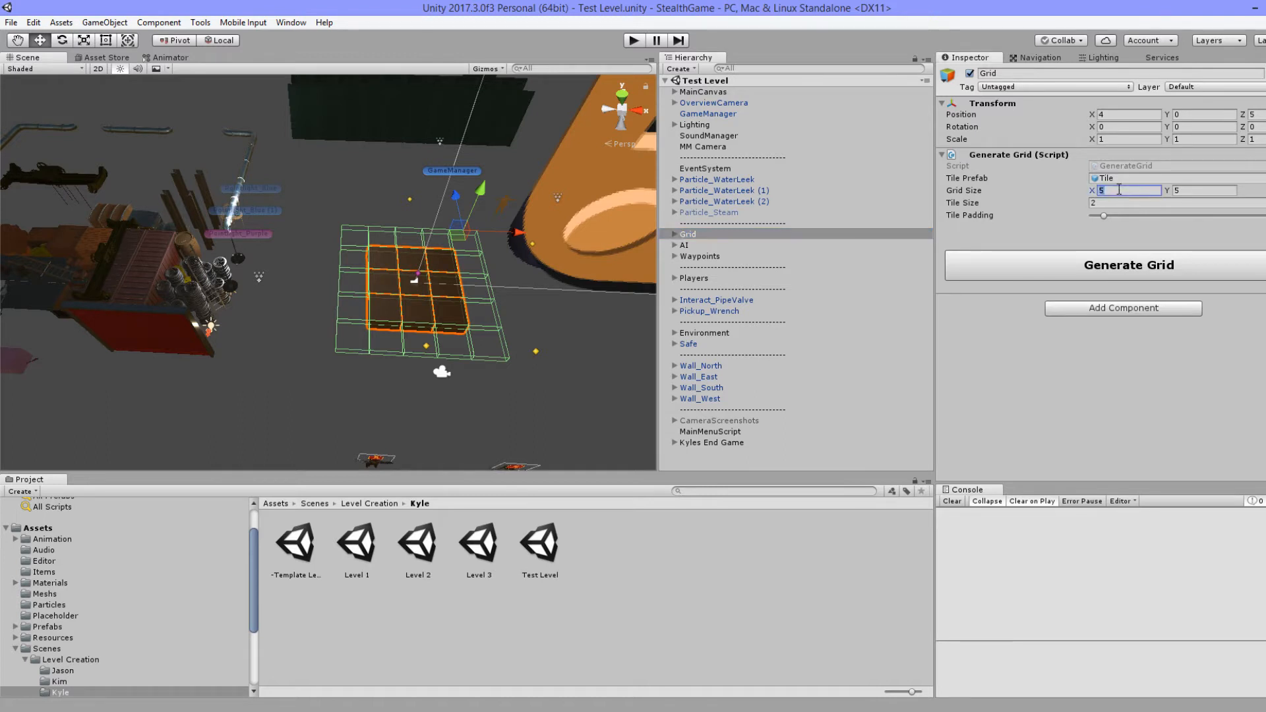
{"action": "left_click", "coordinate": [1198, 190]}
{"action": "left_click", "coordinate": [1147, 191]}
{"action": "type", "text": "7"}
{"action": "key", "text": "Tab"}
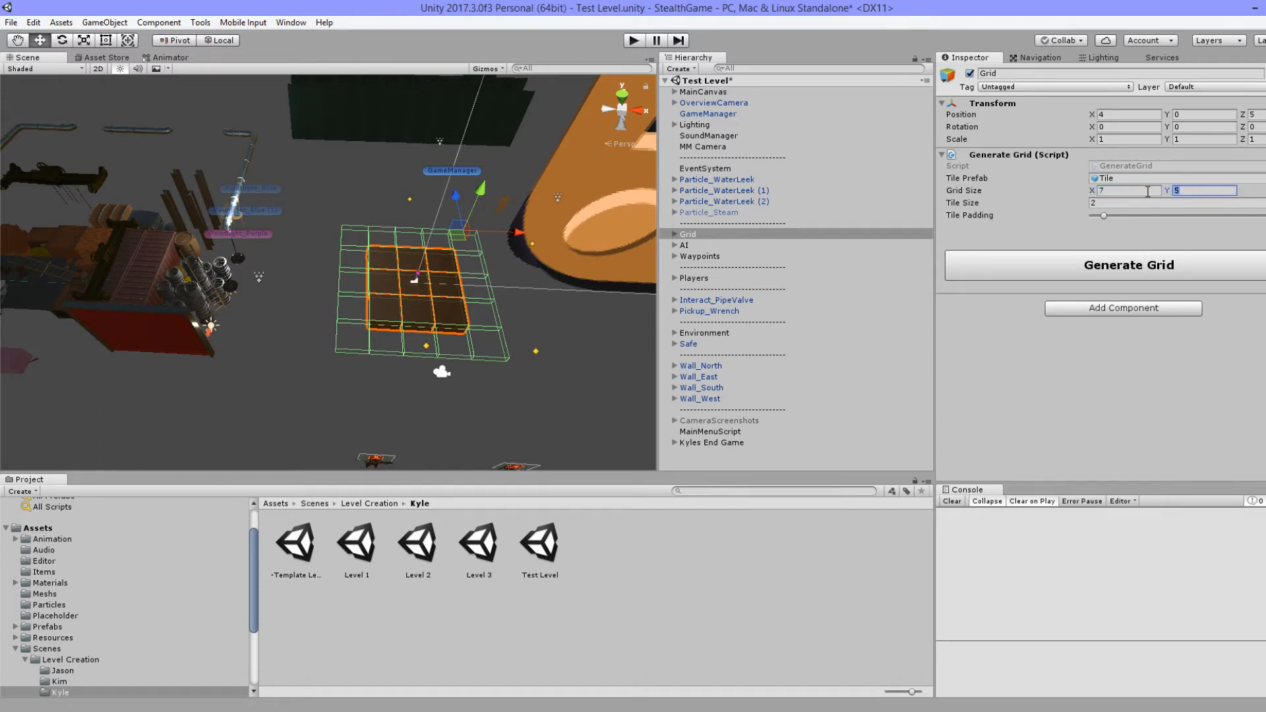
{"action": "type", "text": "3"}
{"action": "left_click", "coordinate": [1189, 199]}
{"action": "left_click", "coordinate": [1066, 267]}
{"action": "key", "text": "f"}
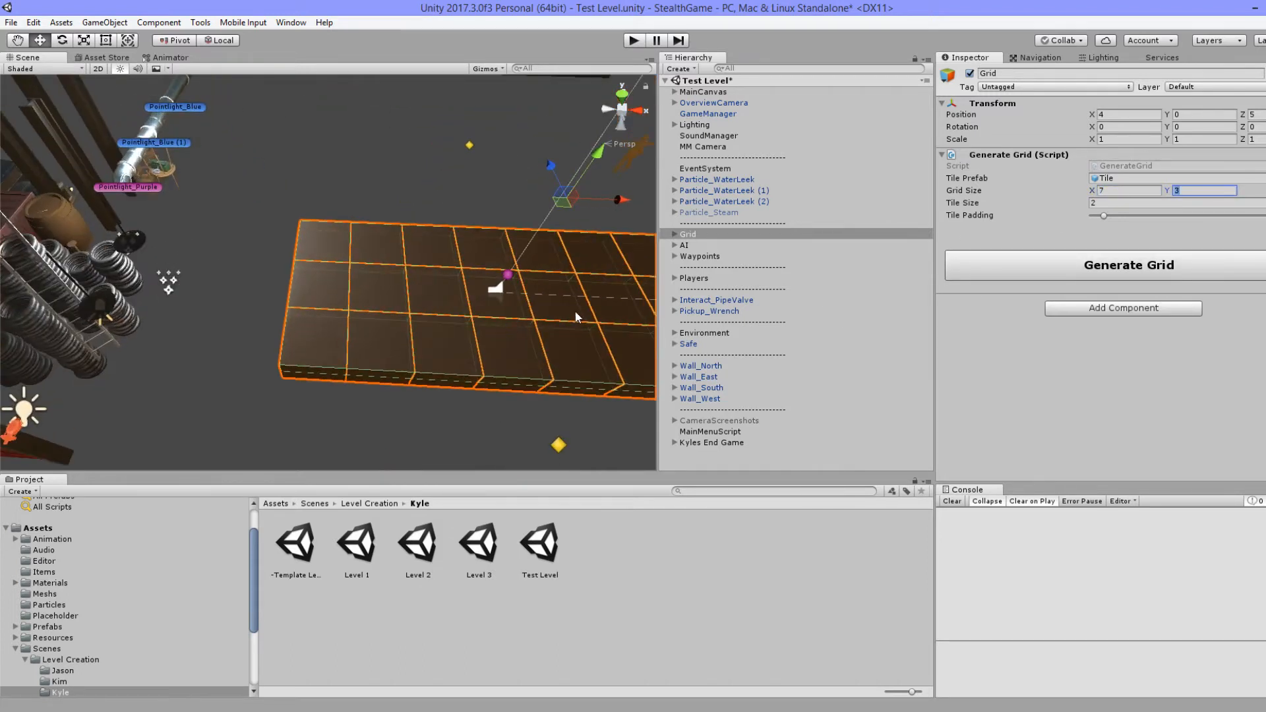
{"action": "middle_click_drag", "start_coordinate": [575, 312], "coordinate": [359, 289]}
{"action": "left_click_drag", "start_coordinate": [360, 333], "coordinate": [336, 379], "text": "alt"}
{"action": "middle_click_drag", "start_coordinate": [362, 356], "coordinate": [407, 342]}
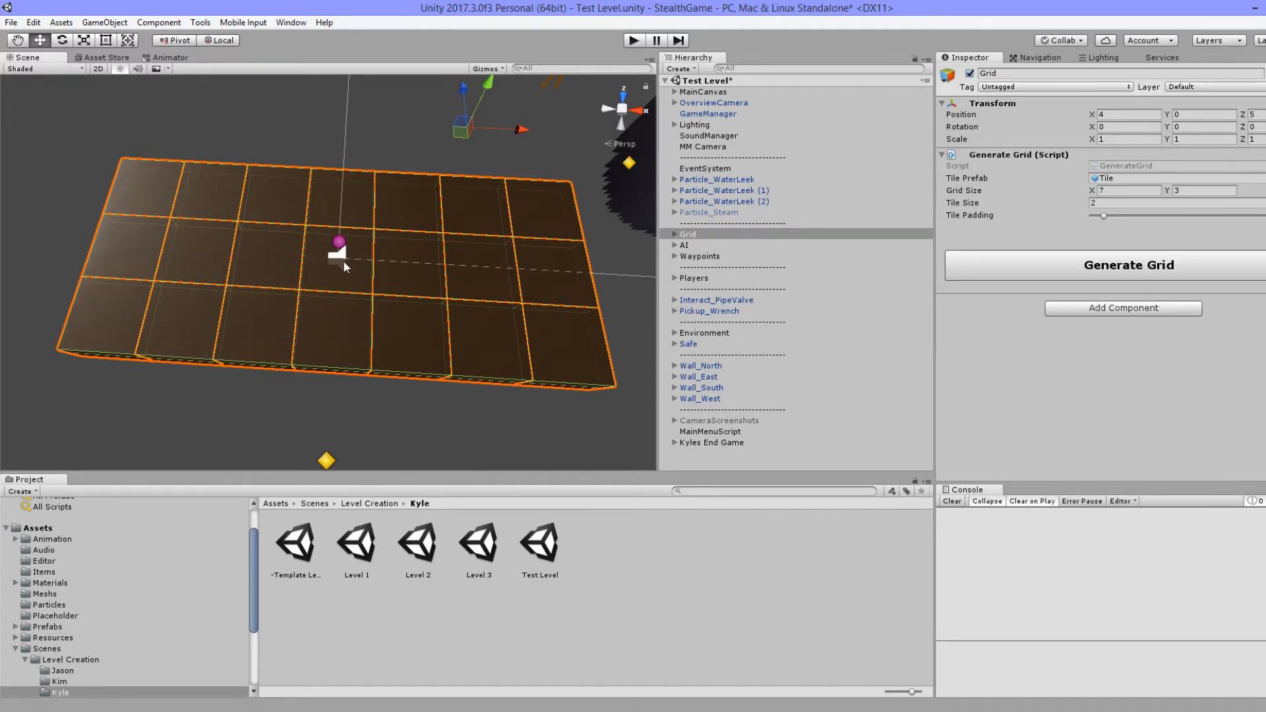
Step: Set the Grid Size to X 14 and Y 8 and regenerate the tile grid
{"action": "left_click", "coordinate": [1110, 192]}
{"action": "type", "text": "14"}
{"action": "left_click", "coordinate": [1183, 189]}
{"action": "type", "text": "8"}
{"action": "left_click", "coordinate": [1182, 272]}
{"action": "scroll", "coordinate": [453, 293], "scroll_direction": "down", "scroll_amount": 10}
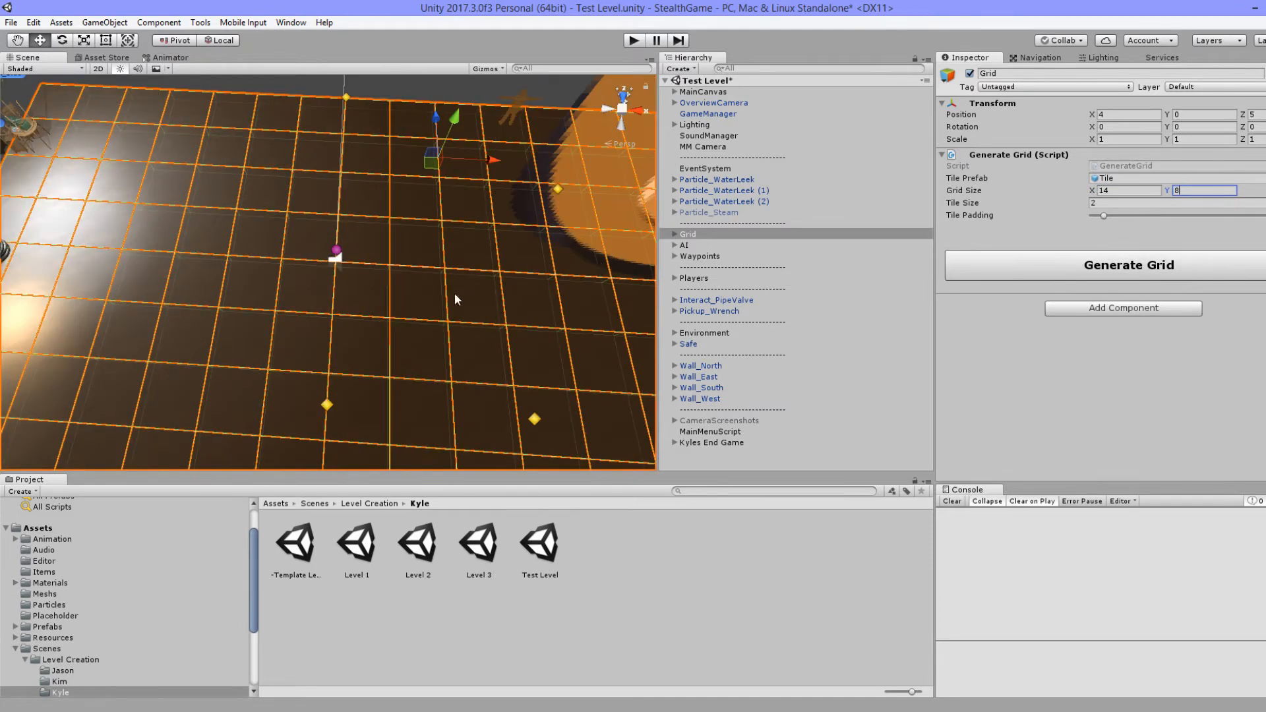
{"action": "mouse_move", "coordinate": [429, 286]}
{"action": "left_mouse_down", "text": "alt"}
{"action": "mouse_move", "coordinate": [455, 295]}
{"action": "mouse_move", "coordinate": [457, 260]}
{"action": "mouse_move", "coordinate": [472, 271]}
{"action": "mouse_move", "coordinate": [434, 295]}
{"action": "left_mouse_up", "text": "alt"}
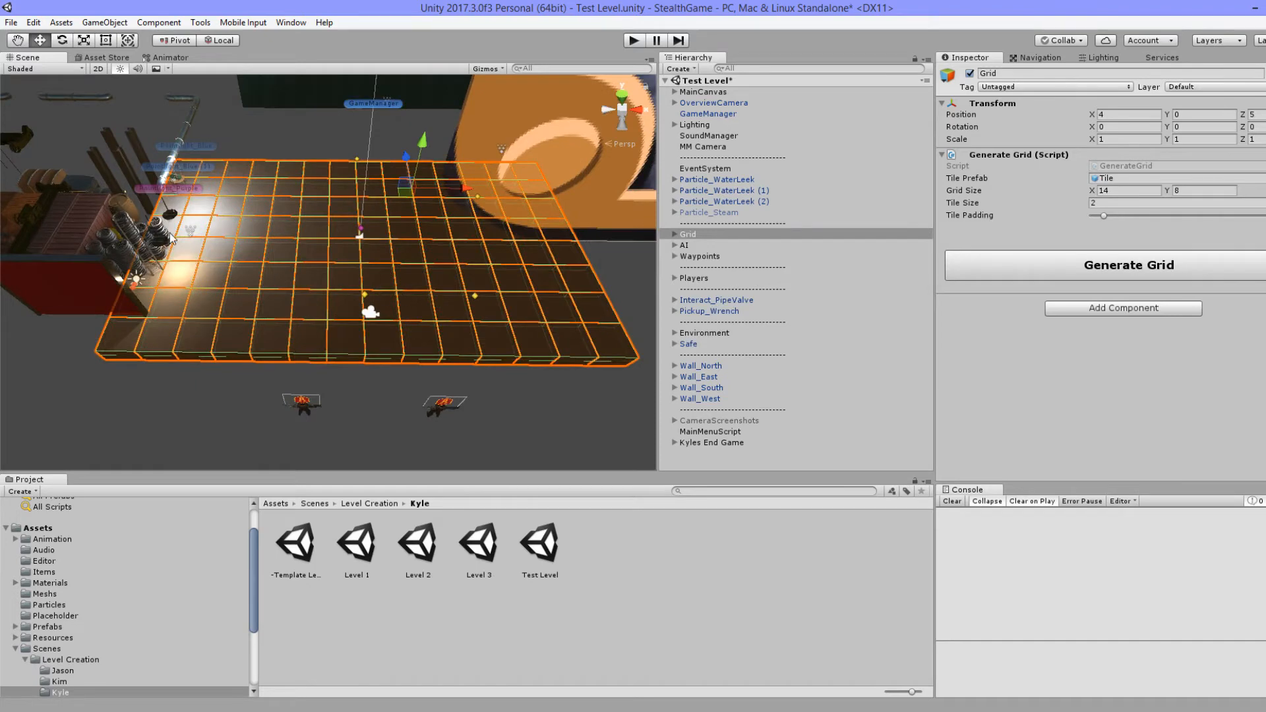
Step: Try moving the Grid object sideways in the scene, and undo the move
{"action": "left_click", "coordinate": [713, 234]}
{"action": "left_click_drag", "start_coordinate": [408, 194], "coordinate": [436, 193]}
{"action": "key", "text": "ctrl+z"}
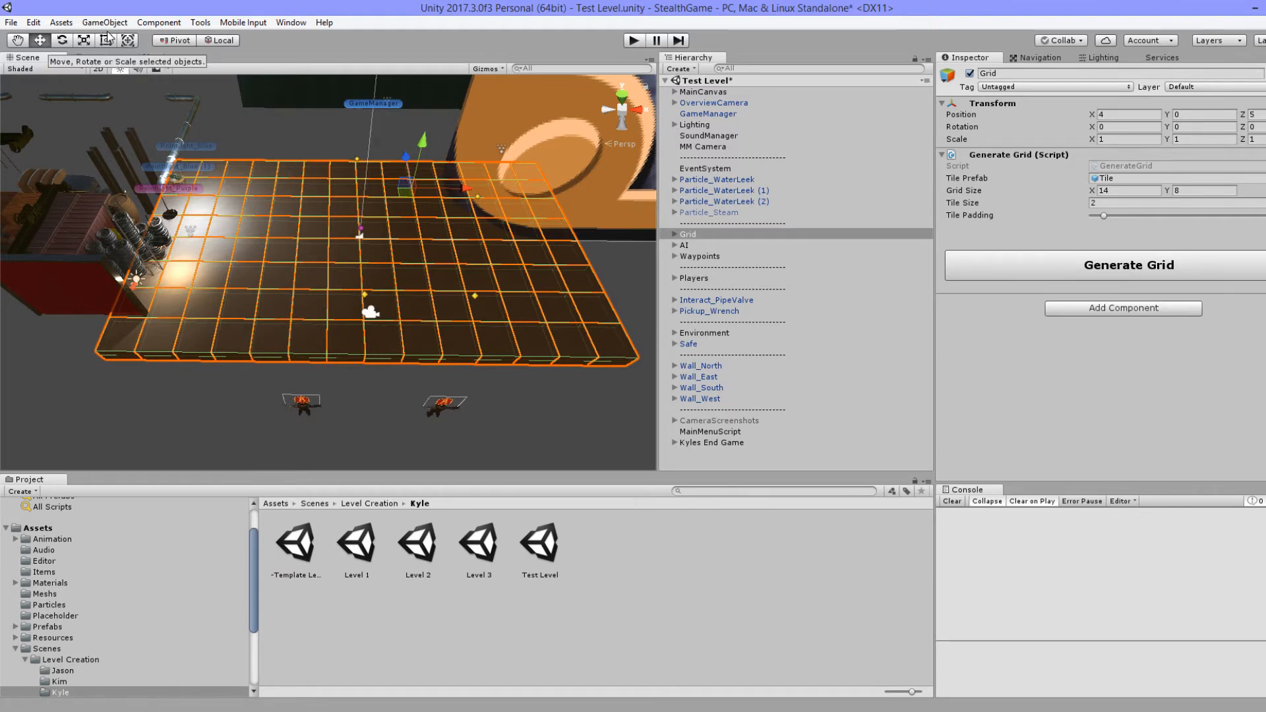
Step: Set the snap increments for Move X and Move Z to 2 in the Snap Settings
{"action": "left_click", "coordinate": [62, 23]}
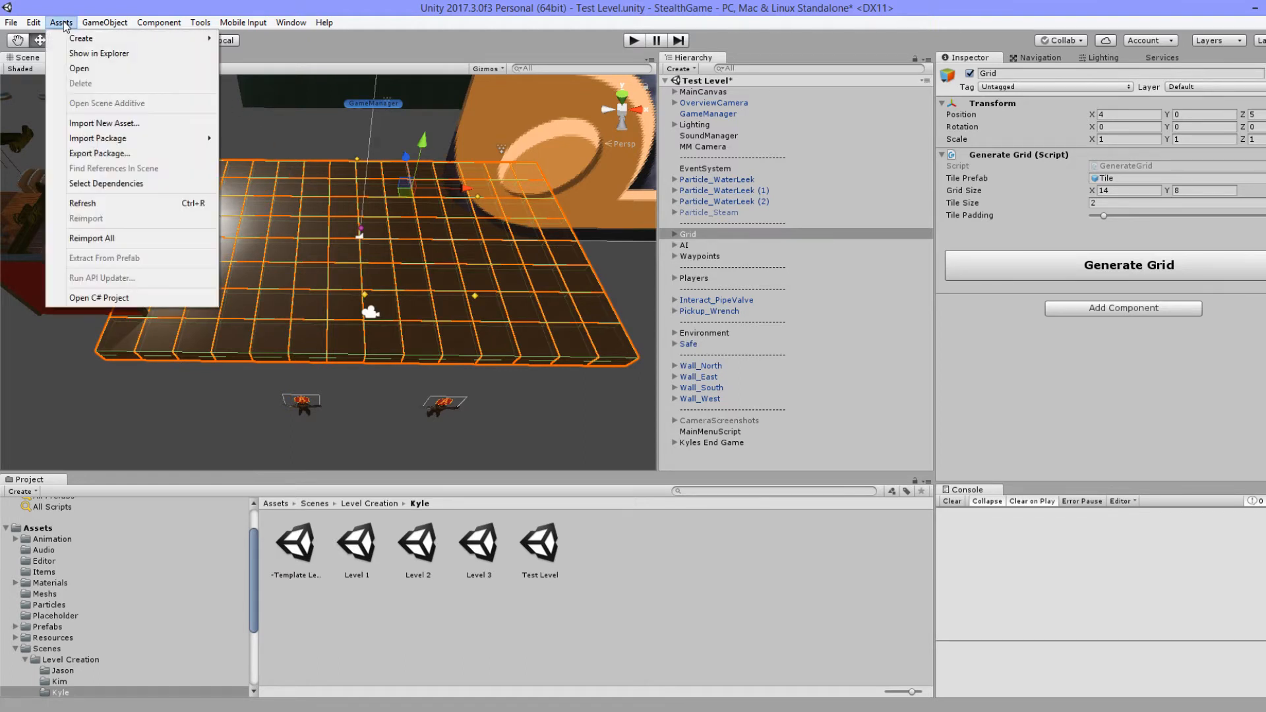
{"action": "mouse_move", "coordinate": [33, 24]}
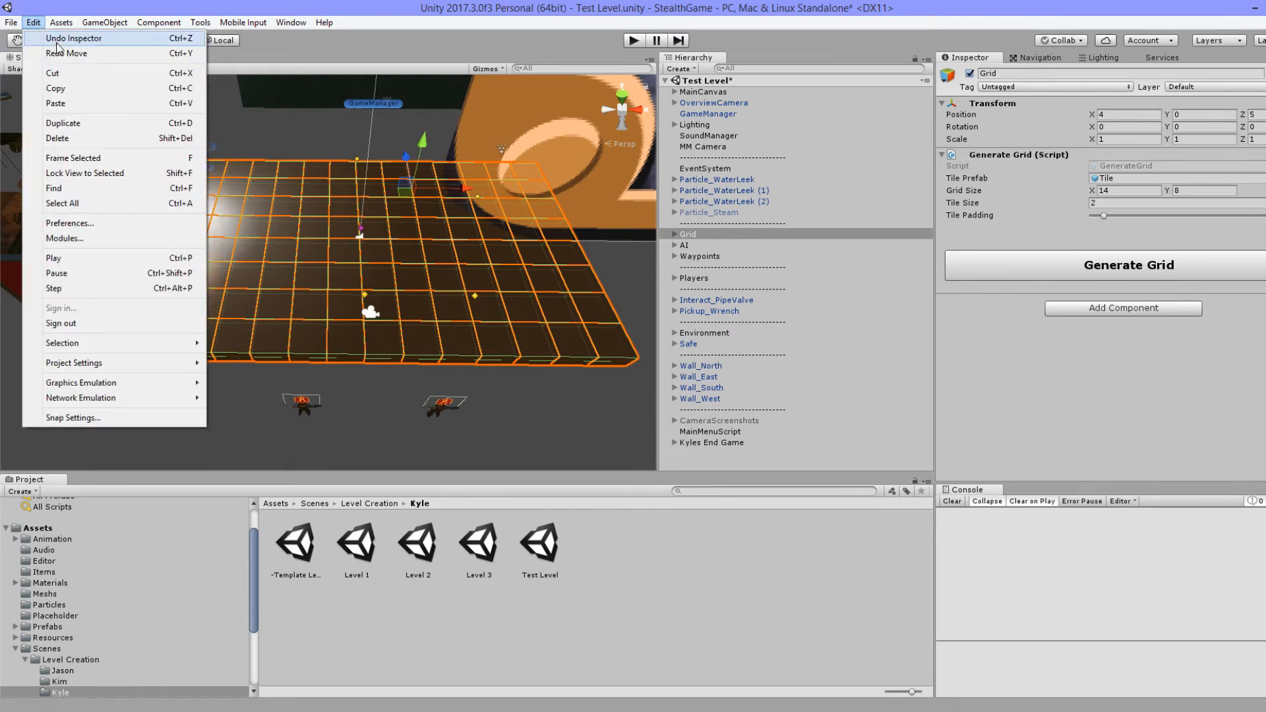
{"action": "left_click", "coordinate": [100, 419]}
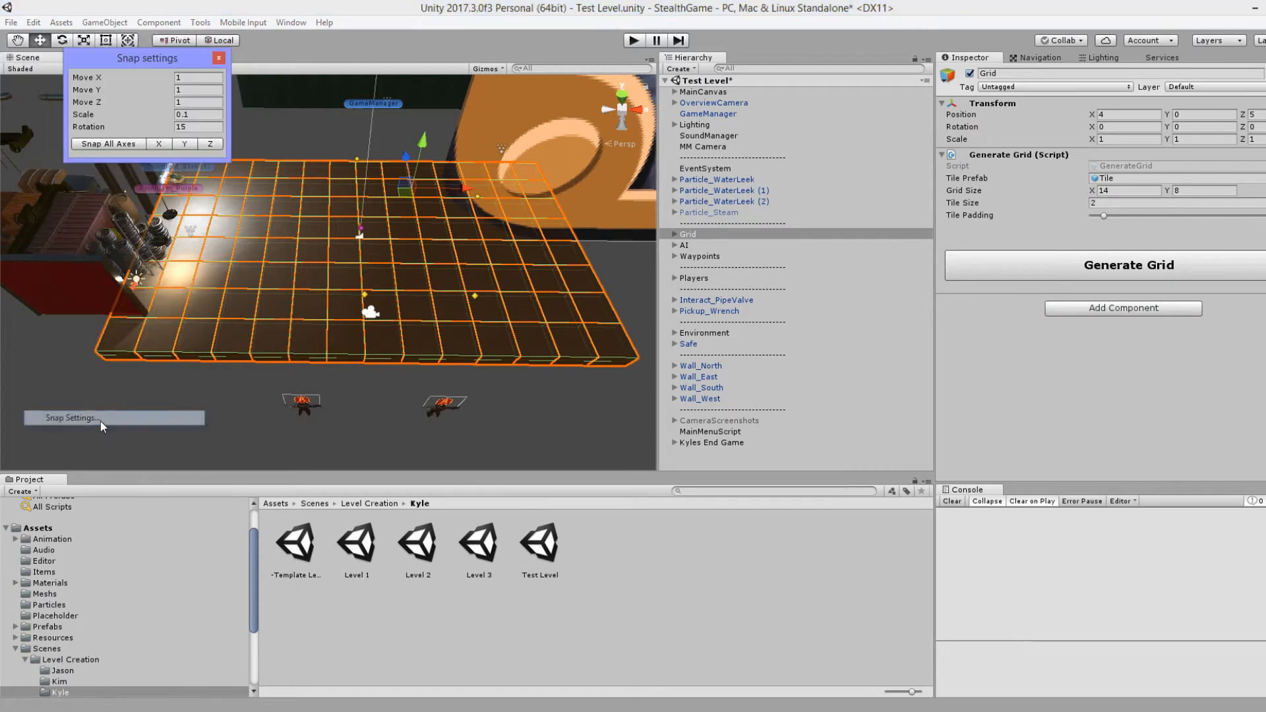
{"action": "left_click_drag", "start_coordinate": [173, 58], "coordinate": [380, 153]}
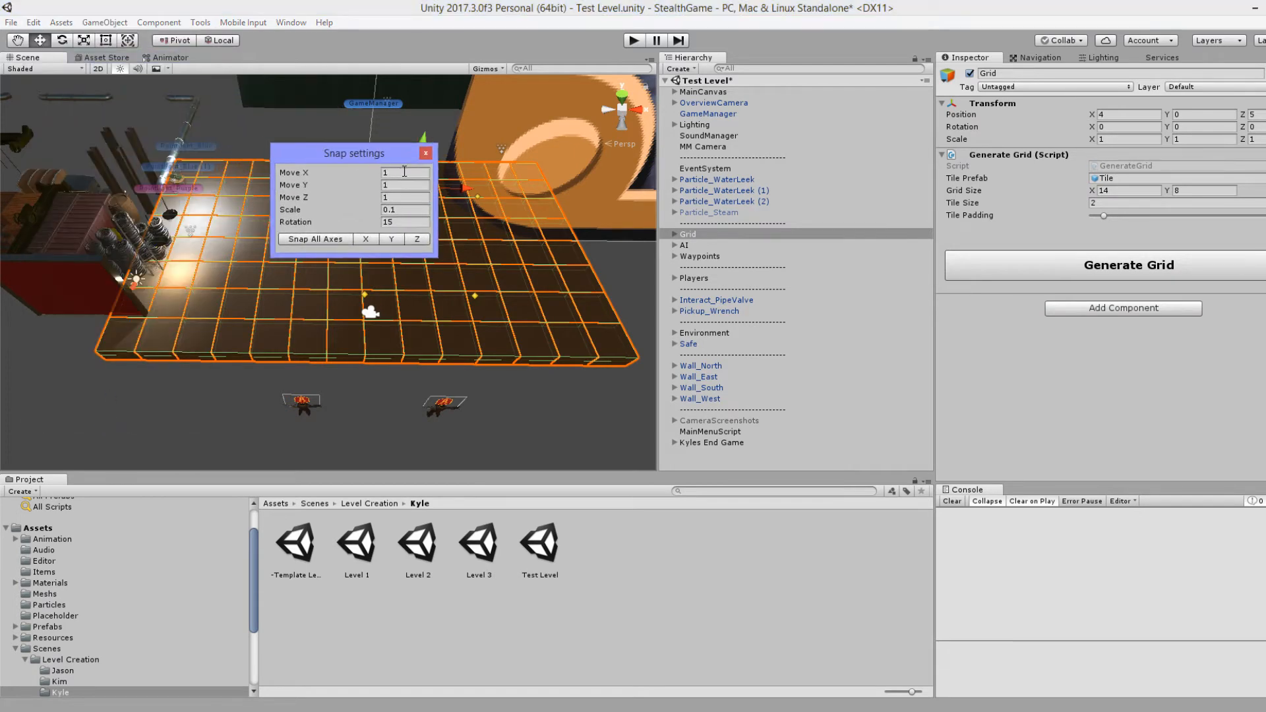
{"action": "left_click", "coordinate": [405, 172]}
{"action": "type", "text": "2"}
{"action": "left_click", "coordinate": [394, 196]}
{"action": "type", "text": "2"}
{"action": "left_click", "coordinate": [426, 153]}
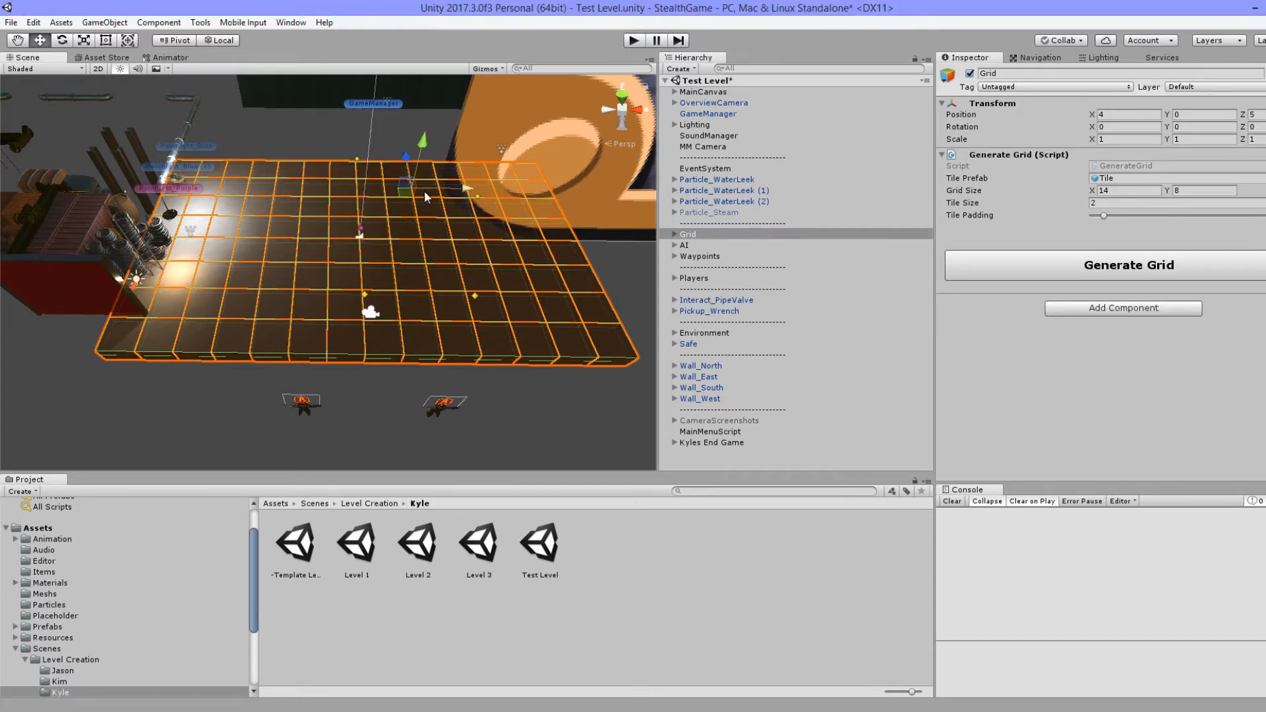
Step: Move the Grid across the floor plane in snapped two-unit increments, finishing at X 6, Z 5
{"action": "mouse_move", "coordinate": [406, 188]}
{"action": "left_mouse_down"}
{"action": "mouse_move", "coordinate": [401, 175]}
{"action": "mouse_move", "coordinate": [403, 189]}
{"action": "left_mouse_up"}
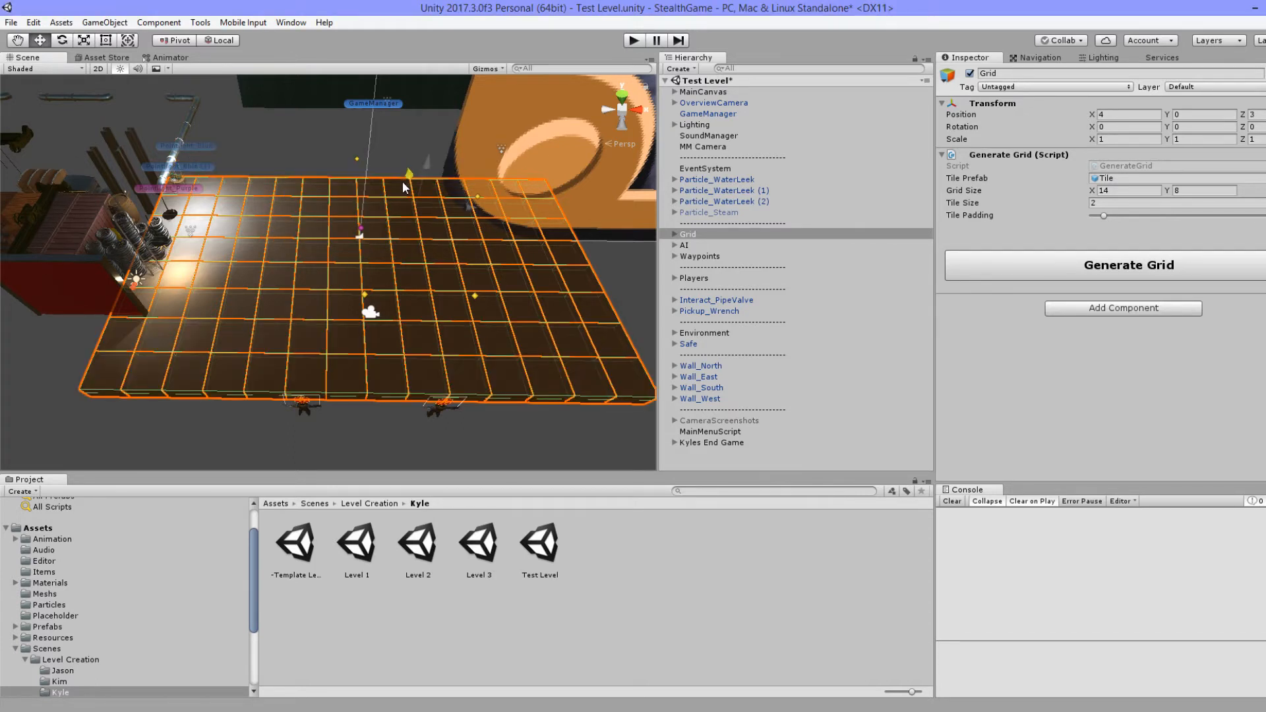
{"action": "mouse_move", "coordinate": [476, 204]}
{"action": "left_mouse_down"}
{"action": "mouse_move", "coordinate": [492, 207]}
{"action": "mouse_move", "coordinate": [455, 208]}
{"action": "left_mouse_up"}
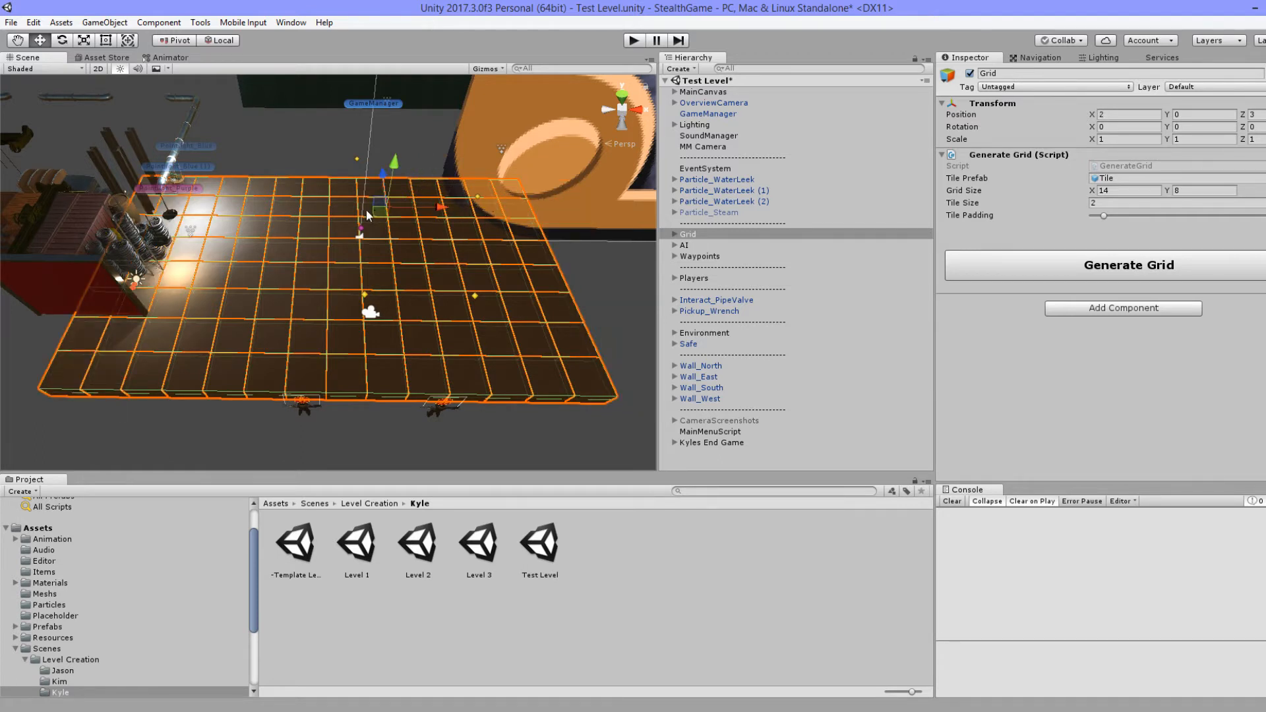
{"action": "left_click_drag", "start_coordinate": [365, 209], "coordinate": [439, 192]}
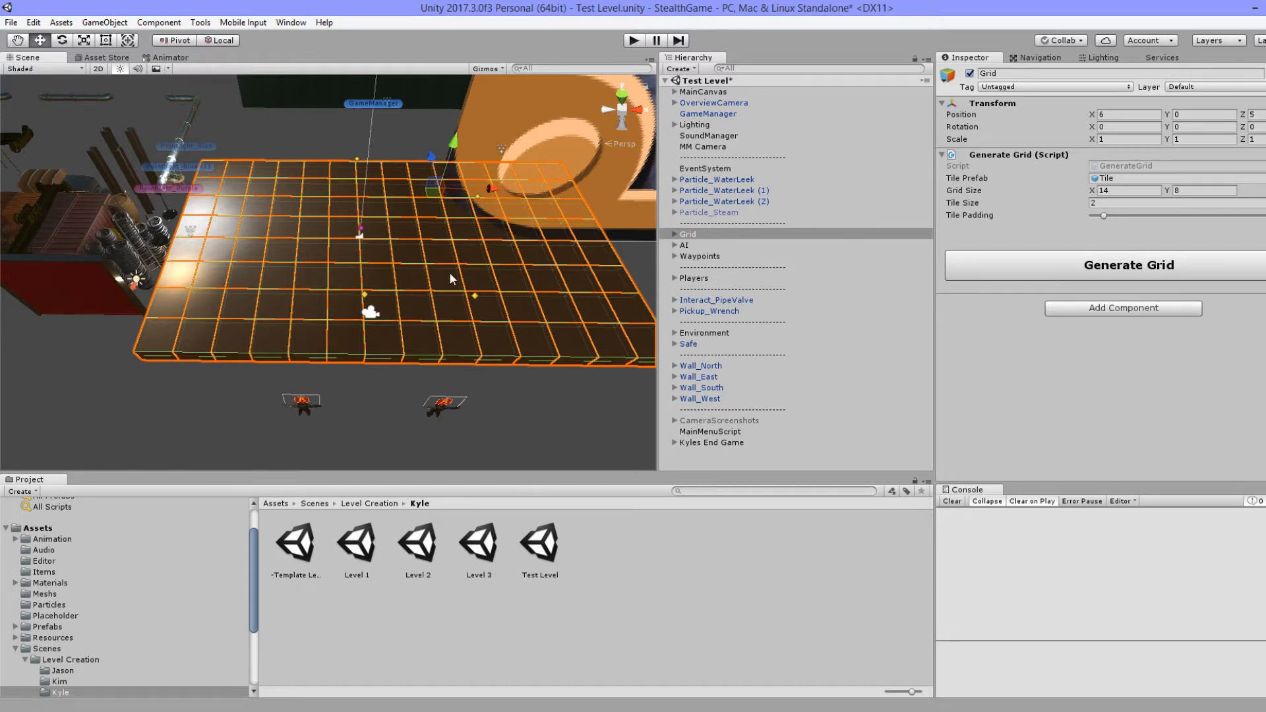
Step: Select the corner tile of the floor grid and add the neighbouring tiles along the same long edge
{"action": "left_click_drag", "start_coordinate": [372, 341], "coordinate": [249, 371], "text": "alt"}
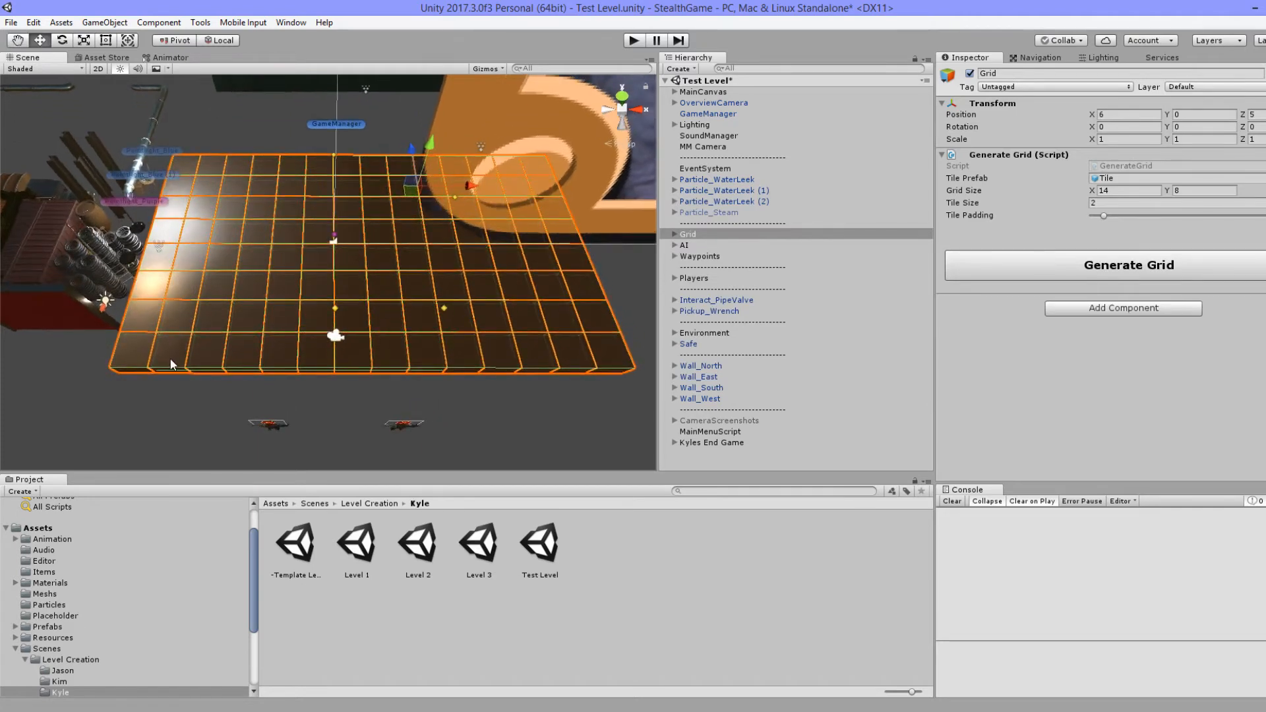
{"action": "left_click", "coordinate": [140, 353]}
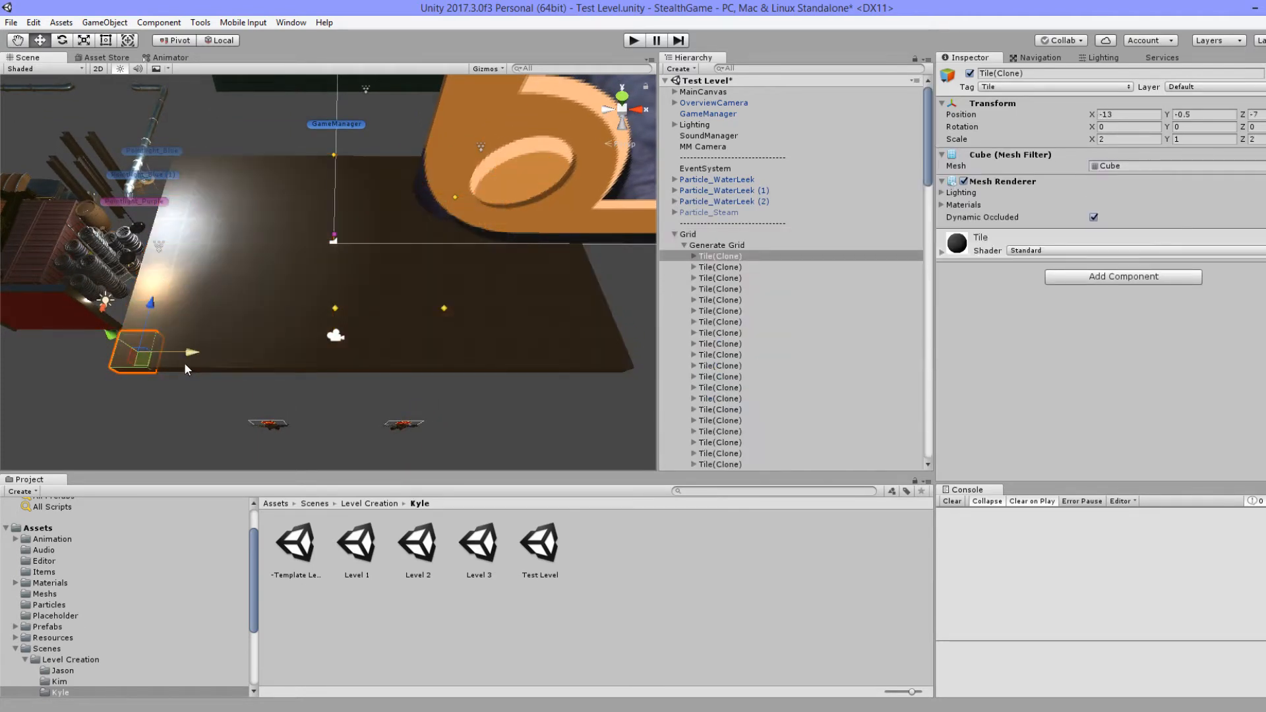
{"action": "left_click_drag", "start_coordinate": [282, 343], "coordinate": [238, 294], "text": "alt"}
{"action": "left_click", "coordinate": [228, 290], "text": "shift"}
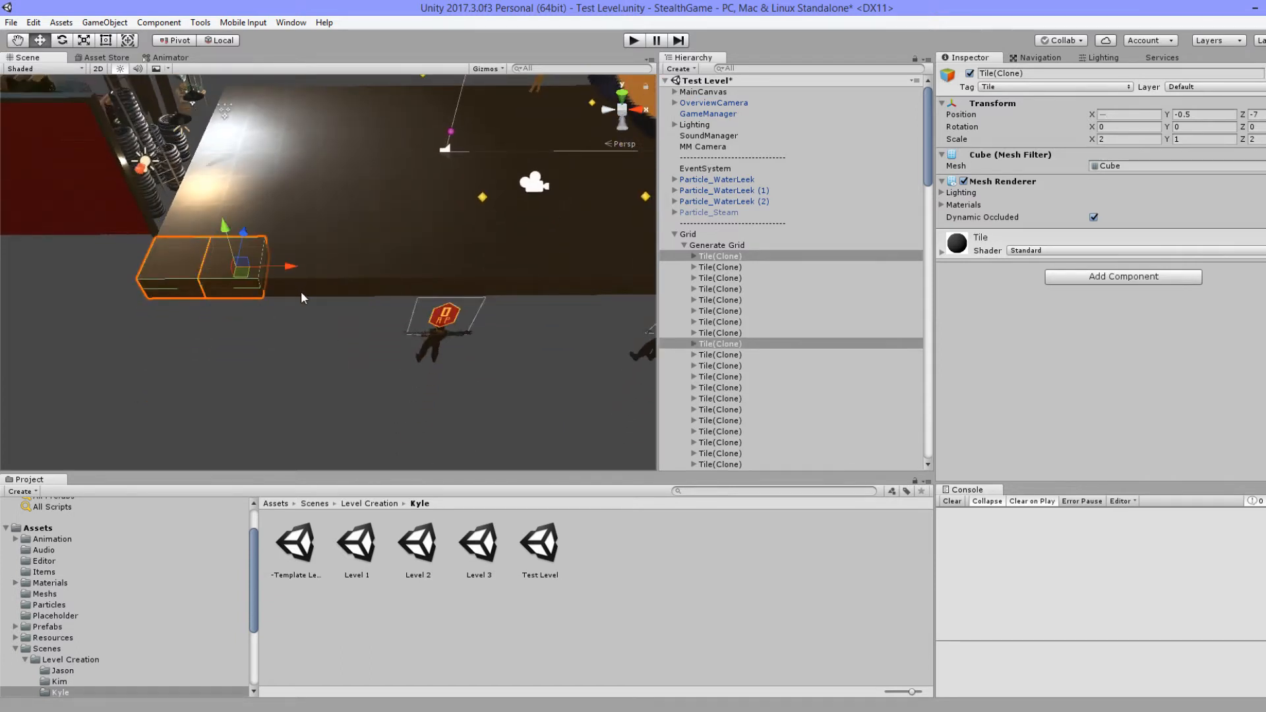
{"action": "left_click", "coordinate": [301, 290], "text": "shift"}
{"action": "left_click", "coordinate": [358, 287], "text": "shift"}
{"action": "left_click", "coordinate": [405, 289], "text": "shift"}
{"action": "left_click", "coordinate": [464, 290], "text": "shift"}
{"action": "left_click", "coordinate": [545, 288], "text": "shift"}
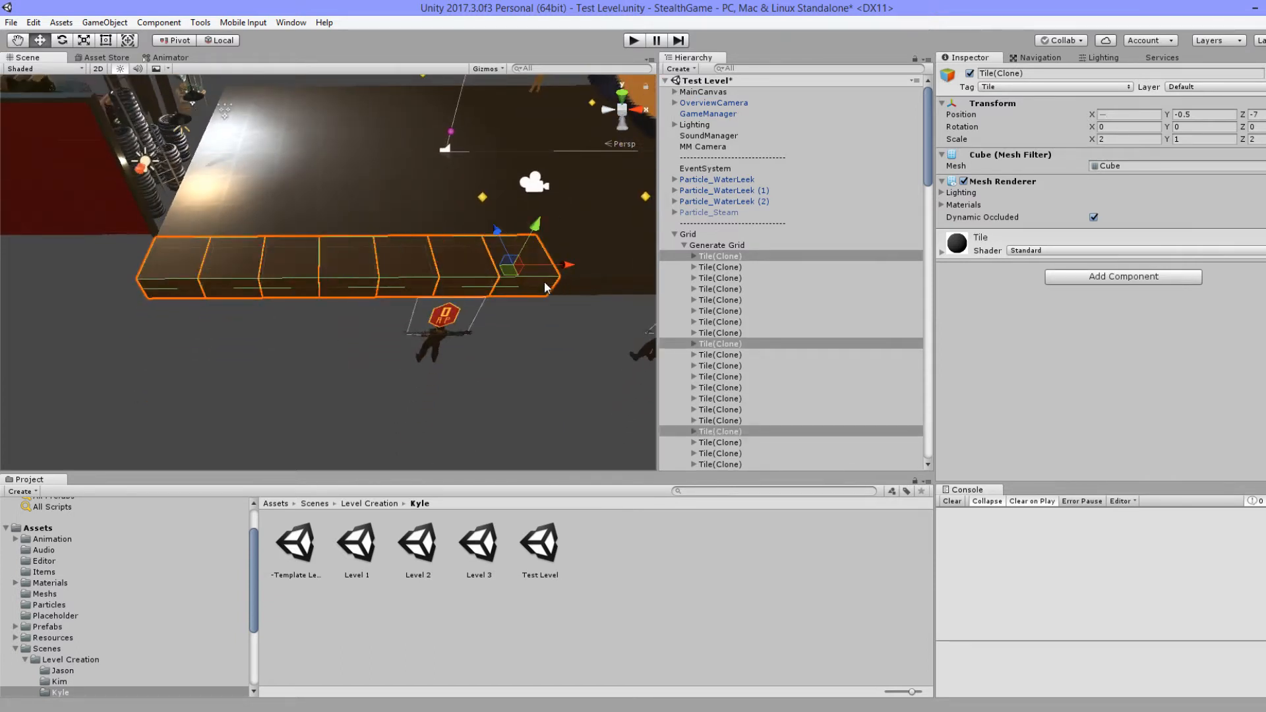
{"action": "middle_click_drag", "start_coordinate": [580, 291], "coordinate": [350, 302]}
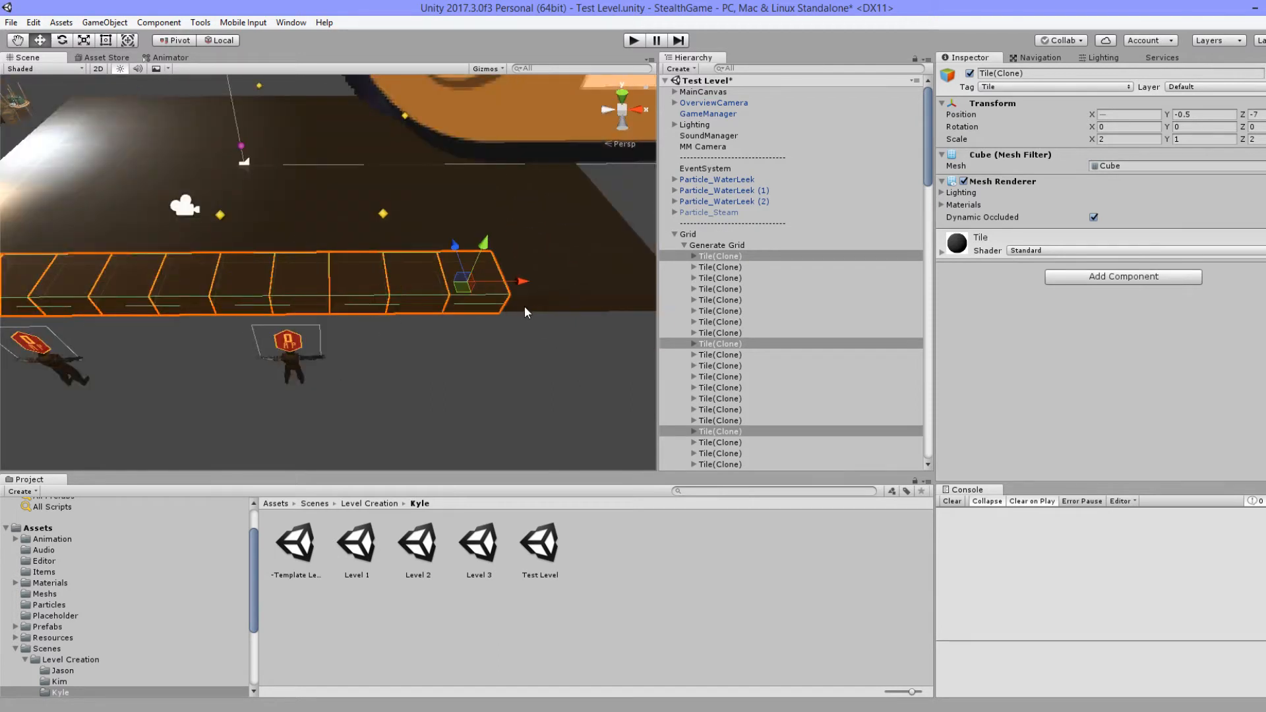
Step: Add the tiles along the remaining edges to the selection to complete the outer ring of the floor grid
{"action": "left_click_drag", "start_coordinate": [573, 302], "coordinate": [335, 344], "text": "alt"}
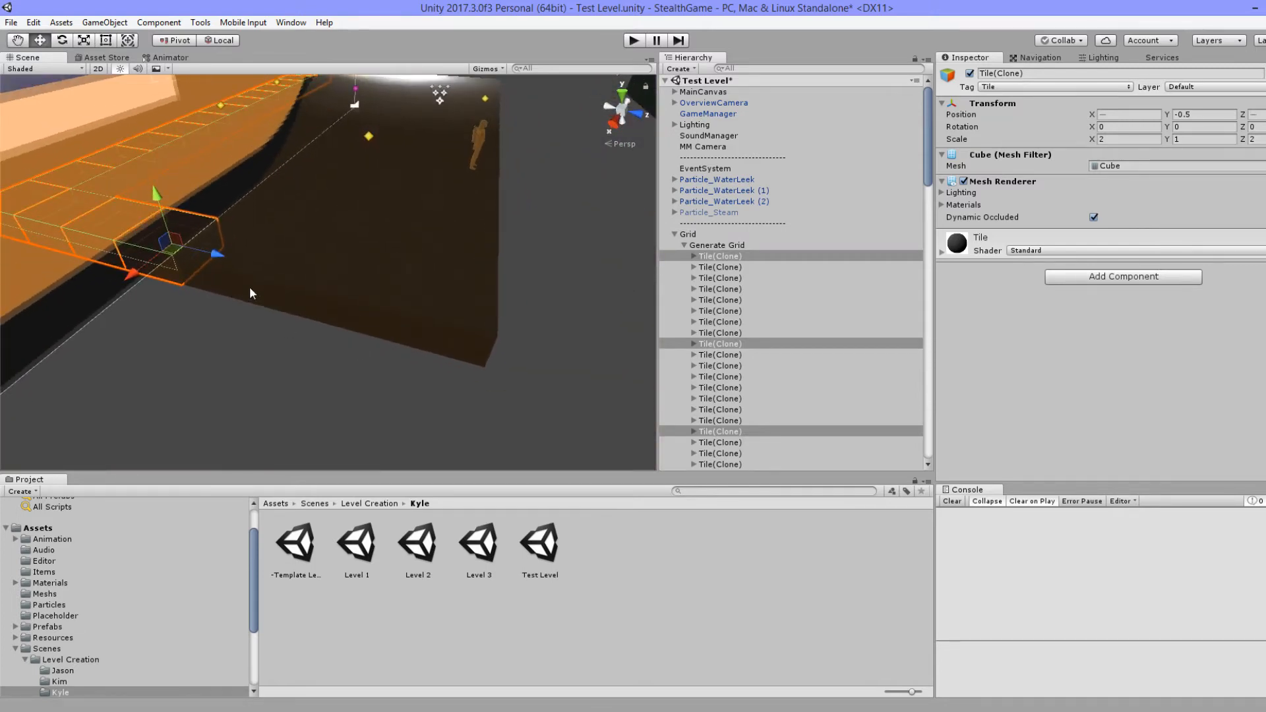
{"action": "left_click_drag", "start_coordinate": [250, 292], "coordinate": [302, 379], "text": "alt"}
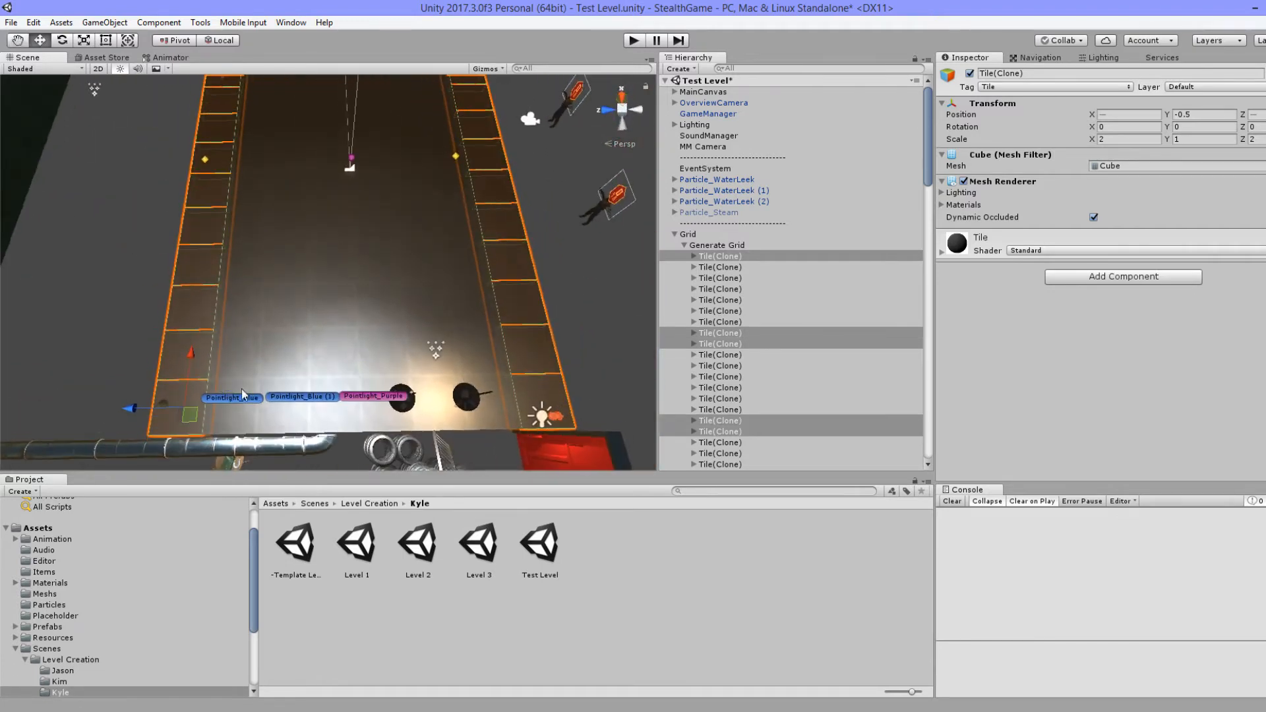
{"action": "scroll", "coordinate": [290, 272], "scroll_direction": "up", "scroll_amount": 5}
{"action": "mouse_move", "coordinate": [291, 271]}
{"action": "left_mouse_down", "text": "alt"}
{"action": "mouse_move", "coordinate": [468, 300]}
{"action": "mouse_move", "coordinate": [410, 231]}
{"action": "mouse_move", "coordinate": [346, 187]}
{"action": "mouse_move", "coordinate": [381, 119]}
{"action": "left_mouse_up", "text": "alt"}
{"action": "left_click_drag", "start_coordinate": [360, 121], "coordinate": [422, 262], "text": "alt"}
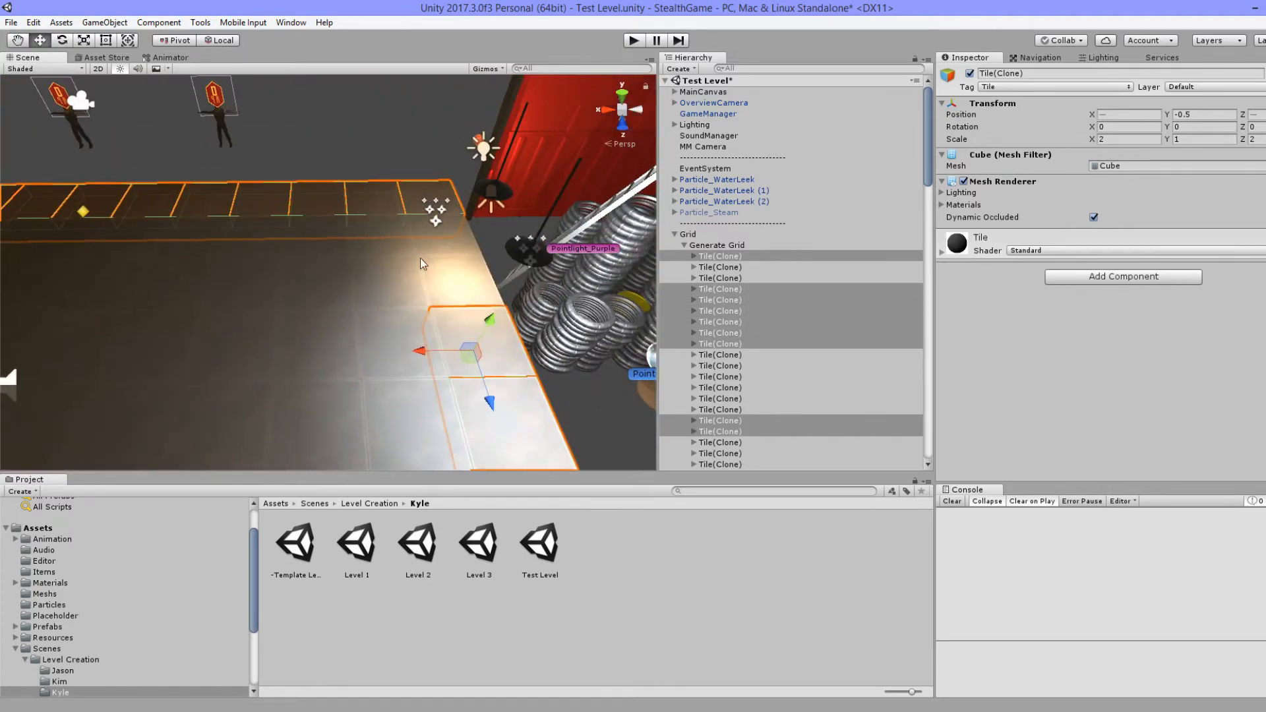
{"action": "left_click_drag", "start_coordinate": [378, 315], "coordinate": [910, 196], "text": "alt"}
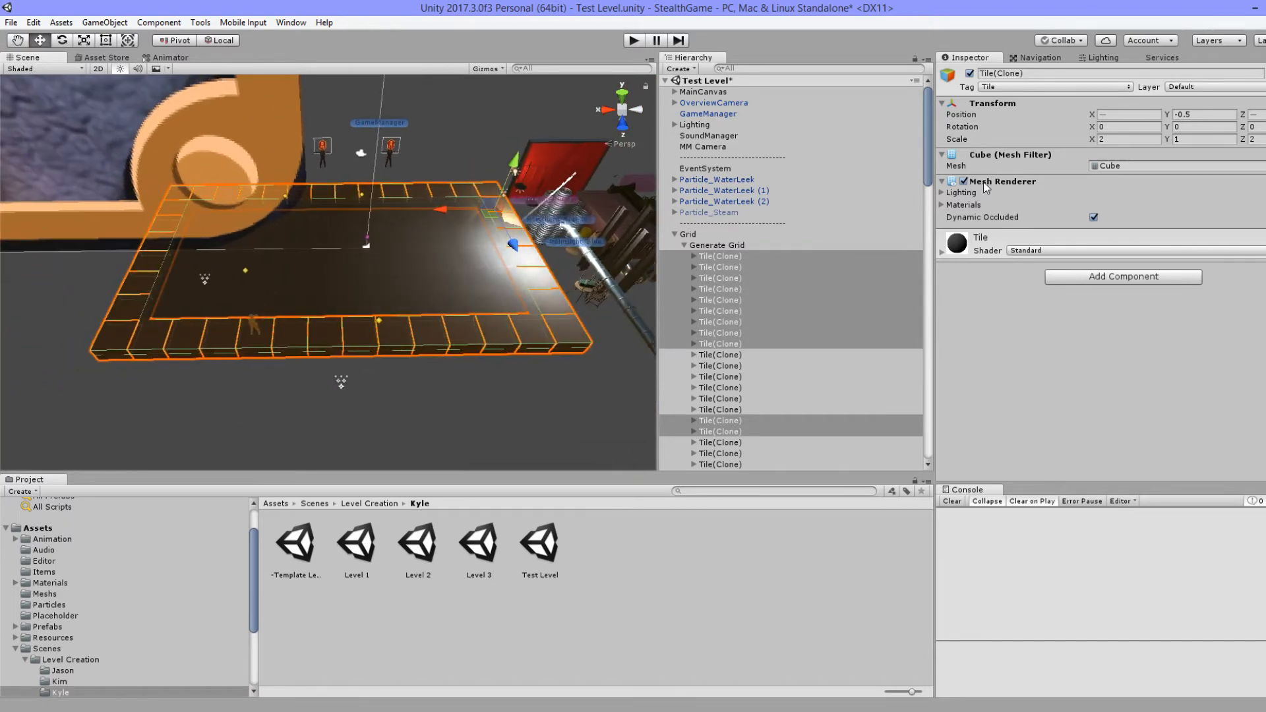
Step: Turn off the Mesh Renderer on the selected border tiles, collapse the Grid object and clear the selection
{"action": "left_click", "coordinate": [964, 181]}
{"action": "left_click_drag", "start_coordinate": [372, 316], "coordinate": [1023, 371], "text": "alt"}
{"action": "left_click_drag", "start_coordinate": [429, 267], "coordinate": [422, 290], "text": "alt"}
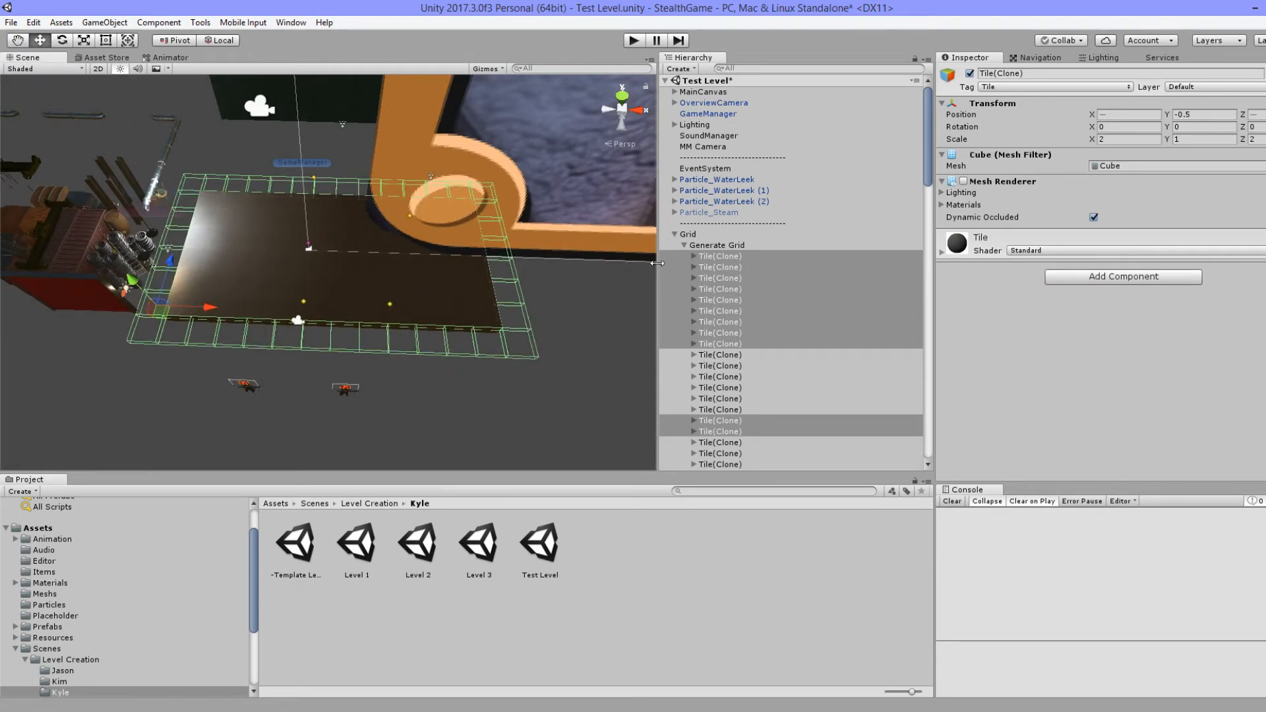
{"action": "left_click", "coordinate": [692, 237]}
{"action": "key", "text": "Left"}
{"action": "left_click", "coordinate": [495, 399]}
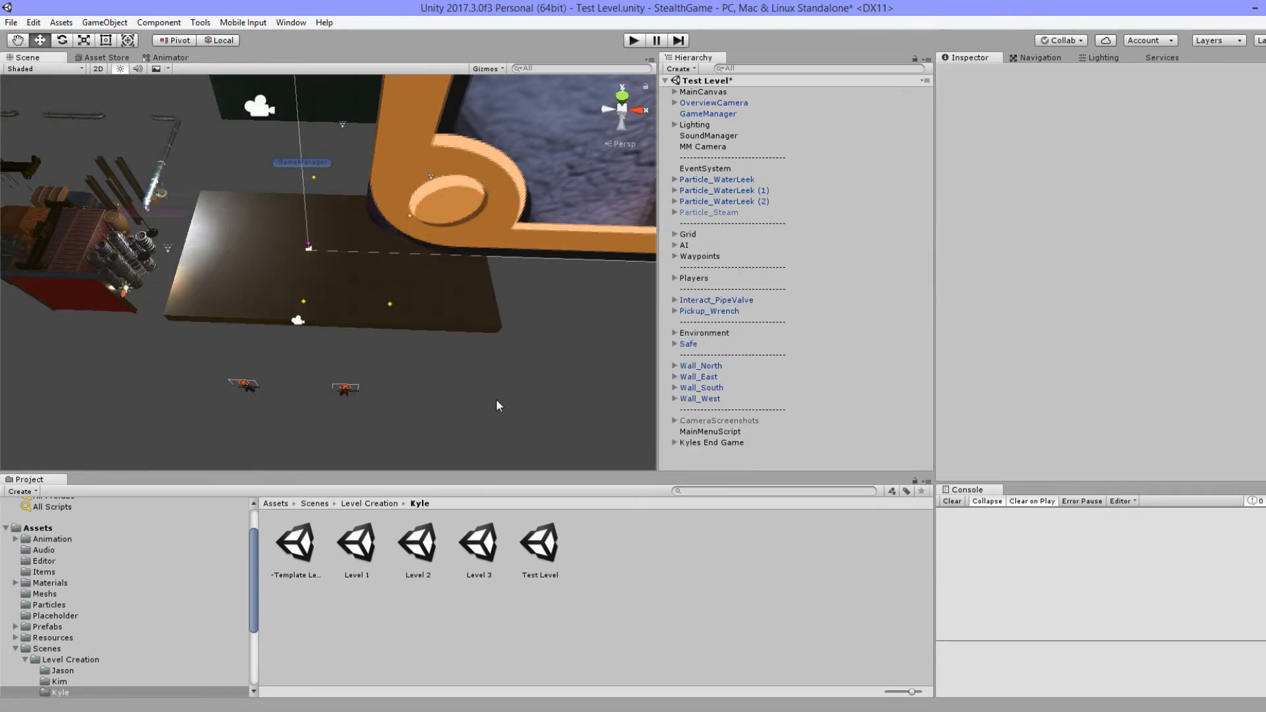
Step: Select Wall_North and move it in towards the north edge of the visible floor
{"action": "scroll", "coordinate": [488, 398], "scroll_direction": "up", "scroll_amount": 6}
{"action": "left_click_drag", "start_coordinate": [367, 398], "coordinate": [535, 387], "text": "alt"}
{"action": "left_click", "coordinate": [286, 211]}
{"action": "left_click", "coordinate": [250, 232]}
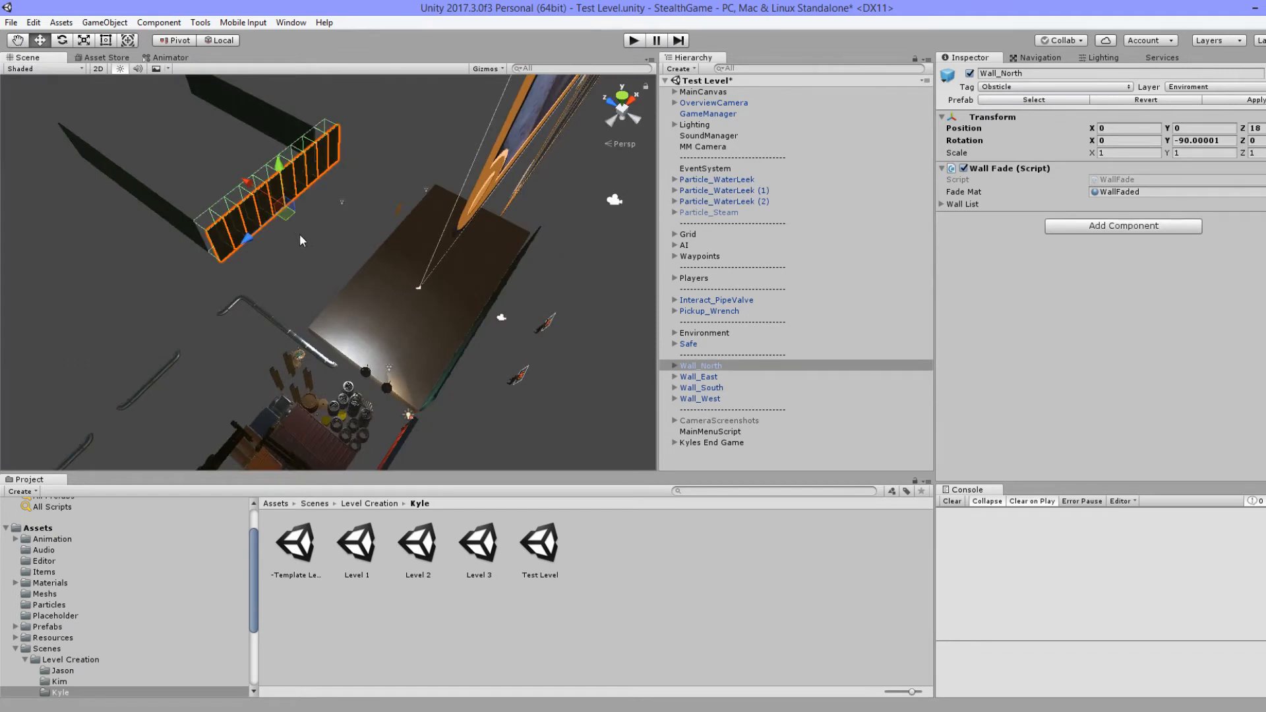
{"action": "left_click_drag", "start_coordinate": [277, 201], "coordinate": [317, 254]}
Step: Move the remaining outlying walls in against the edges of the visible floor
{"action": "left_click", "coordinate": [201, 151]}
{"action": "left_click", "coordinate": [341, 173]}
{"action": "left_click_drag", "start_coordinate": [255, 135], "coordinate": [394, 201]}
{"action": "key", "text": "f"}
{"action": "left_click_drag", "start_coordinate": [560, 343], "coordinate": [279, 396], "text": "alt"}
{"action": "middle_click_drag", "start_coordinate": [271, 379], "coordinate": [409, 362]}
{"action": "scroll", "coordinate": [409, 362], "scroll_direction": "up", "scroll_amount": 5}
{"action": "left_click_drag", "start_coordinate": [436, 321], "coordinate": [361, 339], "text": "alt"}
{"action": "scroll", "coordinate": [362, 357], "scroll_direction": "down", "scroll_amount": 4}
Step: Delete WallPlate, WallPlate (1) and WallPlate (2) from Wall_East, accepting the break of the prefab instance, and select Wall_East
{"action": "left_click", "coordinate": [755, 377]}
{"action": "key", "text": "Right"}
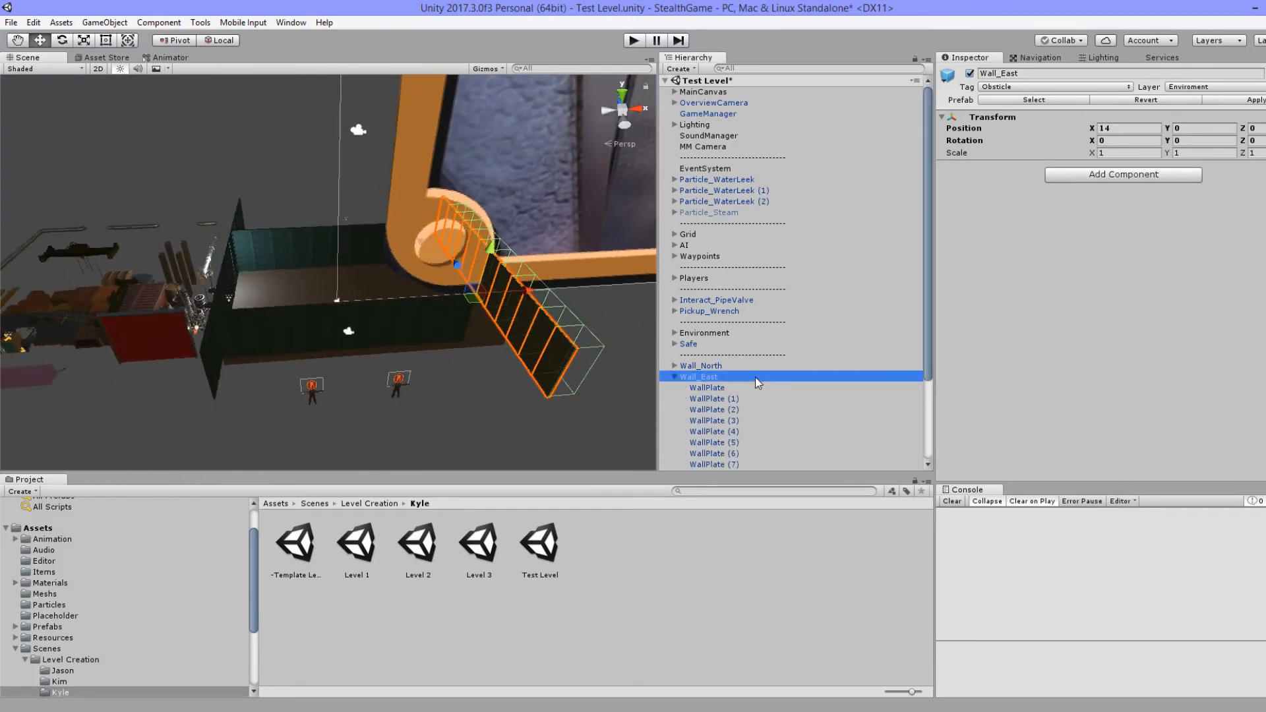
{"action": "key", "text": "Down"}
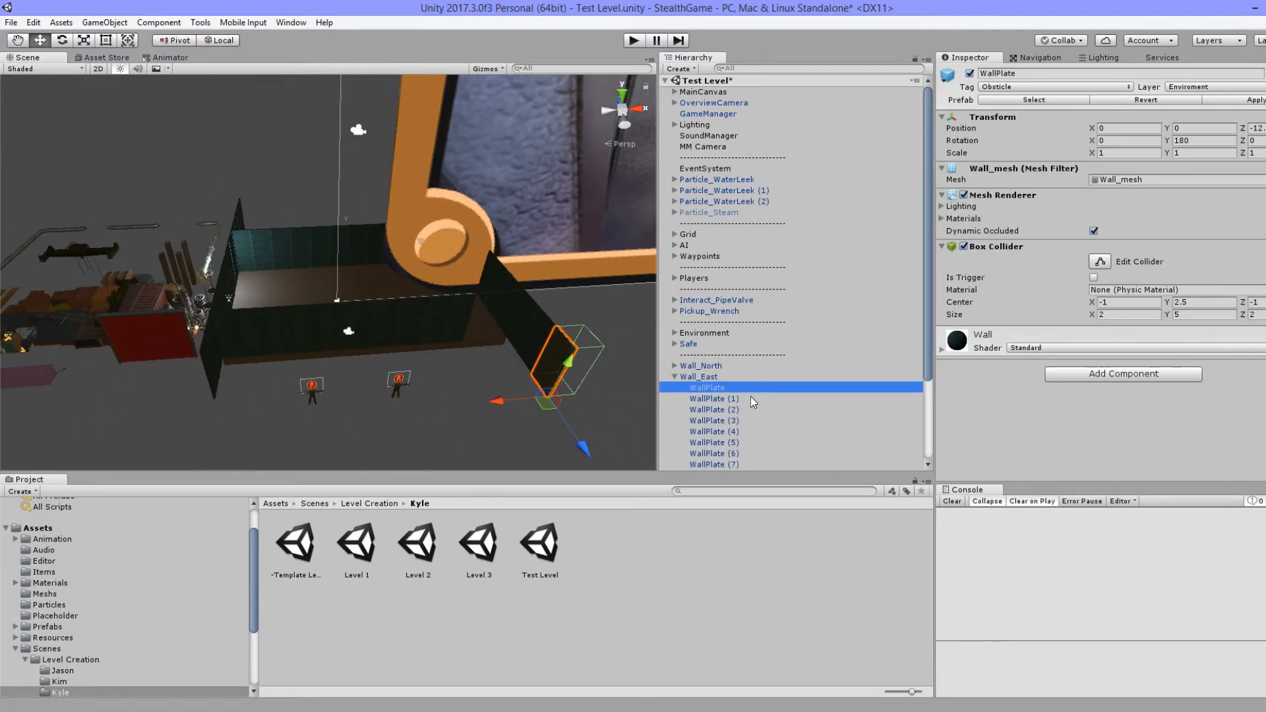
{"action": "scroll", "coordinate": [750, 397], "scroll_direction": "down", "scroll_amount": 3}
{"action": "key", "text": "shift+Down"}
{"action": "key", "text": "shift+Down"}
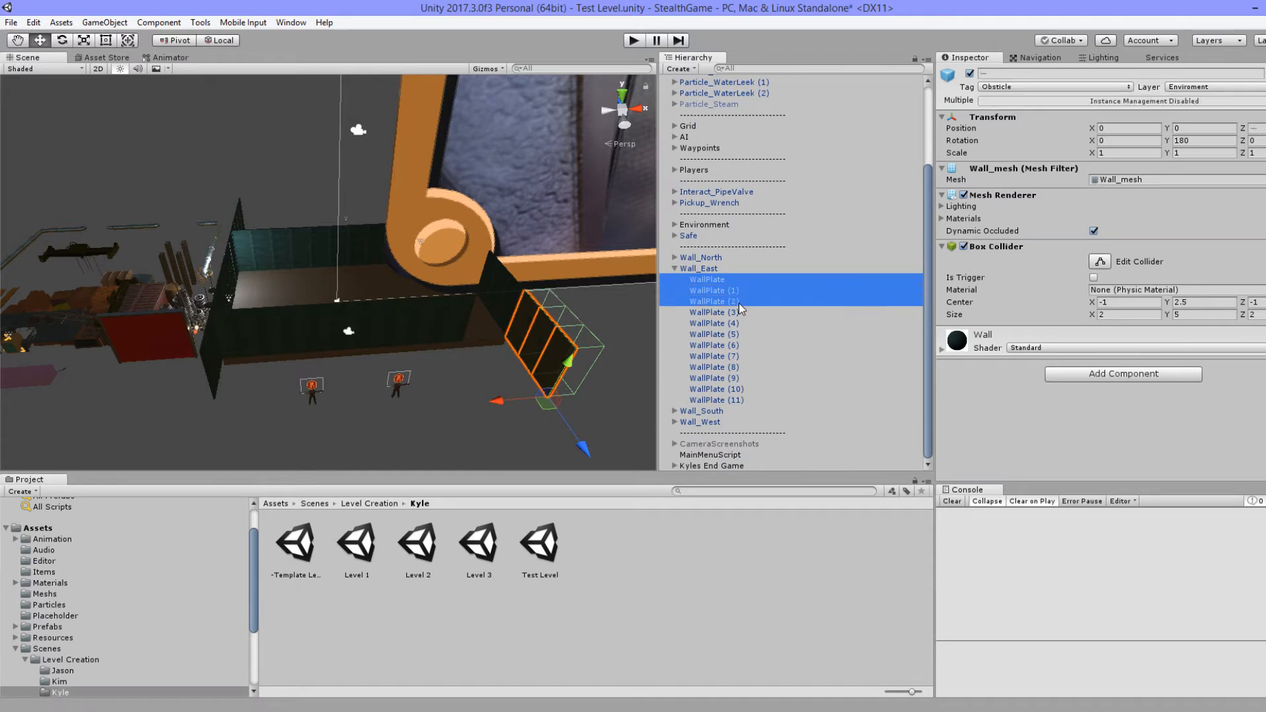
{"action": "key", "text": "Delete"}
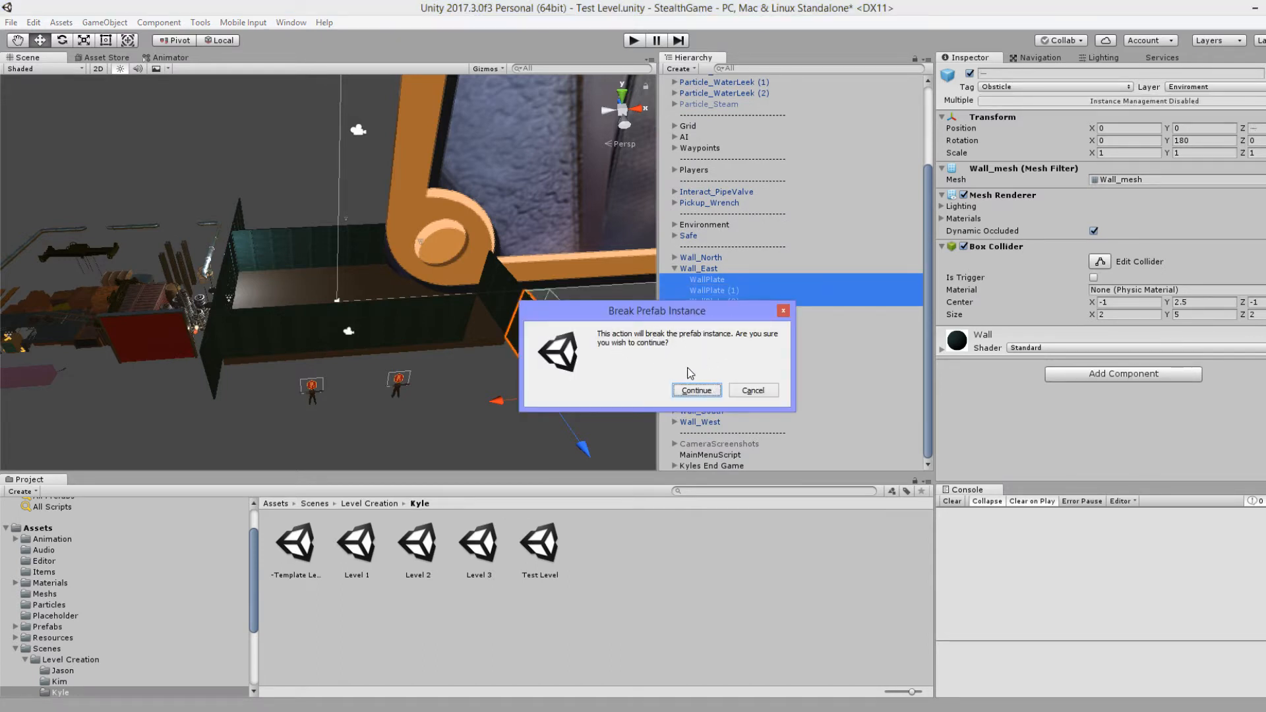
{"action": "left_click", "coordinate": [689, 391]}
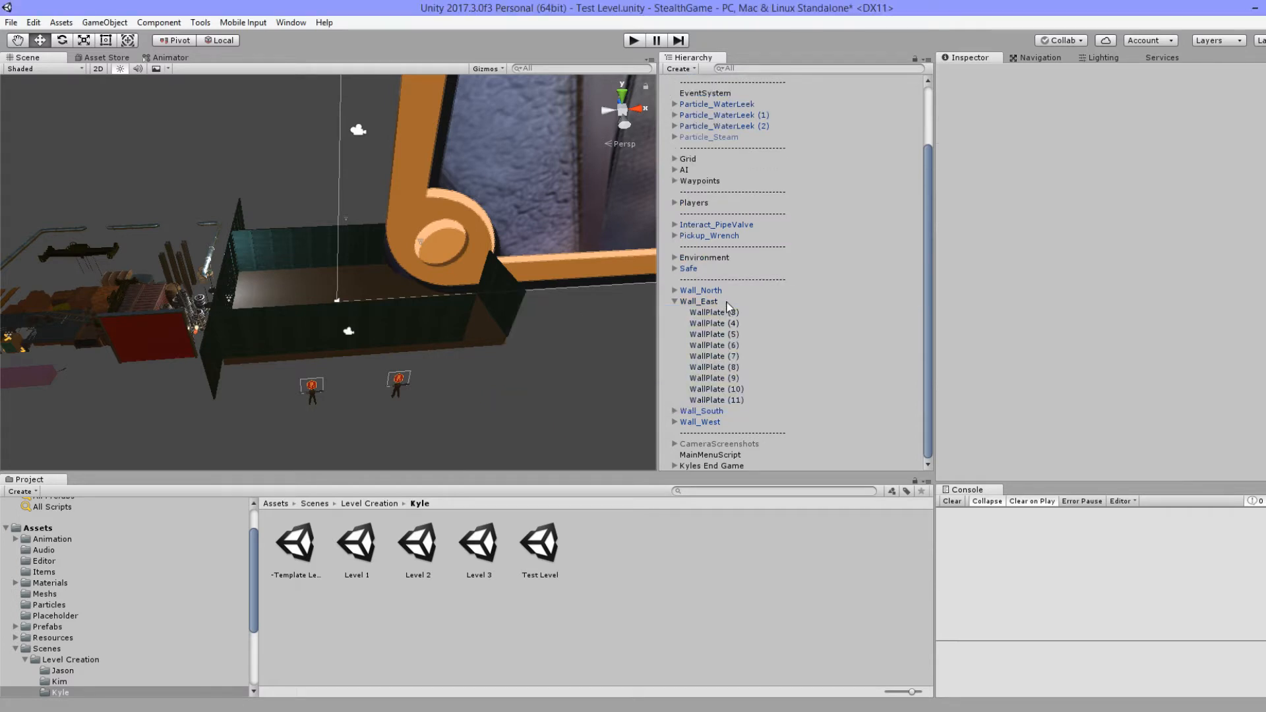
{"action": "left_click", "coordinate": [709, 301]}
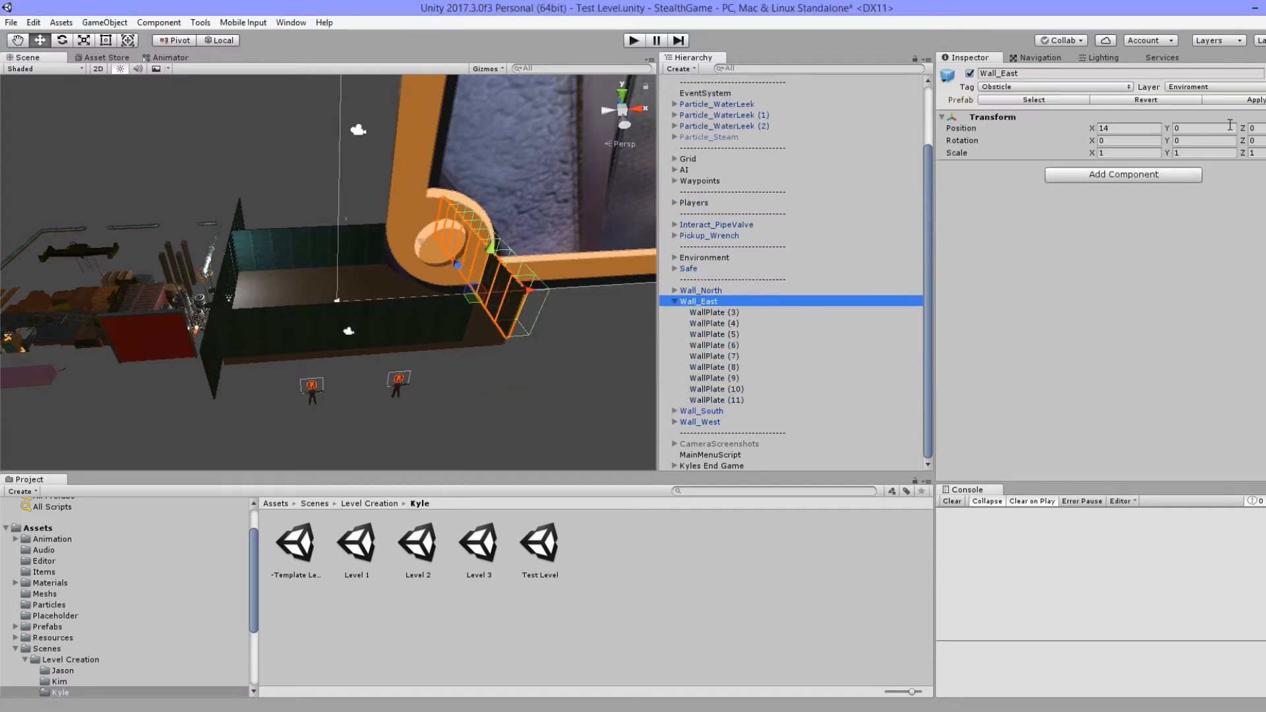
{"action": "left_click", "coordinate": [1259, 98]}
Step: Delete WallPlate (9), WallPlate (10) and WallPlate (11) from the other end of Wall_East
{"action": "middle_click_drag", "start_coordinate": [362, 207], "coordinate": [560, 181]}
{"action": "left_click_drag", "start_coordinate": [559, 181], "coordinate": [495, 236], "text": "alt"}
{"action": "scroll", "coordinate": [441, 297], "scroll_direction": "up", "scroll_amount": 3}
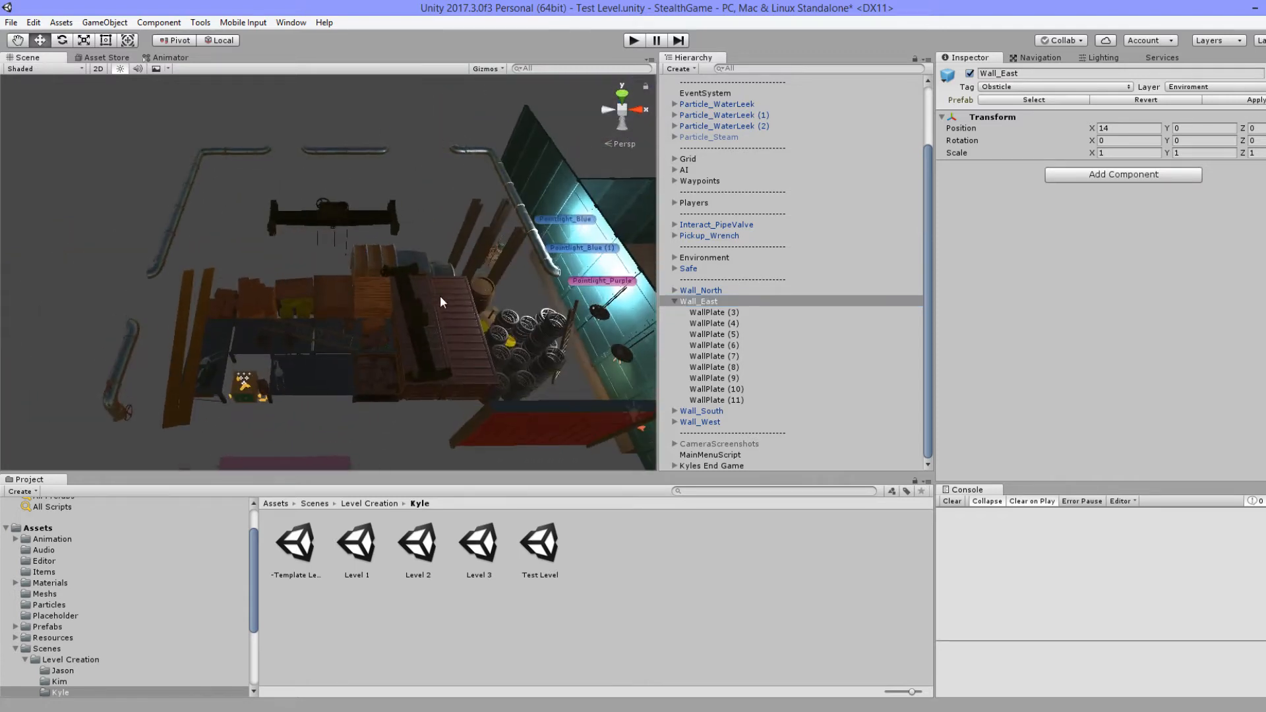
{"action": "middle_click_drag", "start_coordinate": [514, 311], "coordinate": [99, 277]}
{"action": "left_click_drag", "start_coordinate": [99, 277], "coordinate": [395, 277], "text": "alt"}
{"action": "left_click", "coordinate": [293, 153]}
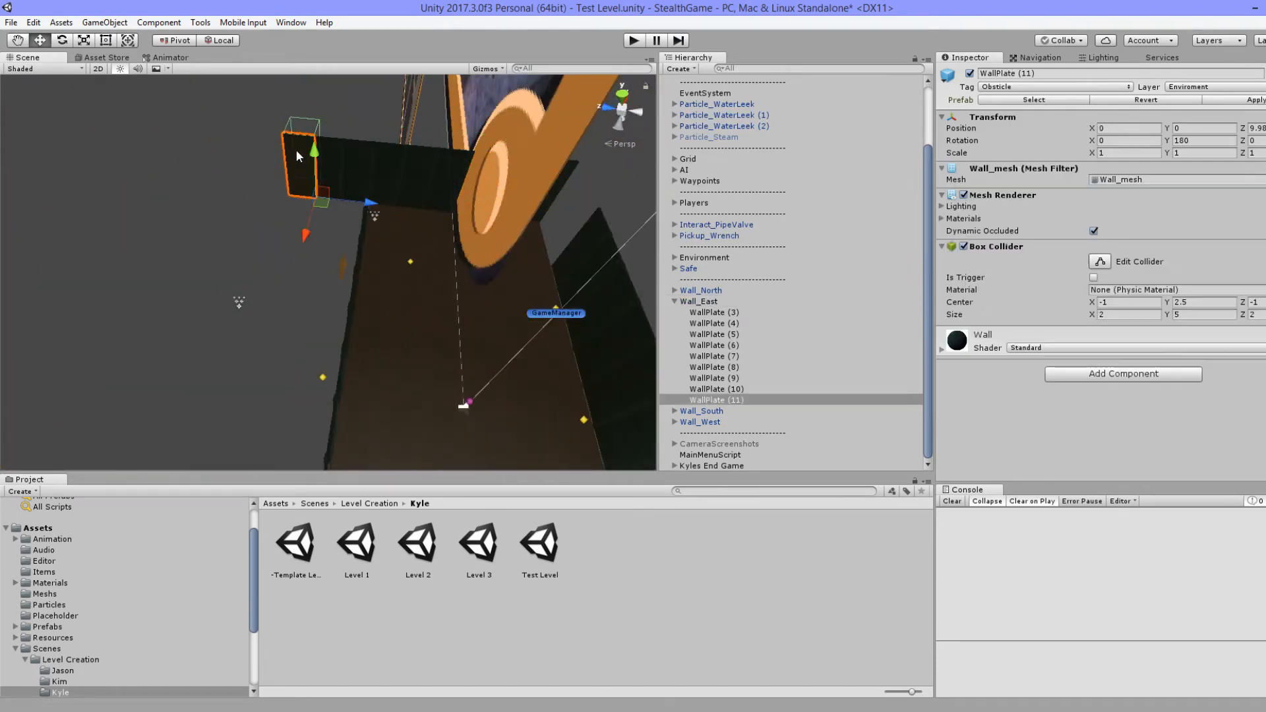
{"action": "left_click", "coordinate": [747, 389], "text": "ctrl"}
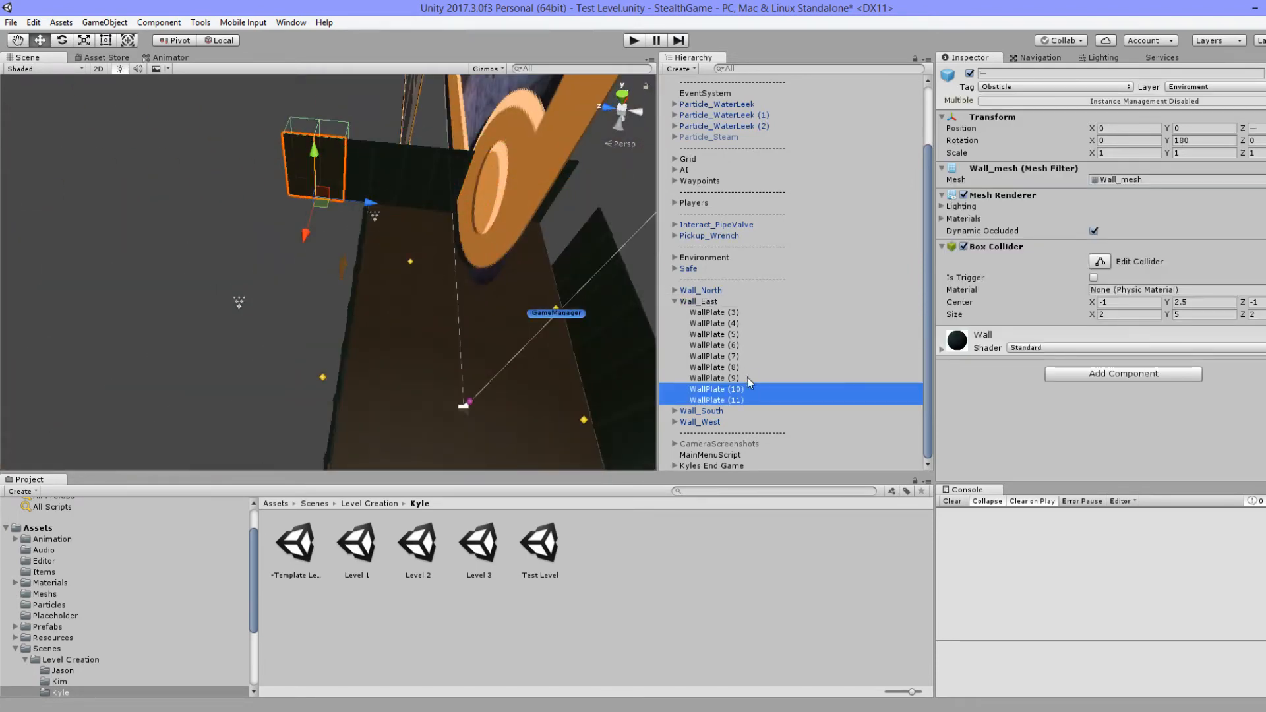
{"action": "left_click", "coordinate": [749, 367], "text": "ctrl"}
{"action": "left_click", "coordinate": [749, 367], "text": "ctrl"}
{"action": "left_click", "coordinate": [749, 377], "text": "ctrl"}
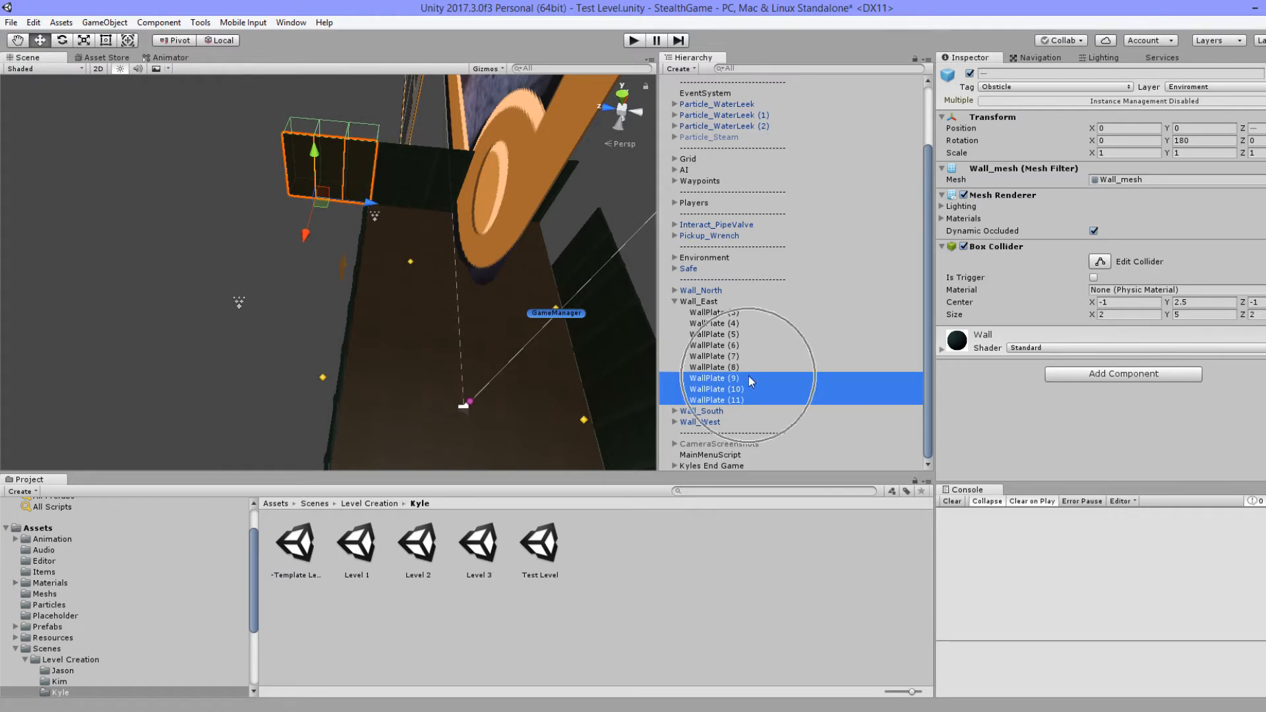
{"action": "key", "text": "Delete"}
Step: Extend Wall_South to the corner with two snapped duplicates of its end wall plate, the last at Z 10
{"action": "left_click_drag", "start_coordinate": [511, 339], "coordinate": [295, 303], "text": "alt"}
{"action": "scroll", "coordinate": [256, 302], "scroll_direction": "down", "scroll_amount": 5}
{"action": "left_click", "coordinate": [336, 315]}
{"action": "left_click", "coordinate": [336, 319]}
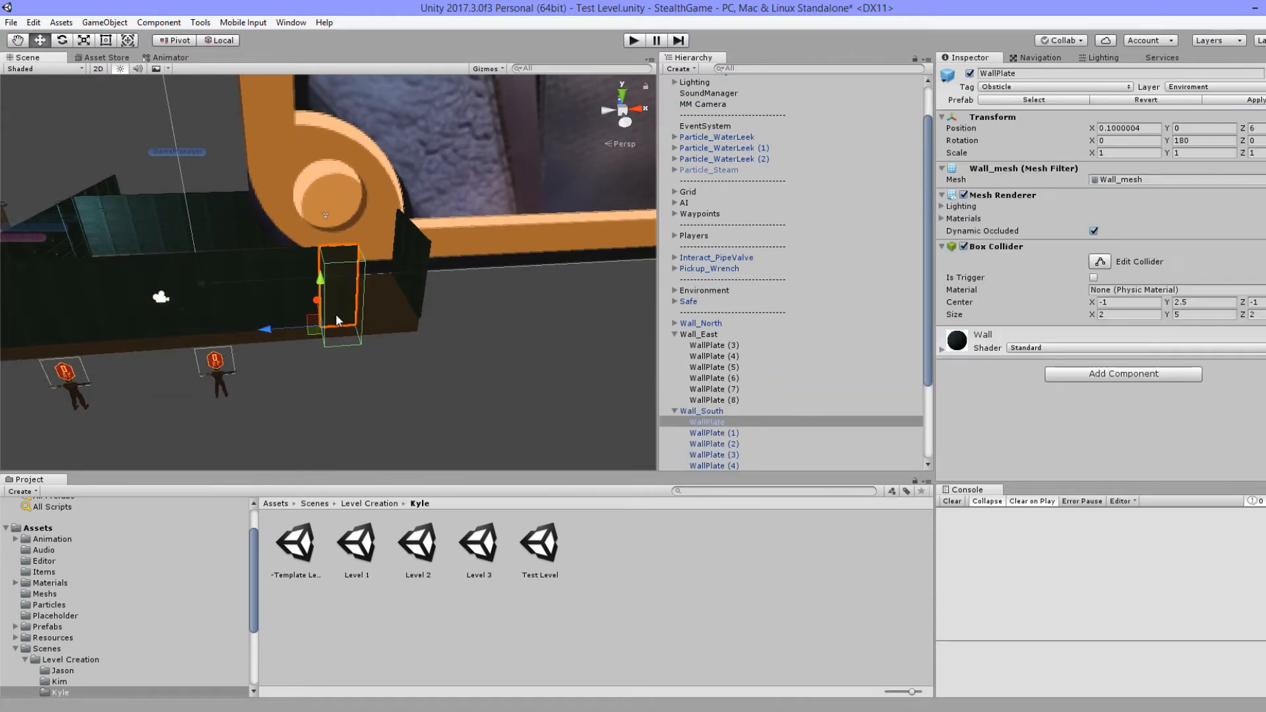
{"action": "left_click_drag", "start_coordinate": [274, 328], "coordinate": [732, 408], "text": "ctrl"}
{"action": "key", "text": "ctrl+d"}
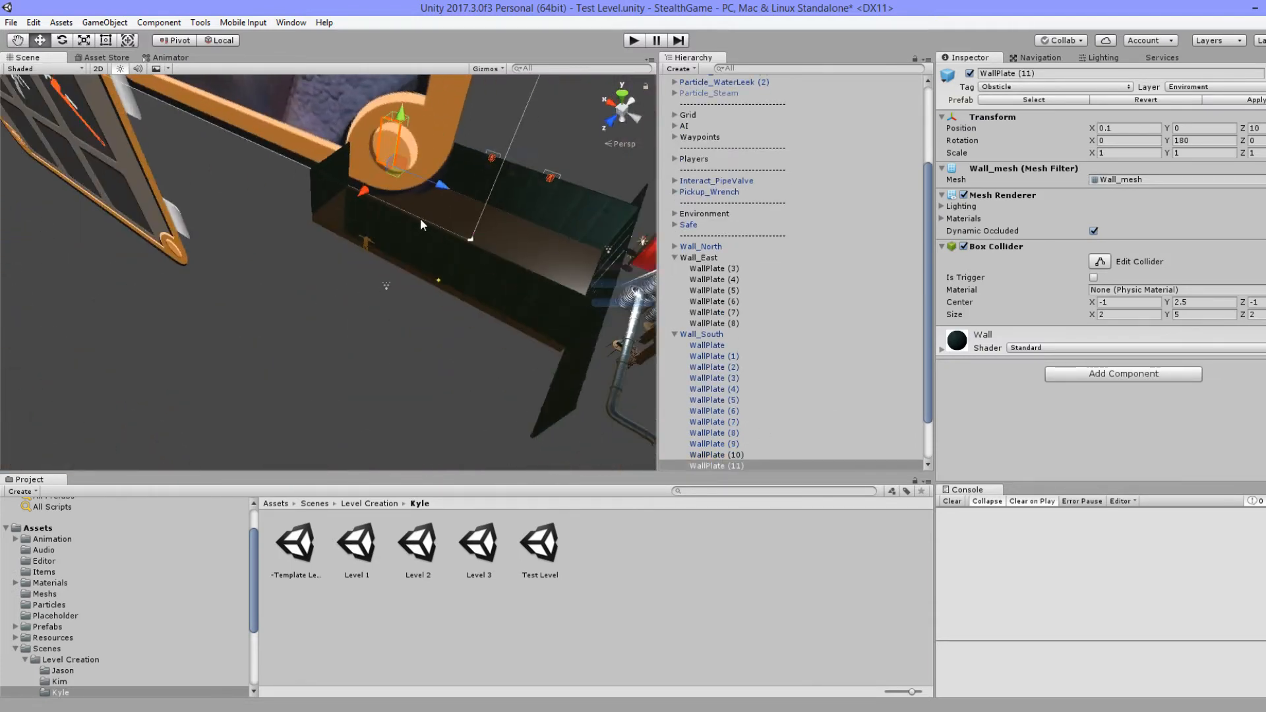
Step: Extend Wall_North to the east corner with two snapped duplicates of its end wall plate
{"action": "left_click", "coordinate": [349, 216]}
{"action": "left_click_drag", "start_coordinate": [349, 215], "coordinate": [530, 267], "text": "alt"}
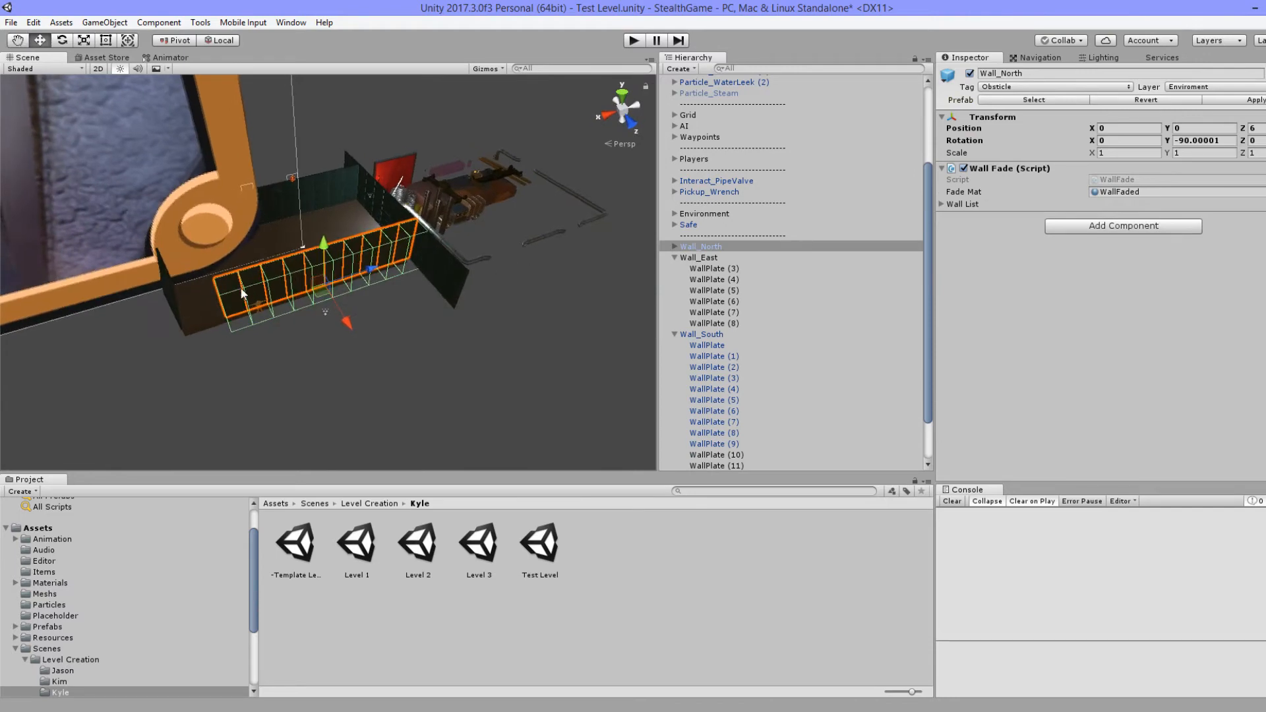
{"action": "left_click", "coordinate": [218, 300]}
{"action": "left_click_drag", "start_coordinate": [173, 334], "coordinate": [331, 348]}
Step: Delete WallPlate, WallPlate (1), WallPlate (2) and WallPlate (3) from Wall_West, accepting the break of the prefab instance
{"action": "left_click", "coordinate": [390, 378]}
{"action": "left_click_drag", "start_coordinate": [390, 378], "coordinate": [350, 375], "text": "alt"}
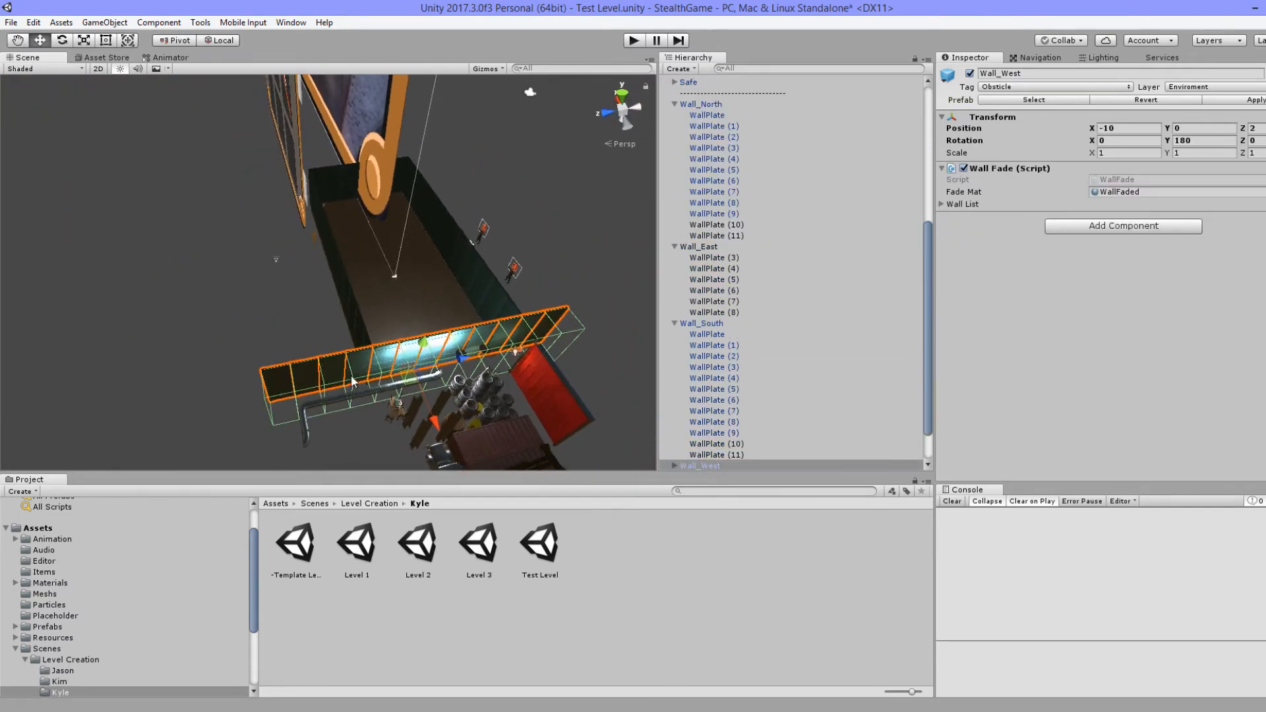
{"action": "left_click", "coordinate": [351, 360]}
{"action": "left_click", "coordinate": [319, 365], "text": "shift"}
{"action": "left_click", "coordinate": [298, 370], "text": "shift"}
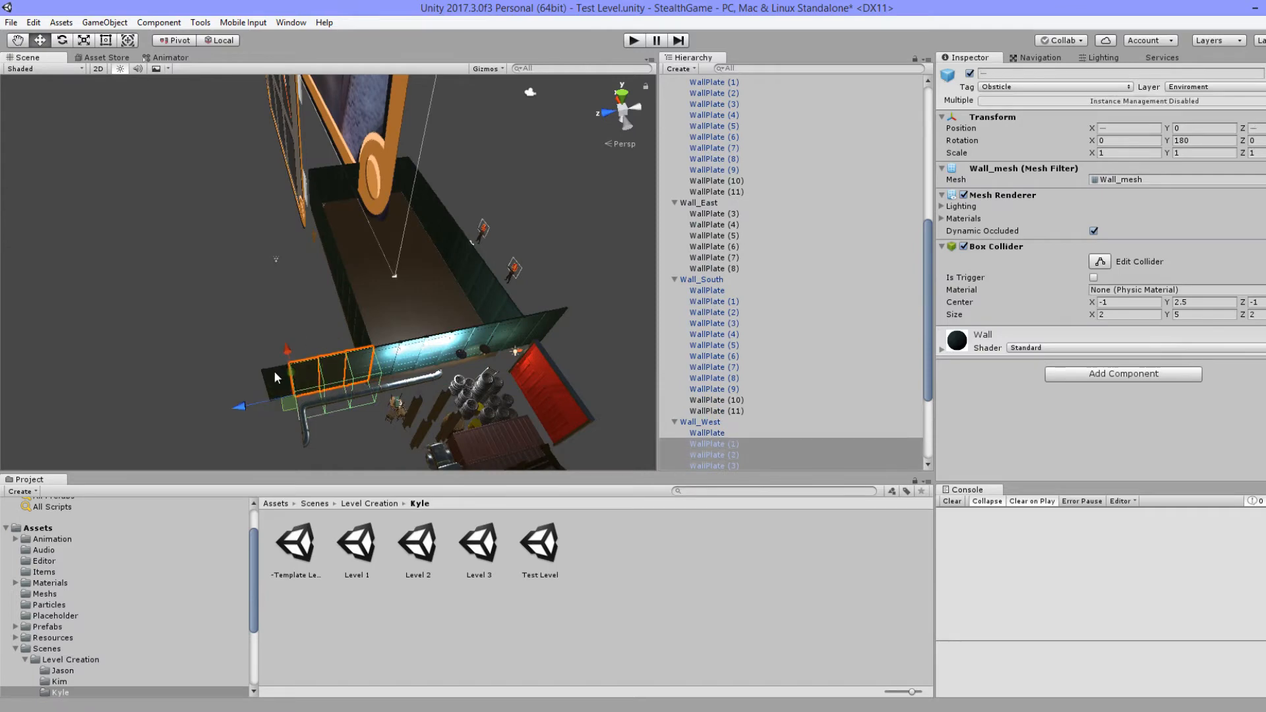
{"action": "left_click", "coordinate": [274, 371], "text": "shift"}
{"action": "key", "text": "Delete"}
{"action": "left_click", "coordinate": [694, 390]}
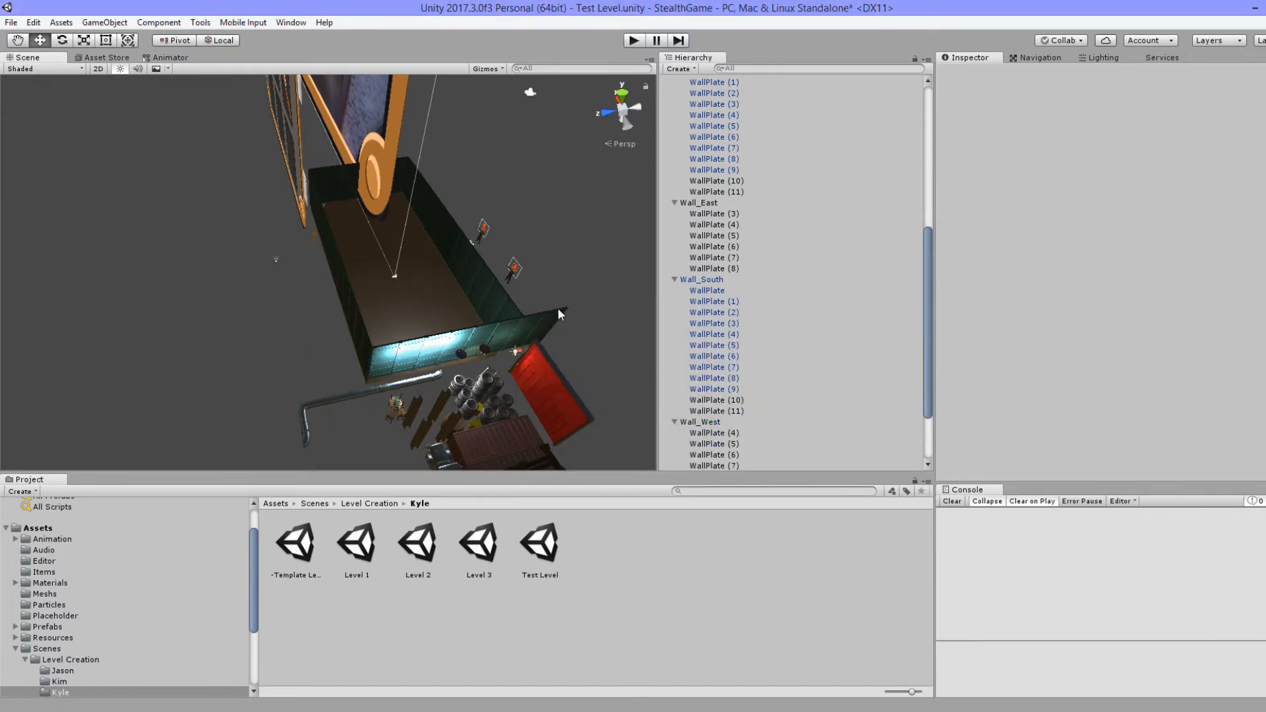
Step: Delete the two overhanging plates, WallPlate (10) and WallPlate (12), from the other end of Wall_West
{"action": "left_click", "coordinate": [548, 323]}
{"action": "key", "text": "f"}
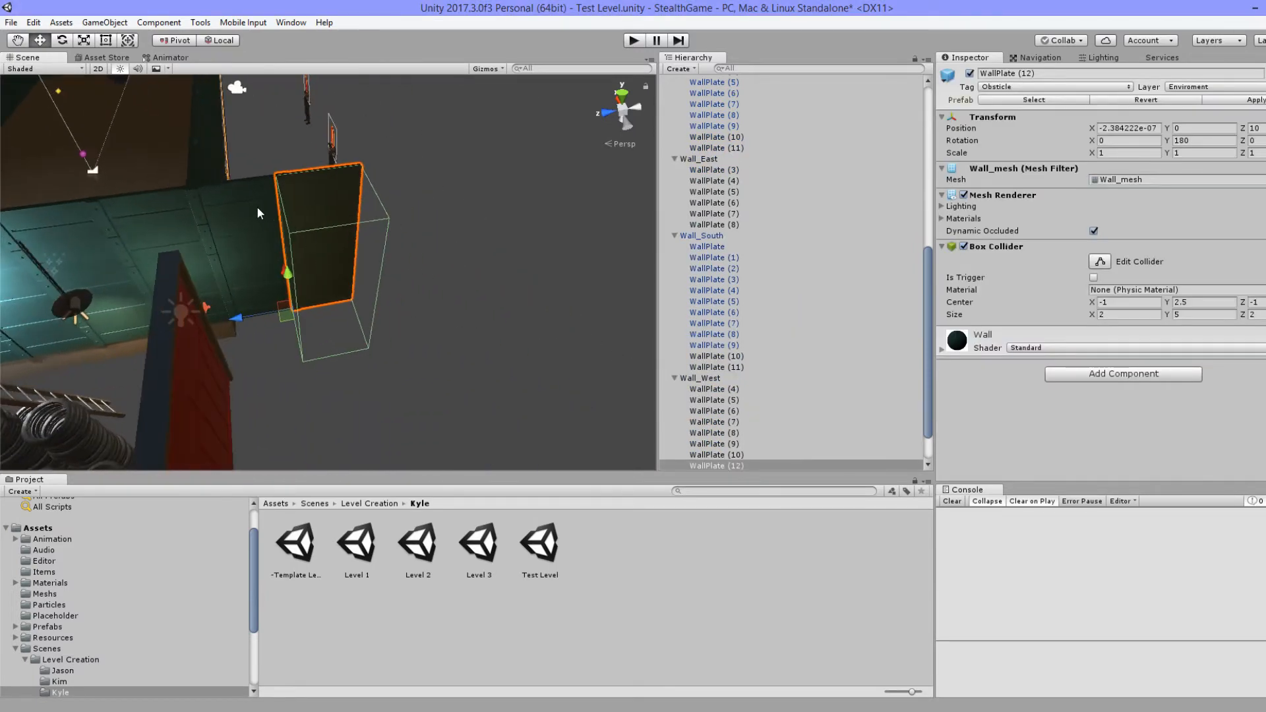
{"action": "left_click", "coordinate": [271, 252], "text": "shift"}
{"action": "key", "text": "Delete"}
Step: Move GarageDoorFrame from outside the walls into the room, to X -1 and about Z -0.8
{"action": "left_click_drag", "start_coordinate": [432, 282], "coordinate": [321, 299], "text": "alt"}
{"action": "mouse_move", "coordinate": [320, 299]}
{"action": "middle_mouse_down"}
{"action": "mouse_move", "coordinate": [195, 309]}
{"action": "mouse_move", "coordinate": [304, 317]}
{"action": "middle_mouse_up"}
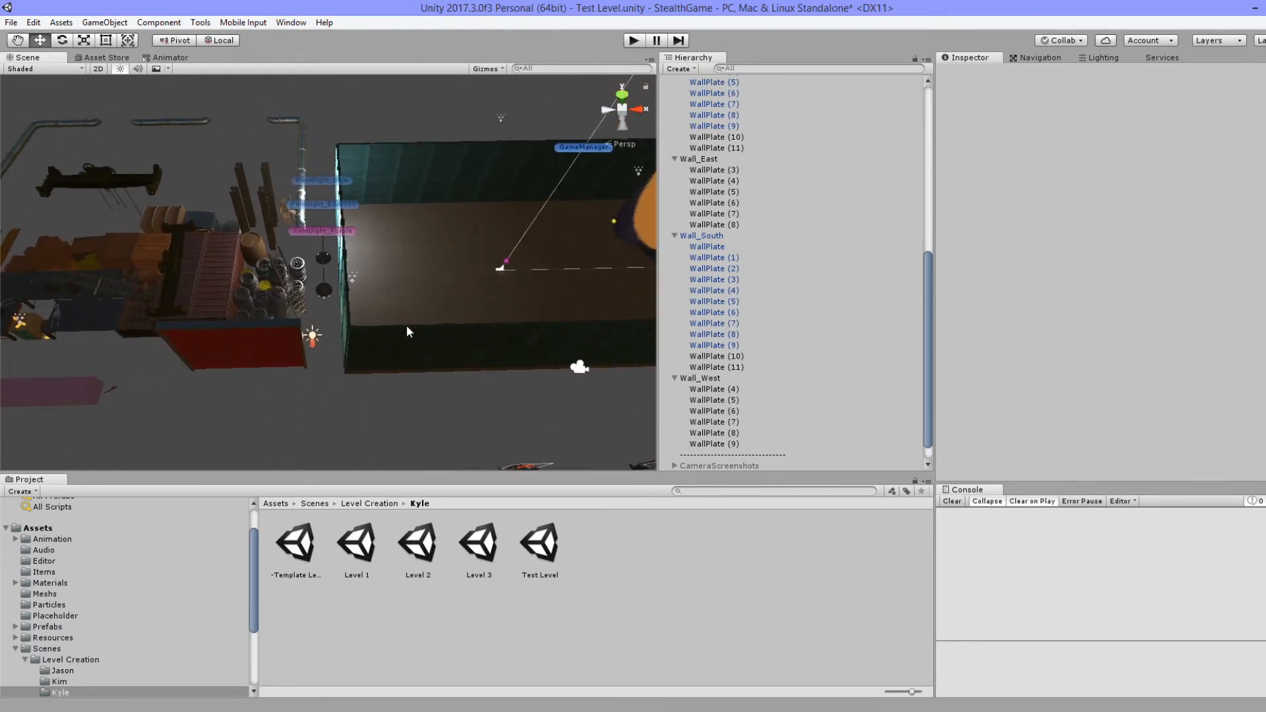
{"action": "middle_click_drag", "start_coordinate": [406, 325], "coordinate": [410, 288]}
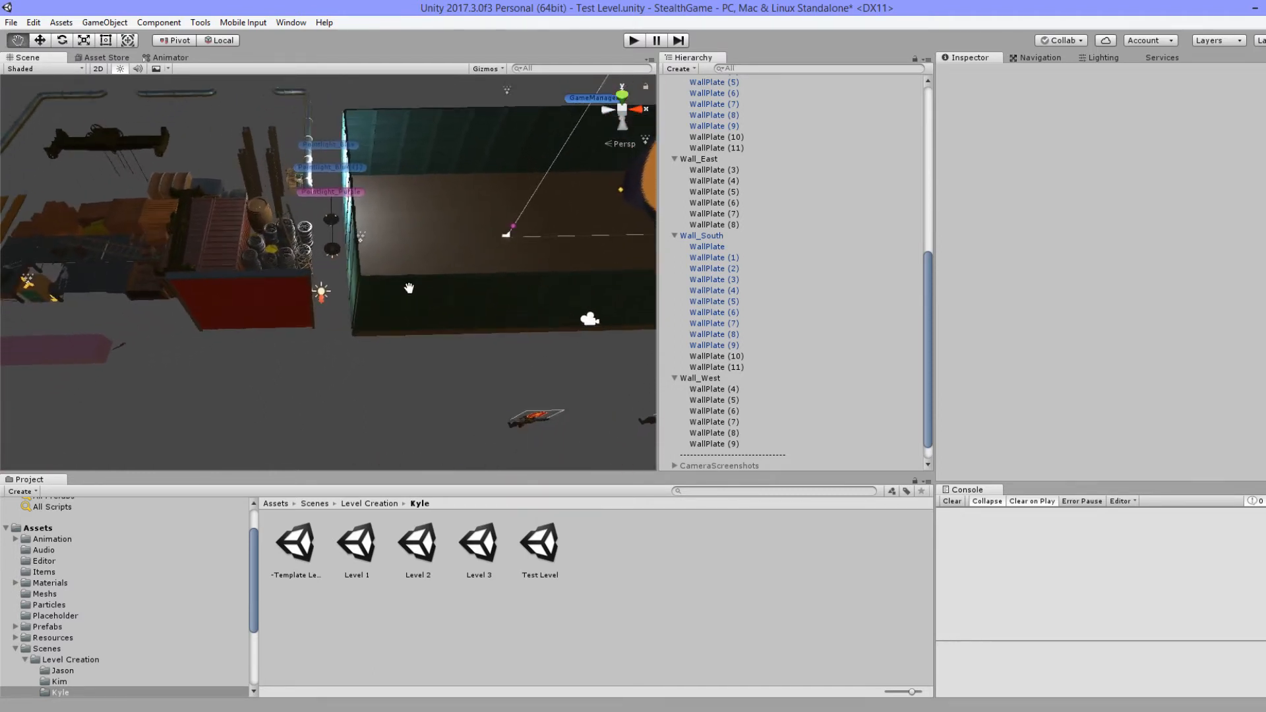
{"action": "left_click", "coordinate": [275, 273]}
{"action": "left_click_drag", "start_coordinate": [386, 313], "coordinate": [572, 323], "text": "alt"}
{"action": "key", "text": "f"}
{"action": "scroll", "coordinate": [389, 350], "scroll_direction": "up", "scroll_amount": 8}
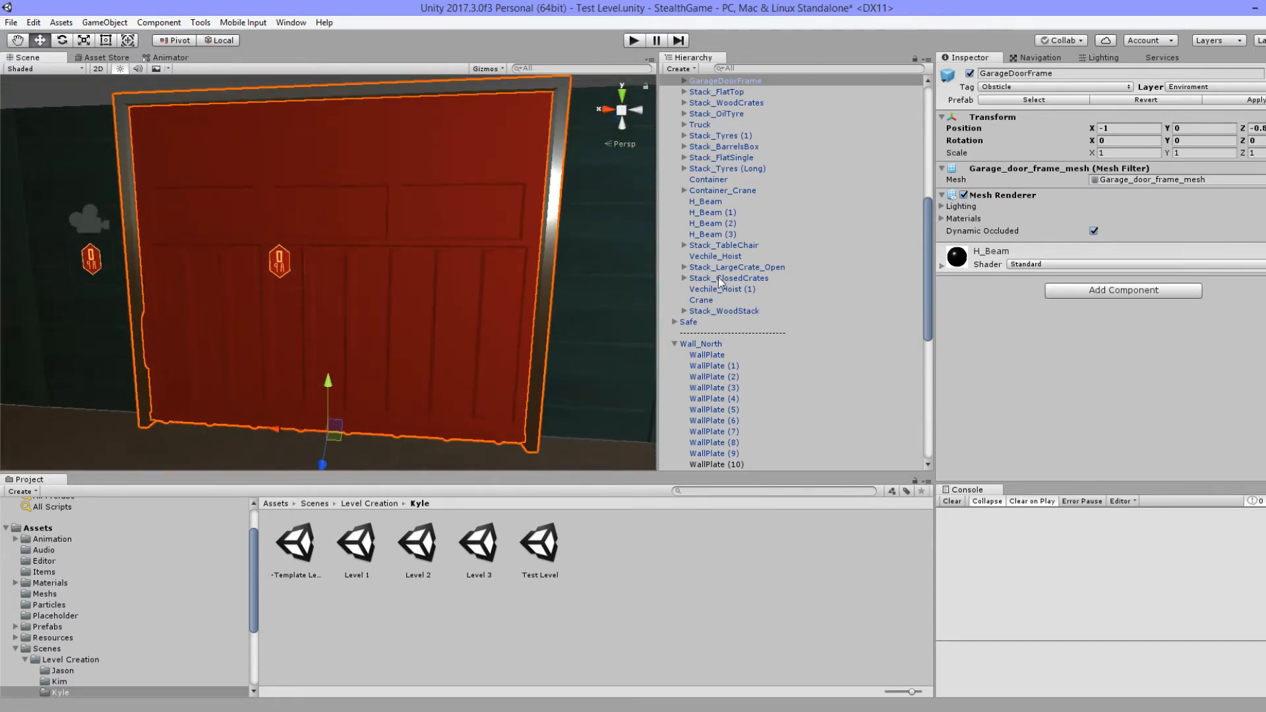
{"action": "middle_click_drag", "start_coordinate": [481, 329], "coordinate": [480, 235]}
{"action": "scroll", "coordinate": [484, 267], "scroll_direction": "down", "scroll_amount": 3}
{"action": "left_click_drag", "start_coordinate": [486, 271], "coordinate": [194, 318], "text": "alt"}
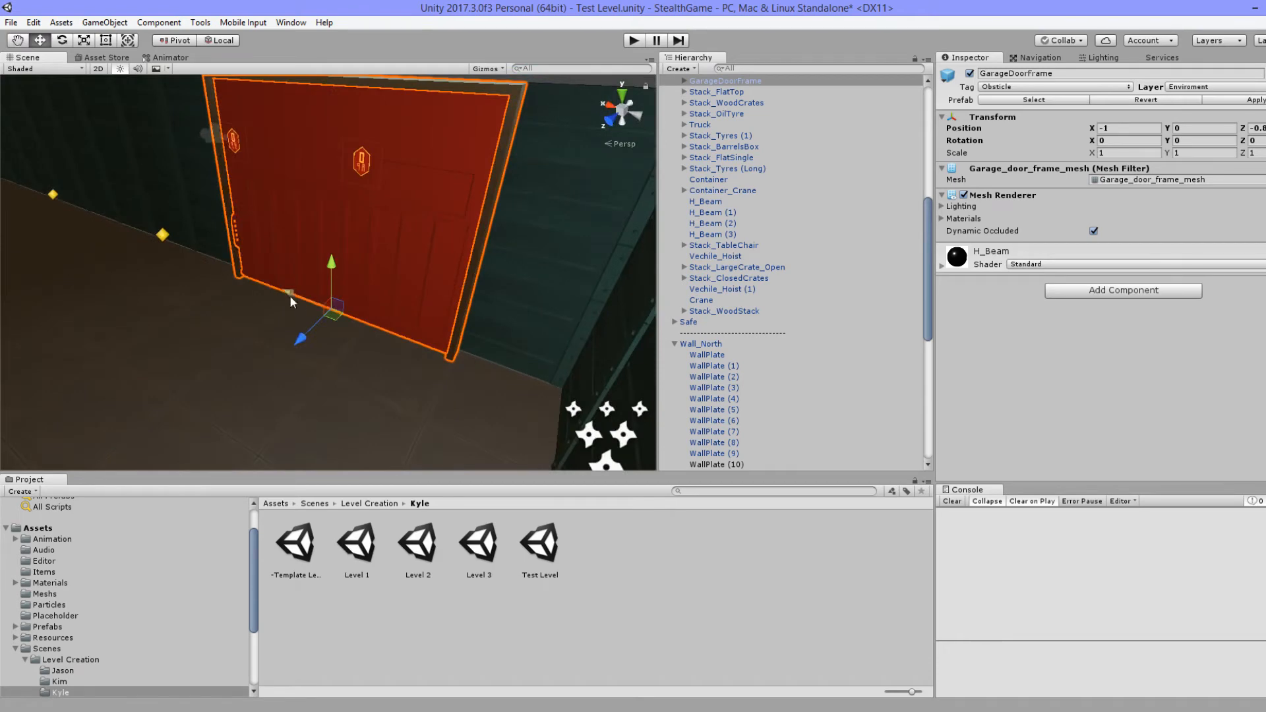
{"action": "left_click_drag", "start_coordinate": [239, 249], "coordinate": [349, 264], "text": "alt"}
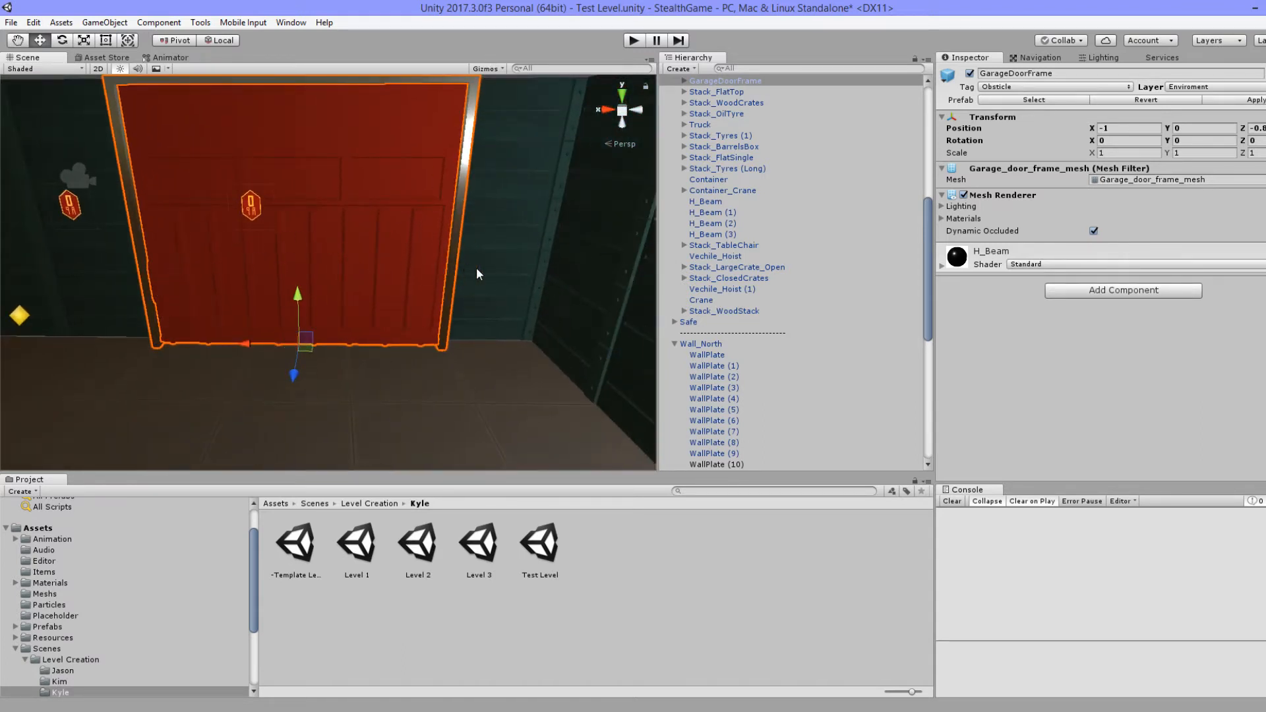
{"action": "left_click_drag", "start_coordinate": [543, 273], "coordinate": [352, 386], "text": "alt"}
Step: Dock the Animation window with the Scene tabs and the Game view beside the Project browser, keeping the Scene view in front
{"action": "left_click", "coordinate": [354, 357]}
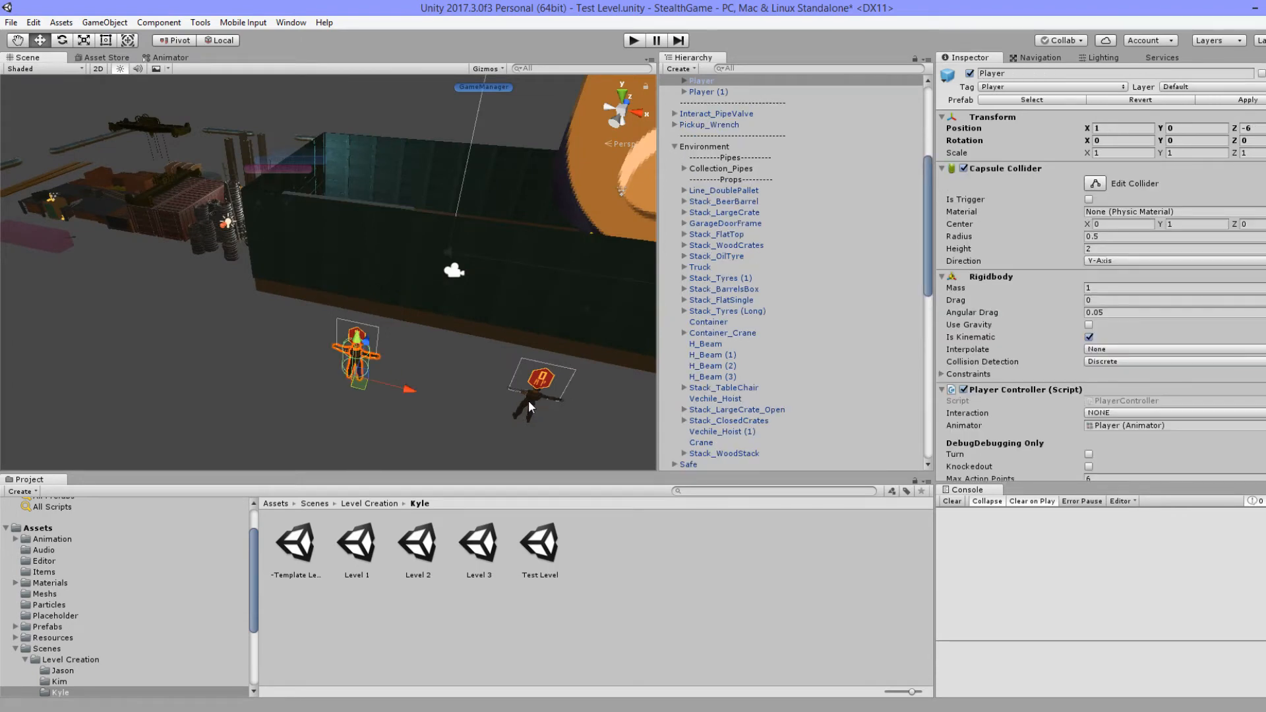
{"action": "left_click_drag", "start_coordinate": [528, 401], "coordinate": [200, 238], "text": "alt"}
{"action": "left_click_drag", "start_coordinate": [0, 353], "coordinate": [728, 183]}
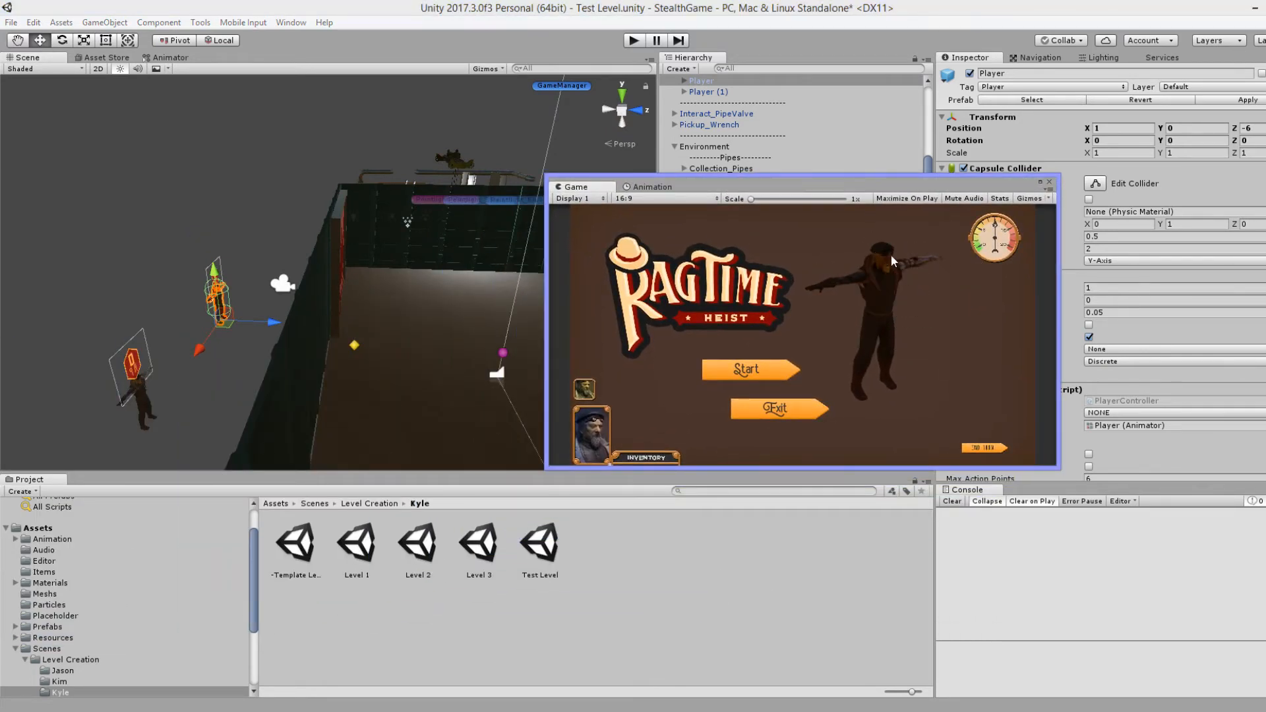
{"action": "left_click_drag", "start_coordinate": [564, 190], "coordinate": [638, 488]}
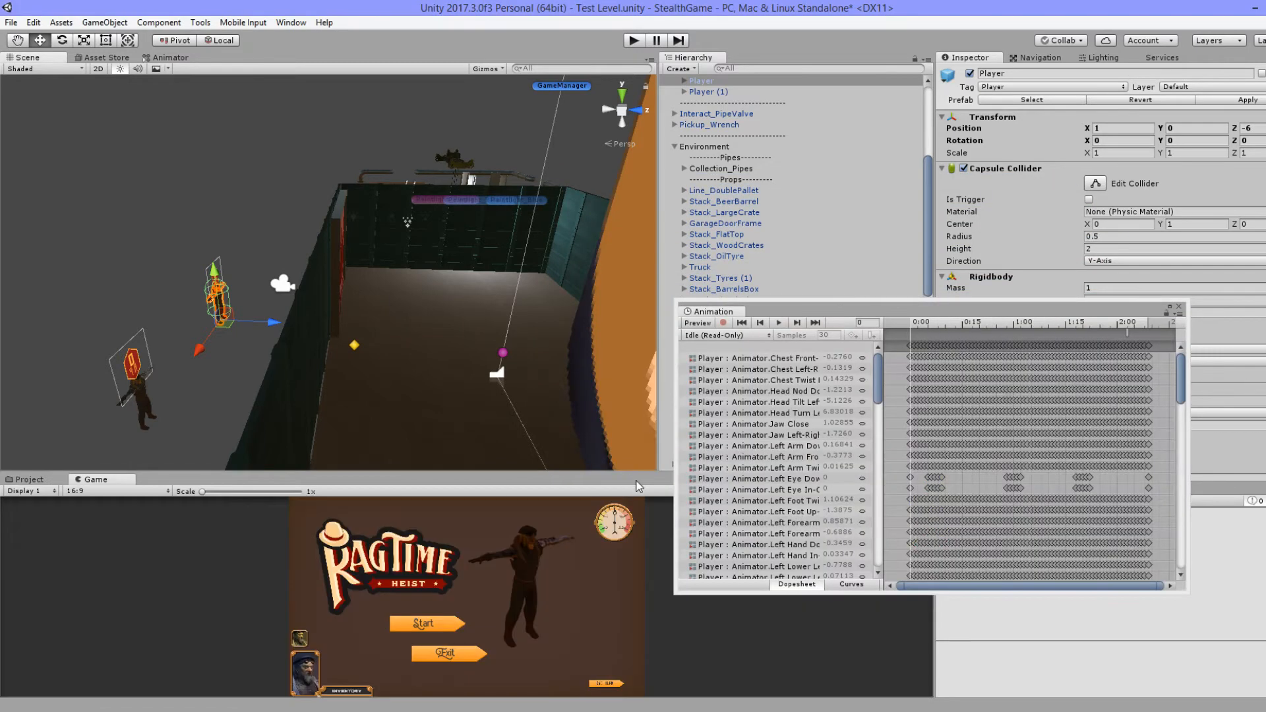
{"action": "left_click_drag", "start_coordinate": [721, 315], "coordinate": [215, 67]}
{"action": "left_click_drag", "start_coordinate": [100, 479], "coordinate": [825, 551]}
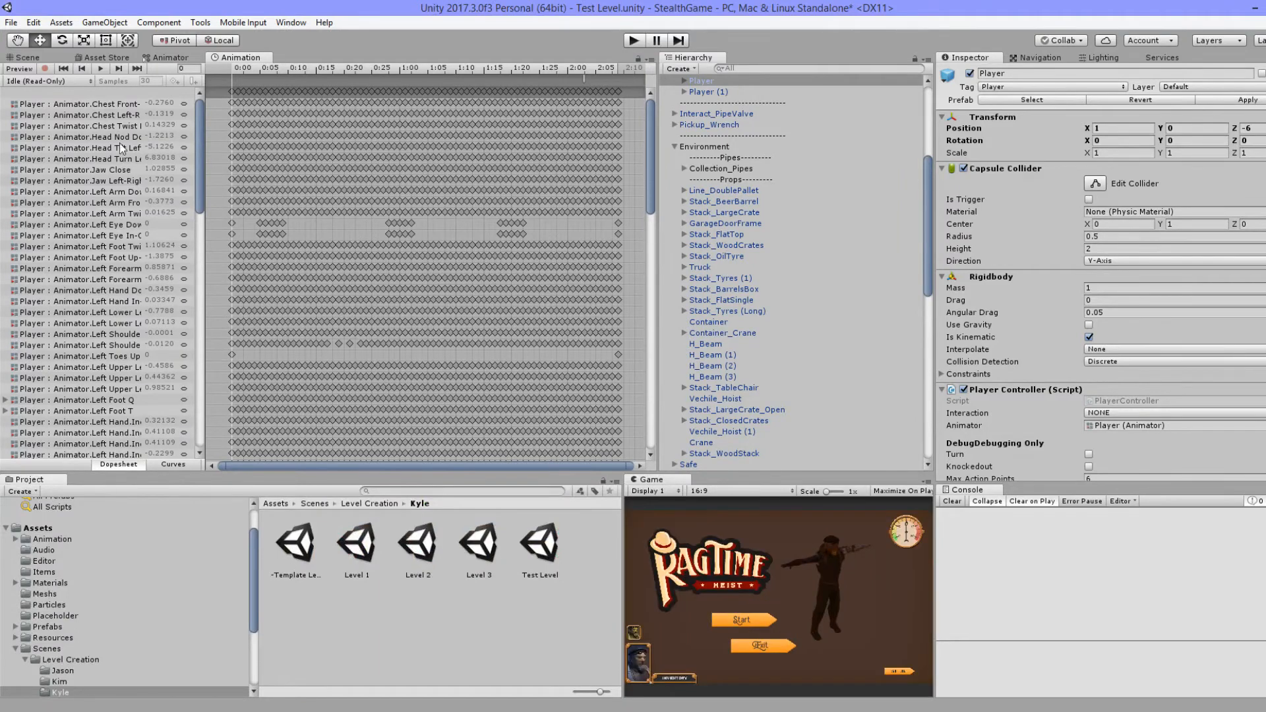
{"action": "left_click", "coordinate": [38, 58]}
Step: Find the Grid object through one of its floor tiles, collapse its tile list and select Grid
{"action": "left_click_drag", "start_coordinate": [362, 297], "coordinate": [516, 348], "text": "alt"}
{"action": "scroll", "coordinate": [417, 323], "scroll_direction": "down", "scroll_amount": 4}
{"action": "left_click", "coordinate": [369, 227]}
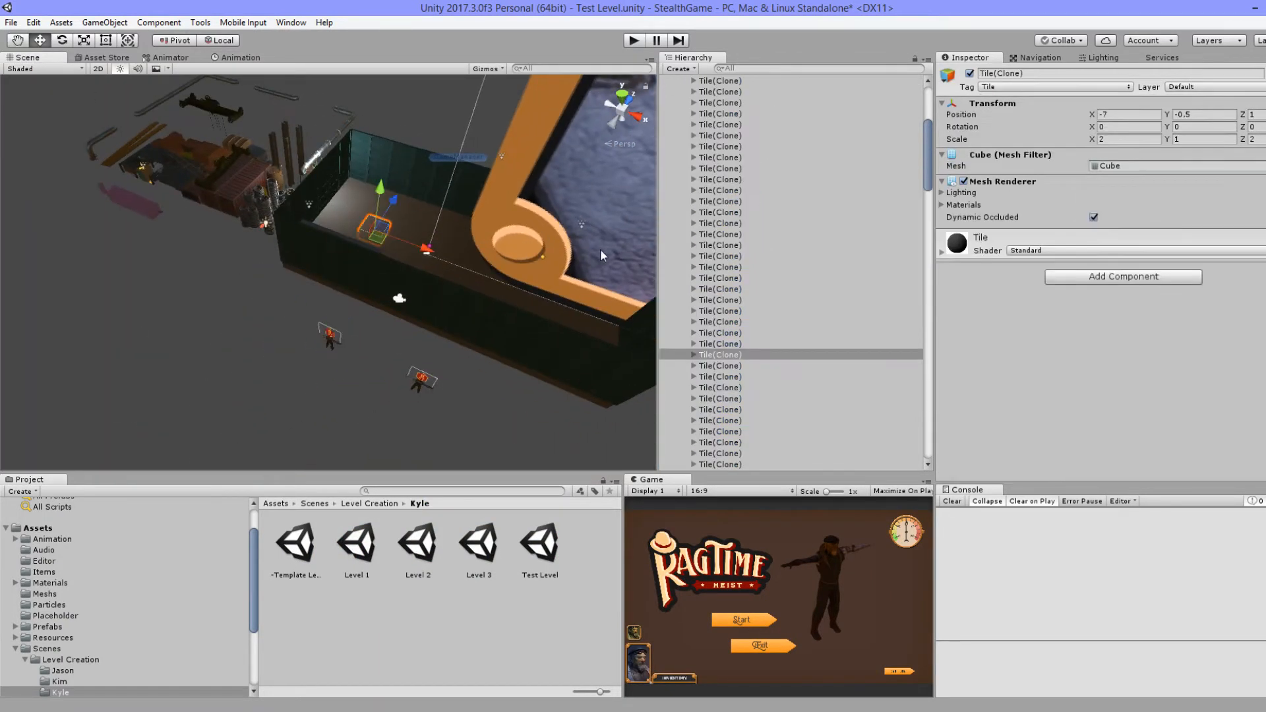
{"action": "left_click", "coordinate": [797, 376]}
{"action": "key", "text": "Left"}
{"action": "key", "text": "Left"}
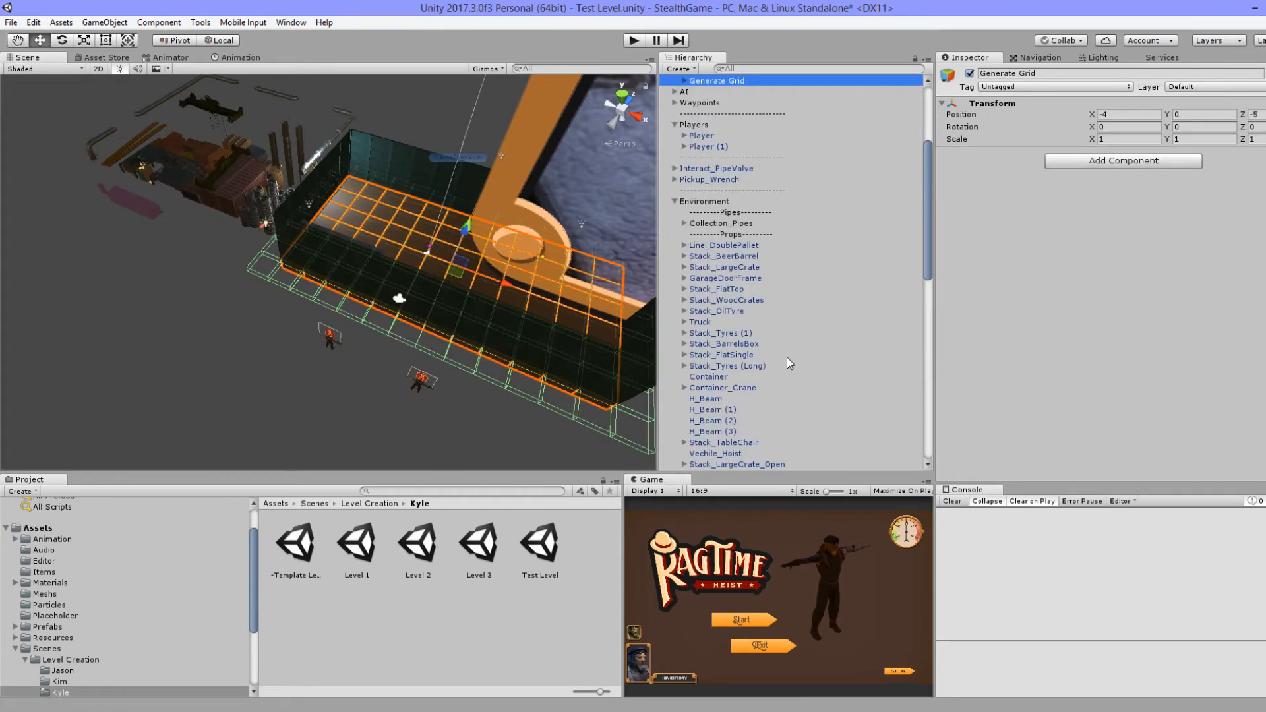
{"action": "key", "text": "Left"}
{"action": "key", "text": "Left"}
Step: Collapse the Wall_North, Wall_East, Wall_South and Wall_West groups in the hierarchy
{"action": "scroll", "coordinate": [778, 348], "scroll_direction": "down", "scroll_amount": 9}
{"action": "scroll", "coordinate": [771, 349], "scroll_direction": "up", "scroll_amount": 1}
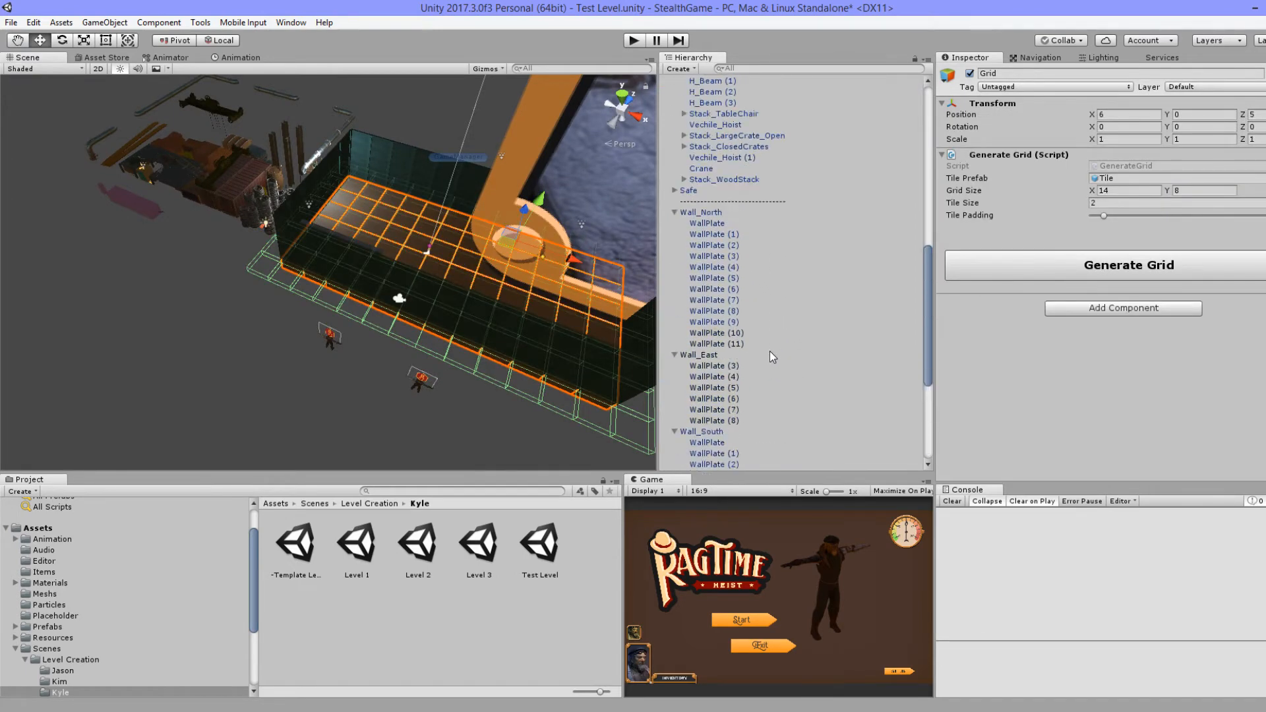
{"action": "scroll", "coordinate": [773, 344], "scroll_direction": "up", "scroll_amount": 6}
{"action": "scroll", "coordinate": [682, 183], "scroll_direction": "down", "scroll_amount": 10}
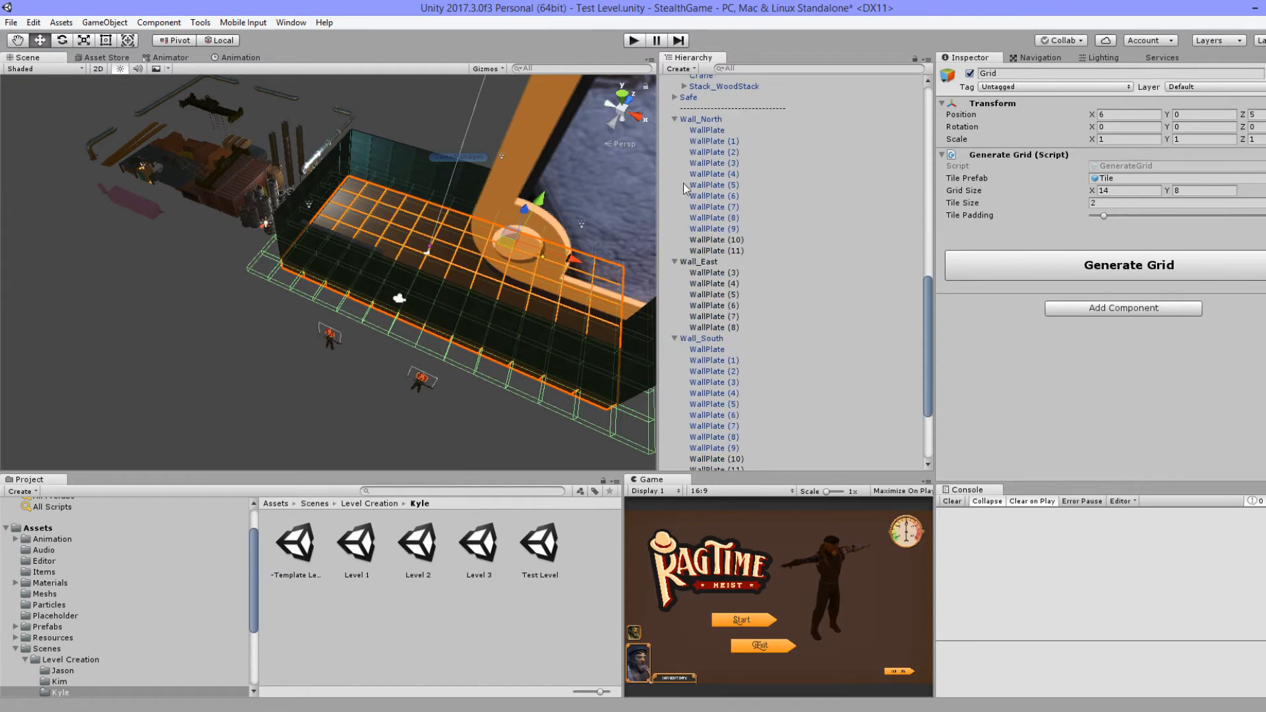
{"action": "left_click", "coordinate": [673, 119]}
{"action": "left_click", "coordinate": [674, 214]}
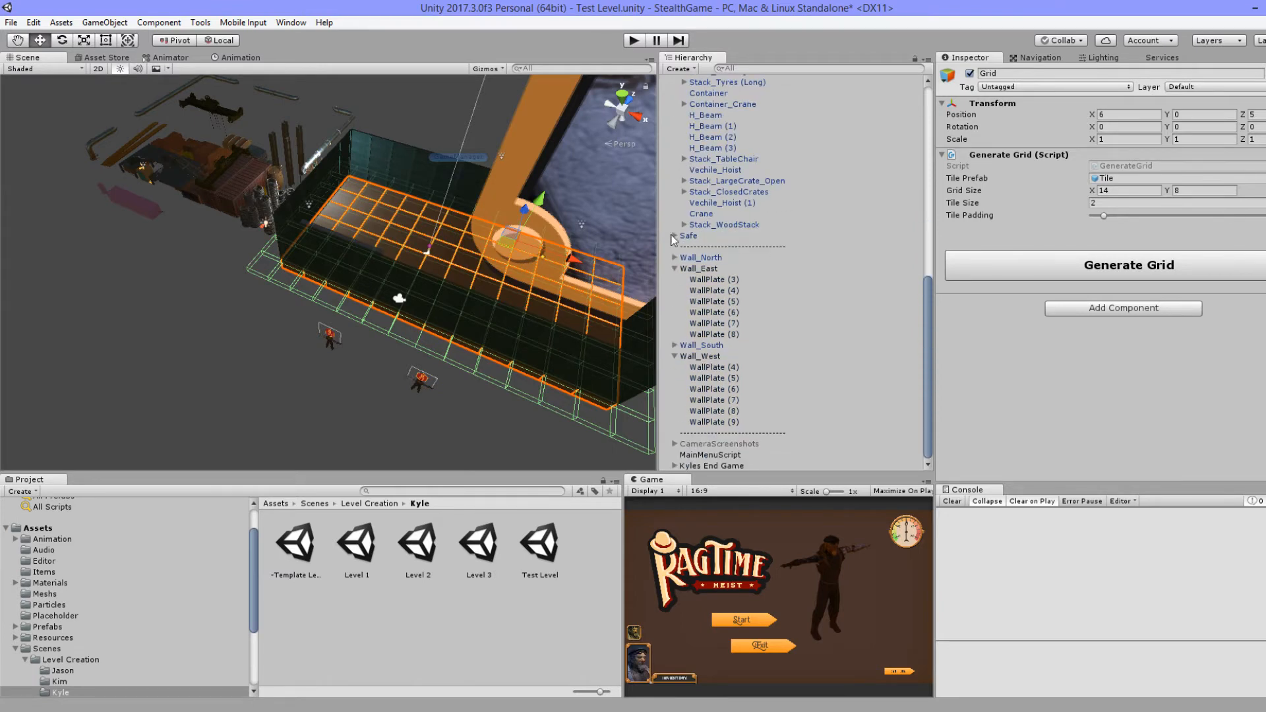
{"action": "left_click", "coordinate": [675, 268]}
{"action": "left_click", "coordinate": [675, 358]}
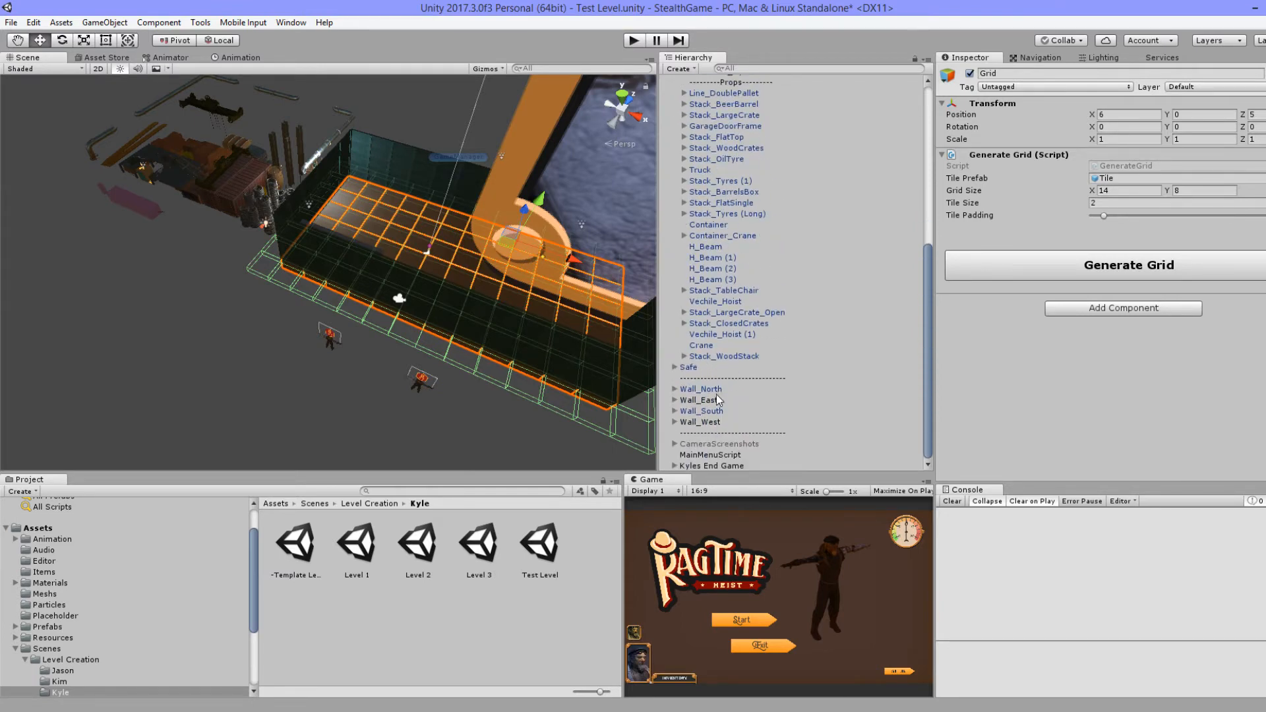
Step: Add all four walls to the Grid selection and move them together so the room encloses the two players
{"action": "left_click", "coordinate": [716, 394]}
{"action": "left_click", "coordinate": [721, 422], "text": "shift"}
{"action": "left_click_drag", "start_coordinate": [597, 284], "coordinate": [542, 333], "text": "alt"}
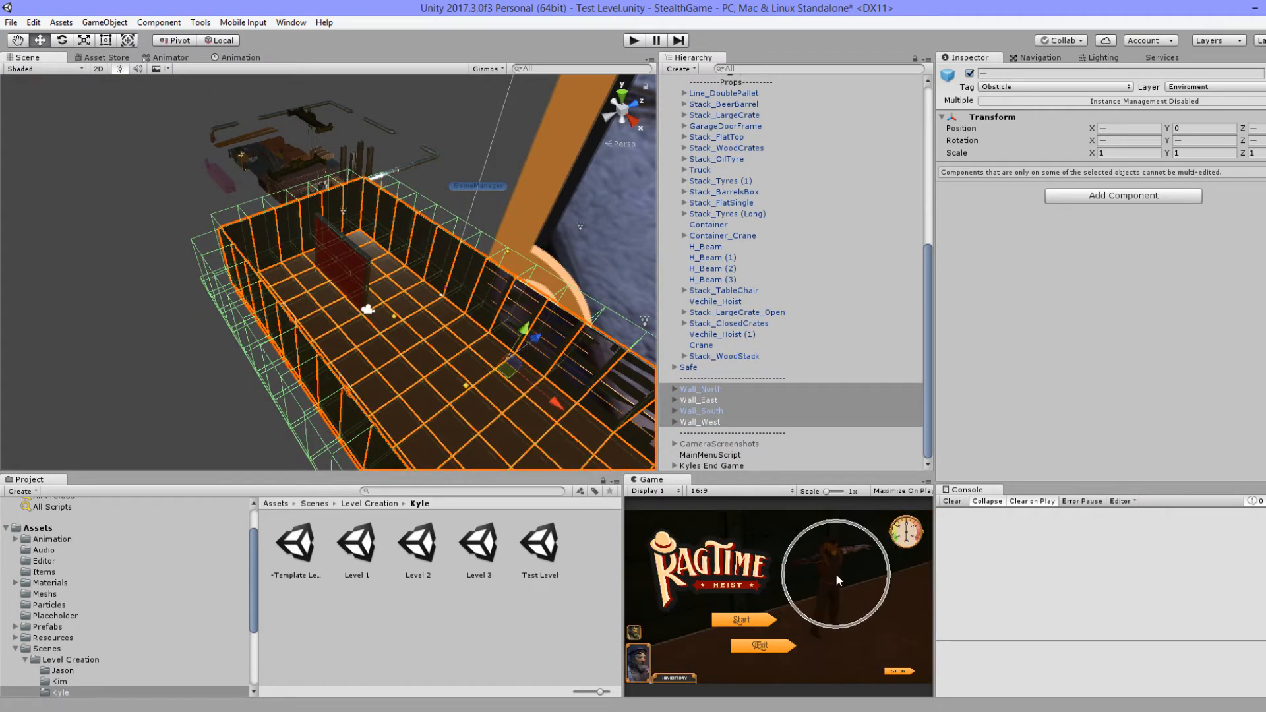
{"action": "scroll", "coordinate": [405, 356], "scroll_direction": "up", "scroll_amount": 6}
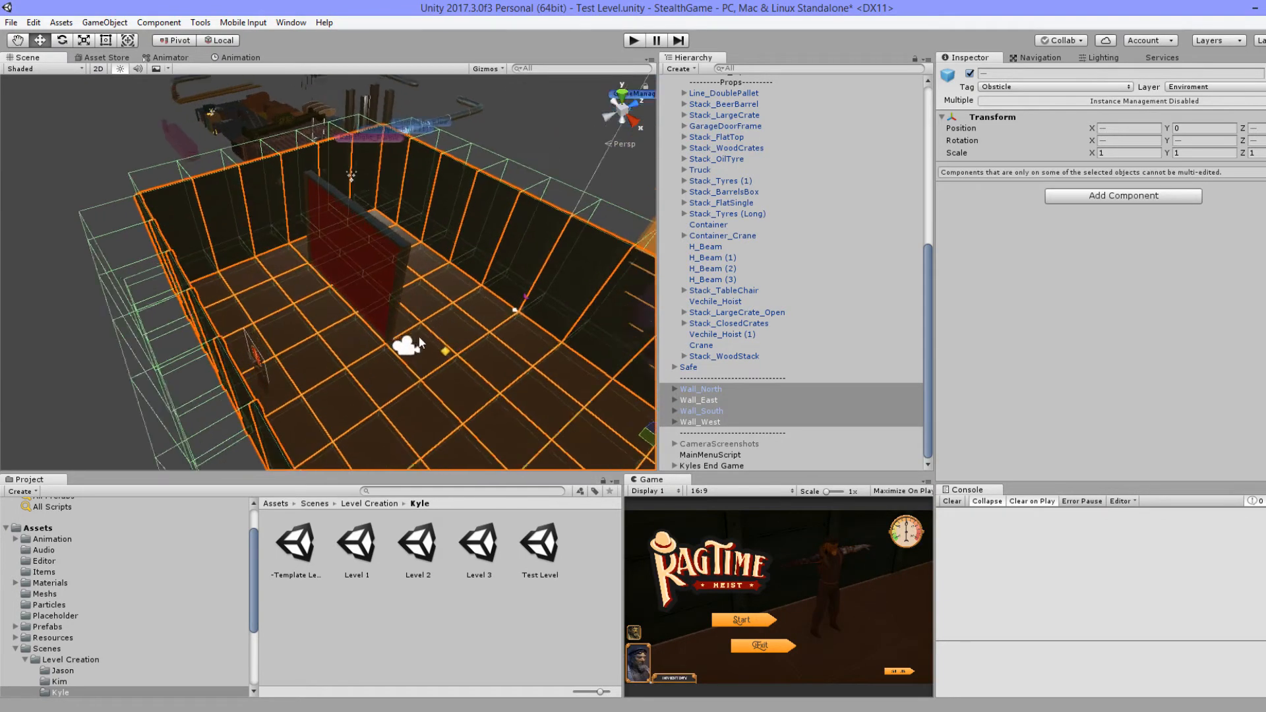
Step: Move Player (1) along the wall to X -1, next to the other player
{"action": "left_click_drag", "start_coordinate": [405, 356], "coordinate": [228, 318], "text": "alt"}
{"action": "left_click", "coordinate": [191, 329]}
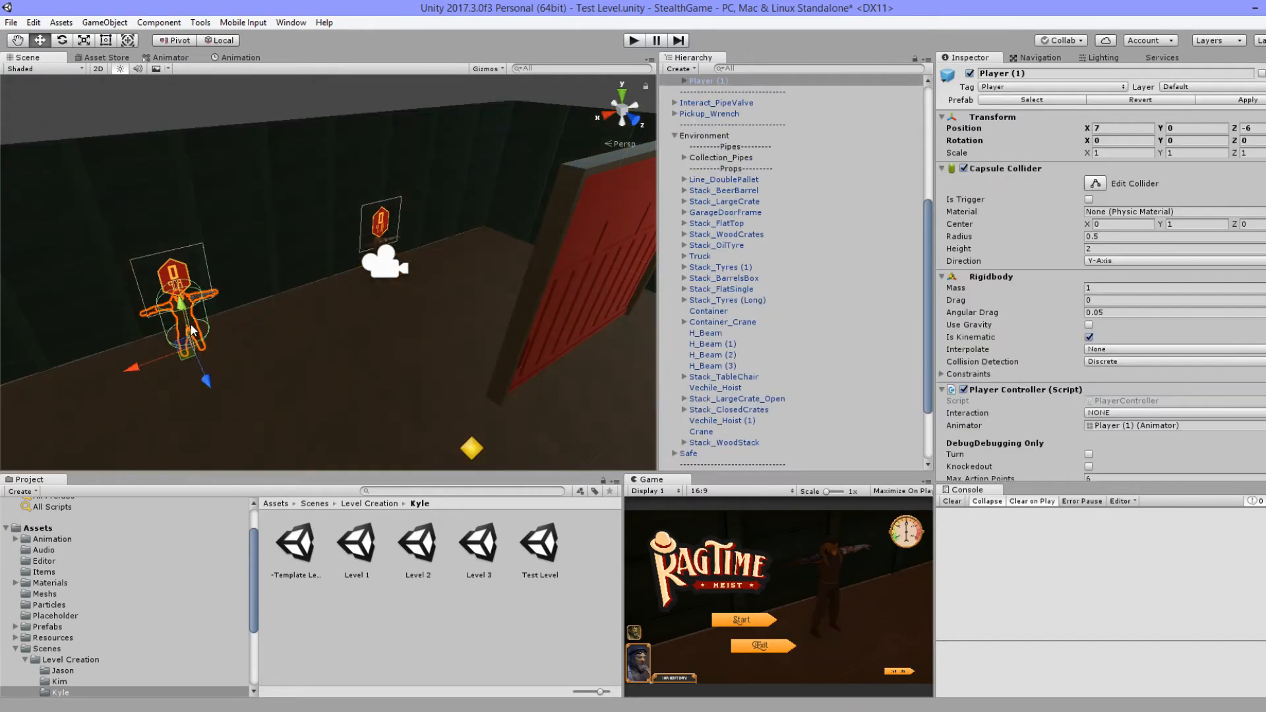
{"action": "scroll", "coordinate": [738, 191], "scroll_direction": "up", "scroll_amount": 3}
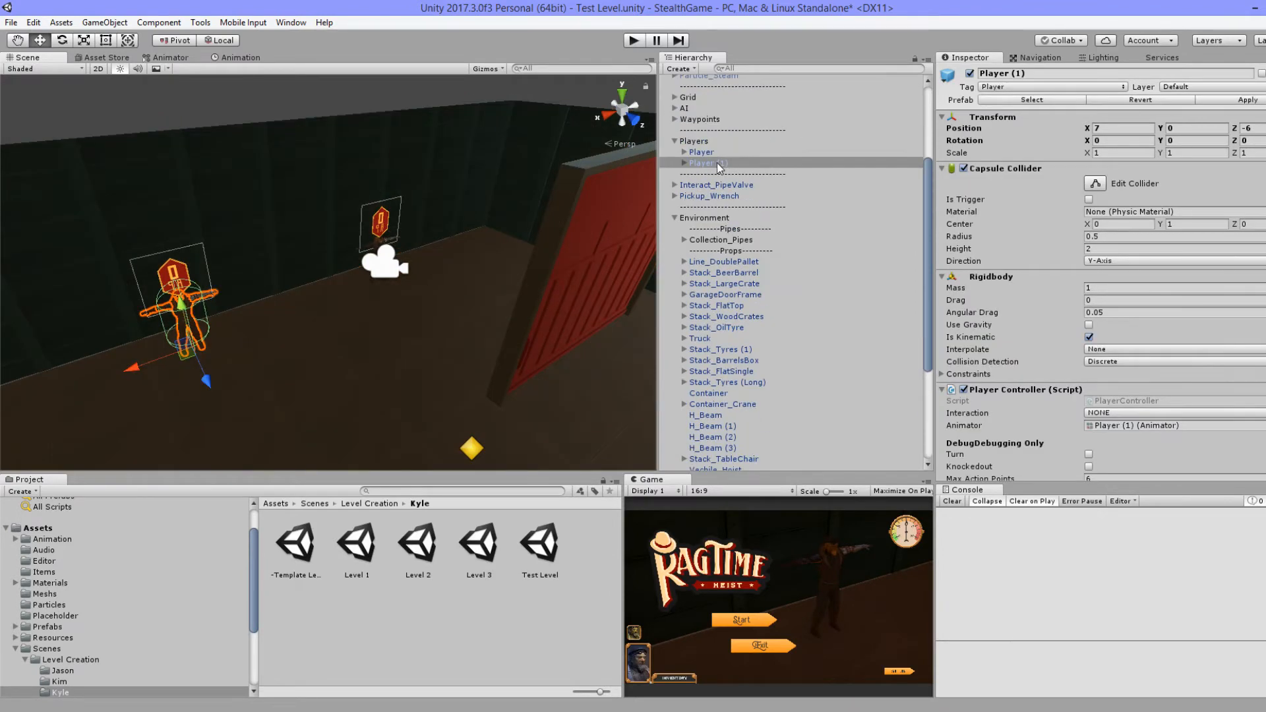
{"action": "left_click", "coordinate": [717, 162]}
{"action": "left_click_drag", "start_coordinate": [165, 363], "coordinate": [469, 282]}
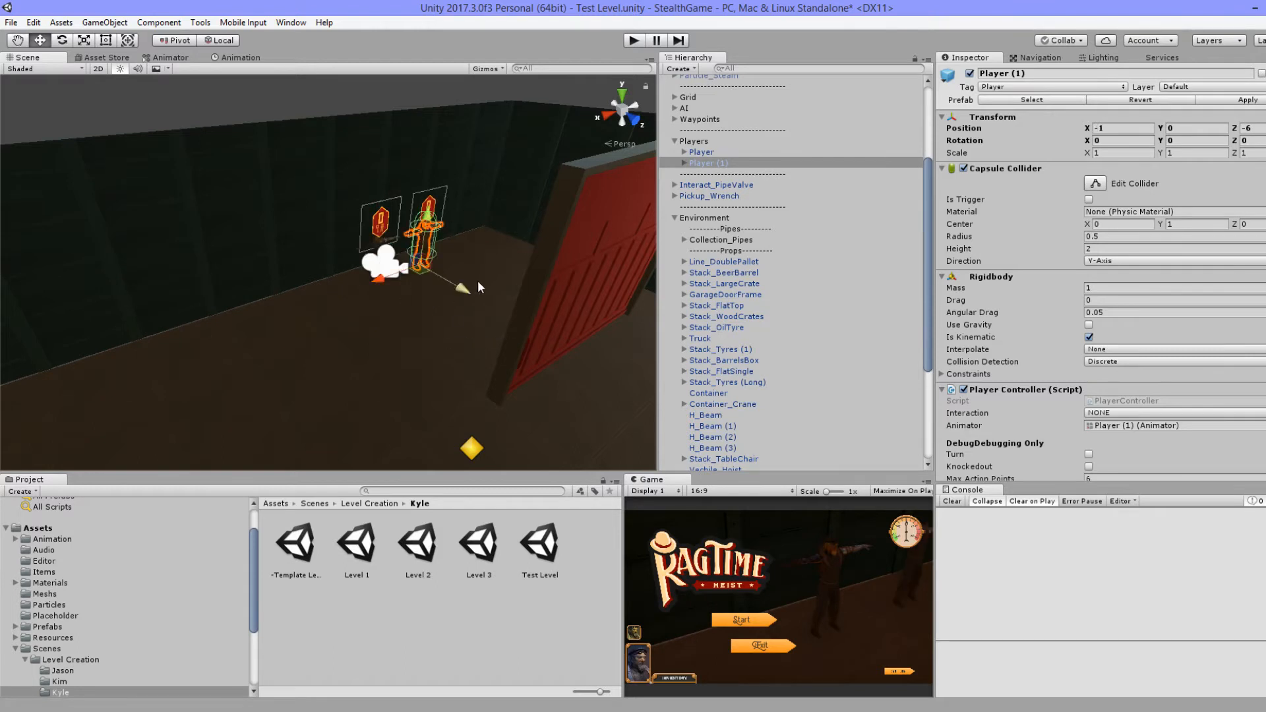
{"action": "key", "text": "f"}
Step: Move GarageDoorFrame against the wall behind the players, to X 1 and about Z -6.8
{"action": "left_click", "coordinate": [489, 176]}
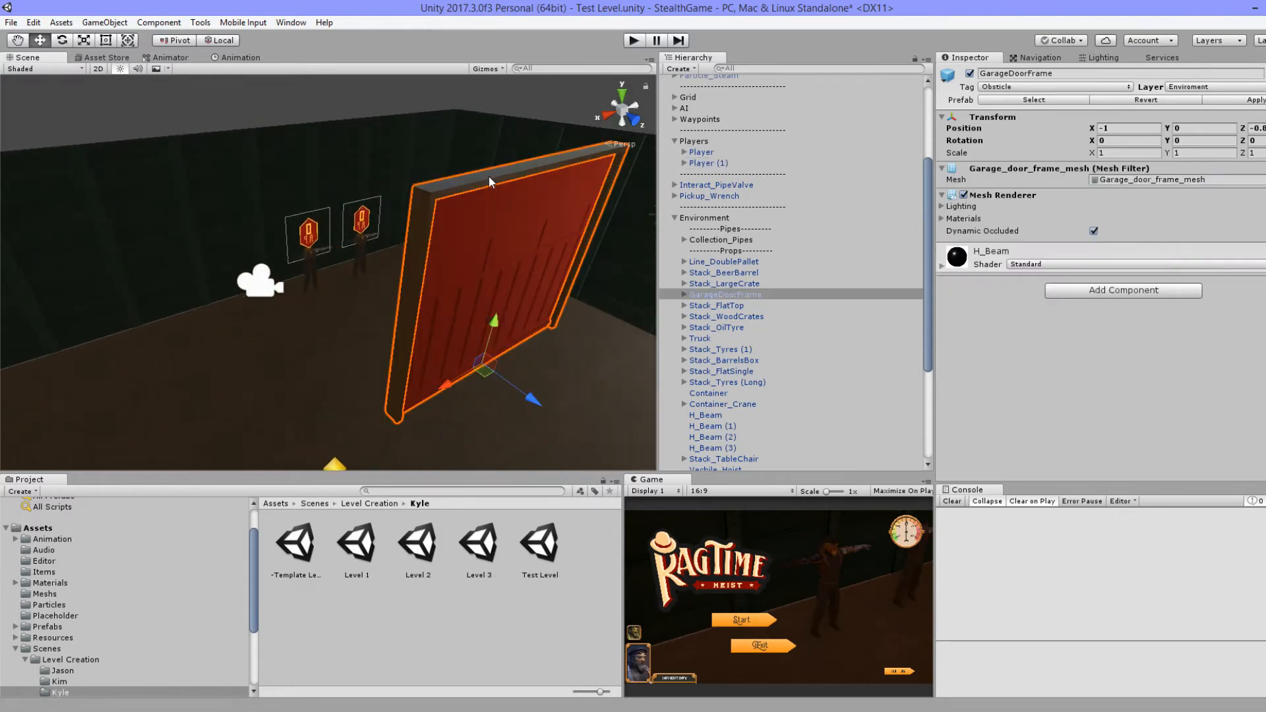
{"action": "left_click_drag", "start_coordinate": [535, 405], "coordinate": [349, 309]}
{"action": "scroll", "coordinate": [370, 318], "scroll_direction": "up", "scroll_amount": 3}
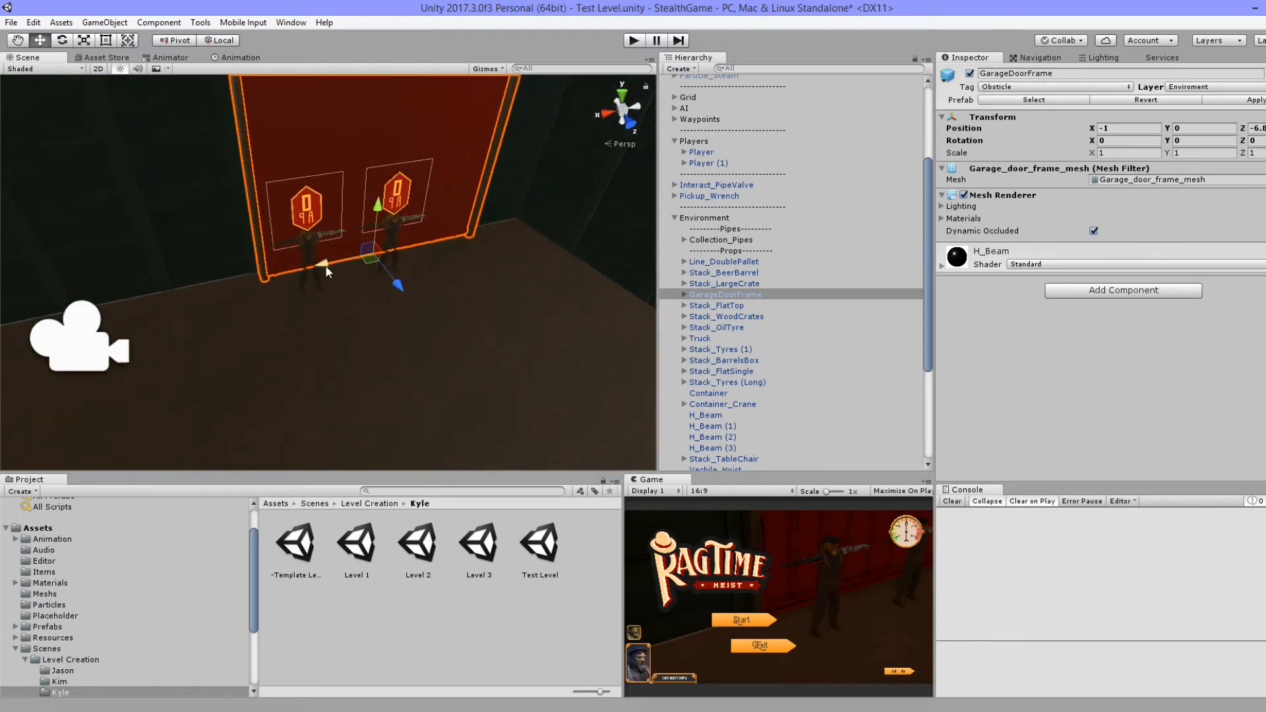
{"action": "left_click_drag", "start_coordinate": [290, 280], "coordinate": [175, 287]}
{"action": "key", "text": "ctrl"}
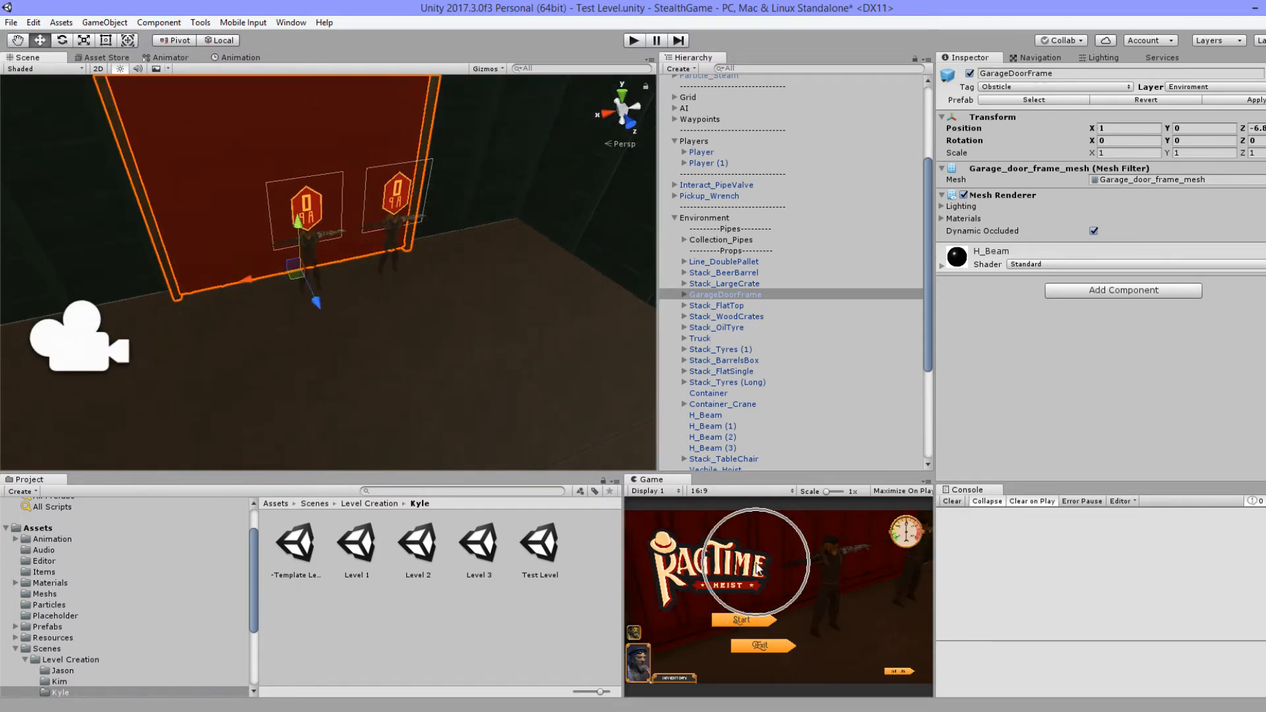
{"action": "key", "text": "ctrl"}
{"action": "scroll", "coordinate": [260, 323], "scroll_direction": "down", "scroll_amount": 6}
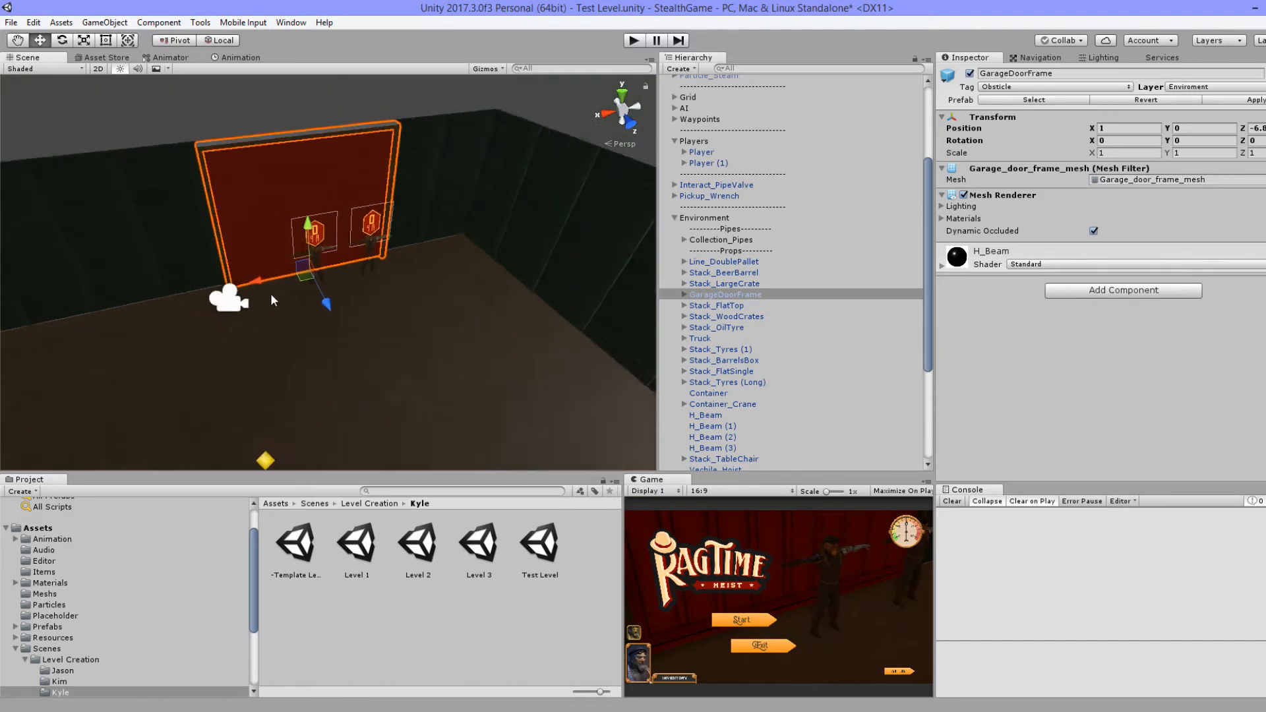
Step: Examine the room from above, including the garage door's position along the wall and the empty floor
{"action": "left_click_drag", "start_coordinate": [261, 322], "coordinate": [512, 239], "text": "alt"}
{"action": "middle_click_drag", "start_coordinate": [444, 196], "coordinate": [546, 307]}
{"action": "left_click_drag", "start_coordinate": [546, 311], "coordinate": [266, 330], "text": "alt"}
{"action": "scroll", "coordinate": [261, 313], "scroll_direction": "up", "scroll_amount": 3}
{"action": "middle_click_drag", "start_coordinate": [266, 330], "coordinate": [384, 262]}
{"action": "scroll", "coordinate": [385, 261], "scroll_direction": "down", "scroll_amount": 3}
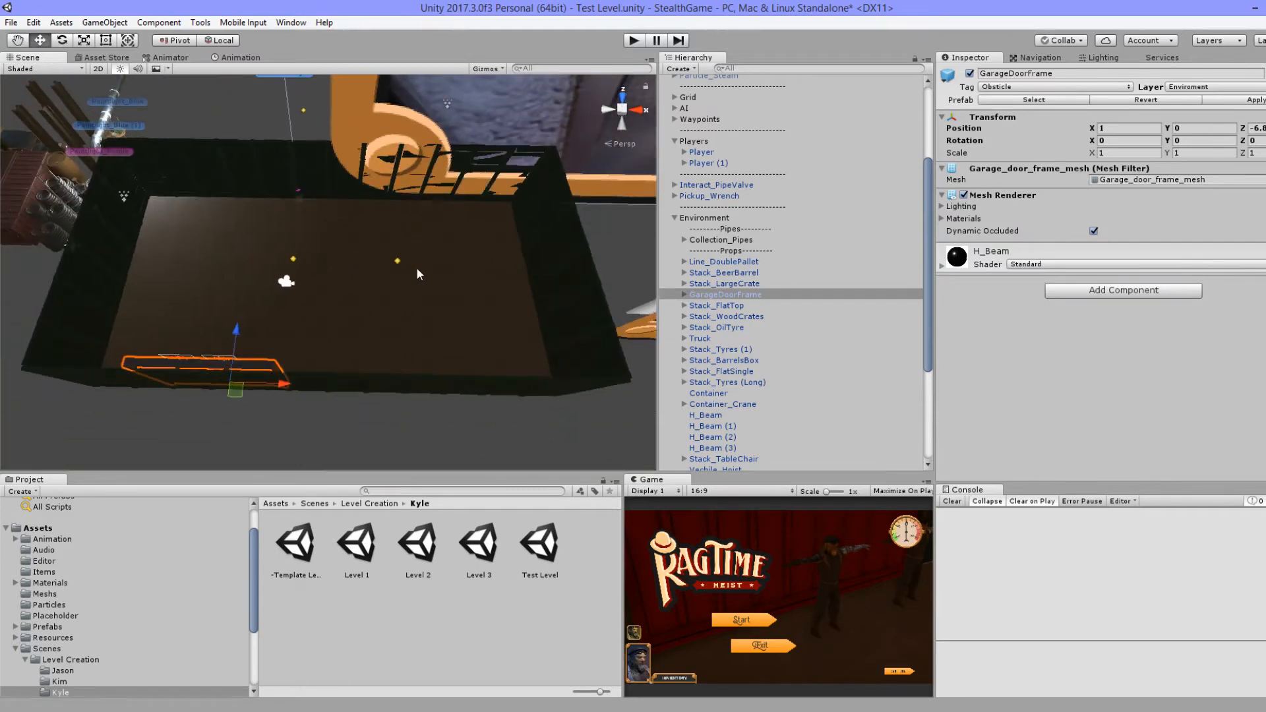
{"action": "left_click_drag", "start_coordinate": [385, 262], "coordinate": [371, 342], "text": "alt"}
{"action": "middle_click_drag", "start_coordinate": [373, 288], "coordinate": [404, 283]}
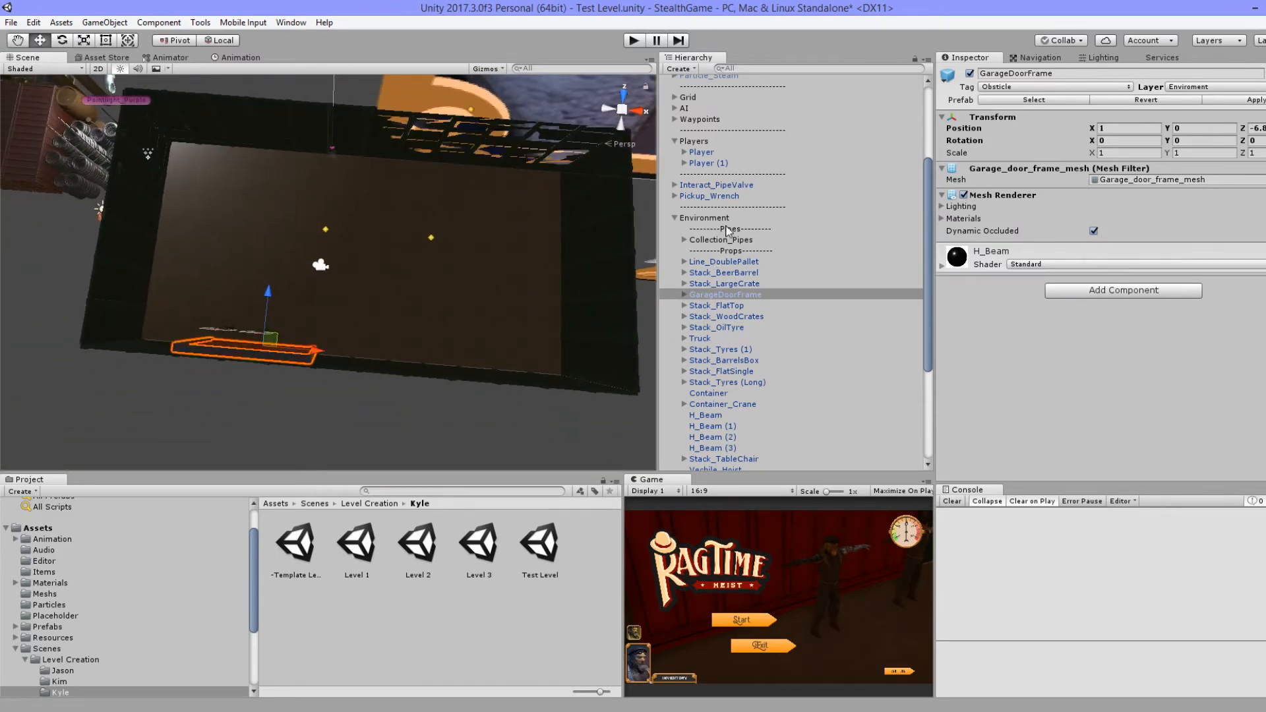
Step: Collapse the Environment group in the hierarchy and clear the selection
{"action": "left_click", "coordinate": [729, 271]}
{"action": "key", "text": "Left"}
{"action": "key", "text": "Left"}
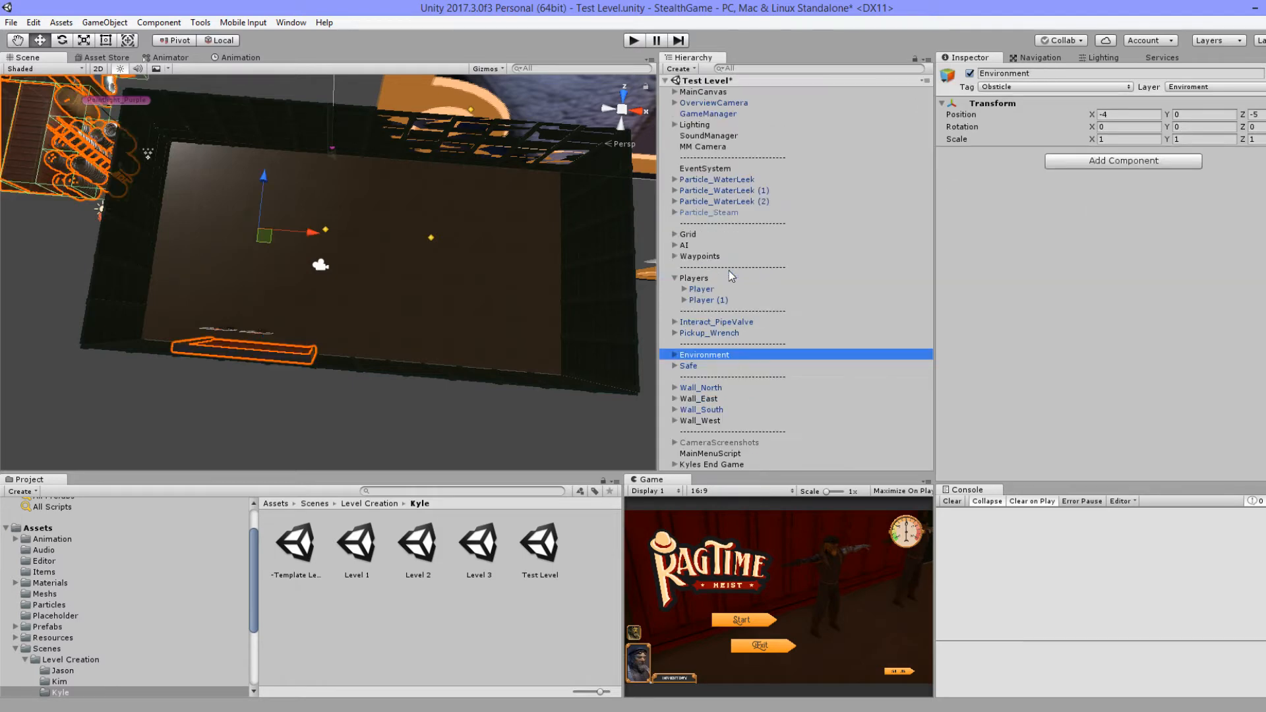
{"action": "left_click", "coordinate": [389, 422]}
{"action": "left_click_drag", "start_coordinate": [390, 422], "coordinate": [413, 316], "text": "alt"}
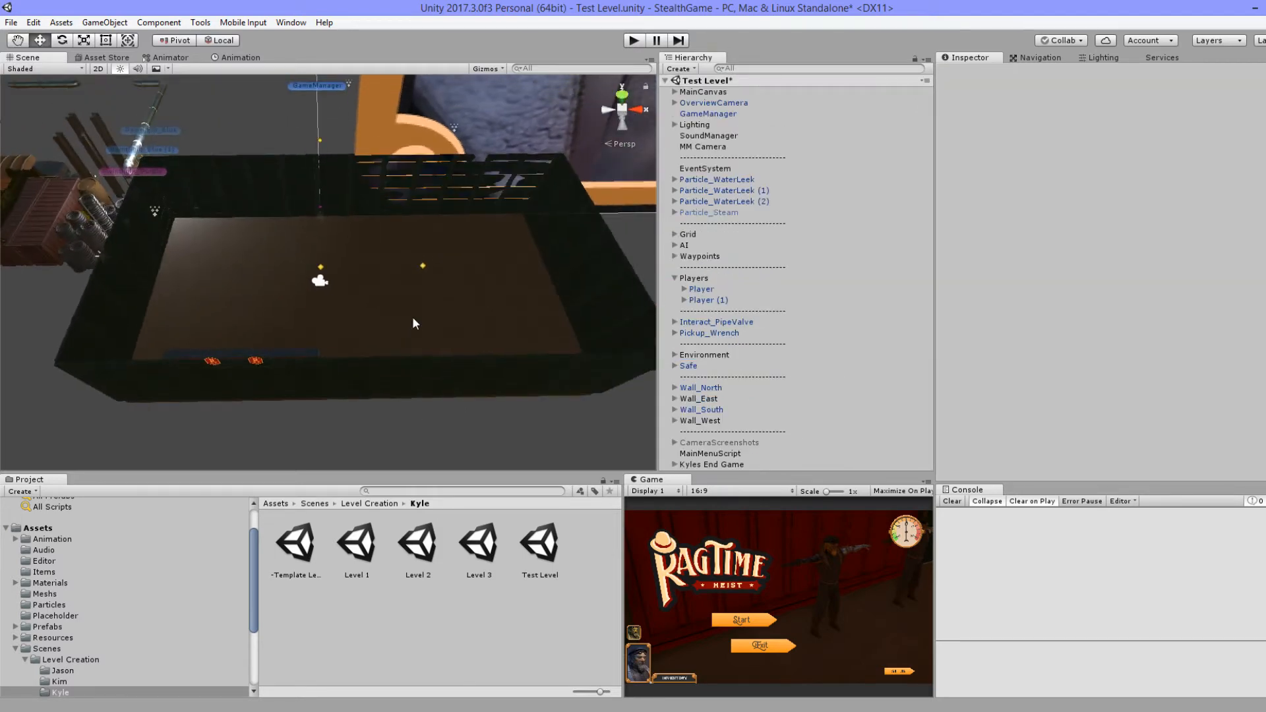
{"action": "left_click_drag", "start_coordinate": [421, 222], "coordinate": [215, 272], "text": "alt"}
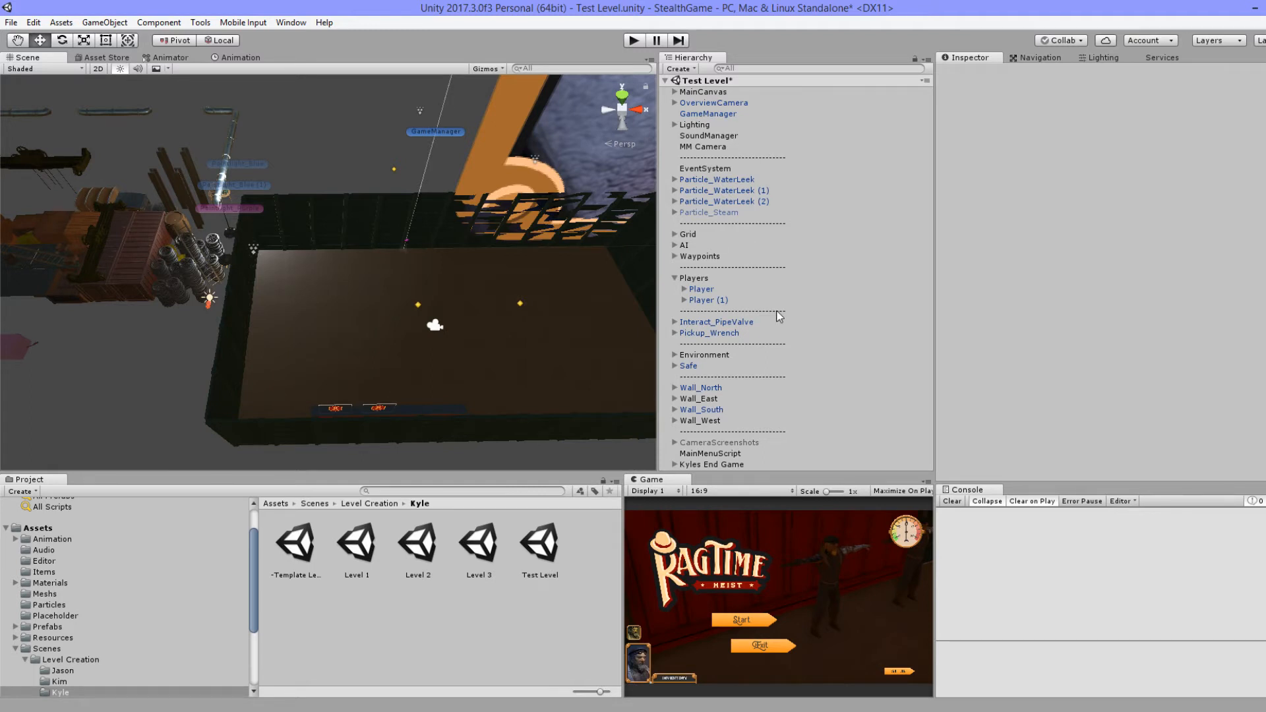
Step: Create a 3D Cube object and place it just above Kyles End Game in the hierarchy
{"action": "right_click", "coordinate": [861, 463]}
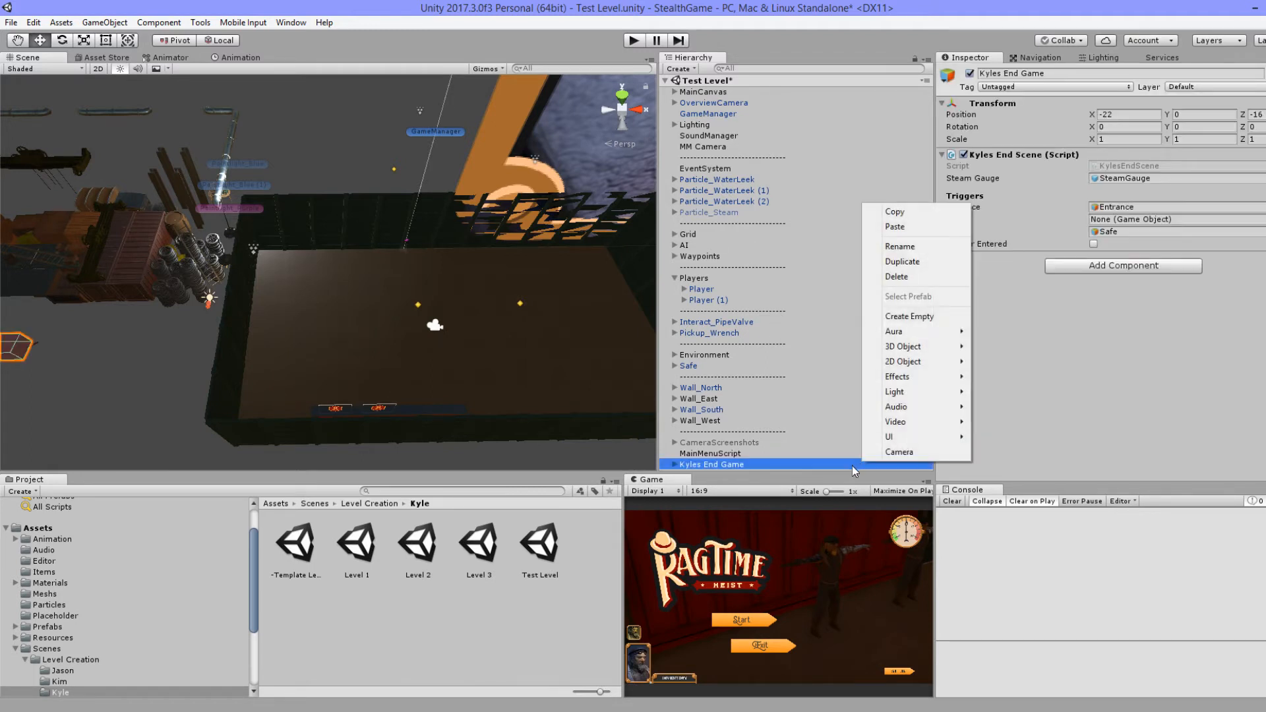
{"action": "mouse_move", "coordinate": [950, 348]}
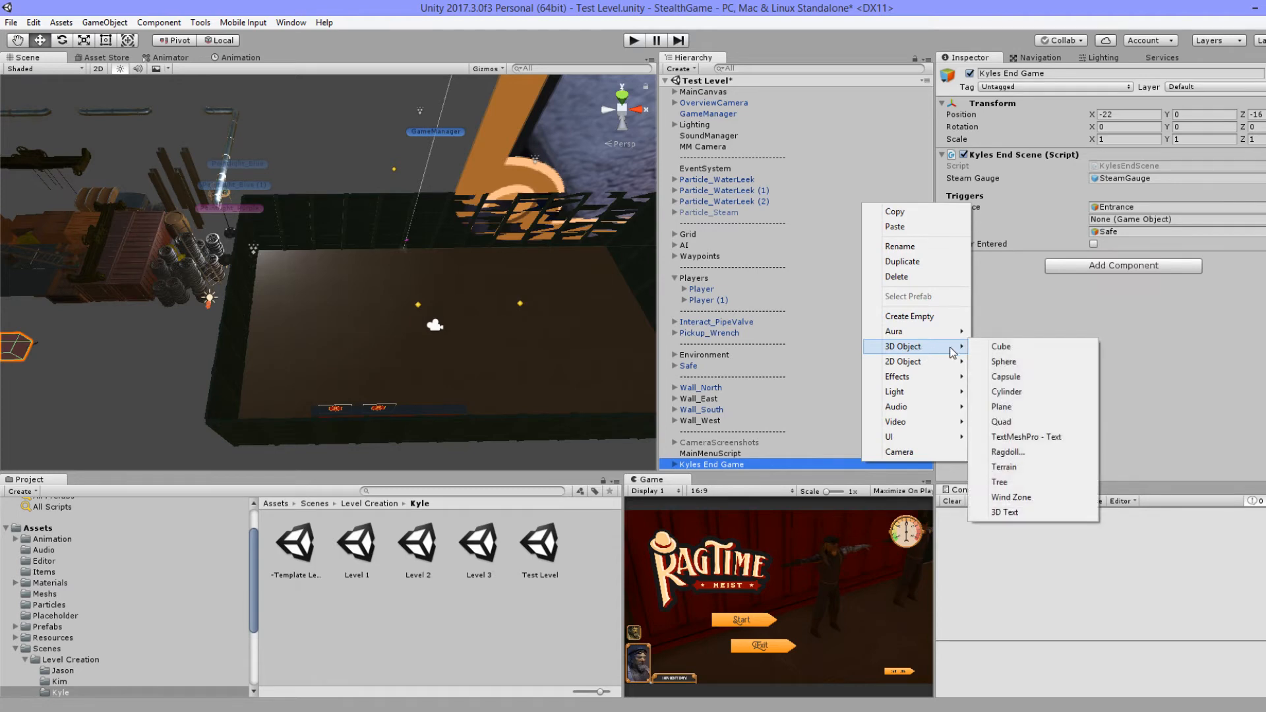
{"action": "left_click", "coordinate": [1000, 346]}
{"action": "left_click_drag", "start_coordinate": [715, 466], "coordinate": [692, 427]}
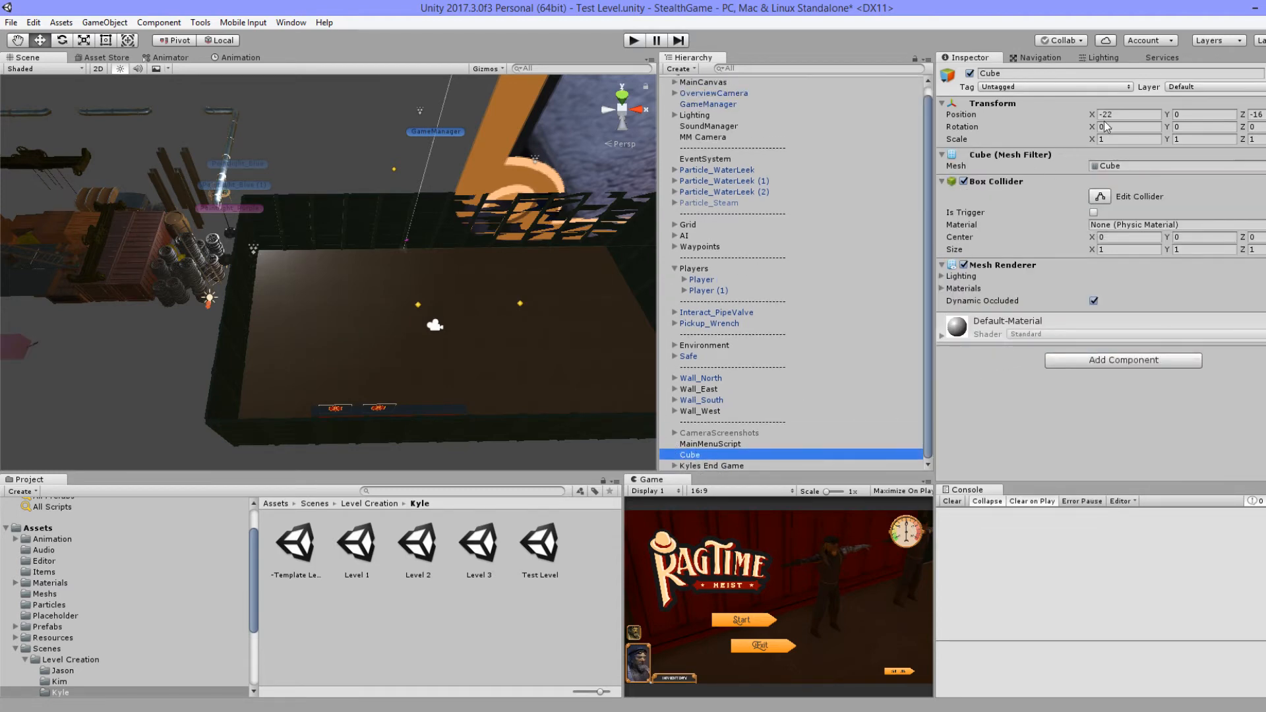
Step: Zero the cube's position, then snap-move it onto the room floor at X -4, Z -6
{"action": "left_click", "coordinate": [1125, 116]}
{"action": "key", "text": "Tab"}
{"action": "key", "text": "Tab"}
{"action": "type", "text": "0"}
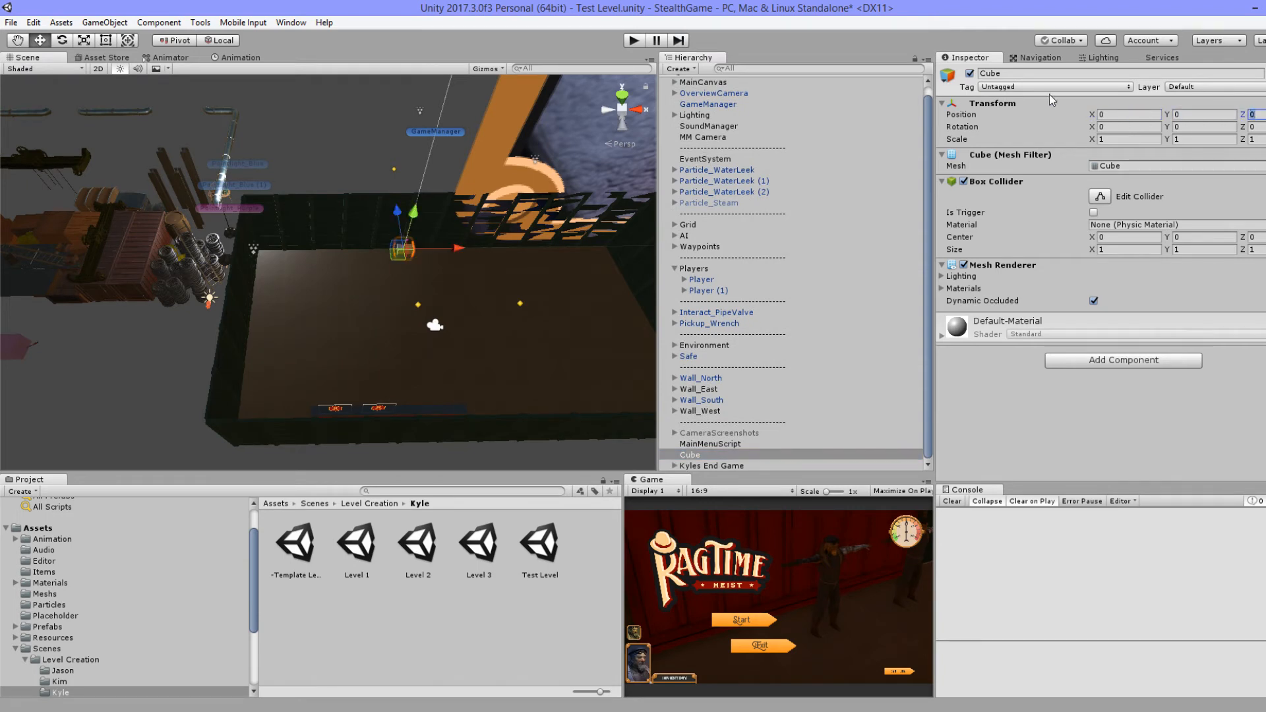
{"action": "left_click_drag", "start_coordinate": [410, 264], "coordinate": [342, 304], "text": "ctrl"}
{"action": "key", "text": "f"}
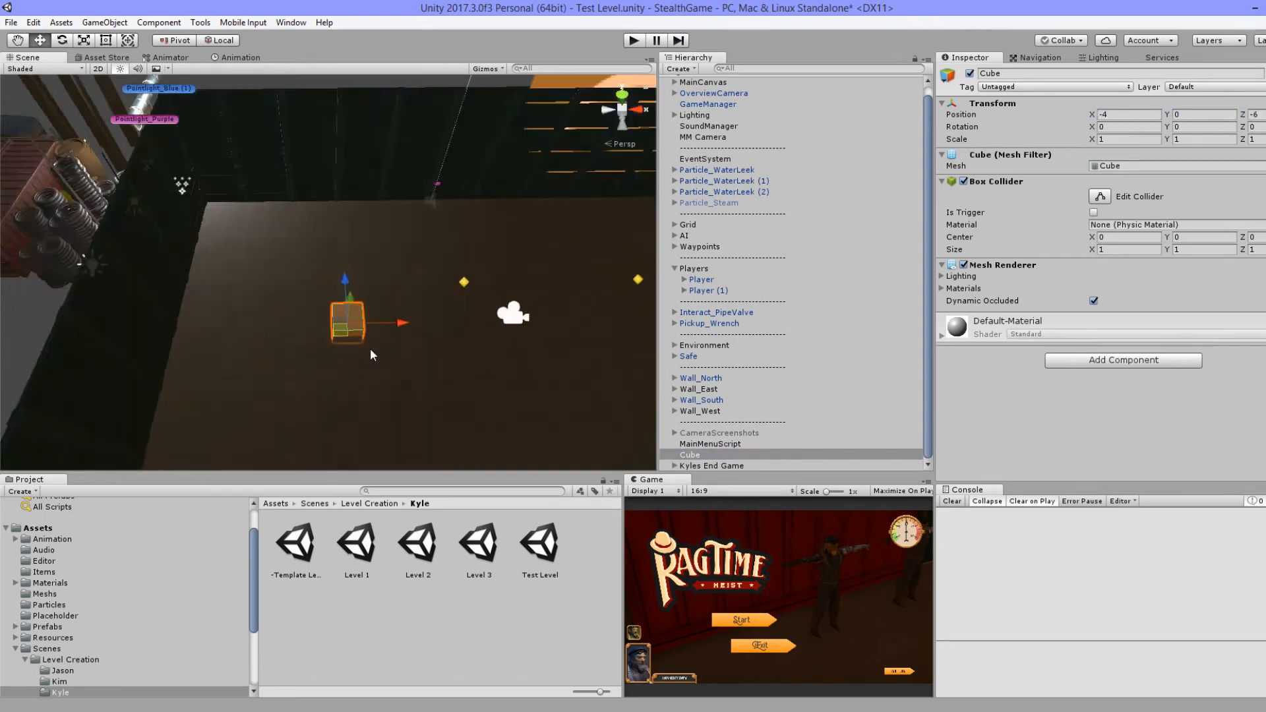
Step: Scale the cube to 2 on all three axes and raise it to Y position 1
{"action": "scroll", "coordinate": [373, 381], "scroll_direction": "down", "scroll_amount": 5}
{"action": "left_click_drag", "start_coordinate": [339, 362], "coordinate": [448, 276], "text": "alt"}
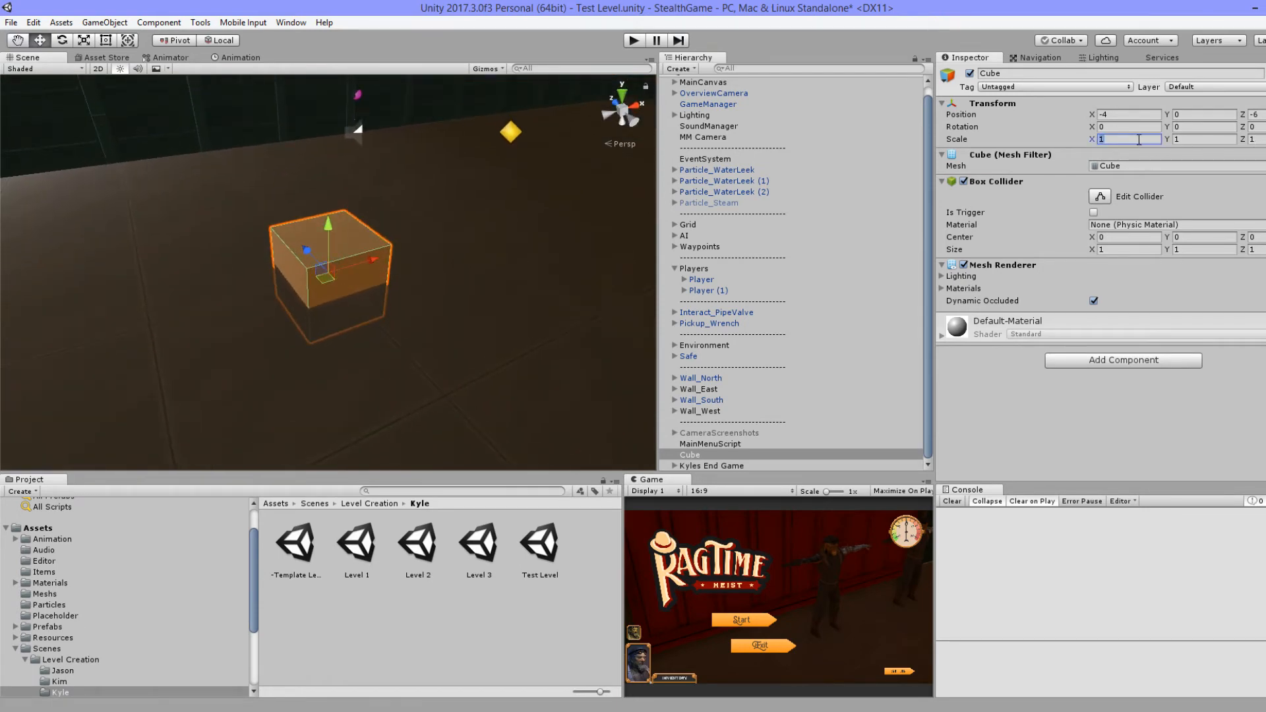
{"action": "type", "text": "2"}
{"action": "key", "text": "Tab"}
{"action": "type", "text": "2"}
{"action": "key", "text": "Tab"}
{"action": "type", "text": "2"}
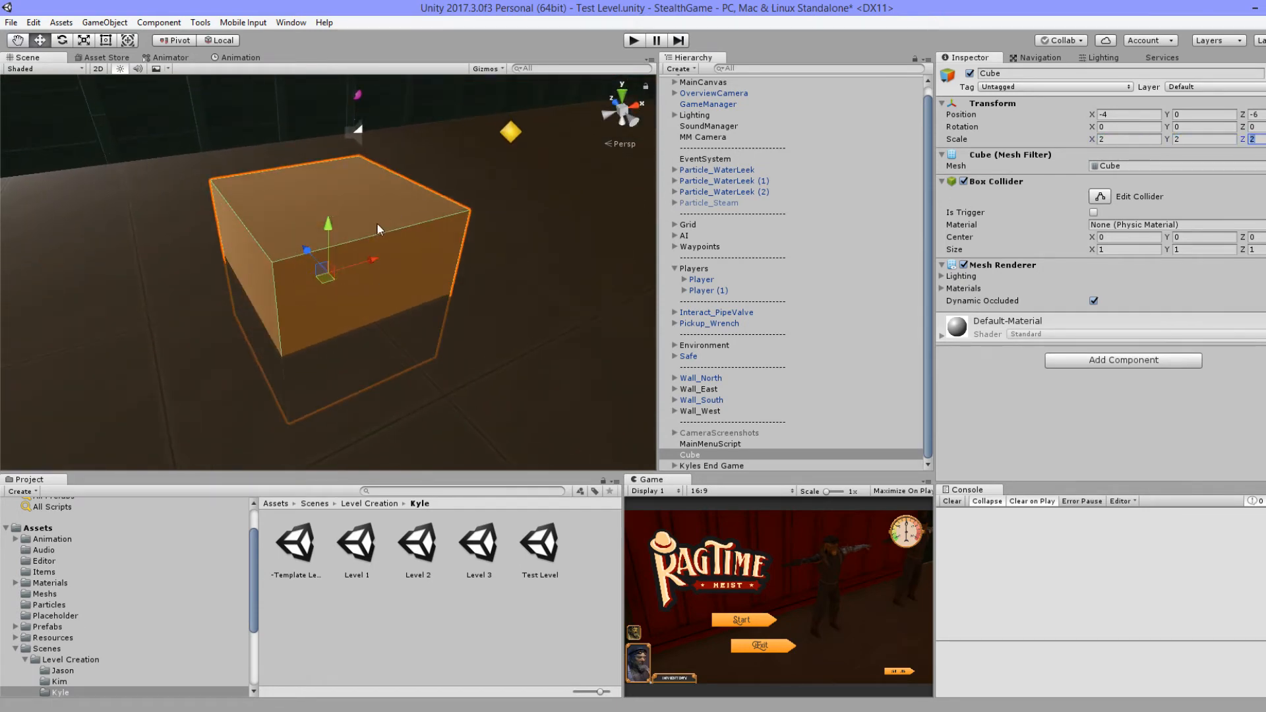
{"action": "left_click", "coordinate": [1220, 114]}
{"action": "type", "text": "1"}
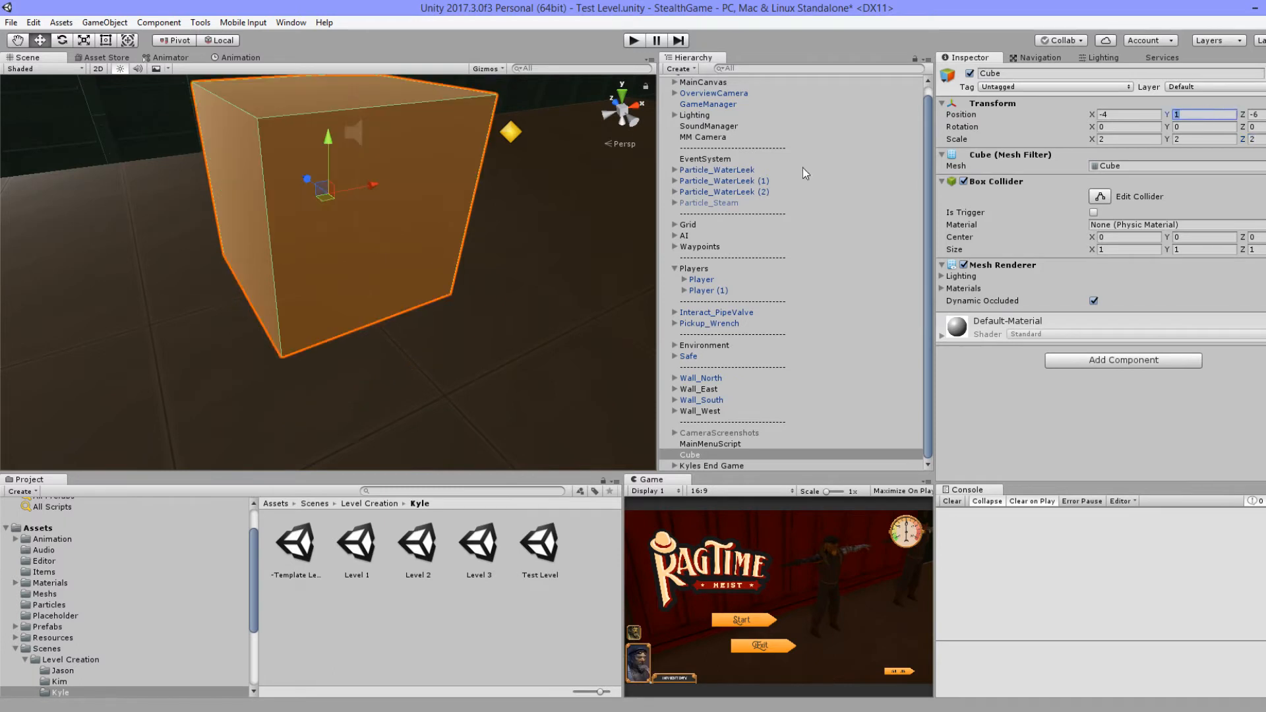
Step: Move the cube across the floor and set its position to X -5, Z -7
{"action": "left_click_drag", "start_coordinate": [417, 255], "coordinate": [389, 280], "text": "alt"}
{"action": "left_click_drag", "start_coordinate": [322, 235], "coordinate": [278, 304]}
{"action": "left_click", "coordinate": [1113, 114]}
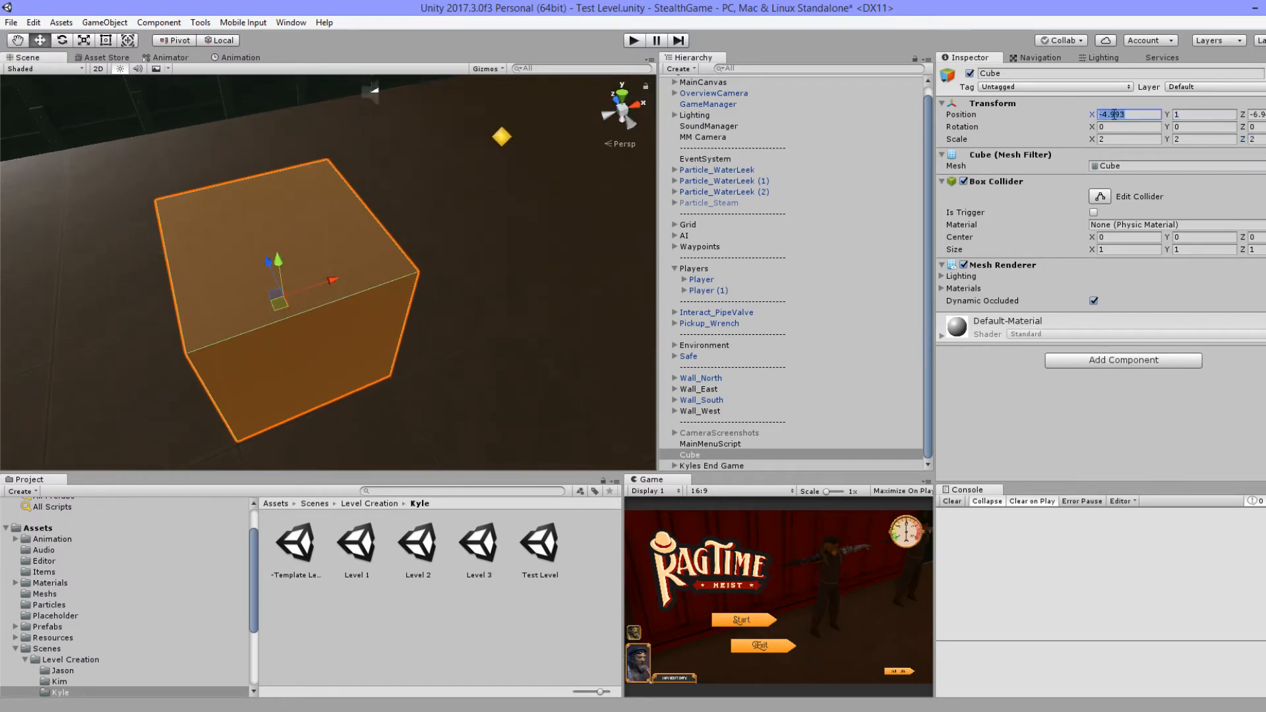
{"action": "type", "text": "-5"}
{"action": "key", "text": "Tab"}
{"action": "key", "text": "Tab"}
{"action": "type", "text": "-7"}
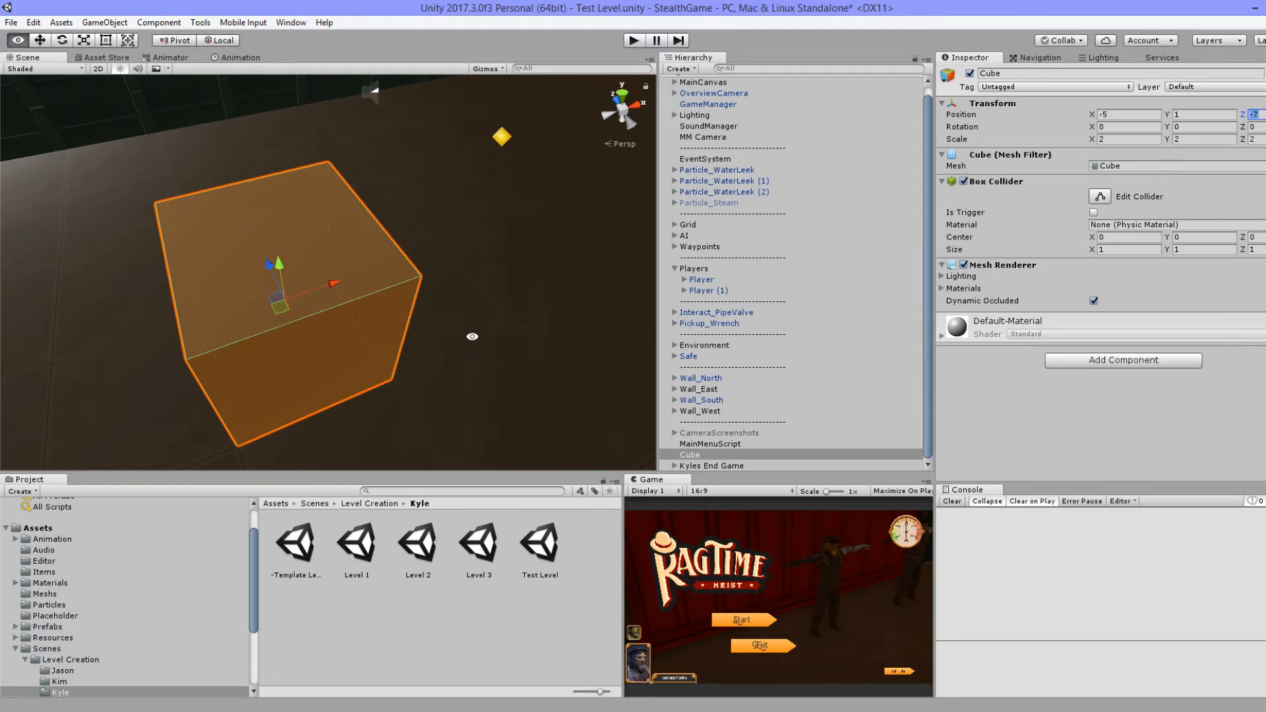
Step: Duplicate the cube four times with snapped moves, forming a front row of three and a back row of two ending at X -3, Z -5
{"action": "left_click_drag", "start_coordinate": [468, 336], "coordinate": [408, 350], "text": "alt"}
{"action": "scroll", "coordinate": [427, 292], "scroll_direction": "down", "scroll_amount": 10}
{"action": "scroll", "coordinate": [422, 333], "scroll_direction": "down", "scroll_amount": 4}
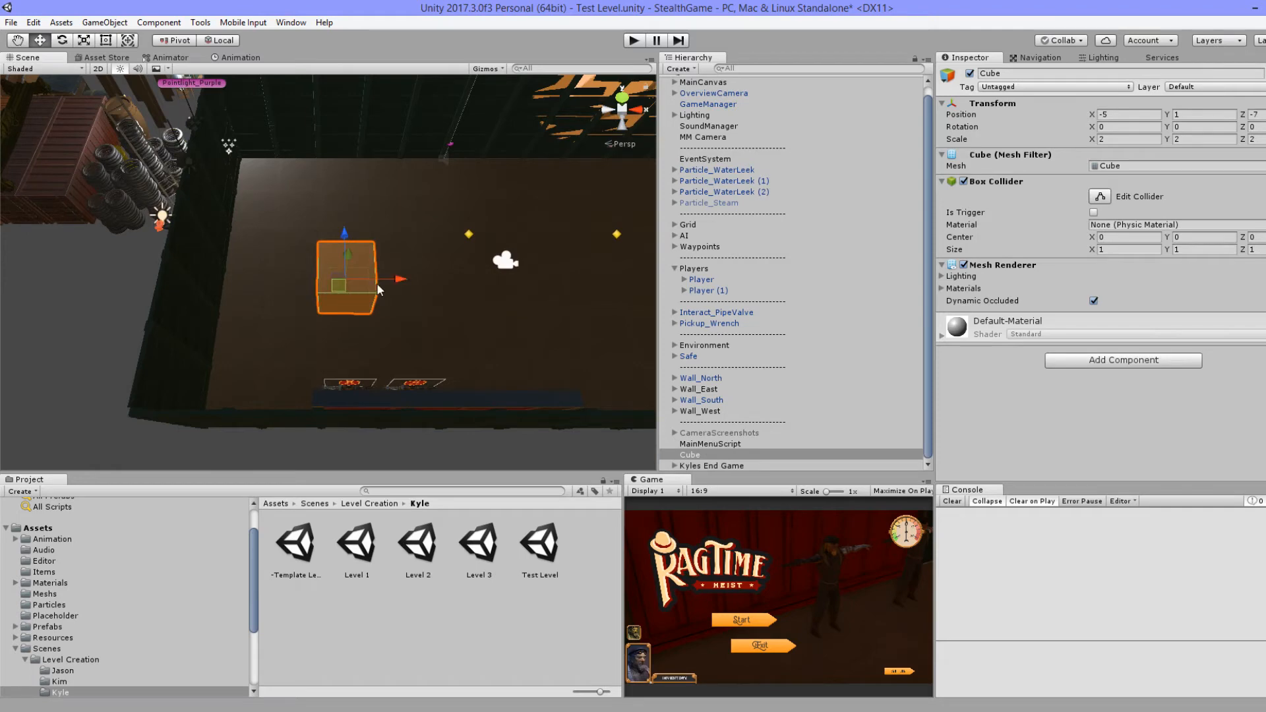
{"action": "left_click_drag", "start_coordinate": [691, 455], "coordinate": [481, 390]}
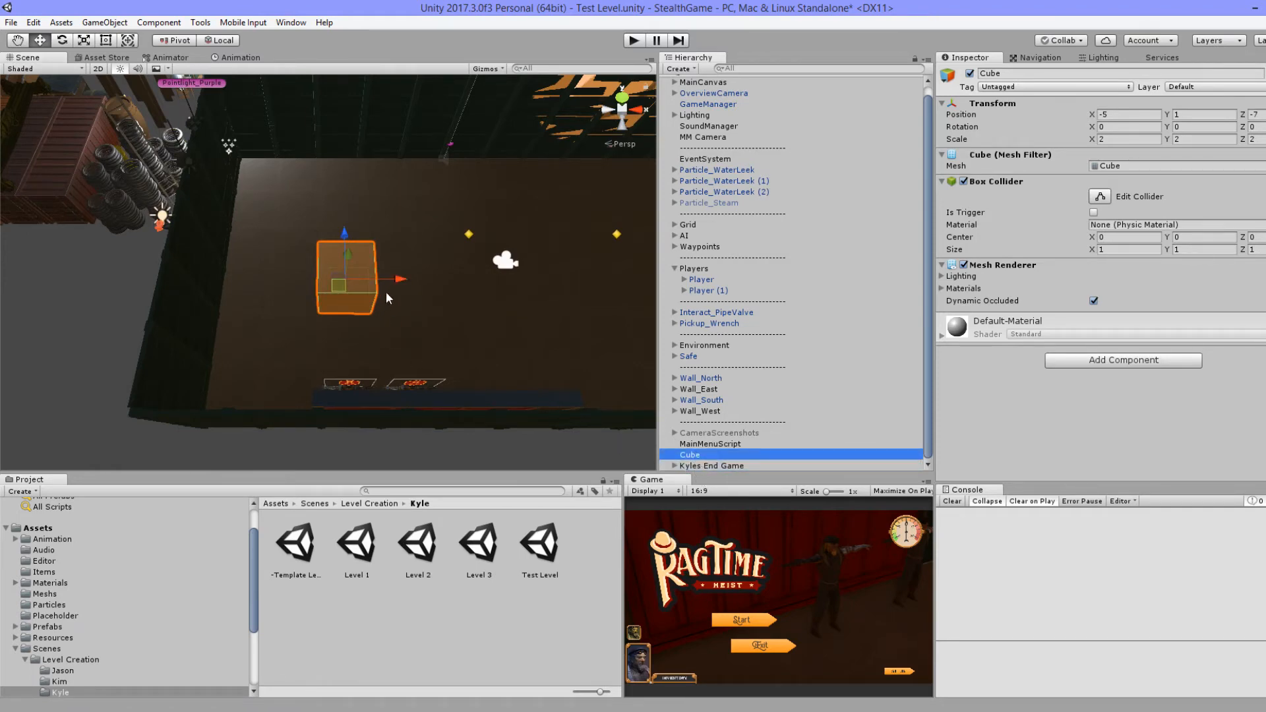
{"action": "key", "text": "ctrl+d"}
{"action": "left_click_drag", "start_coordinate": [397, 279], "coordinate": [390, 243], "text": "ctrl"}
{"action": "key", "text": "ctrl+d"}
{"action": "key", "text": "ctrl+d"}
{"action": "key", "text": "ctrl+d"}
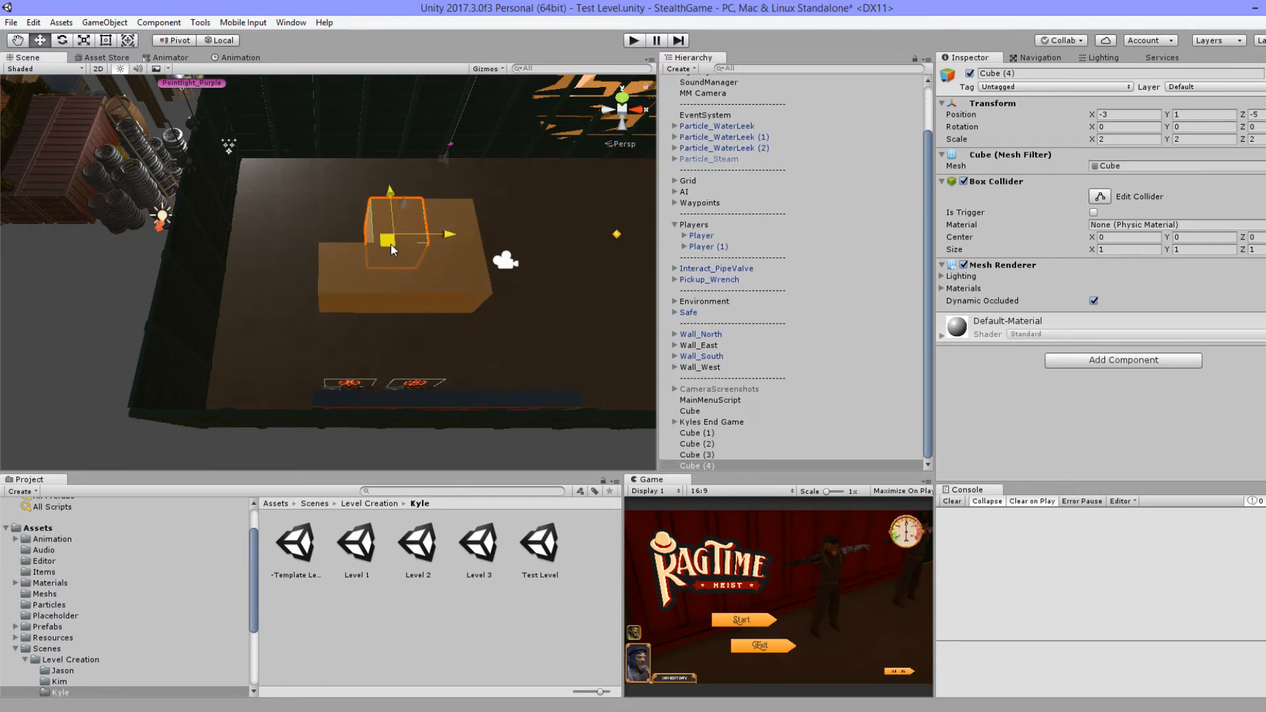
Step: Move the Safe from the prop pile outside the level into the room near the back wall, at X 6.94
{"action": "middle_click_drag", "start_coordinate": [520, 330], "coordinate": [575, 377]}
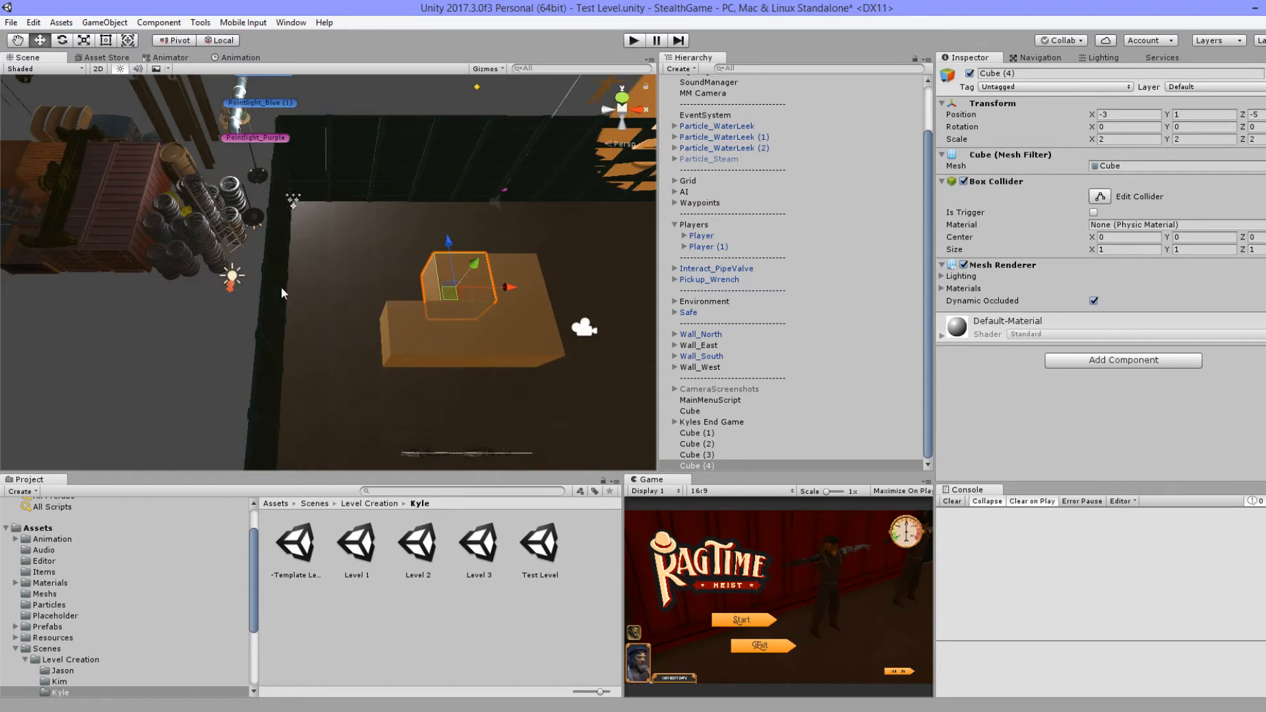
{"action": "middle_click_drag", "start_coordinate": [283, 257], "coordinate": [504, 291]}
{"action": "middle_click_drag", "start_coordinate": [183, 299], "coordinate": [314, 232]}
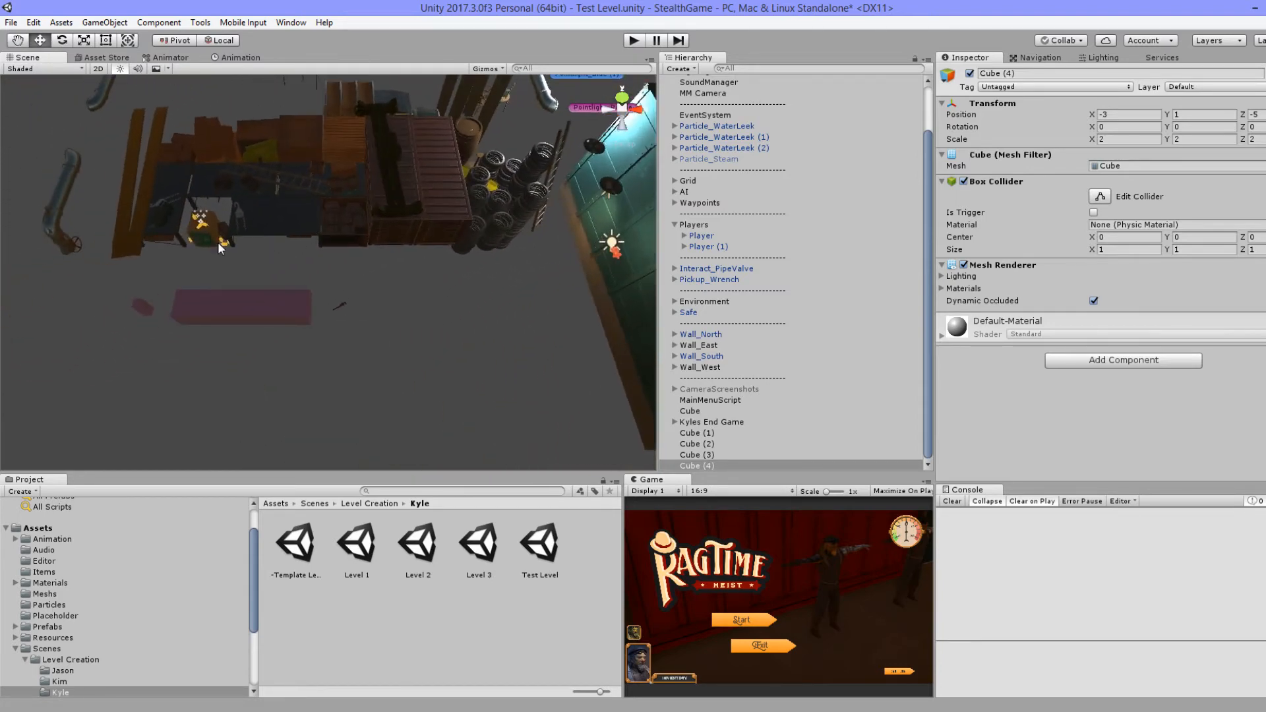
{"action": "left_click", "coordinate": [210, 231]}
{"action": "middle_click_drag", "start_coordinate": [437, 365], "coordinate": [298, 334]}
{"action": "scroll", "coordinate": [196, 260], "scroll_direction": "down", "scroll_amount": 8}
{"action": "left_click_drag", "start_coordinate": [182, 230], "coordinate": [600, 205], "text": "ctrl"}
{"action": "key", "text": "e"}
{"action": "key", "text": "w"}
{"action": "key", "text": "f"}
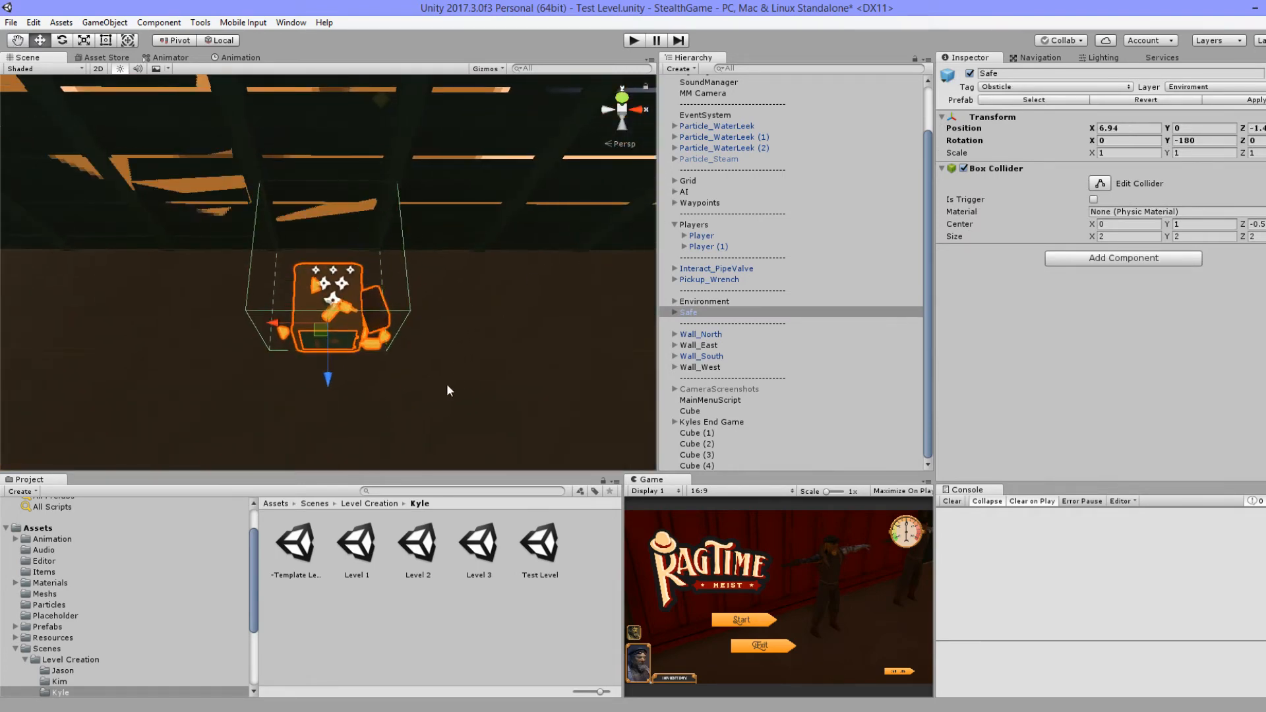
Step: Try the Safe at a Y rotation of -90 and X position 7, and undo both changes
{"action": "left_click_drag", "start_coordinate": [438, 380], "coordinate": [432, 163], "text": "alt"}
{"action": "scroll", "coordinate": [426, 273], "scroll_direction": "down", "scroll_amount": 8}
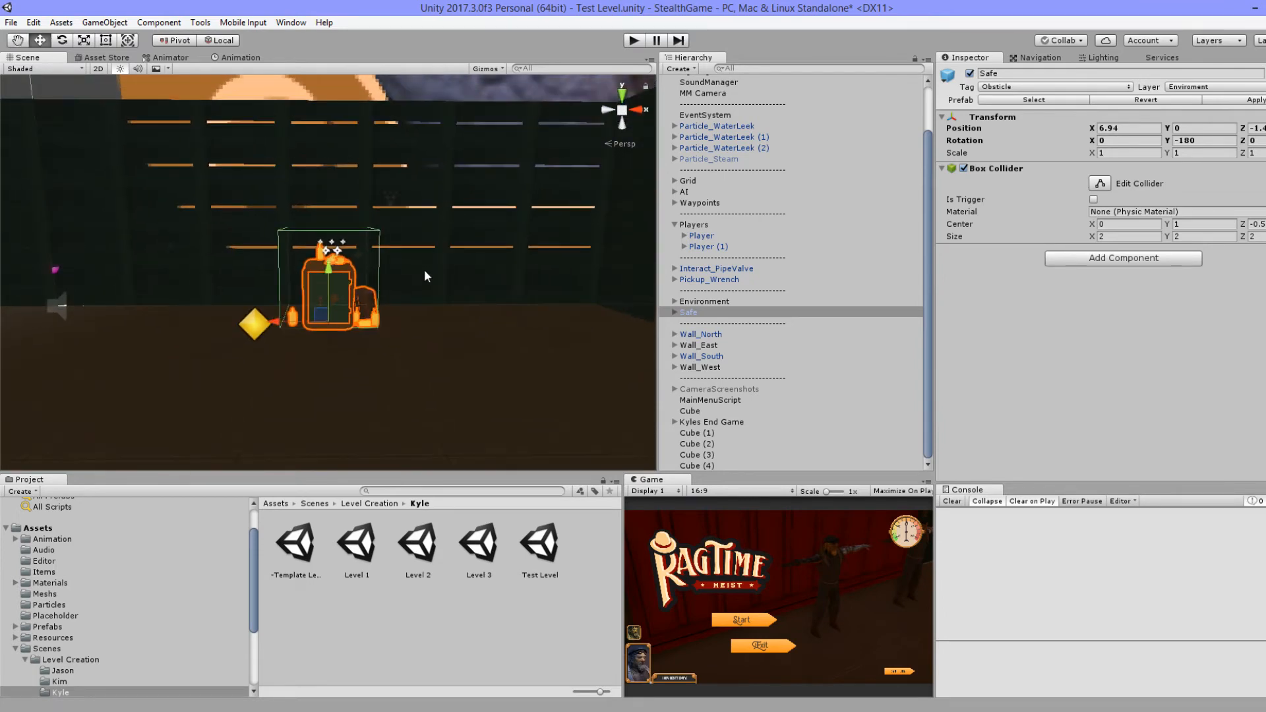
{"action": "left_click_drag", "start_coordinate": [423, 282], "coordinate": [217, 388], "text": "alt"}
{"action": "key", "text": "e"}
{"action": "key", "text": "f"}
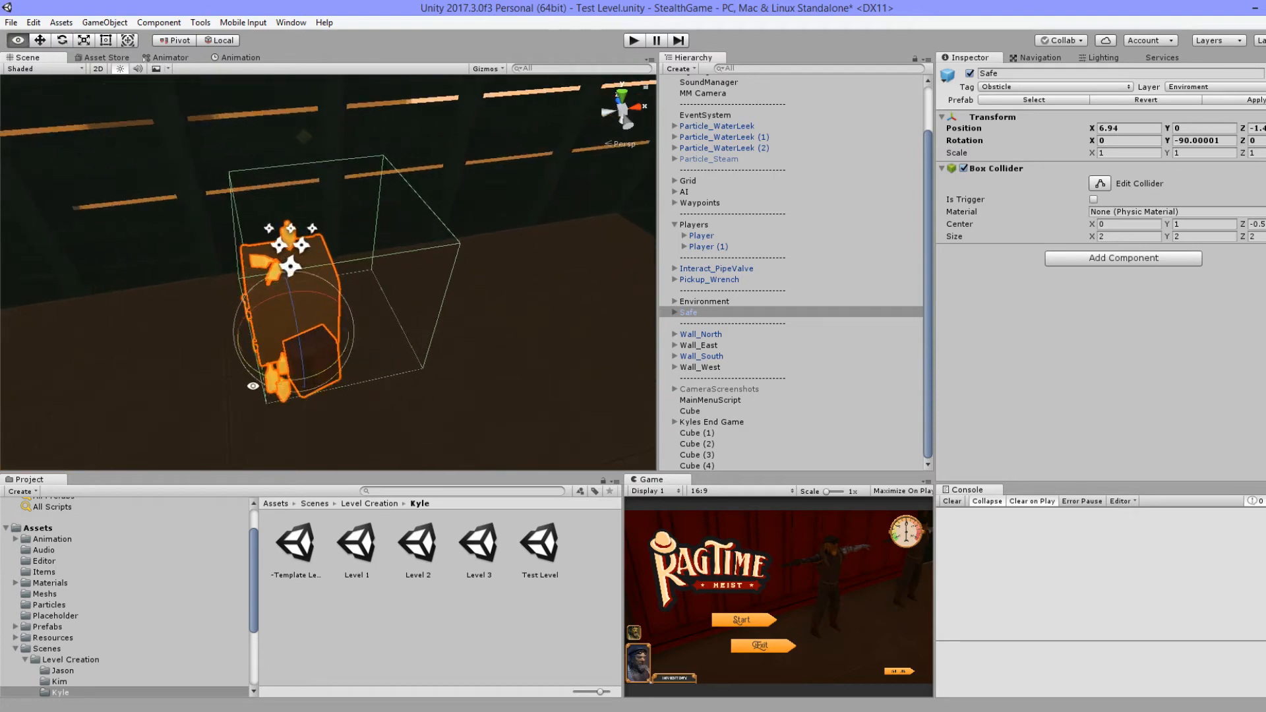
{"action": "left_click_drag", "start_coordinate": [349, 368], "coordinate": [520, 357], "text": "alt"}
{"action": "scroll", "coordinate": [520, 357], "scroll_direction": "down", "scroll_amount": 5}
{"action": "left_click", "coordinate": [1116, 133]}
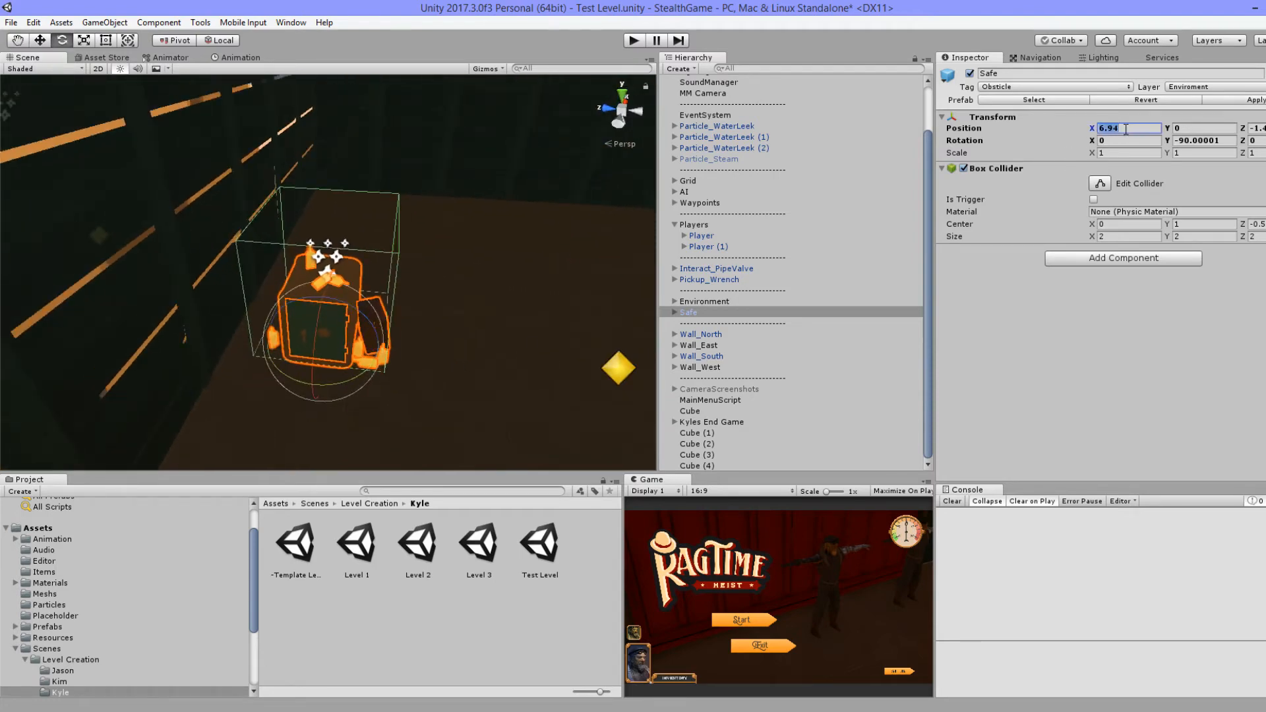
{"action": "type", "text": "7"}
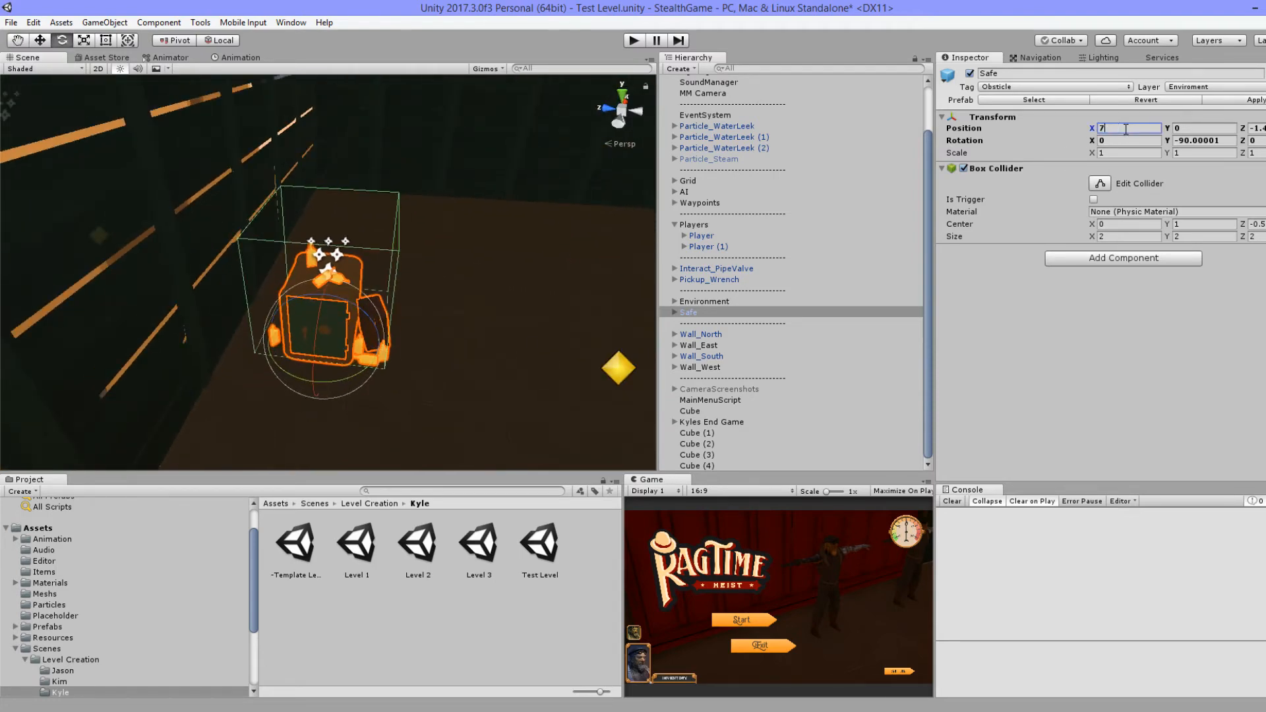
{"action": "key", "text": "ctrl+z"}
{"action": "key", "text": "ctrl+z"}
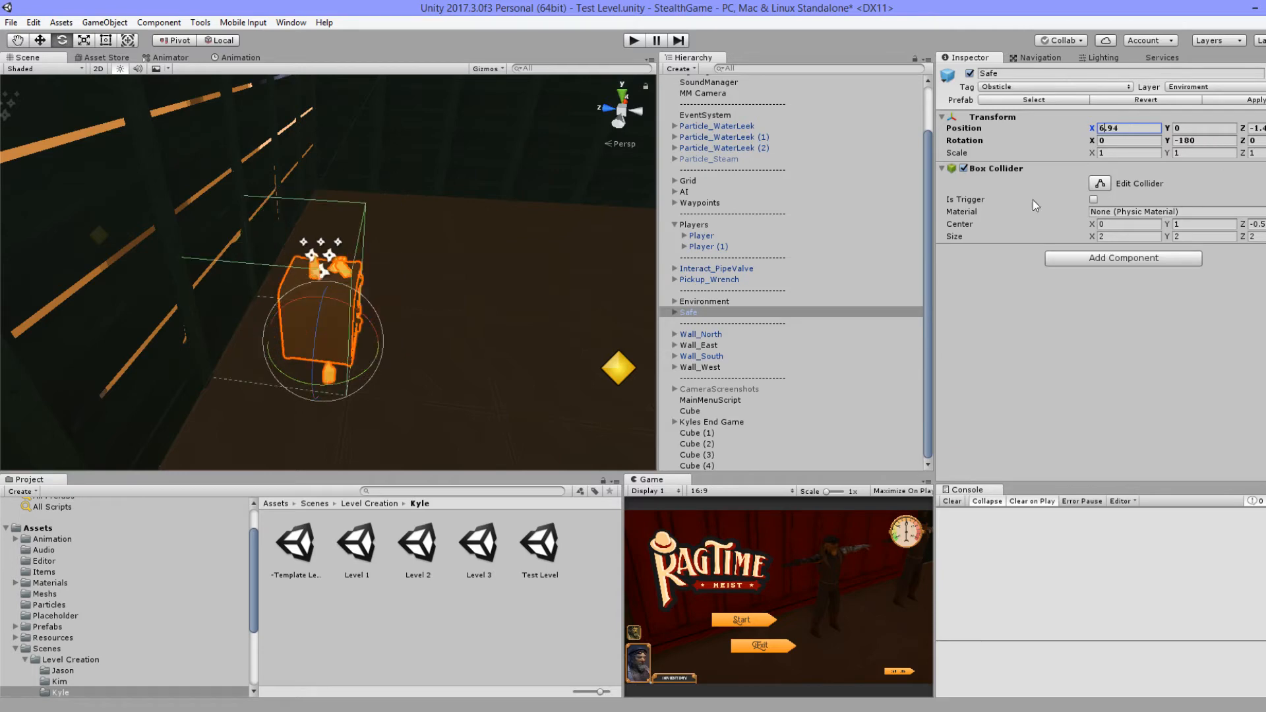
Step: Move the Safe towards the room's back corner, to X 10.94
{"action": "left_click_drag", "start_coordinate": [491, 335], "coordinate": [455, 326], "text": "alt"}
{"action": "scroll", "coordinate": [290, 332], "scroll_direction": "down", "scroll_amount": 3}
{"action": "left_click", "coordinate": [702, 313]}
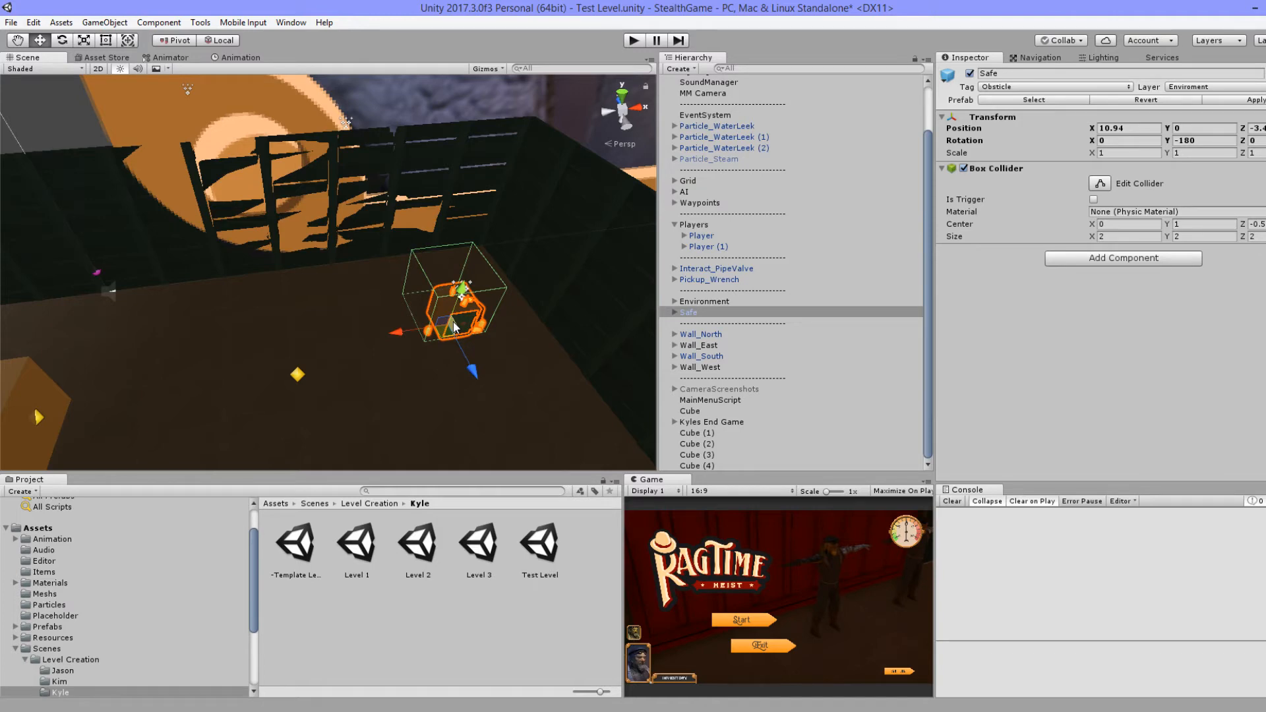
{"action": "scroll", "coordinate": [453, 329], "scroll_direction": "down", "scroll_amount": 3}
{"action": "scroll", "coordinate": [456, 334], "scroll_direction": "up", "scroll_amount": 3}
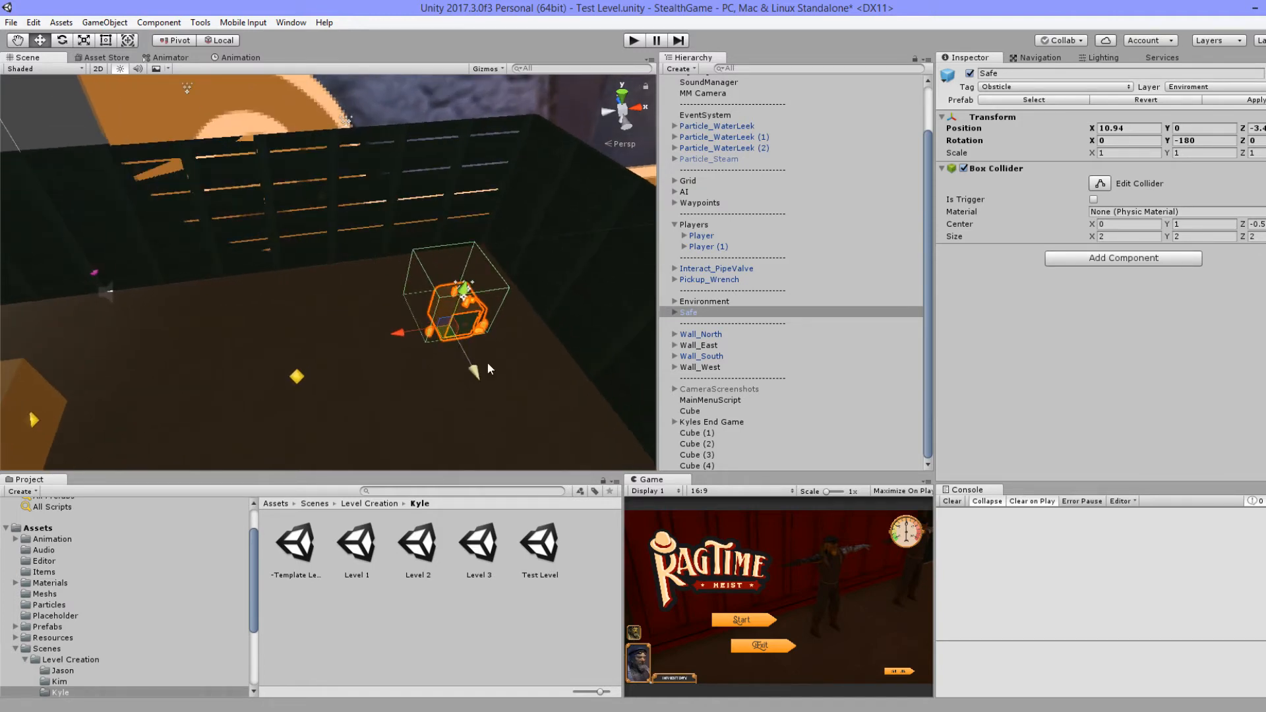
Step: Rotate the Safe about the vertical axis to a Y rotation of -90
{"action": "middle_click_drag", "start_coordinate": [528, 348], "coordinate": [423, 302]}
{"action": "scroll", "coordinate": [402, 294], "scroll_direction": "up", "scroll_amount": 2}
{"action": "scroll", "coordinate": [394, 296], "scroll_direction": "up", "scroll_amount": 3}
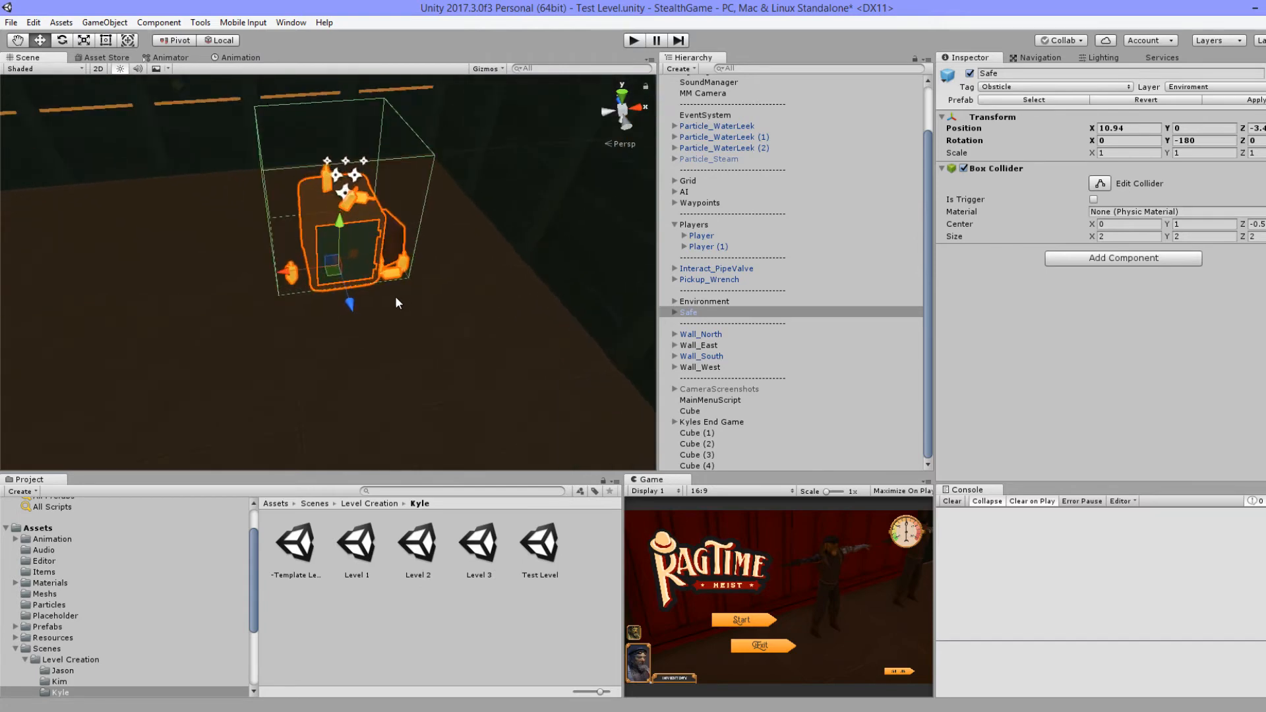
{"action": "left_click_drag", "start_coordinate": [394, 296], "coordinate": [350, 336], "text": "alt"}
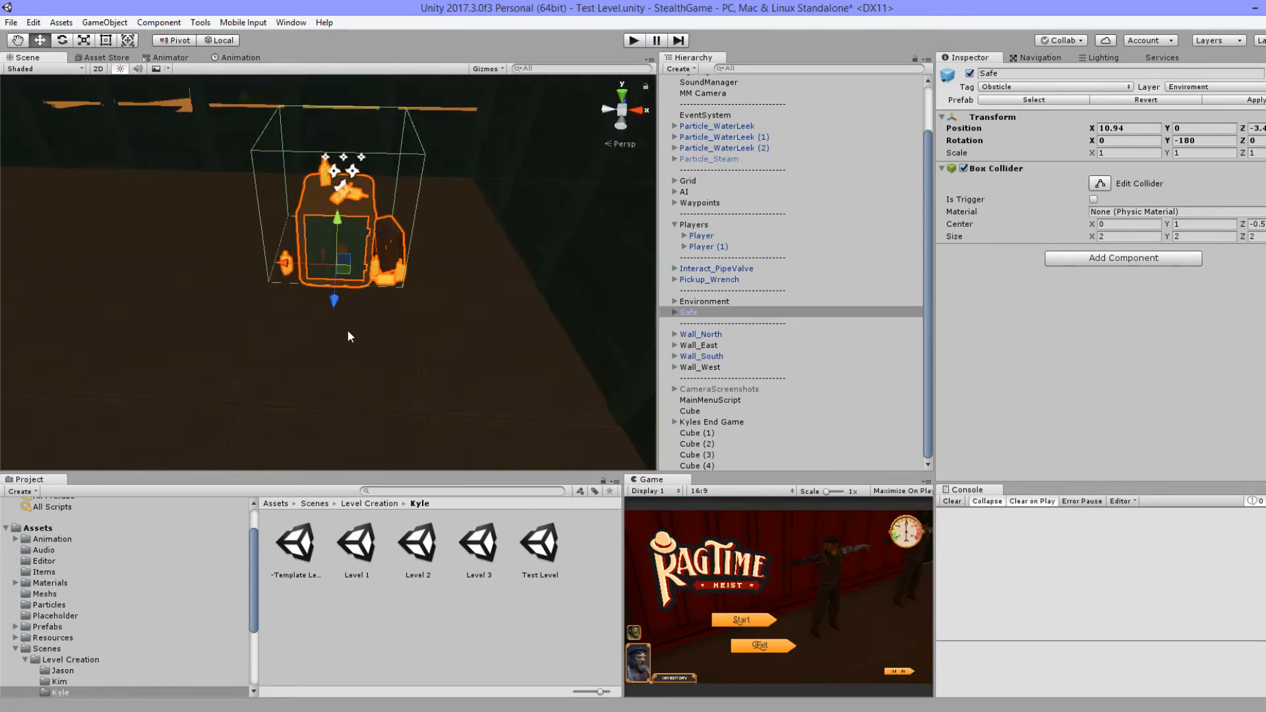
{"action": "key", "text": "e"}
{"action": "left_click_drag", "start_coordinate": [366, 290], "coordinate": [229, 321]}
Step: Try X positions 10.9 and 10.75 for the Safe and settle on 10.5
{"action": "left_click", "coordinate": [1127, 129]}
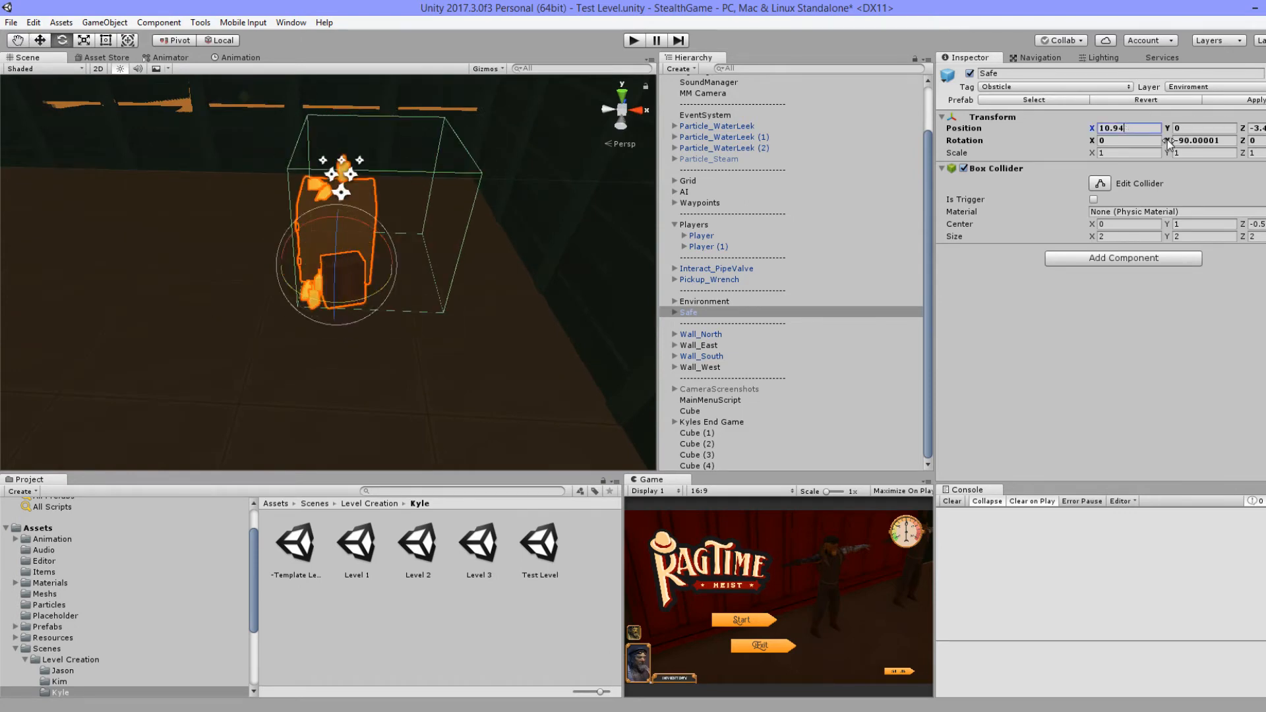
{"action": "key", "text": "BackSpace"}
{"action": "key", "text": "BackSpace"}
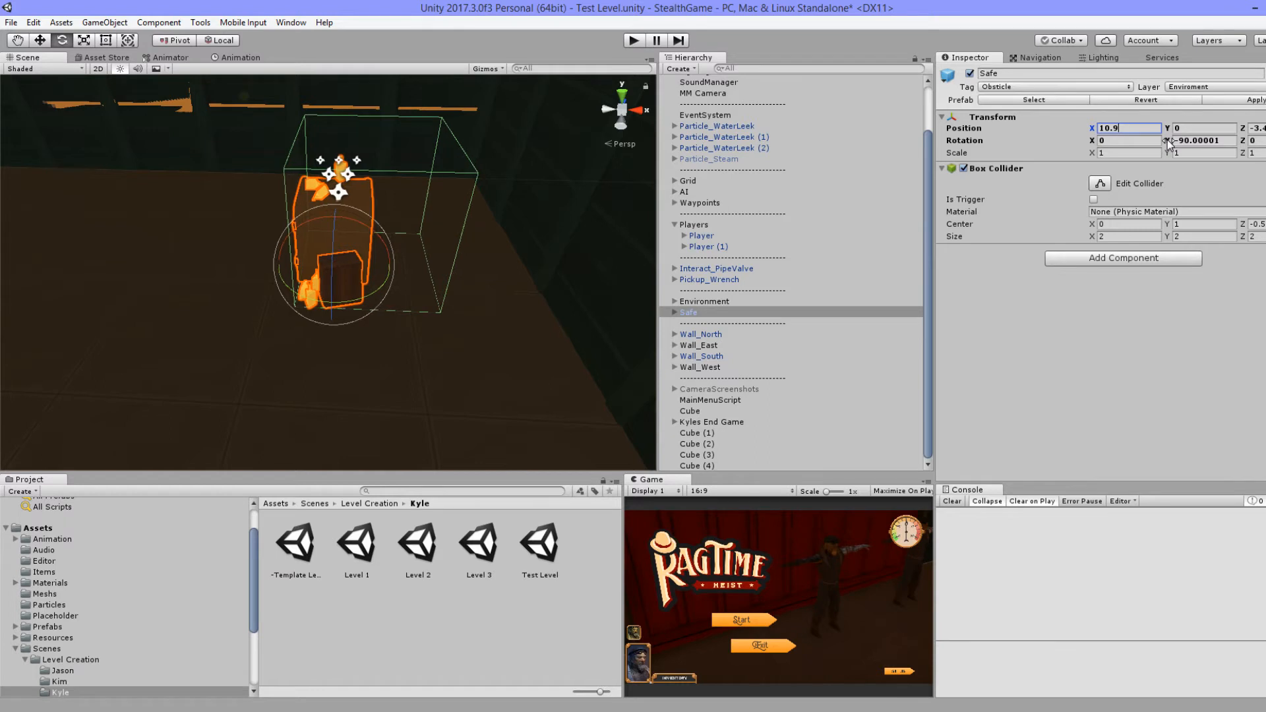
{"action": "type", "text": "75"}
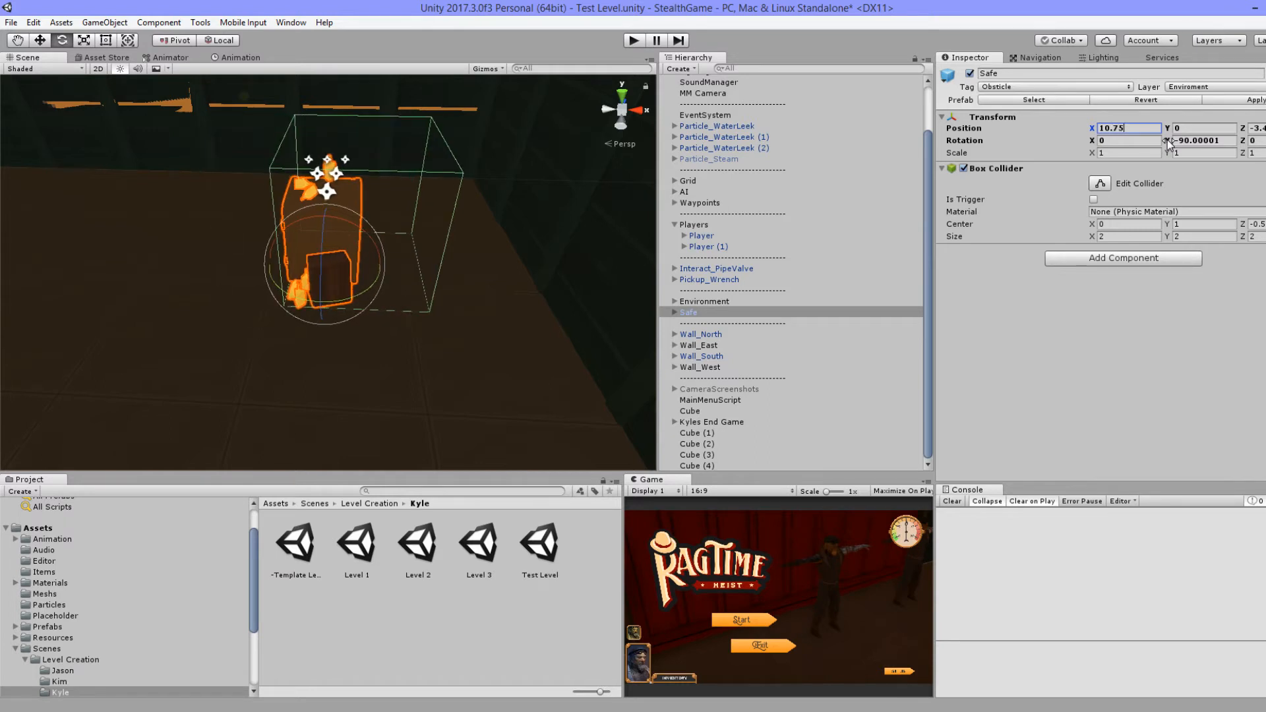
{"action": "key", "text": "BackSpace"}
{"action": "key", "text": "BackSpace"}
{"action": "type", "text": "5"}
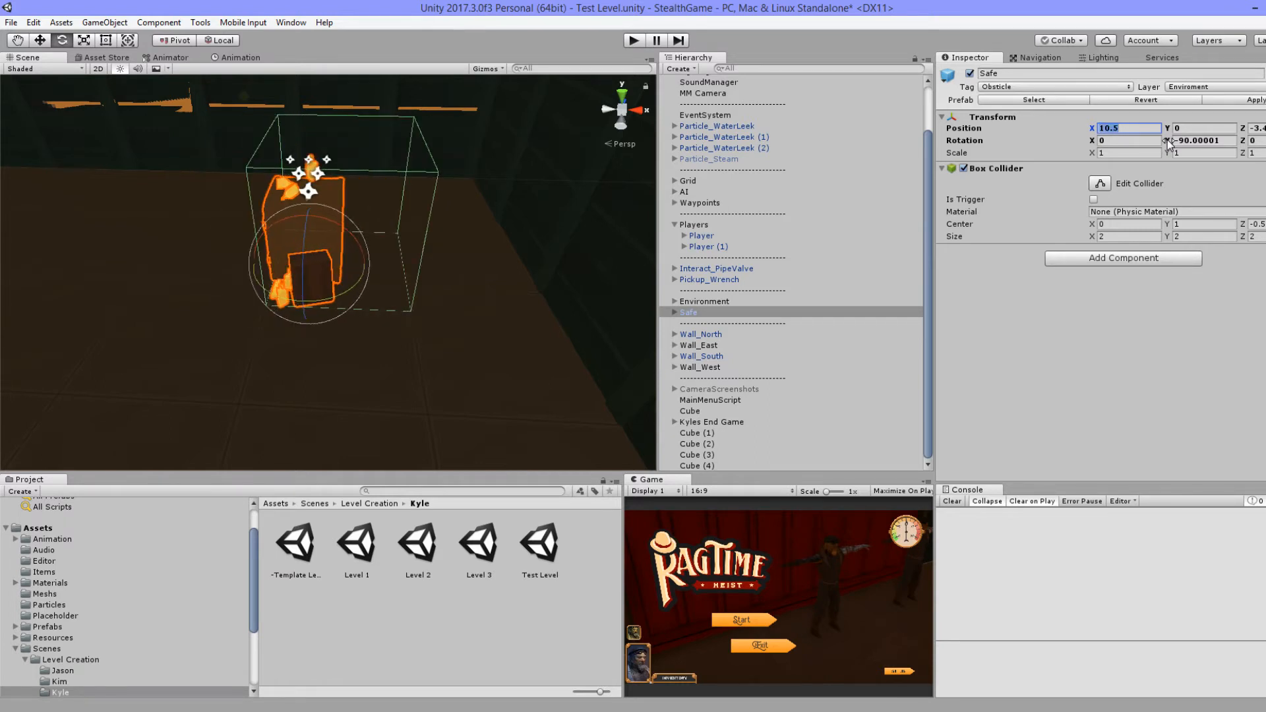
Step: Try Z positions -3.5, -4.5 and -4 for the Safe and settle on -5
{"action": "key", "text": "Tab"}
{"action": "key", "text": "Tab"}
{"action": "type", "text": "-3.5"}
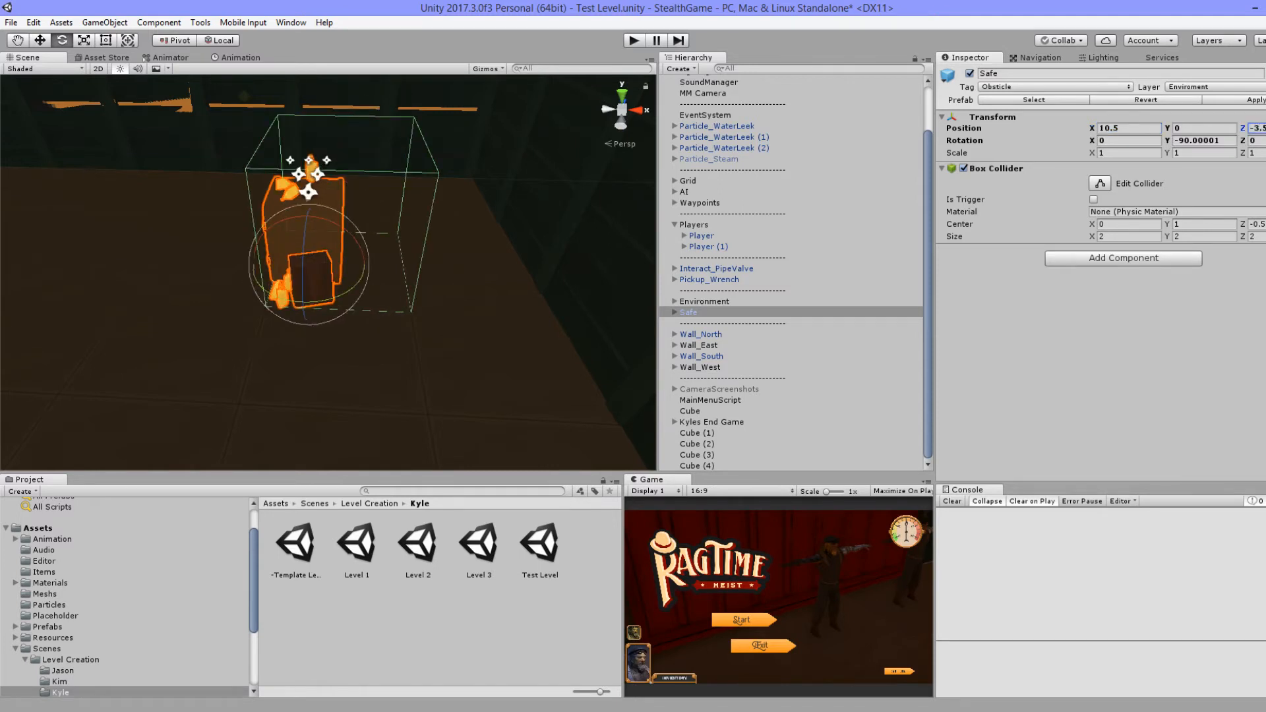
{"action": "key", "text": "BackSpace"}
{"action": "type", "text": "4"}
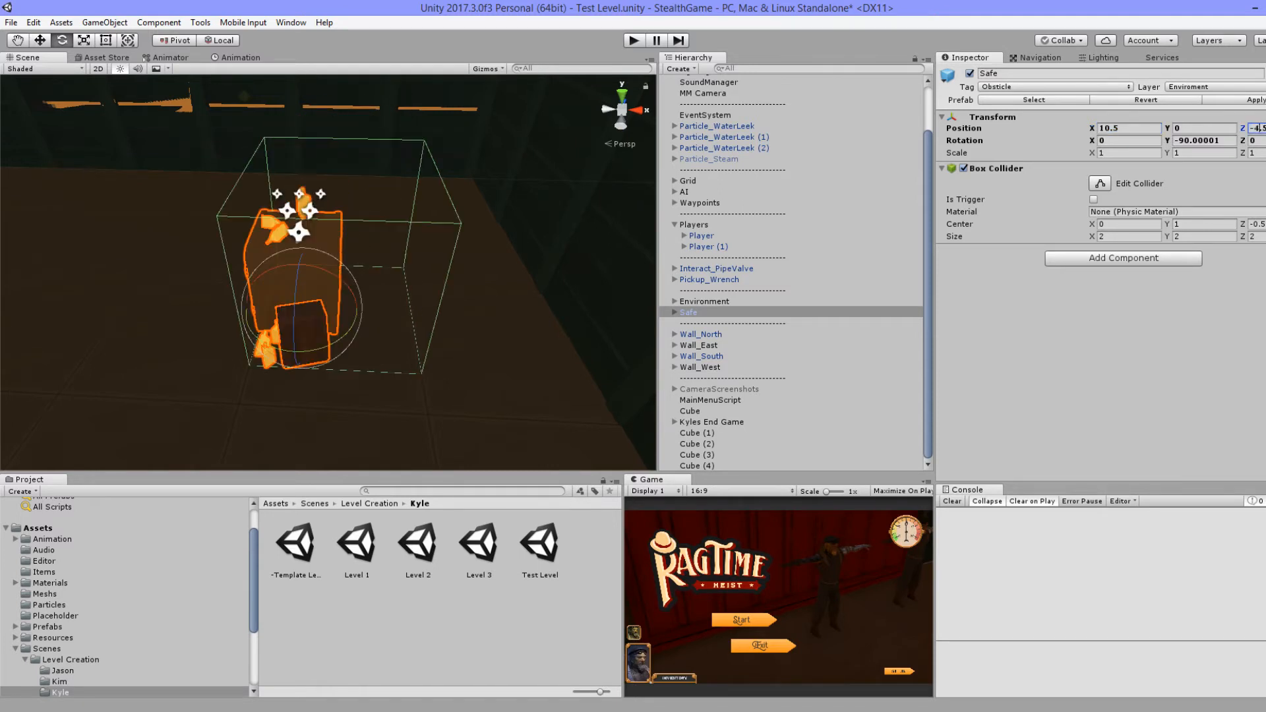
{"action": "key", "text": "Delete"}
{"action": "key", "text": "Delete"}
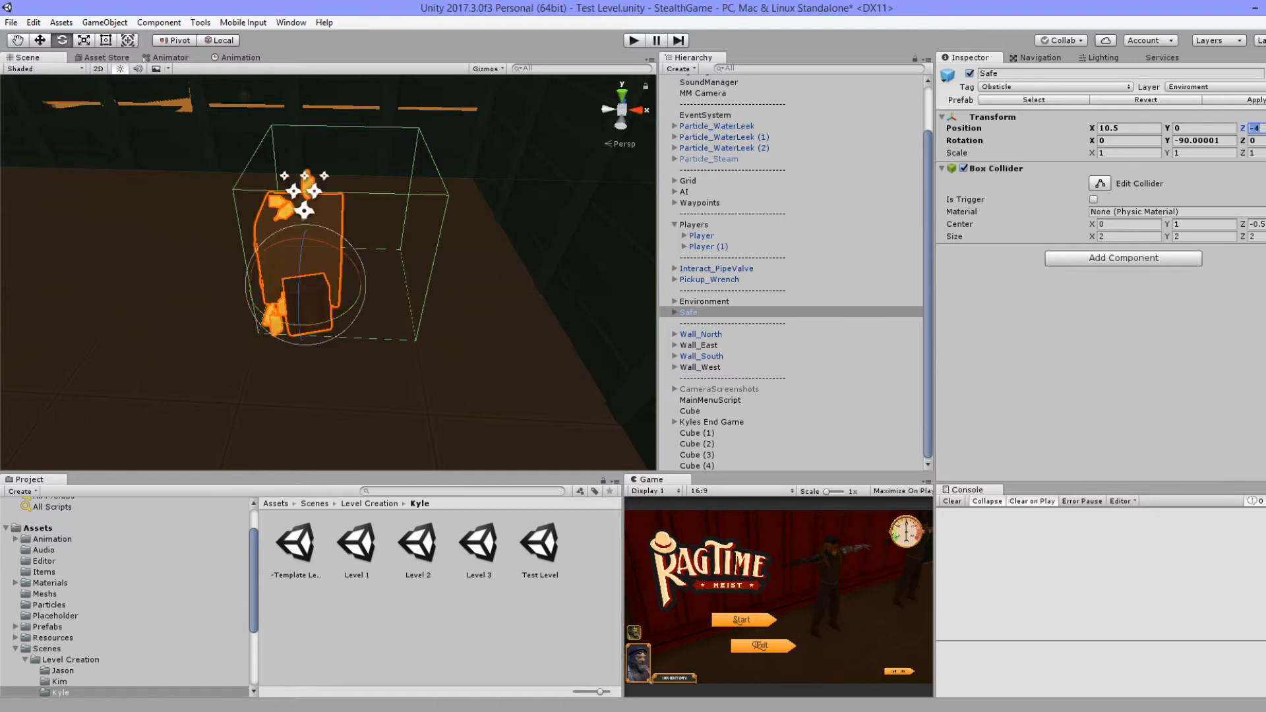
{"action": "type", "text": "-5"}
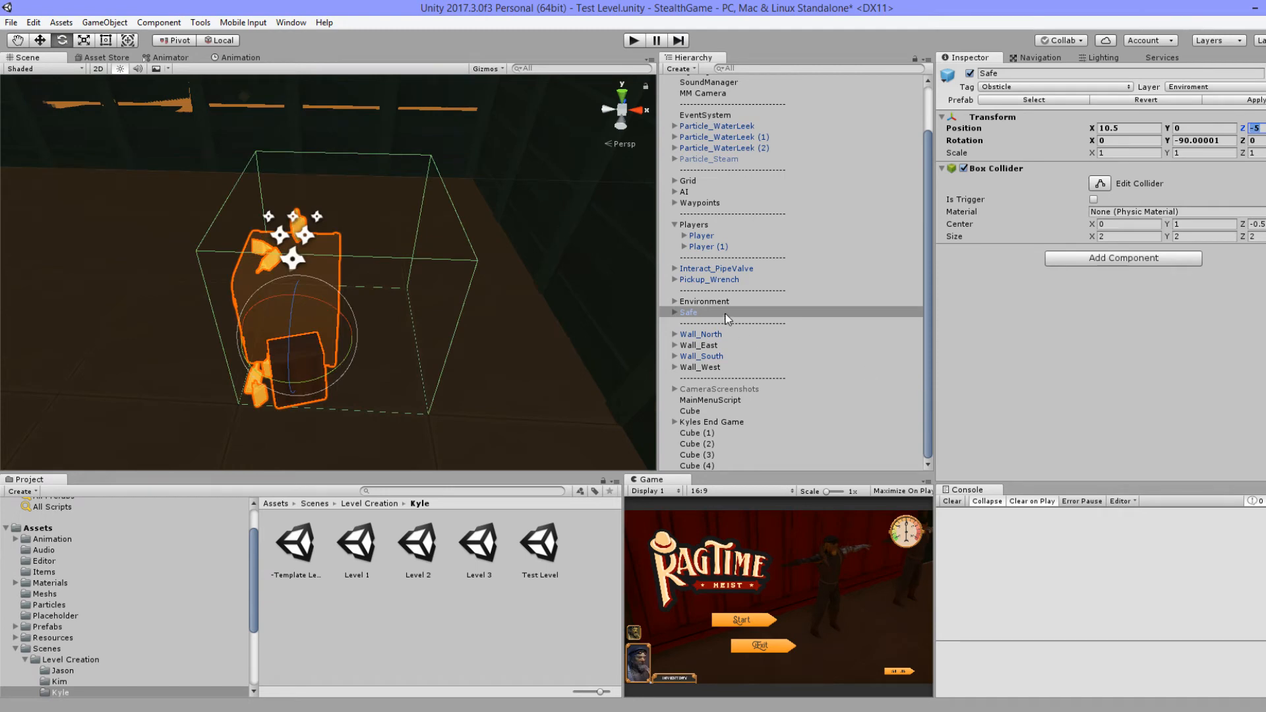
Step: Move the Safe towards the side wall to X 12.5 and check its placement in the room
{"action": "left_click", "coordinate": [725, 314]}
{"action": "left_click_drag", "start_coordinate": [406, 389], "coordinate": [609, 327], "text": "alt"}
{"action": "key", "text": "w"}
{"action": "left_click_drag", "start_coordinate": [516, 311], "coordinate": [367, 326], "text": "alt"}
{"action": "key", "text": "x"}
{"action": "key", "text": "x"}
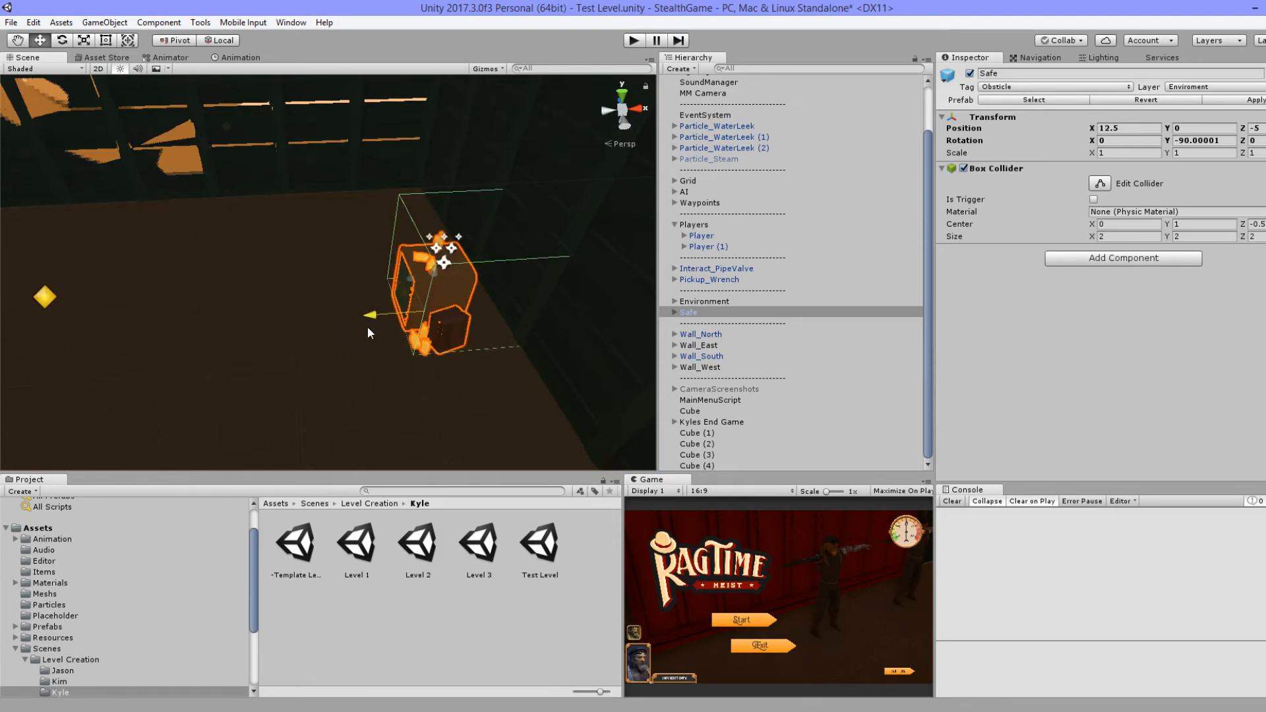
{"action": "scroll", "coordinate": [347, 377], "scroll_direction": "down", "scroll_amount": 4}
{"action": "scroll", "coordinate": [346, 375], "scroll_direction": "down", "scroll_amount": 3}
{"action": "left_click_drag", "start_coordinate": [345, 374], "coordinate": [482, 333], "text": "alt"}
{"action": "key", "text": "f"}
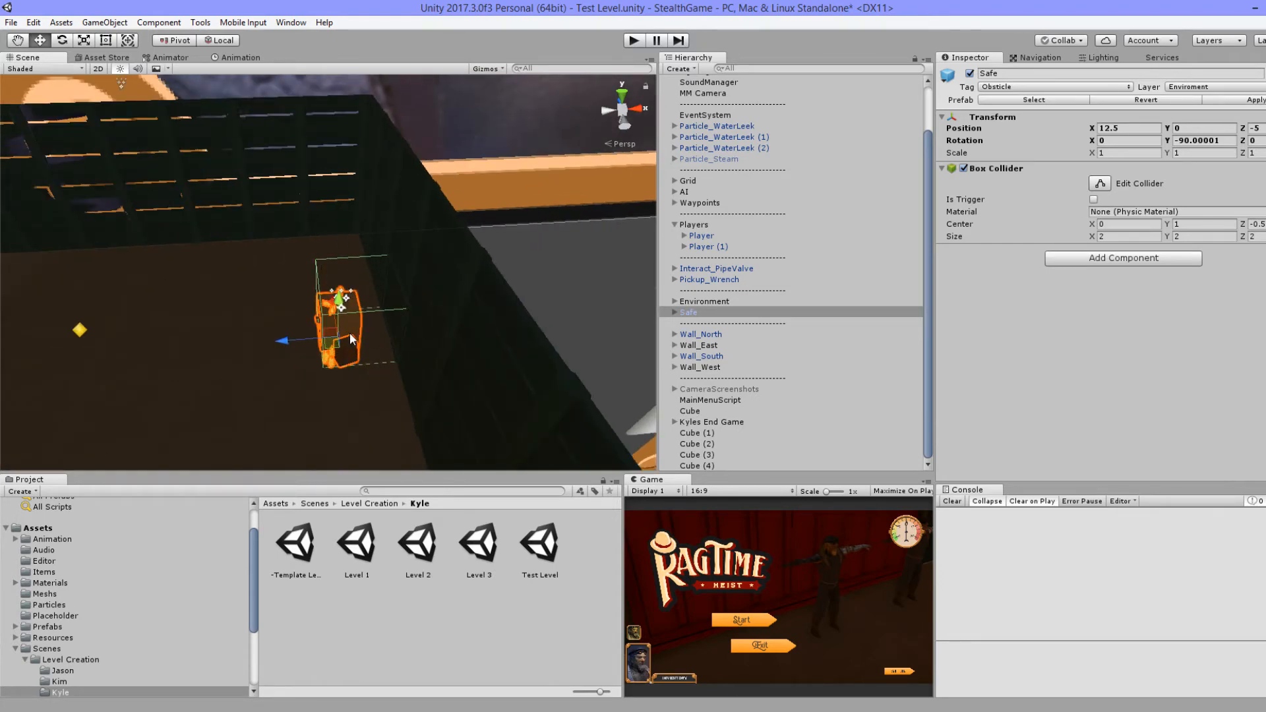
Step: Duplicate a cube from the L-shaped block four times and place the copies as two pairs, one on each side of the Safe
{"action": "left_click_drag", "start_coordinate": [336, 271], "coordinate": [316, 301], "text": "alt"}
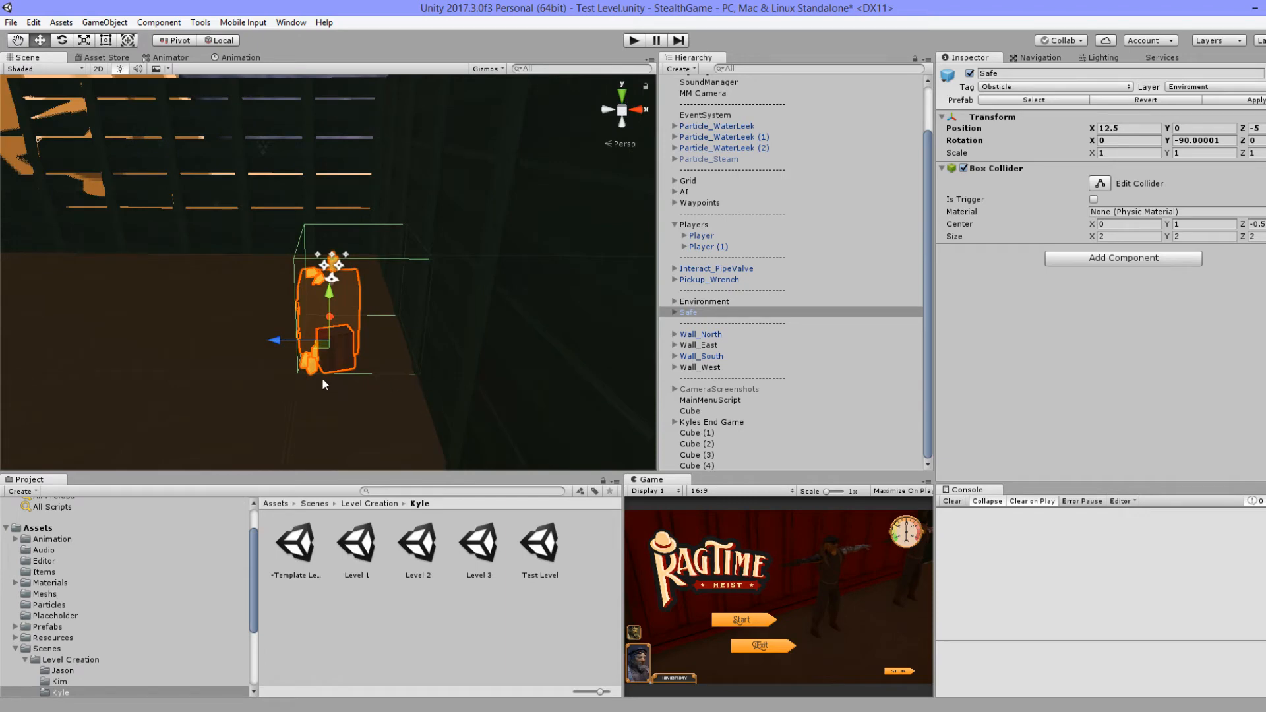
{"action": "scroll", "coordinate": [305, 398], "scroll_direction": "down", "scroll_amount": 5}
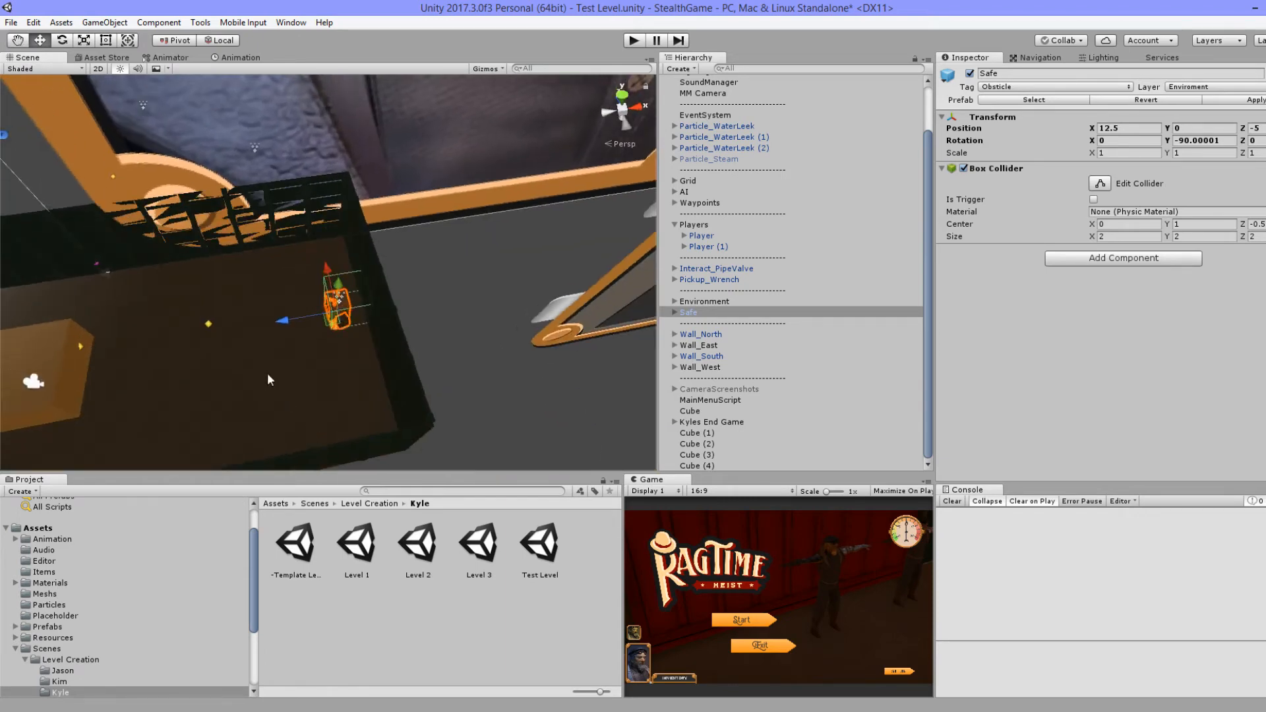
{"action": "left_click_drag", "start_coordinate": [268, 379], "coordinate": [421, 271], "text": "alt"}
{"action": "left_click", "coordinate": [433, 323]}
{"action": "left_click_drag", "start_coordinate": [432, 323], "coordinate": [554, 184], "text": "alt"}
{"action": "left_click", "coordinate": [283, 282]}
{"action": "key", "text": "ctrl+d"}
{"action": "key", "text": "ctrl+d"}
{"action": "key", "text": "ctrl+d"}
{"action": "key", "text": "ctrl+d"}
Step: Lower the inner cube of the corner pair beside the Safe to Y 0 to form a half-height step
{"action": "left_click", "coordinate": [520, 294]}
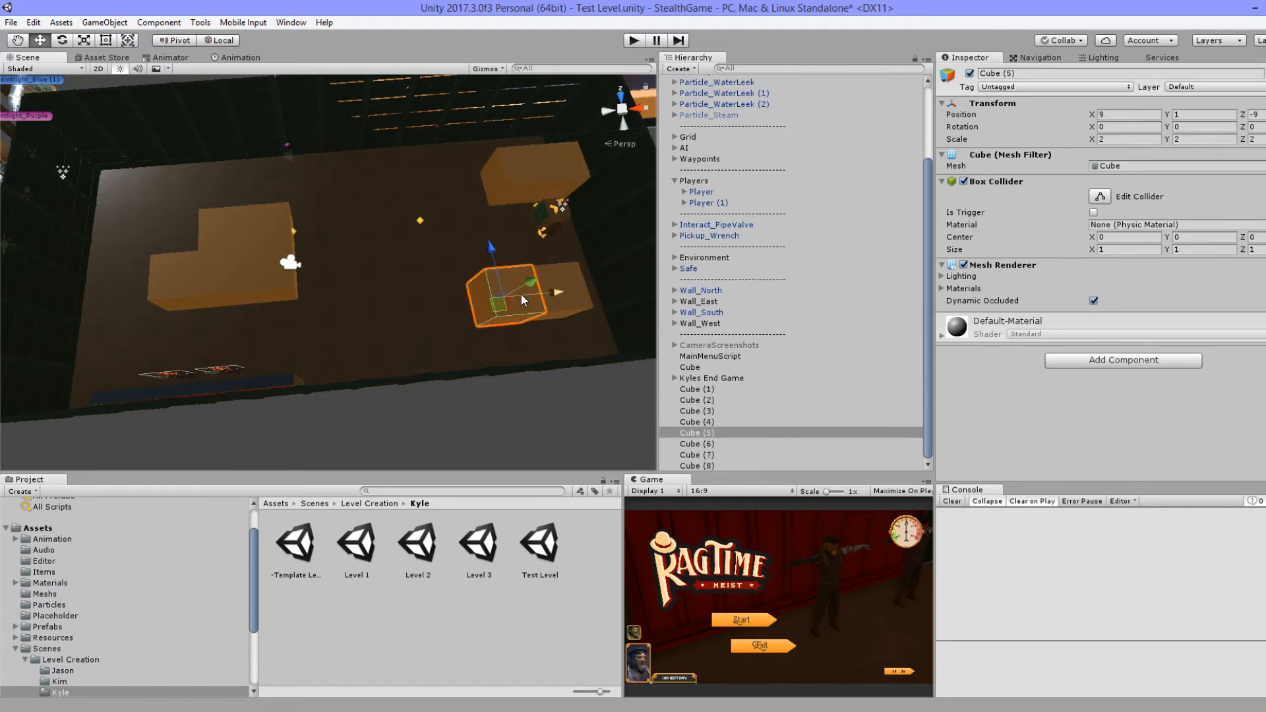
{"action": "key", "text": "f"}
{"action": "left_click_drag", "start_coordinate": [481, 312], "coordinate": [480, 213], "text": "alt"}
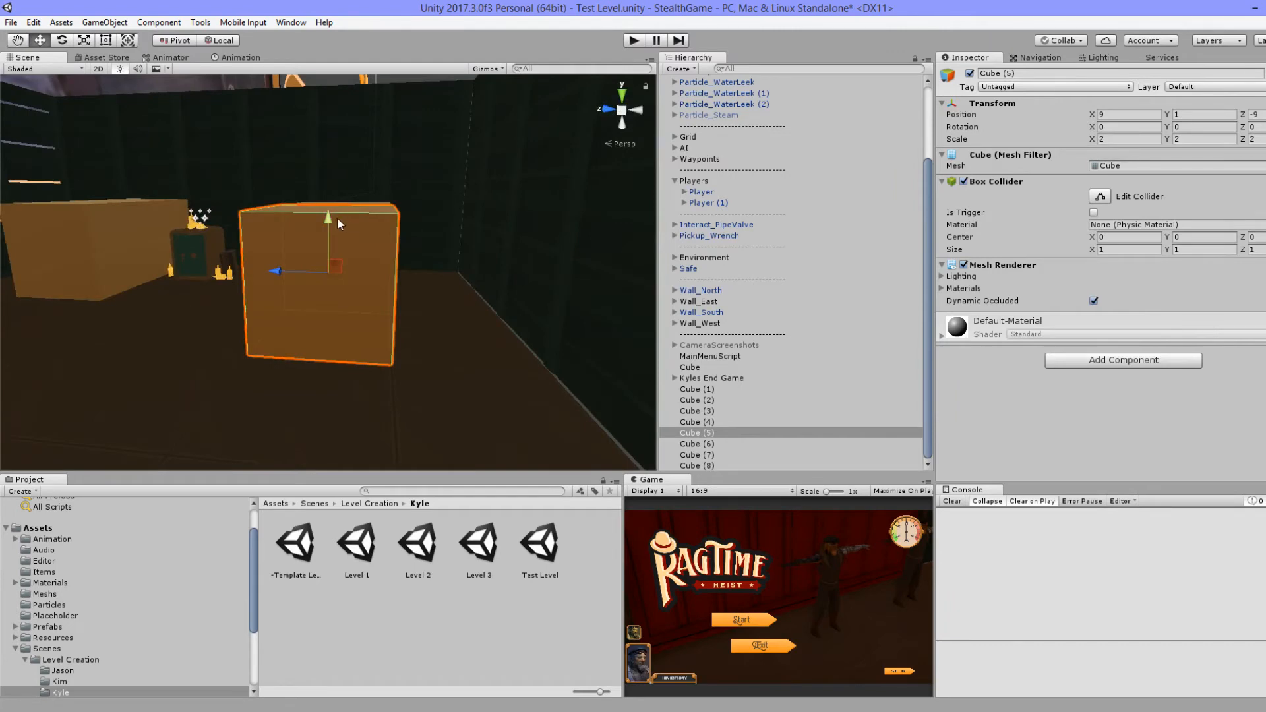
{"action": "left_click_drag", "start_coordinate": [337, 216], "coordinate": [331, 250]}
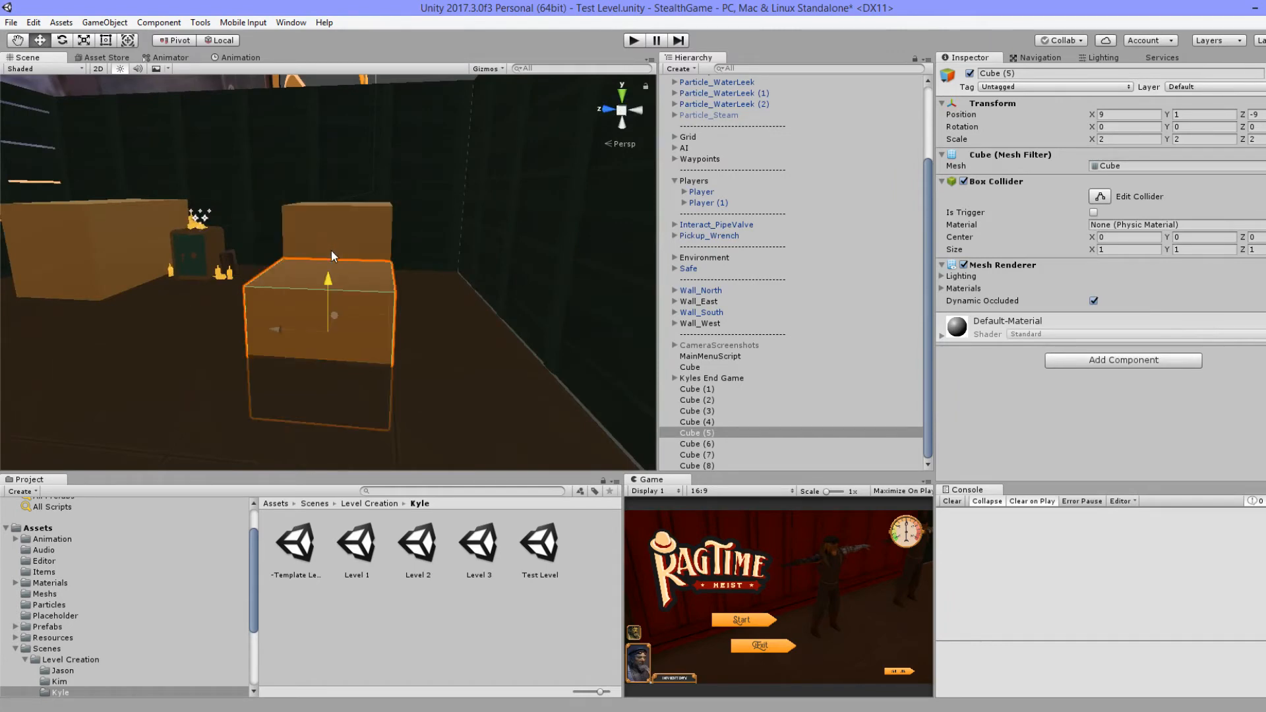
{"action": "left_click_drag", "start_coordinate": [392, 278], "coordinate": [399, 360], "text": "alt"}
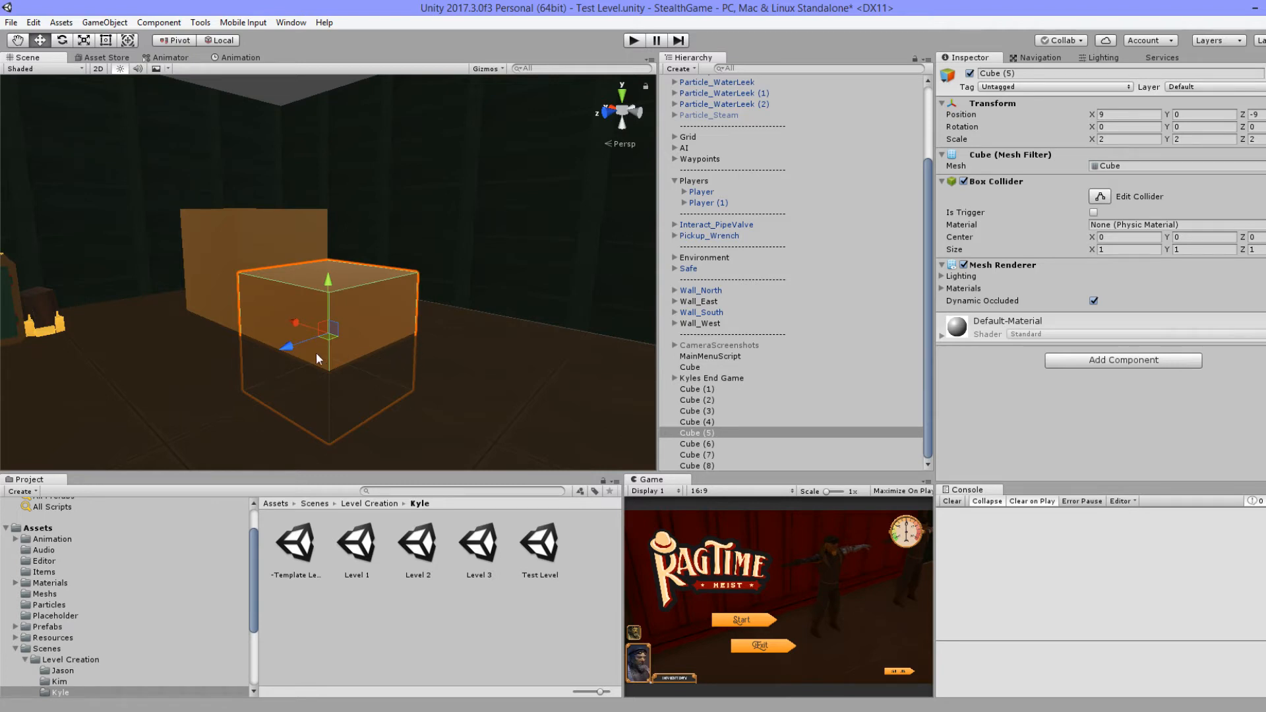
{"action": "left_click_drag", "start_coordinate": [315, 352], "coordinate": [405, 354], "text": "alt"}
{"action": "scroll", "coordinate": [397, 151], "scroll_direction": "down", "scroll_amount": 5}
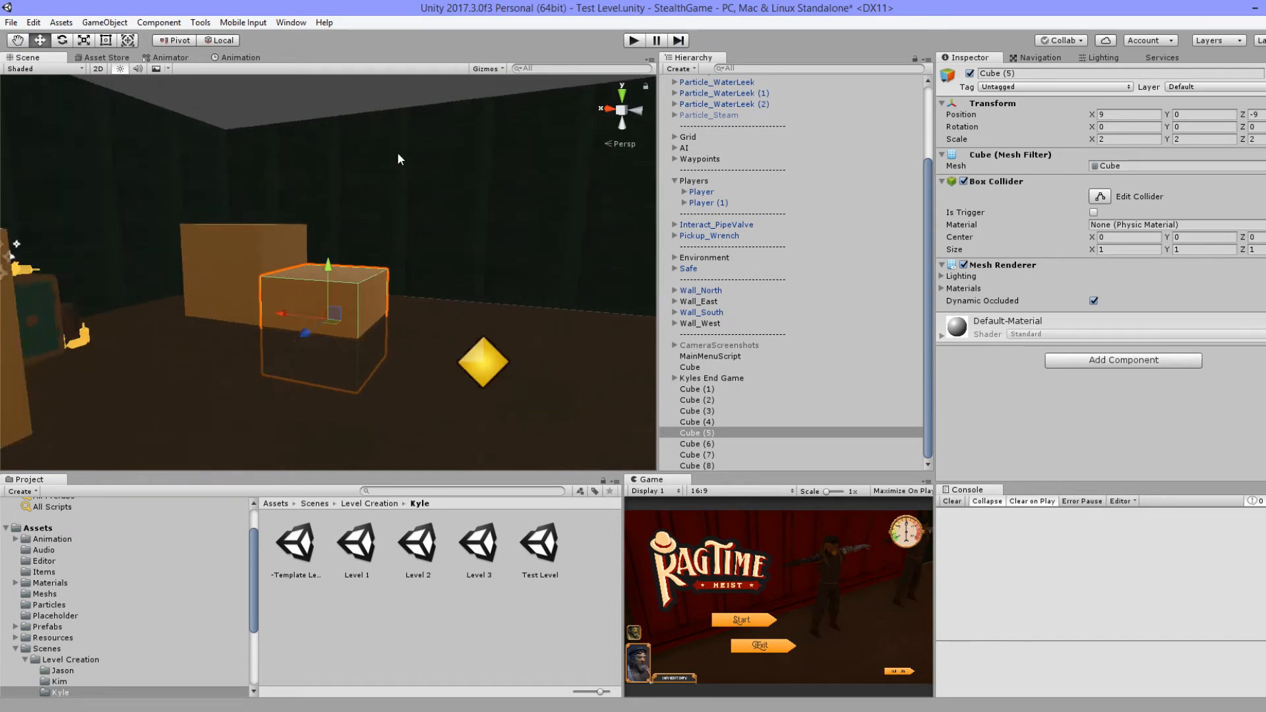
{"action": "left_click", "coordinate": [369, 100]}
{"action": "scroll", "coordinate": [368, 161], "scroll_direction": "up", "scroll_amount": 5}
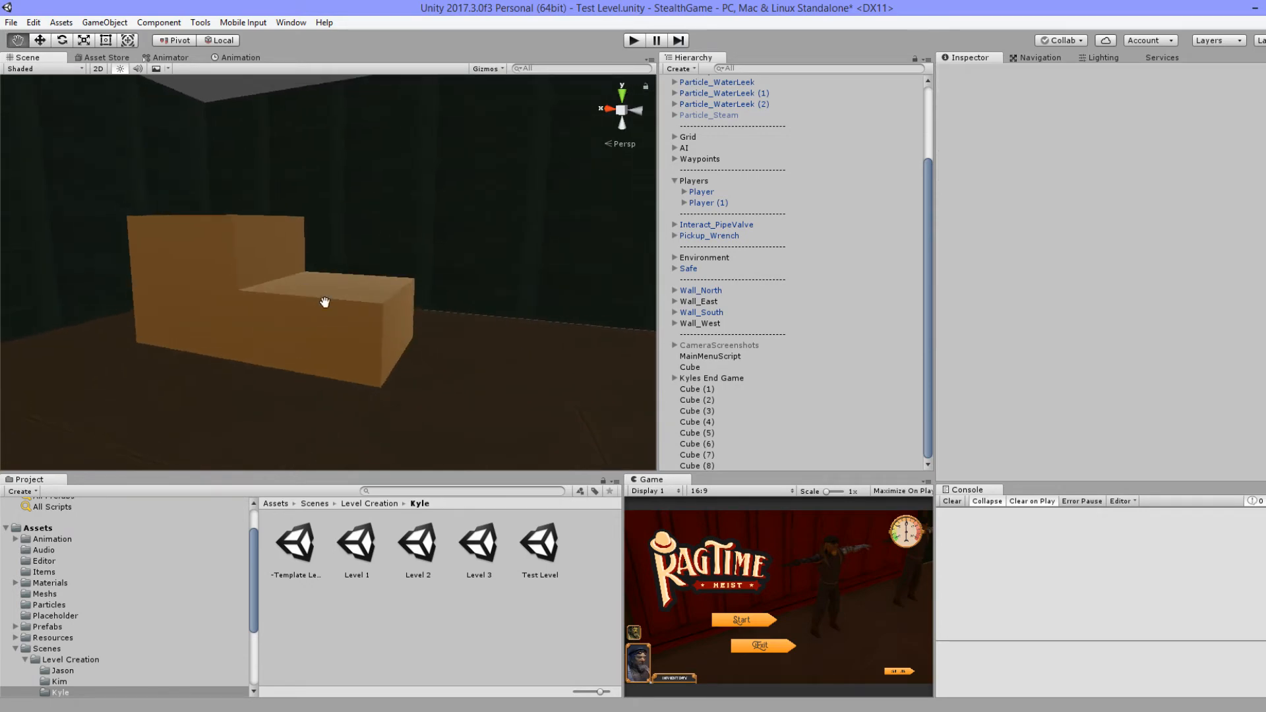
{"action": "middle_click_drag", "start_coordinate": [325, 299], "coordinate": [349, 312]}
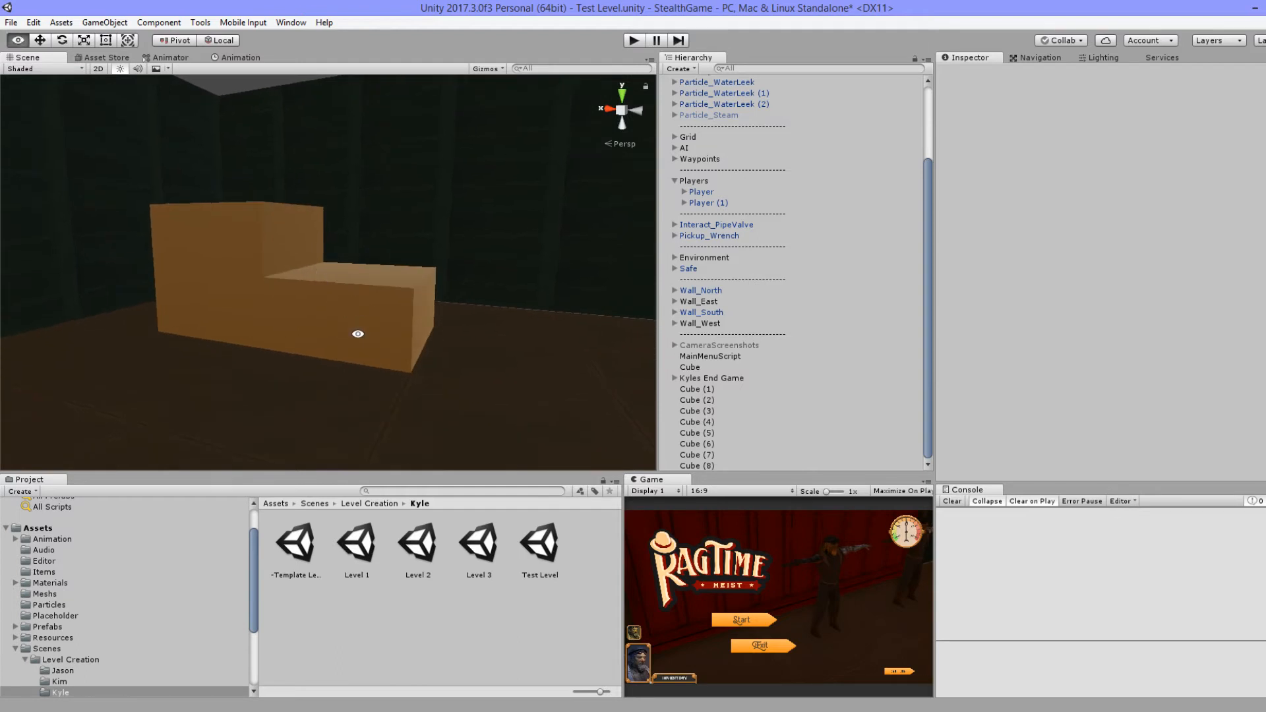
Step: Find the floor tile beneath the full-height cube of the stepped pair and raise its NavNode to Y 2
{"action": "left_click_drag", "start_coordinate": [390, 314], "coordinate": [279, 363], "text": "alt"}
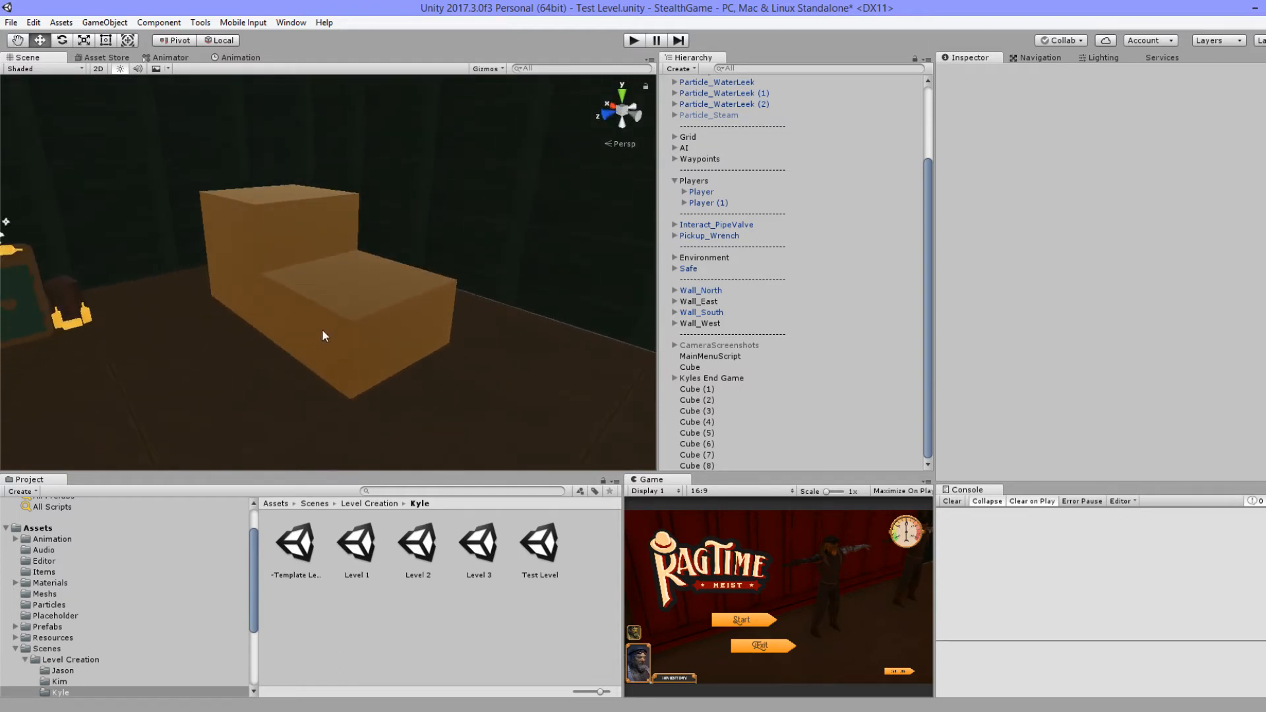
{"action": "mouse_move", "coordinate": [288, 381]}
{"action": "left_mouse_down", "text": "alt"}
{"action": "mouse_move", "coordinate": [409, 274]}
{"action": "mouse_move", "coordinate": [428, 147]}
{"action": "mouse_move", "coordinate": [230, 417]}
{"action": "left_mouse_up", "text": "alt"}
{"action": "left_click", "coordinate": [229, 417]}
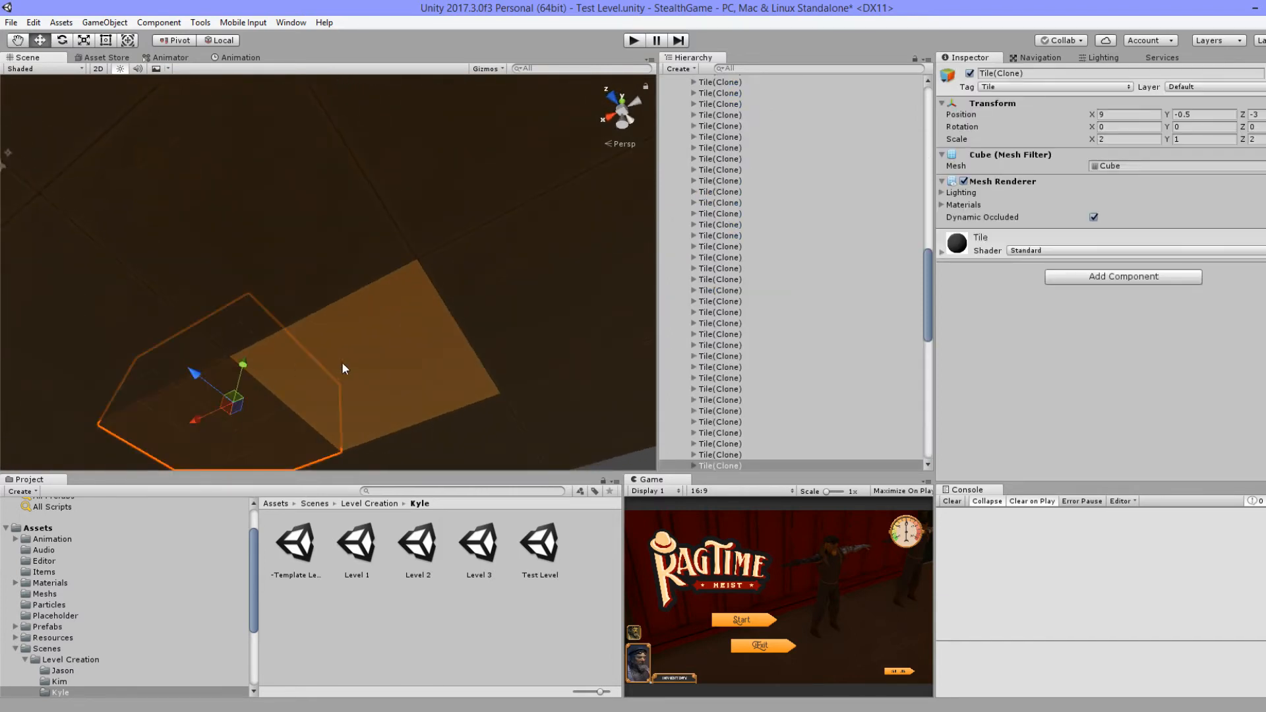
{"action": "mouse_move", "coordinate": [341, 361]}
{"action": "left_mouse_down", "text": "alt"}
{"action": "mouse_move", "coordinate": [362, 452]}
{"action": "mouse_move", "coordinate": [453, 501]}
{"action": "mouse_move", "coordinate": [476, 495]}
{"action": "left_mouse_up", "text": "alt"}
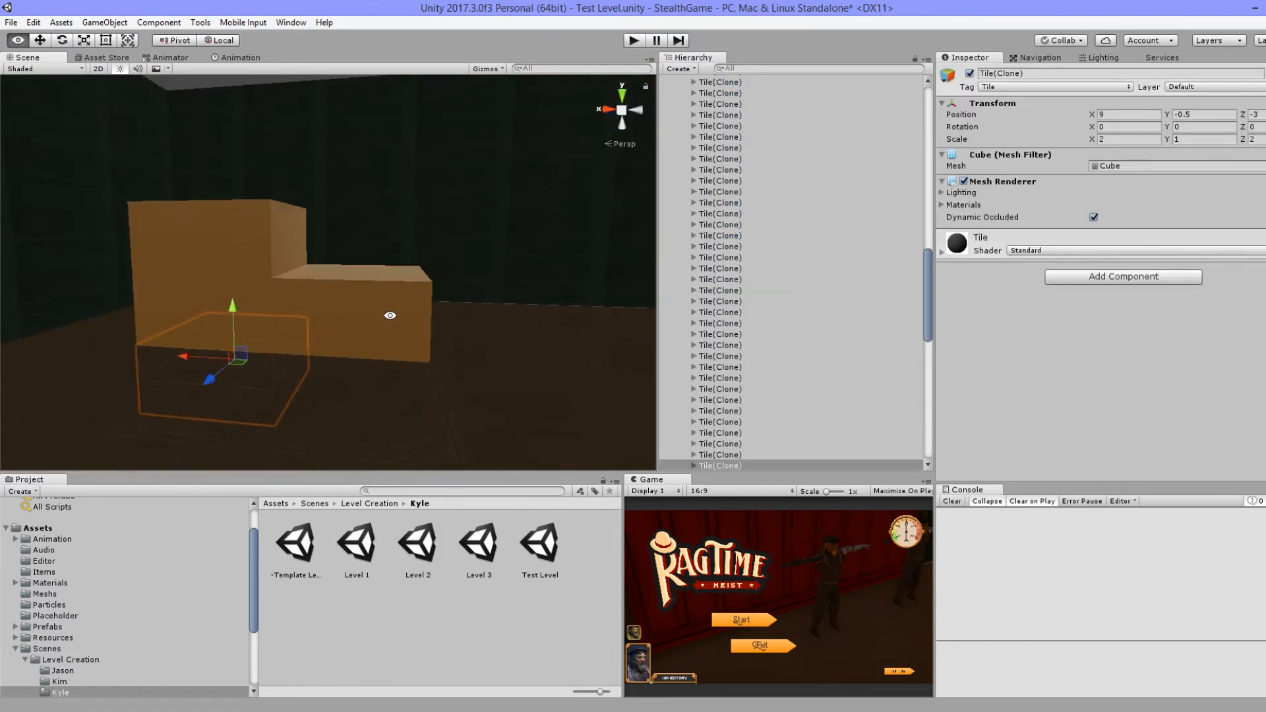
{"action": "left_click_drag", "start_coordinate": [390, 315], "coordinate": [519, 347], "text": "alt"}
{"action": "scroll", "coordinate": [733, 376], "scroll_direction": "down", "scroll_amount": 3}
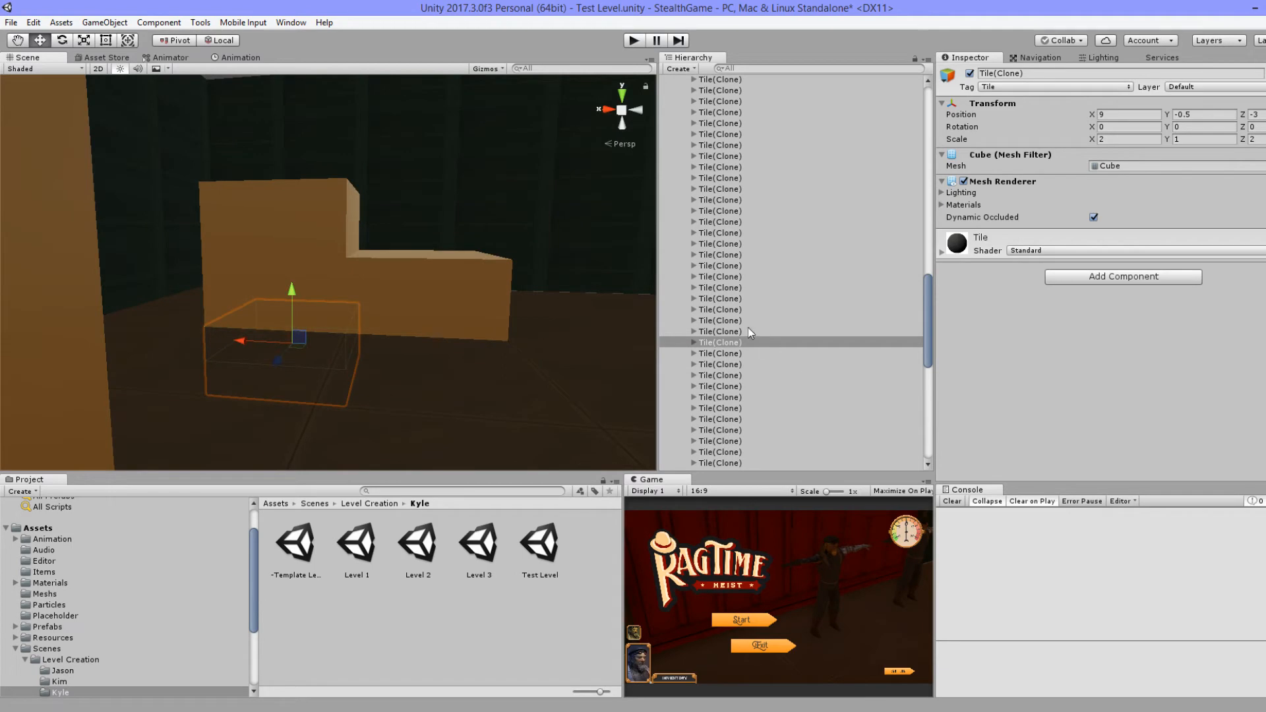
{"action": "left_click", "coordinate": [693, 344]}
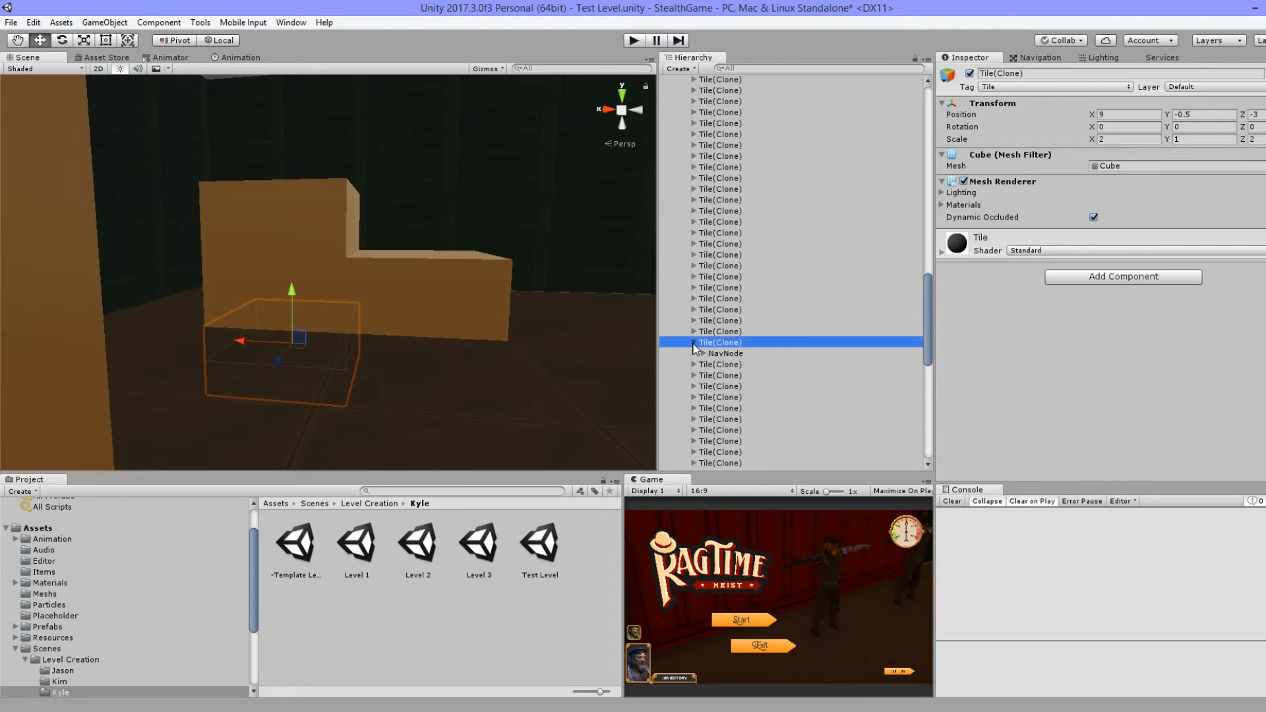
{"action": "left_click", "coordinate": [731, 354]}
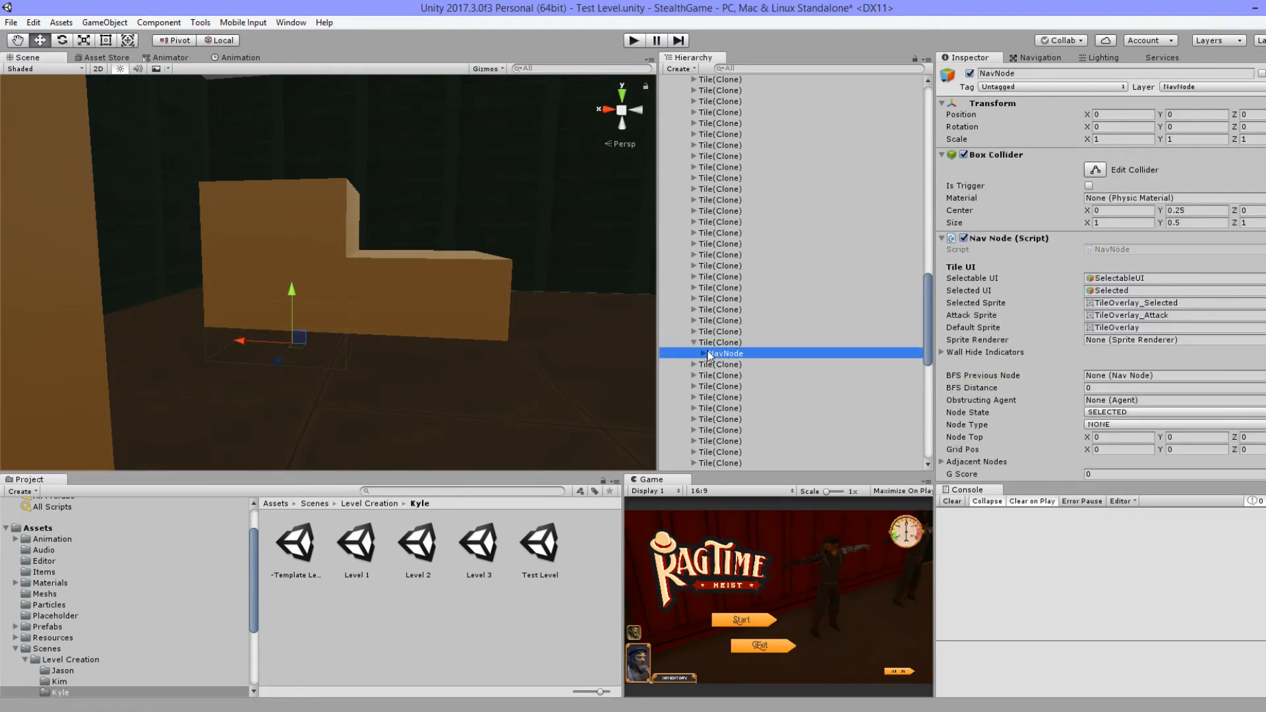
{"action": "left_click_drag", "start_coordinate": [295, 293], "coordinate": [354, 180]}
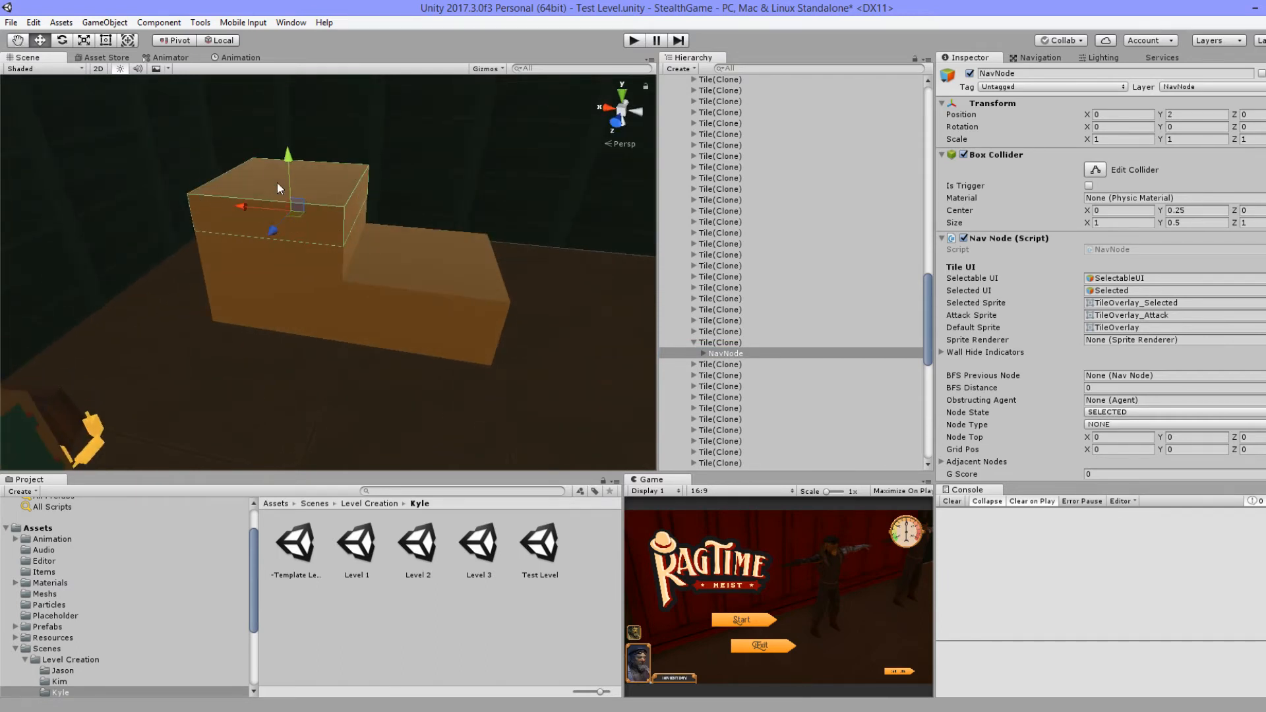
Step: Find the floor tile beneath the half-height cube and raise its NavNode to Y 1
{"action": "left_click_drag", "start_coordinate": [427, 353], "coordinate": [391, 251], "text": "alt"}
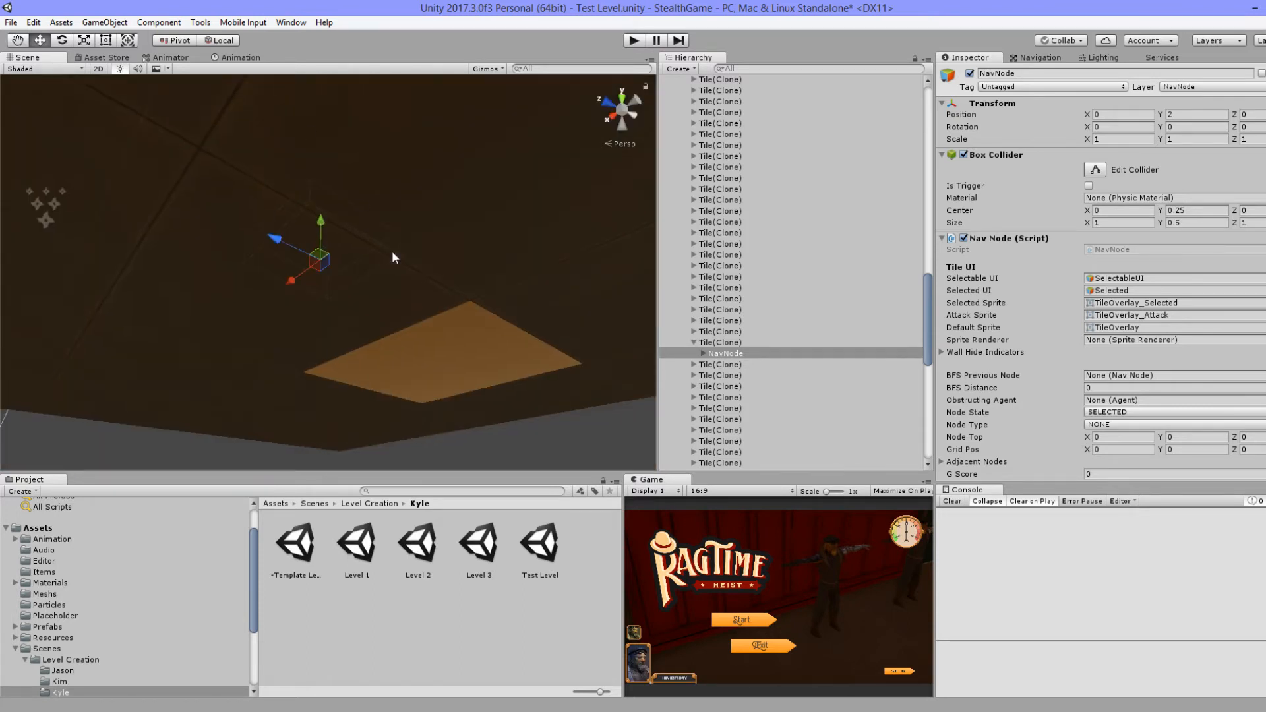
{"action": "left_click", "coordinate": [437, 334]}
{"action": "left_click_drag", "start_coordinate": [437, 334], "coordinate": [505, 475], "text": "alt"}
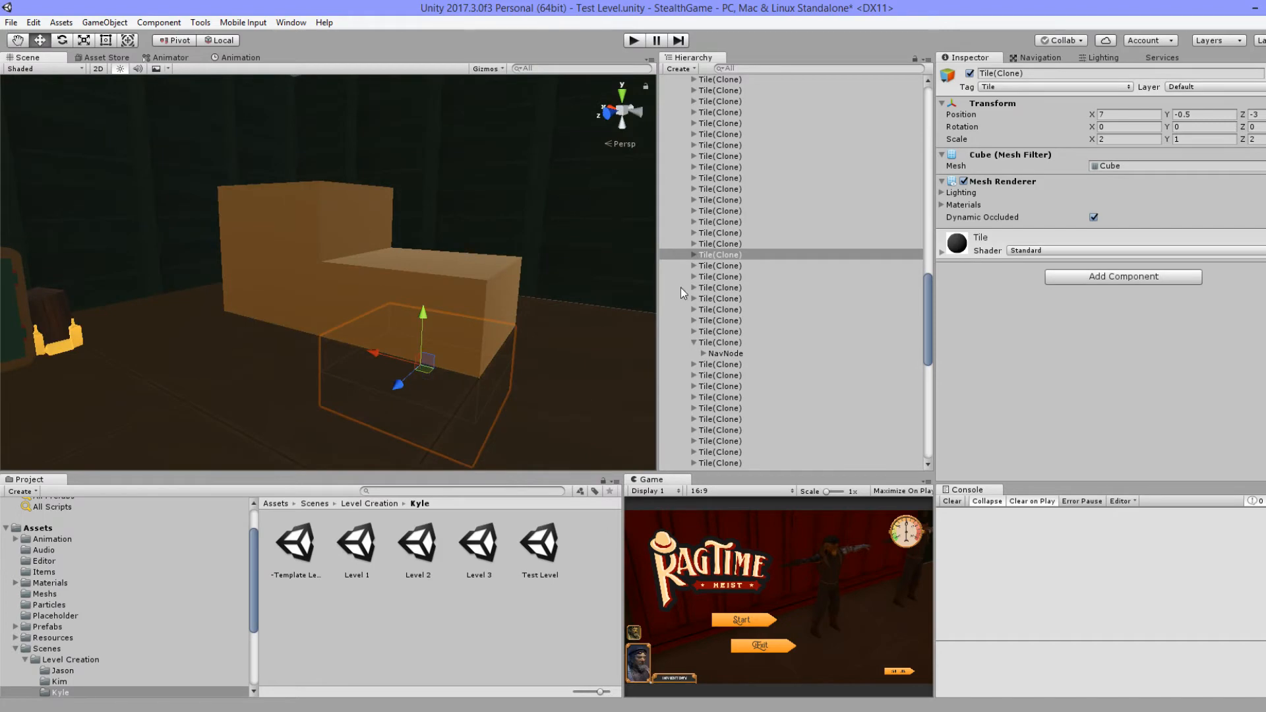
{"action": "left_click", "coordinate": [694, 255]}
{"action": "left_click", "coordinate": [725, 266]}
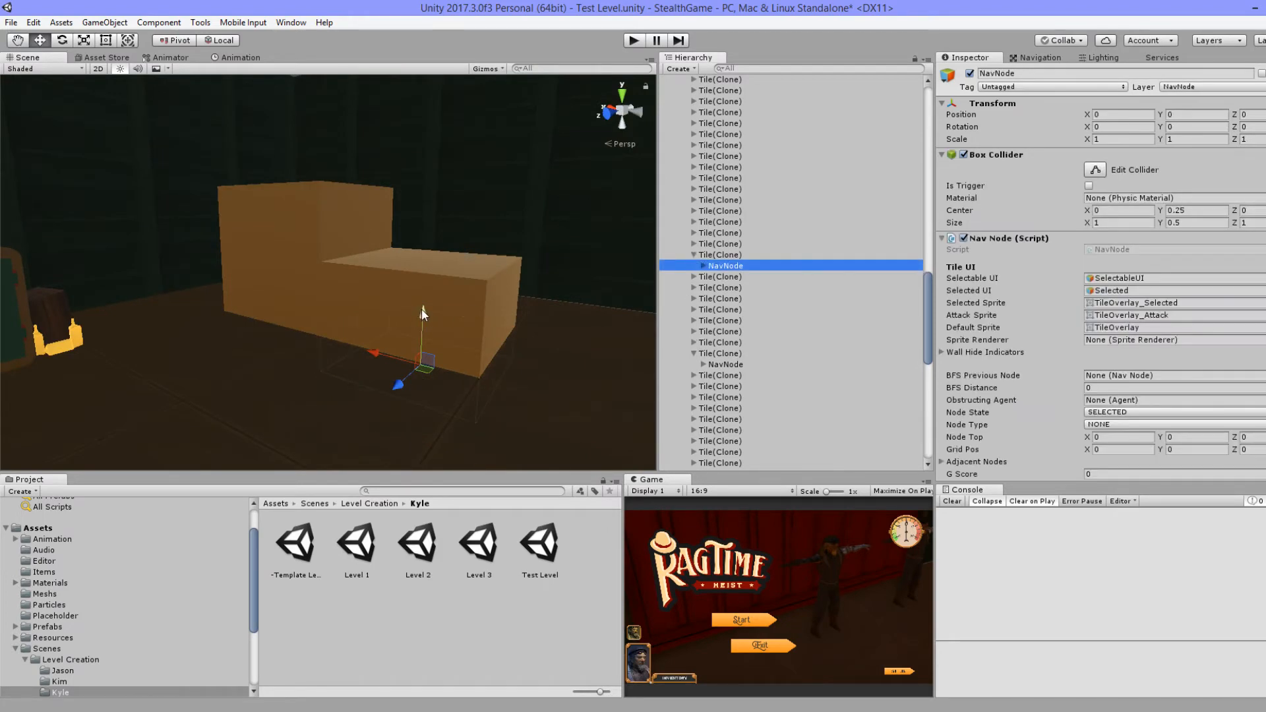
{"action": "left_click_drag", "start_coordinate": [421, 308], "coordinate": [449, 385], "text": "ctrl"}
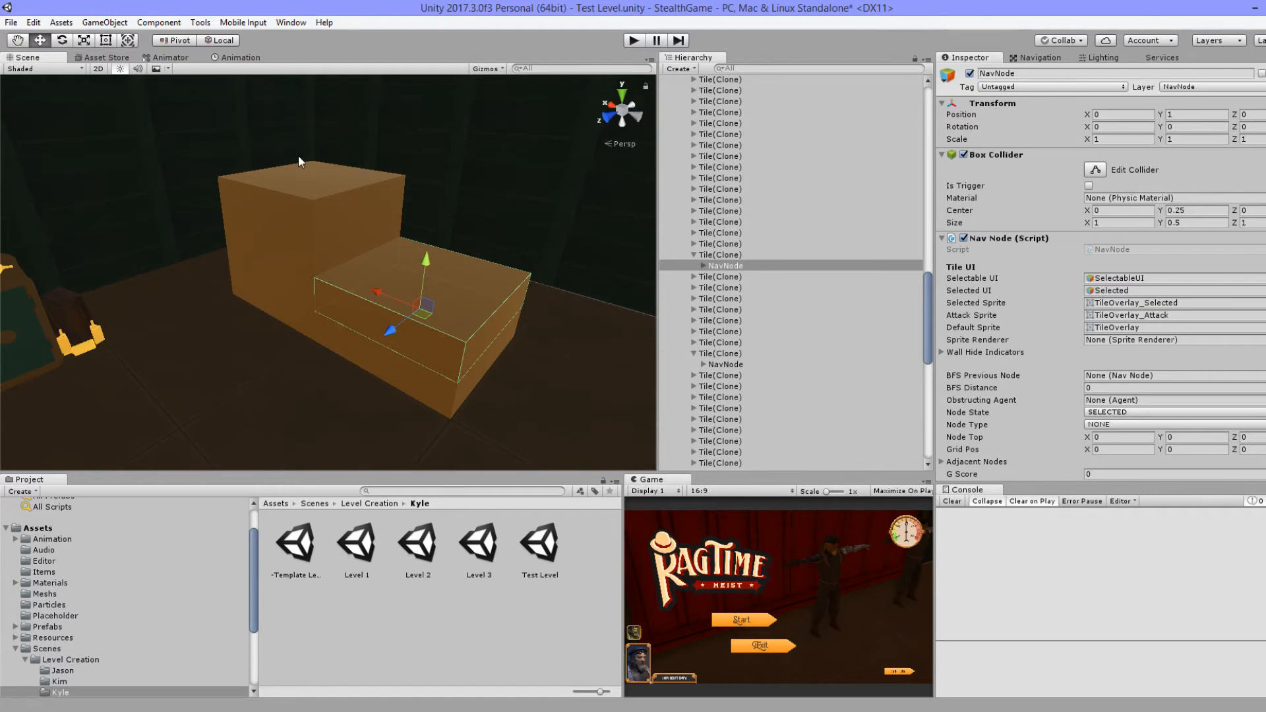
{"action": "scroll", "coordinate": [413, 308], "scroll_direction": "down", "scroll_amount": 10}
{"action": "left_click_drag", "start_coordinate": [414, 308], "coordinate": [437, 330], "text": "alt"}
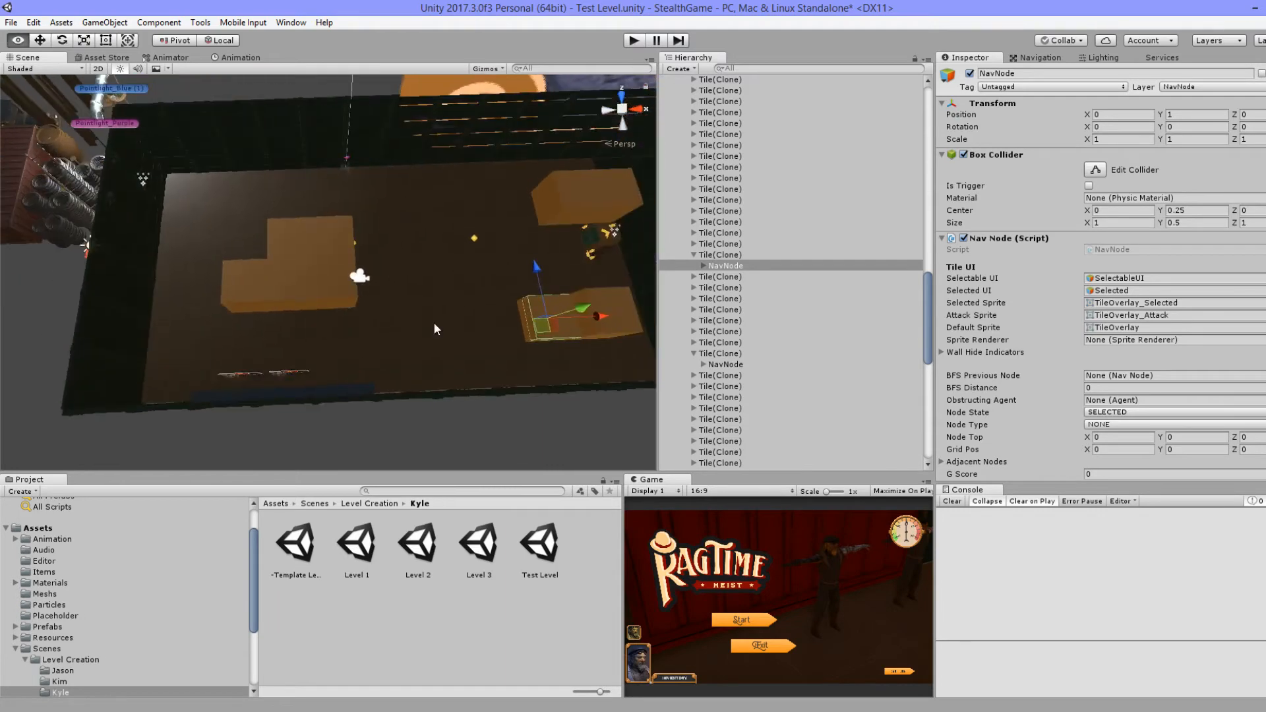
Step: Collapse both edited tiles and fold the whole tile list back into the Grid object
{"action": "left_click", "coordinate": [754, 267]}
{"action": "key", "text": "Left"}
{"action": "key", "text": "Left"}
{"action": "left_click", "coordinate": [739, 351]}
{"action": "key", "text": "Left"}
{"action": "key", "text": "Left"}
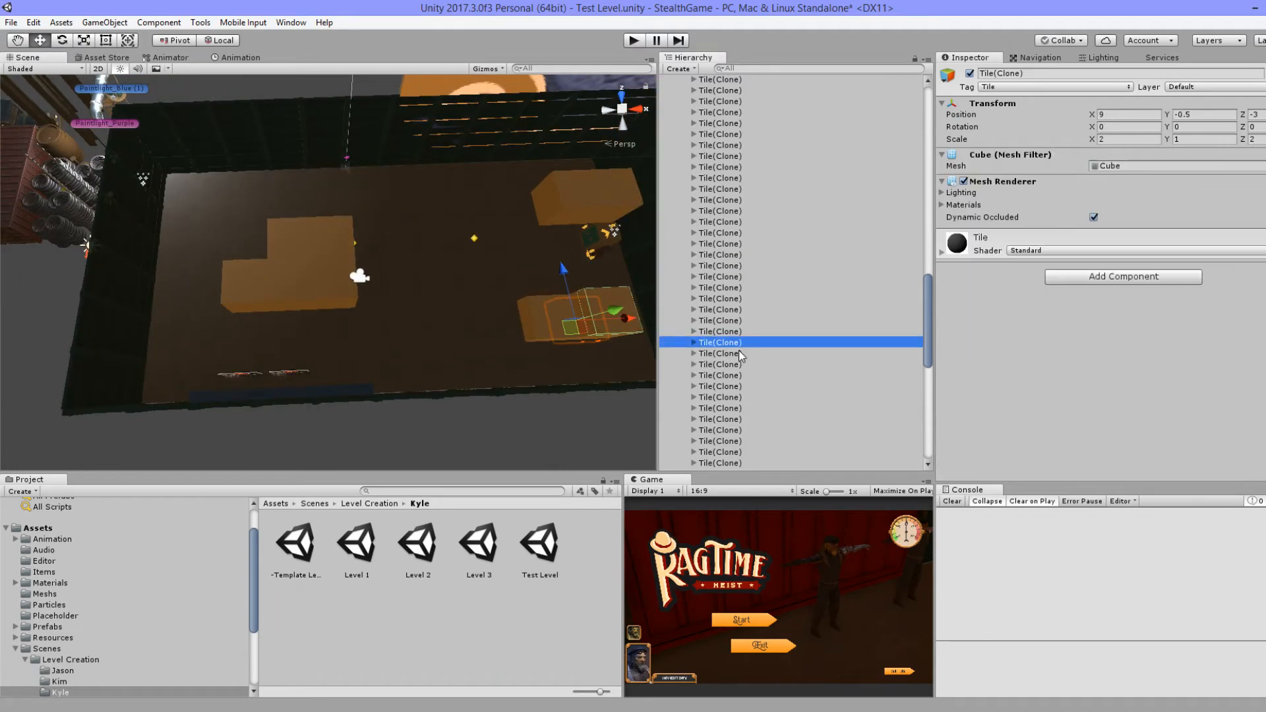
{"action": "left_click", "coordinate": [752, 361]}
{"action": "key", "text": "Left"}
{"action": "key", "text": "Left"}
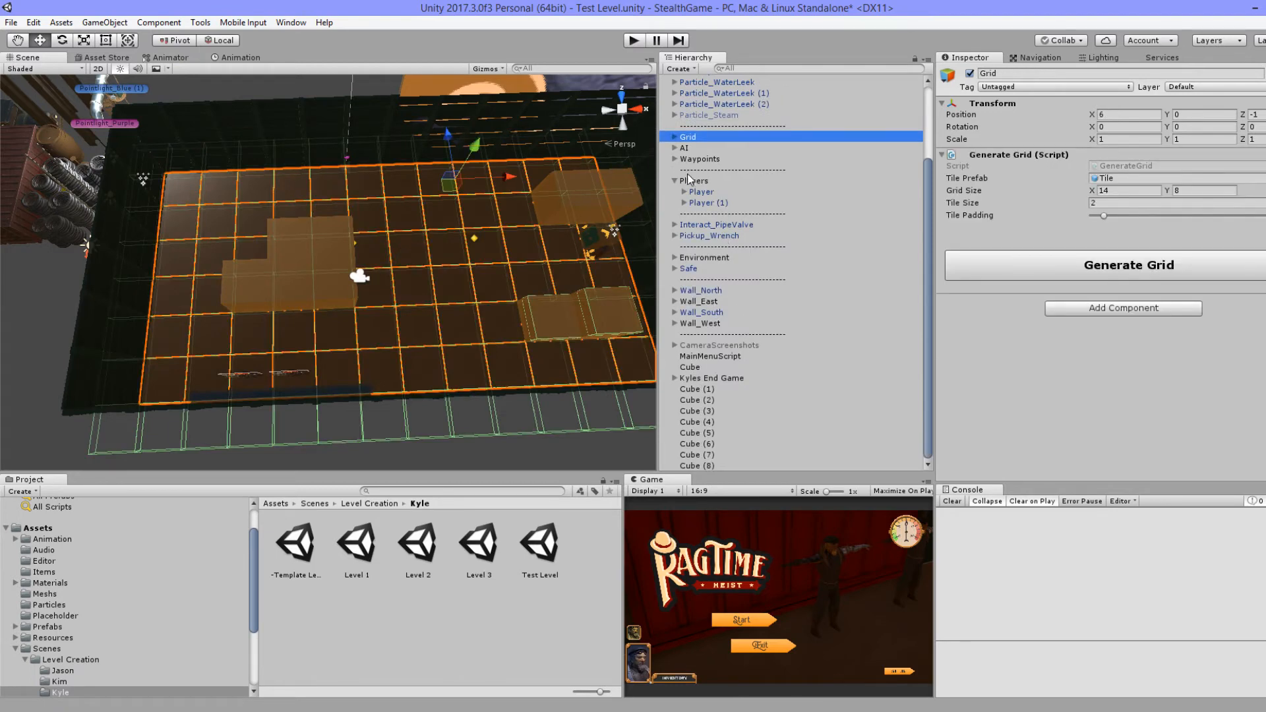
Step: Expand Grid to look through its generated tiles, and fold the list closed again
{"action": "left_click", "coordinate": [674, 137]}
{"action": "left_click", "coordinate": [738, 227]}
{"action": "scroll", "coordinate": [791, 323], "scroll_direction": "down", "scroll_amount": 5}
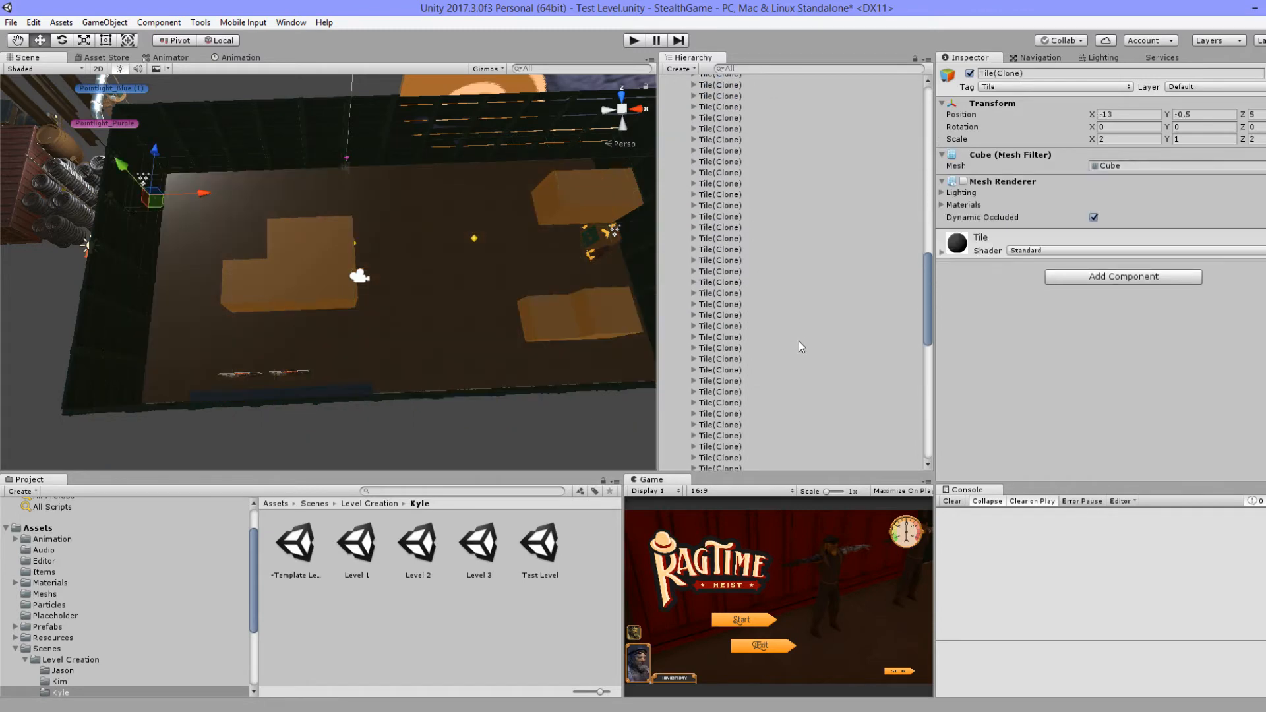
{"action": "scroll", "coordinate": [799, 345], "scroll_direction": "up", "scroll_amount": 5}
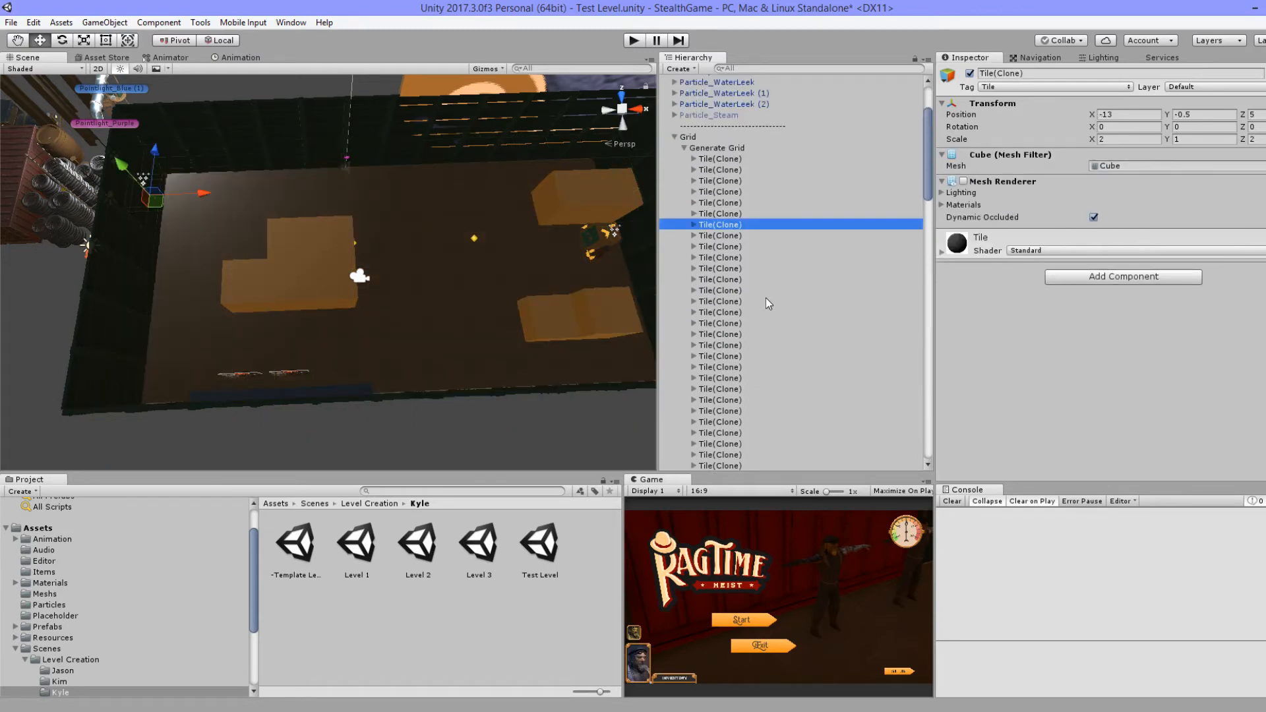
{"action": "key", "text": "Left"}
{"action": "key", "text": "Left"}
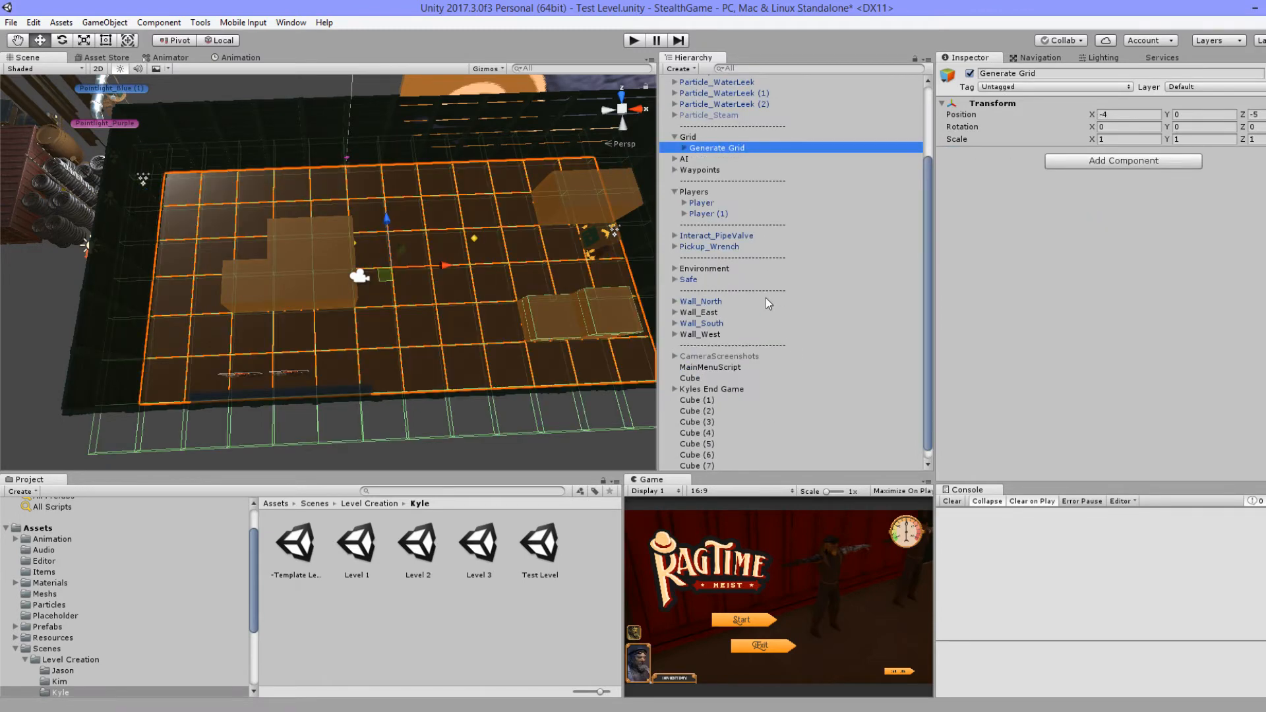
{"action": "key", "text": "Left"}
{"action": "key", "text": "Left"}
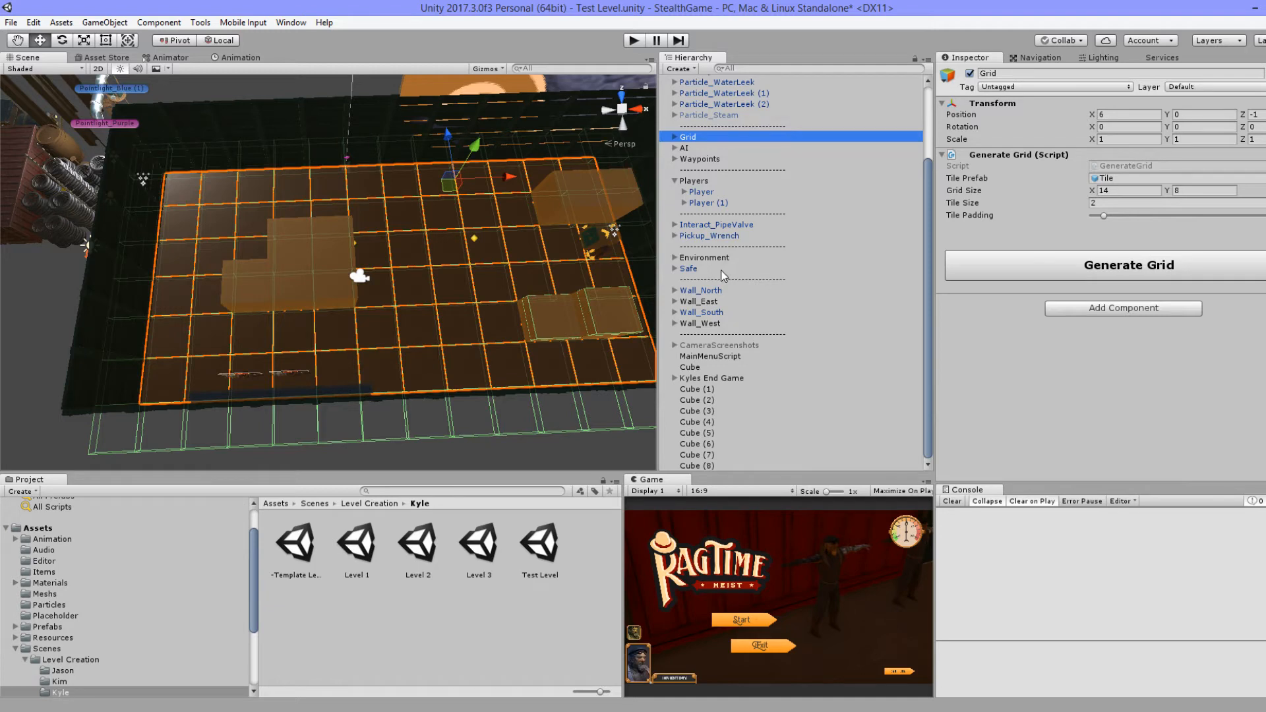
Step: Select the NPC Base guard outside the room and move it in front of the Safe at X 14, Z -3
{"action": "scroll", "coordinate": [721, 283], "scroll_direction": "up", "scroll_amount": 3}
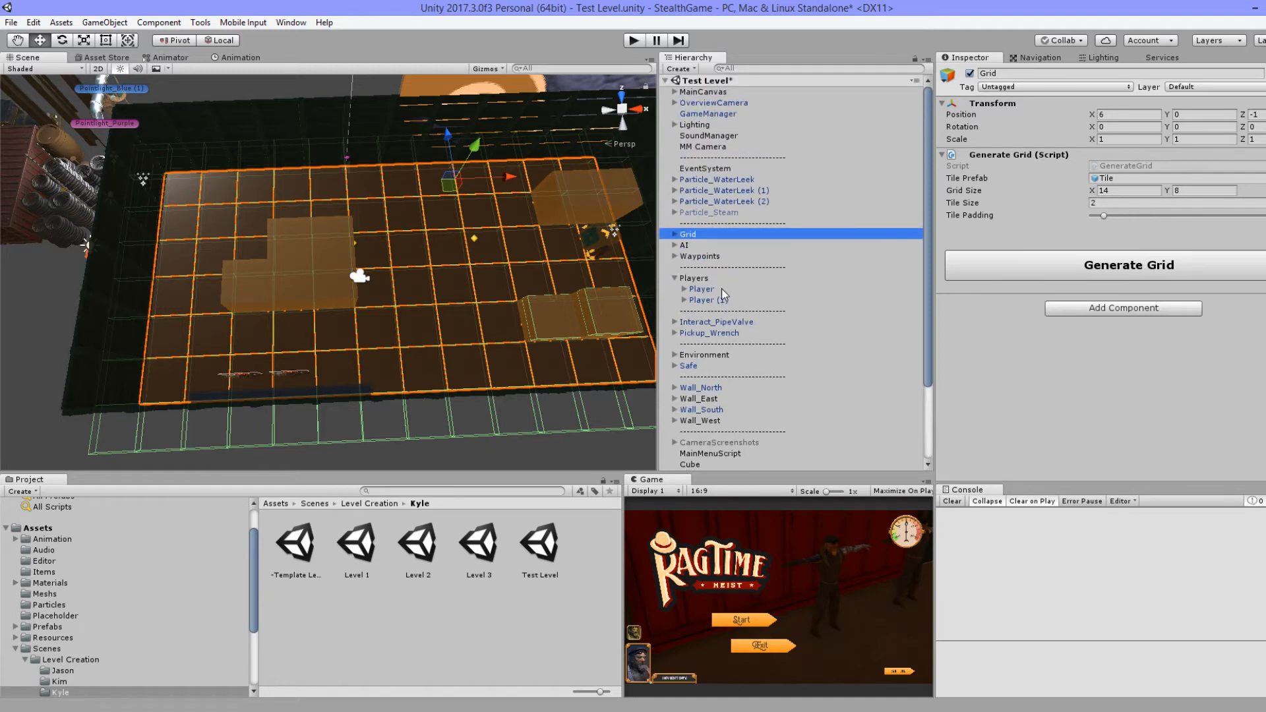
{"action": "scroll", "coordinate": [728, 360], "scroll_direction": "down", "scroll_amount": 1}
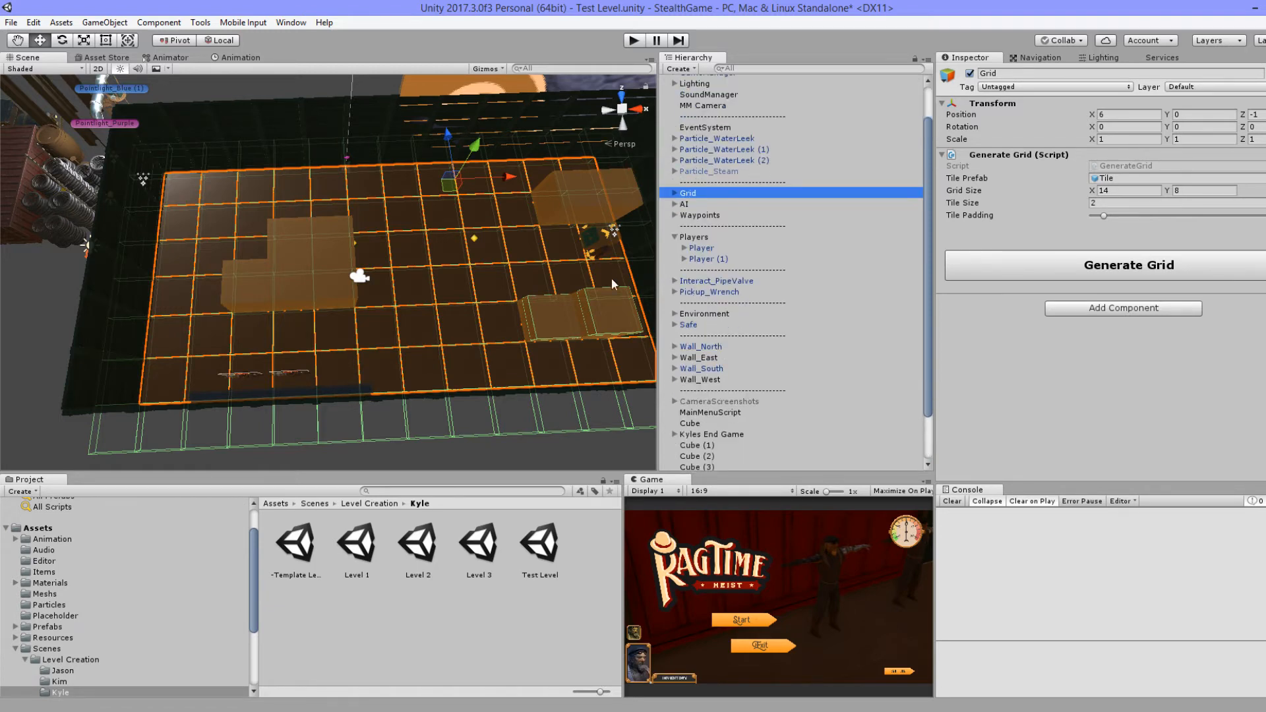
{"action": "left_click_drag", "start_coordinate": [493, 210], "coordinate": [758, 192], "text": "alt"}
{"action": "left_click", "coordinate": [217, 254]}
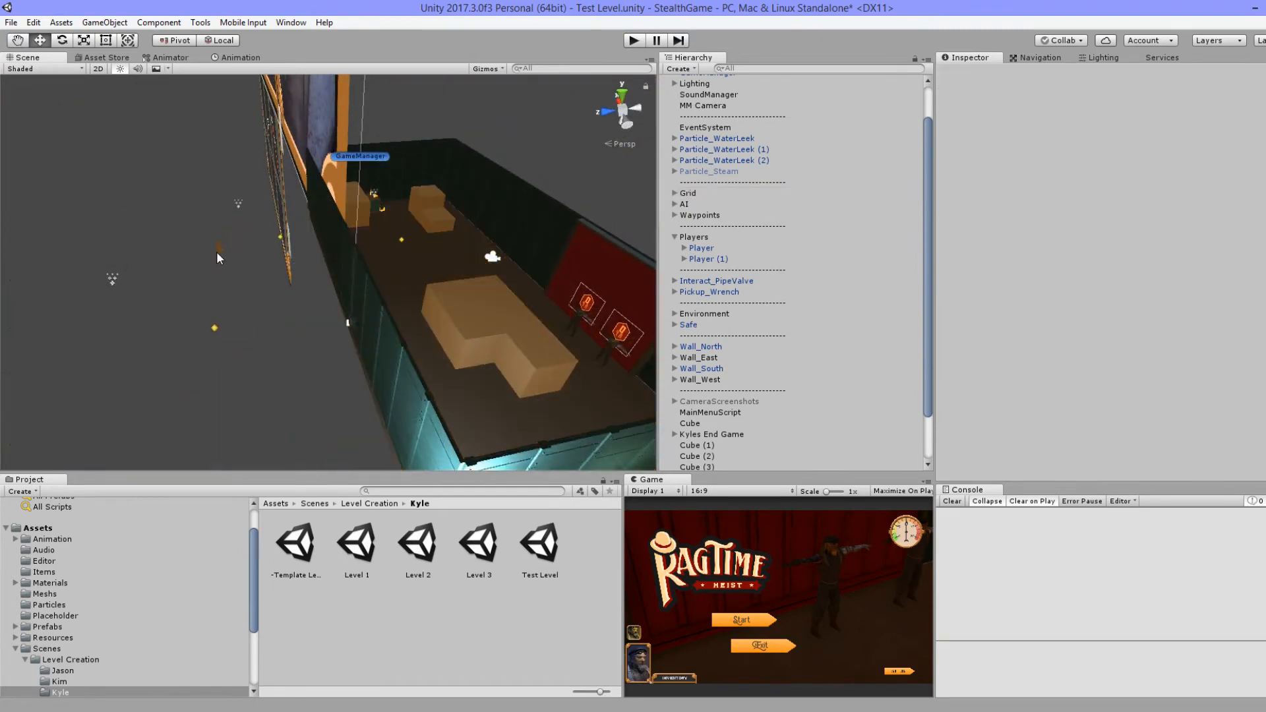
{"action": "left_click", "coordinate": [218, 254]}
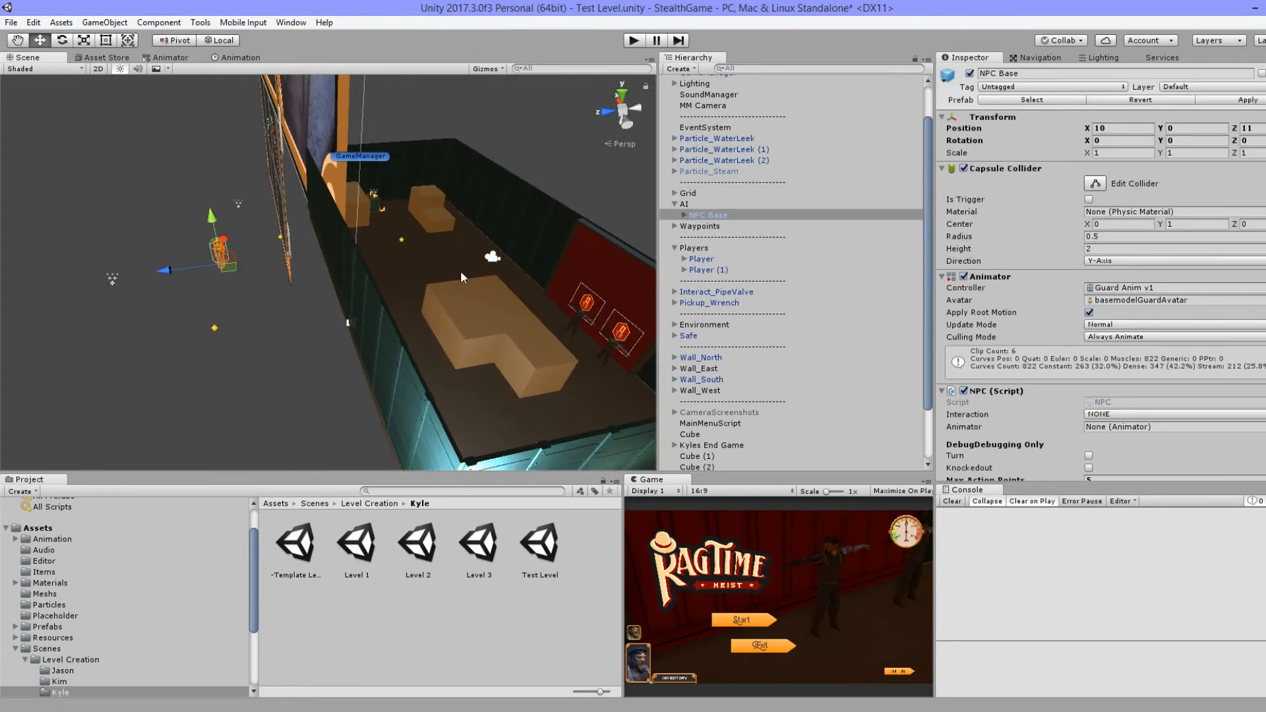
{"action": "left_click_drag", "start_coordinate": [461, 277], "coordinate": [745, 233], "text": "alt"}
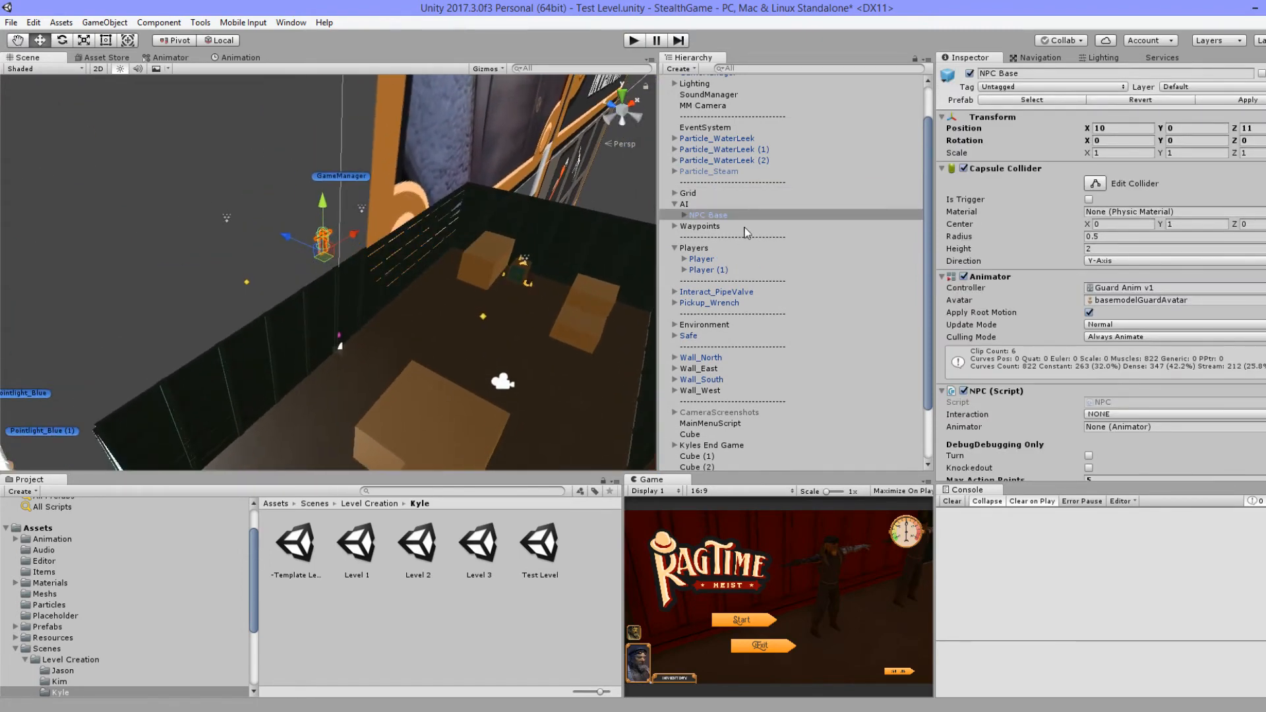
{"action": "left_click_drag", "start_coordinate": [326, 248], "coordinate": [561, 315]}
{"action": "key", "text": "f"}
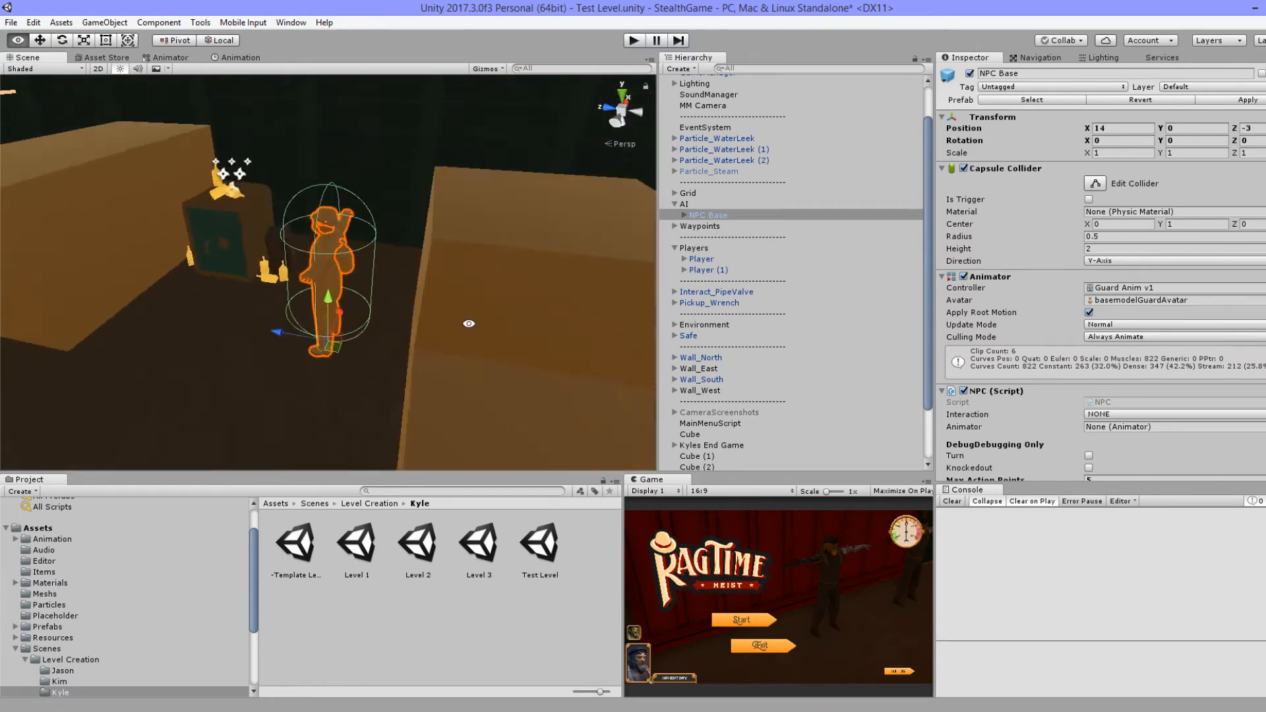
Step: Rotate the NPC Base guard about the vertical axis to a Y rotation of -90 and check its placement in the room
{"action": "left_click_drag", "start_coordinate": [468, 323], "coordinate": [449, 328], "text": "alt"}
{"action": "key", "text": "e"}
{"action": "left_click_drag", "start_coordinate": [305, 377], "coordinate": [201, 479]}
{"action": "scroll", "coordinate": [467, 366], "scroll_direction": "down", "scroll_amount": 10}
{"action": "scroll", "coordinate": [335, 367], "scroll_direction": "down", "scroll_amount": 5}
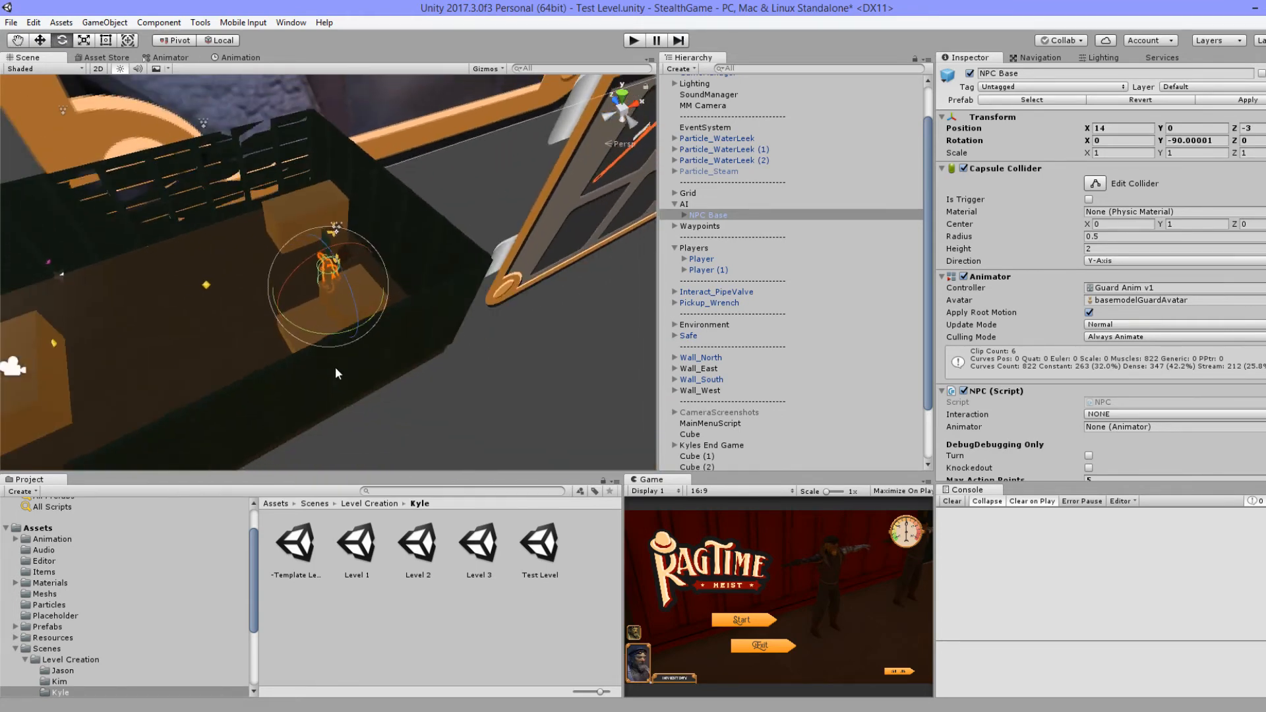
{"action": "scroll", "coordinate": [335, 368], "scroll_direction": "down", "scroll_amount": 3}
{"action": "left_click", "coordinate": [422, 390]}
{"action": "middle_click_drag", "start_coordinate": [280, 264], "coordinate": [408, 291]}
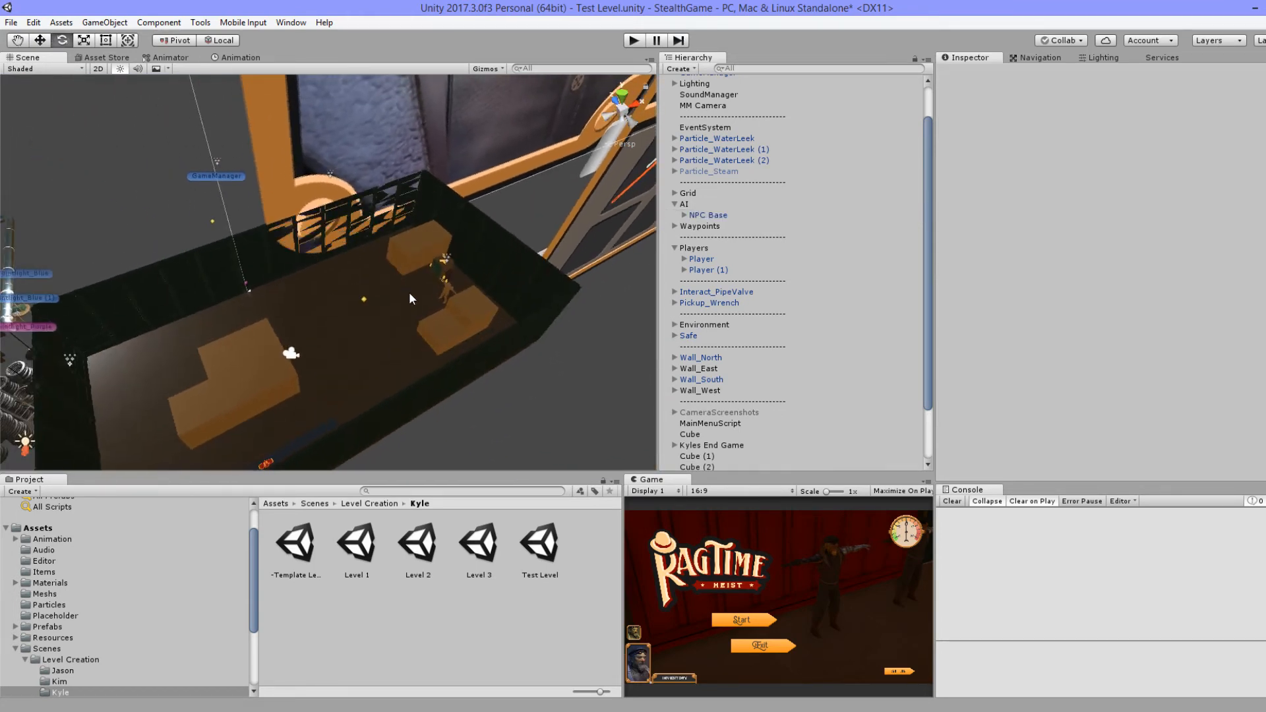
Step: Add a 3D sphere to the scene as a waypoint marker
{"action": "left_click_drag", "start_coordinate": [409, 291], "coordinate": [328, 341], "text": "alt"}
{"action": "middle_click_drag", "start_coordinate": [412, 350], "coordinate": [409, 317]}
{"action": "scroll", "coordinate": [408, 316], "scroll_direction": "up", "scroll_amount": 8}
{"action": "left_click_drag", "start_coordinate": [452, 298], "coordinate": [401, 305], "text": "alt"}
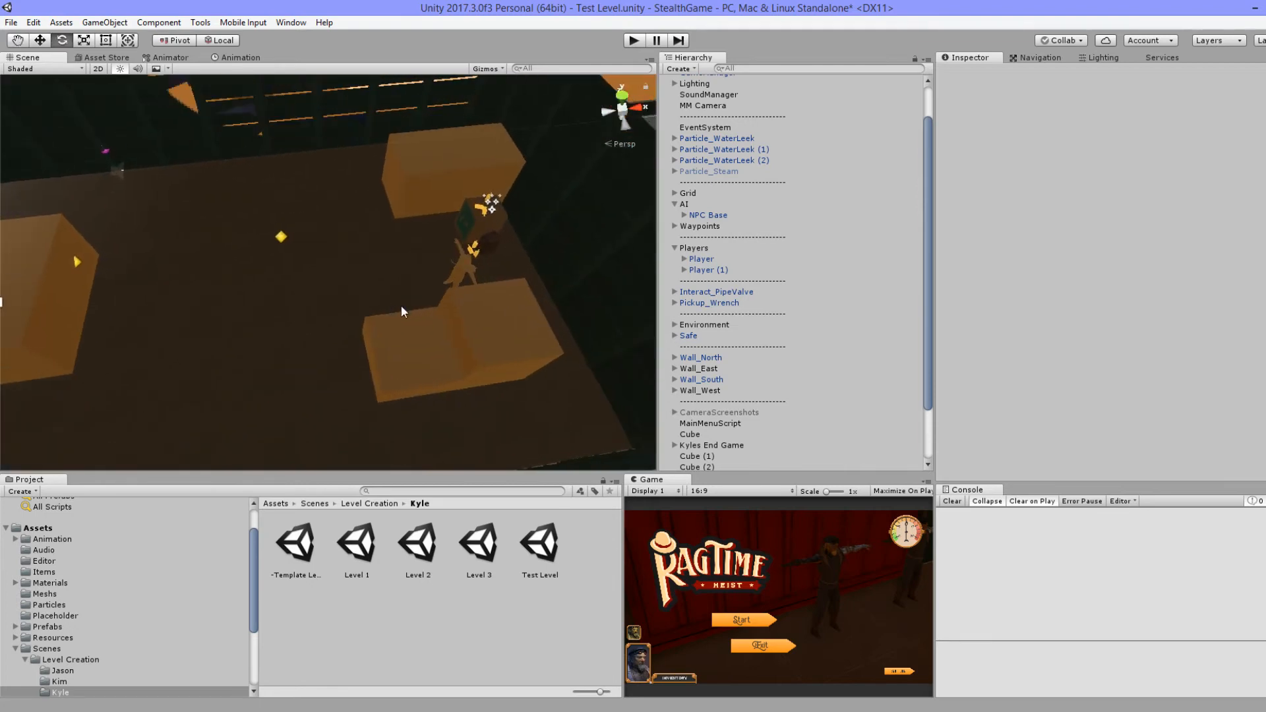
{"action": "scroll", "coordinate": [768, 362], "scroll_direction": "down", "scroll_amount": 3}
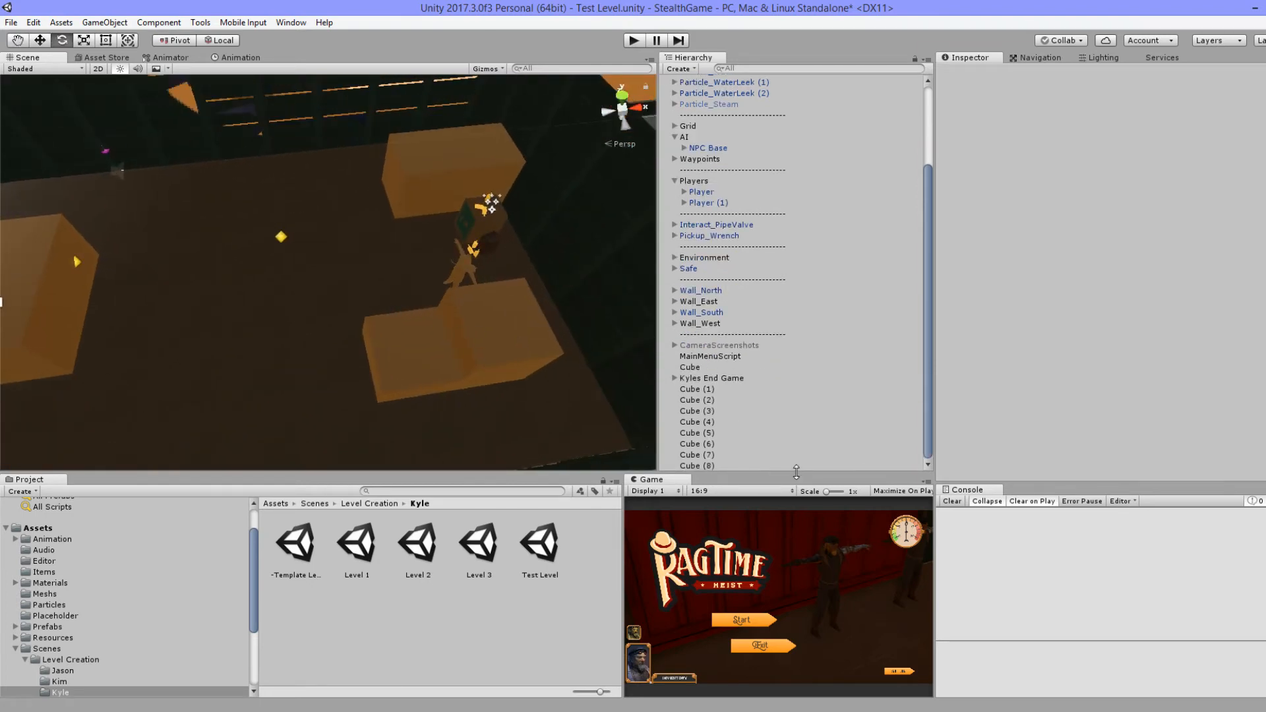
{"action": "right_click", "coordinate": [862, 464]}
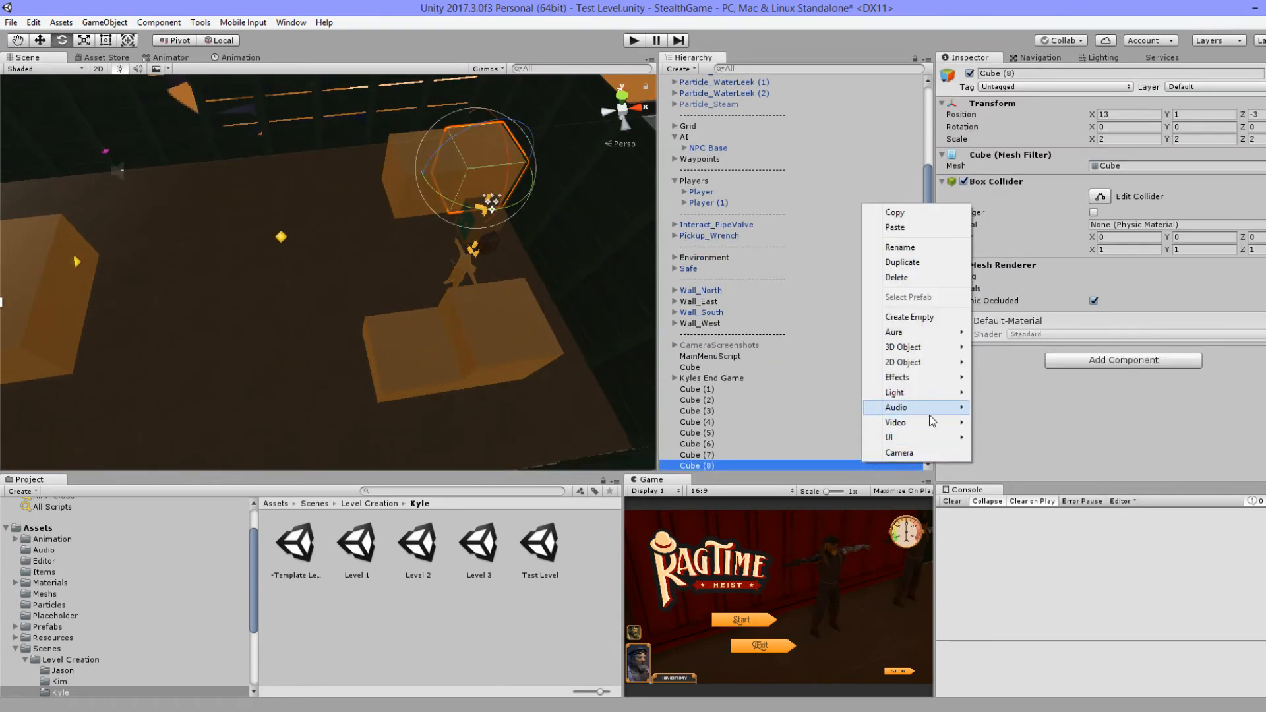
{"action": "mouse_move", "coordinate": [953, 347]}
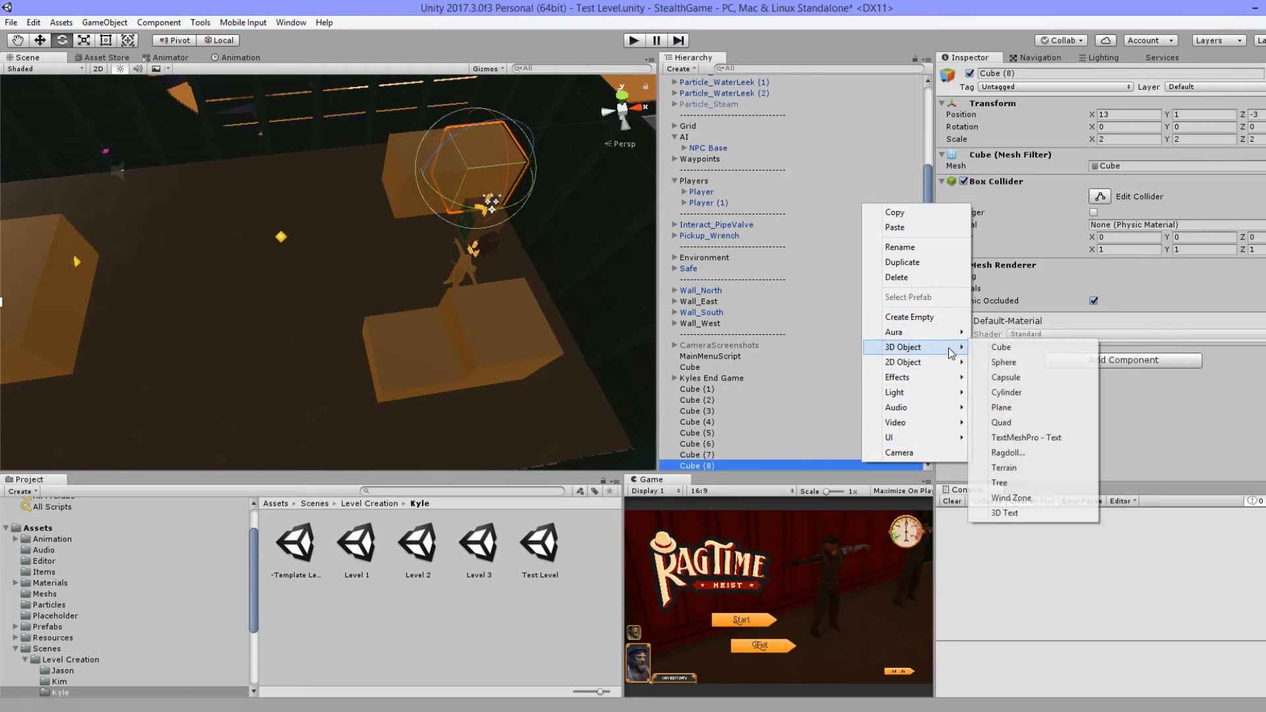
{"action": "left_click", "coordinate": [1015, 361]}
{"action": "mouse_move", "coordinate": [717, 467]}
{"action": "left_mouse_down"}
{"action": "mouse_move", "coordinate": [716, 450]}
{"action": "mouse_move", "coordinate": [718, 469]}
{"action": "left_mouse_up"}
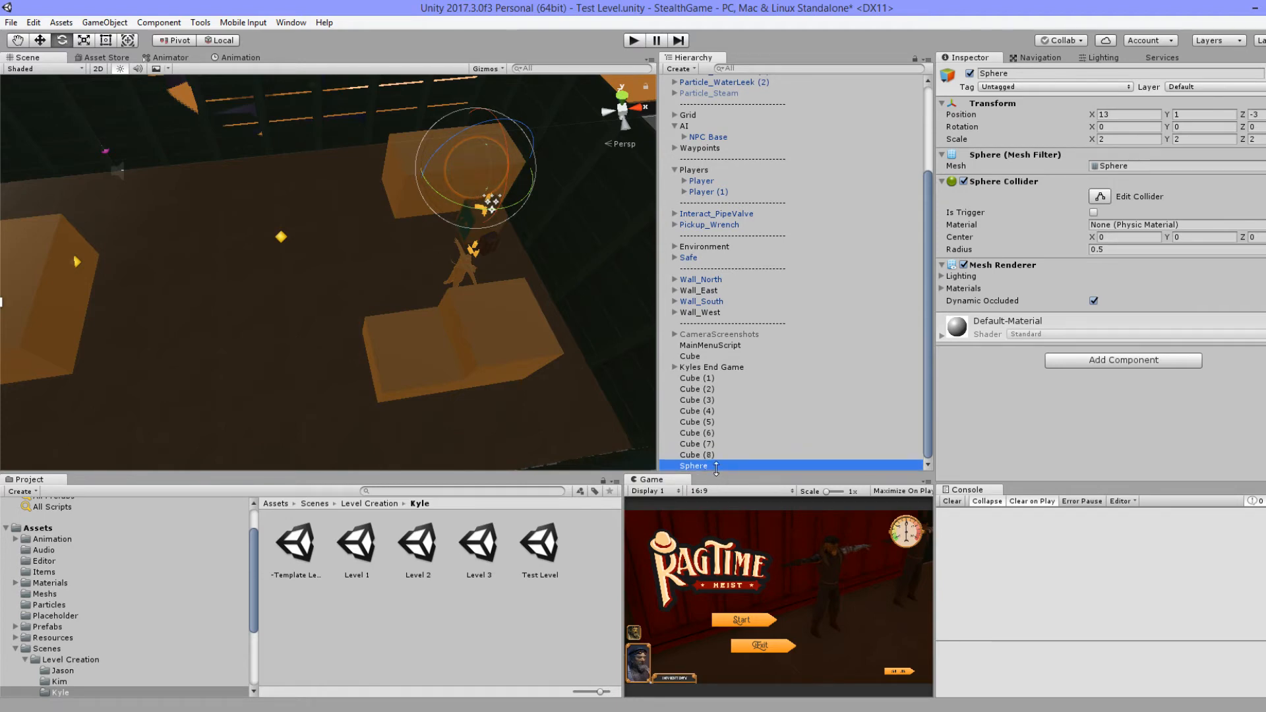
Step: Move the sphere onto open floor at X 7, Z -7 and scale it down uniformly to 1.08
{"action": "key", "text": "w"}
{"action": "left_click_drag", "start_coordinate": [471, 178], "coordinate": [329, 276], "text": "ctrl"}
{"action": "key", "text": "r"}
{"action": "key", "text": "f"}
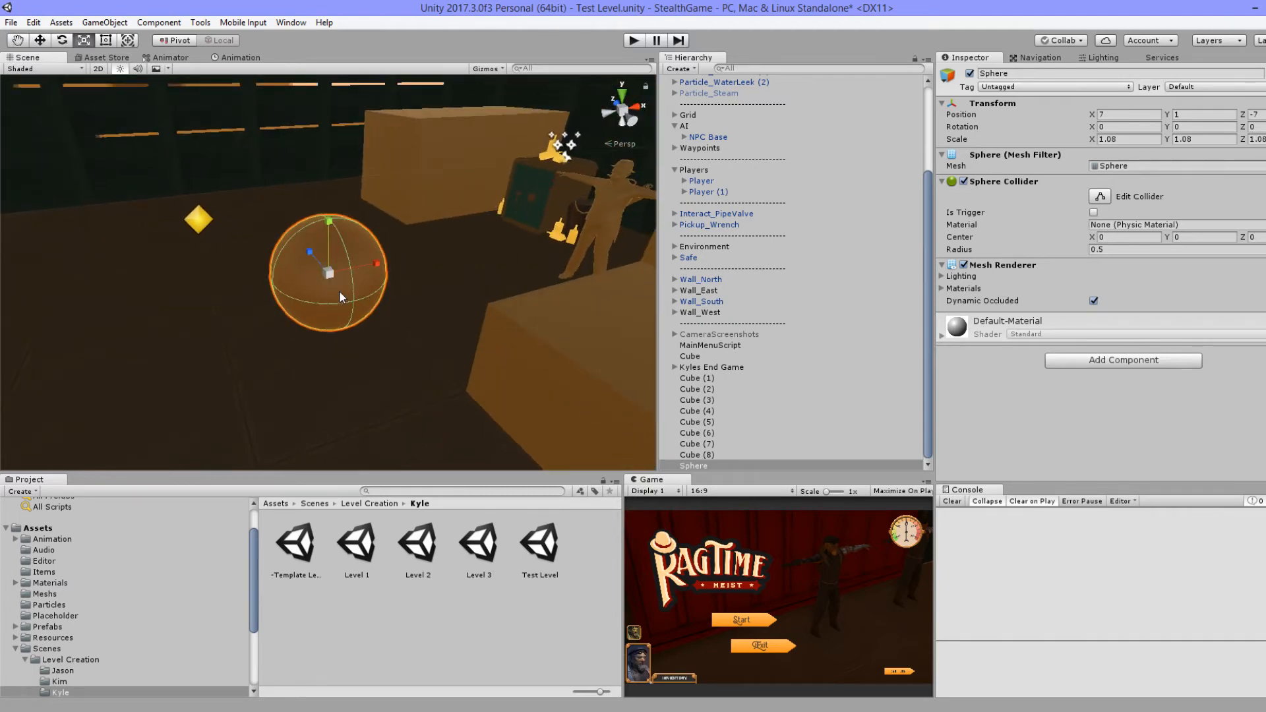
{"action": "scroll", "coordinate": [371, 335], "scroll_direction": "down", "scroll_amount": 8}
{"action": "left_click_drag", "start_coordinate": [370, 338], "coordinate": [285, 489], "text": "alt"}
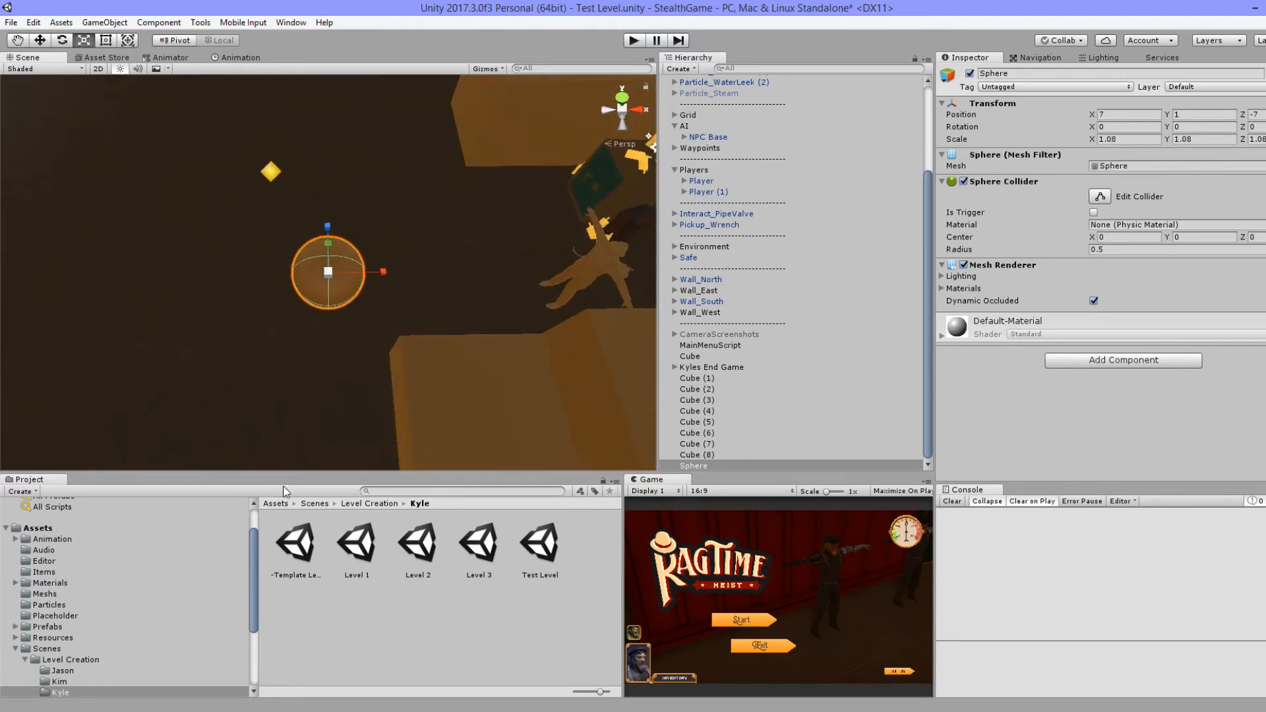
{"action": "scroll", "coordinate": [544, 279], "scroll_direction": "down", "scroll_amount": 6}
{"action": "middle_click_drag", "start_coordinate": [394, 298], "coordinate": [468, 270], "text": "alt"}
{"action": "scroll", "coordinate": [448, 289], "scroll_direction": "down", "scroll_amount": 4}
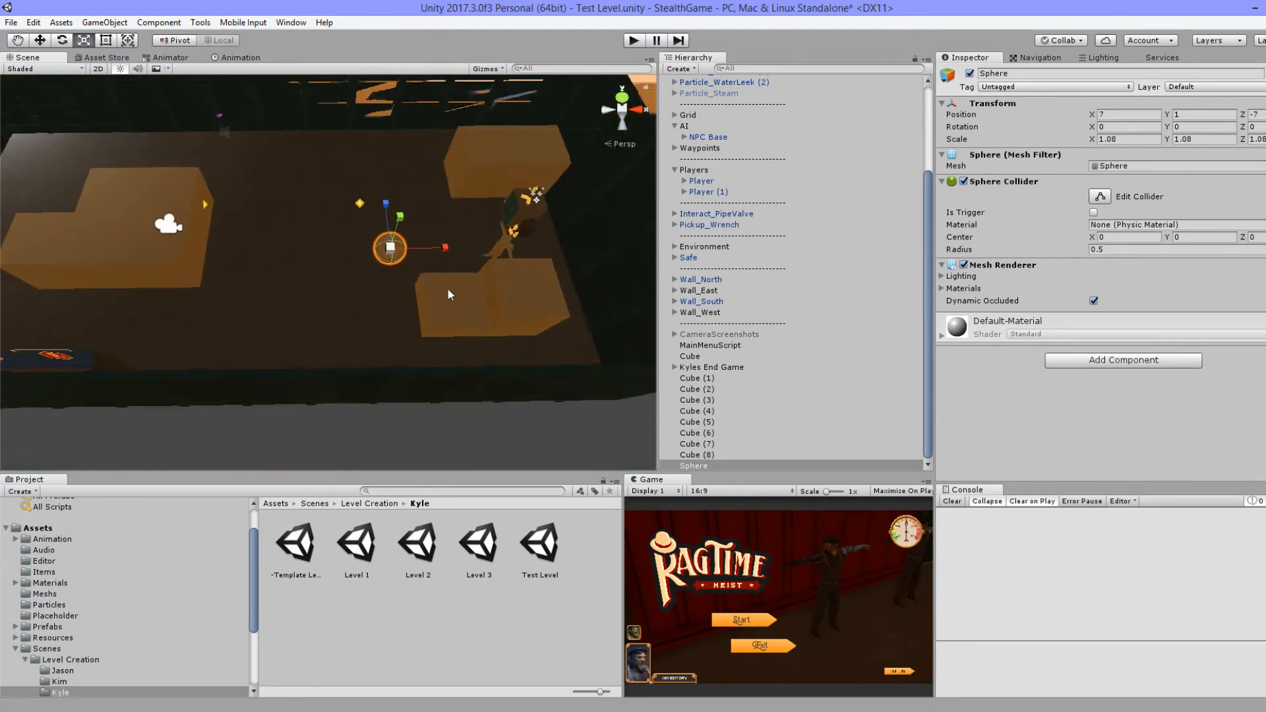
Step: Duplicate the sphere twice and place the second copy near the room's far corner at X -7, Z -9
{"action": "left_click", "coordinate": [703, 464]}
{"action": "left_click_drag", "start_coordinate": [407, 254], "coordinate": [417, 302], "text": "alt"}
{"action": "key", "text": "ctrl+d"}
{"action": "key", "text": "w"}
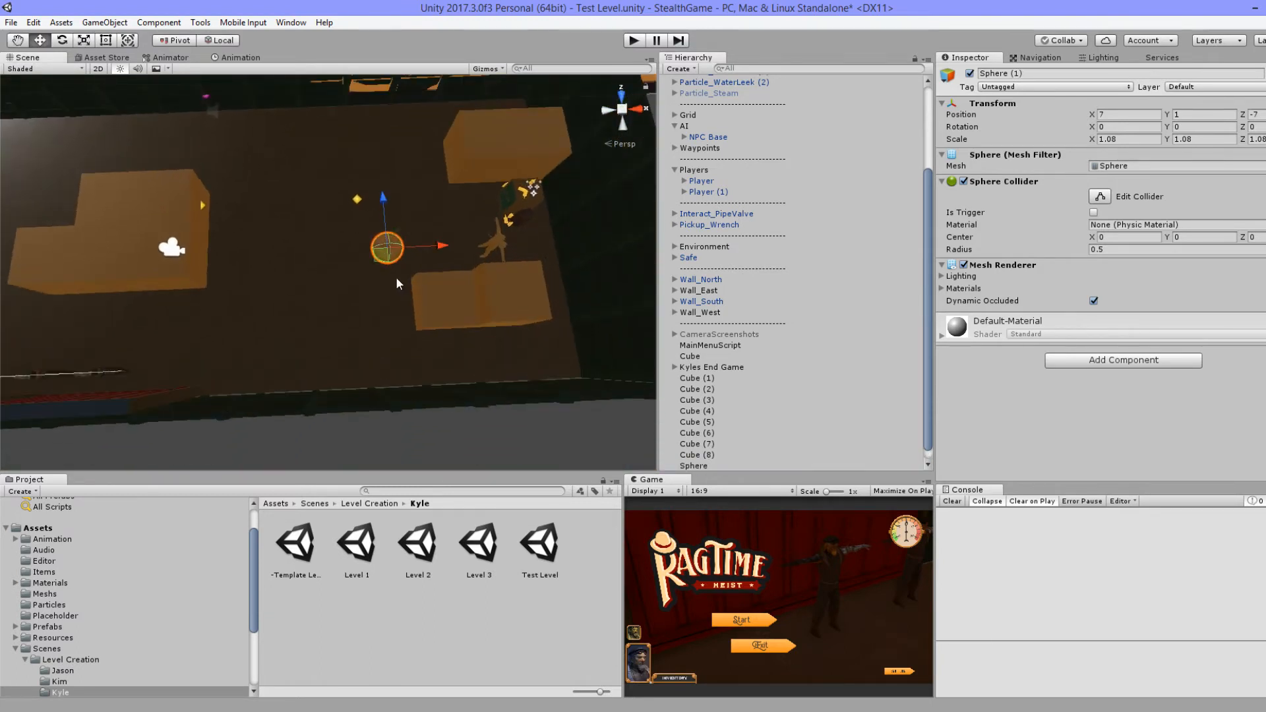
{"action": "left_click_drag", "start_coordinate": [389, 259], "coordinate": [109, 308]}
{"action": "key", "text": "ctrl+d"}
{"action": "middle_click_drag", "start_coordinate": [109, 309], "coordinate": [253, 332]}
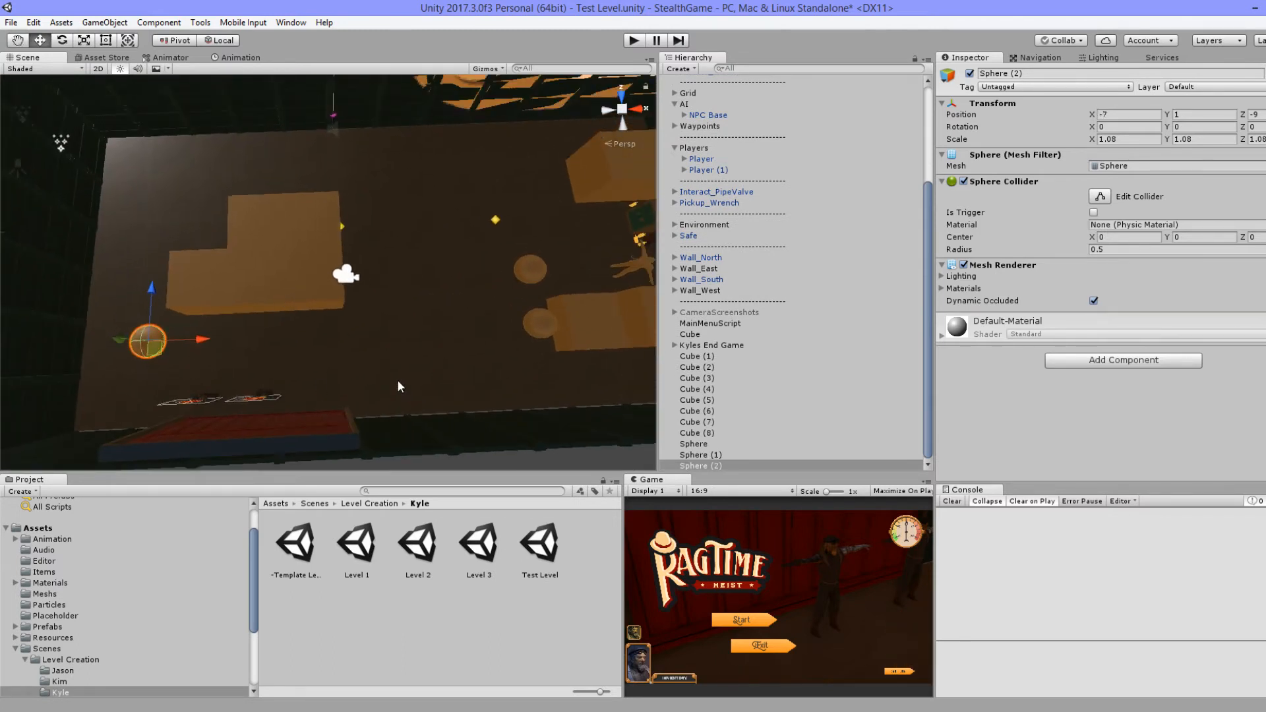
Step: Move the first sphere copy to X 7, Z -3, beside the cube block near the Safe
{"action": "middle_click_drag", "start_coordinate": [398, 386], "coordinate": [385, 346]}
{"action": "left_click", "coordinate": [365, 348]}
{"action": "left_click_drag", "start_coordinate": [354, 345], "coordinate": [348, 195]}
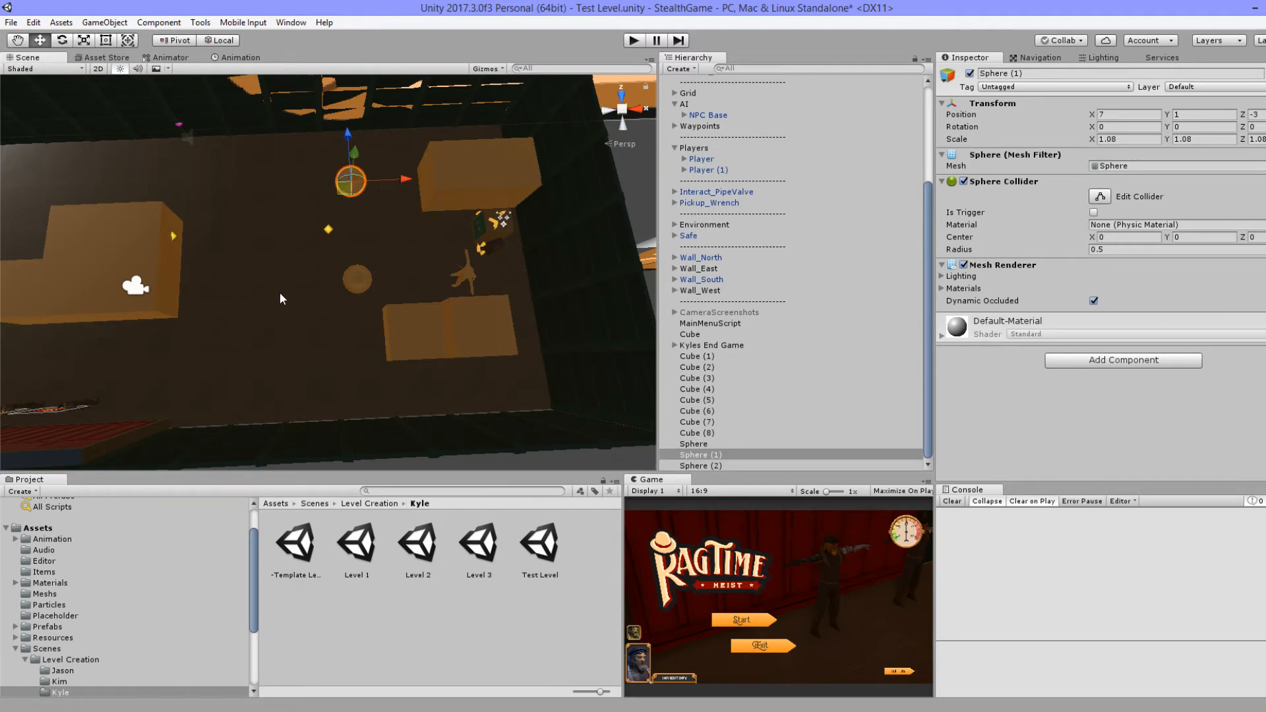
Step: Make three more copies of the corner sphere and spread them around the L-shaped cube block, the last at X 3, Z -9
{"action": "middle_click_drag", "start_coordinate": [118, 353], "coordinate": [244, 346]}
{"action": "left_click", "coordinate": [226, 322]}
{"action": "left_click_drag", "start_coordinate": [173, 354], "coordinate": [449, 348]}
{"action": "key", "text": "ctrl+d"}
{"action": "key", "text": "ctrl+d"}
{"action": "key", "text": "ctrl+d"}
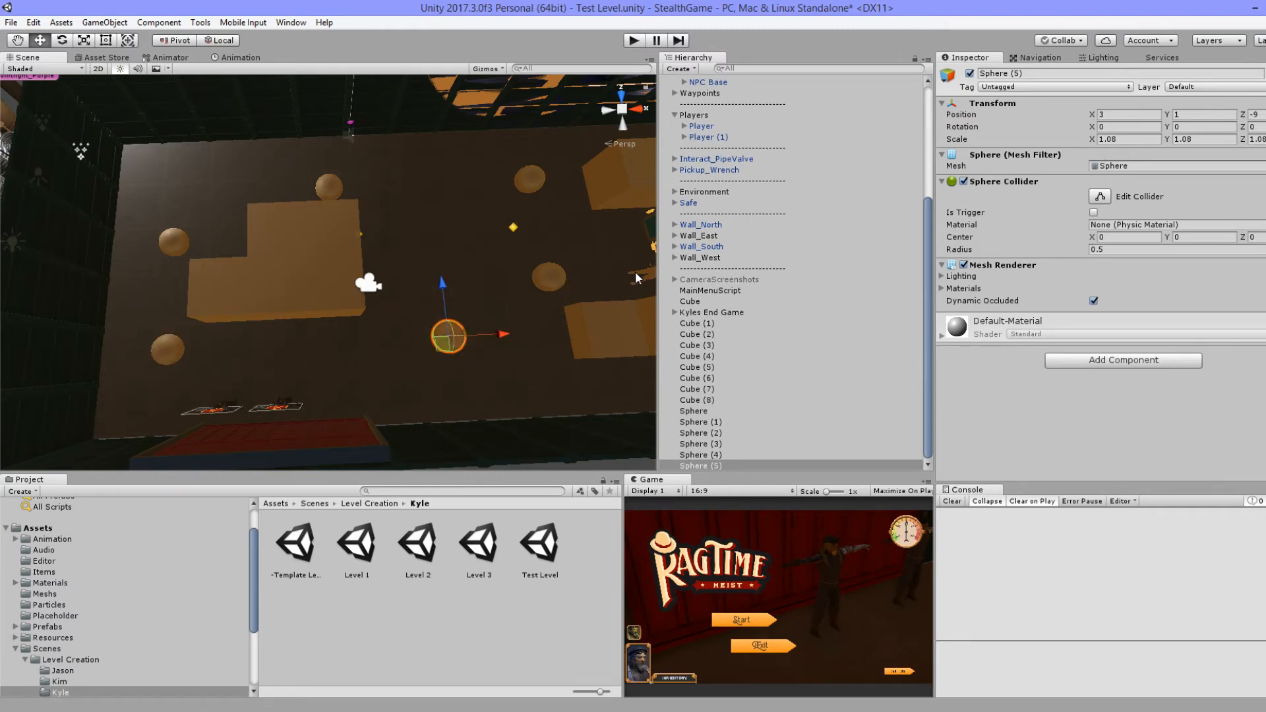
Step: Select the NPC Base guard and look through its Animator, NPC, GOAP and Agent Animation Controller component settings
{"action": "middle_click_drag", "start_coordinate": [578, 278], "coordinate": [498, 286]}
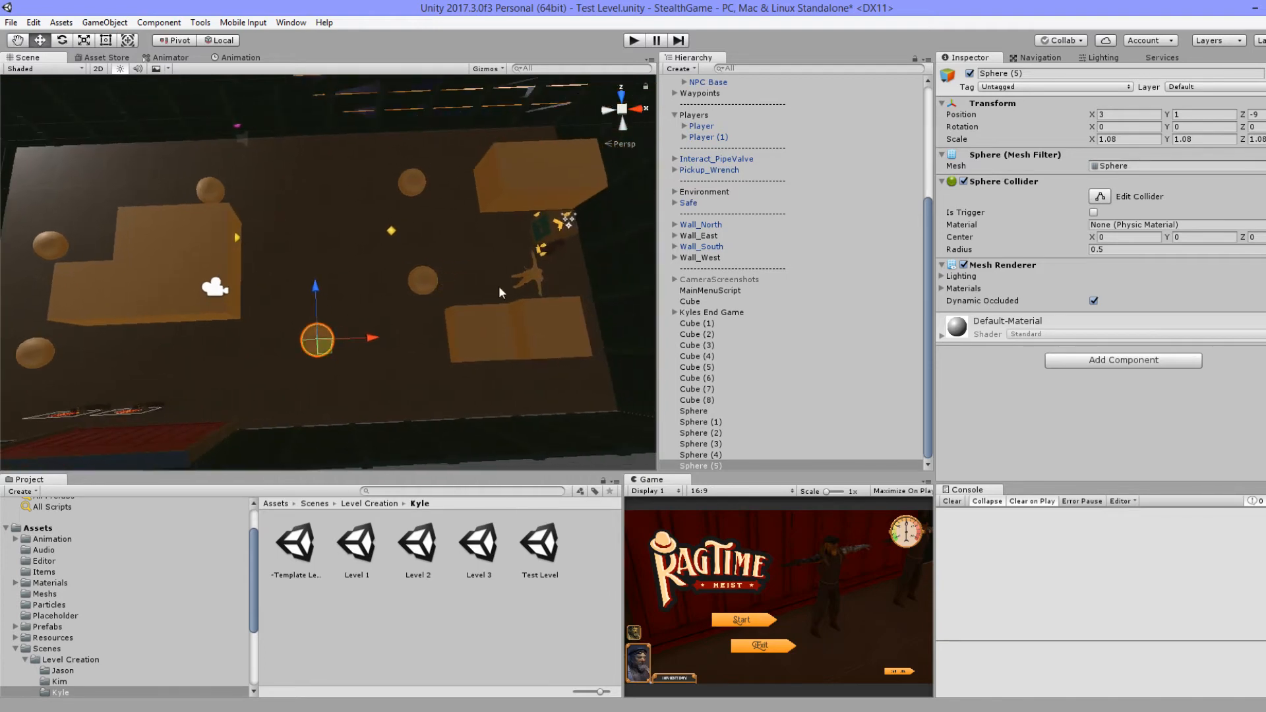
{"action": "left_click", "coordinate": [532, 271]}
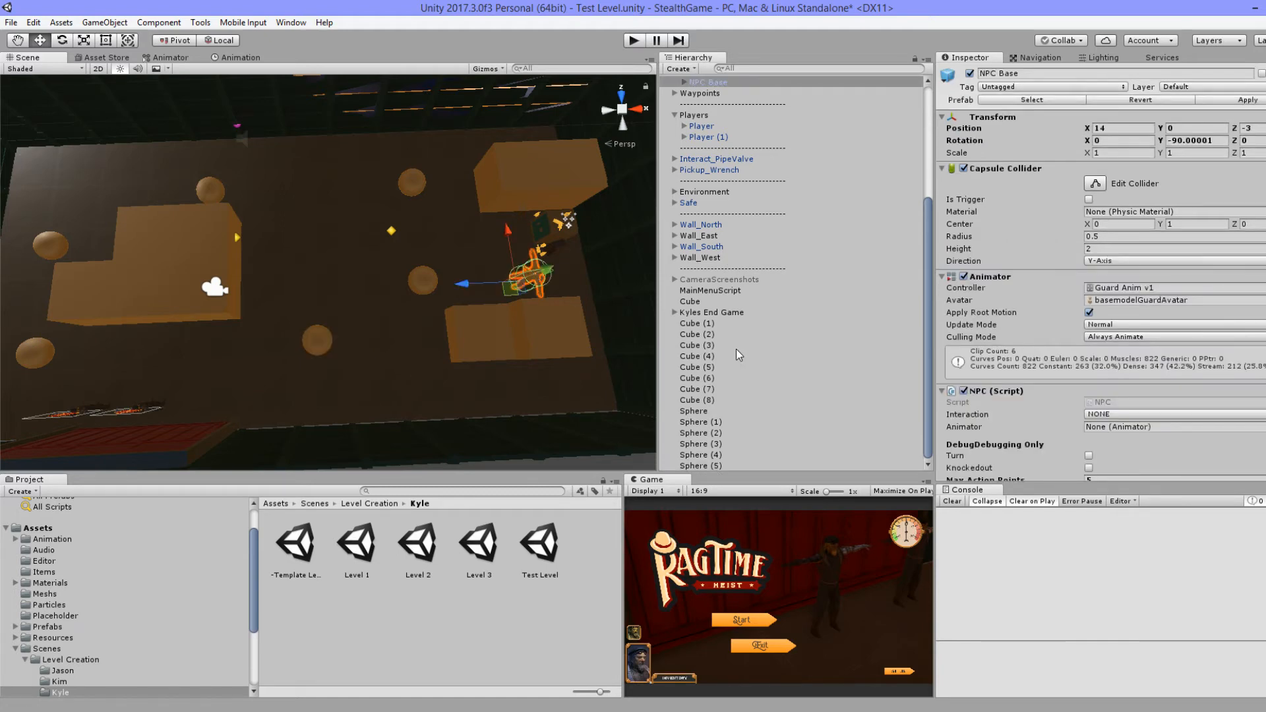
{"action": "scroll", "coordinate": [736, 350], "scroll_direction": "up", "scroll_amount": 4}
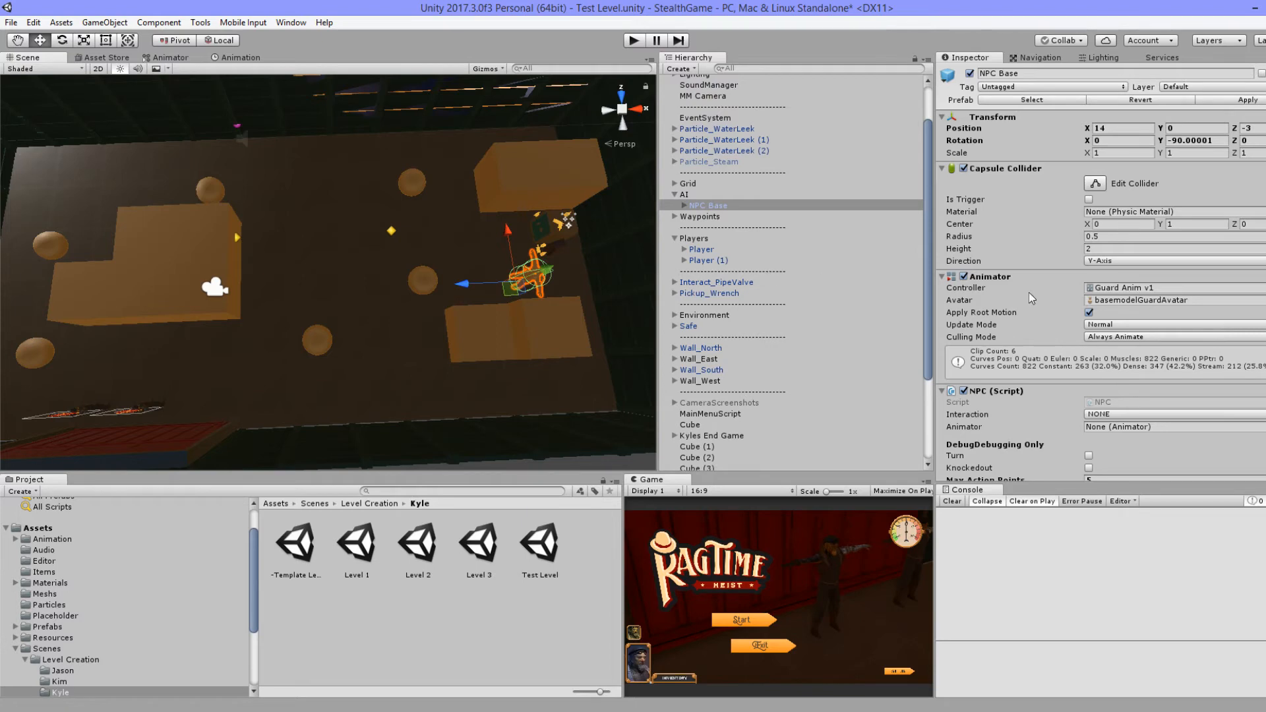
{"action": "scroll", "coordinate": [1110, 319], "scroll_direction": "down", "scroll_amount": 8}
{"action": "scroll", "coordinate": [1111, 321], "scroll_direction": "down", "scroll_amount": 4}
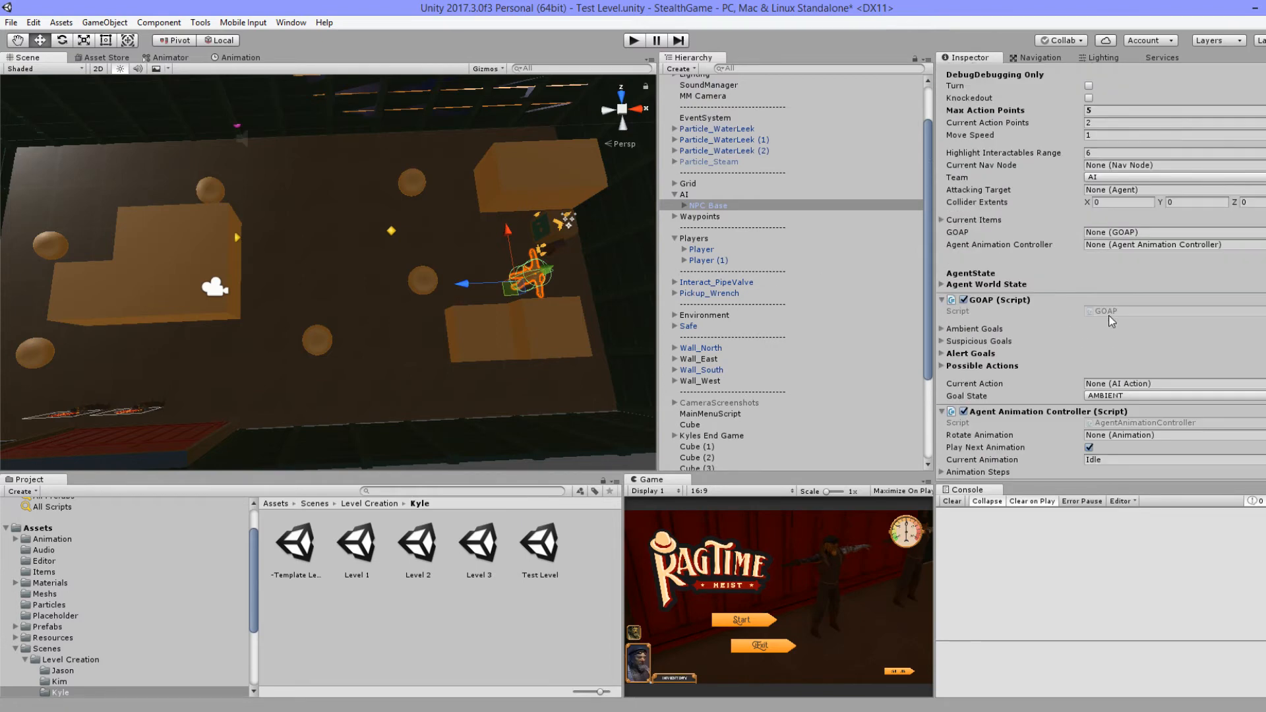
{"action": "scroll", "coordinate": [1109, 315], "scroll_direction": "up", "scroll_amount": 9}
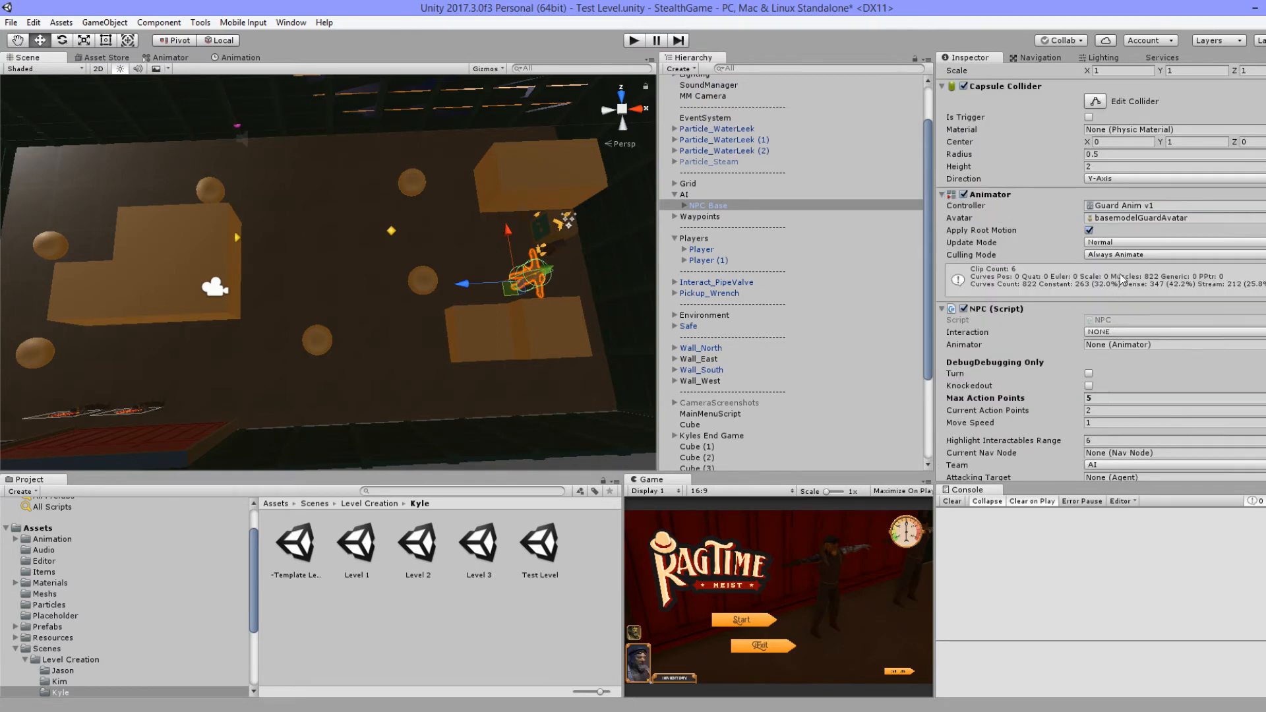
{"action": "scroll", "coordinate": [1120, 275], "scroll_direction": "down", "scroll_amount": 7}
{"action": "scroll", "coordinate": [1121, 290], "scroll_direction": "down", "scroll_amount": 4}
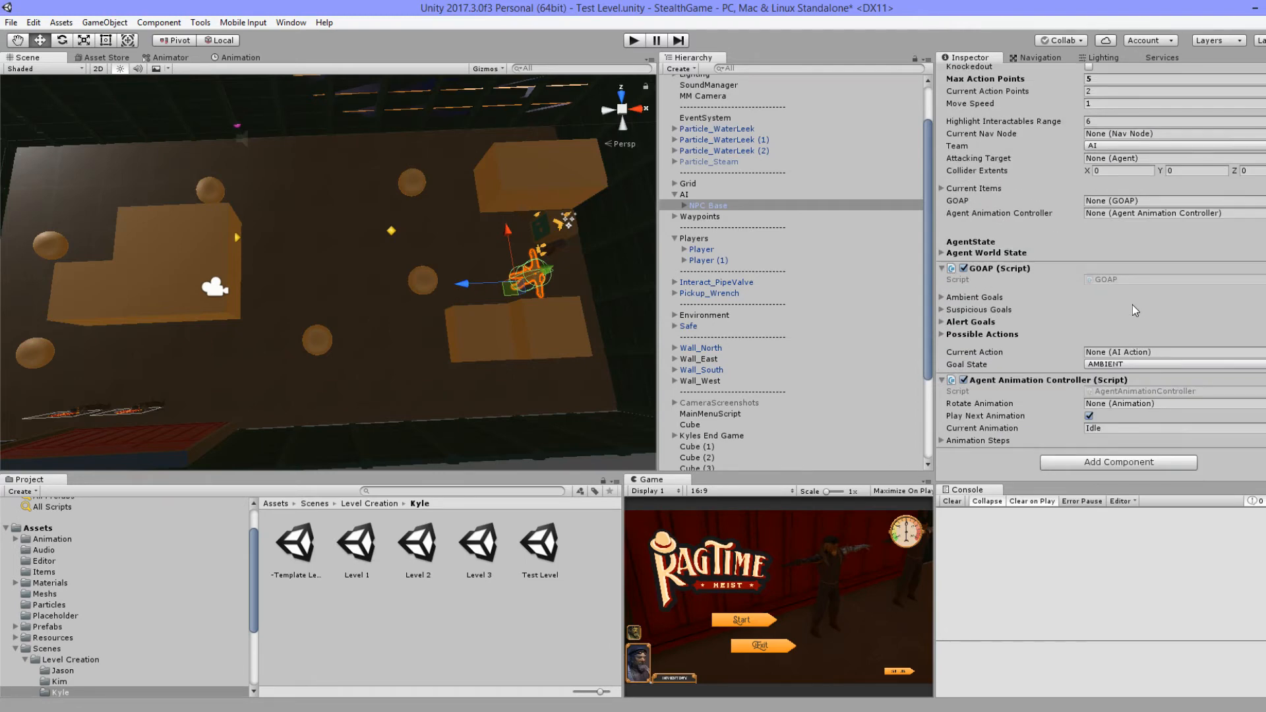
{"action": "scroll", "coordinate": [1133, 305], "scroll_direction": "up", "scroll_amount": 3}
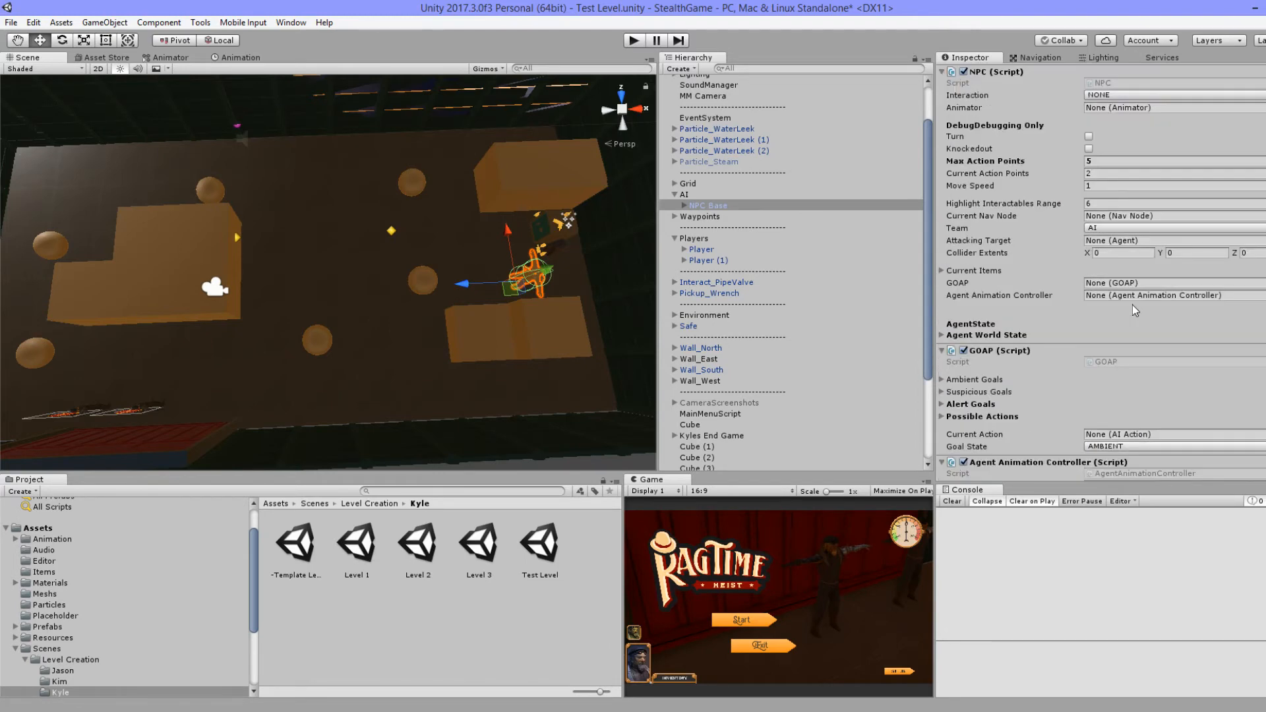
{"action": "scroll", "coordinate": [1133, 304], "scroll_direction": "down", "scroll_amount": 3}
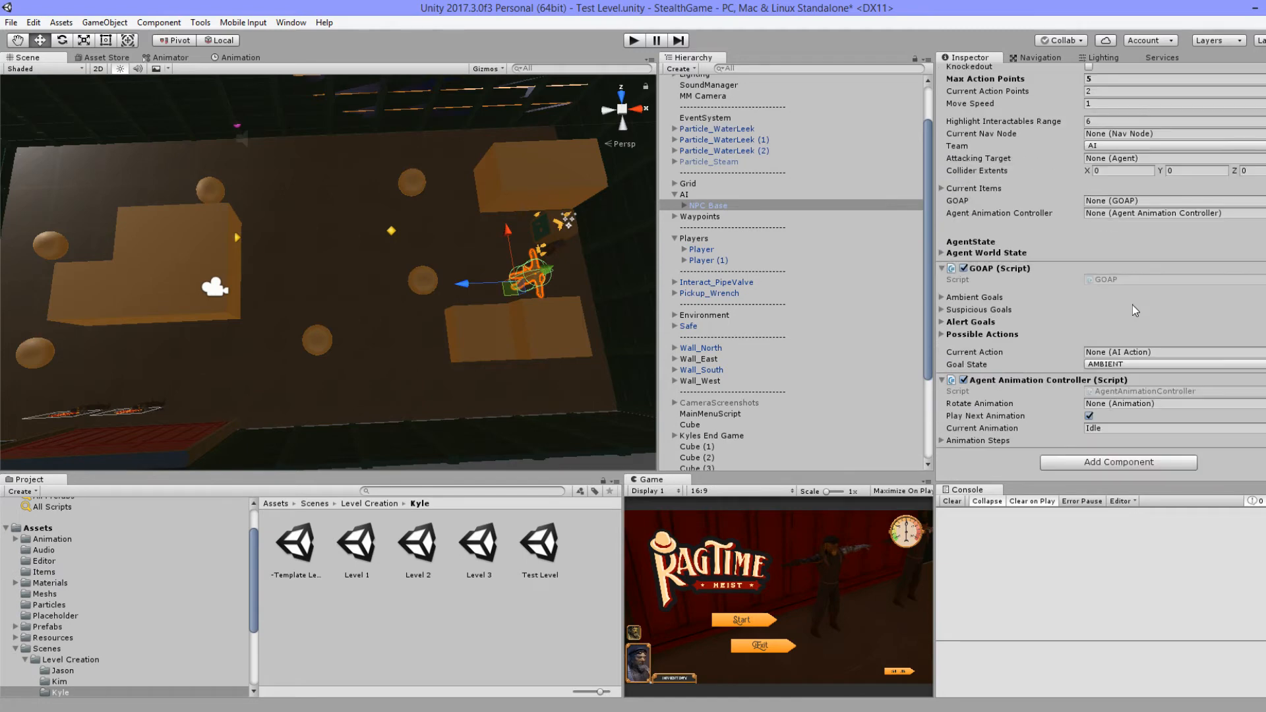
Step: Check the guard's Ambient, Suspicious and Alert Goals, Possible Actions and Animation Steps lists, and review the NPC script fields
{"action": "left_click", "coordinate": [992, 299]}
{"action": "left_click", "coordinate": [991, 299]}
{"action": "left_click", "coordinate": [990, 310]}
{"action": "left_click", "coordinate": [990, 312]}
{"action": "left_click", "coordinate": [991, 323]}
{"action": "left_click", "coordinate": [991, 323]}
{"action": "left_click", "coordinate": [991, 334]}
{"action": "left_click", "coordinate": [988, 334]}
{"action": "left_click", "coordinate": [974, 440]}
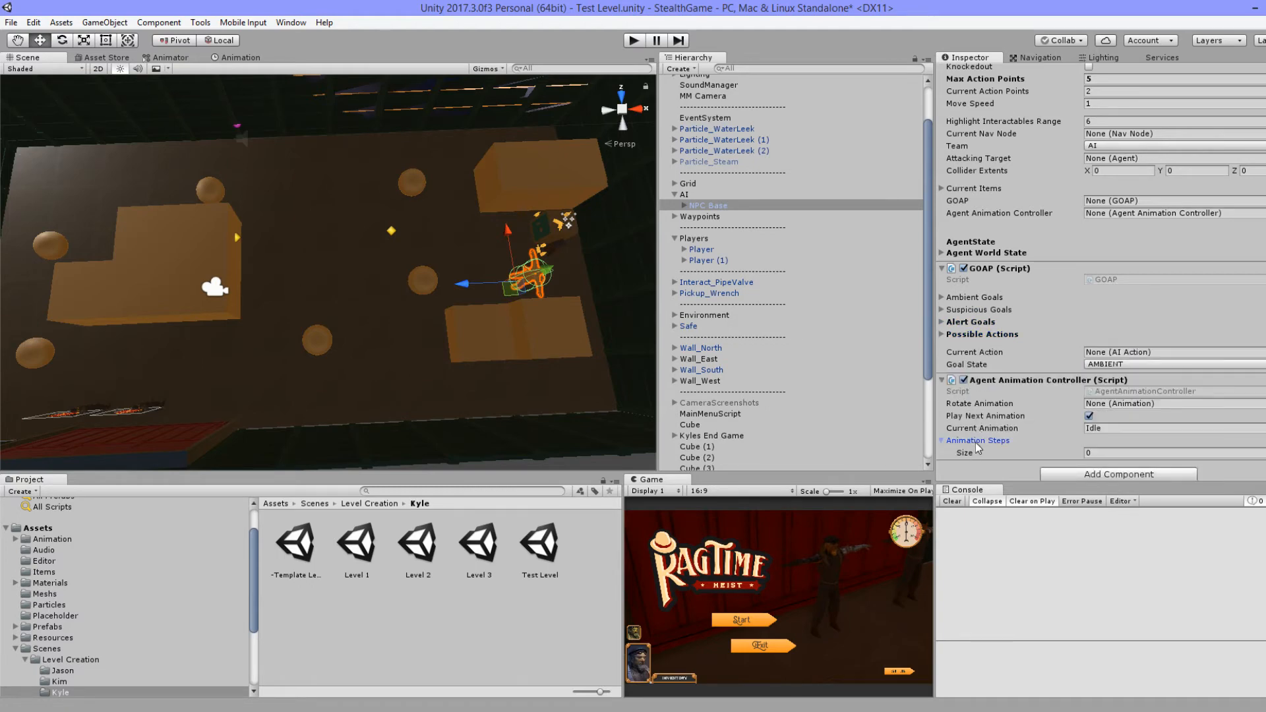
{"action": "scroll", "coordinate": [975, 442], "scroll_direction": "down", "scroll_amount": 1}
{"action": "scroll", "coordinate": [978, 429], "scroll_direction": "up", "scroll_amount": 5}
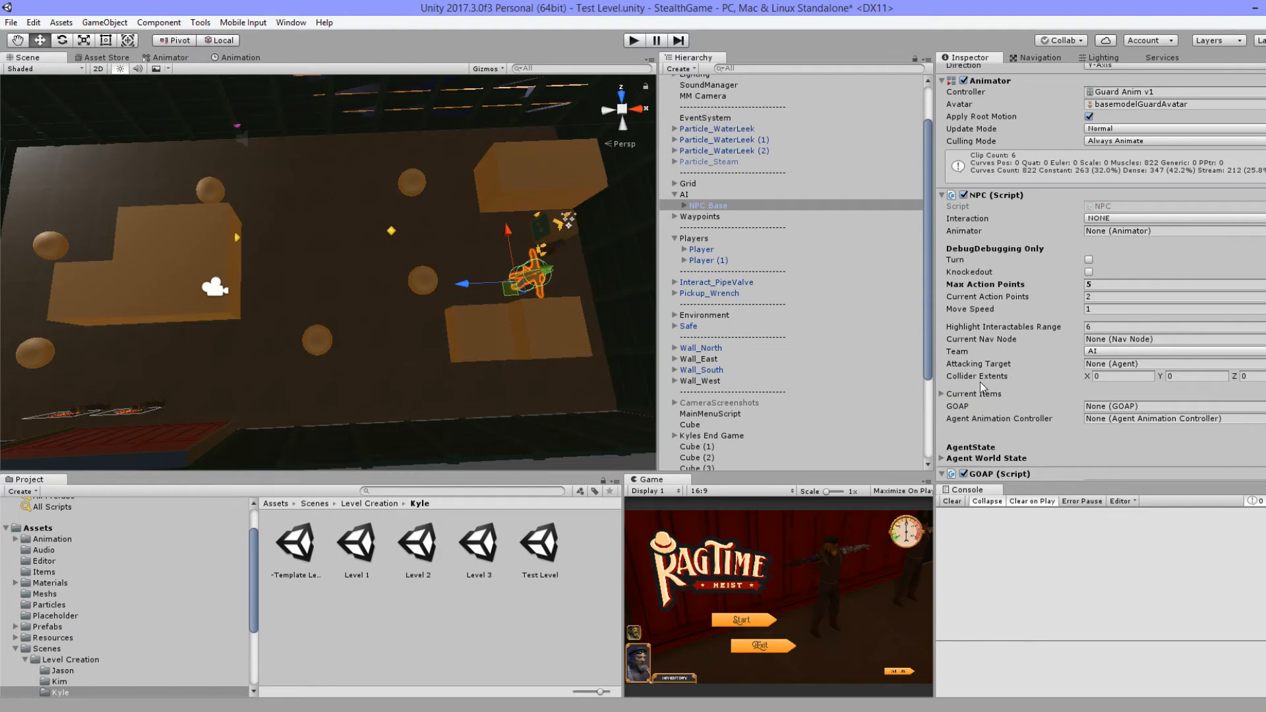
{"action": "scroll", "coordinate": [982, 369], "scroll_direction": "up", "scroll_amount": 3}
{"action": "scroll", "coordinate": [982, 370], "scroll_direction": "down", "scroll_amount": 4}
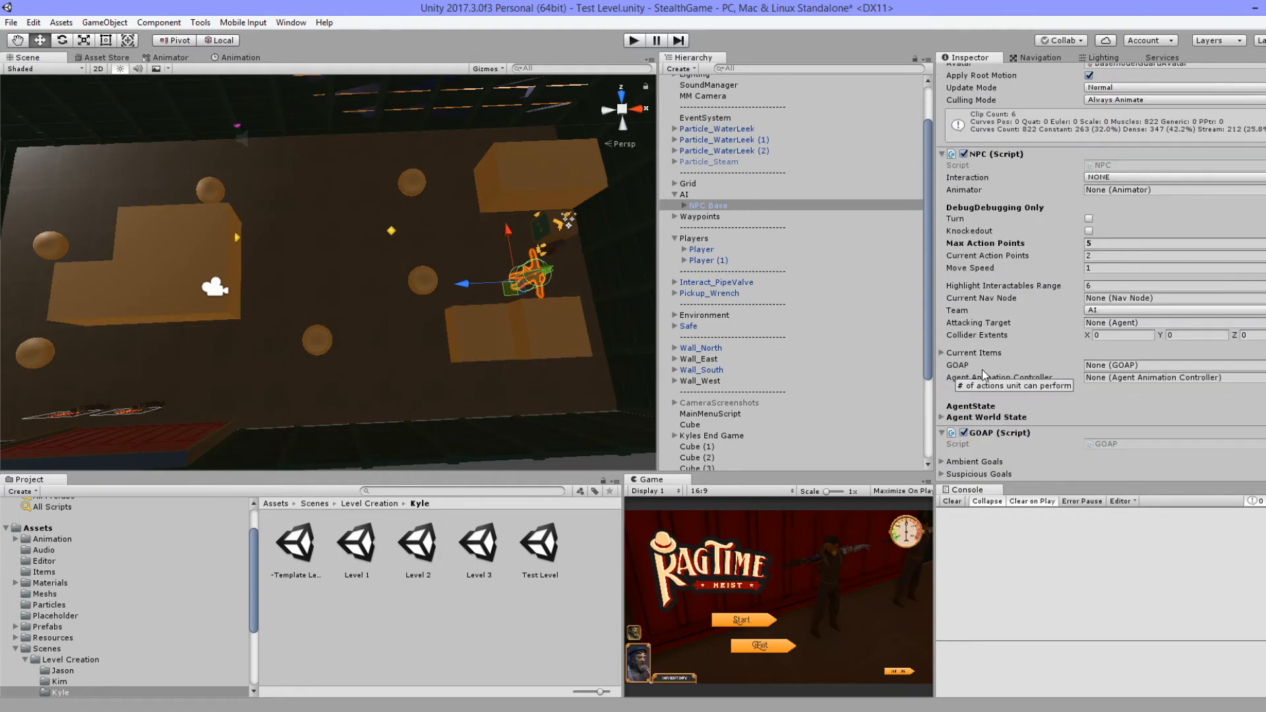
{"action": "scroll", "coordinate": [983, 369], "scroll_direction": "down", "scroll_amount": 5}
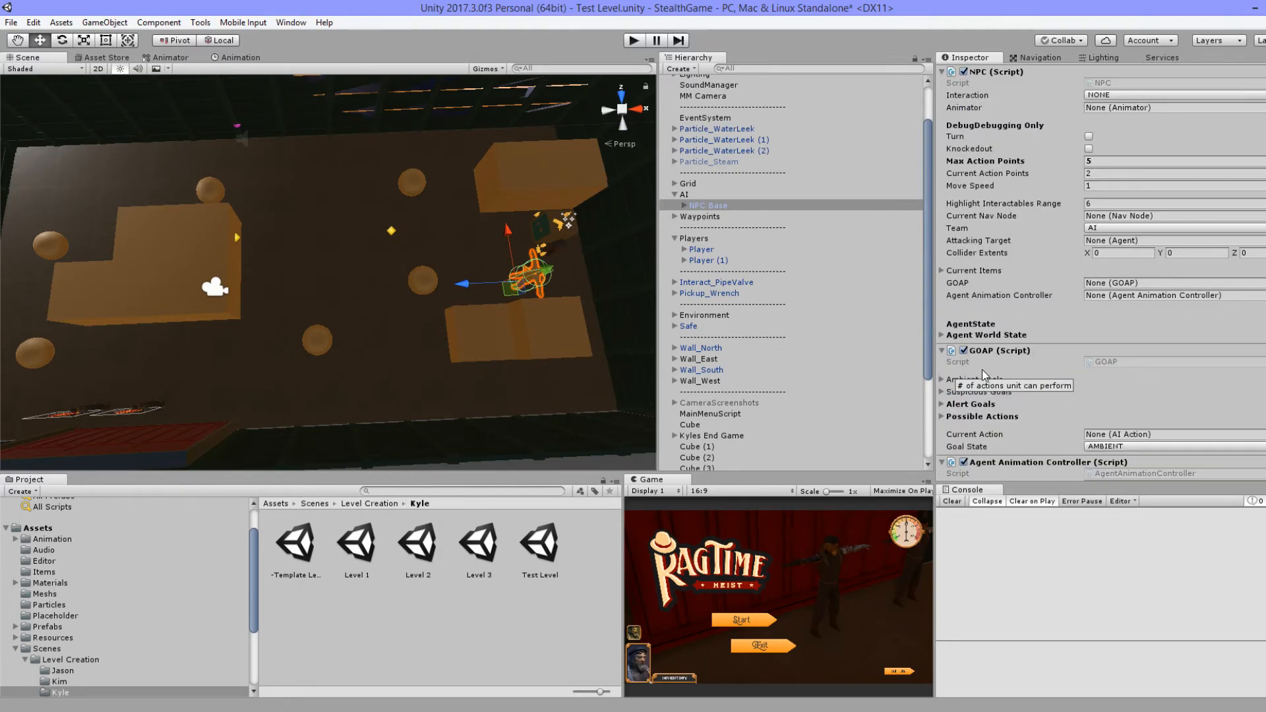
Step: Expand NPC Base to check its basemodelGuard and Canvas children, and fold it closed again
{"action": "left_click", "coordinate": [725, 205]}
{"action": "key", "text": "Right"}
{"action": "key", "text": "Down"}
{"action": "key", "text": "Down"}
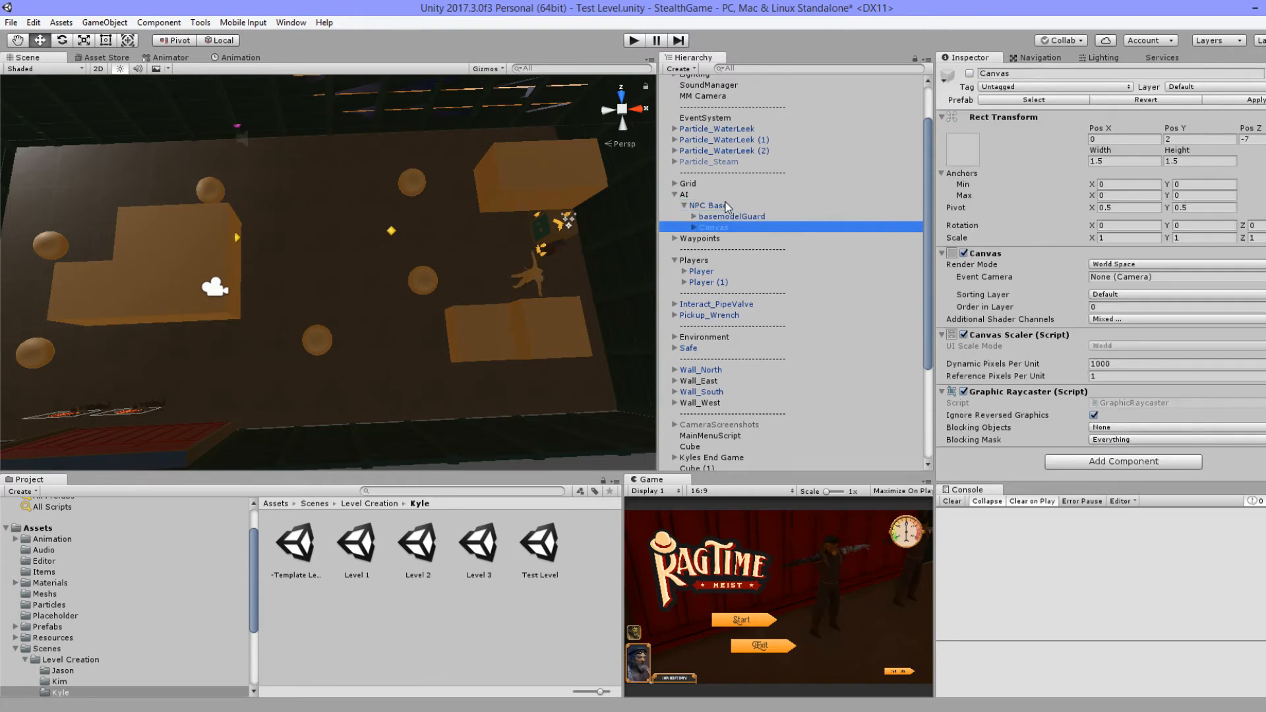
{"action": "key", "text": "Left"}
{"action": "key", "text": "Left"}
Step: Expand Agent World State and its Waypoints list in the guard's NPC script
{"action": "scroll", "coordinate": [1108, 396], "scroll_direction": "down", "scroll_amount": 6}
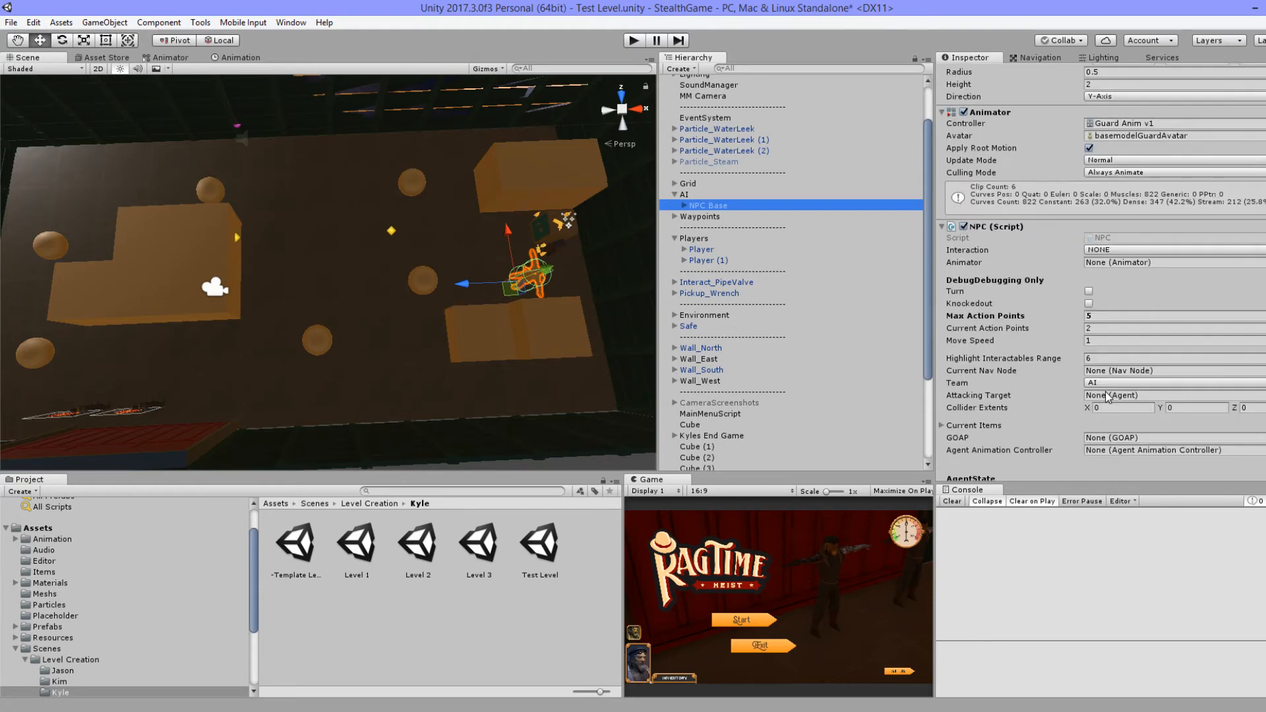
{"action": "scroll", "coordinate": [1108, 397], "scroll_direction": "down", "scroll_amount": 3}
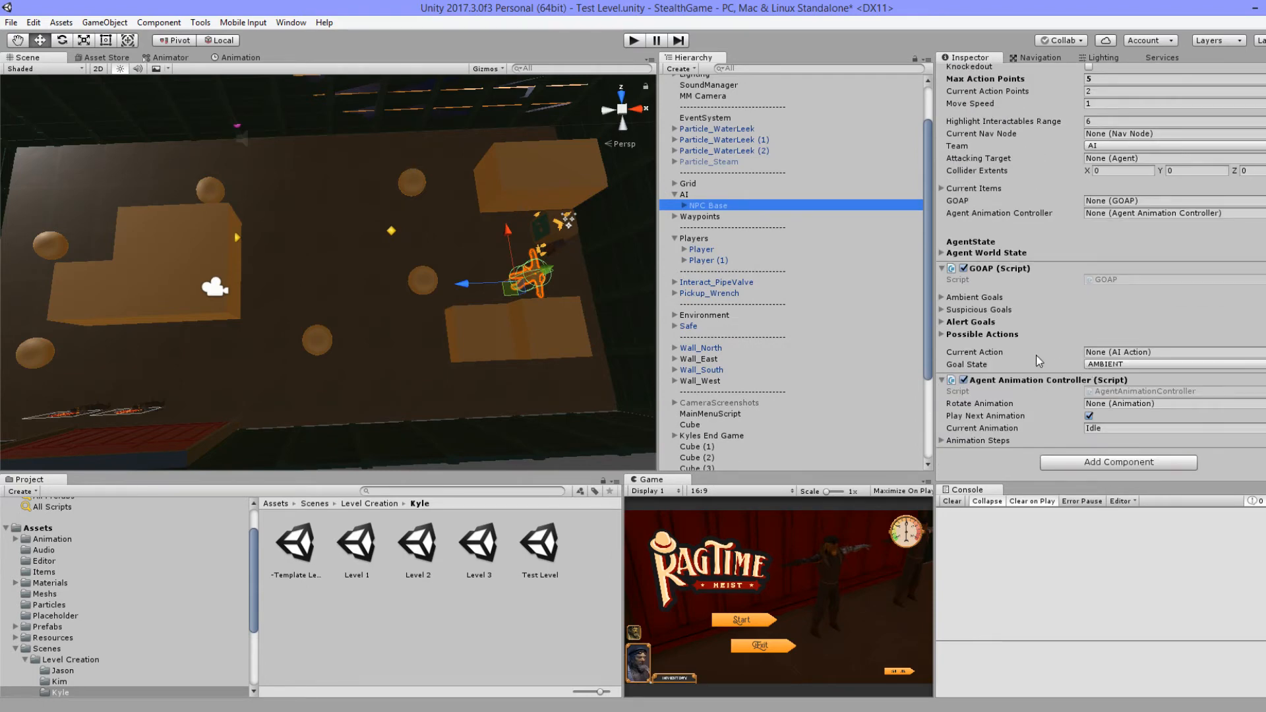
{"action": "left_click", "coordinate": [972, 253]}
{"action": "left_click", "coordinate": [973, 253]}
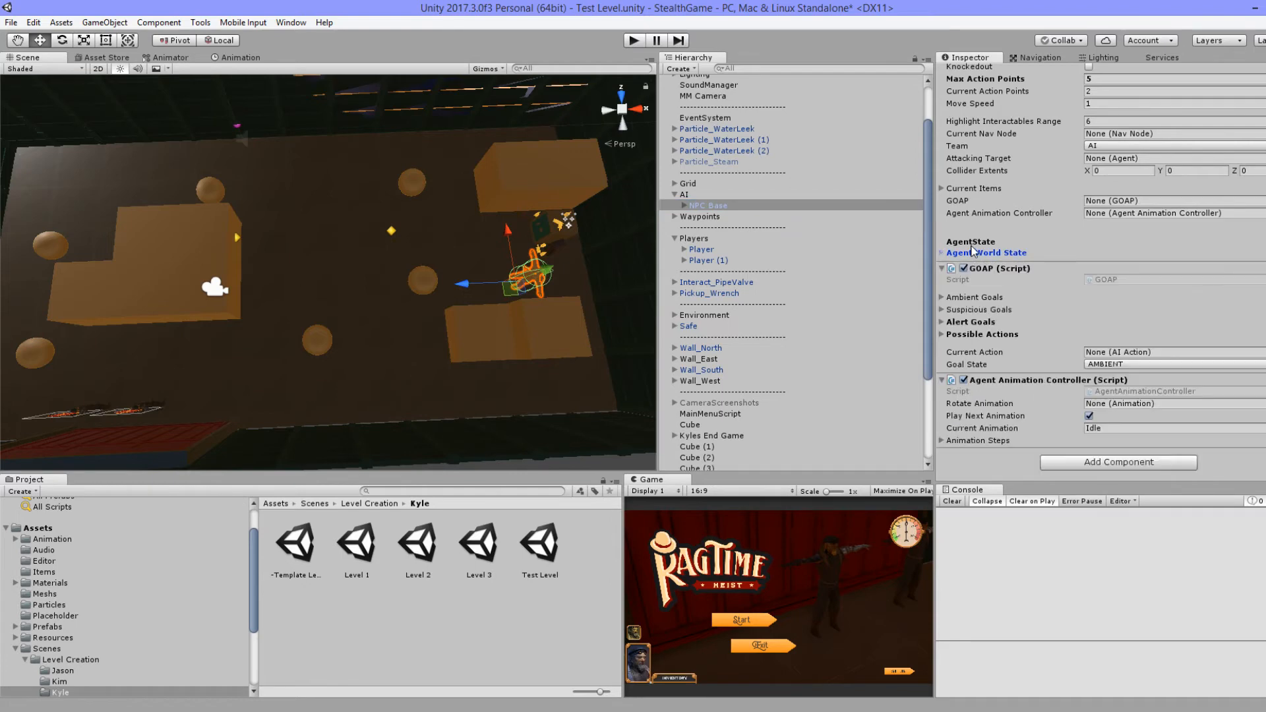
{"action": "left_click", "coordinate": [973, 253]}
{"action": "left_click", "coordinate": [980, 303]}
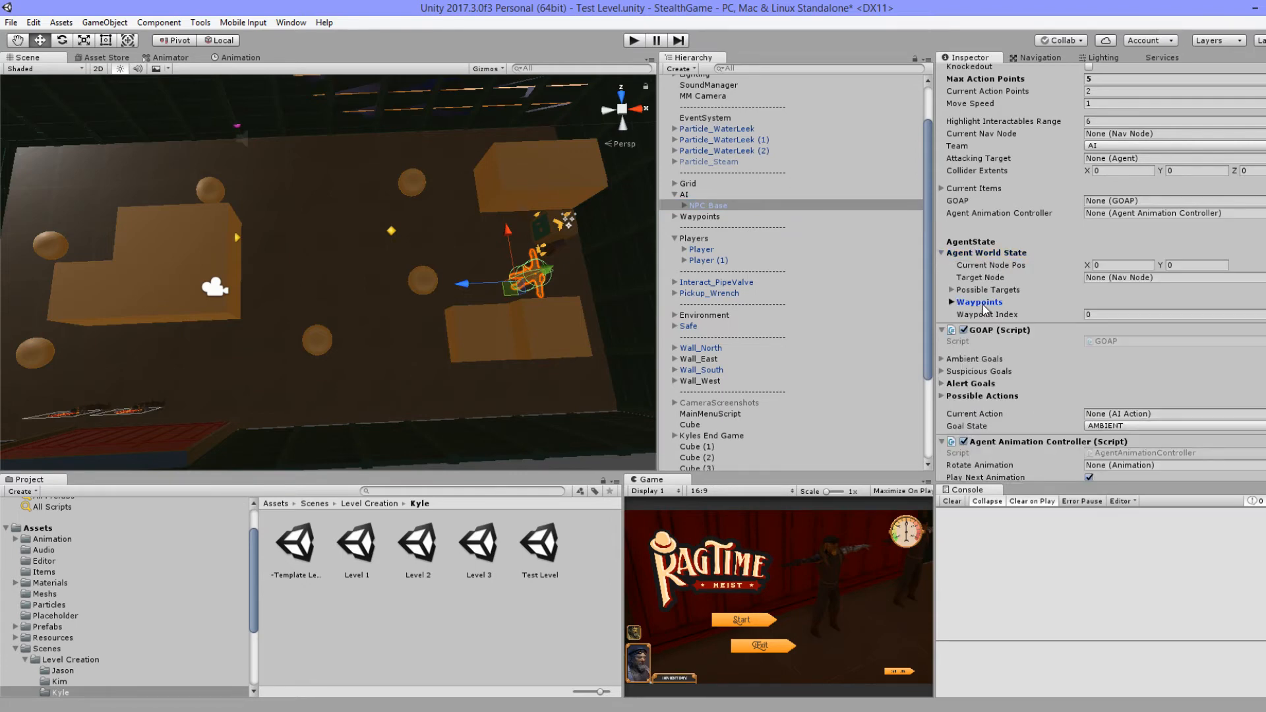
{"action": "scroll", "coordinate": [984, 308], "scroll_direction": "up", "scroll_amount": 5}
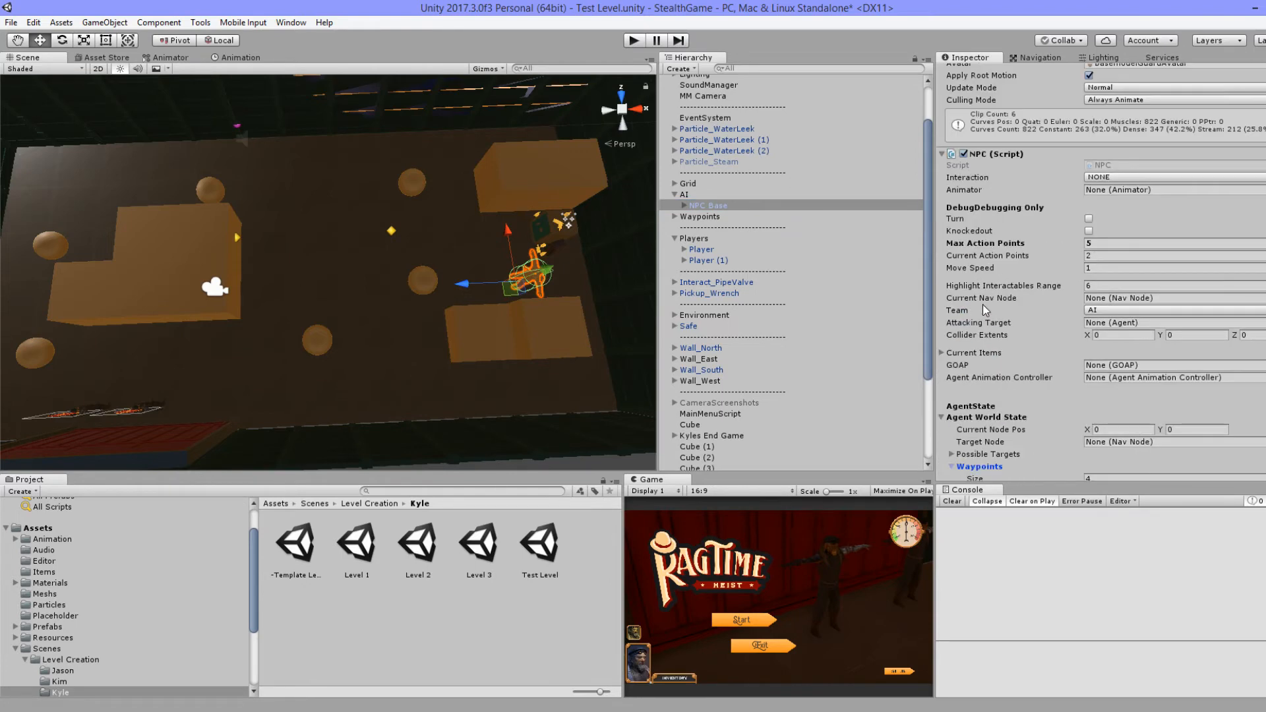
{"action": "scroll", "coordinate": [985, 264], "scroll_direction": "up", "scroll_amount": 1}
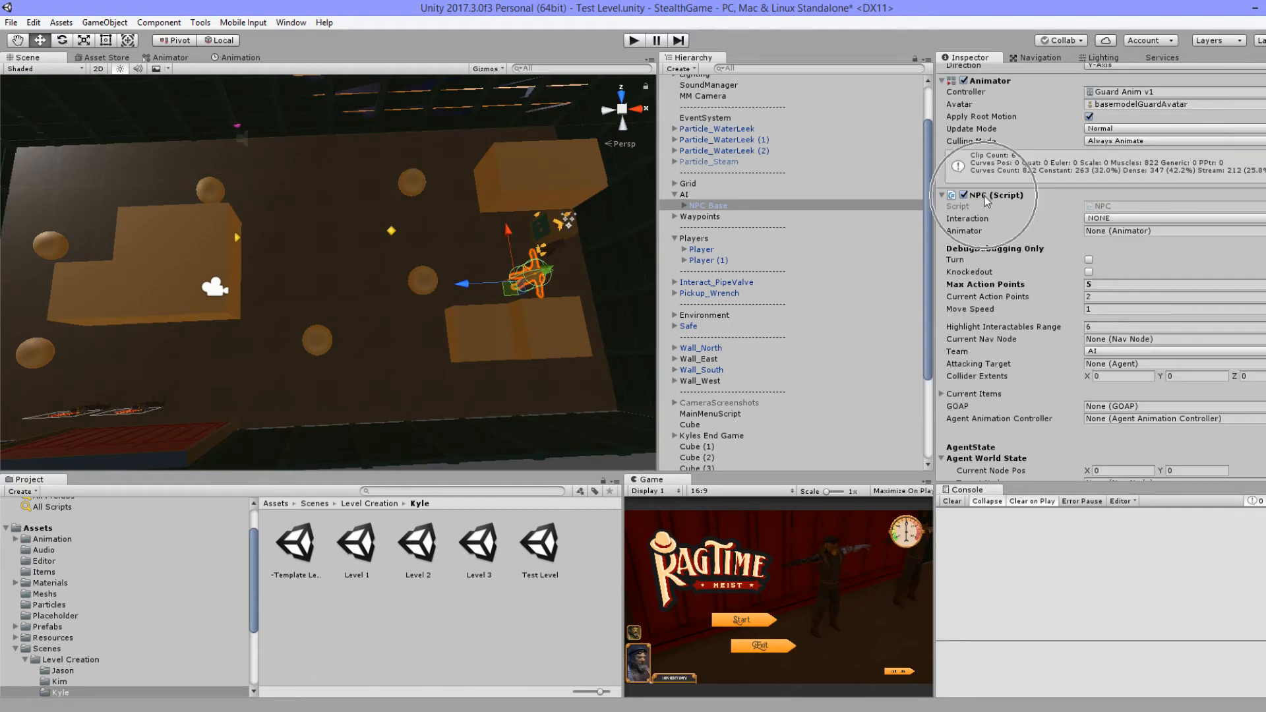
Step: Examine the Waypoints list in the NPC script's Agent World State and the floor area around the guard
{"action": "scroll", "coordinate": [986, 199], "scroll_direction": "down", "scroll_amount": 3}
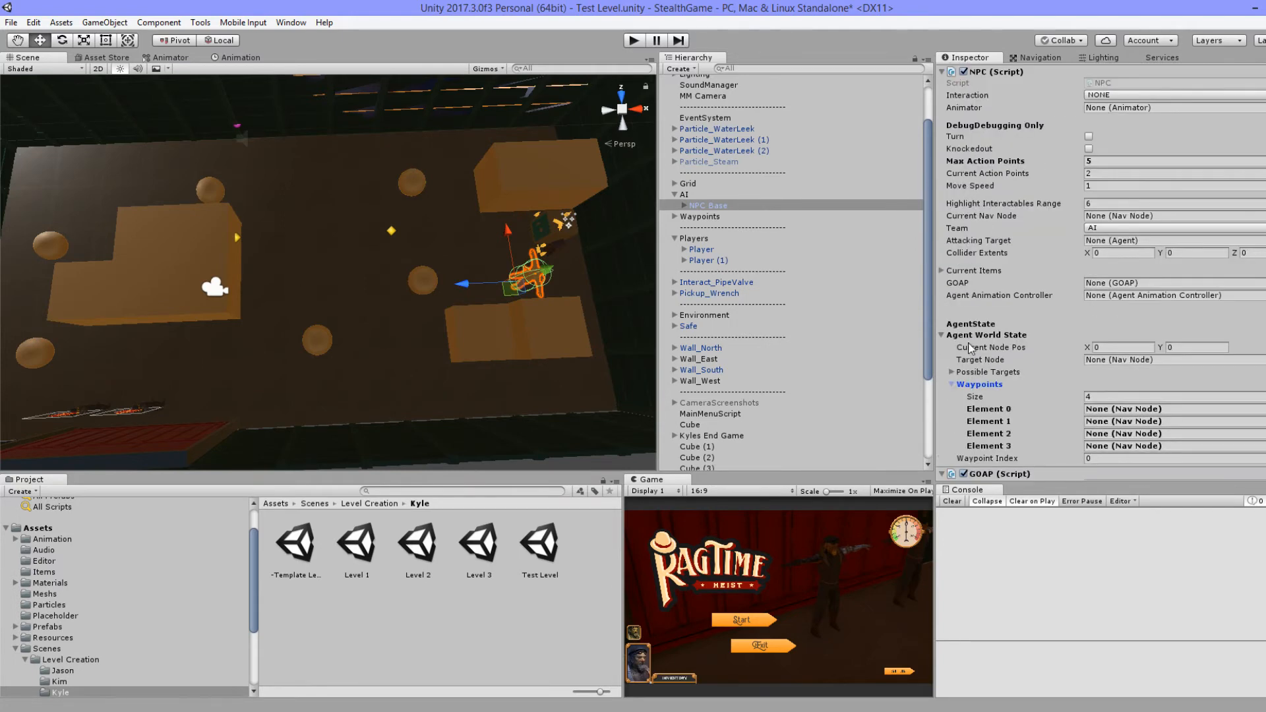
{"action": "left_click", "coordinate": [969, 335]}
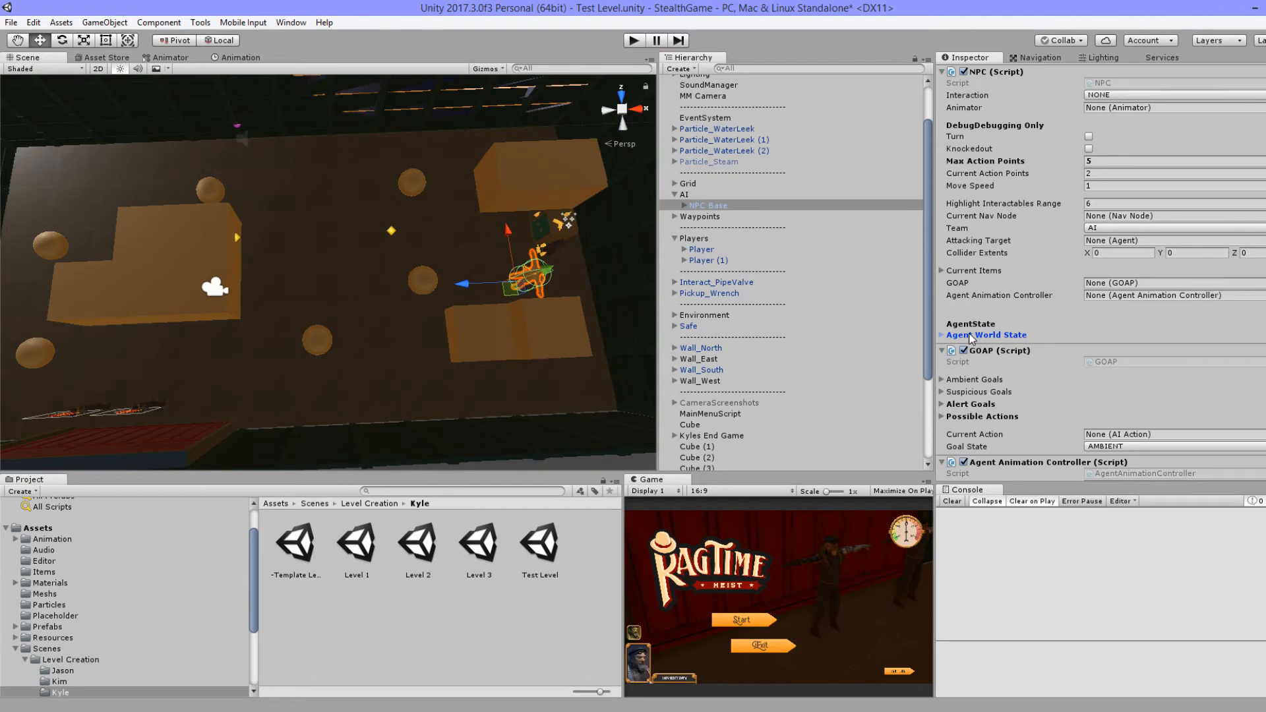
{"action": "left_click", "coordinate": [950, 337]}
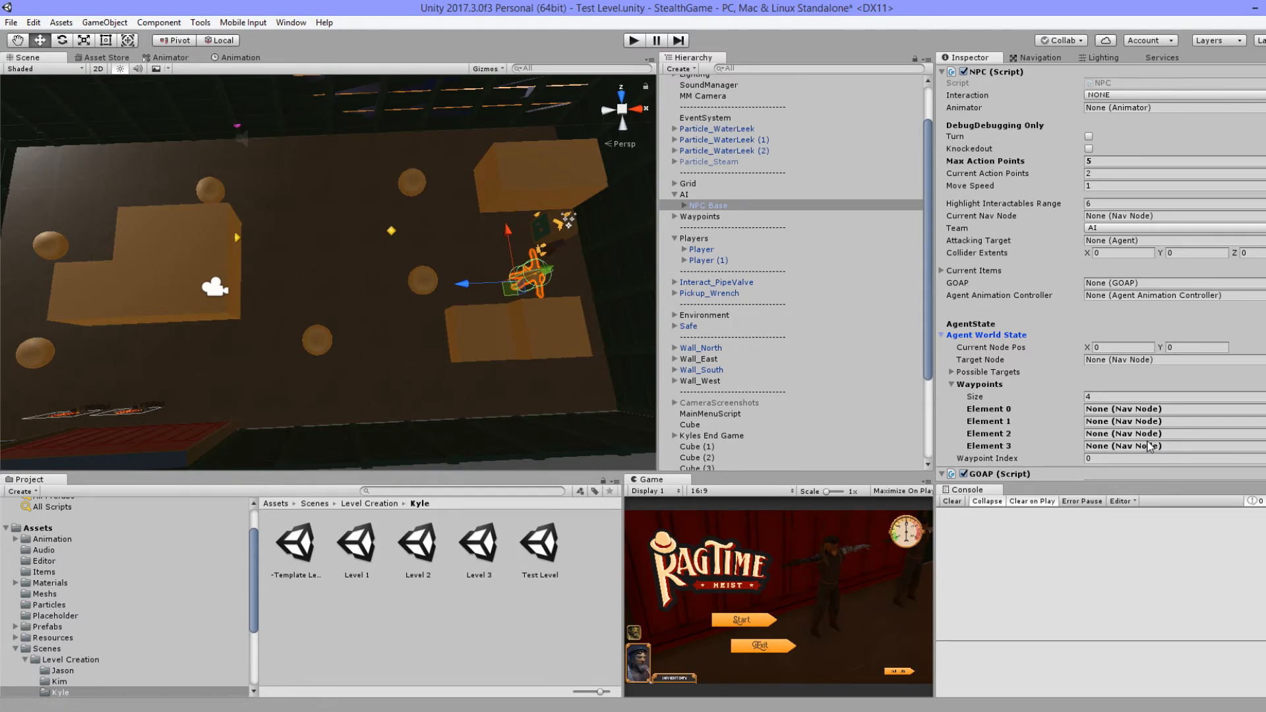
{"action": "middle_click_drag", "start_coordinate": [585, 326], "coordinate": [416, 311]}
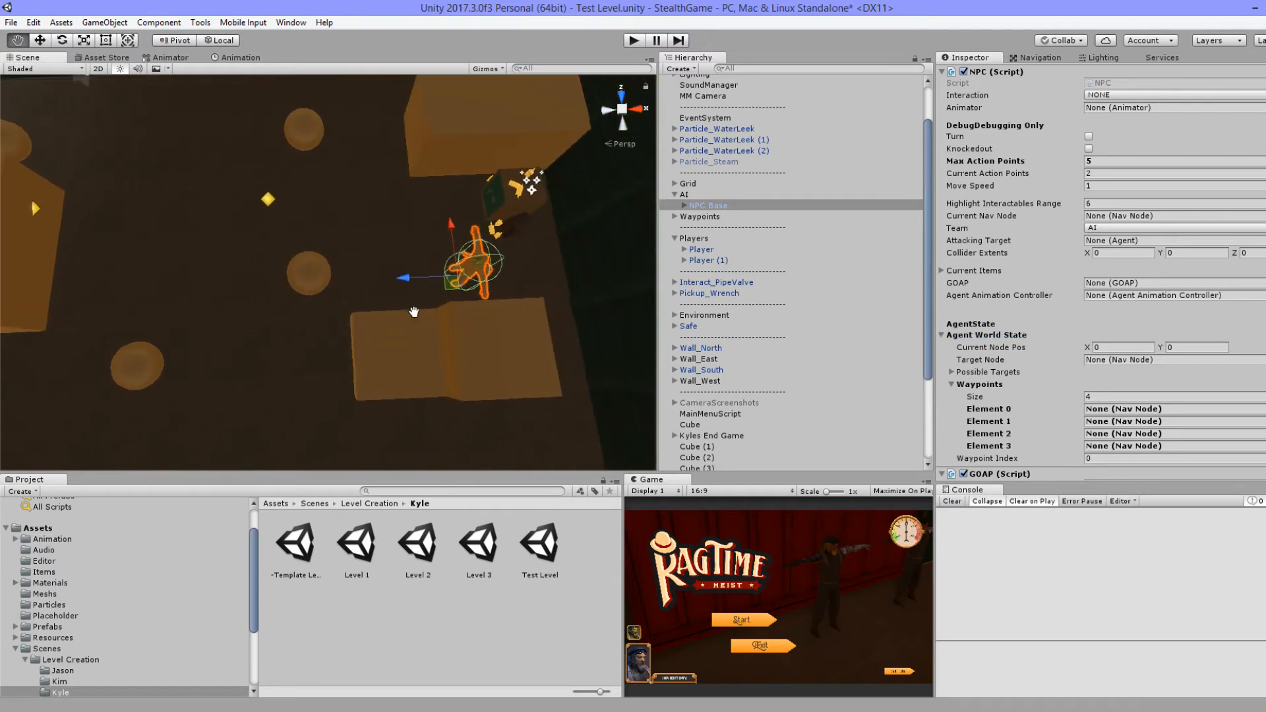
{"action": "left_click_drag", "start_coordinate": [417, 311], "coordinate": [462, 320], "text": "alt"}
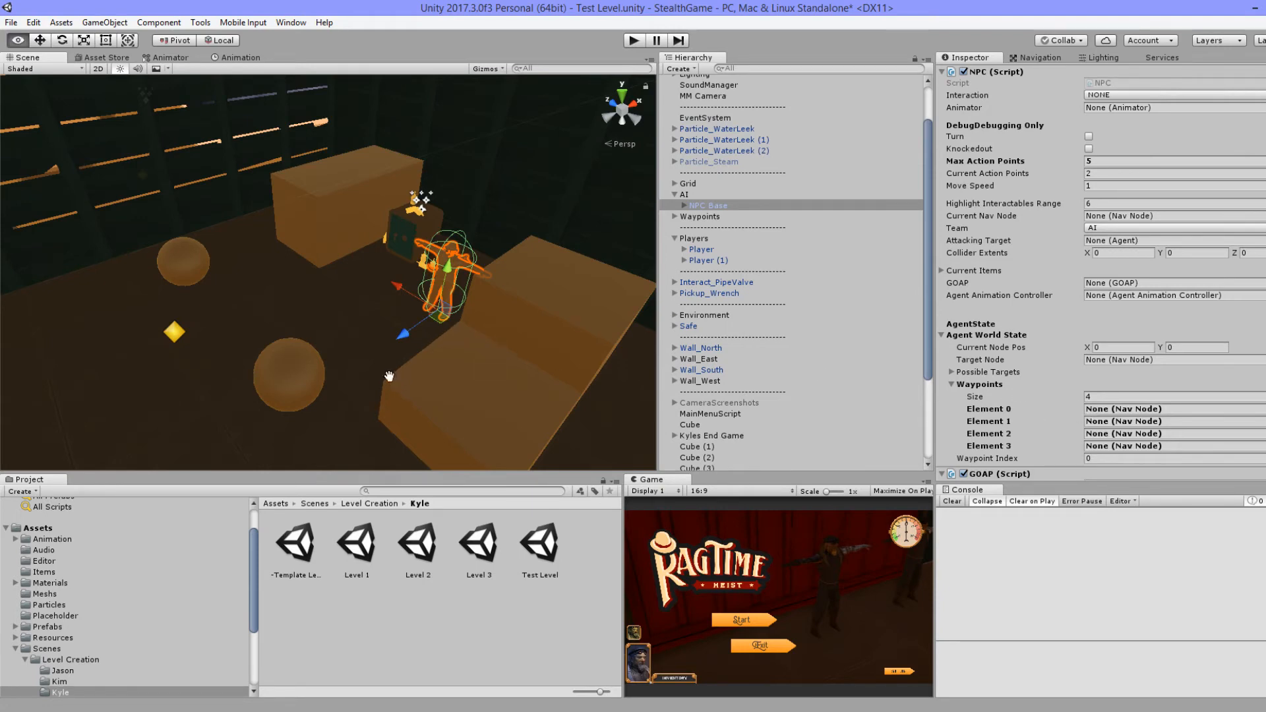
{"action": "mouse_move", "coordinate": [398, 374]}
{"action": "left_mouse_down", "text": "alt"}
{"action": "mouse_move", "coordinate": [429, 340]}
{"action": "mouse_move", "coordinate": [399, 334]}
{"action": "mouse_move", "coordinate": [410, 340]}
{"action": "mouse_move", "coordinate": [381, 356]}
{"action": "left_mouse_up", "text": "alt"}
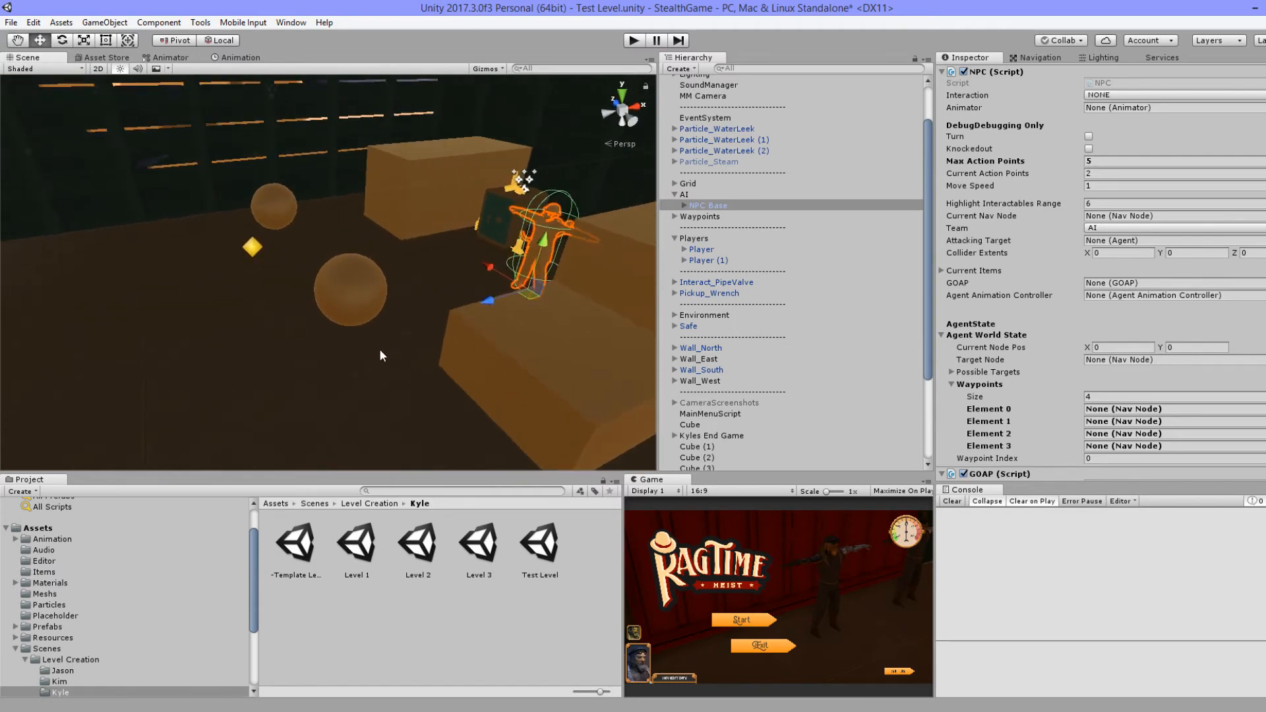
{"action": "left_click", "coordinate": [363, 360]}
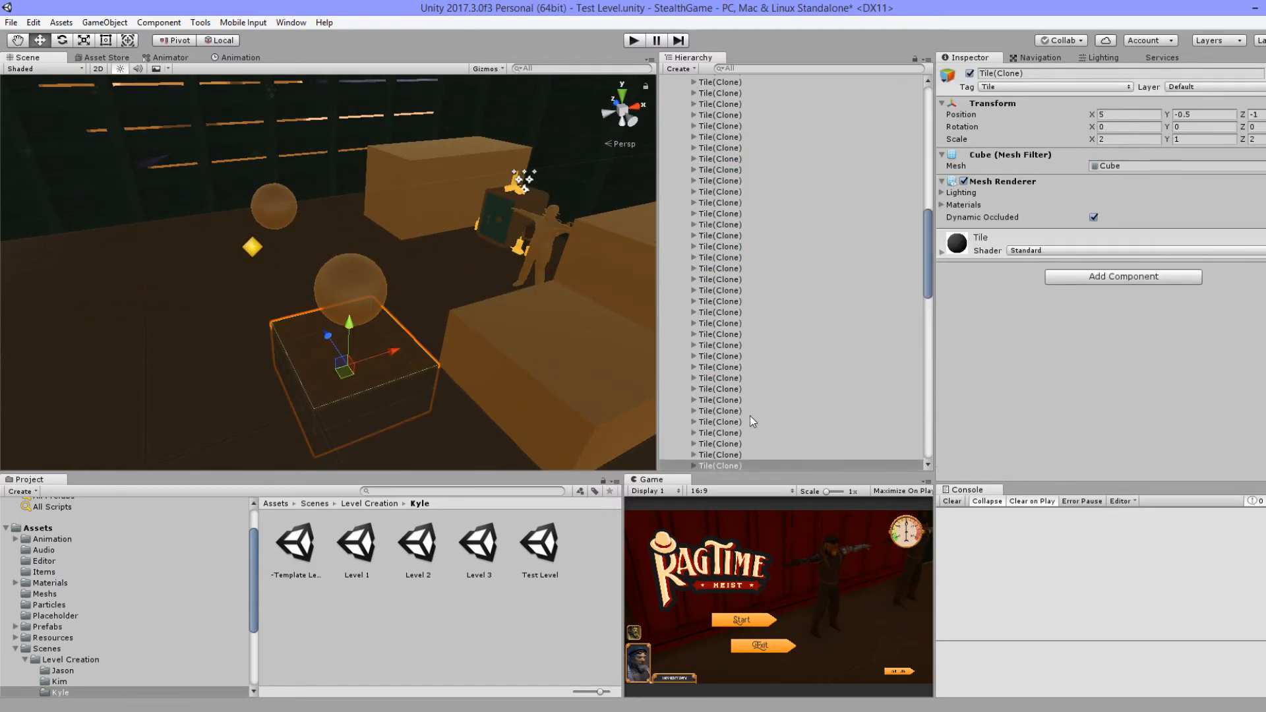
{"action": "scroll", "coordinate": [790, 211], "scroll_direction": "up", "scroll_amount": 10}
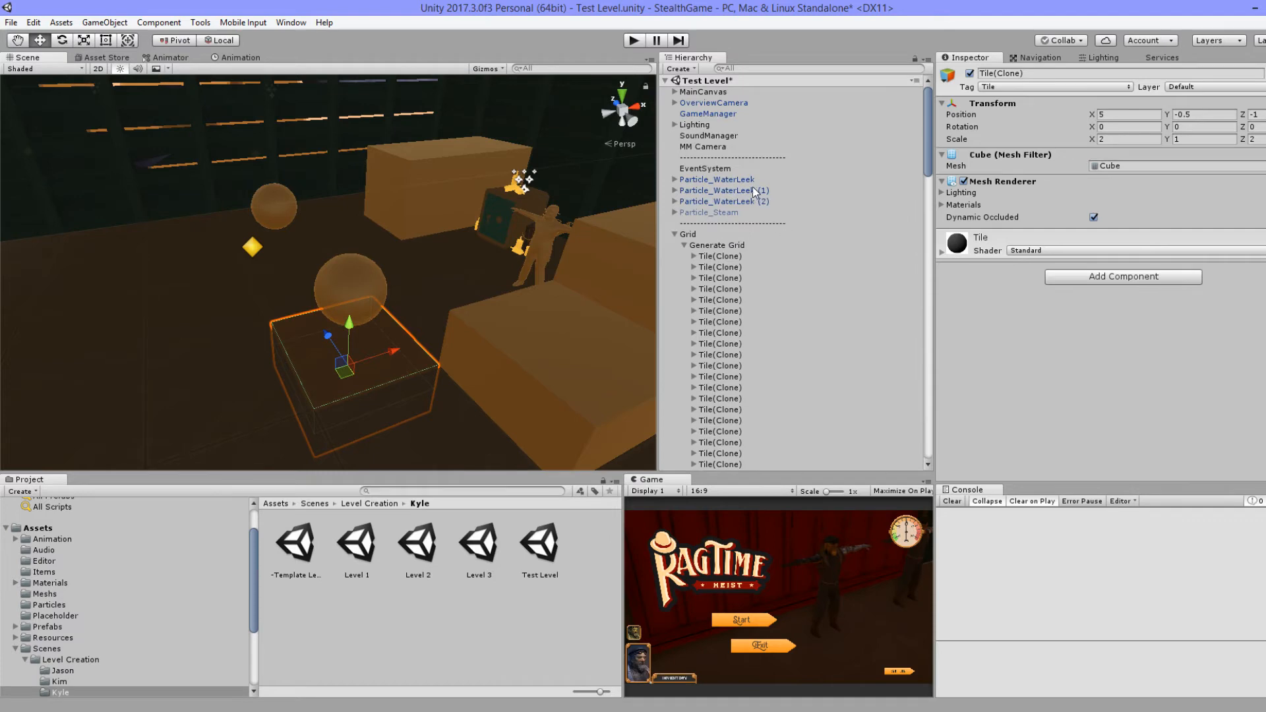
{"action": "left_click", "coordinate": [699, 236]}
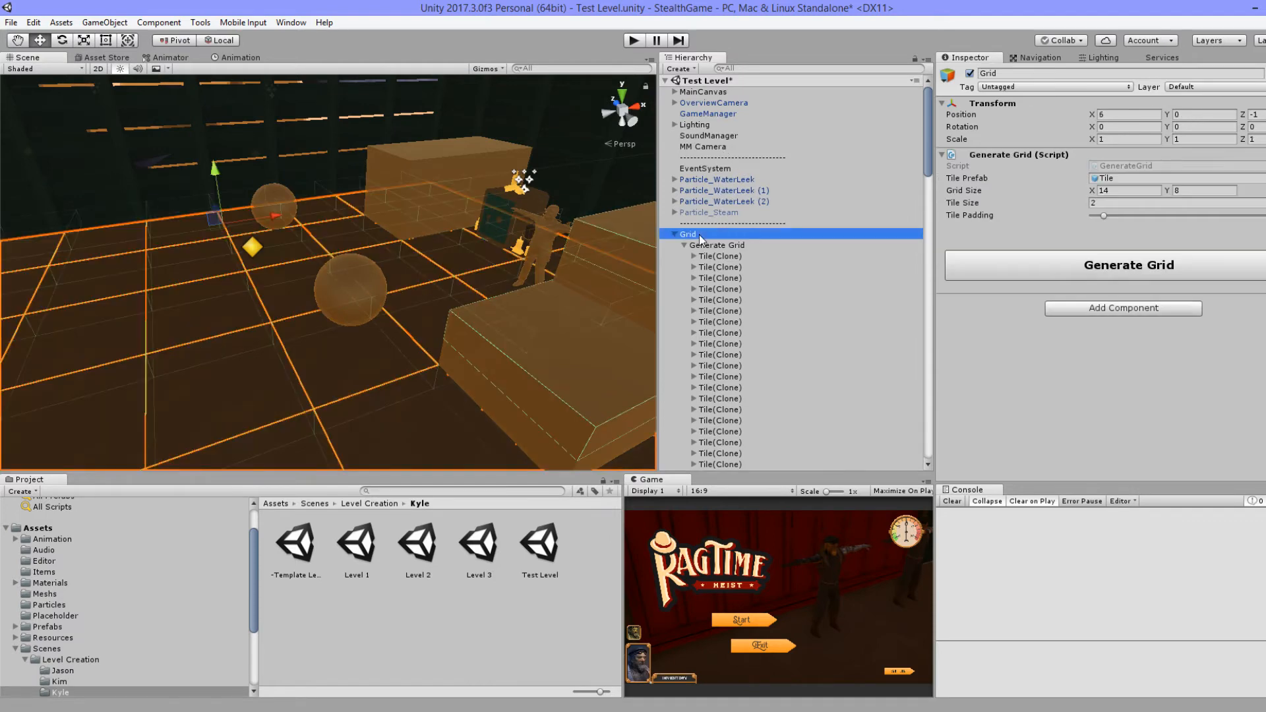
{"action": "key", "text": "Left"}
{"action": "left_click", "coordinate": [708, 256]}
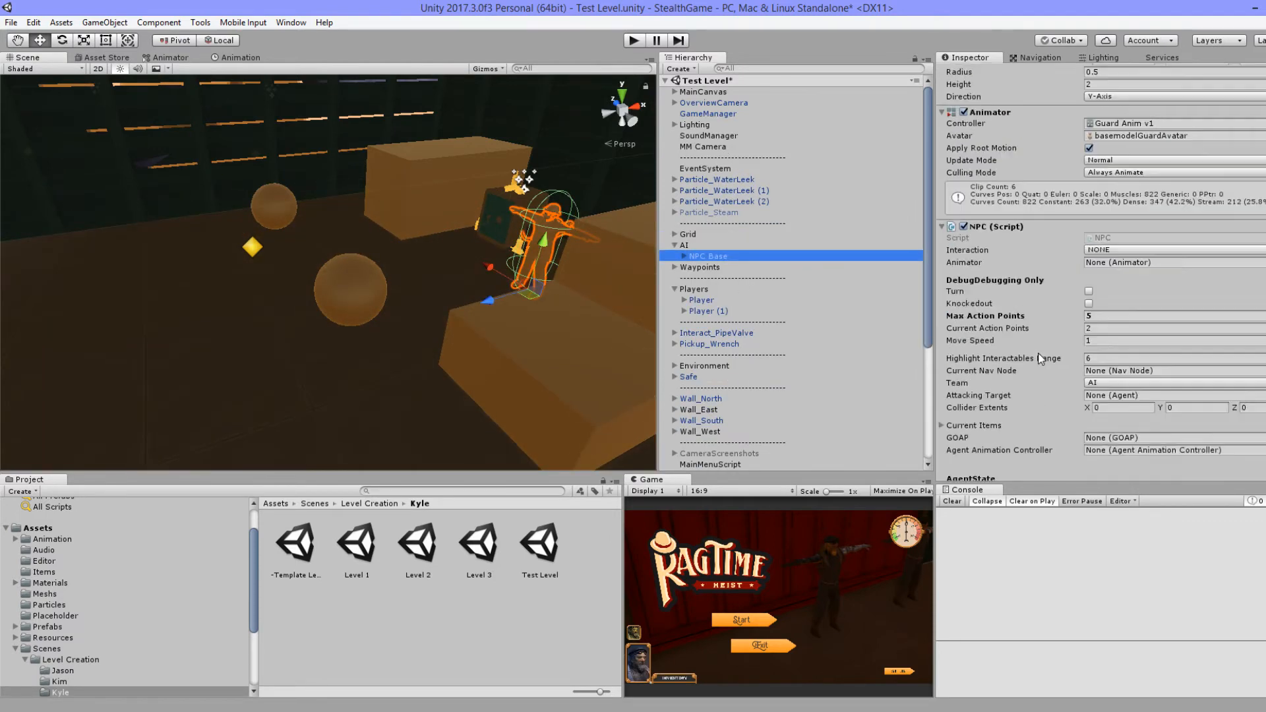
Step: Review the NPC Base components and lock the Inspector on them with the Waypoints list in view
{"action": "scroll", "coordinate": [1040, 356], "scroll_direction": "down", "scroll_amount": 5}
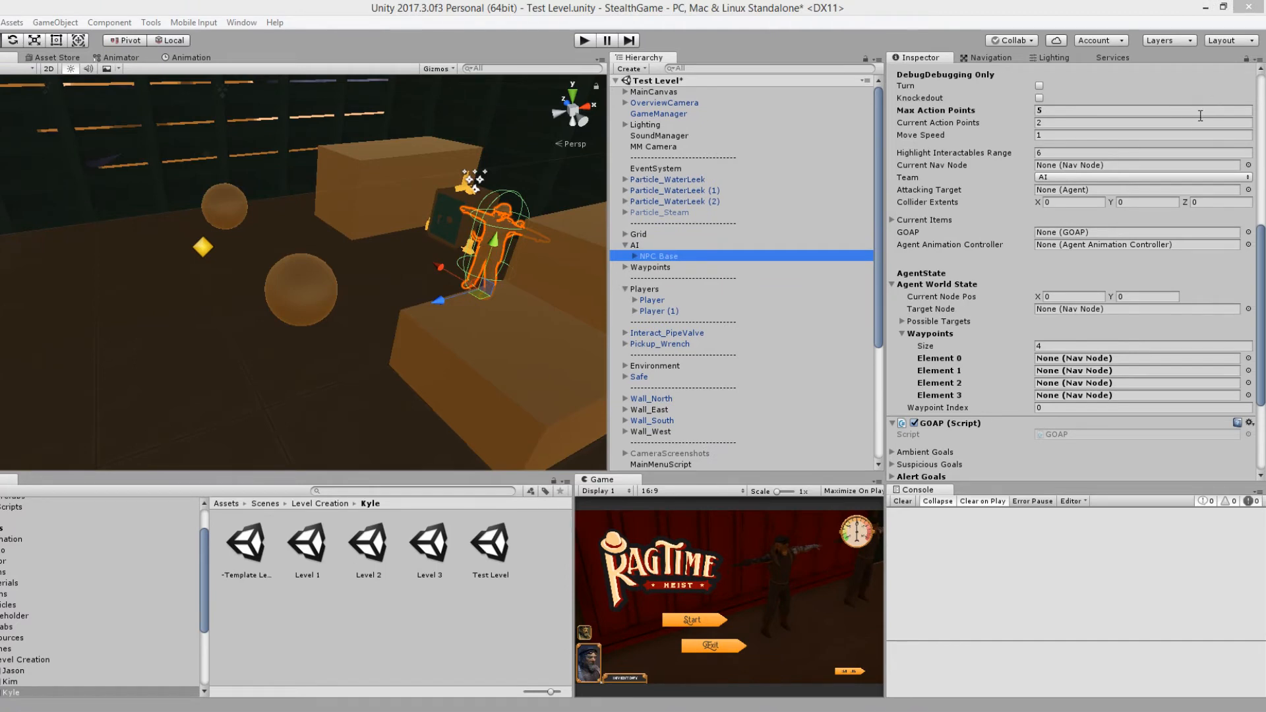
{"action": "left_click", "coordinate": [1109, 304]}
{"action": "scroll", "coordinate": [1108, 306], "scroll_direction": "up", "scroll_amount": 10}
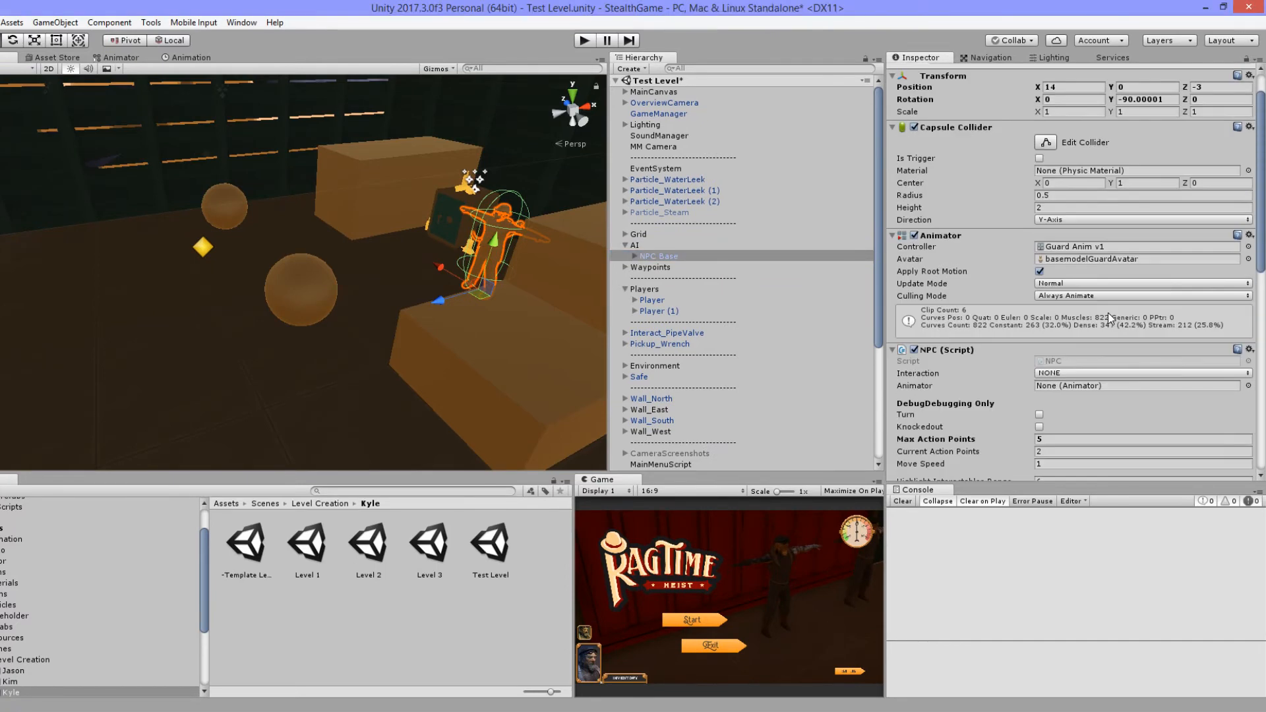
{"action": "scroll", "coordinate": [1120, 296], "scroll_direction": "down", "scroll_amount": 3}
{"action": "scroll", "coordinate": [1124, 289], "scroll_direction": "down", "scroll_amount": 8}
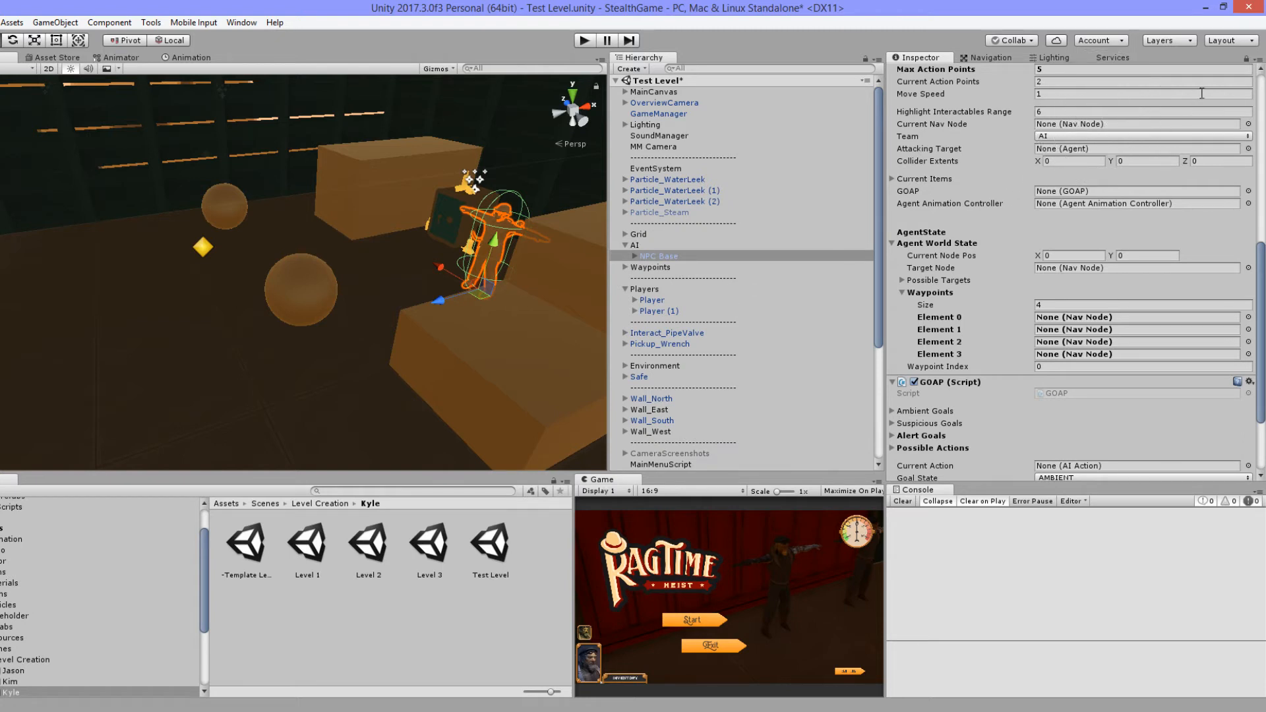
{"action": "left_click", "coordinate": [1248, 57]}
Step: Assign the NavNode of the floor tile at the nearest sphere in front of the guard to Waypoints Element 0
{"action": "left_click", "coordinate": [331, 360]}
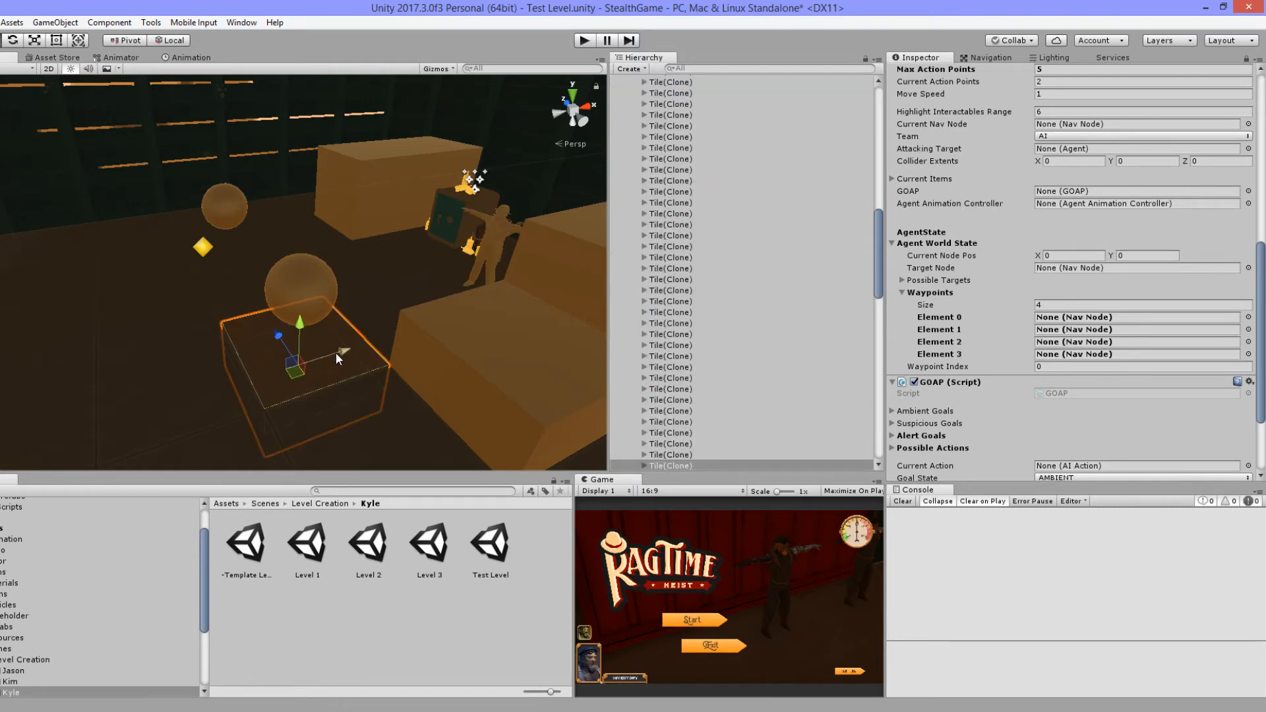
{"action": "scroll", "coordinate": [714, 361], "scroll_direction": "down", "scroll_amount": 5}
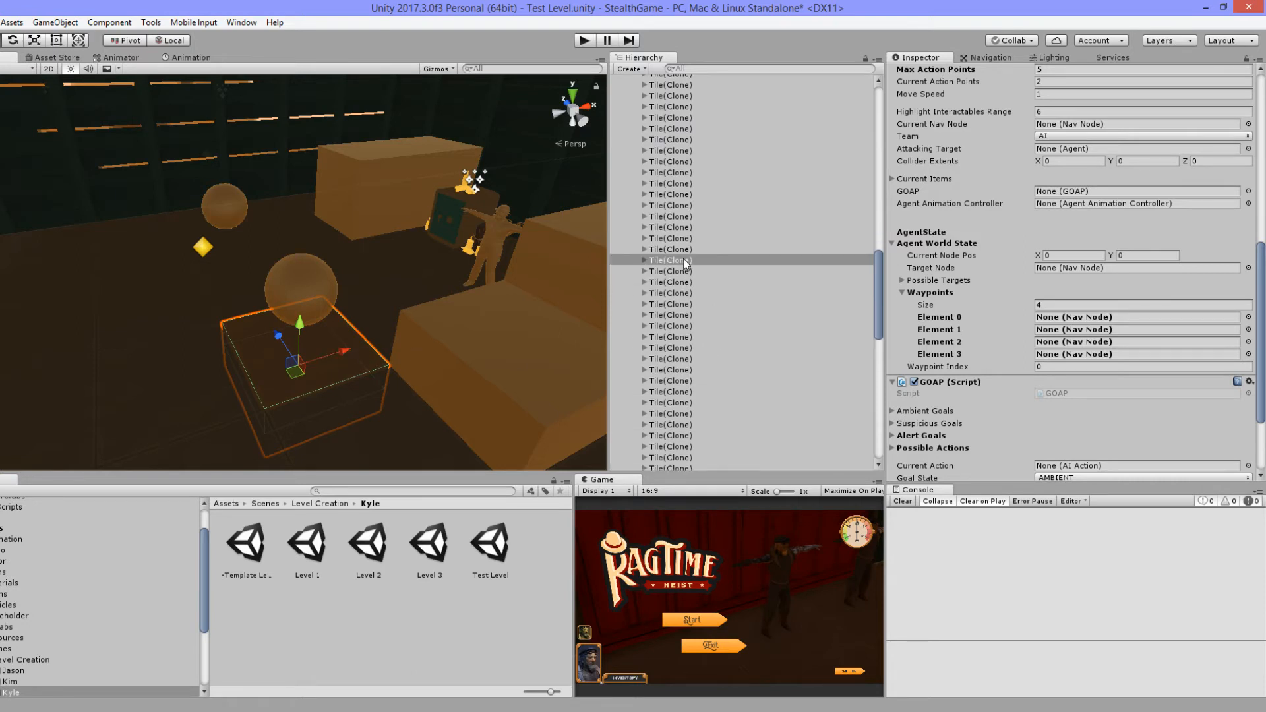
{"action": "left_click", "coordinate": [684, 261]}
{"action": "key", "text": "Right"}
{"action": "key", "text": "Down"}
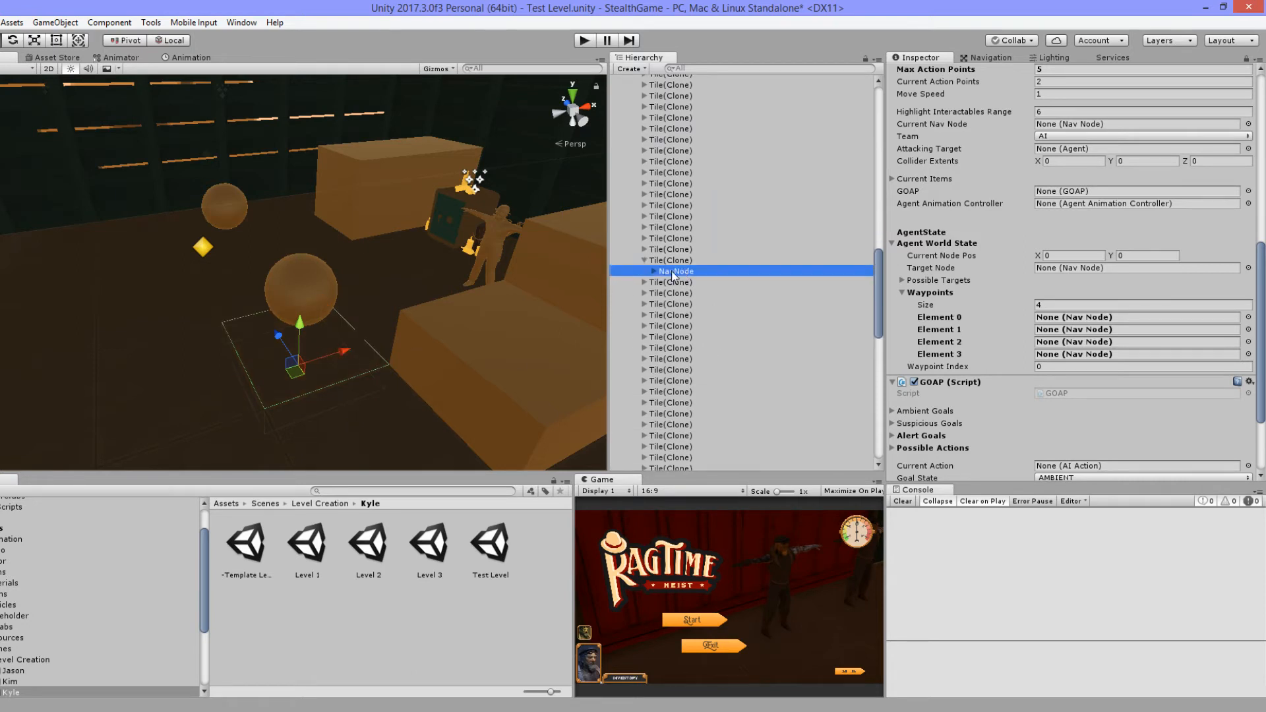
{"action": "left_click_drag", "start_coordinate": [671, 271], "coordinate": [1088, 321]}
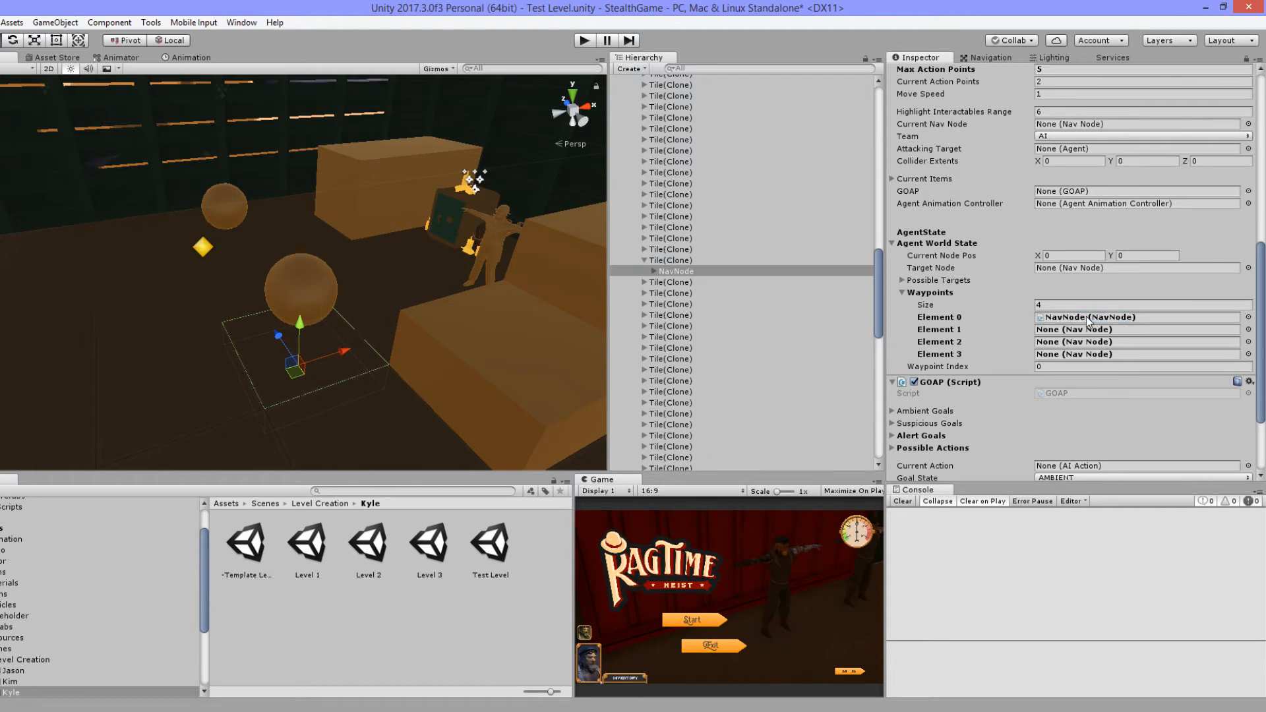
Step: Assign the NavNode of the floor tile at the farther sphere, beside the yellow marker, to Waypoints Element 1
{"action": "left_click", "coordinate": [246, 256]}
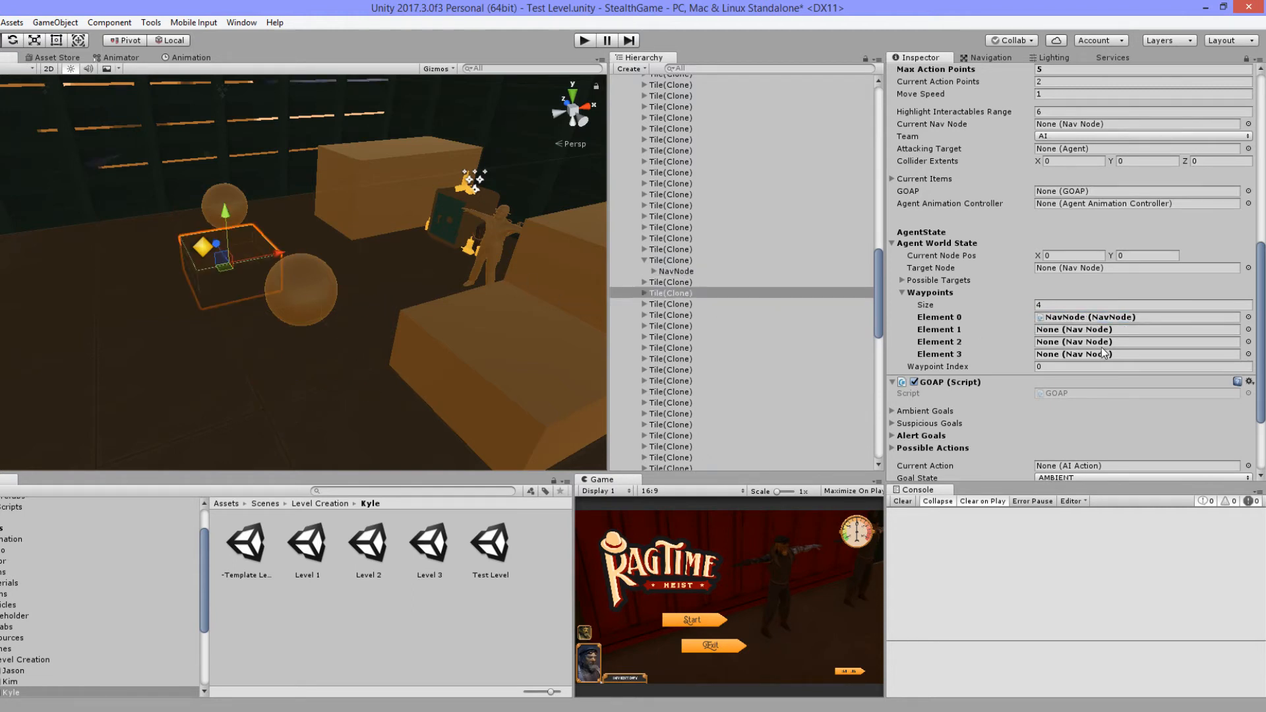
{"action": "key", "text": "Right"}
{"action": "left_click_drag", "start_coordinate": [665, 305], "coordinate": [1088, 329]}
Step: Assign the NavNode of the tile at the sphere behind the L-shaped block to Waypoints Element 2
{"action": "left_click_drag", "start_coordinate": [315, 306], "coordinate": [300, 397], "text": "alt"}
{"action": "left_click", "coordinate": [266, 286]}
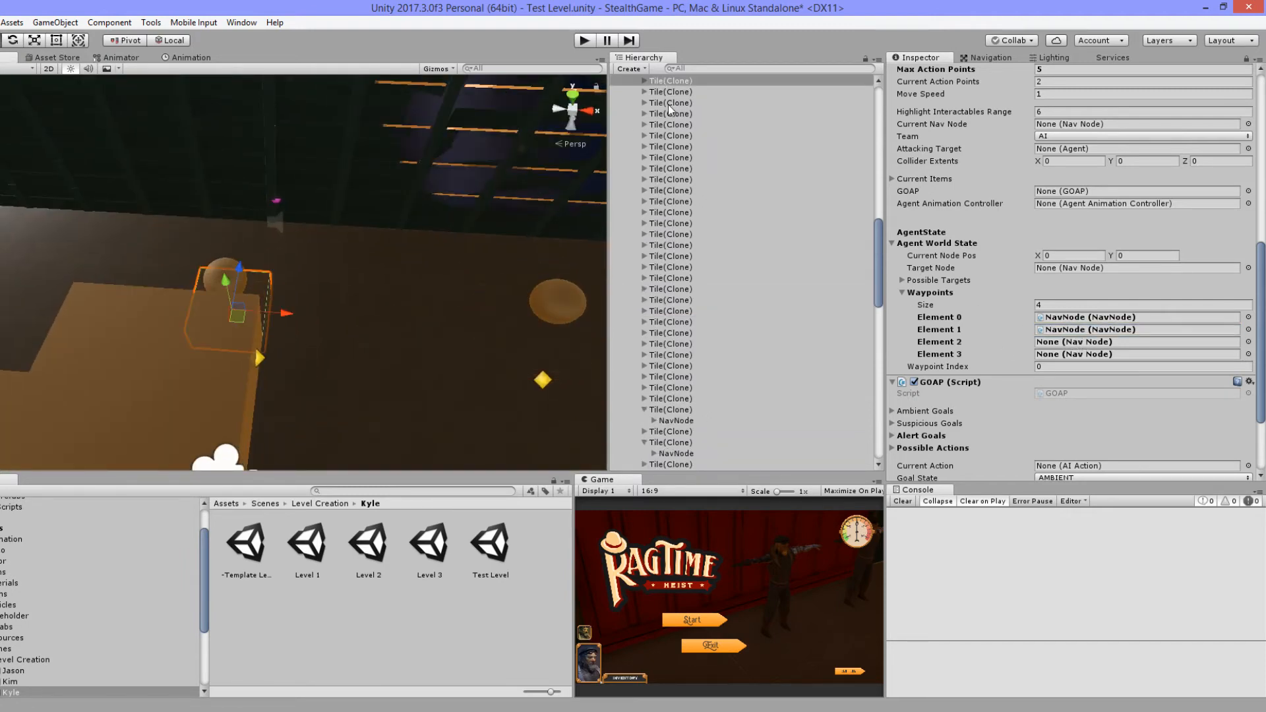
{"action": "mouse_move", "coordinate": [689, 82]}
{"action": "left_mouse_down"}
{"action": "mouse_move", "coordinate": [817, 134]}
{"action": "mouse_move", "coordinate": [1099, 342]}
{"action": "mouse_move", "coordinate": [703, 83]}
{"action": "mouse_move", "coordinate": [699, 157]}
{"action": "mouse_move", "coordinate": [1079, 343]}
{"action": "left_mouse_up"}
{"action": "key", "text": "Right"}
{"action": "key", "text": "Down"}
Step: Assign the NavNode of the tile at the sphere beside the L-shaped block's low end to Waypoints Element 3
{"action": "right_click_drag", "start_coordinate": [290, 293], "coordinate": [327, 343]}
{"action": "left_click", "coordinate": [288, 351]}
{"action": "key", "text": "Right"}
{"action": "key", "text": "Down"}
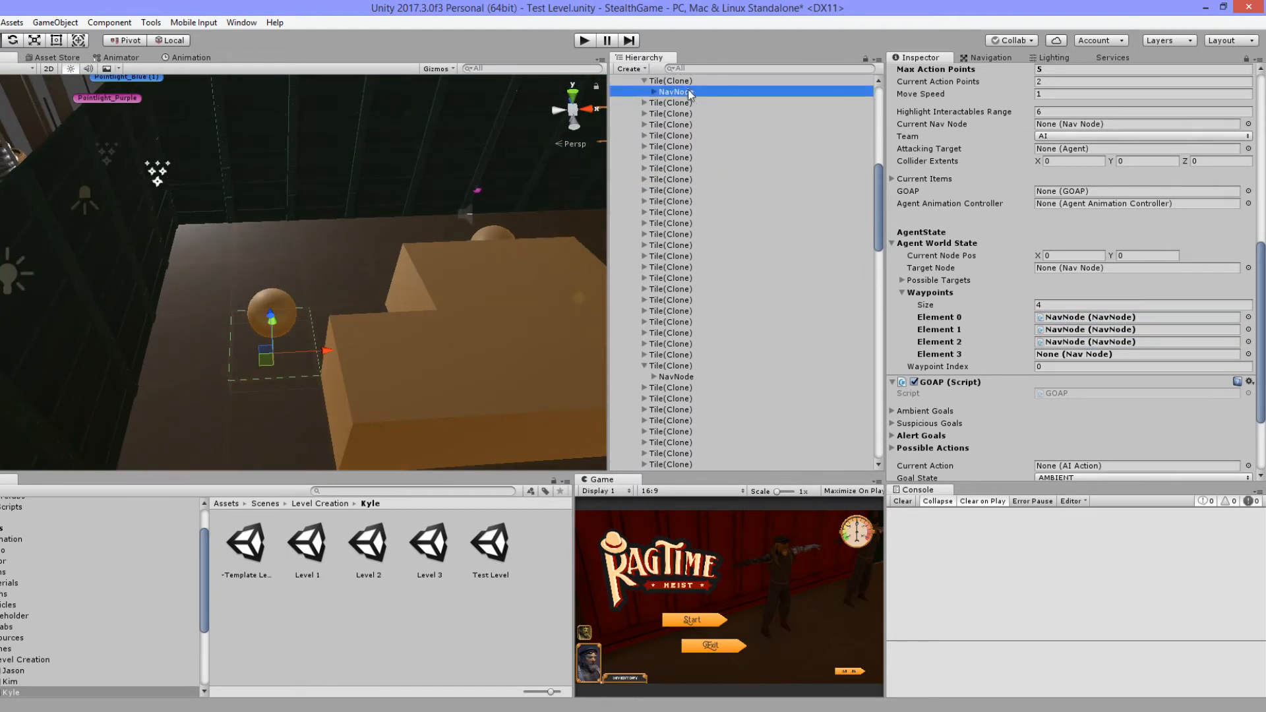
{"action": "left_click_drag", "start_coordinate": [686, 93], "coordinate": [1098, 356]}
Step: Set the size of the NPC's Waypoints list to 7
{"action": "mouse_move", "coordinate": [475, 349]}
{"action": "right_mouse_down"}
{"action": "mouse_move", "coordinate": [424, 243]}
{"action": "mouse_move", "coordinate": [465, 356]}
{"action": "right_mouse_up"}
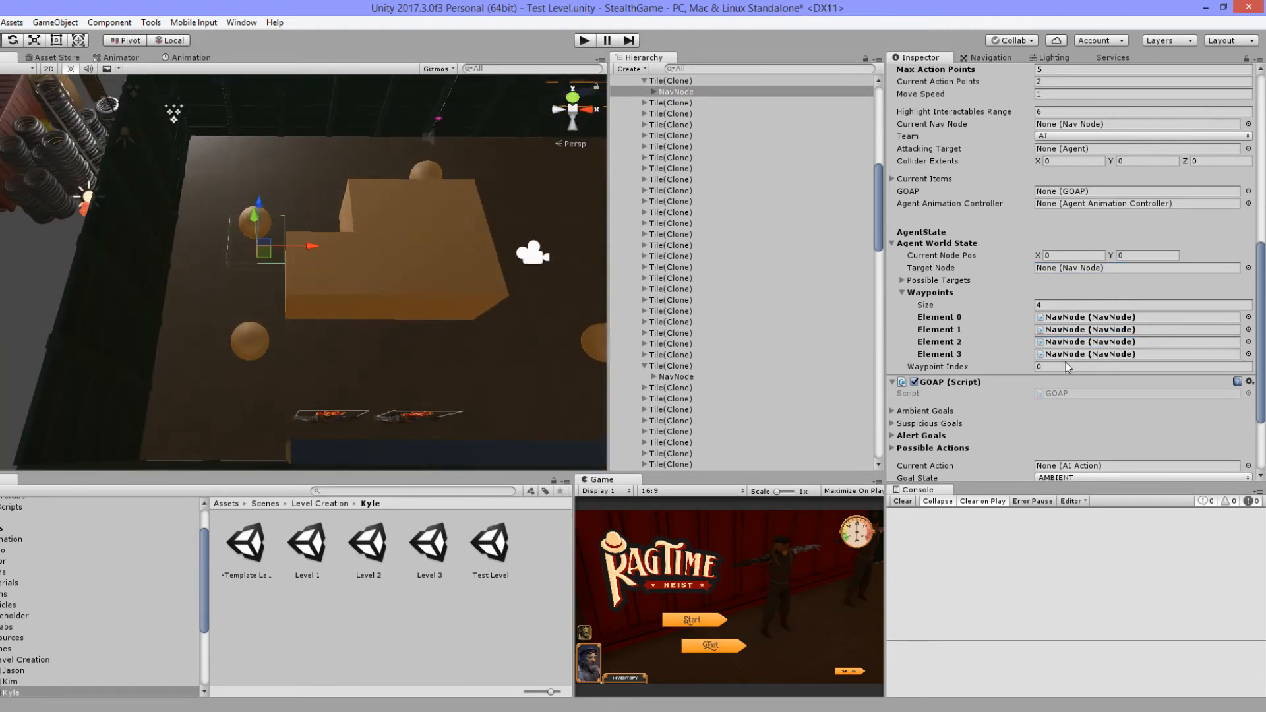
{"action": "left_click", "coordinate": [1051, 304]}
{"action": "key", "text": "Return"}
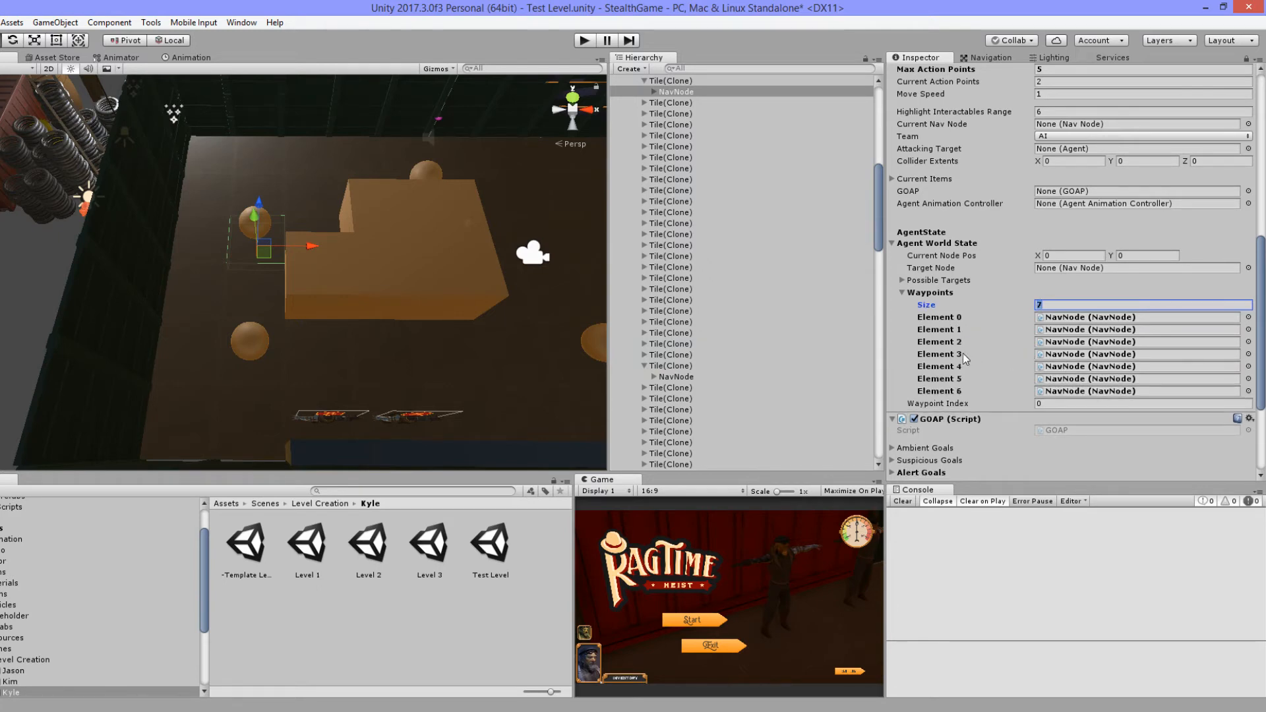
Step: Check which tile's NavNode Waypoints Elements 3 to 6 refer to in the Hierarchy
{"action": "left_click", "coordinate": [1068, 356]}
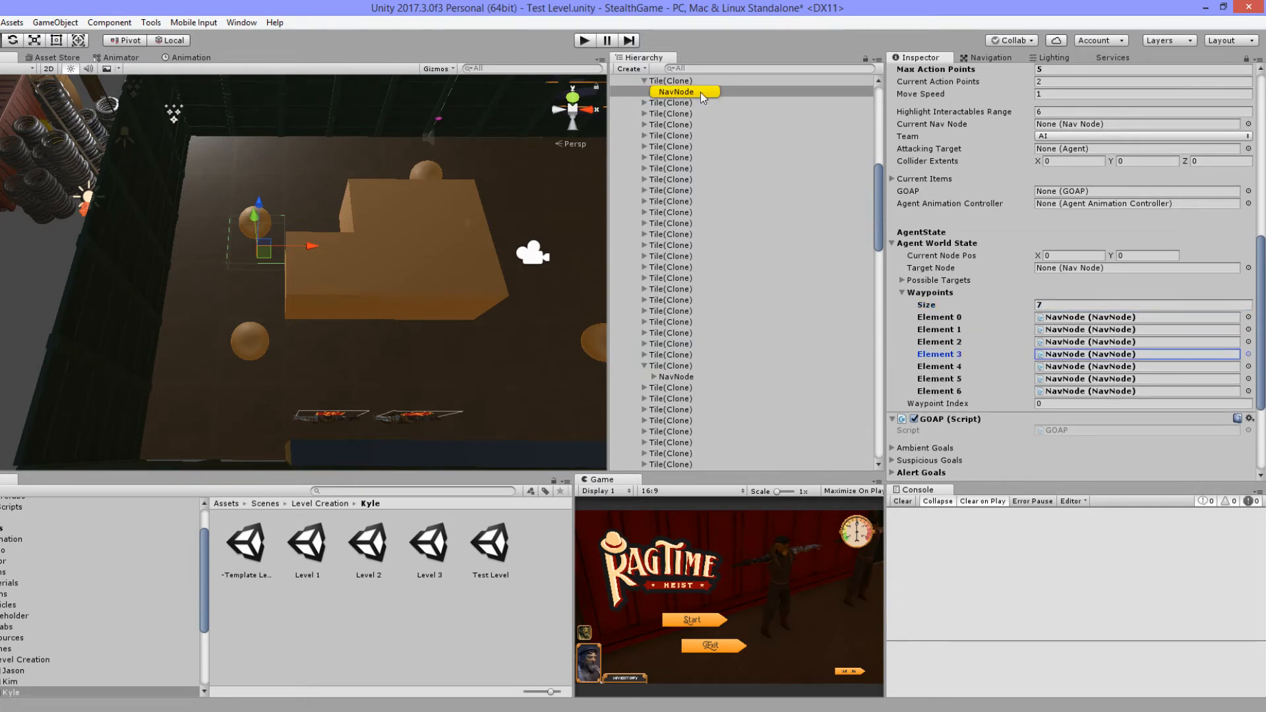
{"action": "left_click", "coordinate": [1089, 367]}
{"action": "left_click", "coordinate": [1091, 379]}
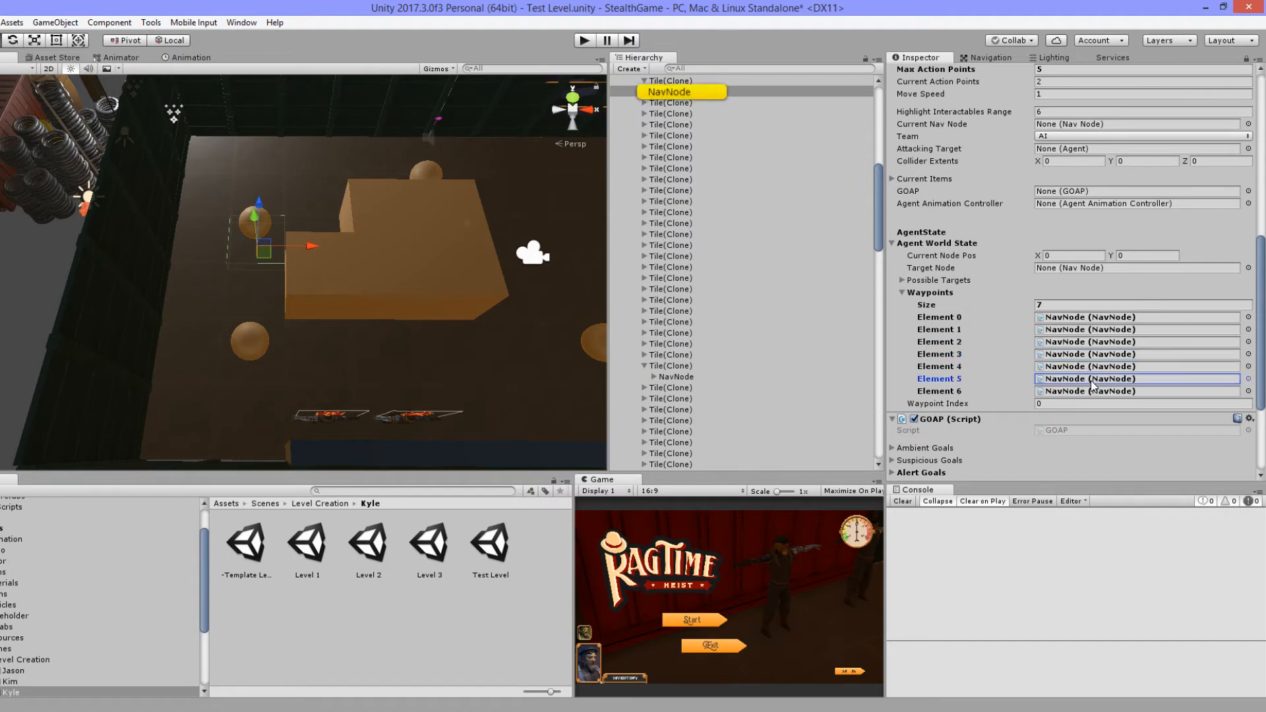
{"action": "left_click", "coordinate": [1095, 392]}
{"action": "left_click", "coordinate": [1097, 367]}
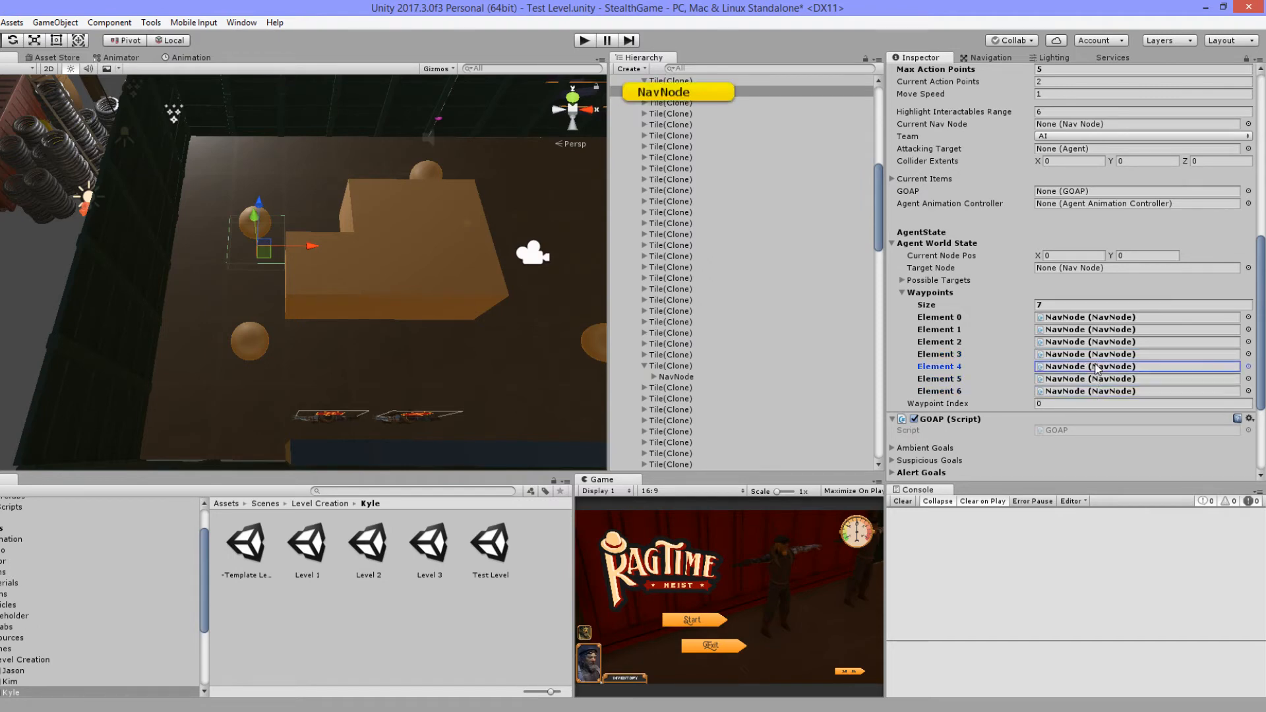
Step: Assign the NavNode of the tile under the sphere near the room's front corner to Waypoints Element 4
{"action": "left_click", "coordinate": [271, 367]}
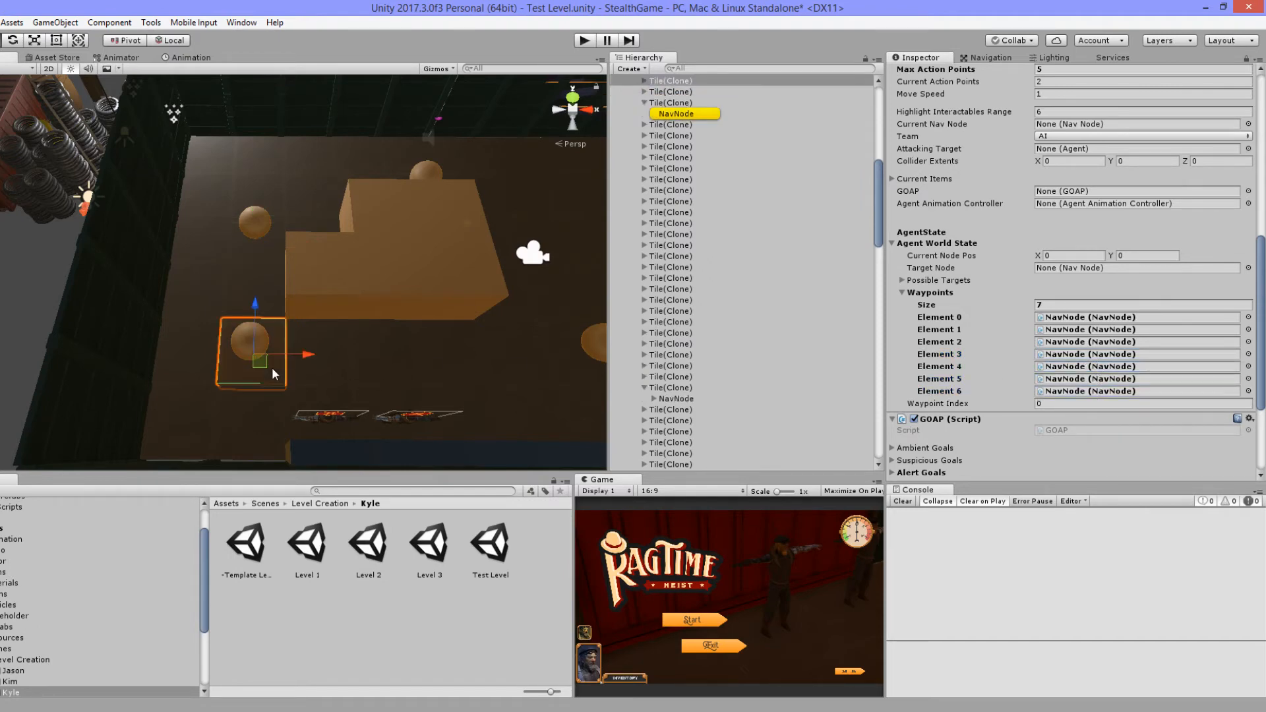
{"action": "left_click", "coordinate": [663, 83]}
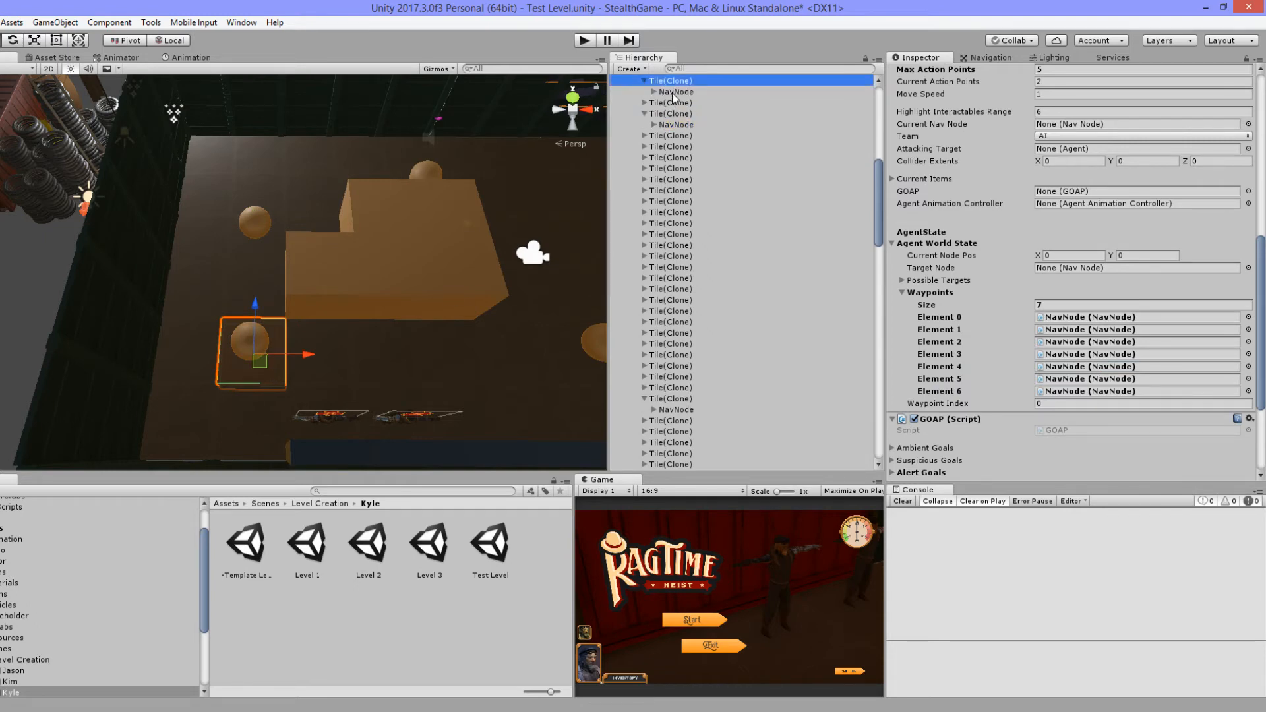
{"action": "left_click", "coordinate": [1108, 367]}
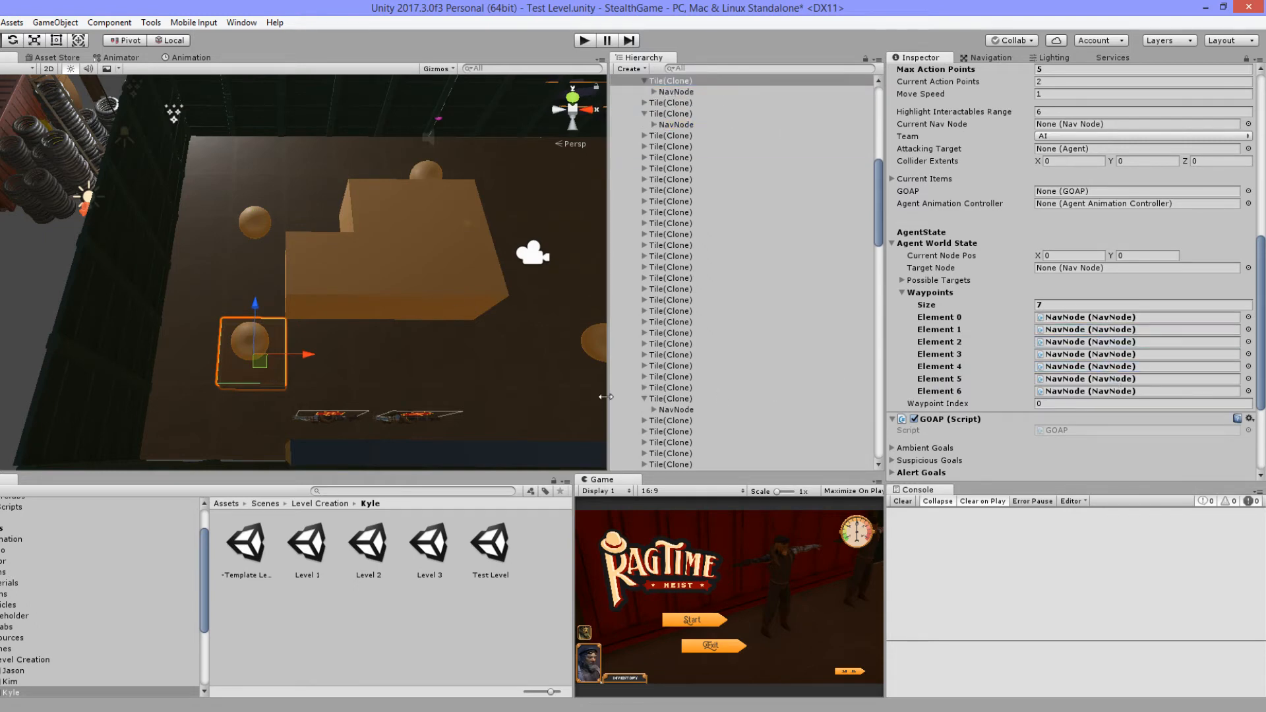
Step: Assign the NavNode of the tile under the sphere in the open floor between the blocks to Waypoints Element 5
{"action": "left_click", "coordinate": [571, 365]}
{"action": "key", "text": "f"}
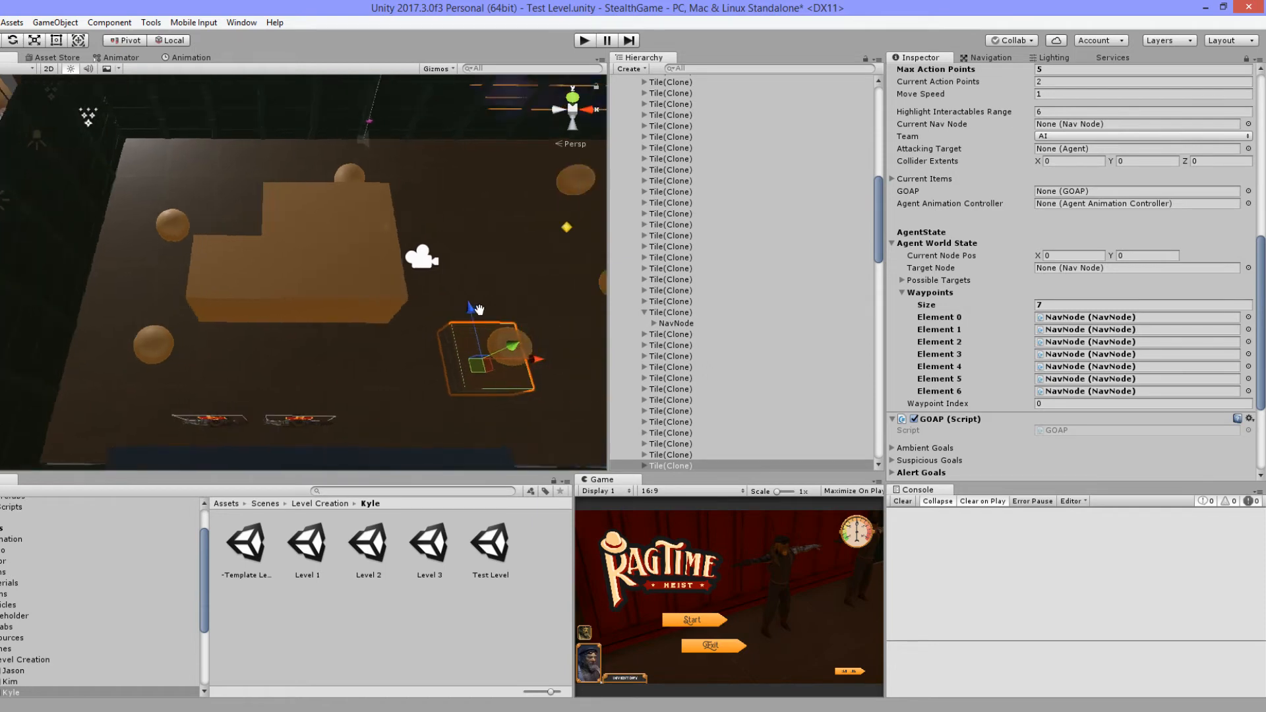
{"action": "left_click", "coordinate": [645, 466]}
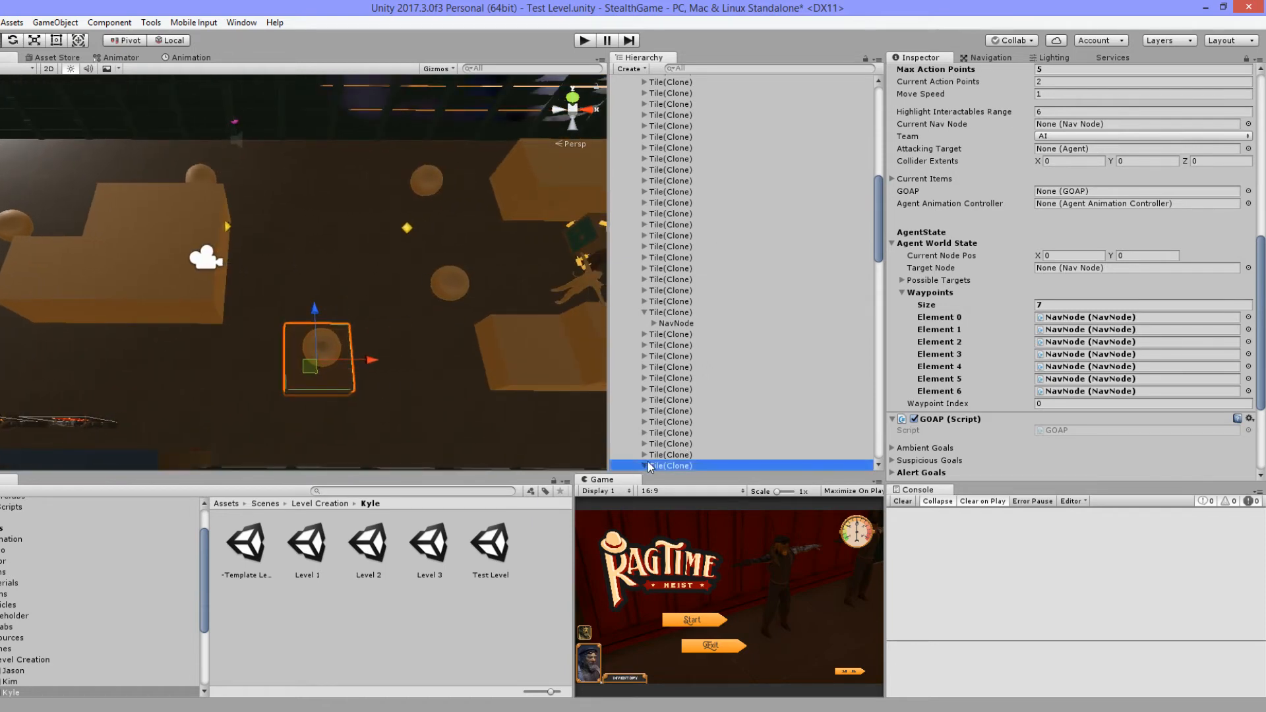
{"action": "scroll", "coordinate": [686, 441], "scroll_direction": "down", "scroll_amount": 3}
{"action": "mouse_move", "coordinate": [679, 354]}
{"action": "left_mouse_down"}
{"action": "mouse_move", "coordinate": [1137, 403]}
{"action": "mouse_move", "coordinate": [1135, 369]}
{"action": "mouse_move", "coordinate": [1134, 382]}
{"action": "left_mouse_up"}
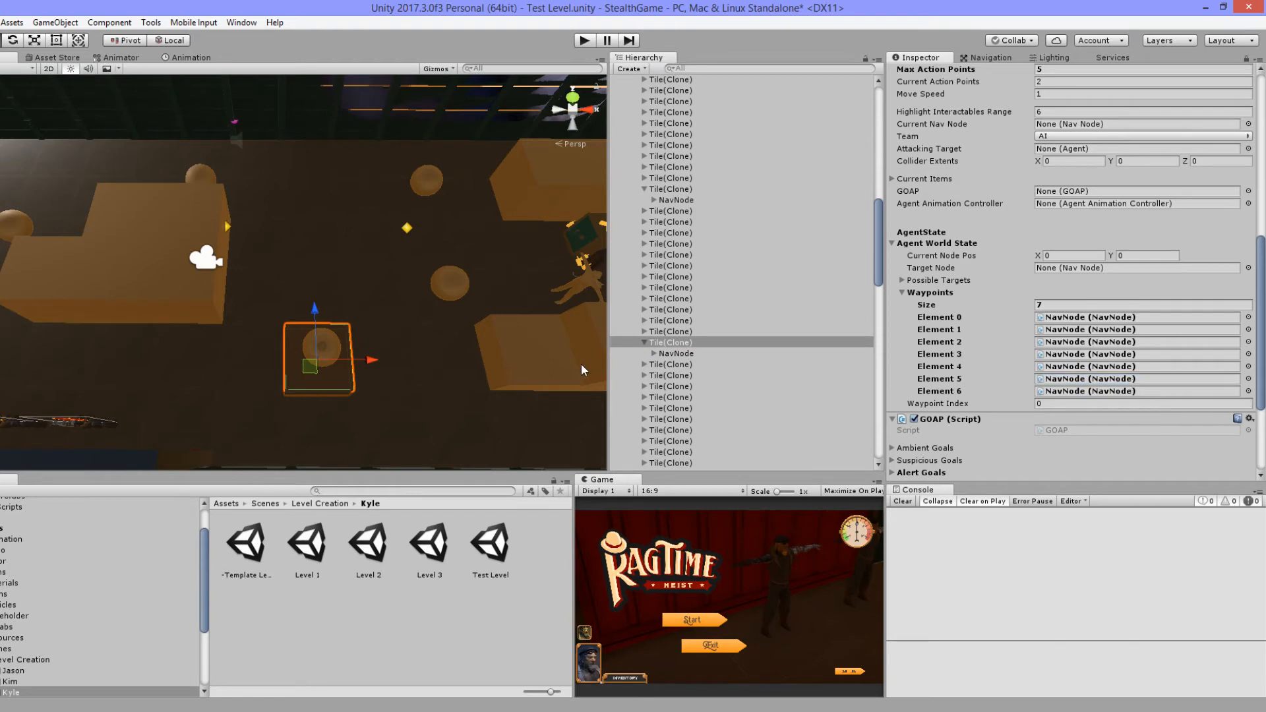
Step: Assign the NavNode of the floor tile at the guard's feet to Waypoints Element 6
{"action": "middle_click_drag", "start_coordinate": [551, 292], "coordinate": [354, 339]}
{"action": "scroll", "coordinate": [355, 339], "scroll_direction": "up", "scroll_amount": 4}
{"action": "left_click_drag", "start_coordinate": [355, 339], "coordinate": [459, 331], "text": "alt"}
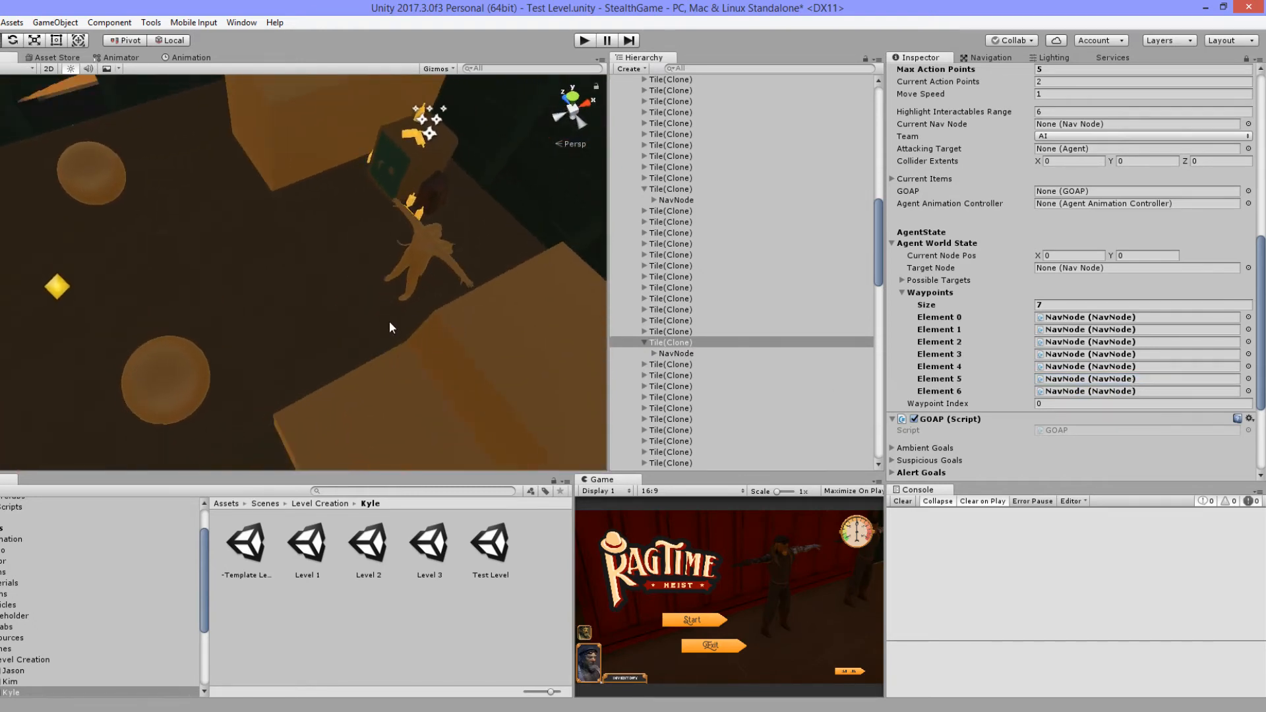
{"action": "left_click", "coordinate": [389, 323]}
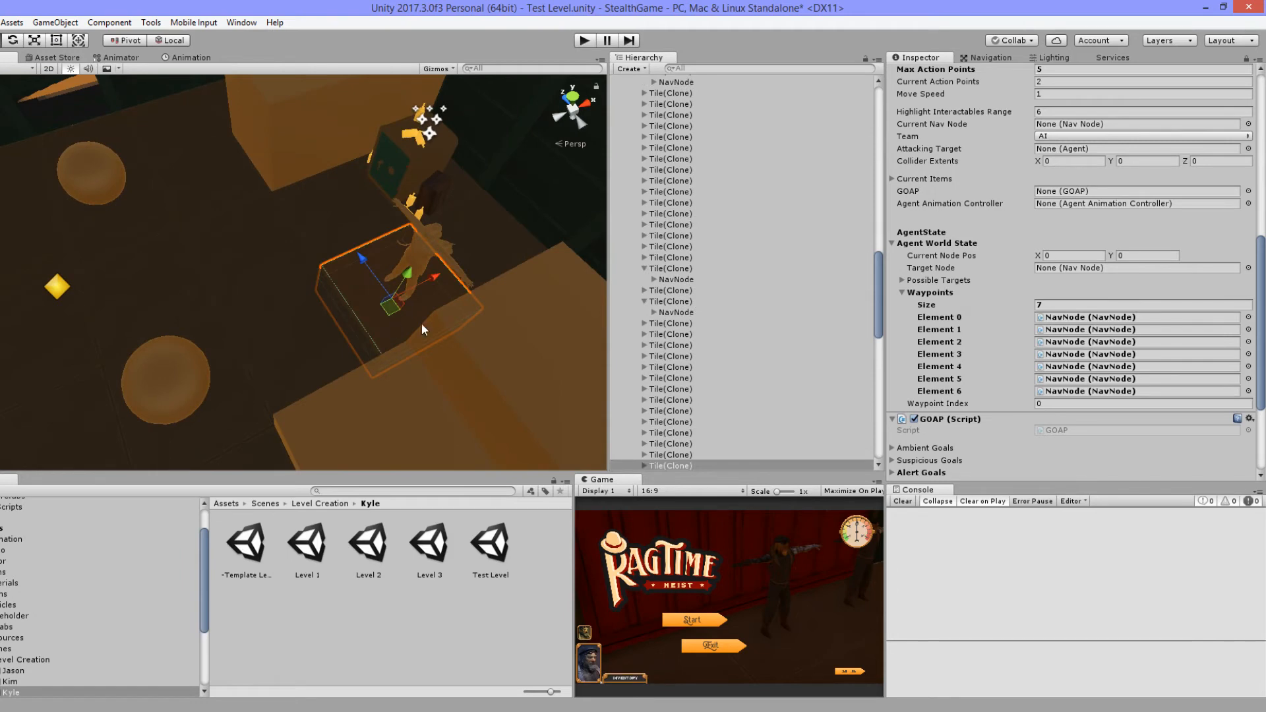
{"action": "left_click", "coordinate": [646, 340]}
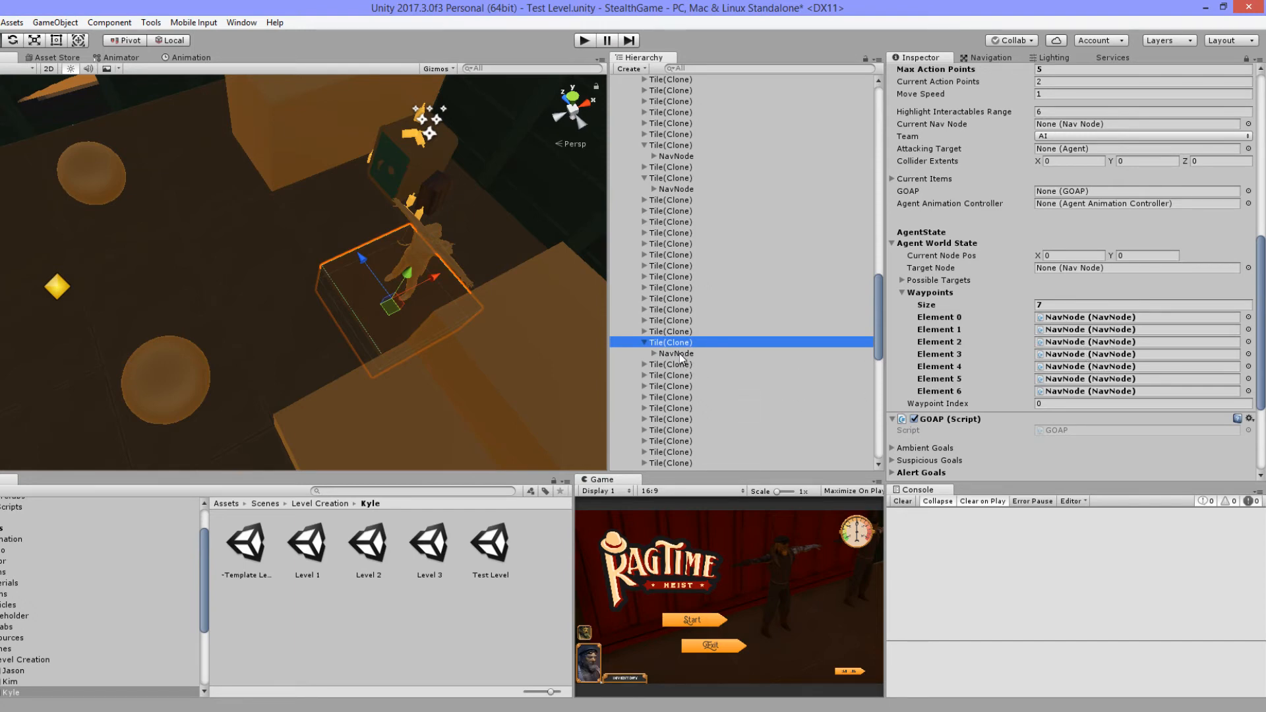
{"action": "left_click_drag", "start_coordinate": [679, 353], "coordinate": [1139, 399]}
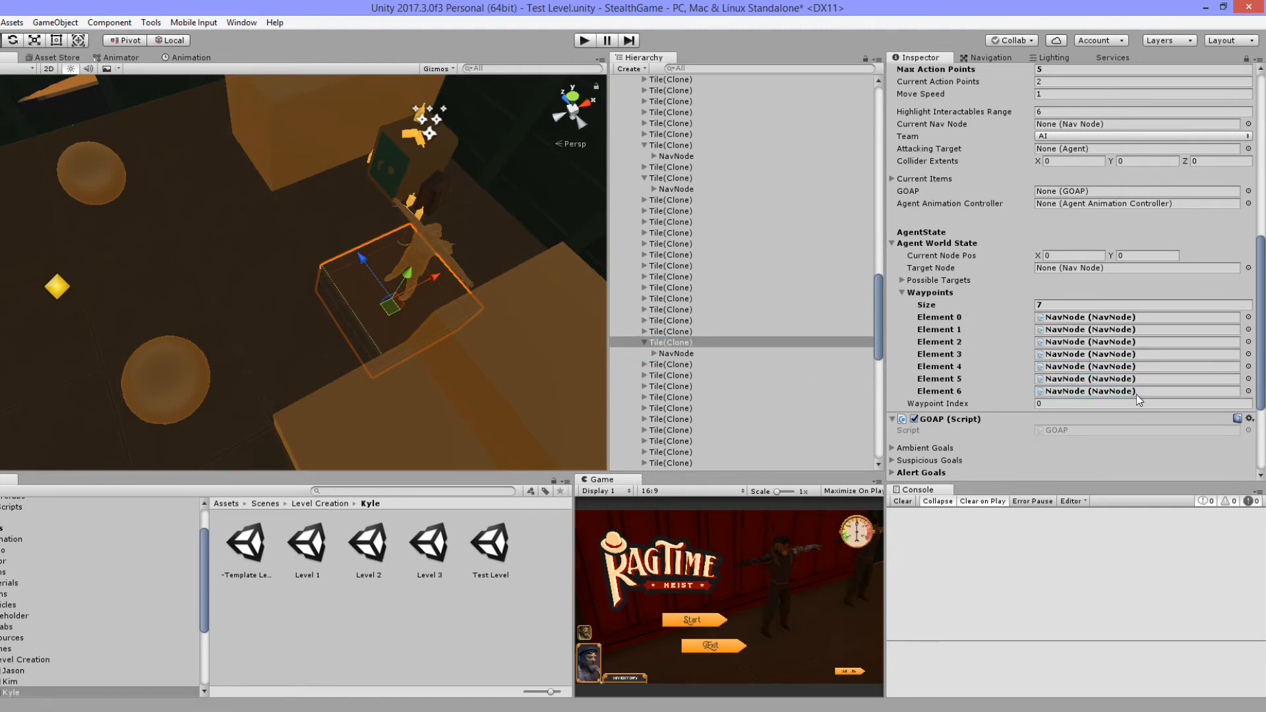
Step: Collapse the expanded tiles and the Grid object in the Hierarchy and save the Test Level scene
{"action": "scroll", "coordinate": [409, 355], "scroll_direction": "down", "scroll_amount": 12}
{"action": "left_click_drag", "start_coordinate": [418, 338], "coordinate": [377, 309], "text": "alt"}
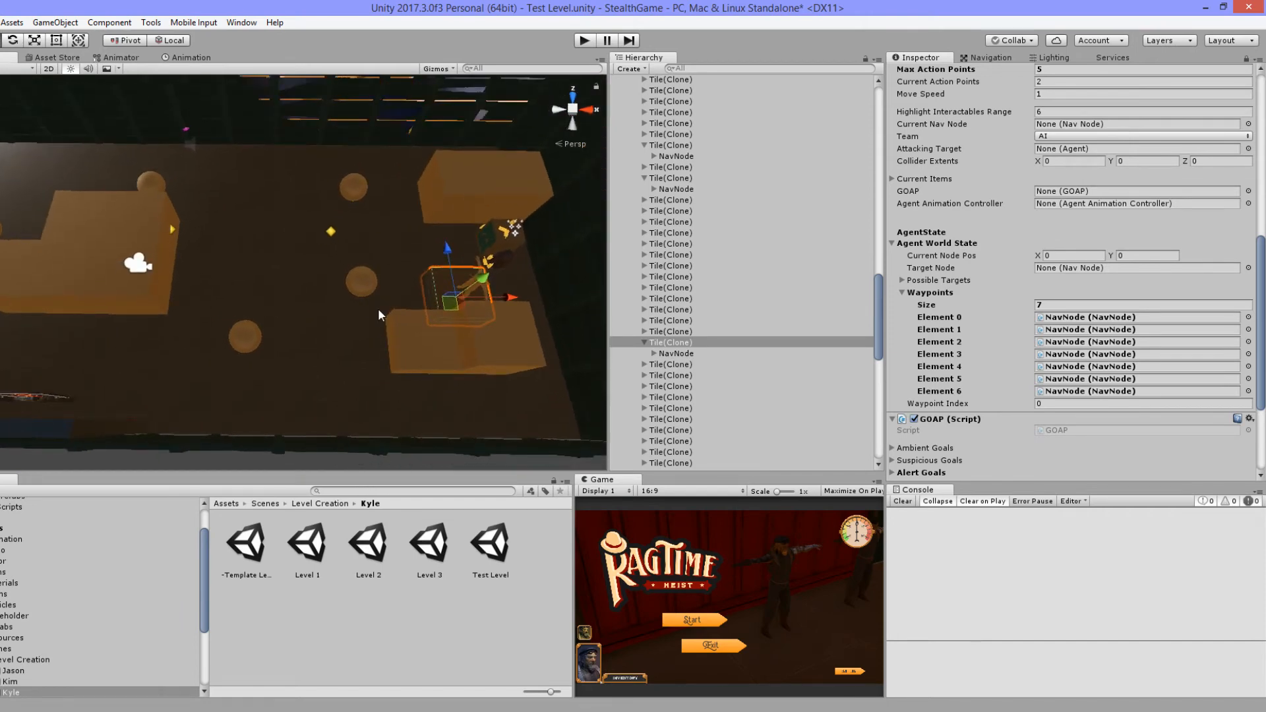
{"action": "left_click", "coordinate": [664, 347]}
{"action": "key", "text": "Left"}
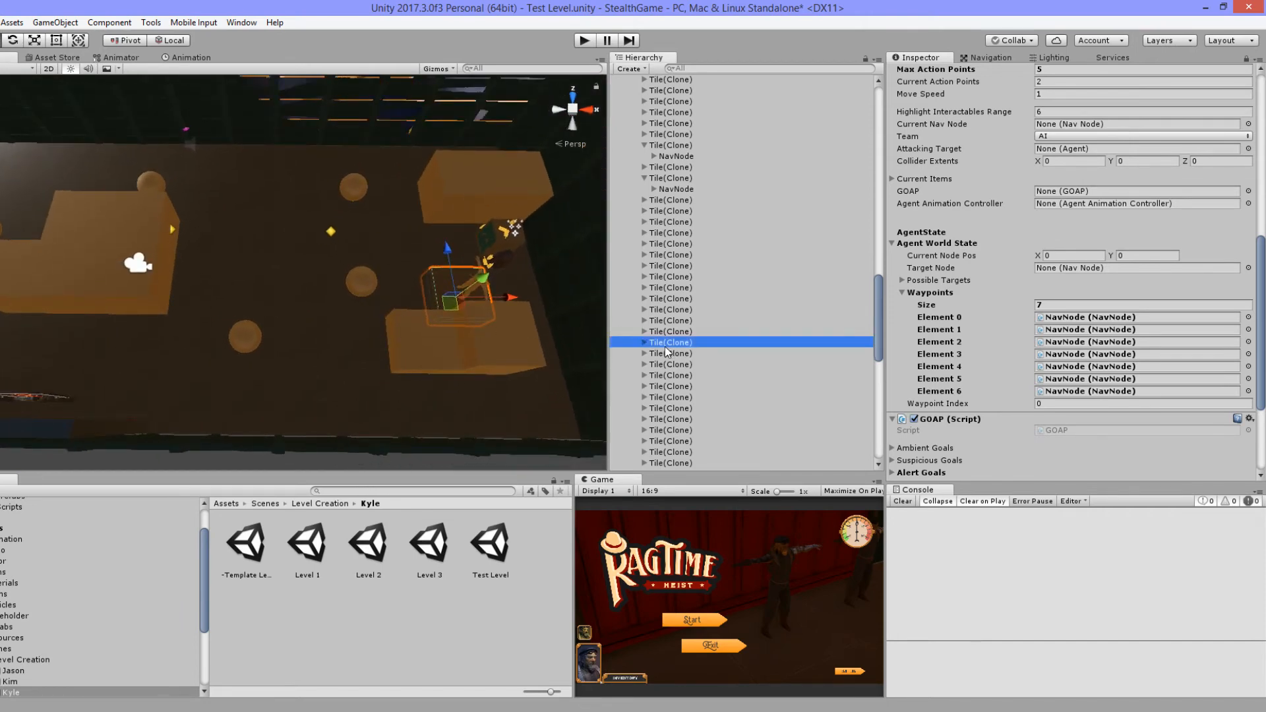
{"action": "scroll", "coordinate": [666, 349], "scroll_direction": "up", "scroll_amount": 5}
{"action": "scroll", "coordinate": [685, 390], "scroll_direction": "up", "scroll_amount": 7}
{"action": "left_click", "coordinate": [700, 348]}
{"action": "key", "text": "Left"}
{"action": "key", "text": "Left"}
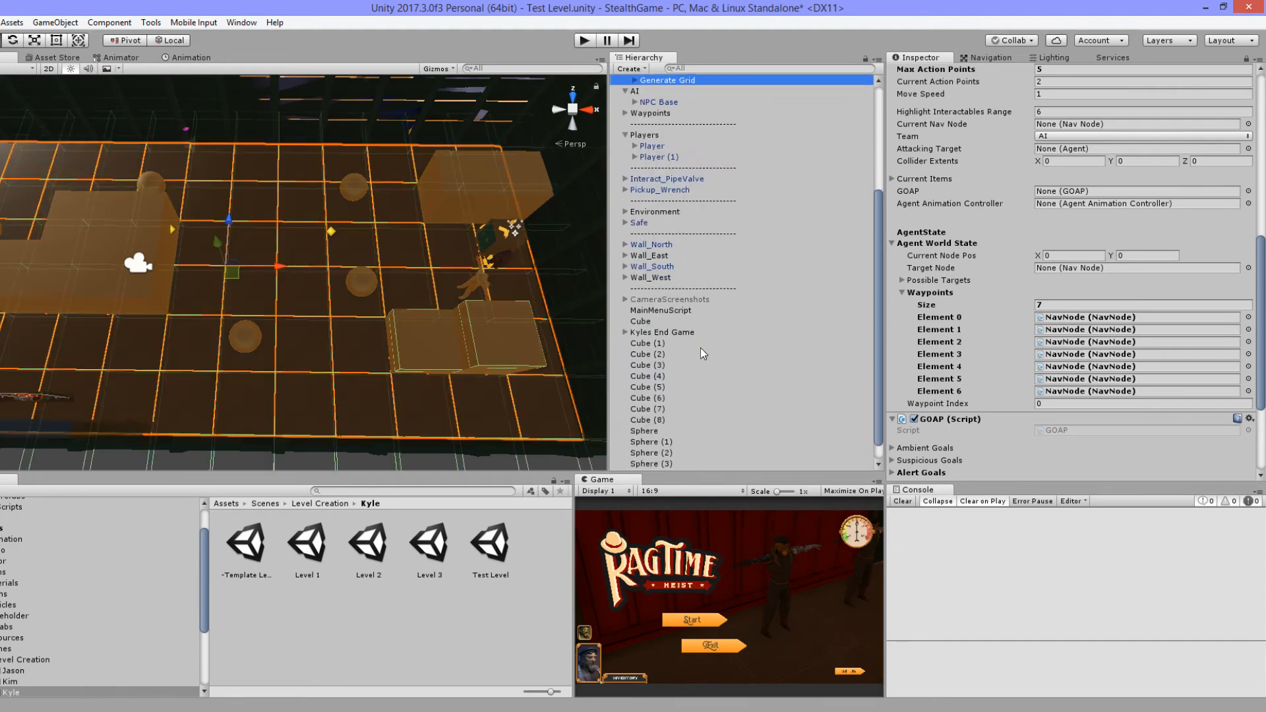
{"action": "scroll", "coordinate": [395, 290], "scroll_direction": "down", "scroll_amount": 6}
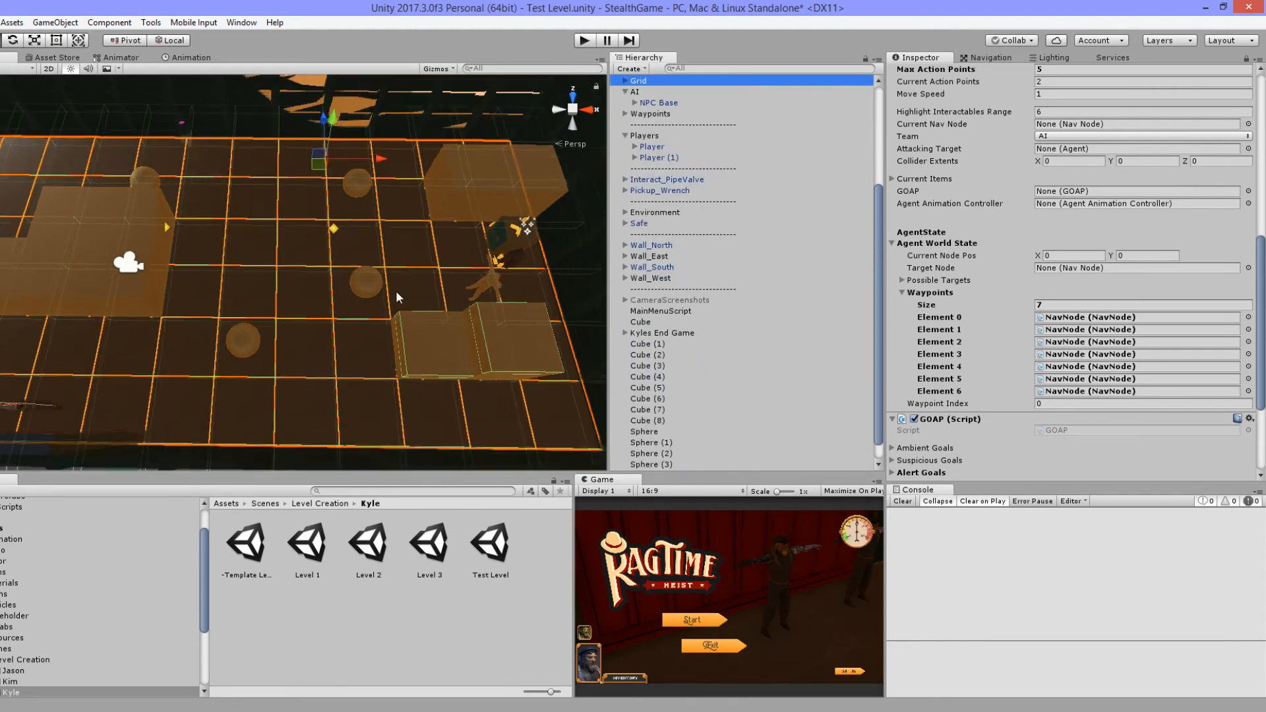
{"action": "scroll", "coordinate": [400, 297], "scroll_direction": "down", "scroll_amount": 1}
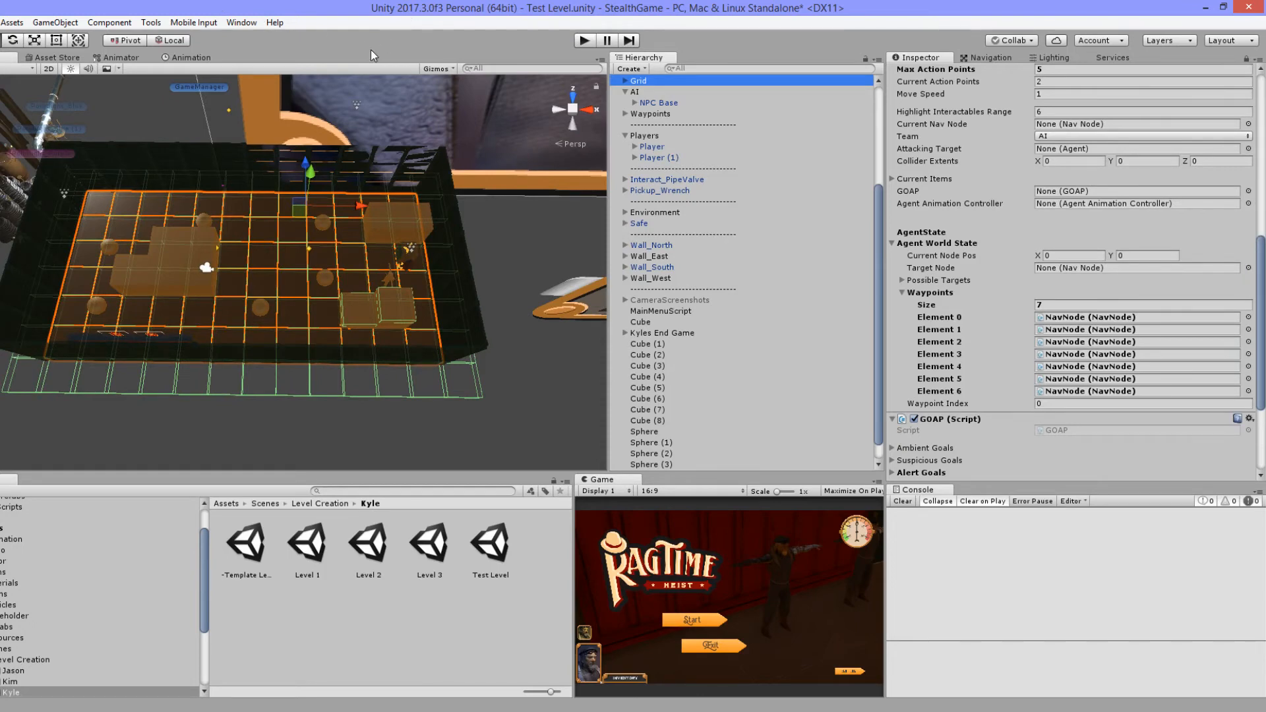
{"action": "key", "text": "ctrl+s"}
{"action": "left_click", "coordinate": [382, 422]}
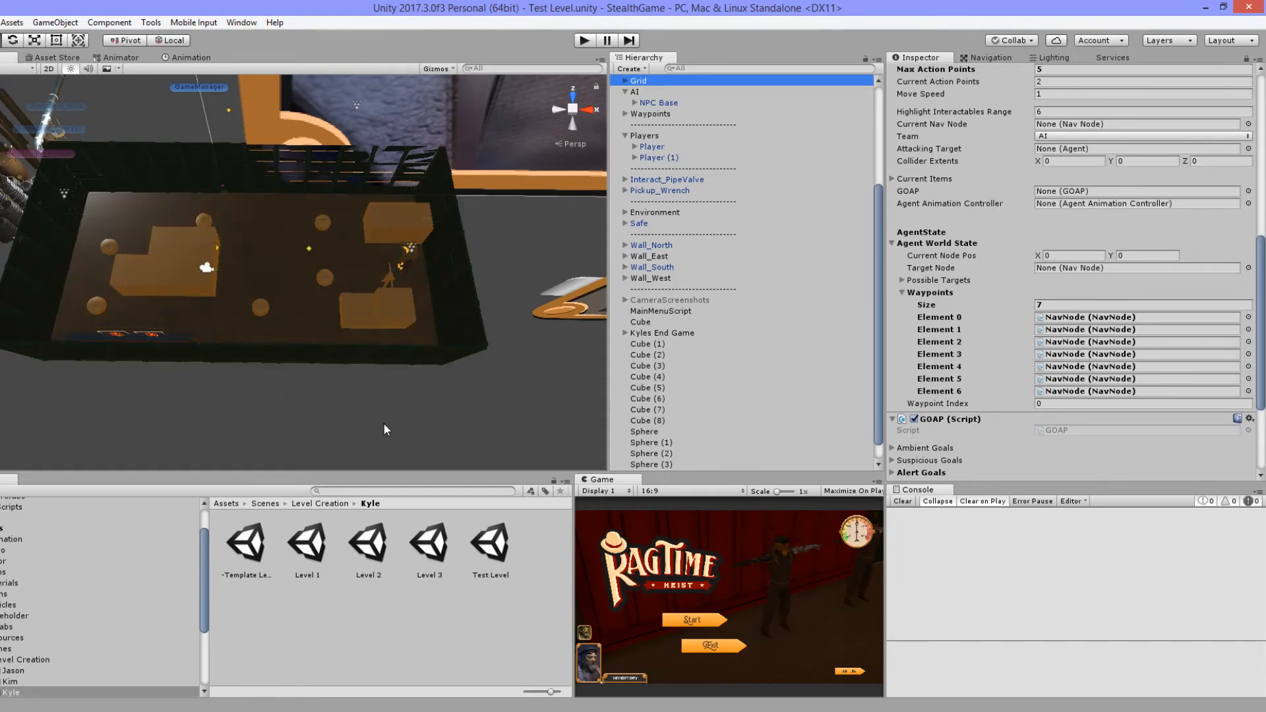
Step: Play-test the level from the start screen to watch the guard's patrol, and stop the game
{"action": "scroll", "coordinate": [387, 370], "scroll_direction": "up", "scroll_amount": 5}
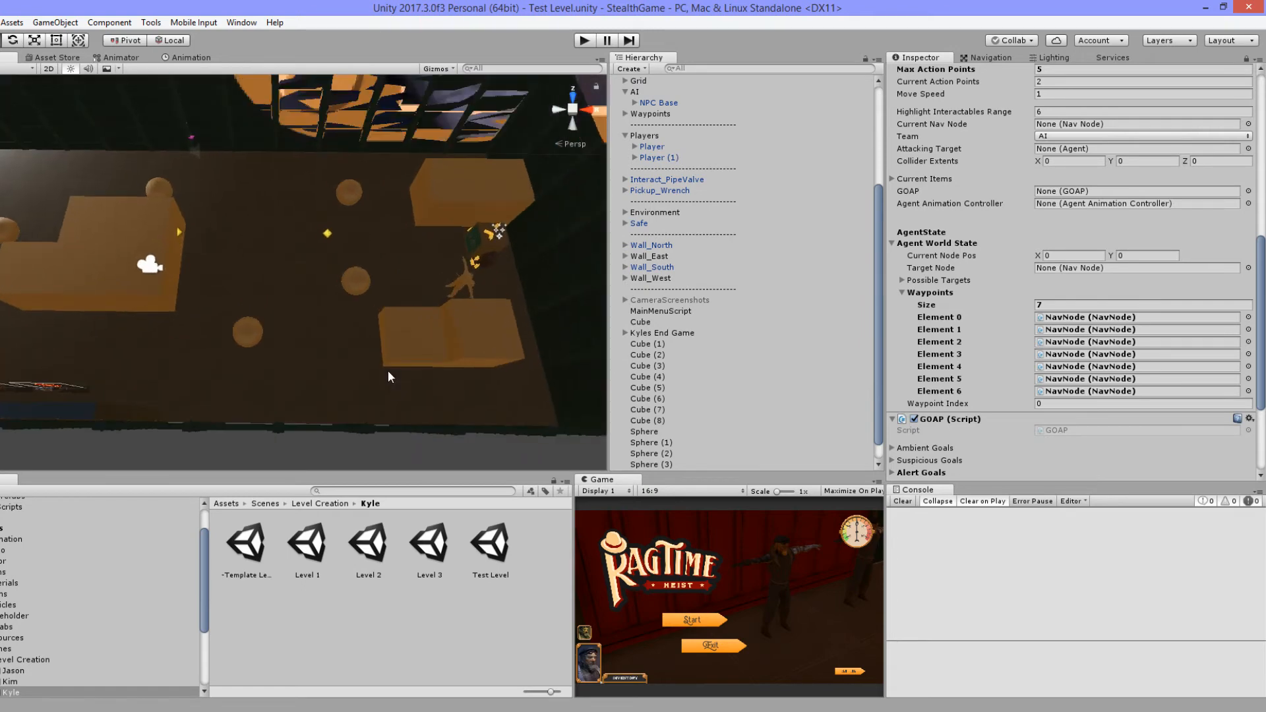
{"action": "left_click", "coordinate": [585, 41]}
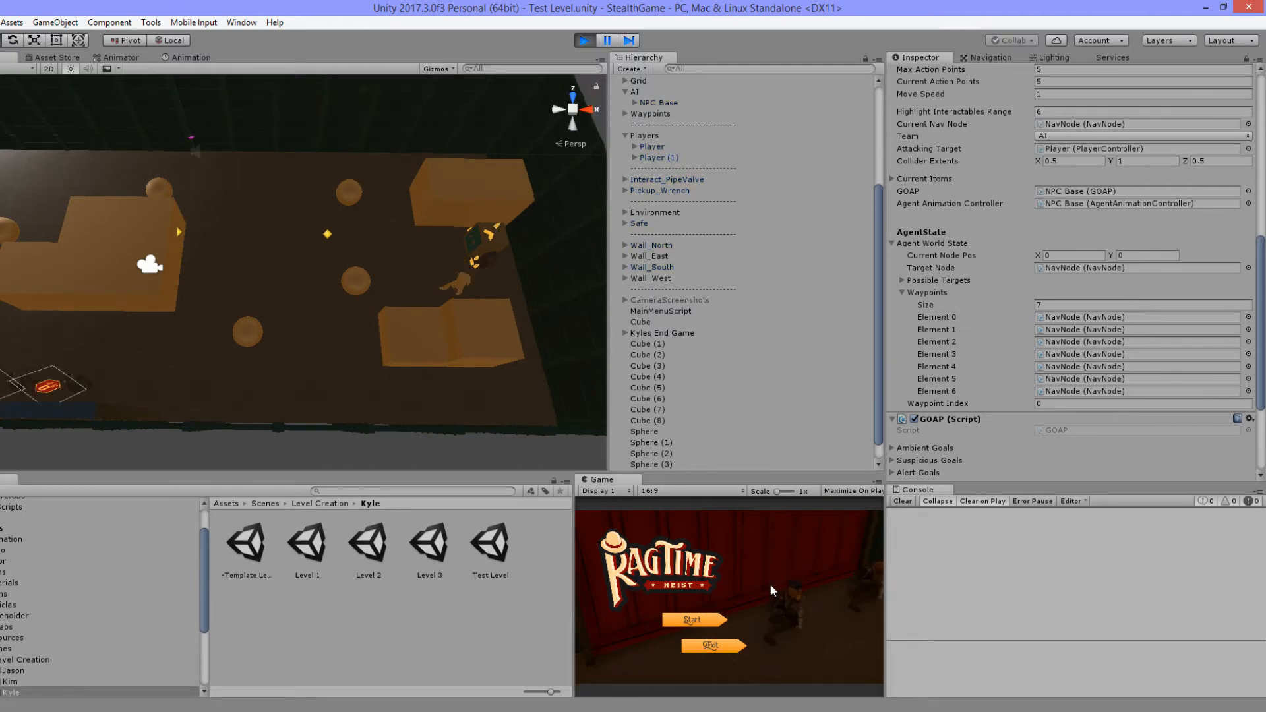
{"action": "left_click", "coordinate": [715, 620]}
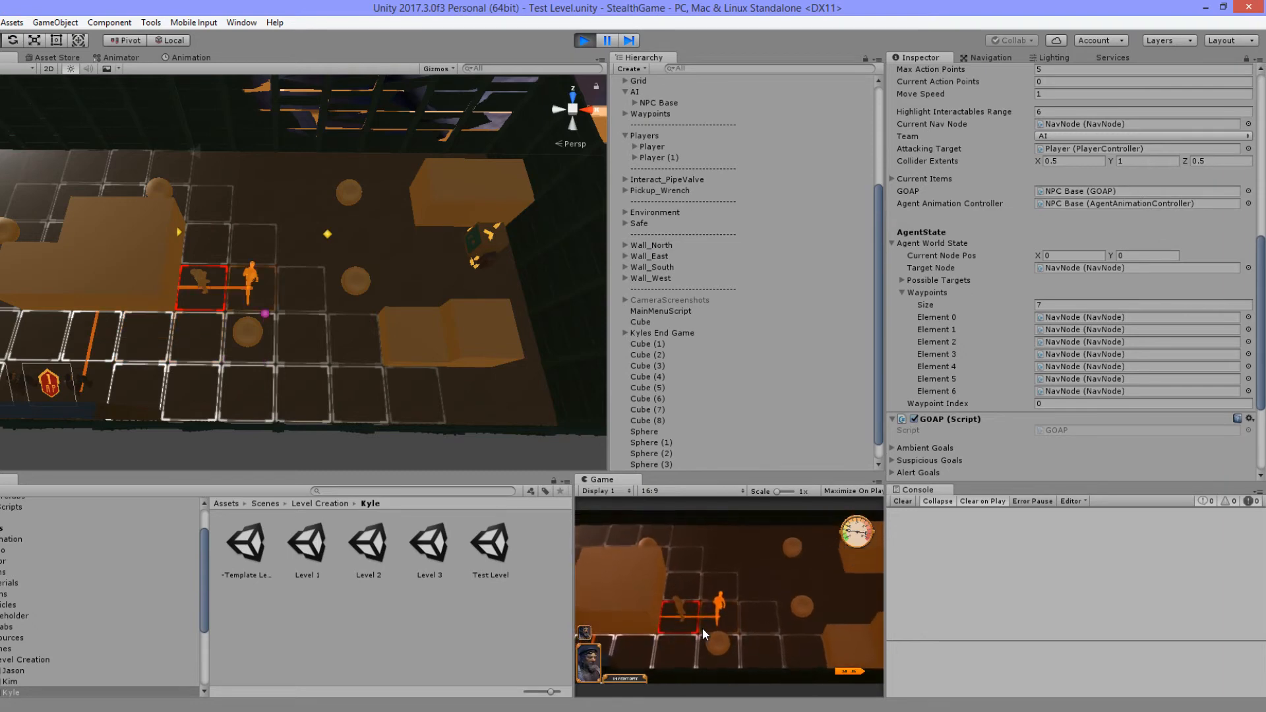
{"action": "left_click", "coordinate": [592, 38]}
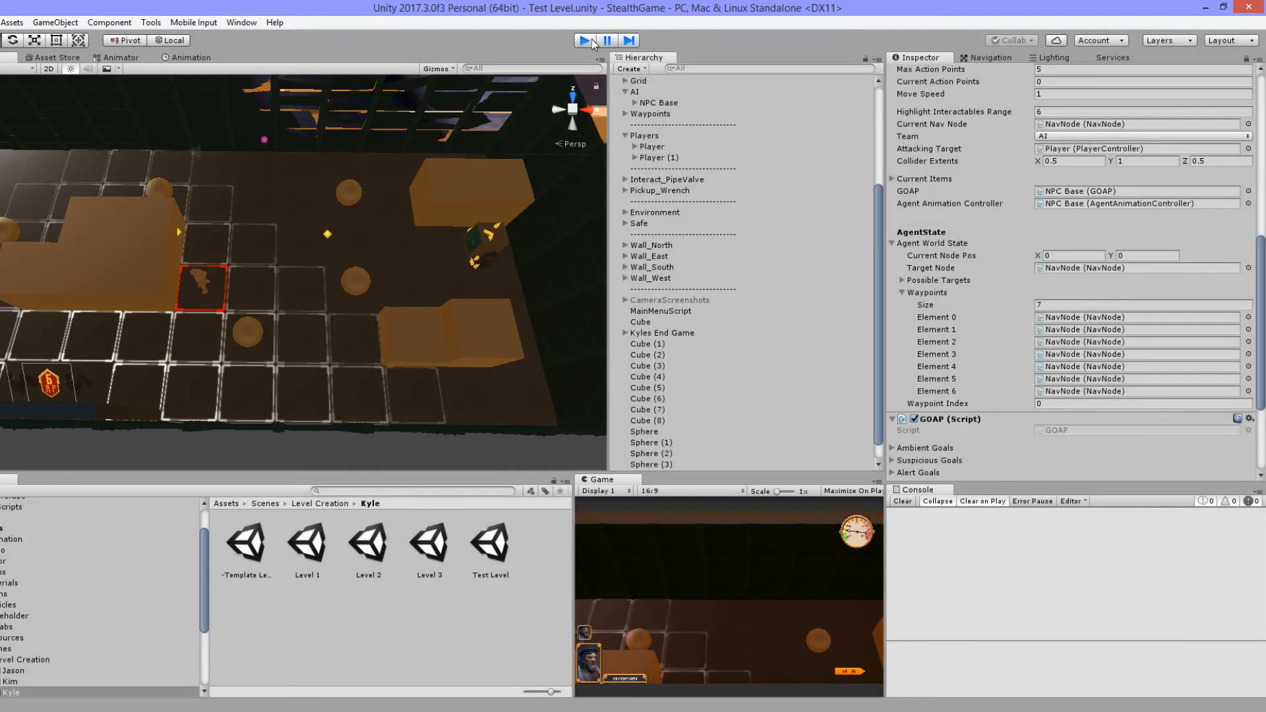
Step: Delete all six marker spheres from the room's floor
{"action": "right_click_drag", "start_coordinate": [343, 304], "coordinate": [30, 237]}
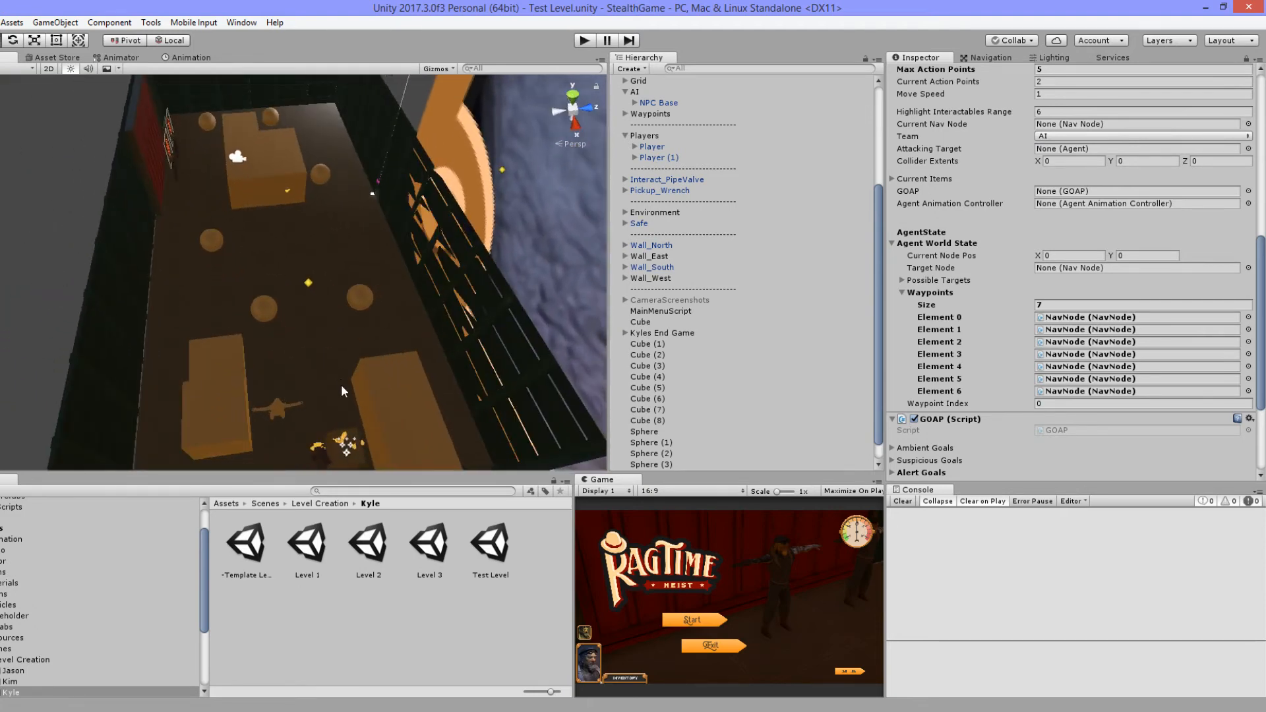
{"action": "right_click_drag", "start_coordinate": [341, 391], "coordinate": [285, 388]}
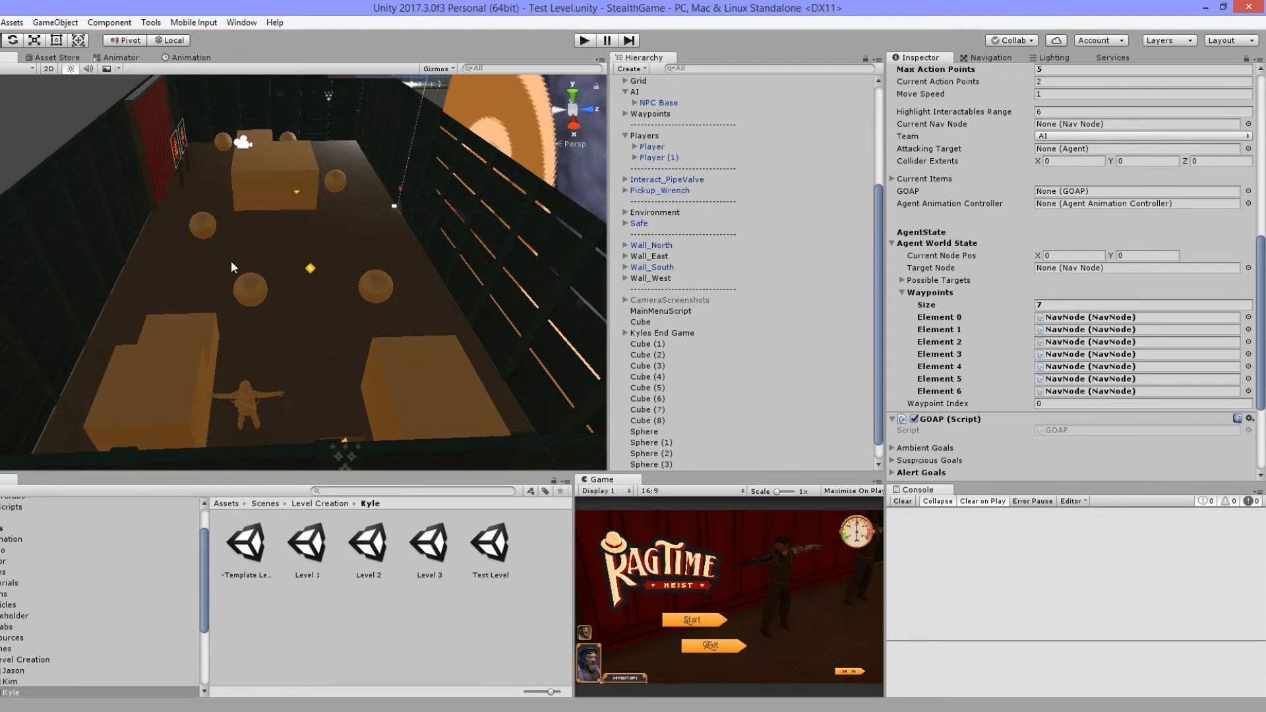
{"action": "right_click_drag", "start_coordinate": [187, 146], "coordinate": [219, 314]}
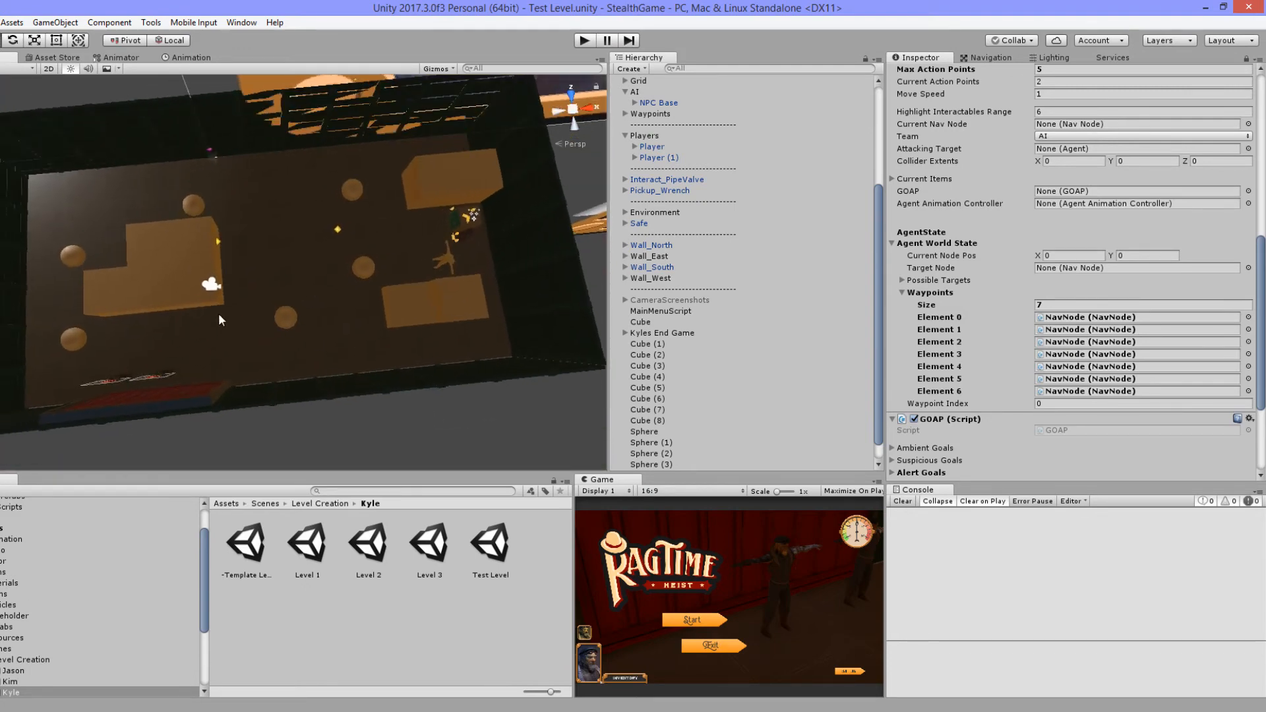
{"action": "left_click", "coordinate": [193, 302]}
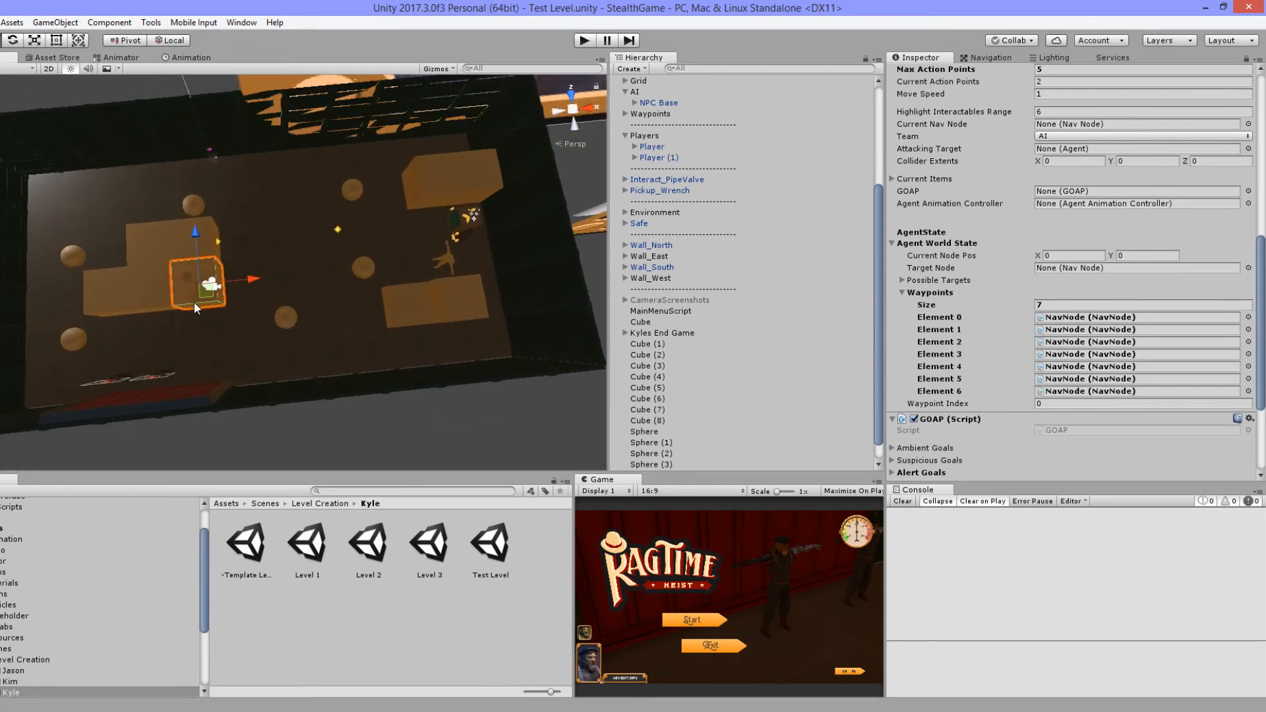
{"action": "left_click", "coordinate": [286, 319]}
{"action": "left_click", "coordinate": [351, 192], "text": "shift"}
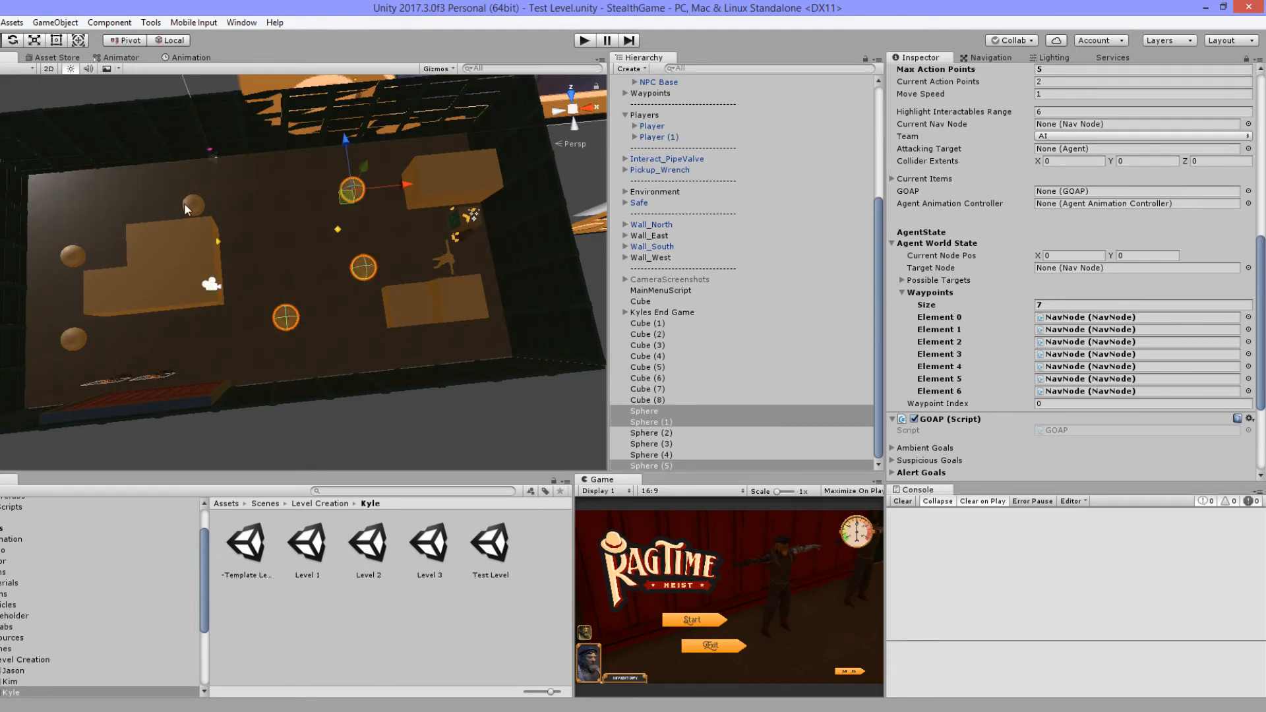
{"action": "left_click", "coordinate": [185, 201], "text": "shift"}
{"action": "left_click", "coordinate": [78, 254], "text": "shift"}
{"action": "left_click", "coordinate": [72, 339], "text": "shift"}
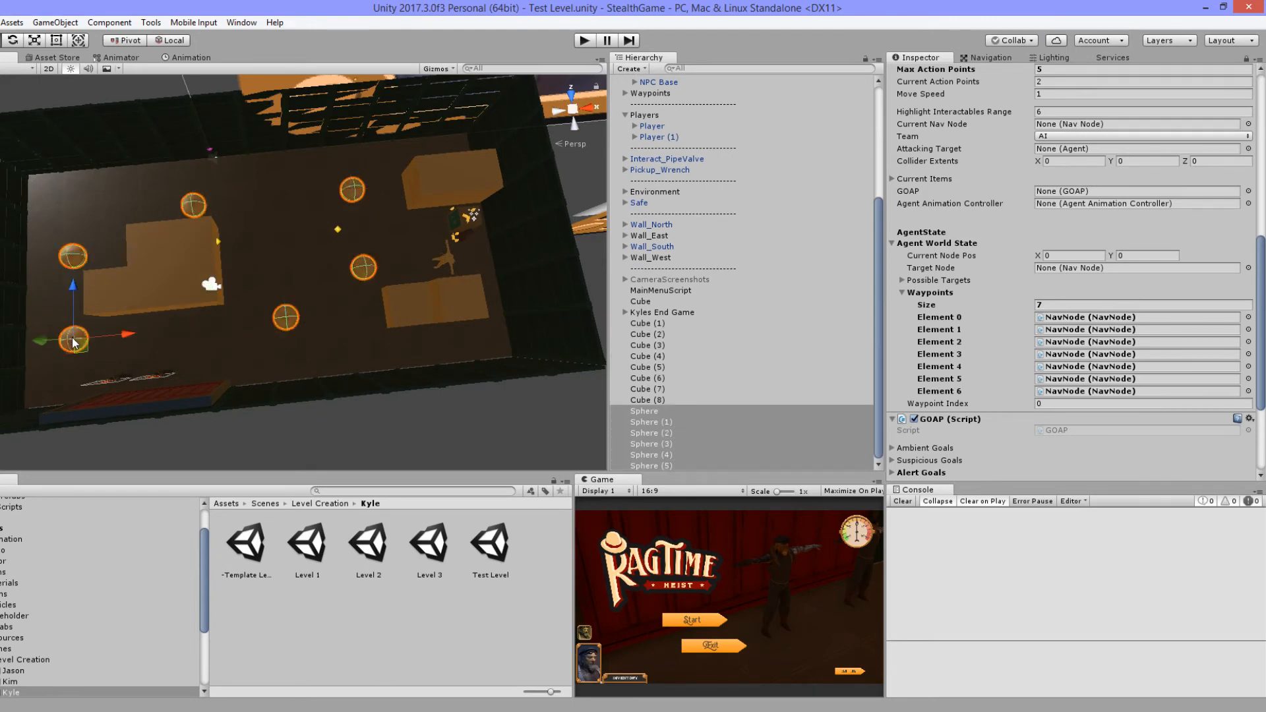
{"action": "key", "text": "Delete"}
Step: Duplicate the front corner cube of the large L-shaped block and arrange four copies as a new cover block reaching the room's front wall
{"action": "left_click", "coordinate": [197, 307]}
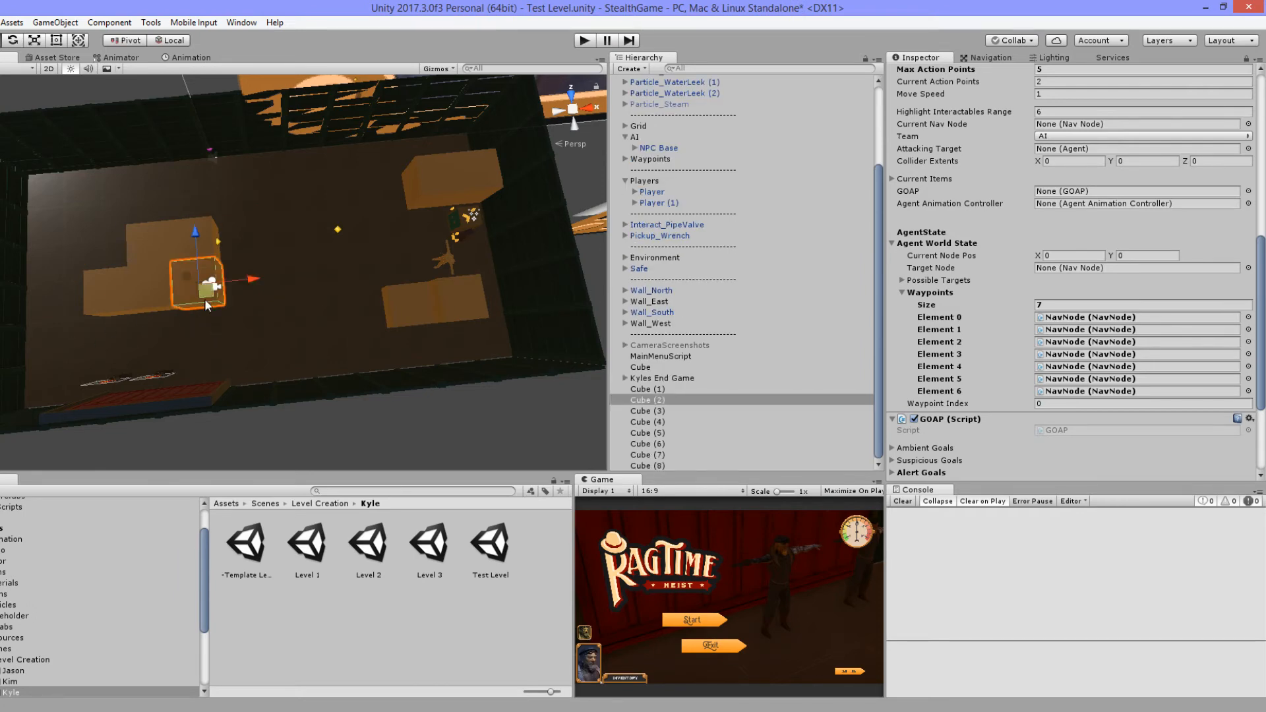
{"action": "left_click_drag", "start_coordinate": [205, 302], "coordinate": [300, 307]}
{"action": "key", "text": "ctrl+d"}
{"action": "key", "text": "ctrl+d"}
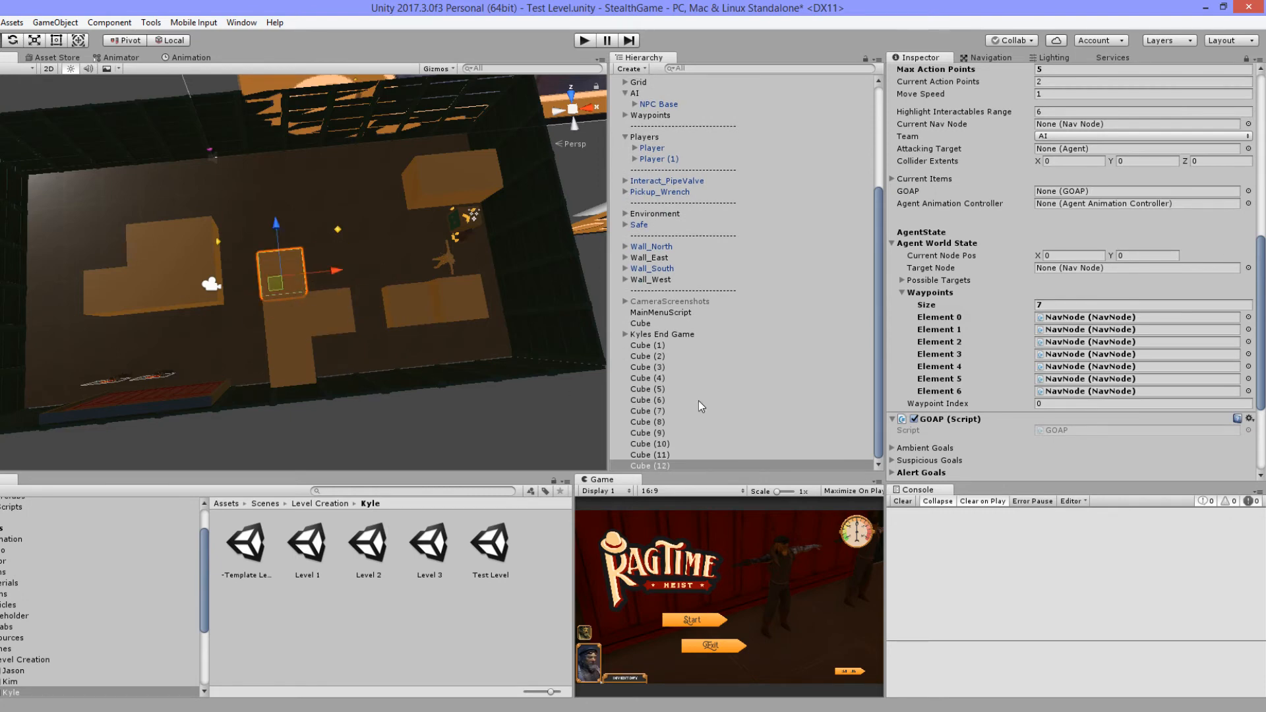
Step: Lower the new block's cube at the front wall partly into the floor to make it lower than its neighbours
{"action": "left_click_drag", "start_coordinate": [302, 335], "coordinate": [305, 308], "text": "alt"}
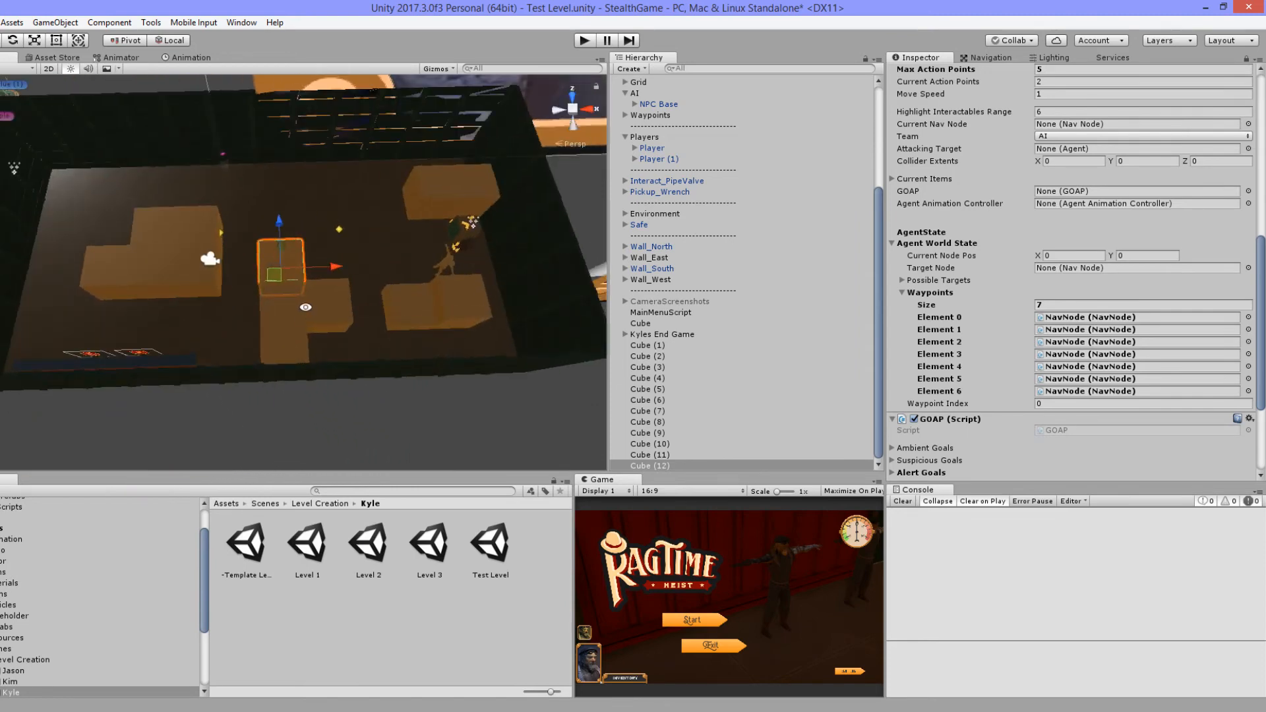
{"action": "middle_click_drag", "start_coordinate": [329, 288], "coordinate": [377, 334]}
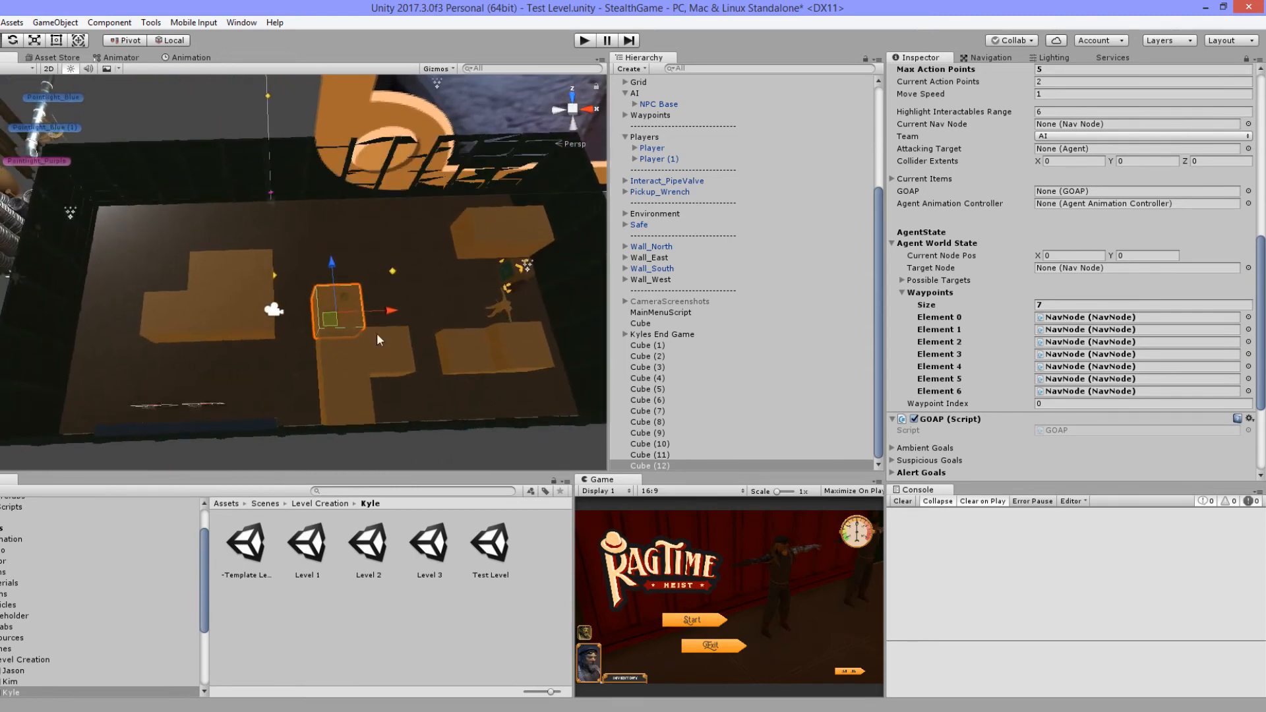
{"action": "left_click", "coordinate": [344, 404]}
{"action": "key", "text": "f"}
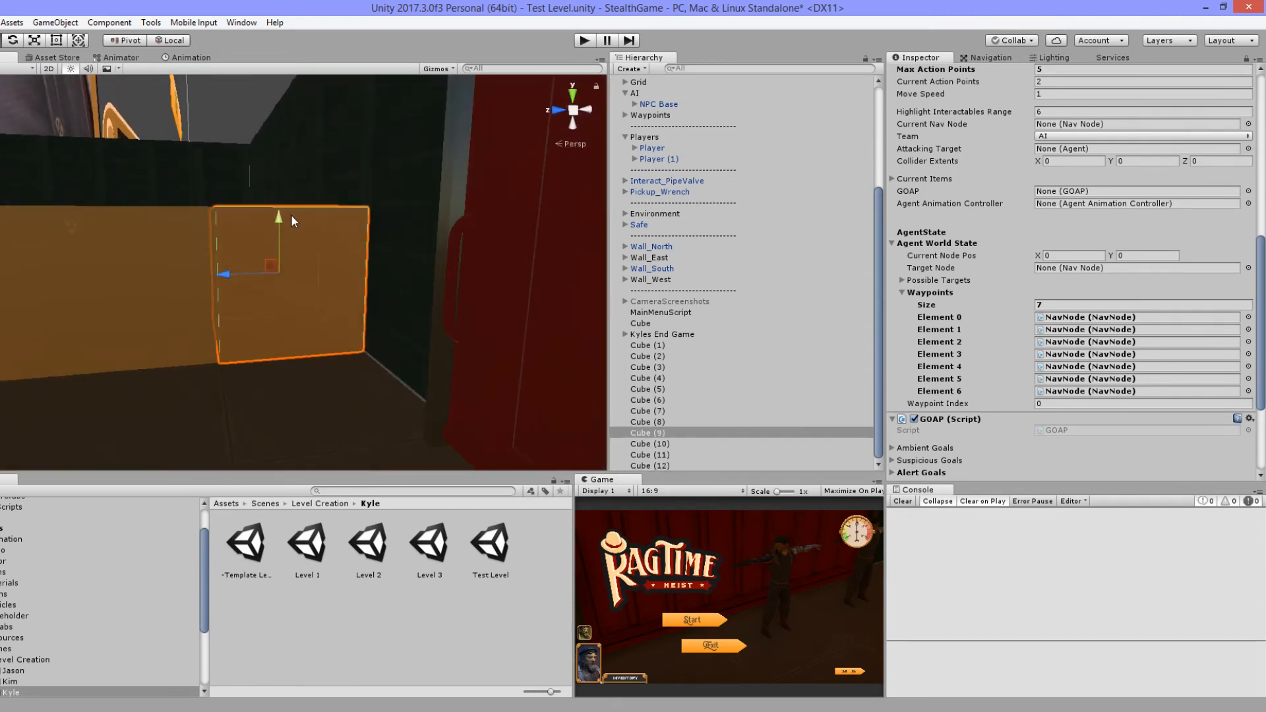
{"action": "left_click_drag", "start_coordinate": [281, 216], "coordinate": [170, 386]}
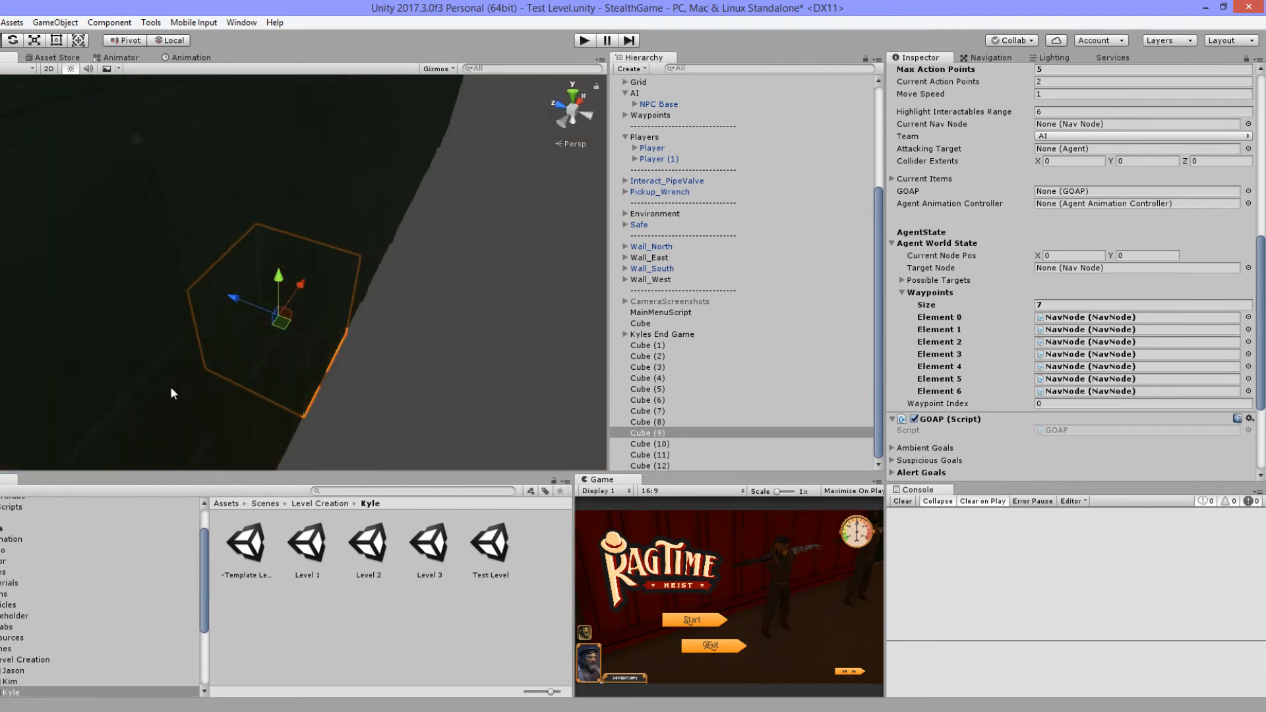
{"action": "scroll", "coordinate": [340, 195], "scroll_direction": "down", "scroll_amount": 4}
{"action": "left_click_drag", "start_coordinate": [340, 195], "coordinate": [247, 315], "text": "alt"}
{"action": "middle_click_drag", "start_coordinate": [247, 315], "coordinate": [460, 291]}
{"action": "left_click_drag", "start_coordinate": [460, 291], "coordinate": [394, 282], "text": "alt"}
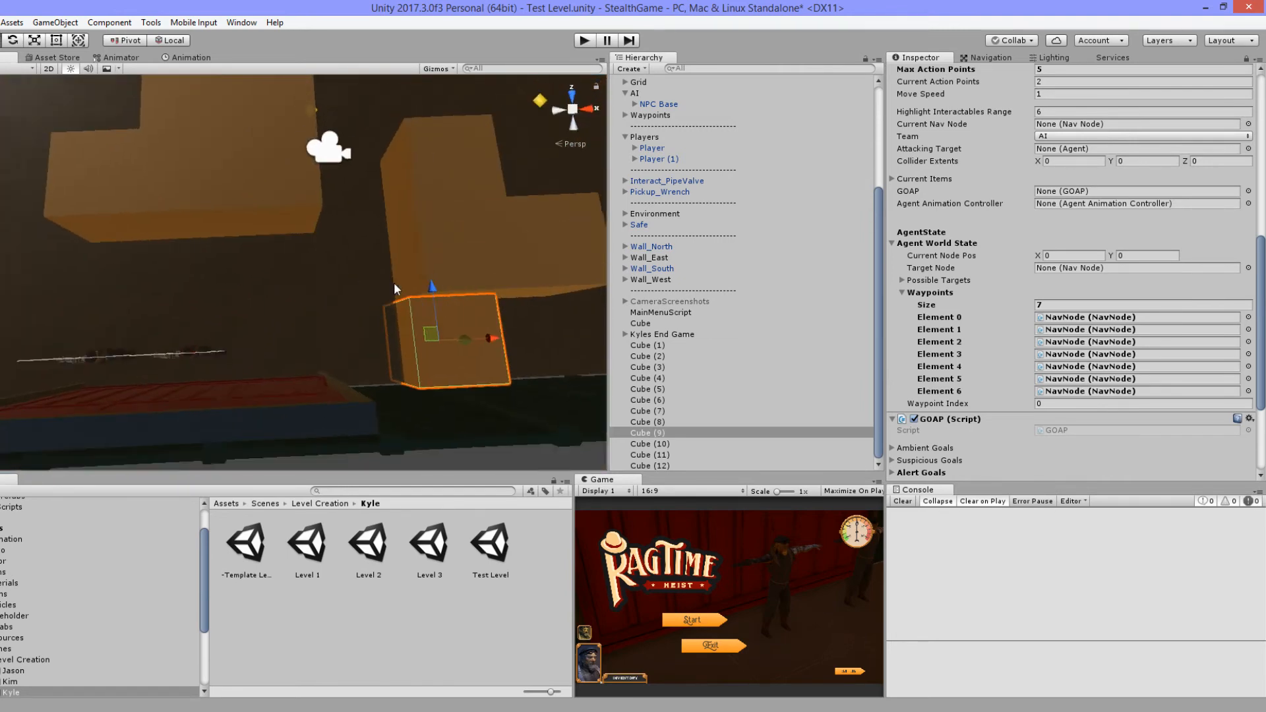
{"action": "scroll", "coordinate": [394, 282], "scroll_direction": "down", "scroll_amount": 2}
{"action": "middle_click_drag", "start_coordinate": [429, 257], "coordinate": [303, 256]}
{"action": "scroll", "coordinate": [318, 274], "scroll_direction": "down", "scroll_amount": 3}
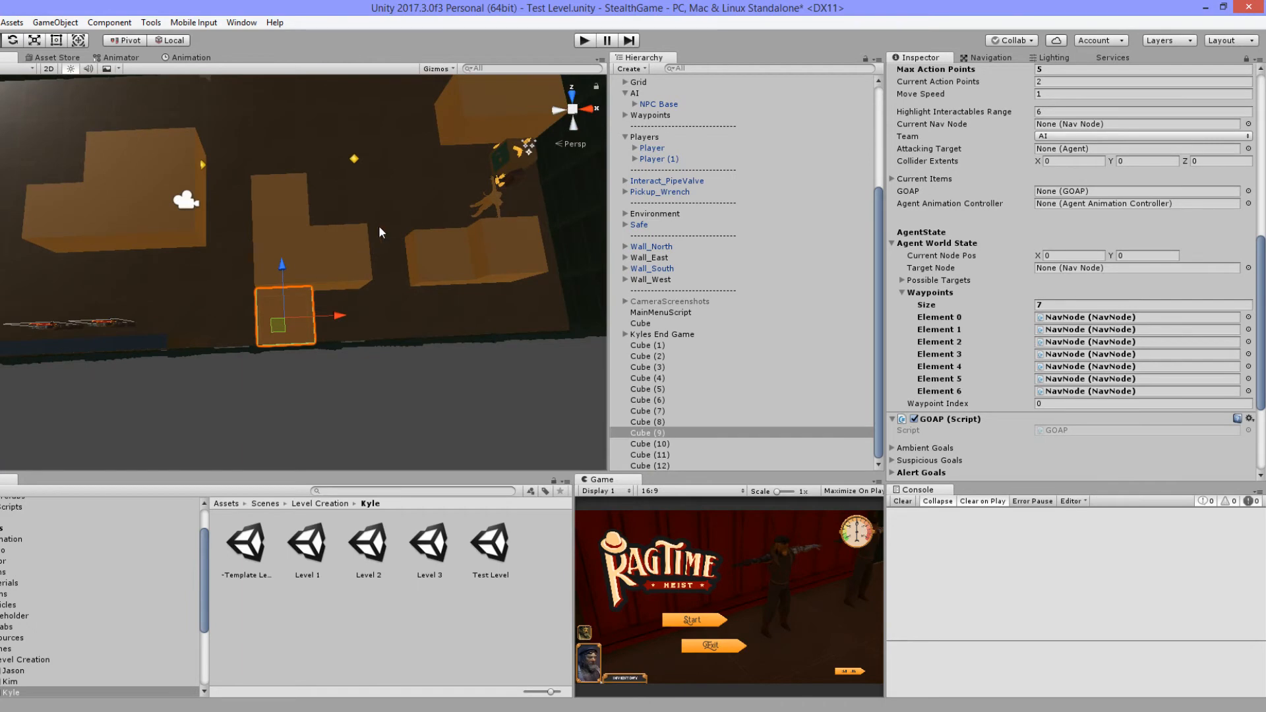
Step: Run the game again to watch the guard's patrol around the new cover block, and stop it
{"action": "left_click", "coordinate": [583, 41]}
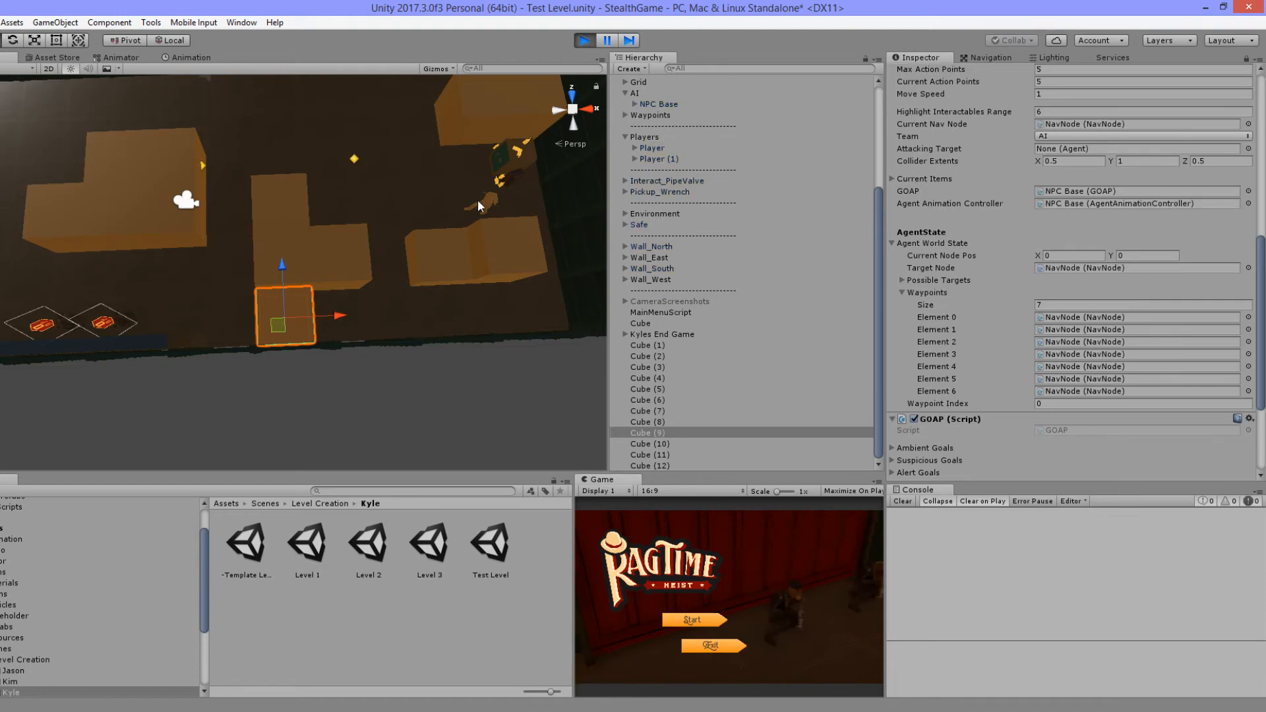
{"action": "left_click", "coordinate": [693, 619]}
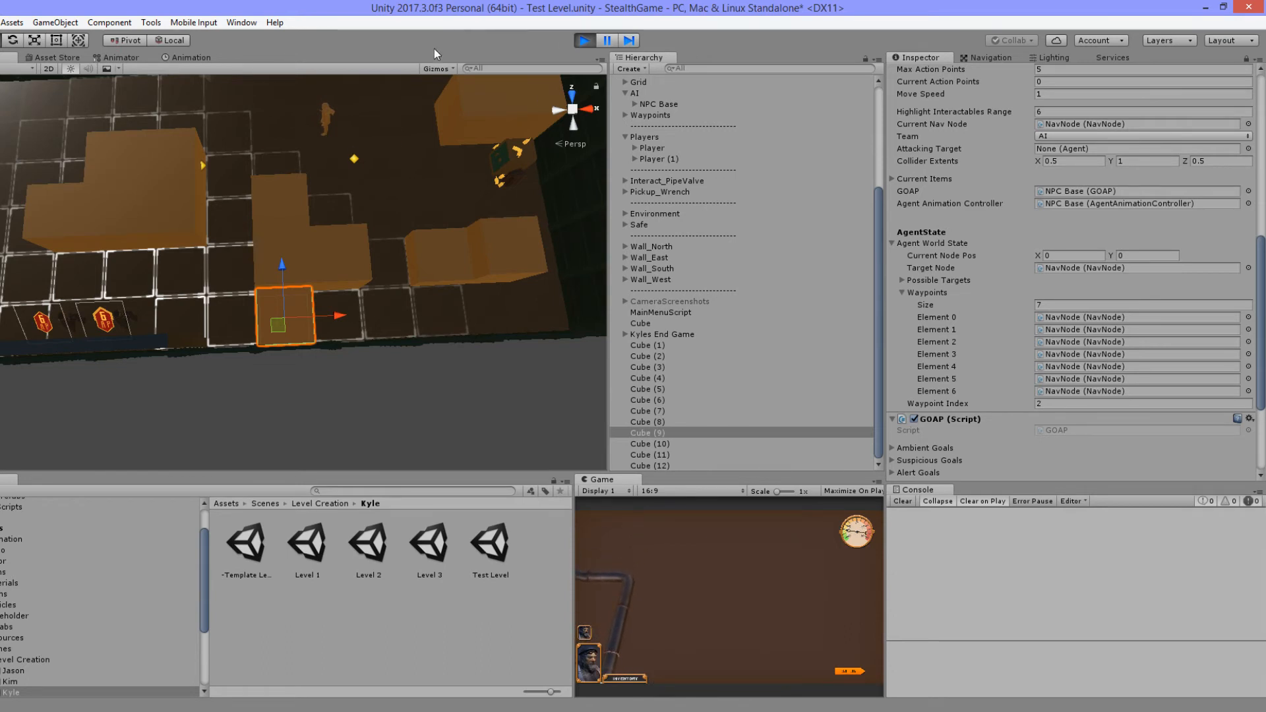
{"action": "left_click", "coordinate": [583, 46]}
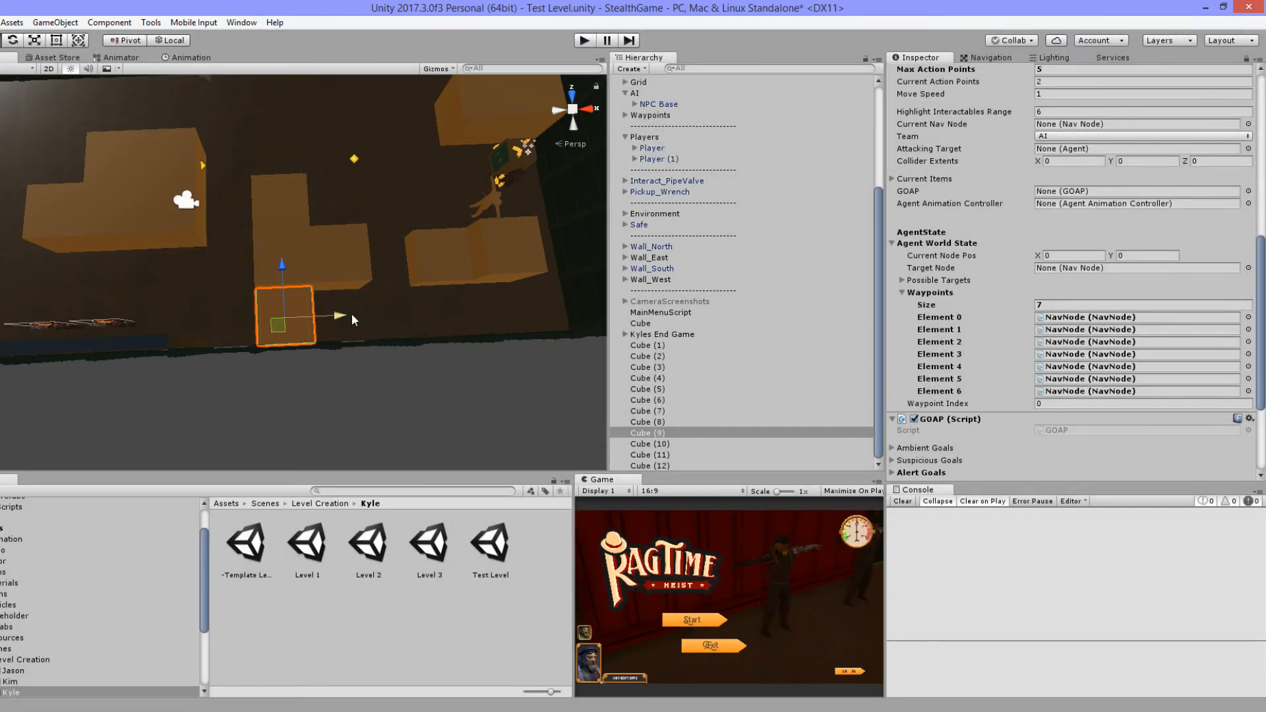
Step: Raise the NavNode of the tile under the lowered cube to the height of that cube's top
{"action": "scroll", "coordinate": [354, 318], "scroll_direction": "up", "scroll_amount": 4}
{"action": "left_click_drag", "start_coordinate": [294, 339], "coordinate": [554, 222], "text": "alt"}
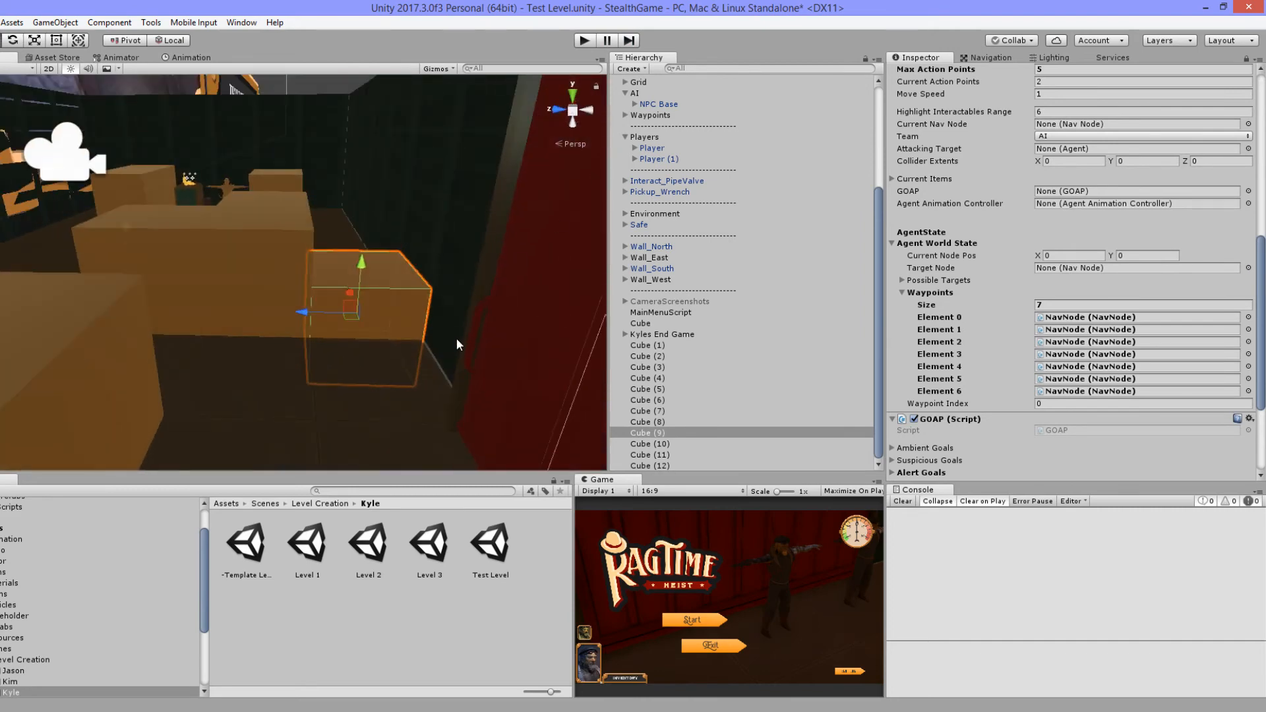
{"action": "scroll", "coordinate": [456, 339], "scroll_direction": "up", "scroll_amount": 2}
{"action": "left_click_drag", "start_coordinate": [461, 293], "coordinate": [194, 54], "text": "alt"}
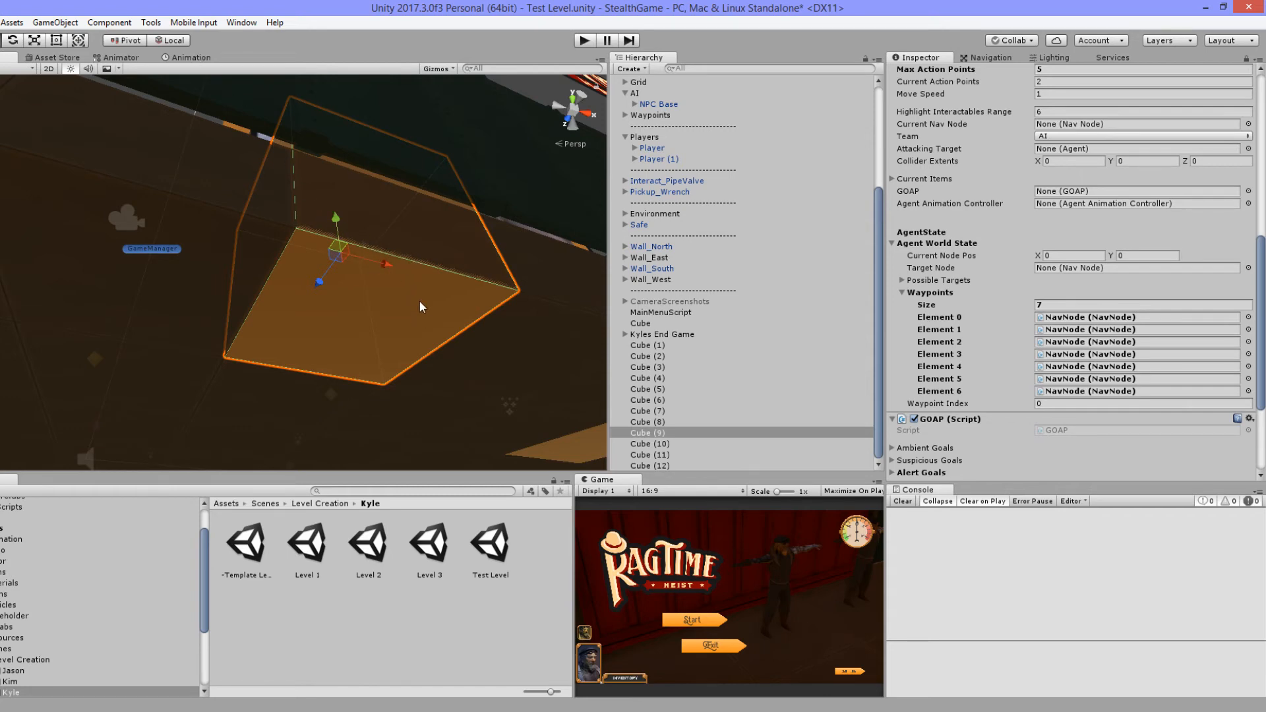
{"action": "mouse_move", "coordinate": [420, 307]}
{"action": "left_mouse_down", "text": "alt"}
{"action": "mouse_move", "coordinate": [411, 255]}
{"action": "mouse_move", "coordinate": [379, 358]}
{"action": "mouse_move", "coordinate": [309, 404]}
{"action": "mouse_move", "coordinate": [401, 252]}
{"action": "mouse_move", "coordinate": [467, 360]}
{"action": "mouse_move", "coordinate": [400, 358]}
{"action": "left_mouse_up", "text": "alt"}
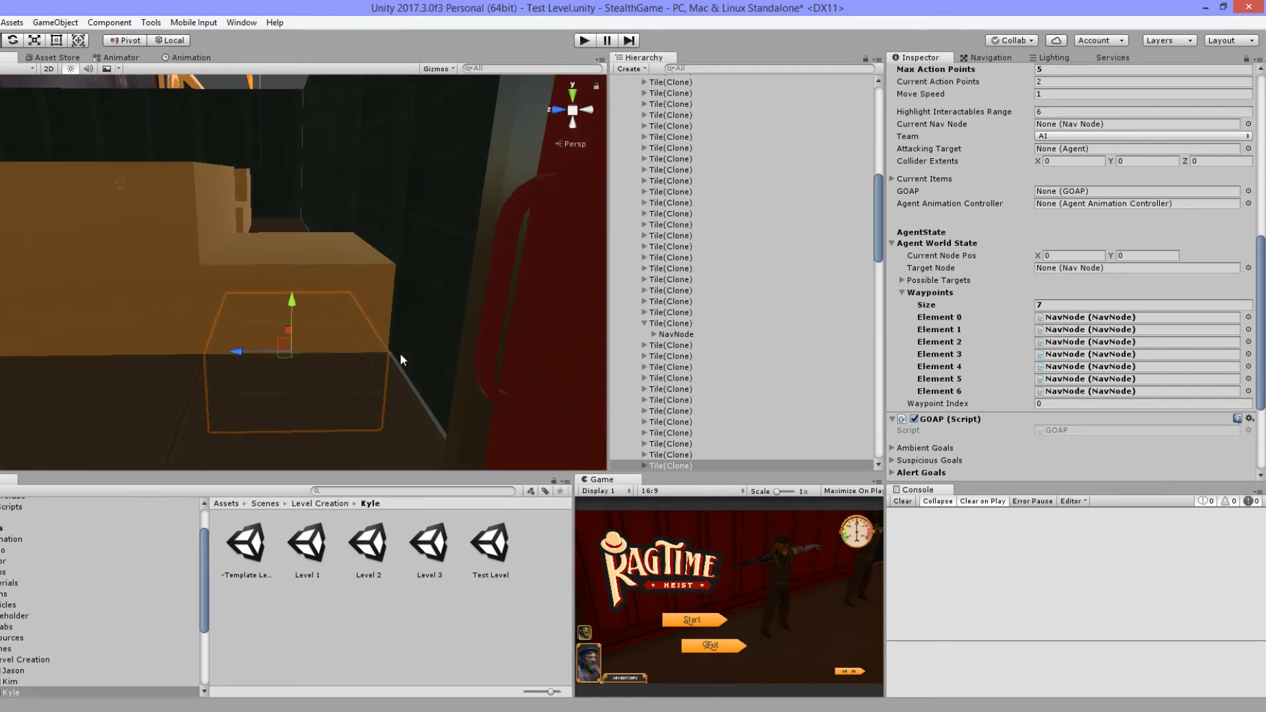
{"action": "left_click", "coordinate": [732, 465]}
{"action": "scroll", "coordinate": [732, 451], "scroll_direction": "down", "scroll_amount": 5}
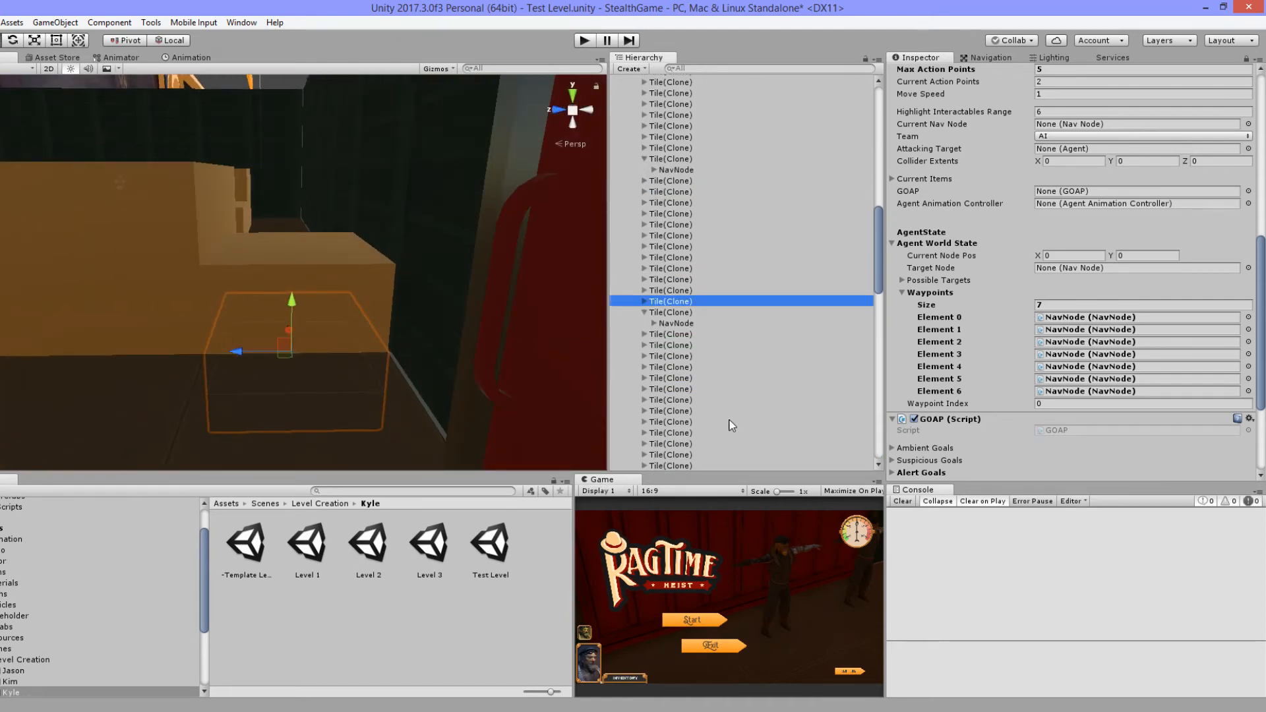
{"action": "key", "text": "Right"}
{"action": "key", "text": "Down"}
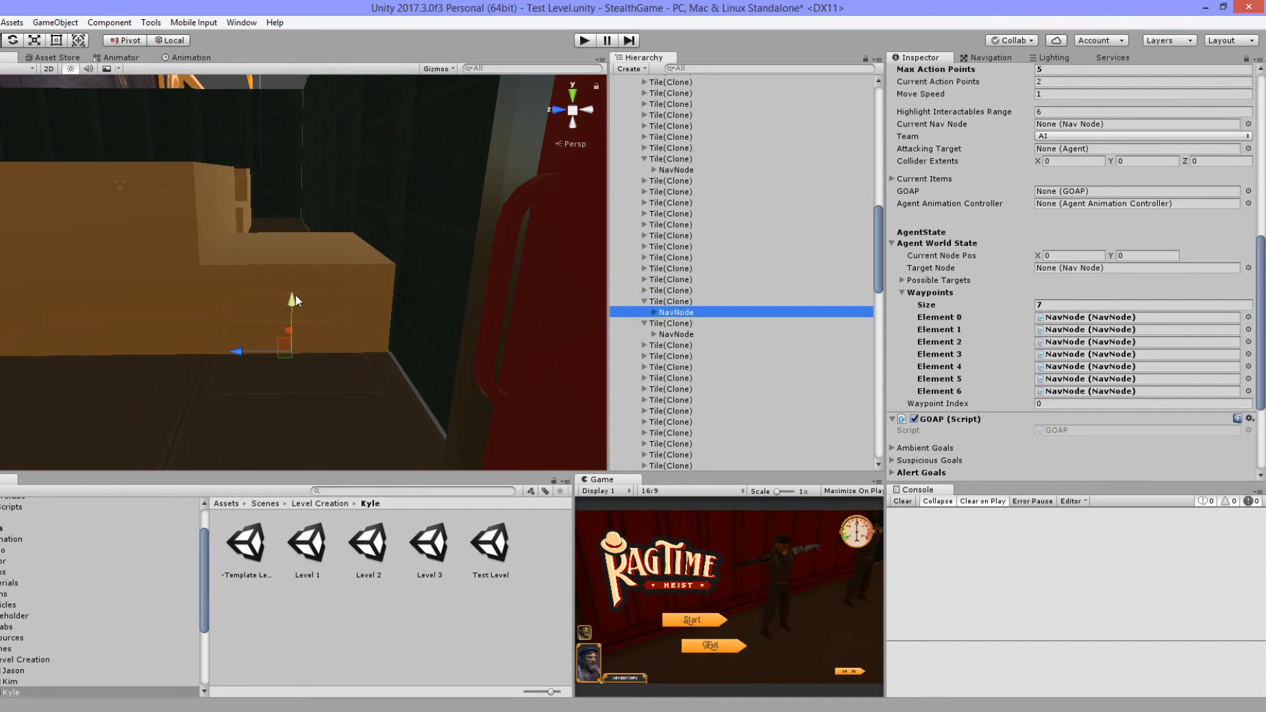
{"action": "left_click_drag", "start_coordinate": [292, 297], "coordinate": [291, 251]}
{"action": "middle_click_drag", "start_coordinate": [289, 234], "coordinate": [411, 307]}
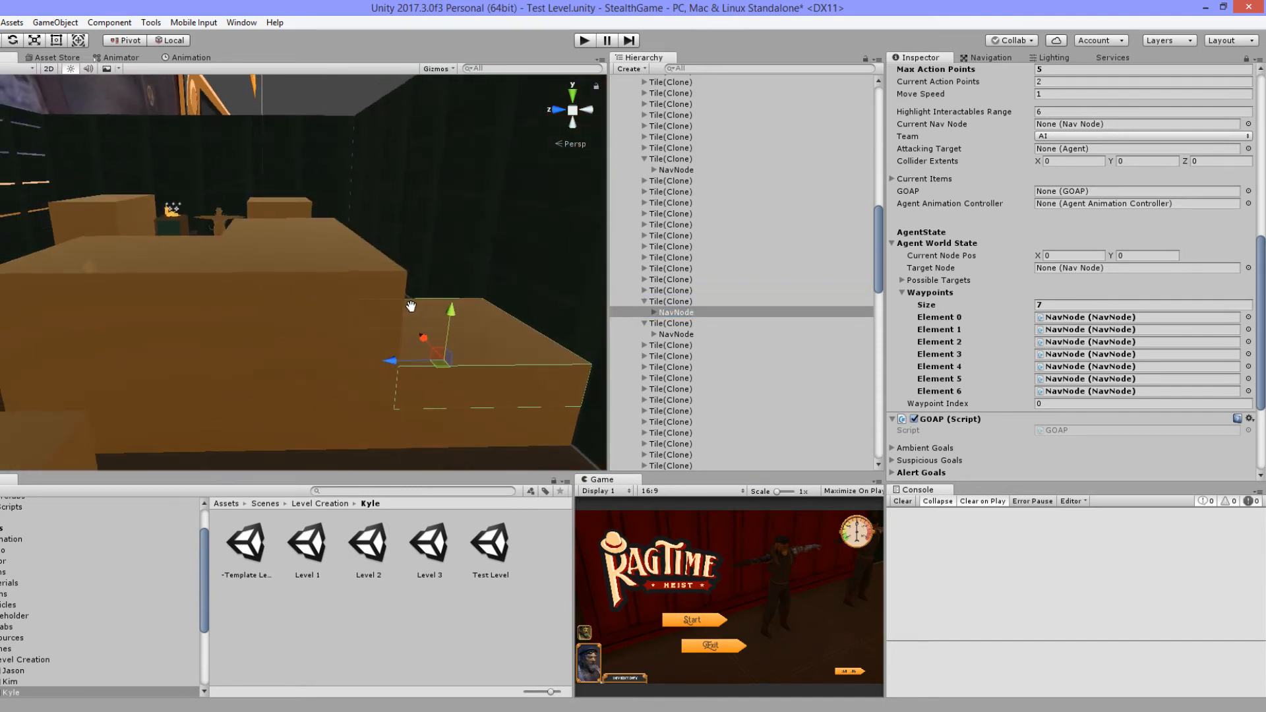
Step: Raise the NavNodes of the three tiles under the new cover block's taller cubes to the height of the cubes' tops
{"action": "left_click_drag", "start_coordinate": [396, 382], "coordinate": [387, 343], "text": "alt"}
{"action": "middle_click_drag", "start_coordinate": [387, 344], "coordinate": [367, 252]}
{"action": "left_click", "coordinate": [282, 212]}
{"action": "left_click", "coordinate": [307, 291], "text": "ctrl"}
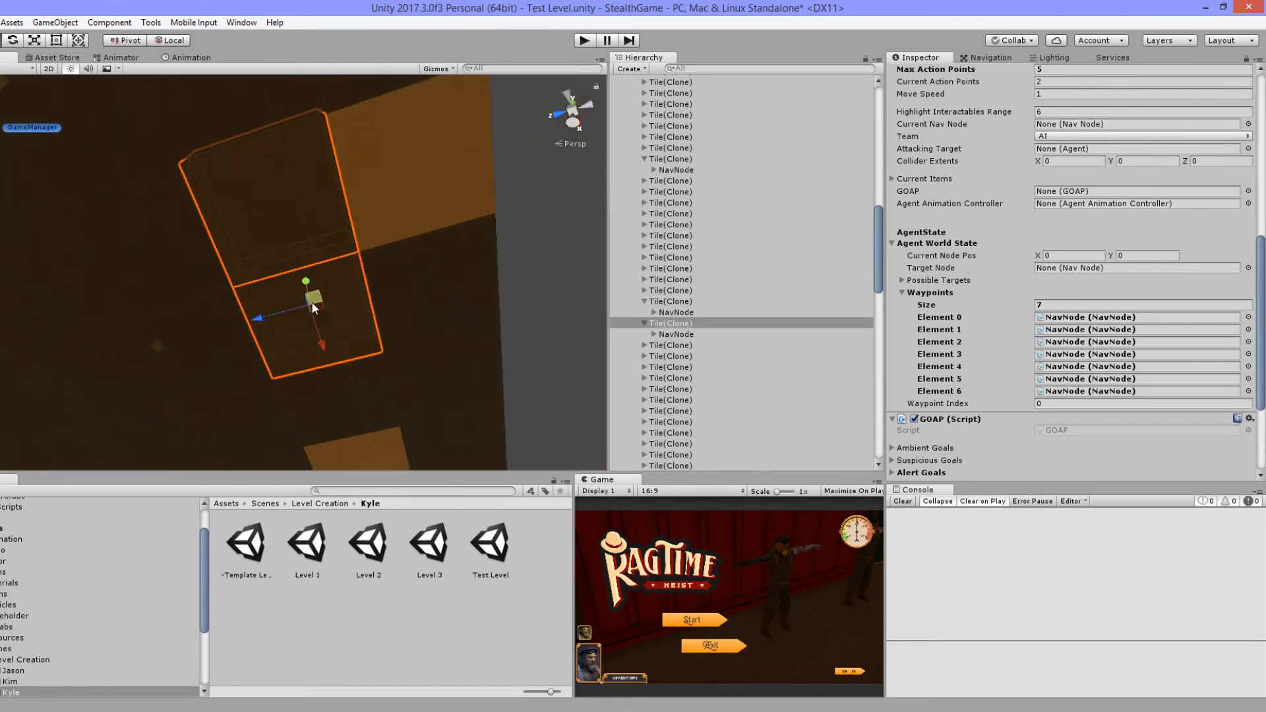
{"action": "left_click", "coordinate": [168, 261], "text": "ctrl"}
{"action": "left_click_drag", "start_coordinate": [257, 189], "coordinate": [428, 487], "text": "alt"}
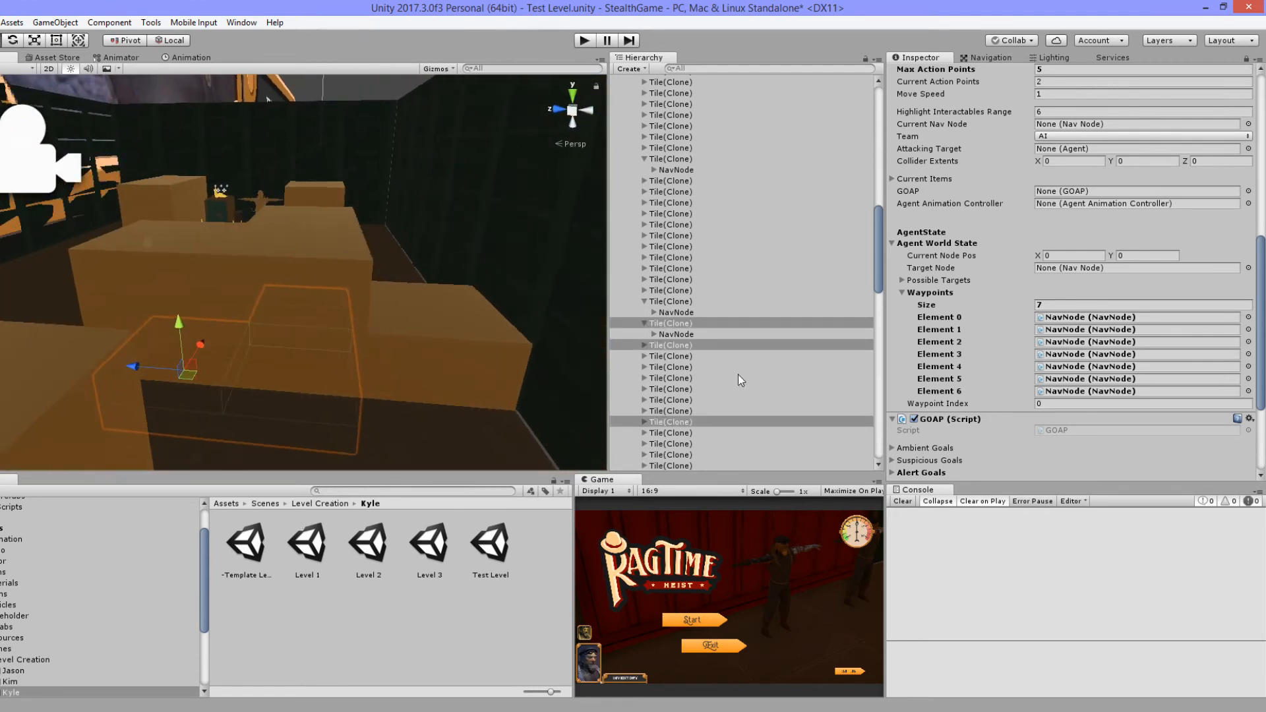
{"action": "key", "text": "Right"}
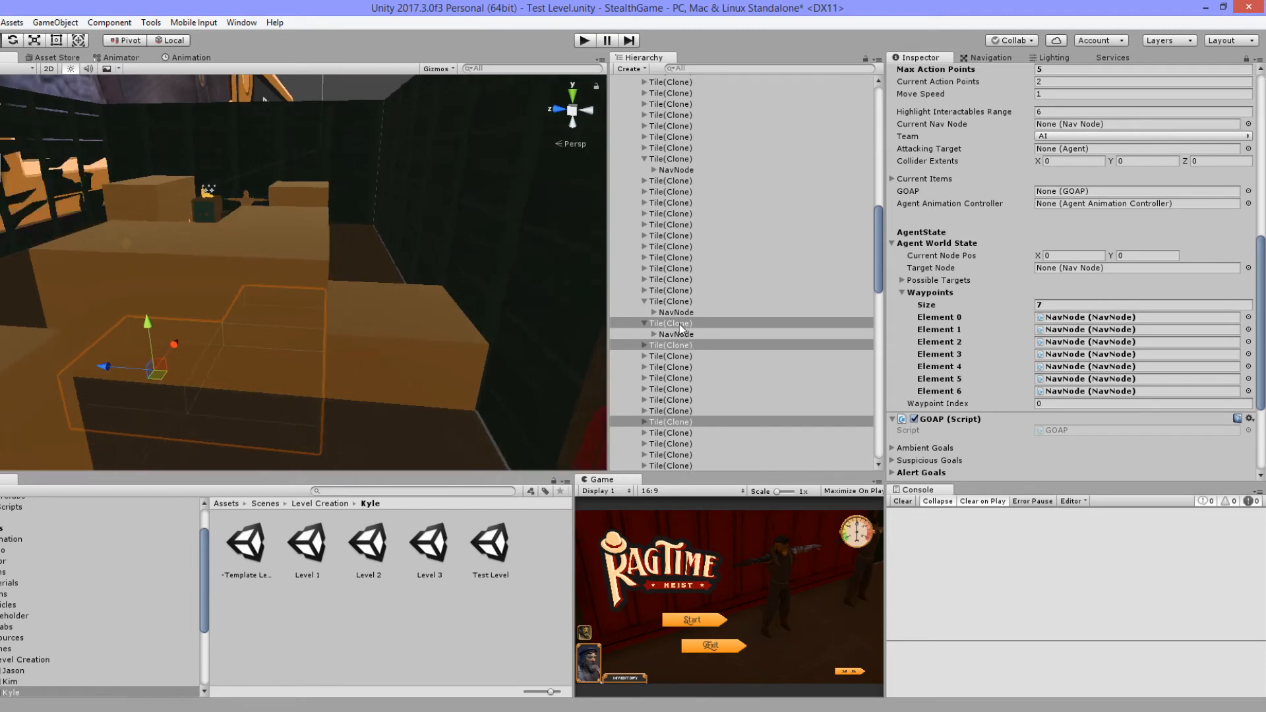
{"action": "left_click", "coordinate": [644, 345]}
{"action": "scroll", "coordinate": [641, 369], "scroll_direction": "down", "scroll_amount": 3}
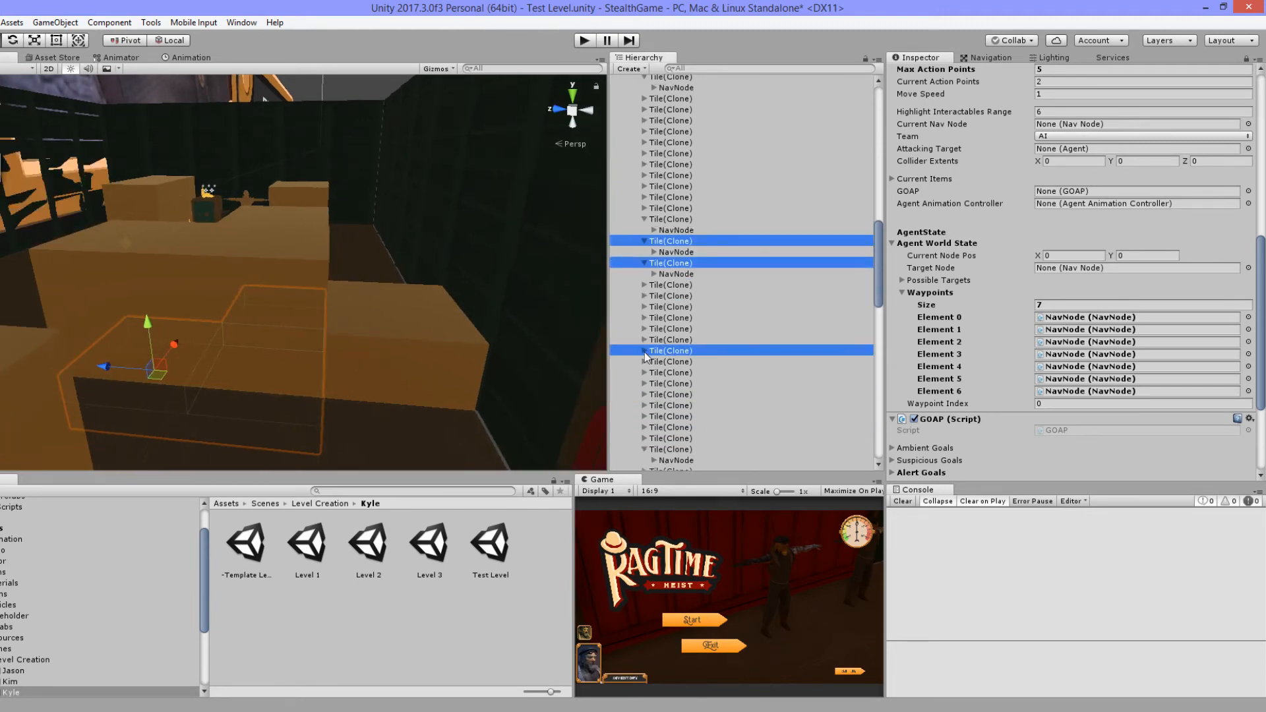
{"action": "left_click", "coordinate": [644, 350]}
{"action": "left_click", "coordinate": [676, 363]}
{"action": "left_click", "coordinate": [676, 273], "text": "ctrl"}
{"action": "left_click", "coordinate": [679, 254], "text": "ctrl"}
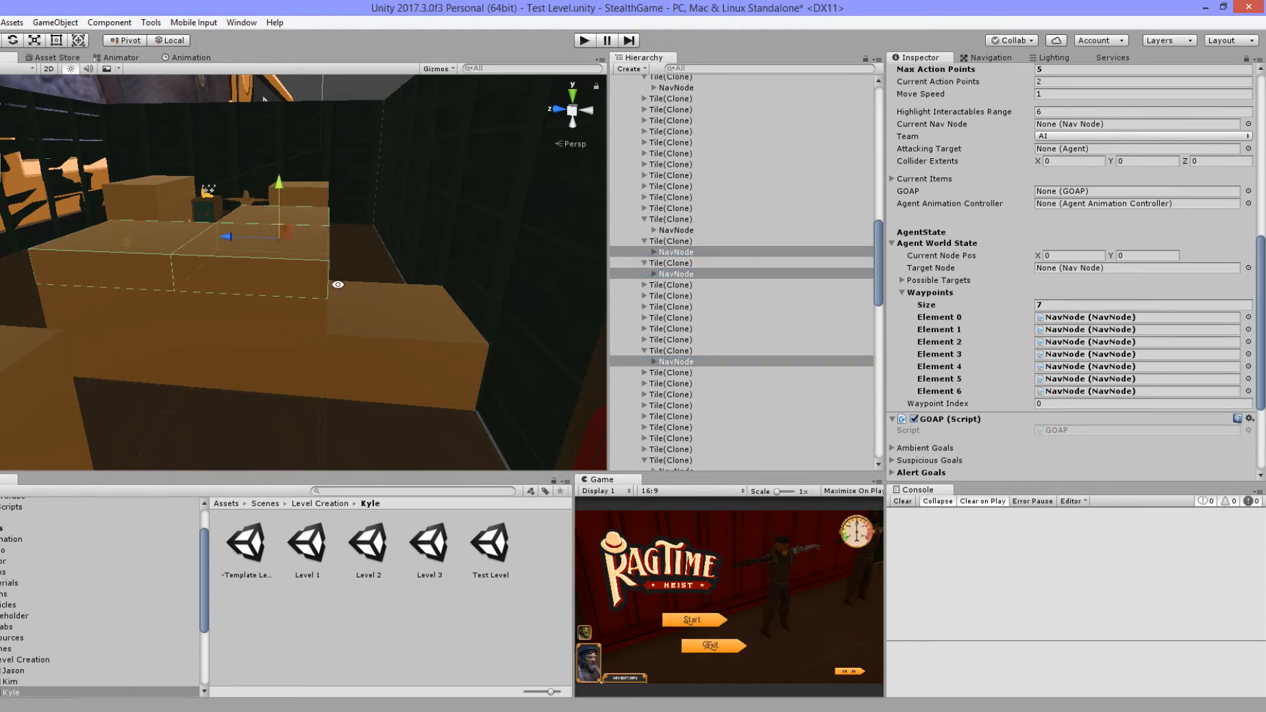
Step: Examine the room's layout and the arrangement of its cover blocks from several sides
{"action": "left_click_drag", "start_coordinate": [279, 200], "coordinate": [329, 330], "text": "alt"}
{"action": "scroll", "coordinate": [340, 349], "scroll_direction": "down", "scroll_amount": 5}
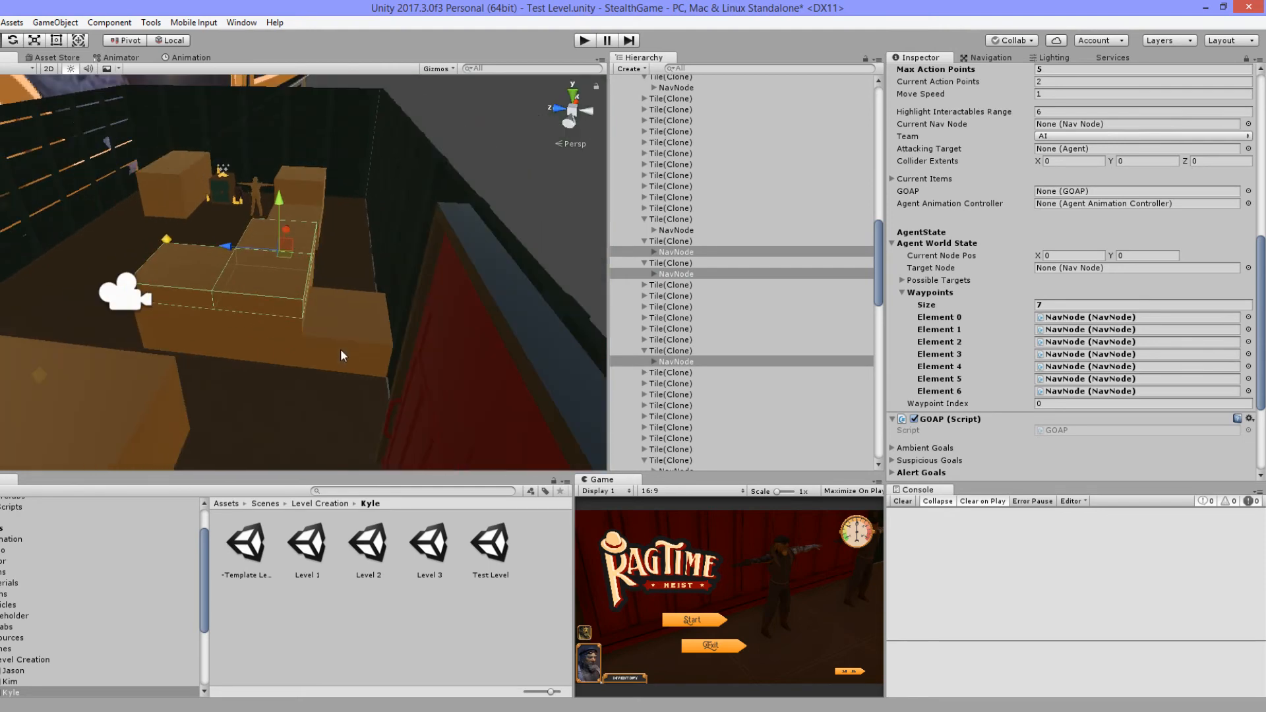
{"action": "middle_click_drag", "start_coordinate": [340, 349], "coordinate": [451, 266]}
{"action": "scroll", "coordinate": [448, 272], "scroll_direction": "down", "scroll_amount": 5}
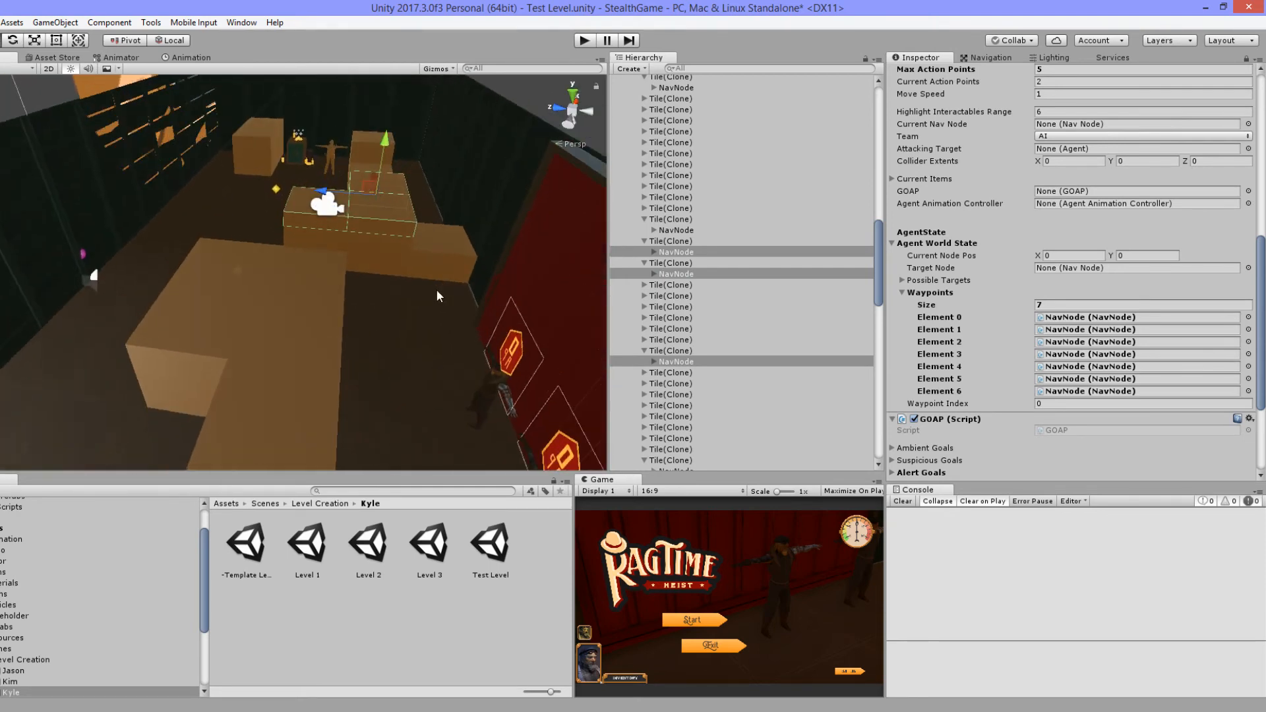
{"action": "scroll", "coordinate": [303, 308], "scroll_direction": "down", "scroll_amount": 3}
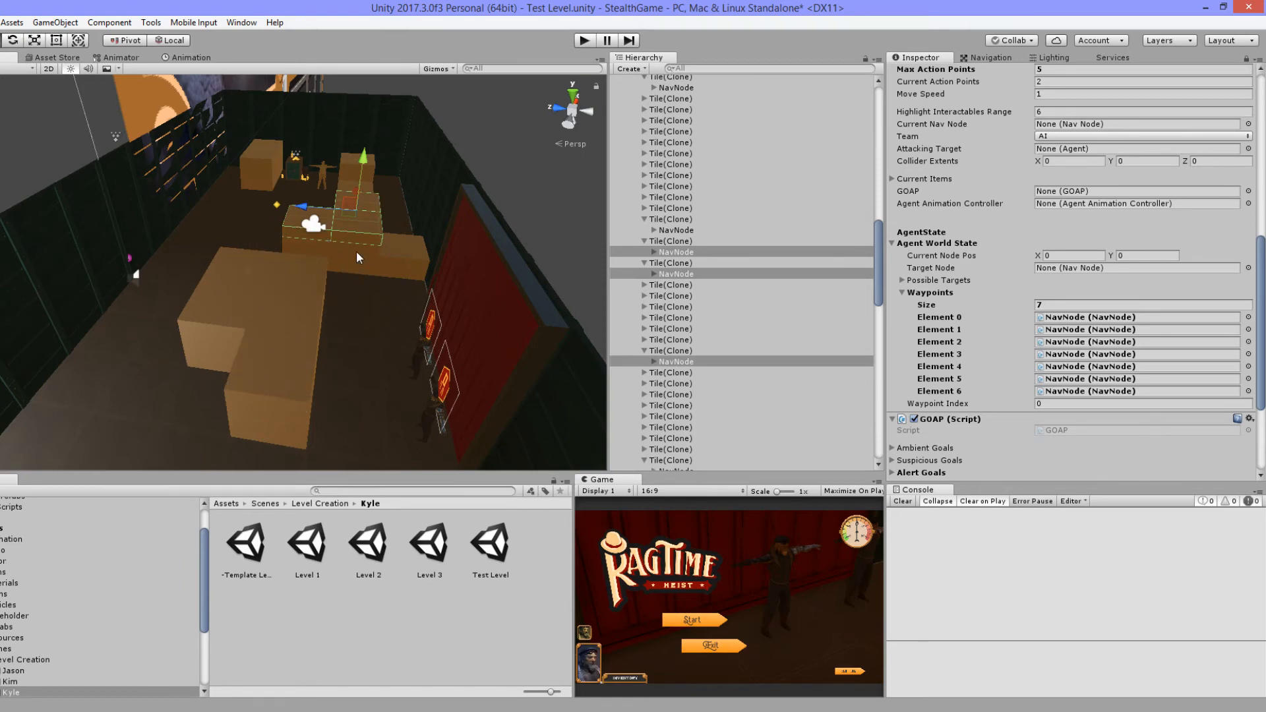
{"action": "left_click_drag", "start_coordinate": [319, 296], "coordinate": [26, 323], "text": "alt"}
{"action": "middle_click_drag", "start_coordinate": [236, 295], "coordinate": [322, 285]}
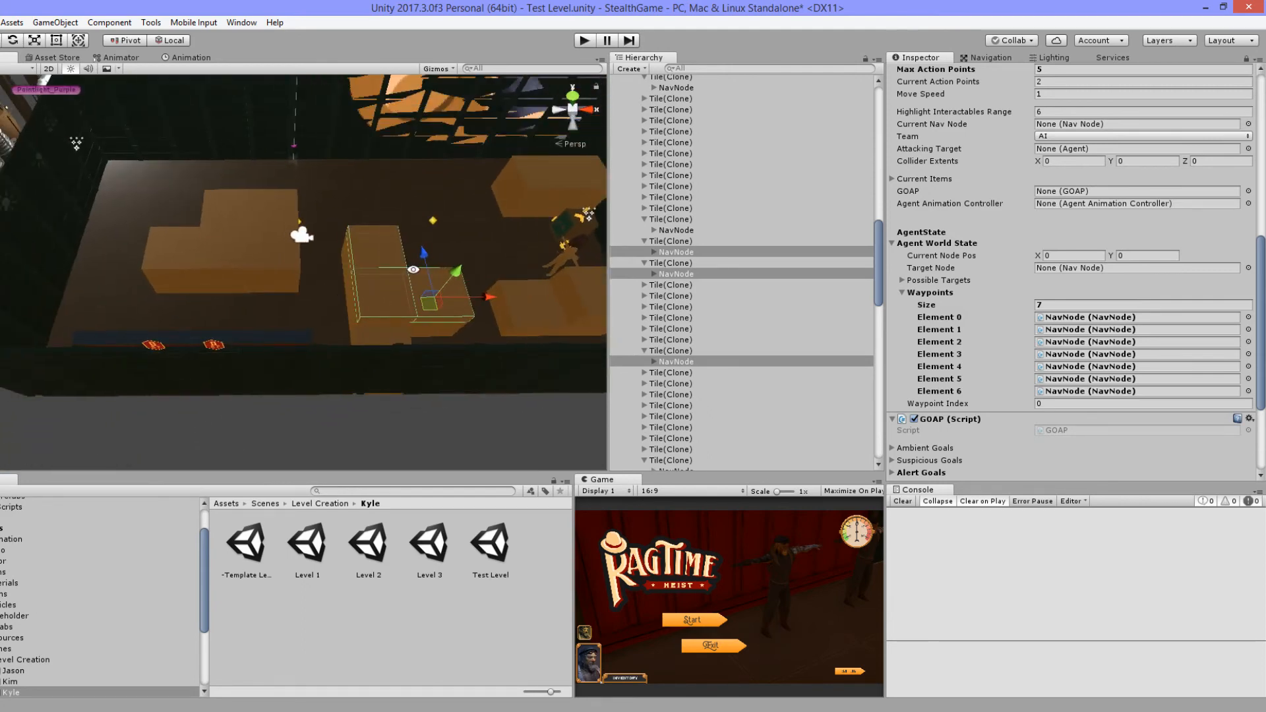
{"action": "middle_click_drag", "start_coordinate": [413, 268], "coordinate": [338, 289]}
{"action": "scroll", "coordinate": [589, 358], "scroll_direction": "down", "scroll_amount": 3}
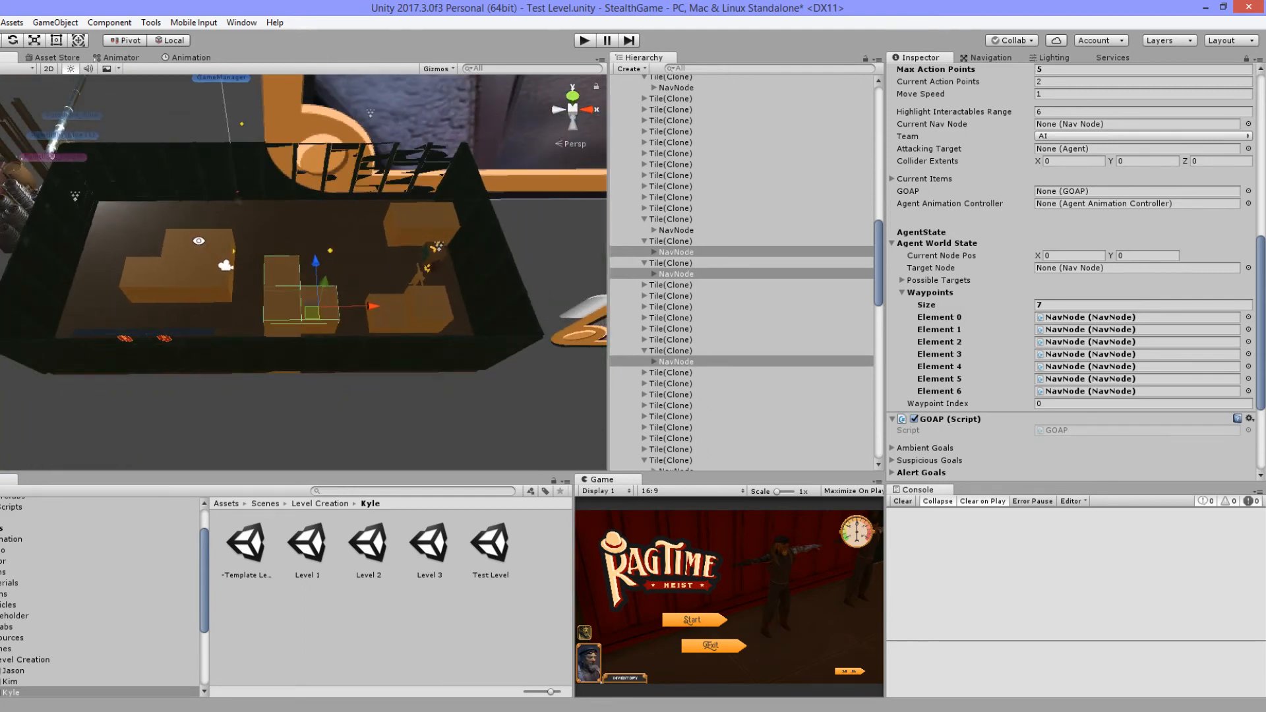
{"action": "middle_click_drag", "start_coordinate": [234, 290], "coordinate": [343, 304]}
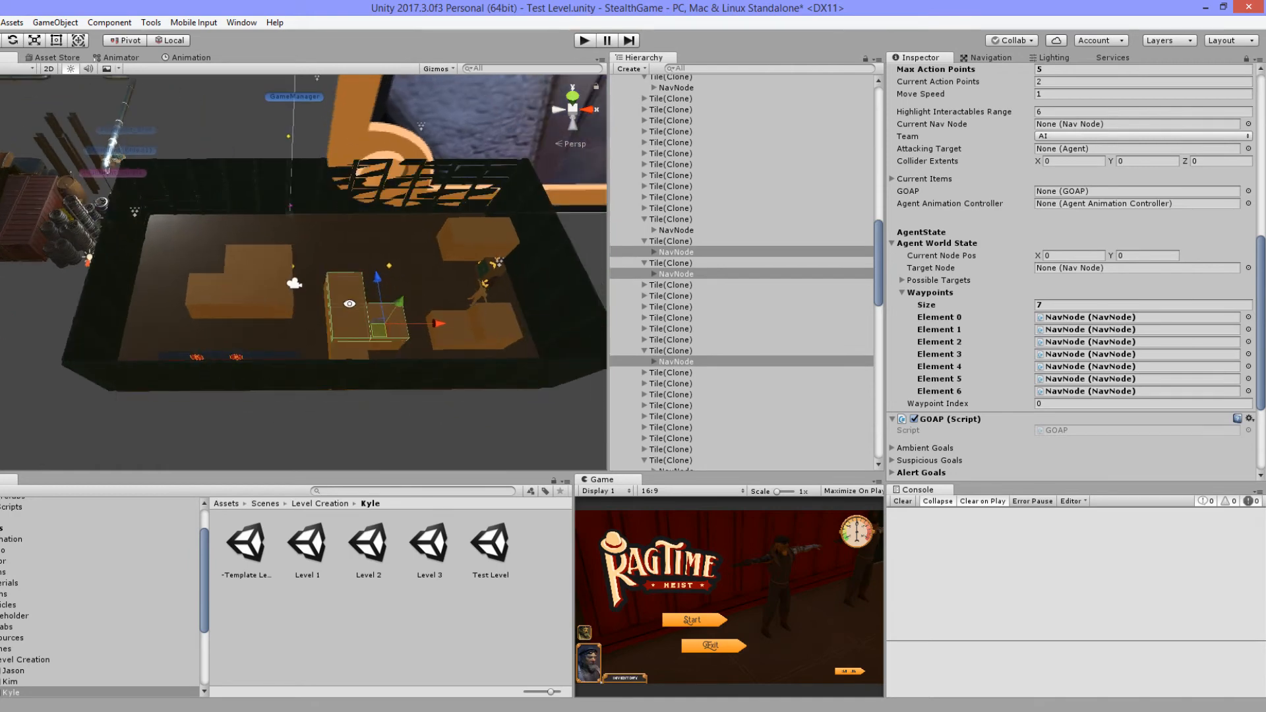
Step: Delete the front row of three cubes from the large L-shaped block
{"action": "scroll", "coordinate": [302, 307], "scroll_direction": "up", "scroll_amount": 5}
{"action": "left_click", "coordinate": [268, 247]}
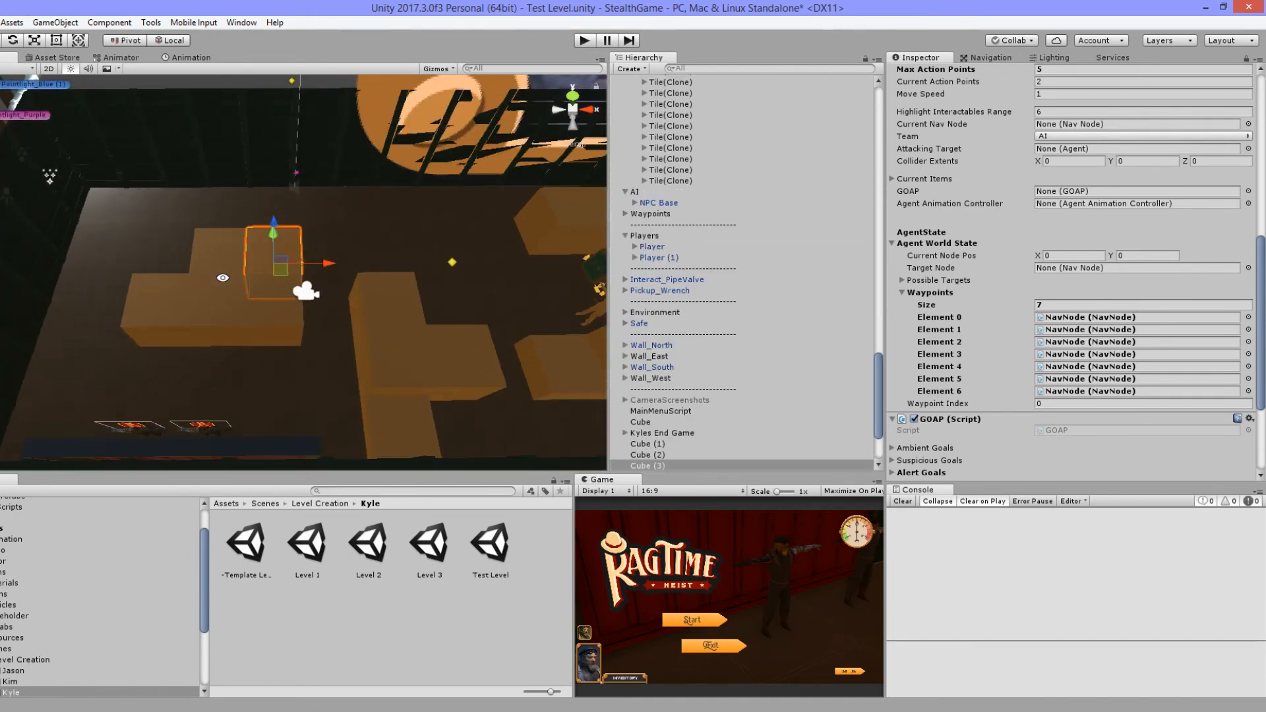
{"action": "scroll", "coordinate": [325, 296], "scroll_direction": "down", "scroll_amount": 3}
{"action": "left_click_drag", "start_coordinate": [350, 343], "coordinate": [421, 353]}
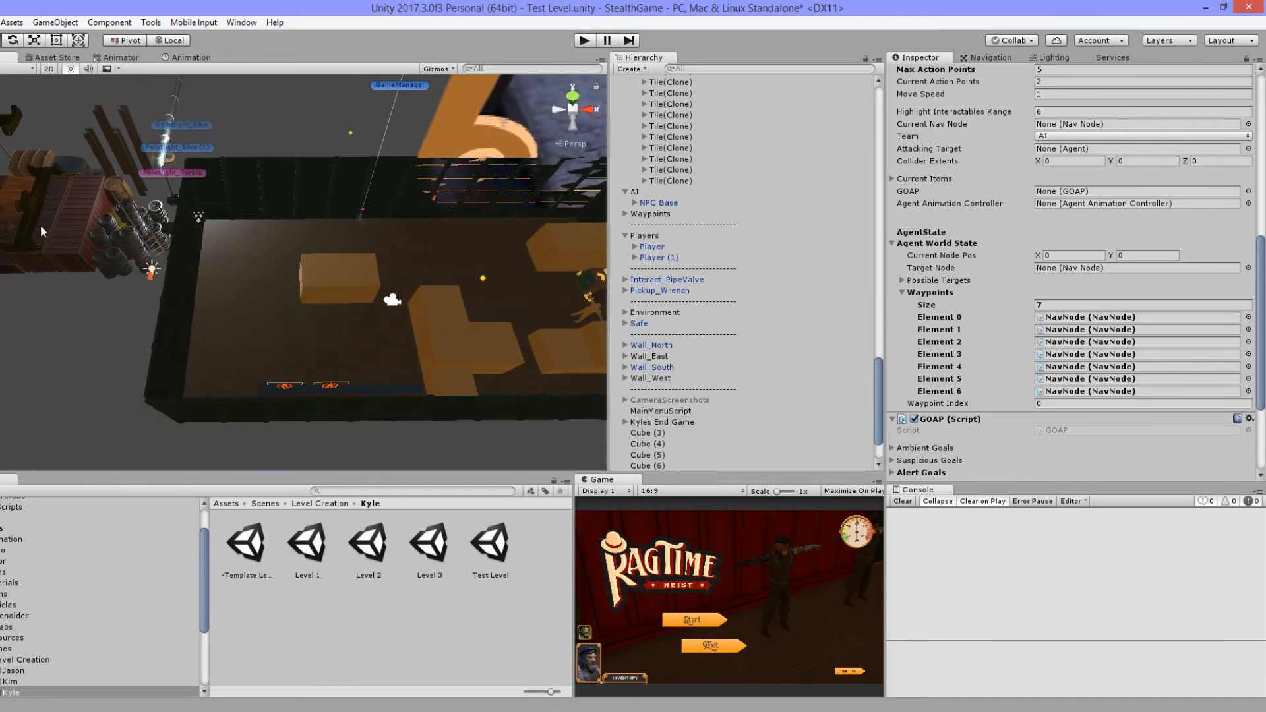
Step: Move Container_Crane from the props outside into the space of the L-shaped block's front row, aligned parallel to the front wall
{"action": "left_click", "coordinate": [54, 226]}
{"action": "left_click_drag", "start_coordinate": [67, 252], "coordinate": [466, 406]}
{"action": "key", "text": "e"}
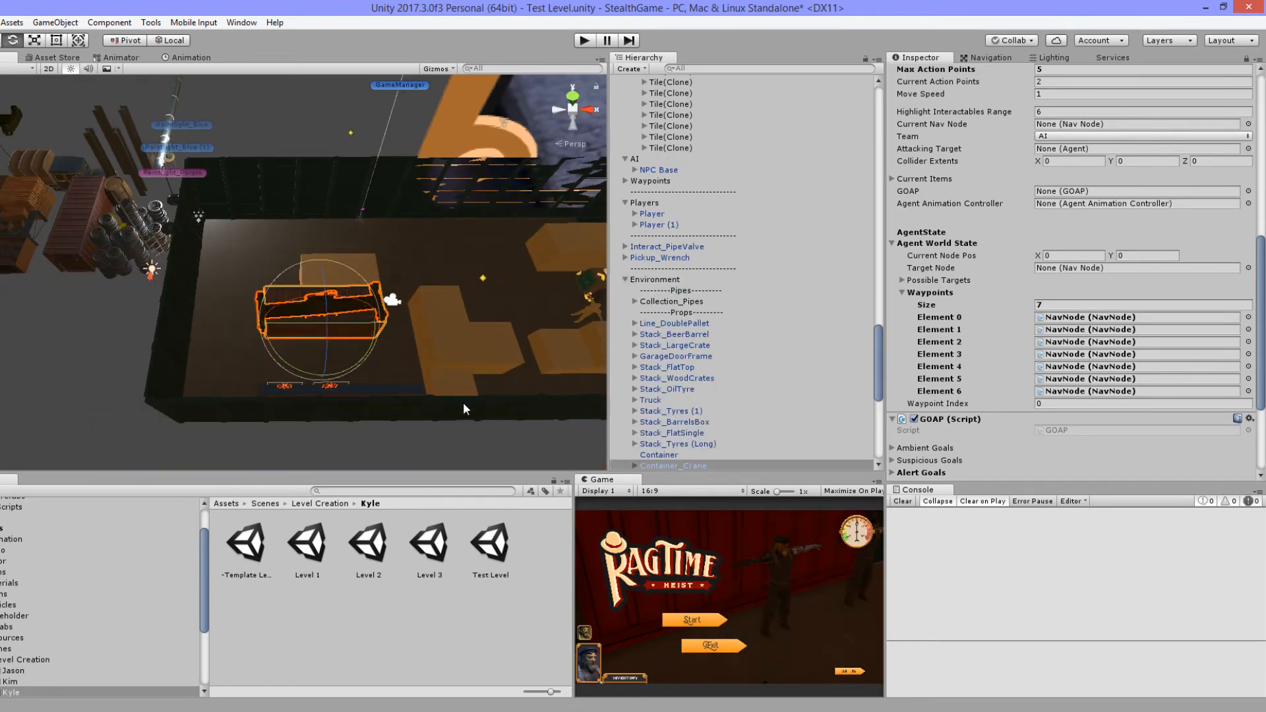
{"action": "key", "text": "f"}
{"action": "left_click_drag", "start_coordinate": [390, 367], "coordinate": [1253, 348], "text": "alt"}
{"action": "left_click_drag", "start_coordinate": [340, 150], "coordinate": [304, 262], "text": "alt"}
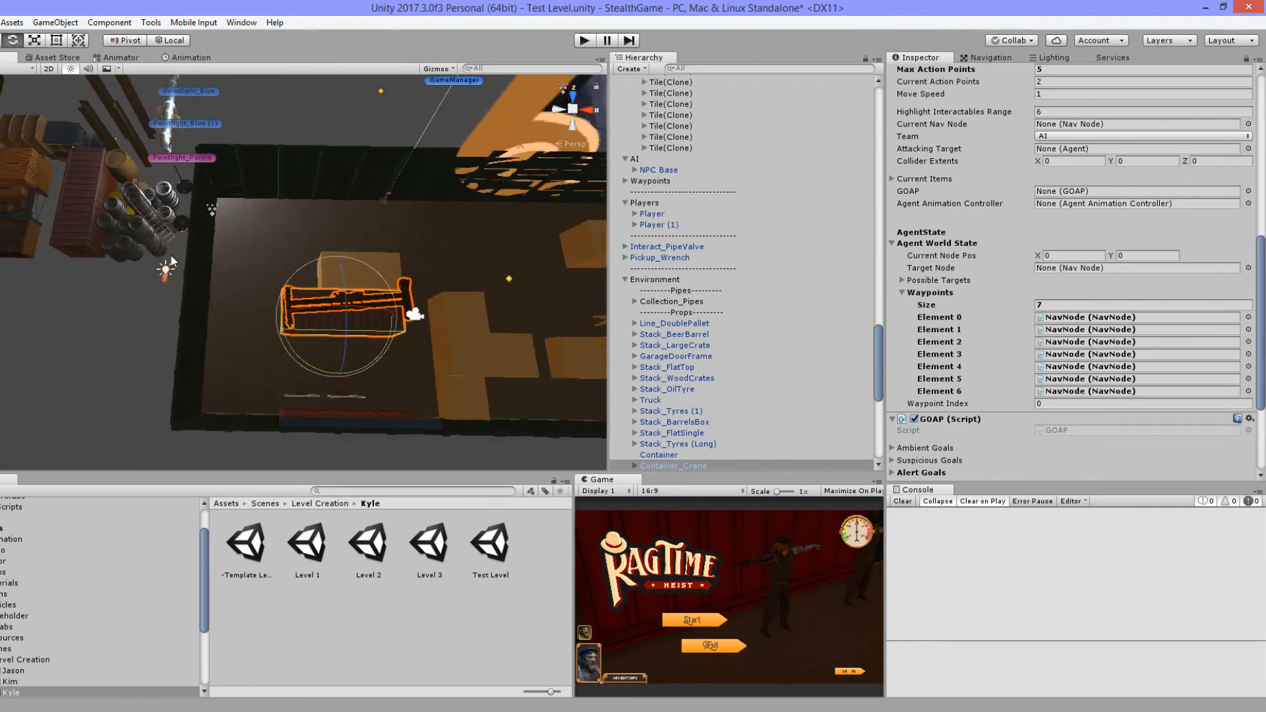
Step: Delete the two remaining cubes of the L-shaped block behind the crane container
{"action": "left_click", "coordinate": [395, 265]}
{"action": "key", "text": "f"}
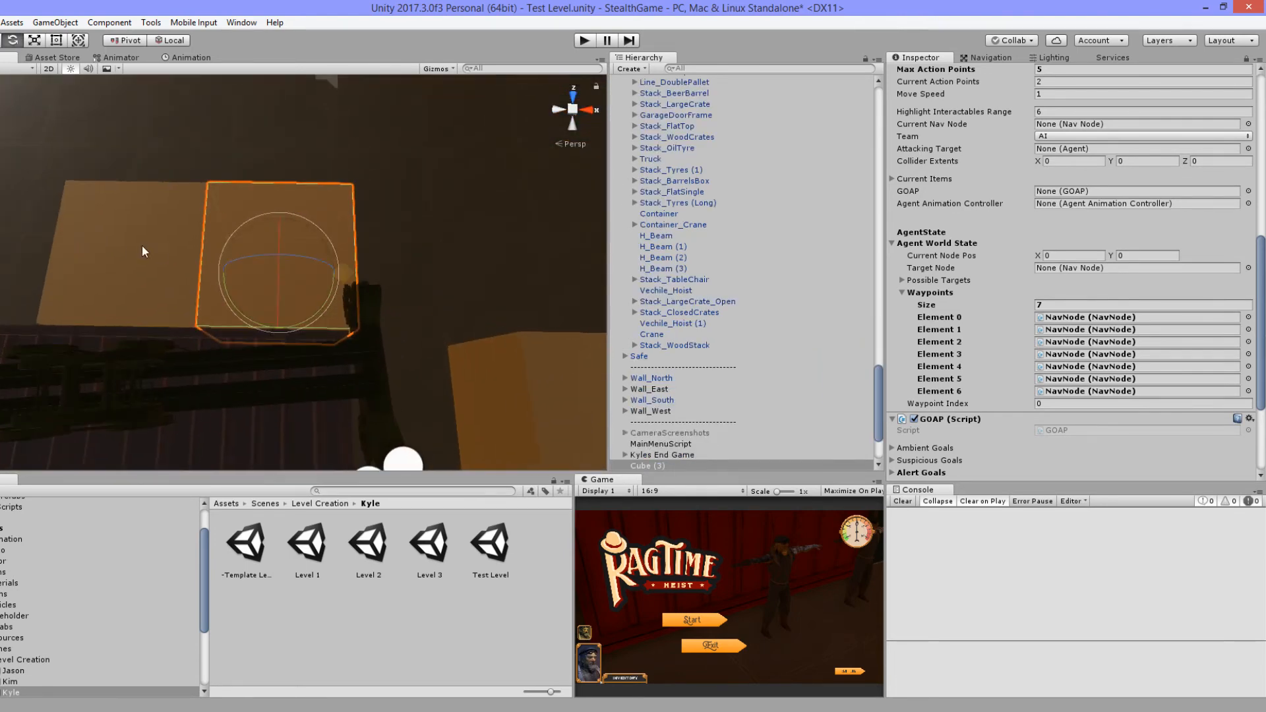
{"action": "key", "text": "Delete"}
Step: Move Stack_Tyres (Long) from the props outside into the room and line it up behind the crane container
{"action": "scroll", "coordinate": [187, 314], "scroll_direction": "down", "scroll_amount": 10}
{"action": "middle_click_drag", "start_coordinate": [184, 302], "coordinate": [465, 300]}
{"action": "scroll", "coordinate": [74, 193], "scroll_direction": "down", "scroll_amount": 3}
{"action": "left_click", "coordinate": [178, 228]}
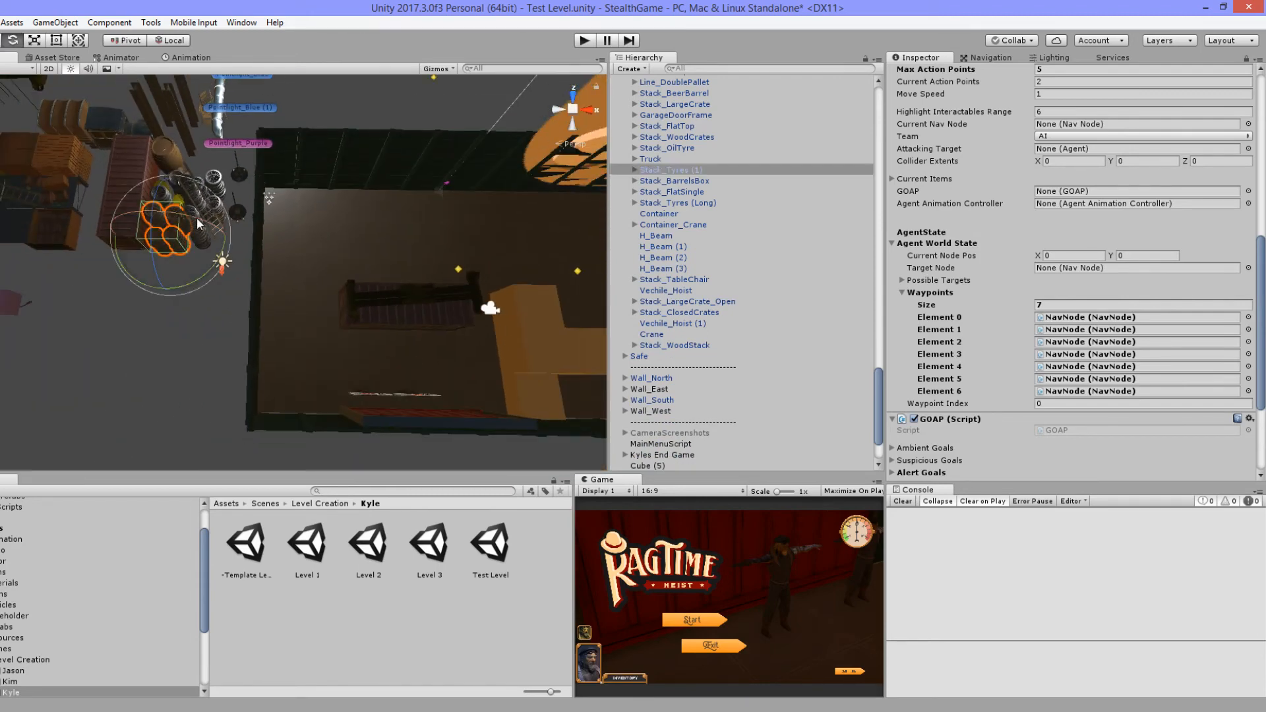
{"action": "left_click", "coordinate": [217, 183]}
{"action": "key", "text": "w"}
{"action": "left_click_drag", "start_coordinate": [224, 223], "coordinate": [541, 304]}
{"action": "key", "text": "e"}
{"action": "key", "text": "w"}
{"action": "left_click_drag", "start_coordinate": [420, 247], "coordinate": [307, 214]}
{"action": "key", "text": "f"}
{"action": "scroll", "coordinate": [309, 227], "scroll_direction": "down", "scroll_amount": 15}
{"action": "middle_click_drag", "start_coordinate": [408, 257], "coordinate": [319, 212]}
{"action": "left_click", "coordinate": [367, 292]}
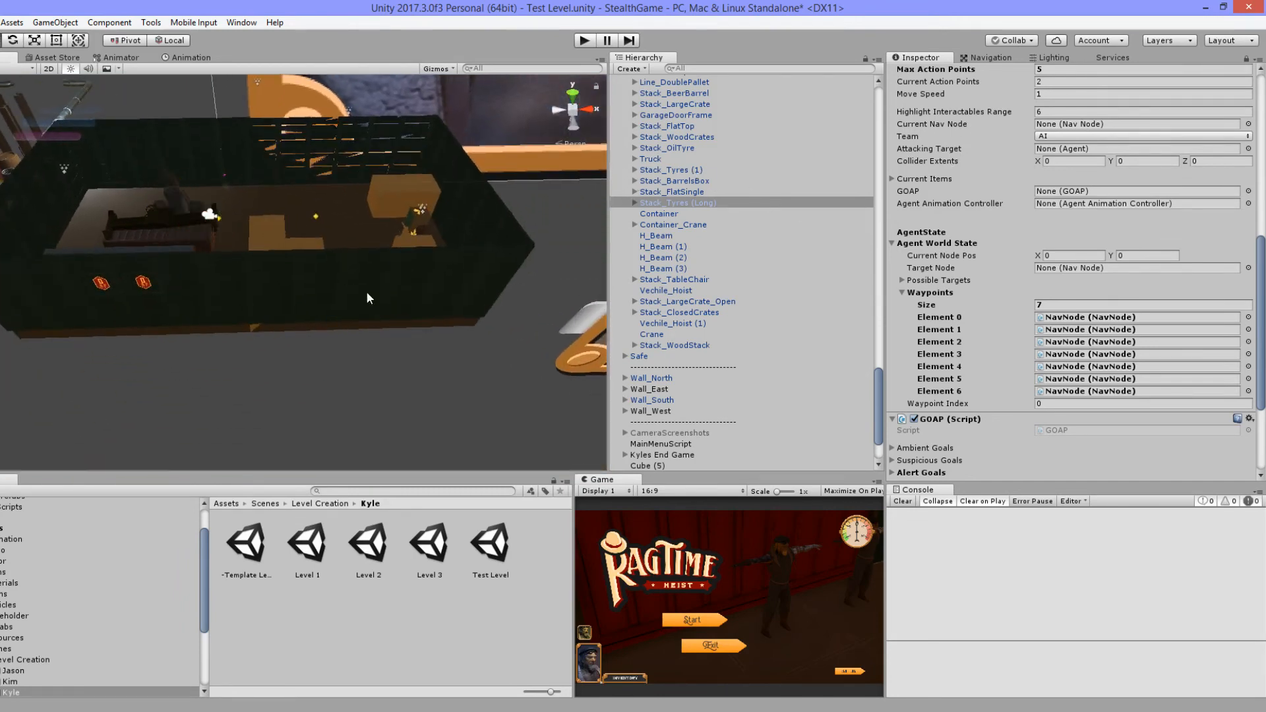
Step: Delete the four cubes of the newer cover block that reaches the front wall
{"action": "left_click_drag", "start_coordinate": [367, 297], "coordinate": [268, 290], "text": "alt"}
{"action": "middle_click_drag", "start_coordinate": [261, 286], "coordinate": [373, 267]}
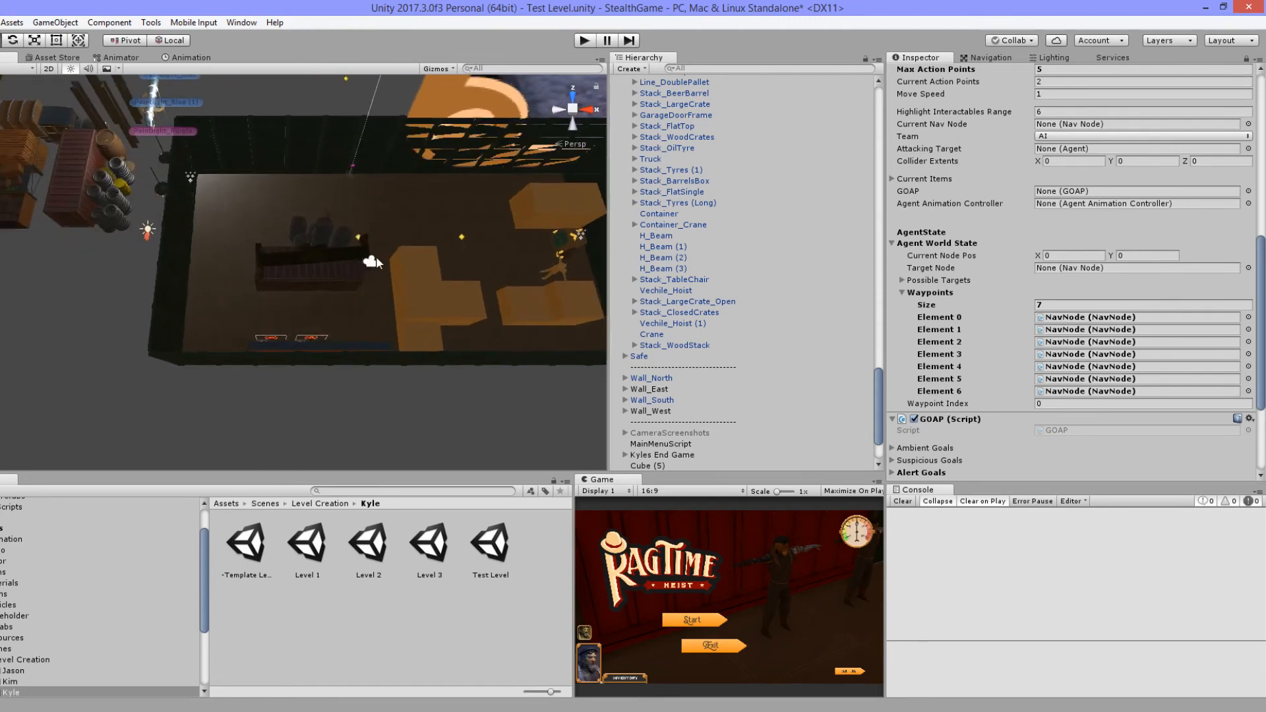
{"action": "left_click", "coordinate": [420, 269]}
{"action": "left_click", "coordinate": [421, 311], "text": "ctrl"}
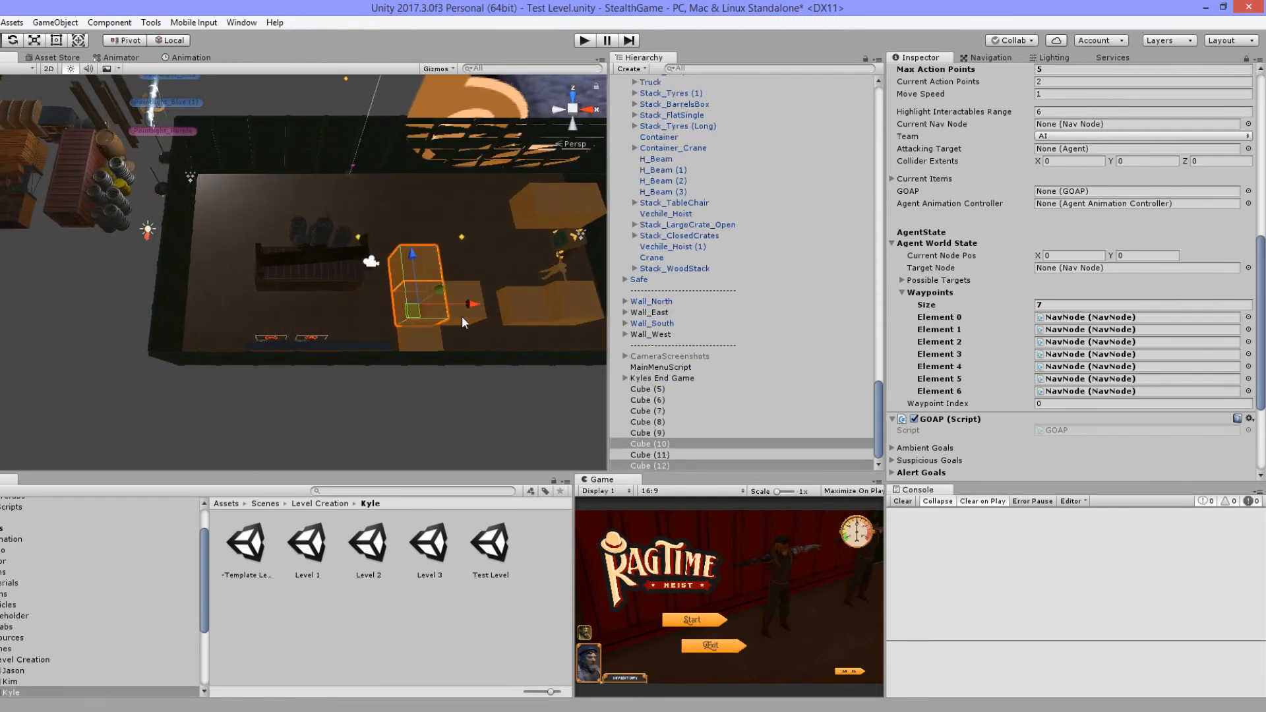
{"action": "key", "text": "f"}
{"action": "left_click", "coordinate": [445, 297], "text": "ctrl"}
{"action": "left_click", "coordinate": [313, 381], "text": "ctrl"}
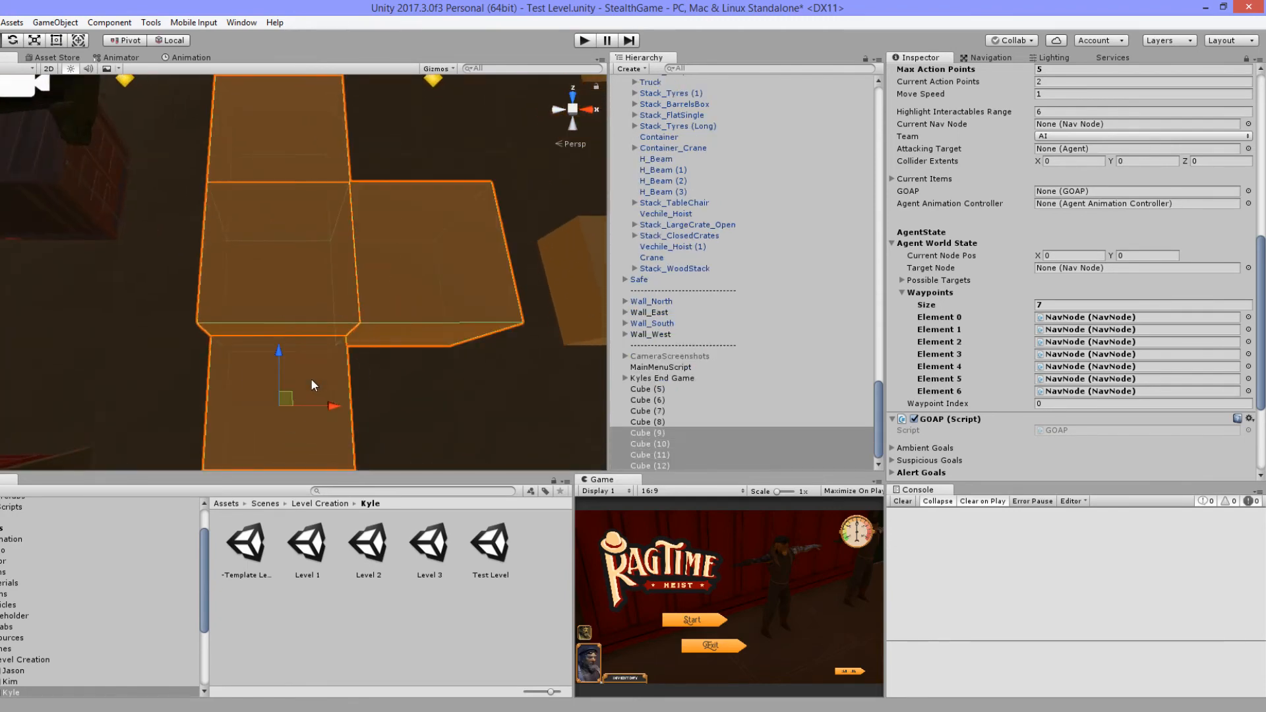
{"action": "key", "text": "Delete"}
Step: Move Stack_LargeCrate_Open from the props outside to the room's front wall and shift it sideways along the wall
{"action": "scroll", "coordinate": [240, 386], "scroll_direction": "down", "scroll_amount": 5}
{"action": "middle_click_drag", "start_coordinate": [119, 261], "coordinate": [384, 279]}
{"action": "scroll", "coordinate": [249, 269], "scroll_direction": "down", "scroll_amount": 3}
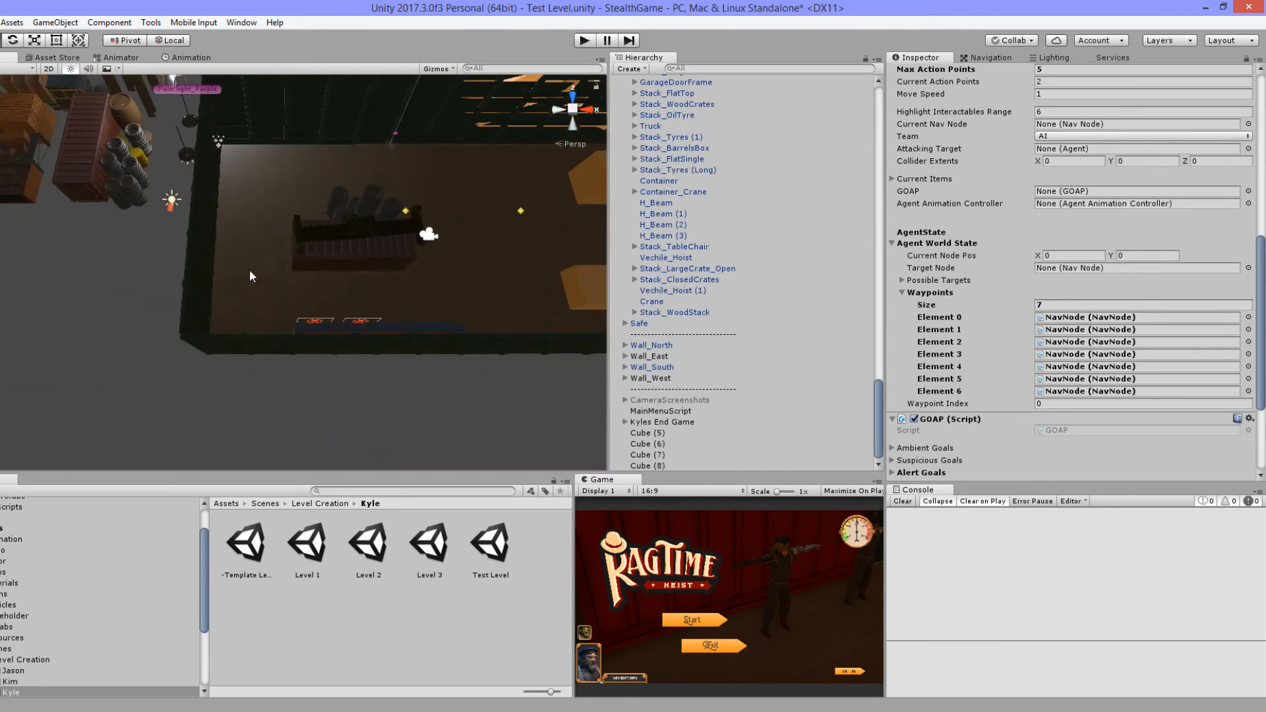
{"action": "left_click", "coordinate": [72, 219]}
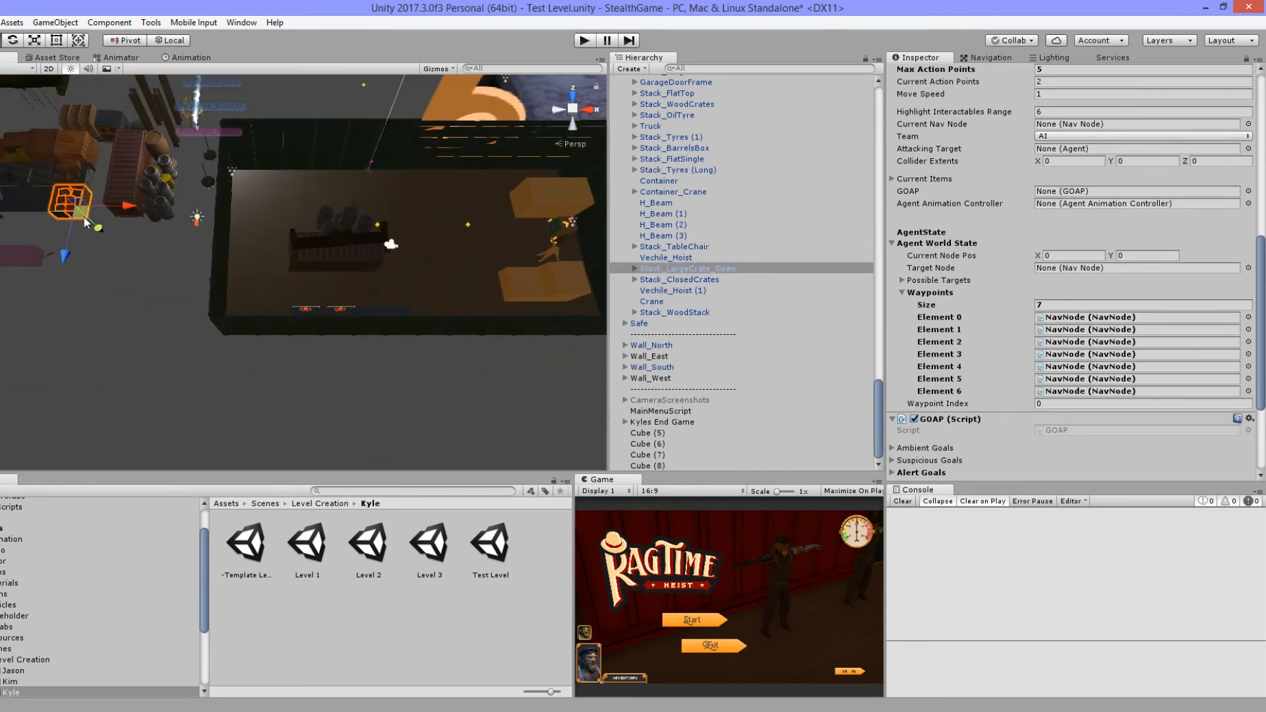
{"action": "left_click_drag", "start_coordinate": [84, 219], "coordinate": [462, 328], "text": "ctrl"}
{"action": "key", "text": "f"}
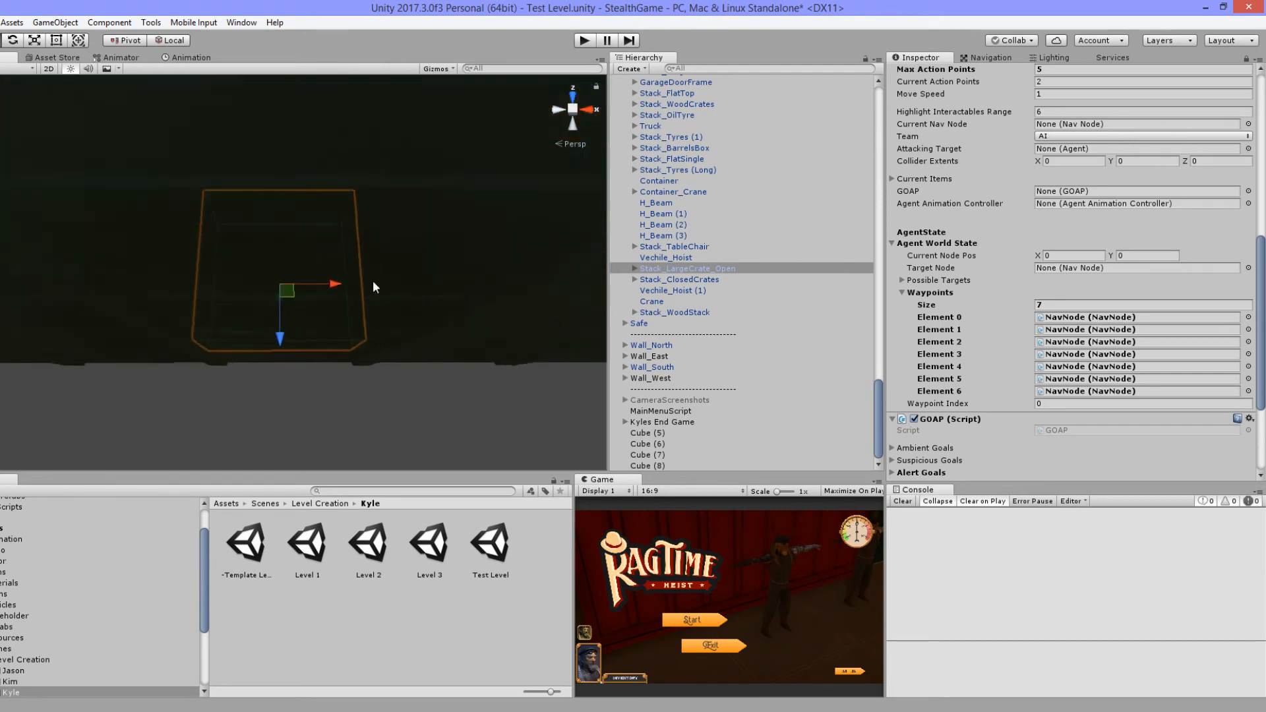
{"action": "scroll", "coordinate": [369, 270], "scroll_direction": "up", "scroll_amount": 4}
{"action": "scroll", "coordinate": [364, 243], "scroll_direction": "down", "scroll_amount": 4}
{"action": "middle_click_drag", "start_coordinate": [376, 259], "coordinate": [429, 289]}
{"action": "left_click_drag", "start_coordinate": [382, 313], "coordinate": [290, 311], "text": "ctrl"}
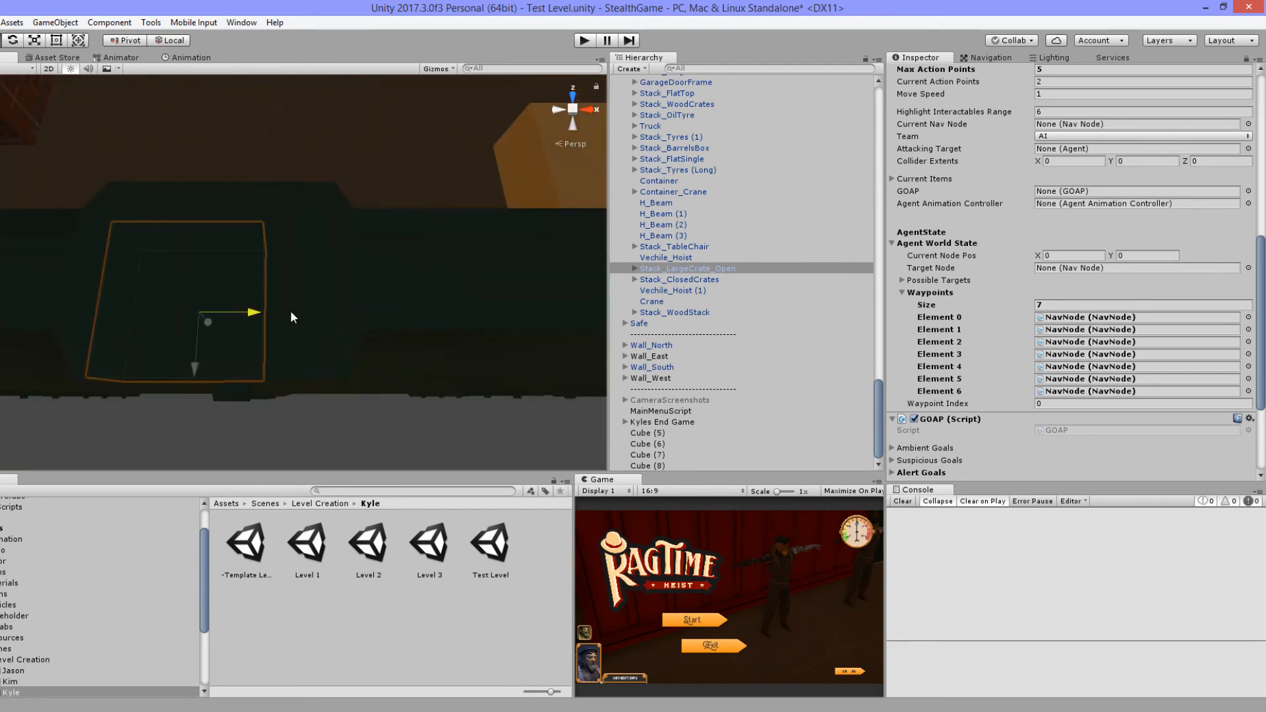
{"action": "left_click_drag", "start_coordinate": [294, 357], "coordinate": [396, 646], "text": "alt"}
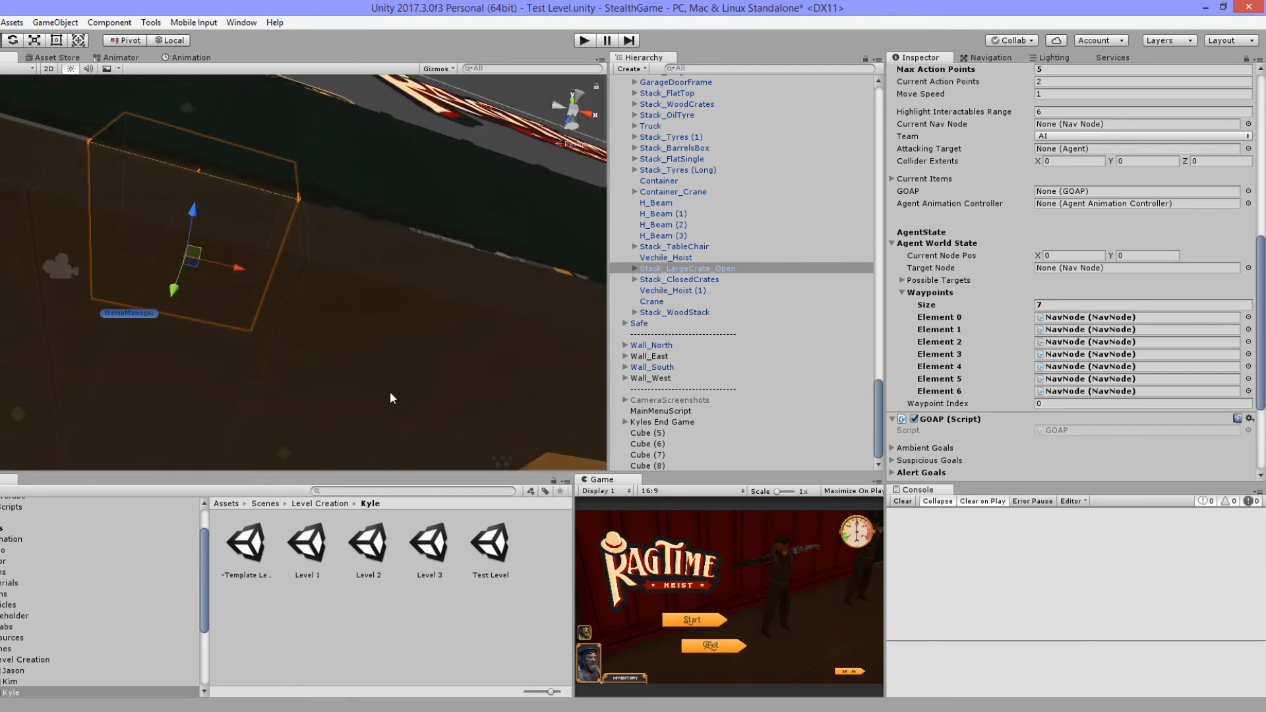
{"action": "left_click", "coordinate": [267, 362]}
Step: Move the Stack_FlatTop table from the props outside into the room near the front wall, where the newer cover block stood
{"action": "left_click_drag", "start_coordinate": [363, 290], "coordinate": [300, 535], "text": "alt"}
{"action": "mouse_move", "coordinate": [204, 277]}
{"action": "left_mouse_down", "text": "alt"}
{"action": "mouse_move", "coordinate": [547, 387]}
{"action": "mouse_move", "coordinate": [316, 274]}
{"action": "mouse_move", "coordinate": [210, 241]}
{"action": "mouse_move", "coordinate": [221, 270]}
{"action": "mouse_move", "coordinate": [373, 351]}
{"action": "mouse_move", "coordinate": [363, 333]}
{"action": "mouse_move", "coordinate": [138, 264]}
{"action": "left_mouse_up", "text": "alt"}
{"action": "left_click", "coordinate": [133, 219]}
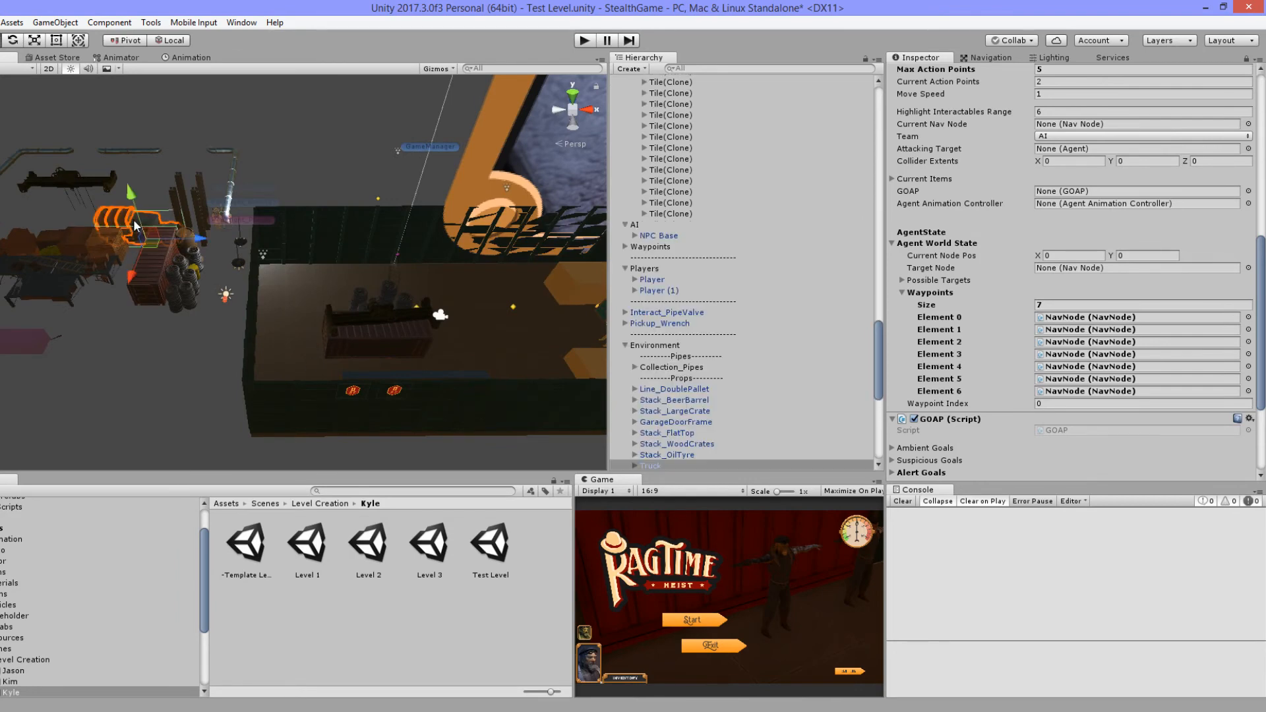
{"action": "key", "text": "f"}
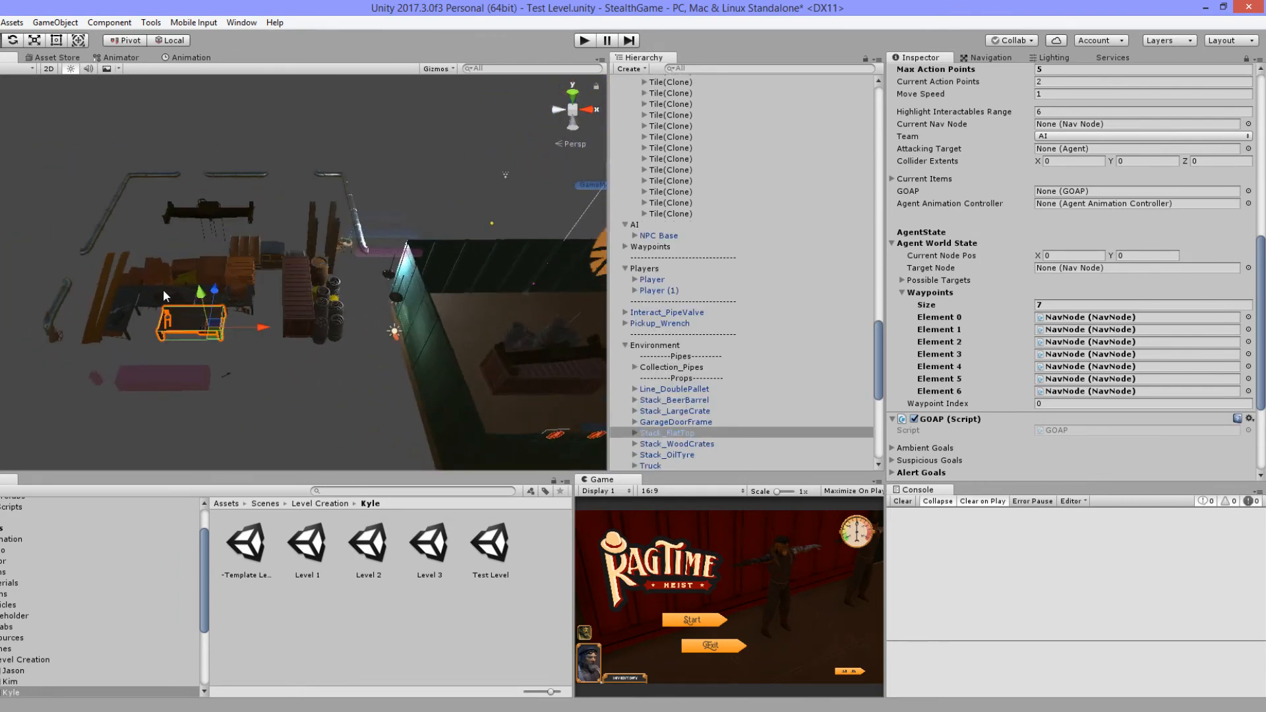
{"action": "middle_click_drag", "start_coordinate": [303, 356], "coordinate": [201, 312]}
{"action": "left_click_drag", "start_coordinate": [201, 312], "coordinate": [99, 395], "text": "alt"}
{"action": "left_click_drag", "start_coordinate": [50, 255], "coordinate": [509, 371]}
{"action": "key", "text": "f"}
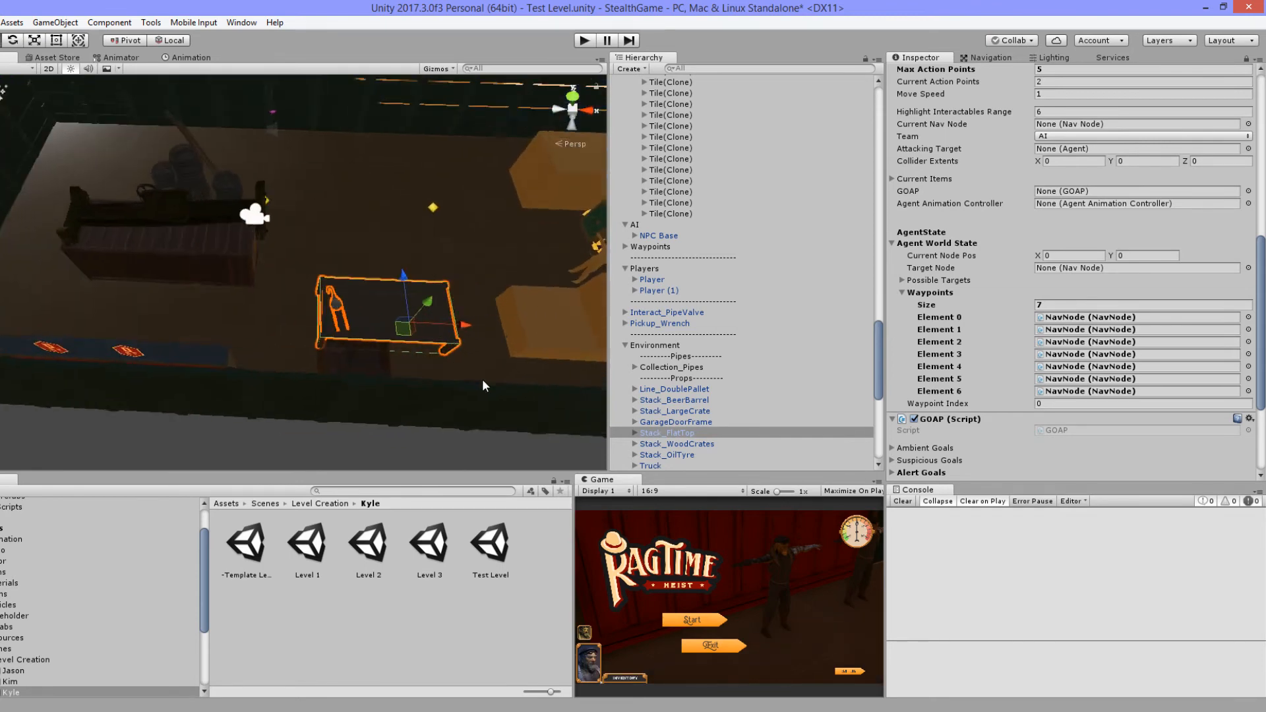
Step: Bring Stack_FlatSingle from the props outside to the front wall and align it with the Stack_FlatTop table
{"action": "scroll", "coordinate": [227, 373], "scroll_direction": "down", "scroll_amount": 10}
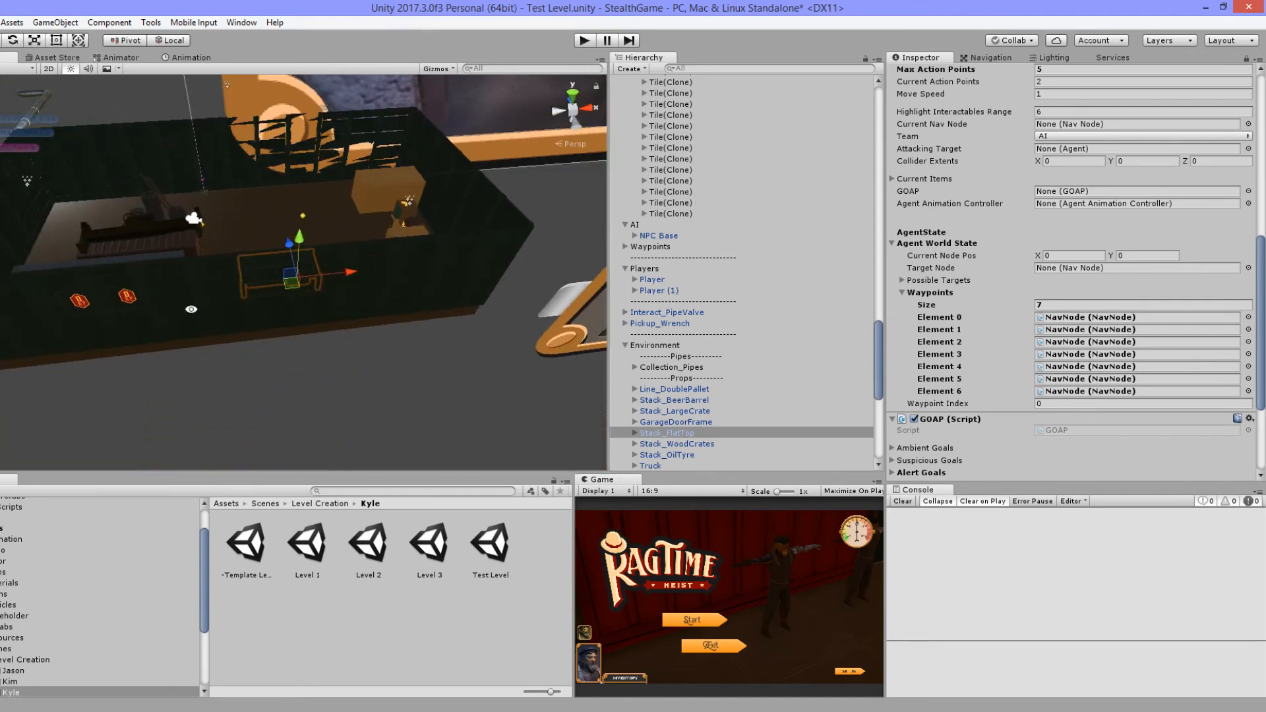
{"action": "scroll", "coordinate": [82, 237], "scroll_direction": "down", "scroll_amount": 3}
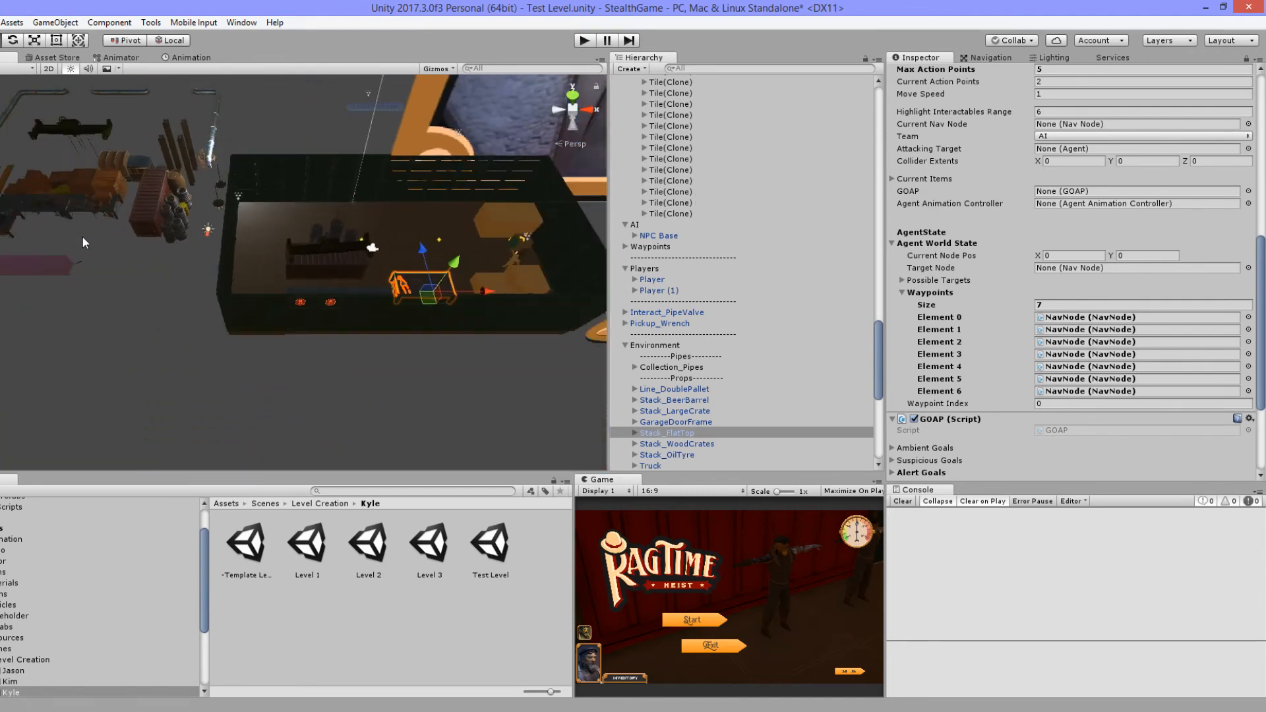
{"action": "left_click", "coordinate": [9, 210]}
{"action": "key", "text": "f"}
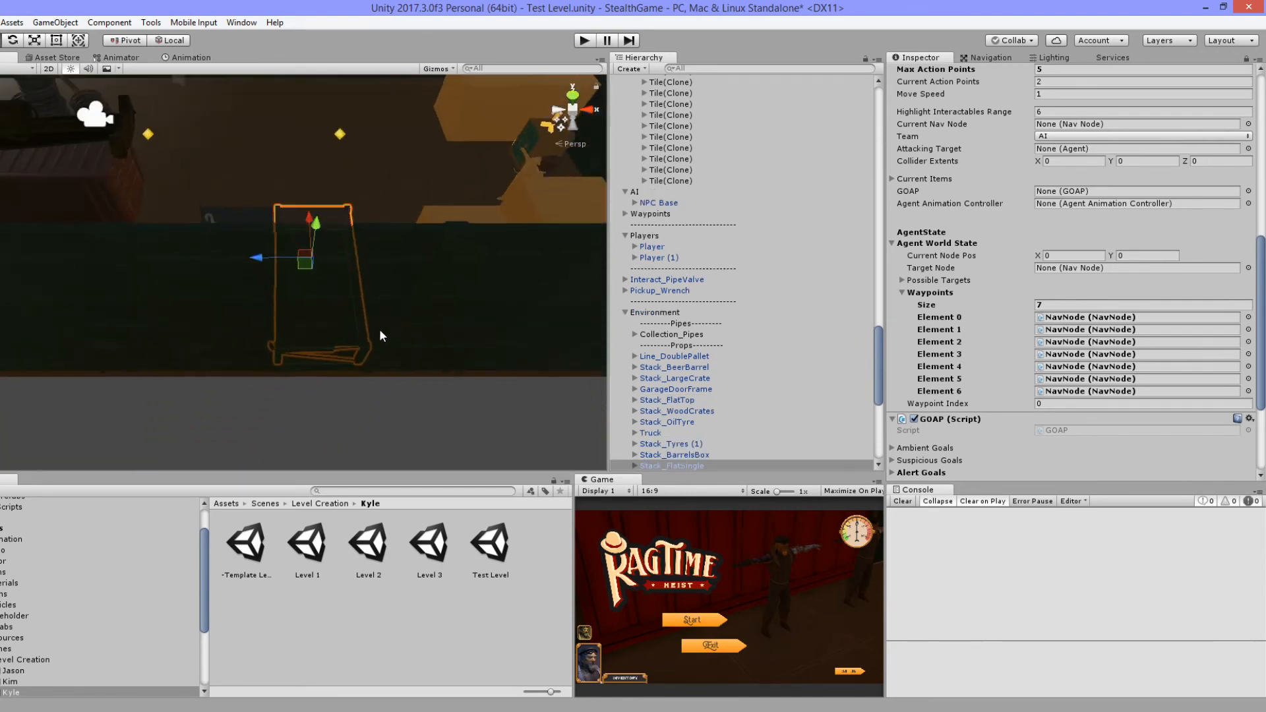
{"action": "left_click_drag", "start_coordinate": [380, 336], "coordinate": [310, 323], "text": "alt"}
{"action": "key", "text": "e"}
{"action": "key", "text": "w"}
{"action": "left_click_drag", "start_coordinate": [238, 291], "coordinate": [283, 291]}
{"action": "key", "text": "e"}
{"action": "key", "text": "w"}
{"action": "left_click_drag", "start_coordinate": [315, 343], "coordinate": [204, 224], "text": "alt"}
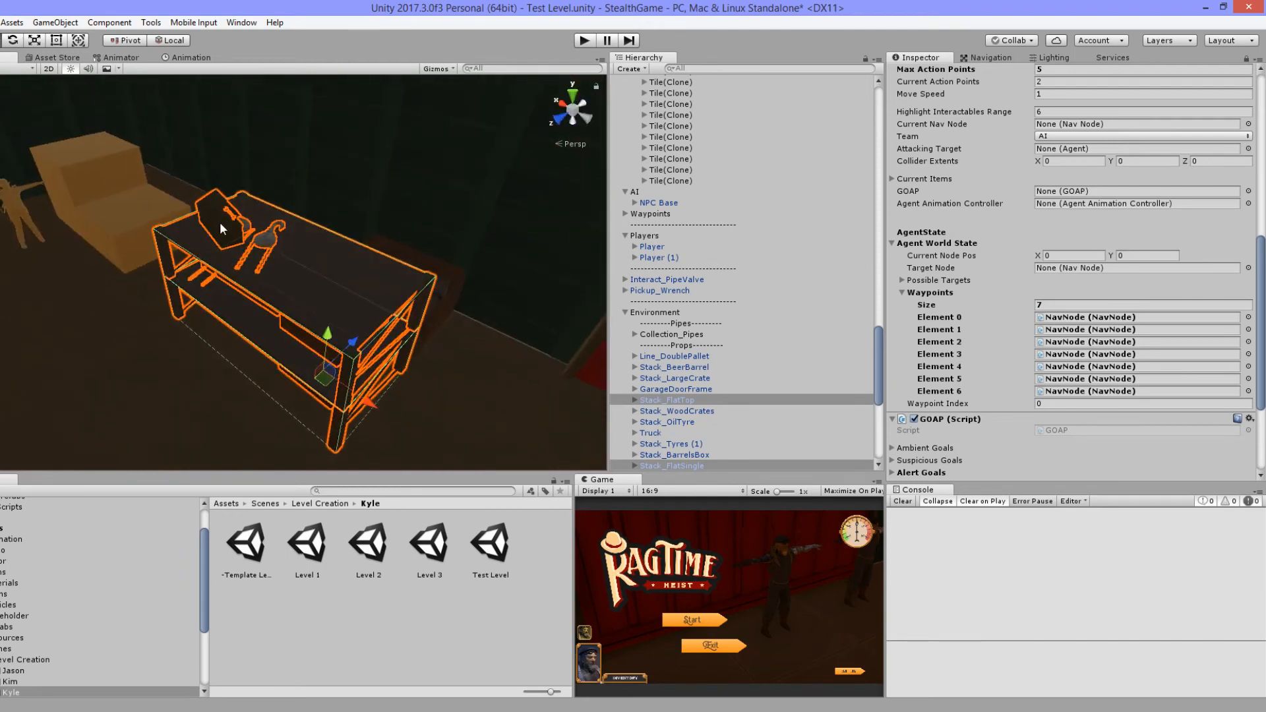
Step: Select the Toolbox on the front-wall tables and inspect how it and the tools sit in the room from several angles
{"action": "left_click_drag", "start_coordinate": [356, 302], "coordinate": [478, 299], "text": "alt"}
{"action": "scroll", "coordinate": [267, 332], "scroll_direction": "up", "scroll_amount": 4}
{"action": "scroll", "coordinate": [308, 319], "scroll_direction": "up", "scroll_amount": 4}
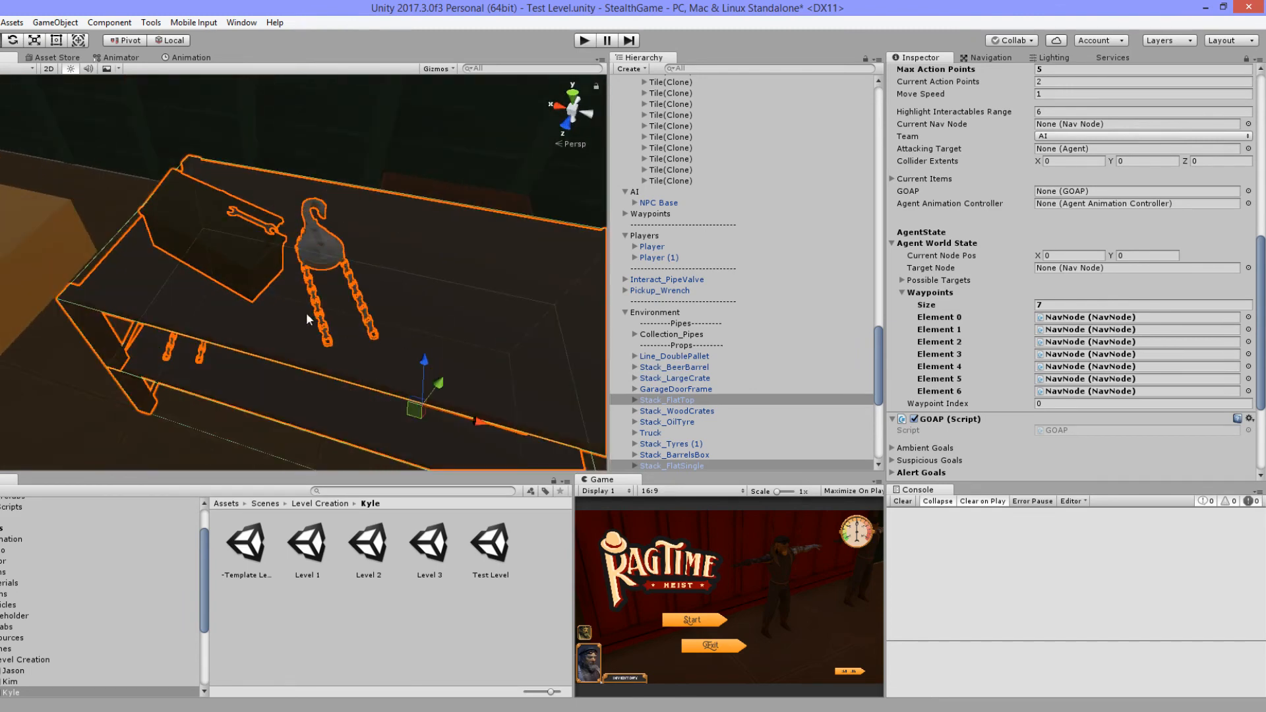
{"action": "left_click_drag", "start_coordinate": [308, 320], "coordinate": [361, 145], "text": "alt"}
{"action": "left_click", "coordinate": [275, 159]}
{"action": "left_click_drag", "start_coordinate": [363, 136], "coordinate": [2, 265], "text": "alt"}
{"action": "scroll", "coordinate": [261, 358], "scroll_direction": "down", "scroll_amount": 8}
{"action": "left_click_drag", "start_coordinate": [407, 240], "coordinate": [235, 238], "text": "alt"}
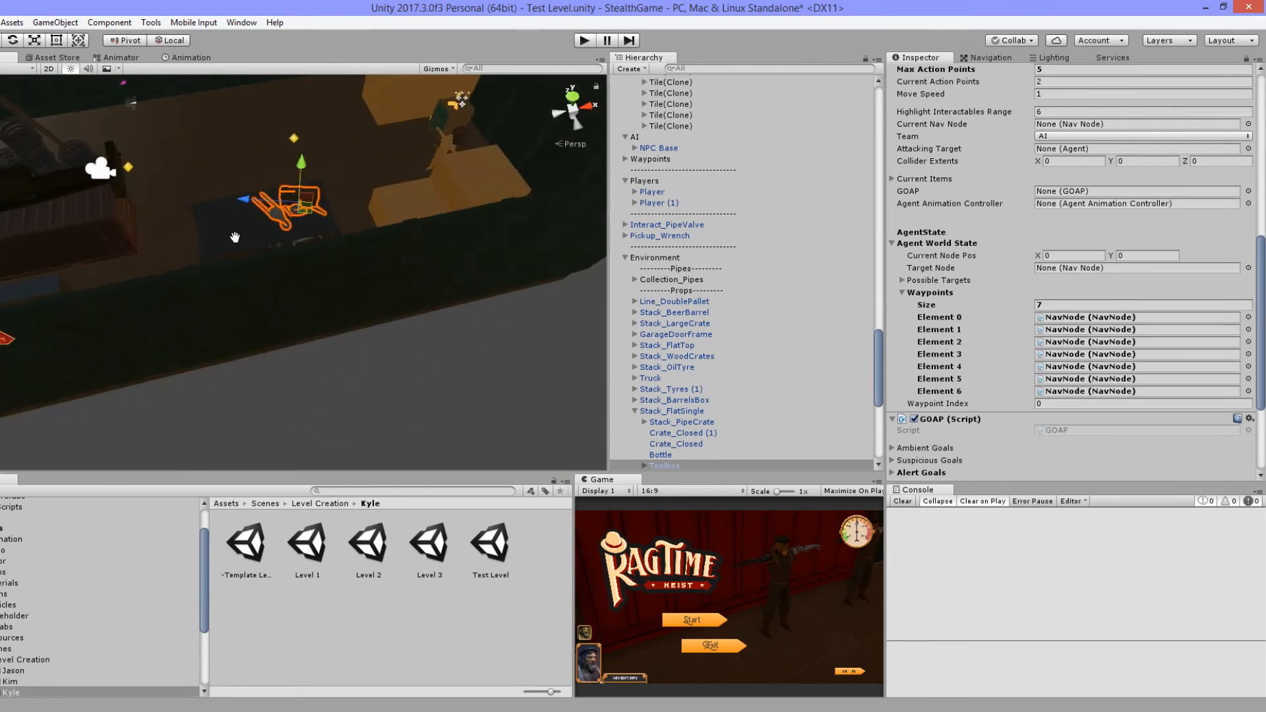
{"action": "middle_click_drag", "start_coordinate": [235, 238], "coordinate": [429, 231]}
{"action": "left_click_drag", "start_coordinate": [430, 232], "coordinate": [290, 234], "text": "alt"}
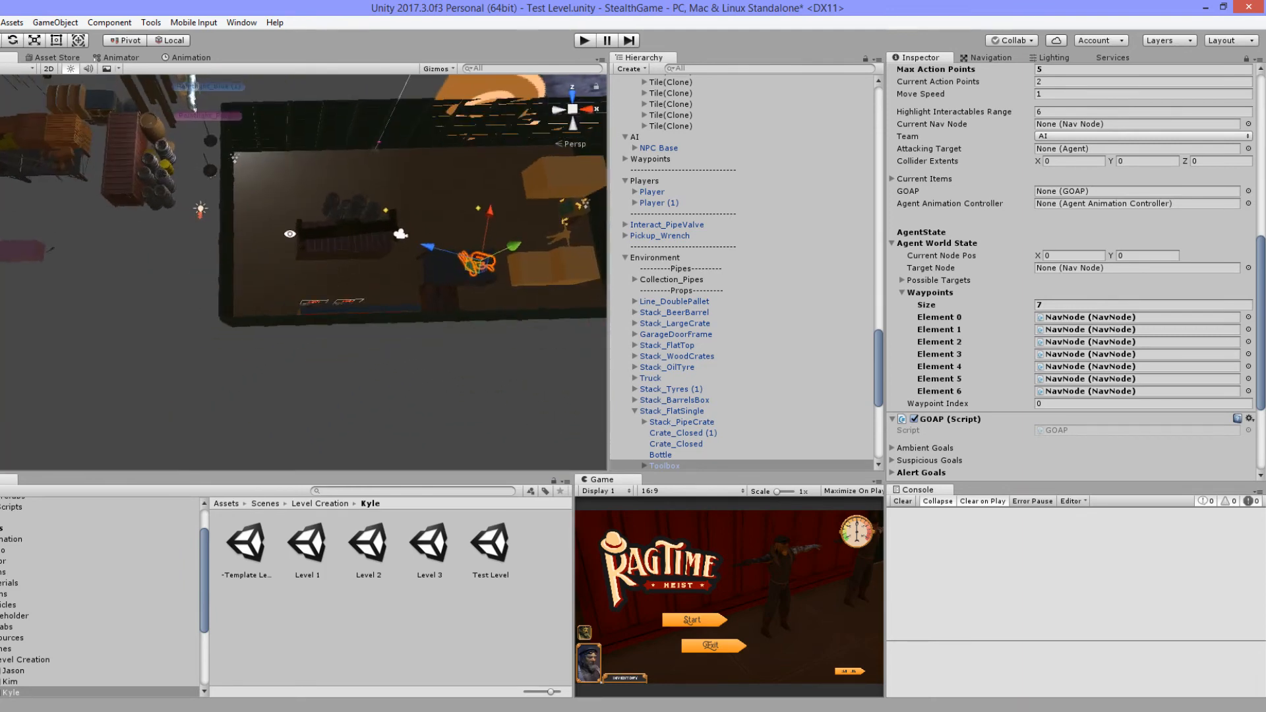
{"action": "middle_click_drag", "start_coordinate": [290, 234], "coordinate": [399, 278]}
{"action": "left_click_drag", "start_coordinate": [309, 314], "coordinate": [367, 210], "text": "alt"}
{"action": "middle_click_drag", "start_coordinate": [342, 239], "coordinate": [51, 269]}
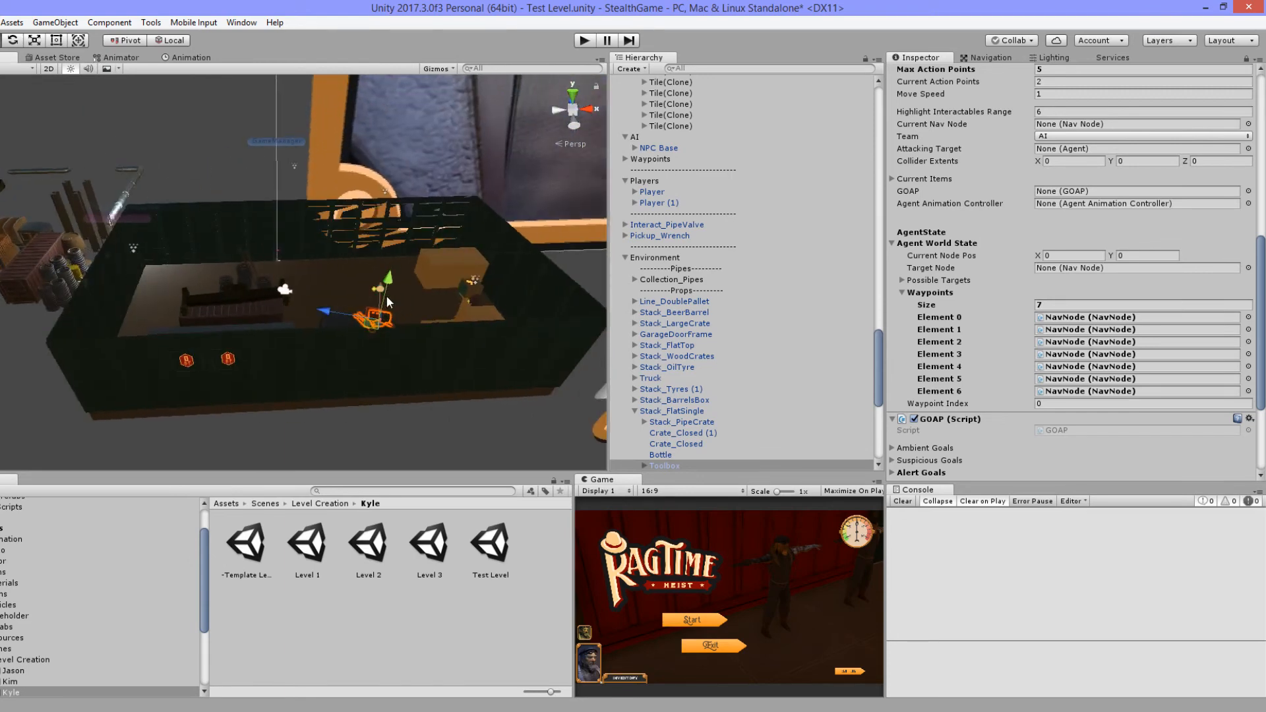
{"action": "scroll", "coordinate": [579, 427], "scroll_direction": "up", "scroll_amount": 10}
{"action": "middle_click_drag", "start_coordinate": [579, 427], "coordinate": [350, 350]}
{"action": "scroll", "coordinate": [290, 290], "scroll_direction": "down", "scroll_amount": 3}
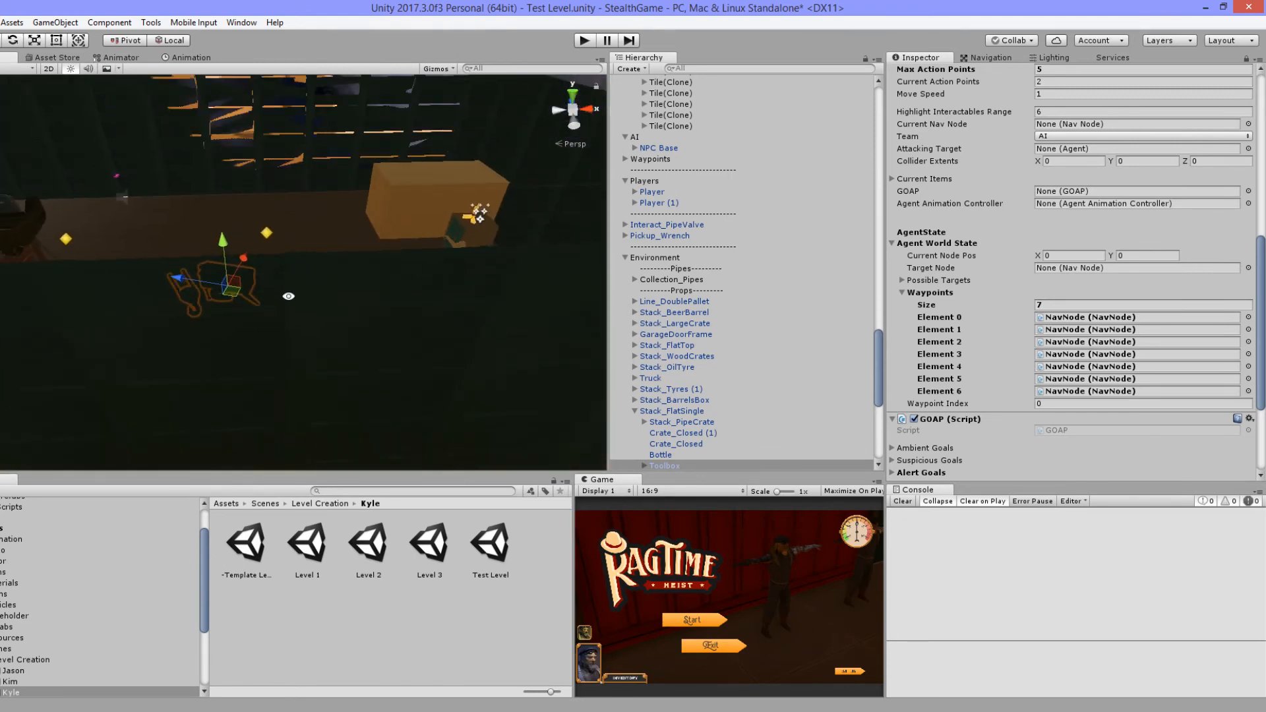
{"action": "left_click_drag", "start_coordinate": [288, 295], "coordinate": [379, 322], "text": "alt"}
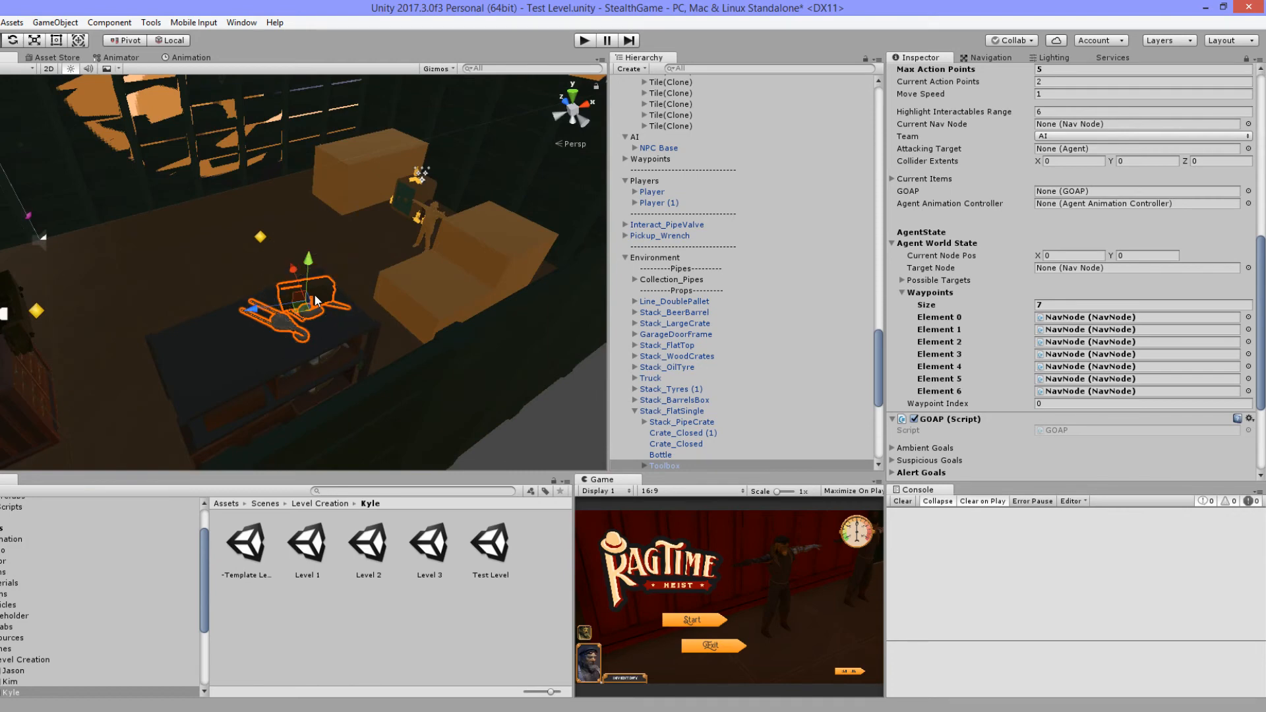
Step: Bring Stack_WoodStack from the props outside into the room and place it against the end of the front-wall table
{"action": "scroll", "coordinate": [315, 296], "scroll_direction": "down", "scroll_amount": 8}
{"action": "left_click_drag", "start_coordinate": [315, 295], "coordinate": [151, 280], "text": "alt"}
{"action": "middle_click_drag", "start_coordinate": [191, 281], "coordinate": [25, 215]}
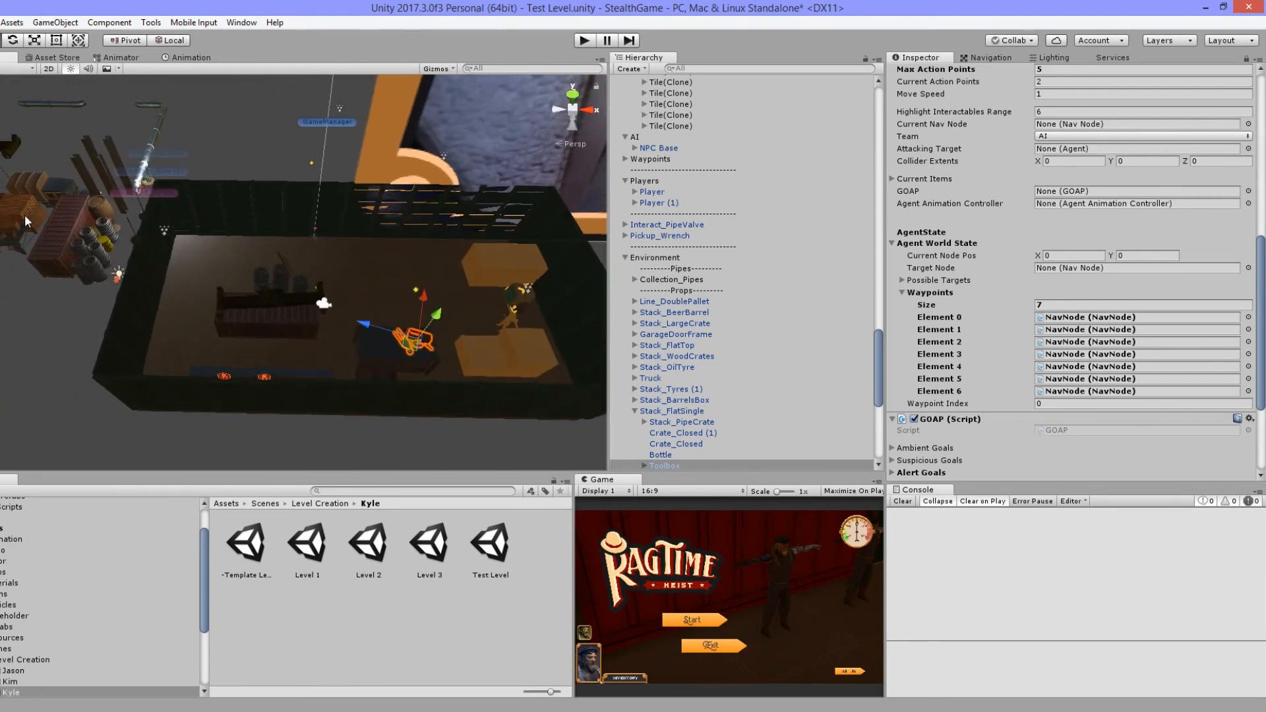
{"action": "left_click", "coordinate": [343, 336]}
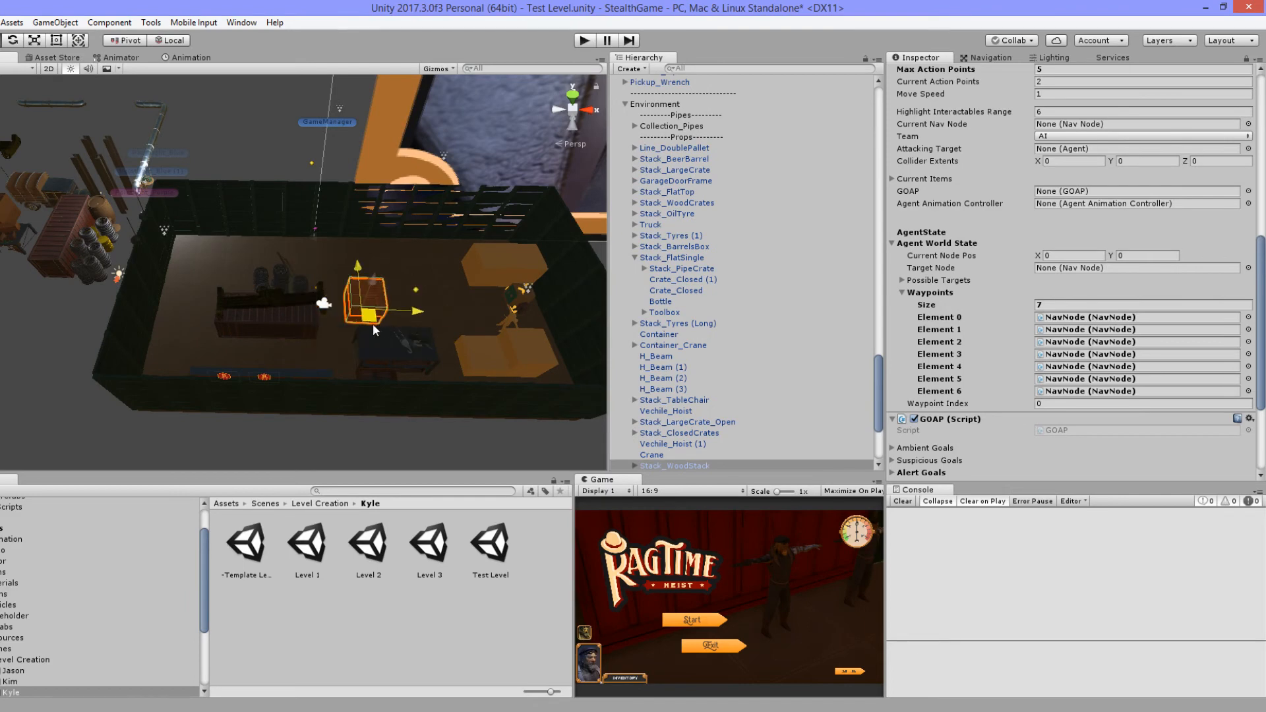
{"action": "left_click_drag", "start_coordinate": [373, 324], "coordinate": [375, 355]}
{"action": "key", "text": "f"}
{"action": "left_click_drag", "start_coordinate": [402, 284], "coordinate": [815, 232], "text": "alt"}
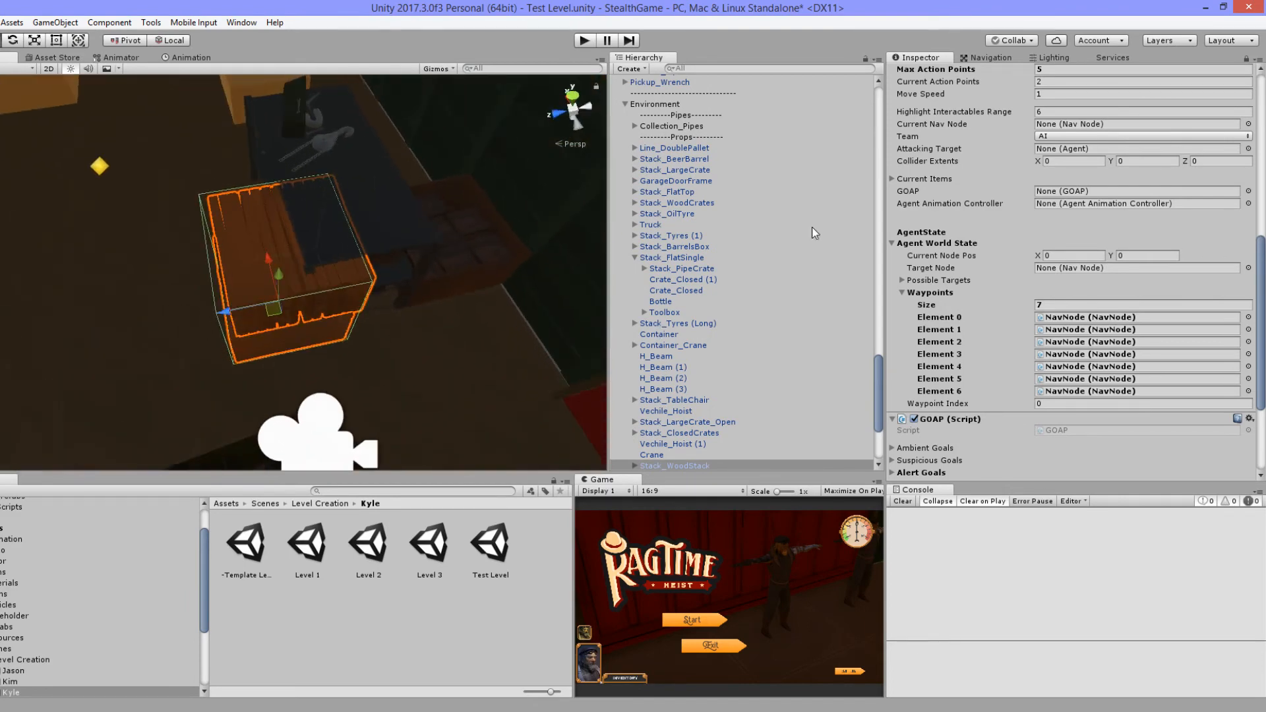
Step: Unlock the Inspector from NPC Base so it follows the selected Stack_WoodStack
{"action": "scroll", "coordinate": [1177, 316], "scroll_direction": "up", "scroll_amount": 9}
{"action": "scroll", "coordinate": [1223, 8], "scroll_direction": "up", "scroll_amount": 8}
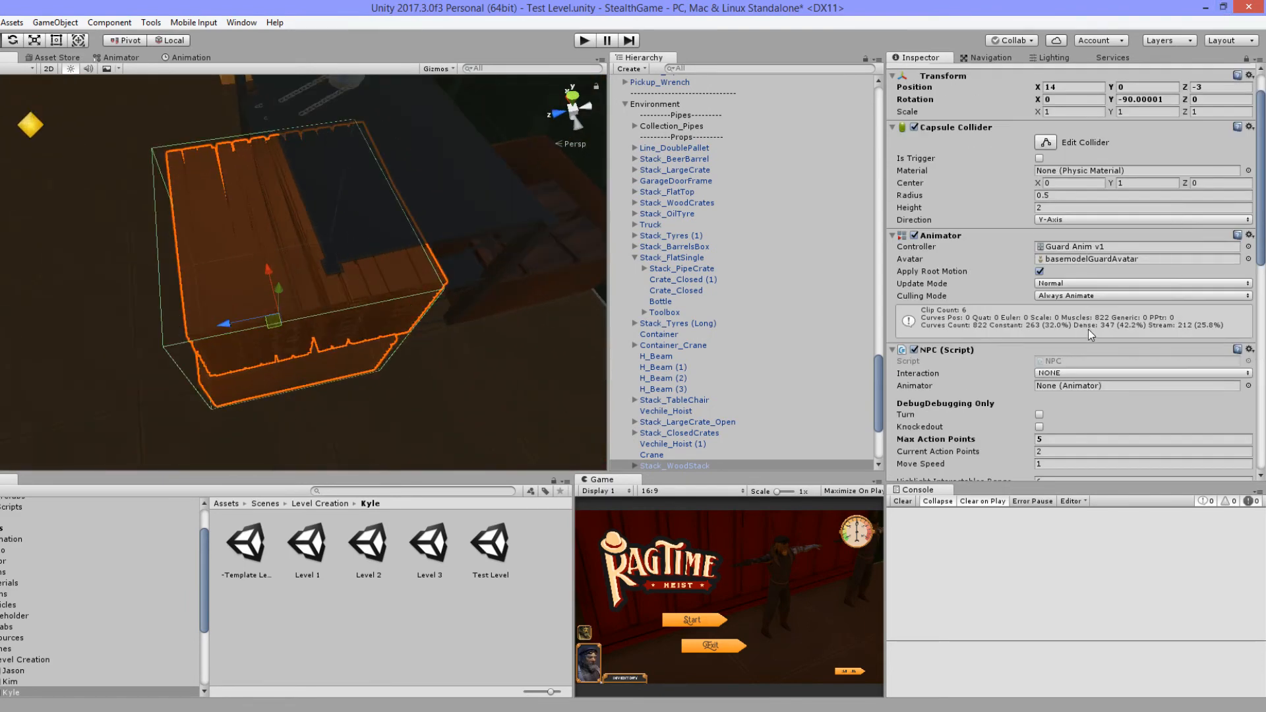
{"action": "scroll", "coordinate": [1114, 130], "scroll_direction": "up", "scroll_amount": 2}
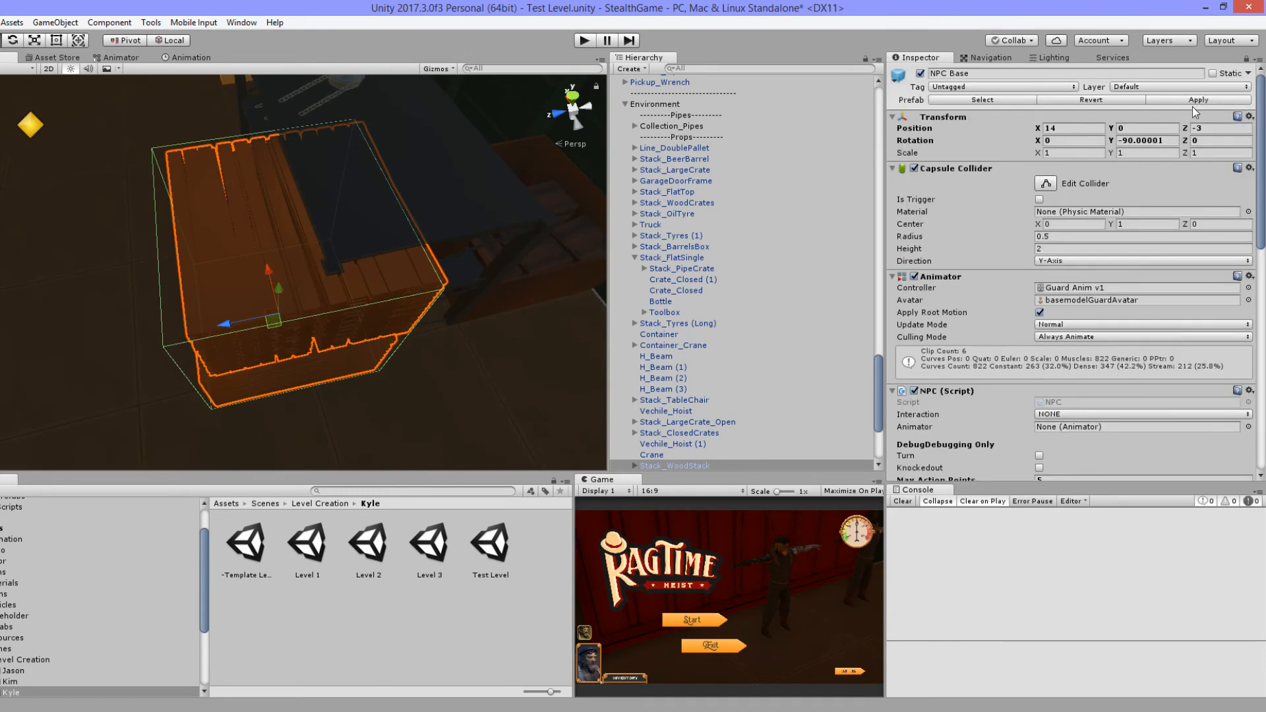
{"action": "left_click", "coordinate": [1246, 60]}
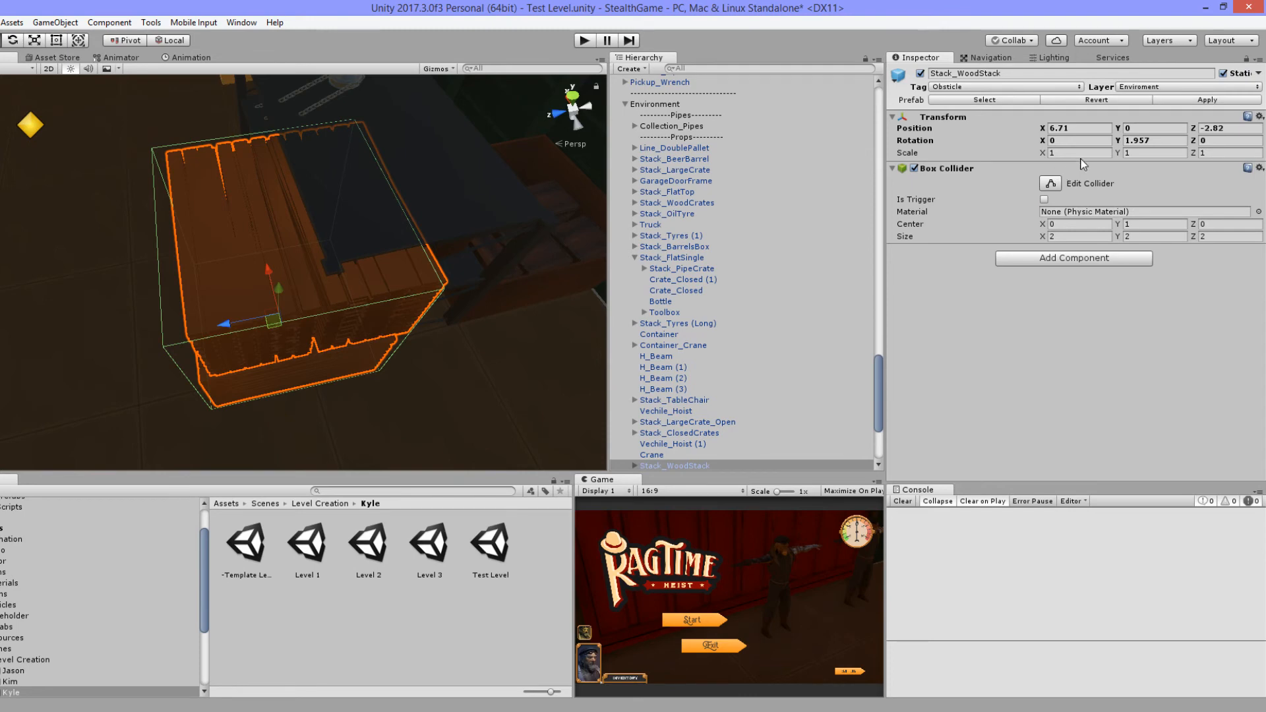
Step: Try X positions 7 and 8 for Stack_WoodStack, settling on X 7, and set its Z position to 2
{"action": "type", "text": "7"}
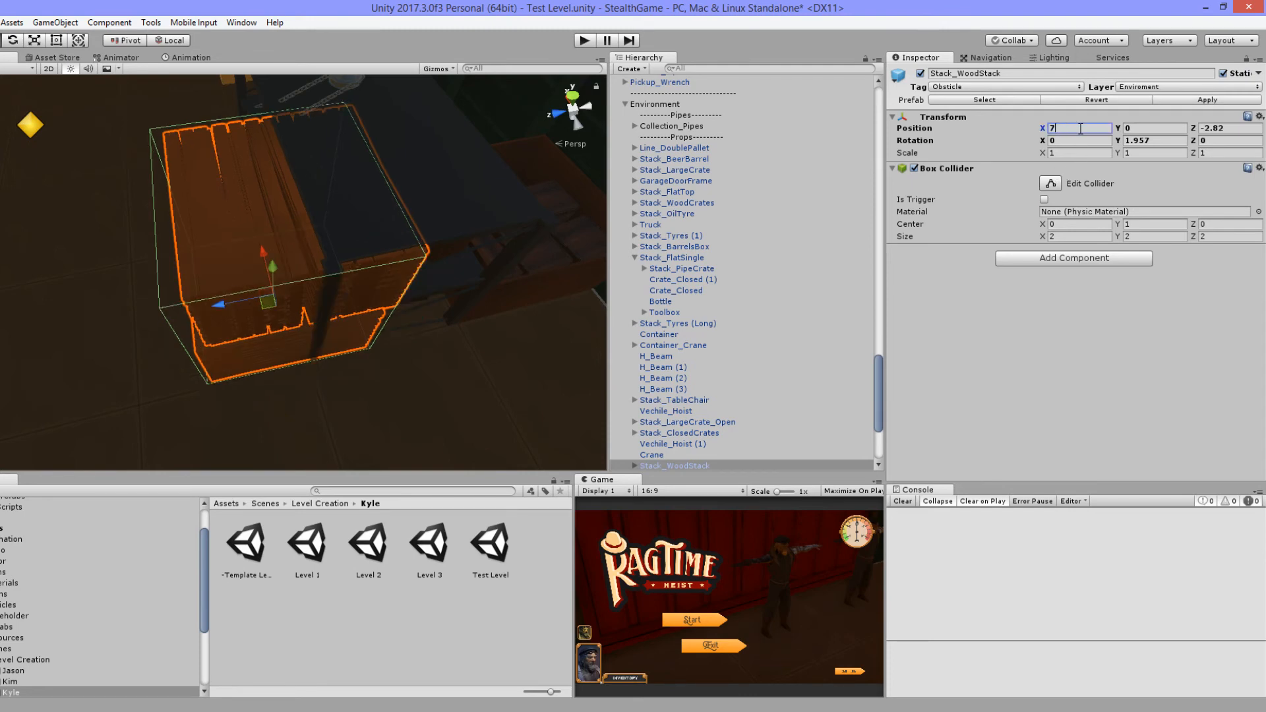
{"action": "key", "text": "BackSpace"}
{"action": "type", "text": "8"}
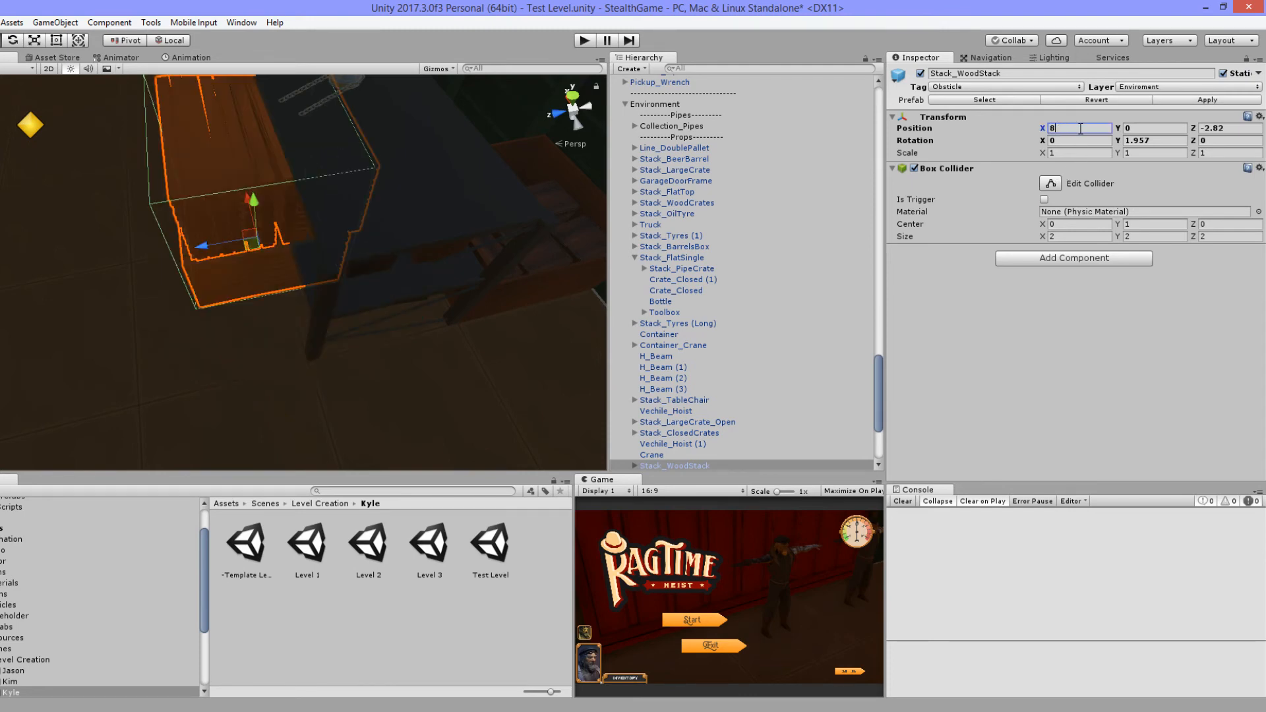
{"action": "key", "text": "BackSpace"}
{"action": "type", "text": "7"}
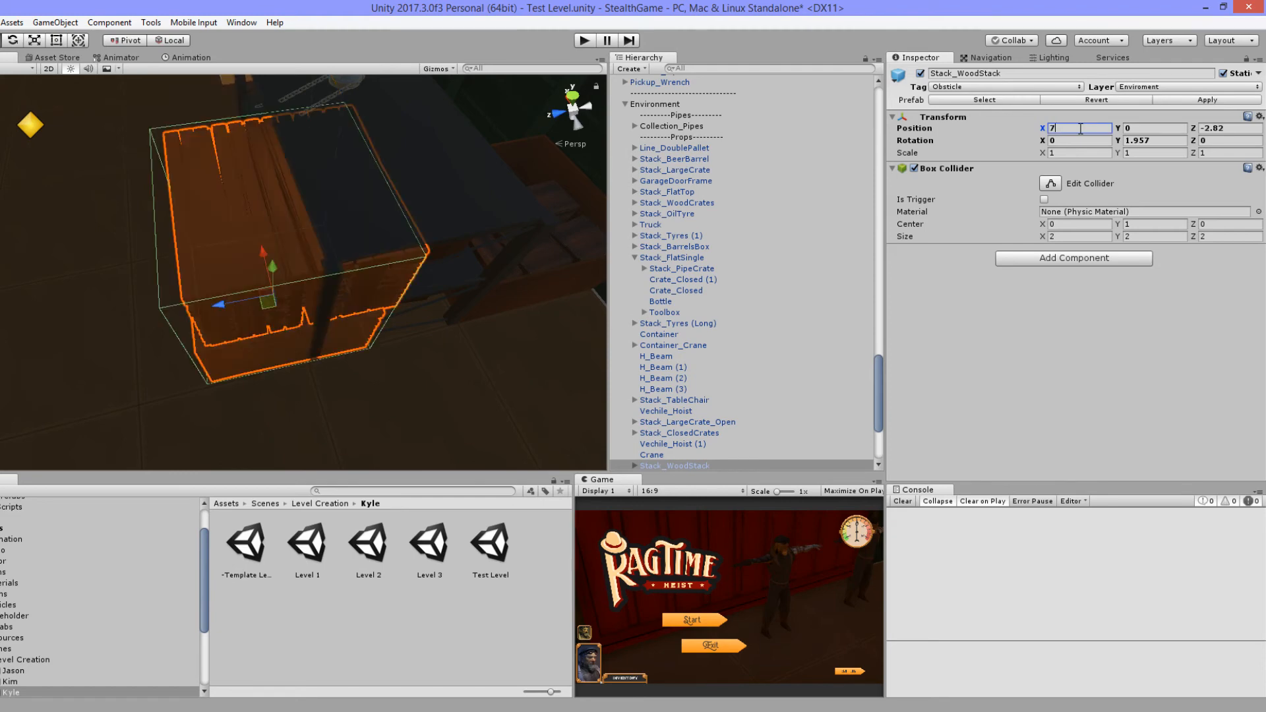
{"action": "type", "text": "2"}
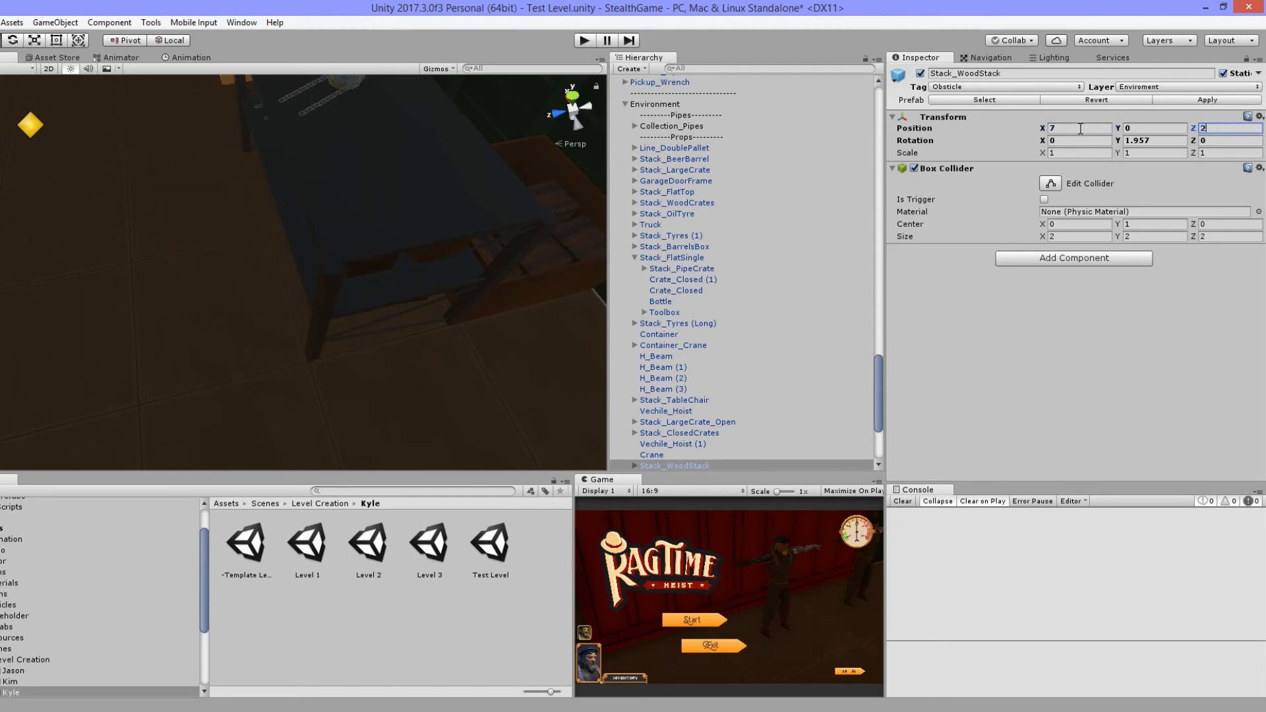
Step: Move Stack_WoodStack back beside the end of the front-wall table, at about X 6.86, Z -2
{"action": "scroll", "coordinate": [245, 268], "scroll_direction": "down", "scroll_amount": 3}
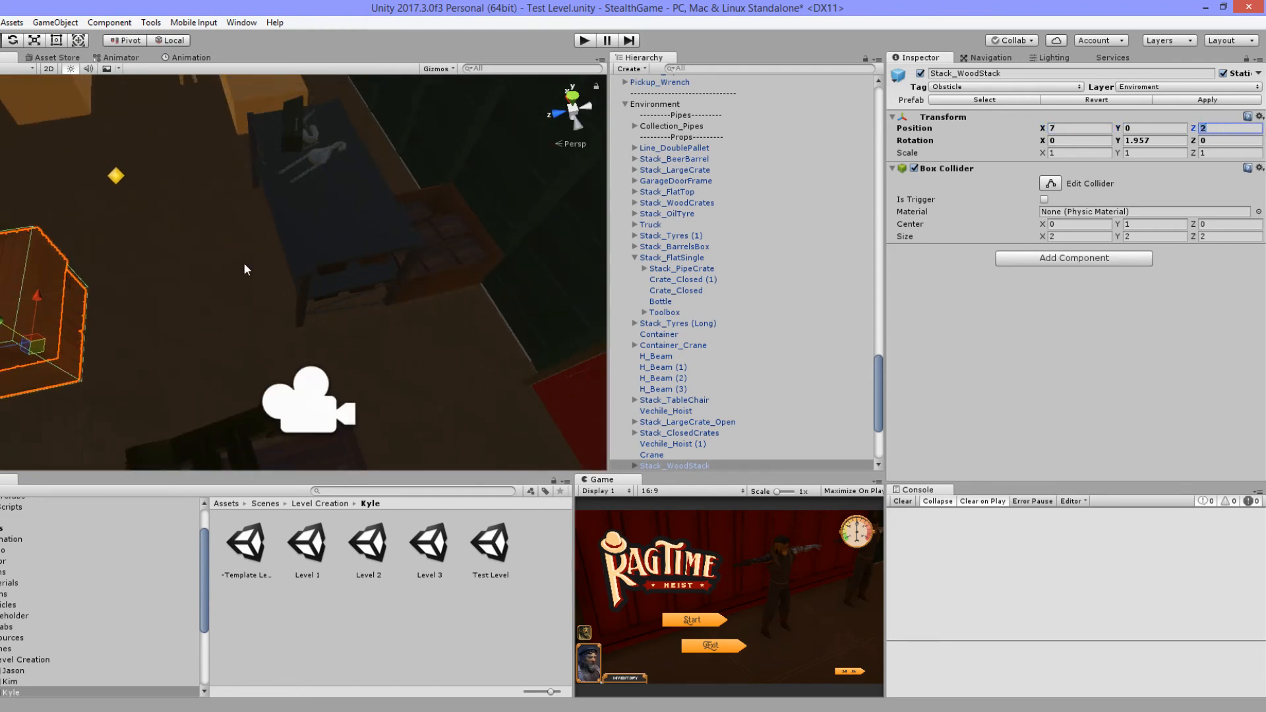
{"action": "left_click_drag", "start_coordinate": [1, 350], "coordinate": [248, 236]}
{"action": "scroll", "coordinate": [248, 236], "scroll_direction": "down", "scroll_amount": 1}
{"action": "middle_click_drag", "start_coordinate": [247, 236], "coordinate": [366, 285]}
{"action": "left_click_drag", "start_coordinate": [366, 284], "coordinate": [129, 280], "text": "alt"}
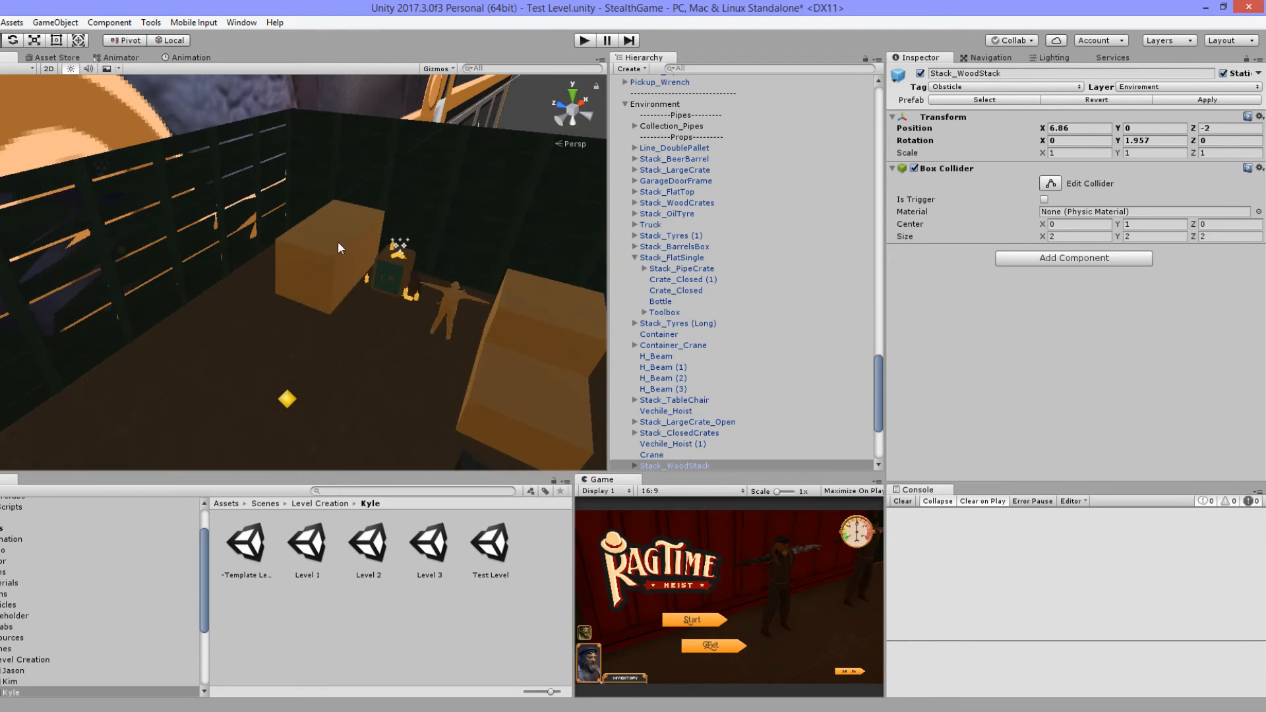
Step: Move the overhead Crane from the props outside into the room with grid snapping, placing it at X 9, Y 6, Z 0
{"action": "scroll", "coordinate": [401, 290], "scroll_direction": "down", "scroll_amount": 6}
{"action": "left_click", "coordinate": [473, 352]}
{"action": "left_click_drag", "start_coordinate": [473, 352], "coordinate": [261, 330], "text": "alt"}
{"action": "middle_click_drag", "start_coordinate": [260, 329], "coordinate": [284, 279]}
{"action": "left_click_drag", "start_coordinate": [284, 280], "coordinate": [297, 343], "text": "alt"}
{"action": "middle_click_drag", "start_coordinate": [200, 287], "coordinate": [388, 297]}
{"action": "left_click_drag", "start_coordinate": [388, 297], "coordinate": [299, 311], "text": "alt"}
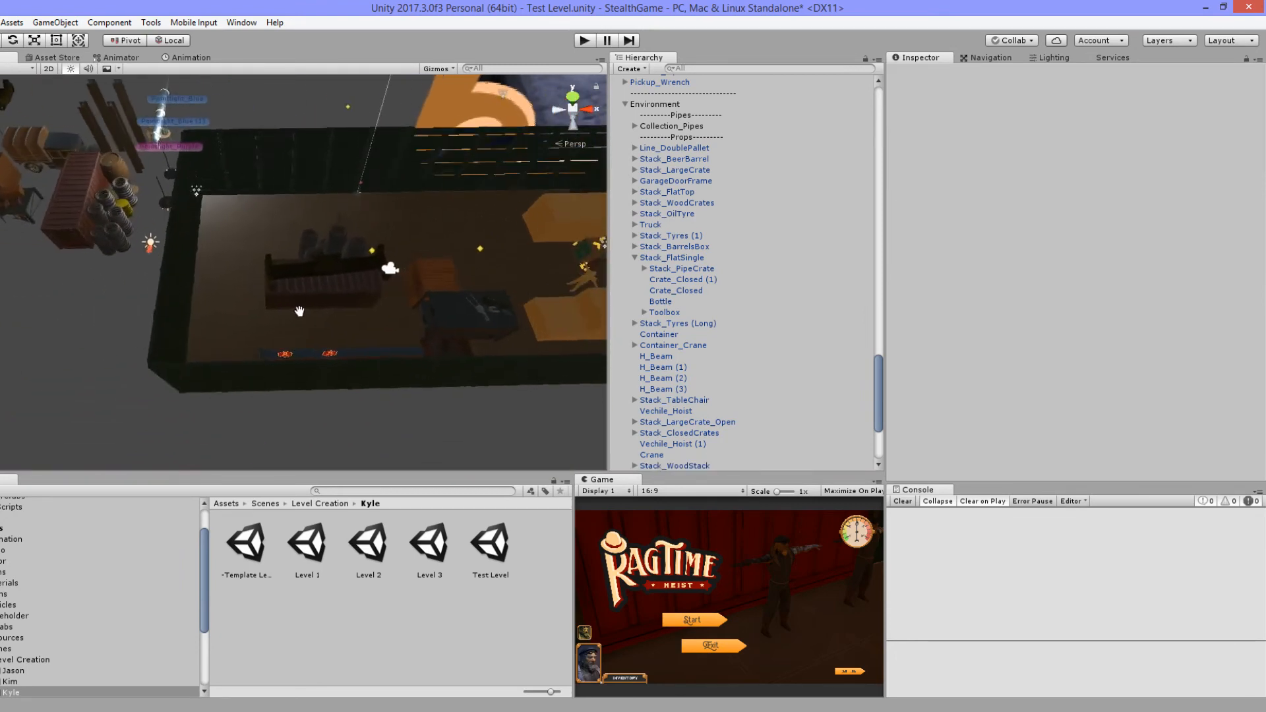
{"action": "middle_click_drag", "start_coordinate": [299, 311], "coordinate": [449, 328]}
{"action": "scroll", "coordinate": [464, 310], "scroll_direction": "down", "scroll_amount": 1}
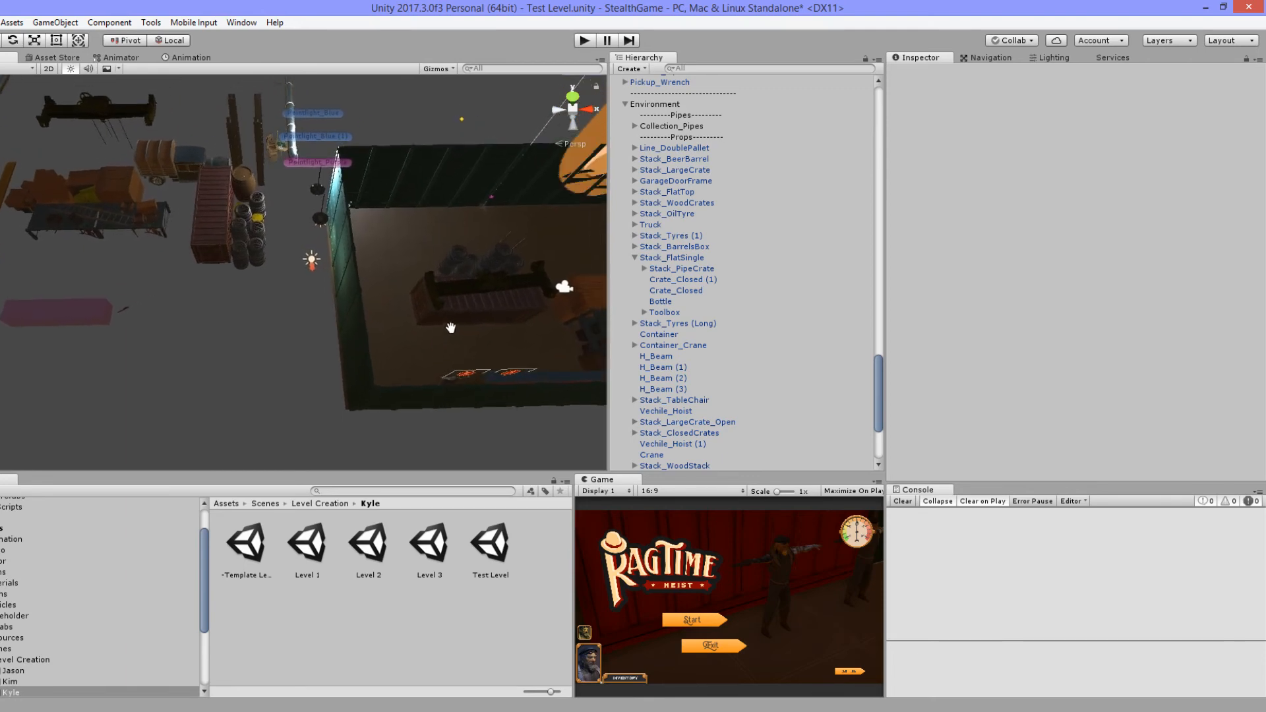
{"action": "left_click", "coordinate": [113, 118]}
{"action": "left_click_drag", "start_coordinate": [106, 111], "coordinate": [562, 211], "text": "ctrl"}
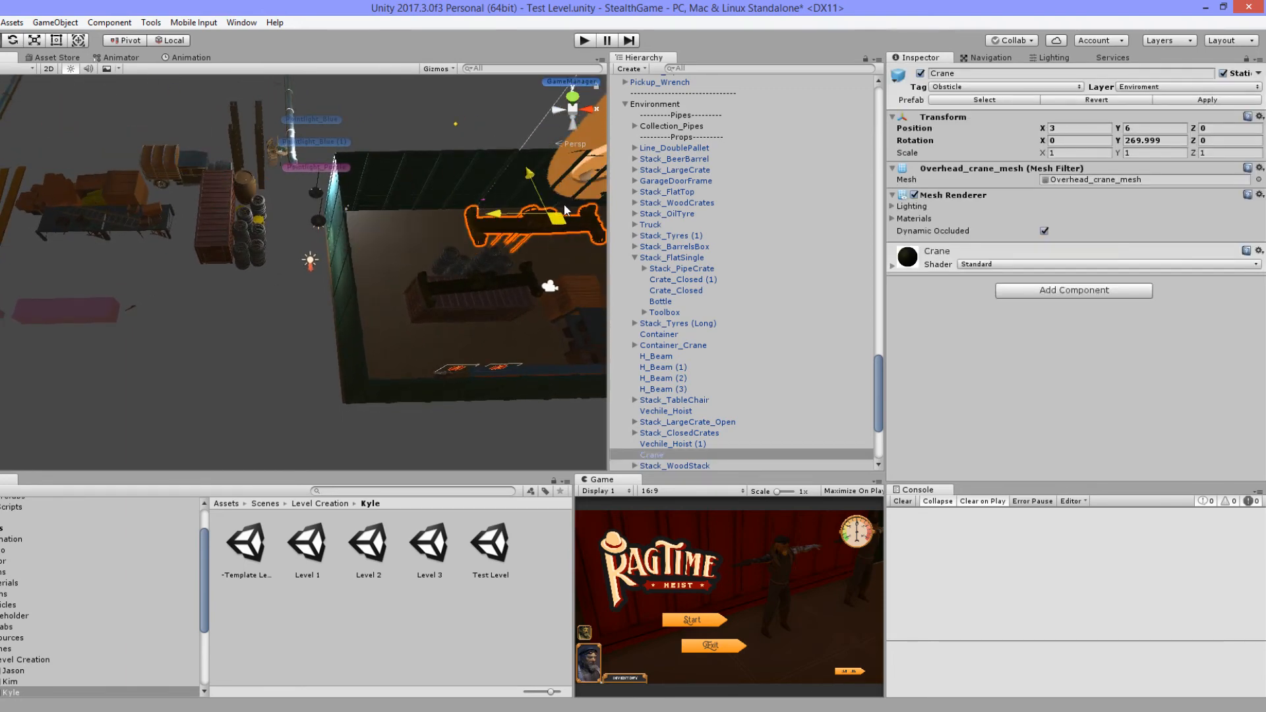
{"action": "middle_click_drag", "start_coordinate": [562, 221], "coordinate": [419, 261]}
{"action": "scroll", "coordinate": [420, 261], "scroll_direction": "up", "scroll_amount": 3}
{"action": "left_click_drag", "start_coordinate": [277, 245], "coordinate": [455, 257], "text": "ctrl"}
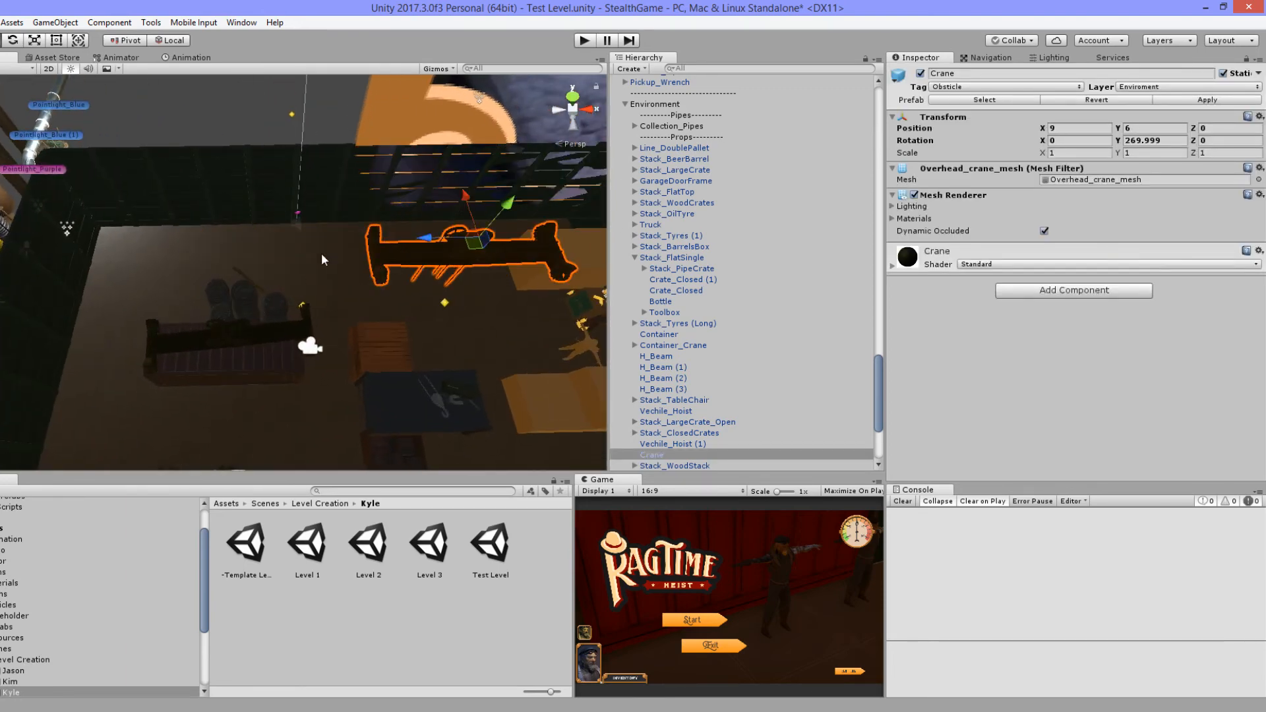
Step: Clear the crane selection and save the Test Level scene
{"action": "middle_click_drag", "start_coordinate": [78, 262], "coordinate": [284, 244]}
{"action": "mouse_move", "coordinate": [160, 264]}
{"action": "middle_mouse_down"}
{"action": "mouse_move", "coordinate": [363, 250]}
{"action": "mouse_move", "coordinate": [335, 245]}
{"action": "mouse_move", "coordinate": [434, 309]}
{"action": "mouse_move", "coordinate": [204, 224]}
{"action": "middle_mouse_up"}
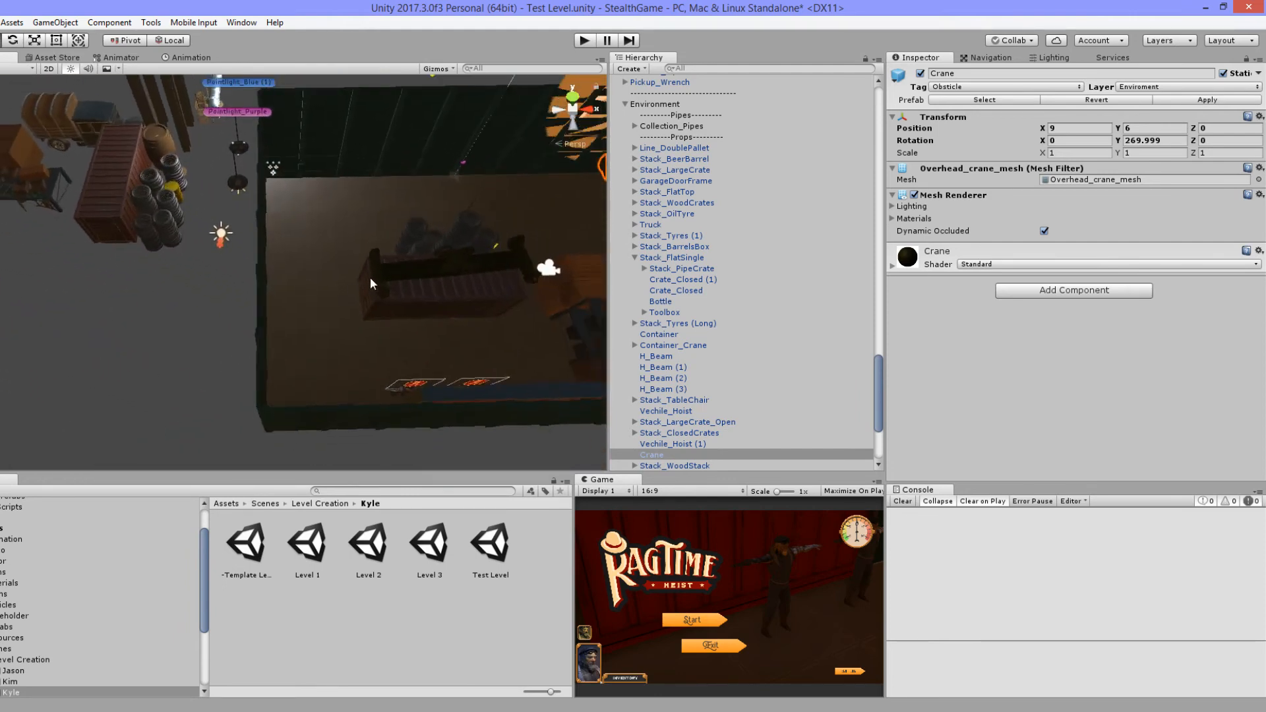
{"action": "scroll", "coordinate": [370, 278], "scroll_direction": "down", "scroll_amount": 5}
{"action": "middle_click_drag", "start_coordinate": [370, 290], "coordinate": [260, 284]}
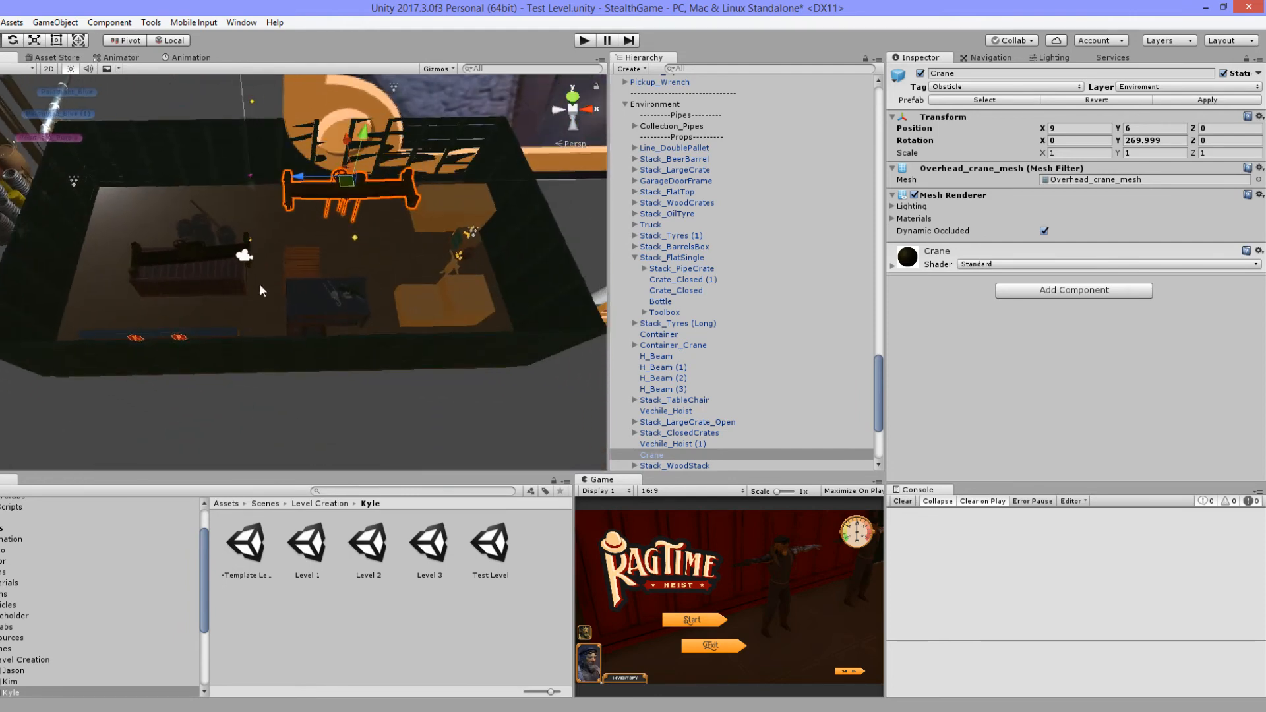
{"action": "left_click", "coordinate": [430, 417]}
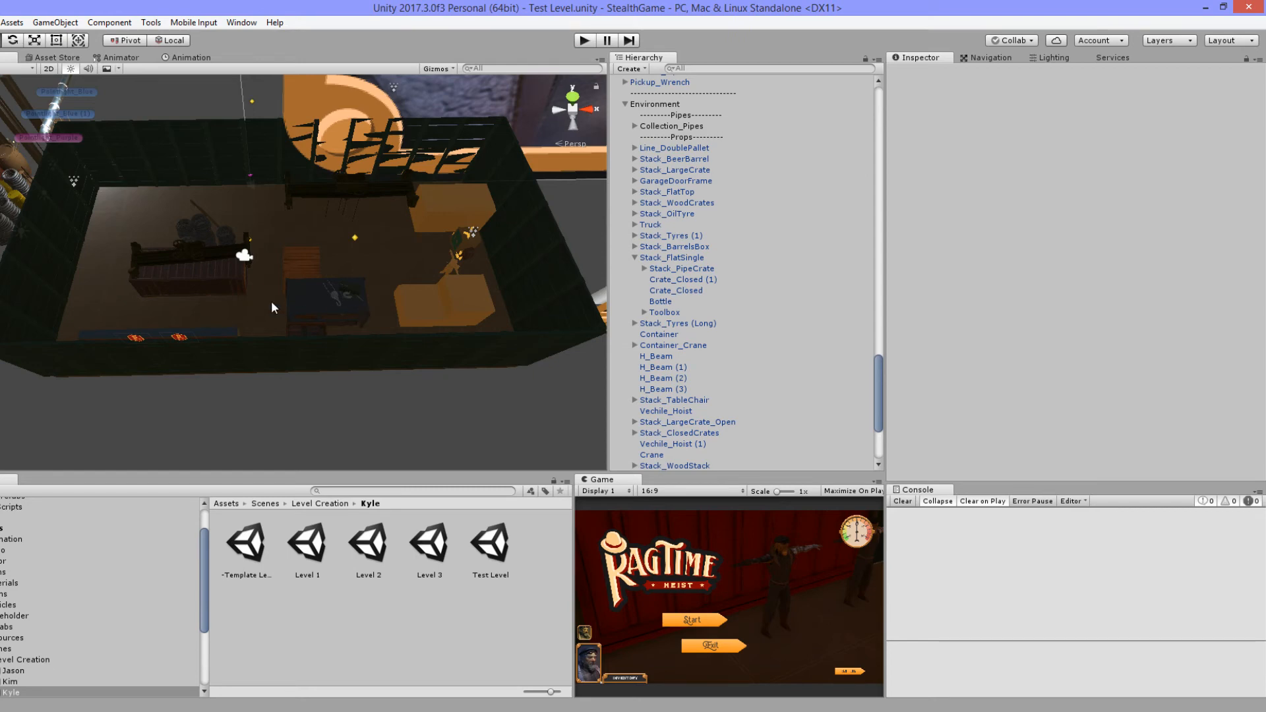
{"action": "middle_click_drag", "start_coordinate": [290, 270], "coordinate": [597, 307]}
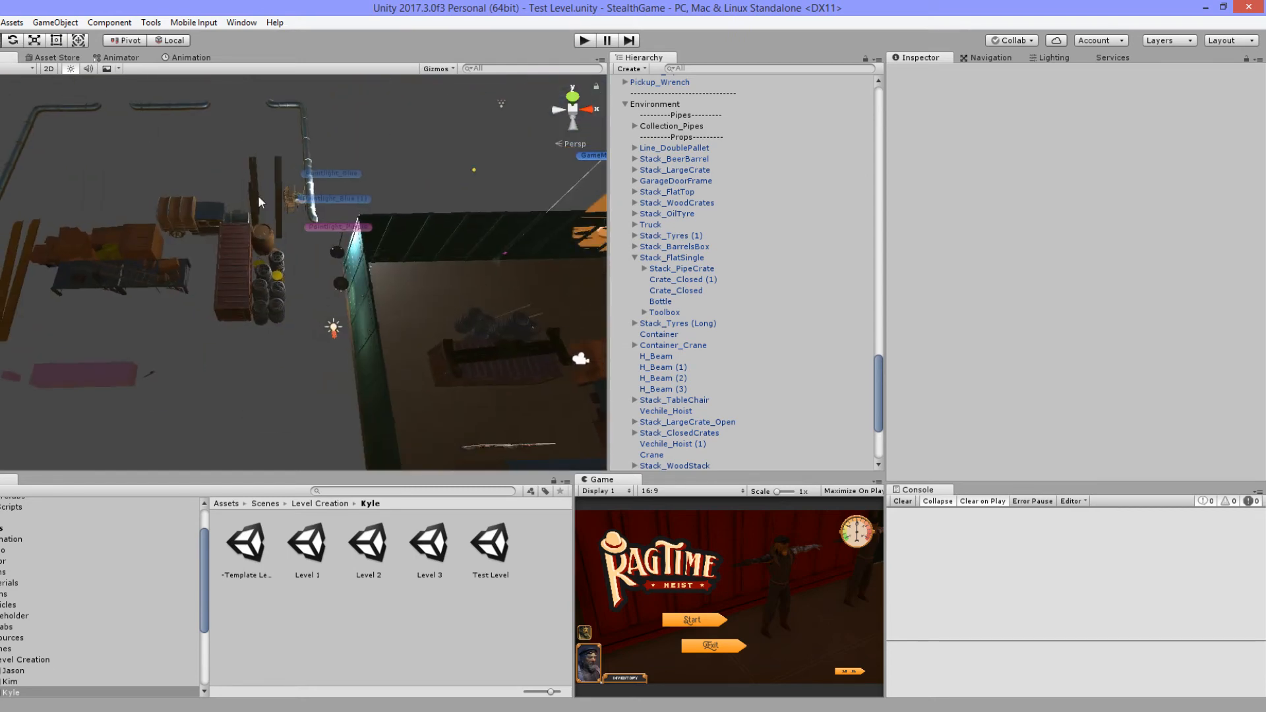
{"action": "left_click", "coordinate": [1, 22]}
{"action": "left_click", "coordinate": [3, 72]}
Step: Inspect the hanging lamp Lights_01 outside the room's end wall
{"action": "left_click_drag", "start_coordinate": [316, 264], "coordinate": [373, 246], "text": "alt"}
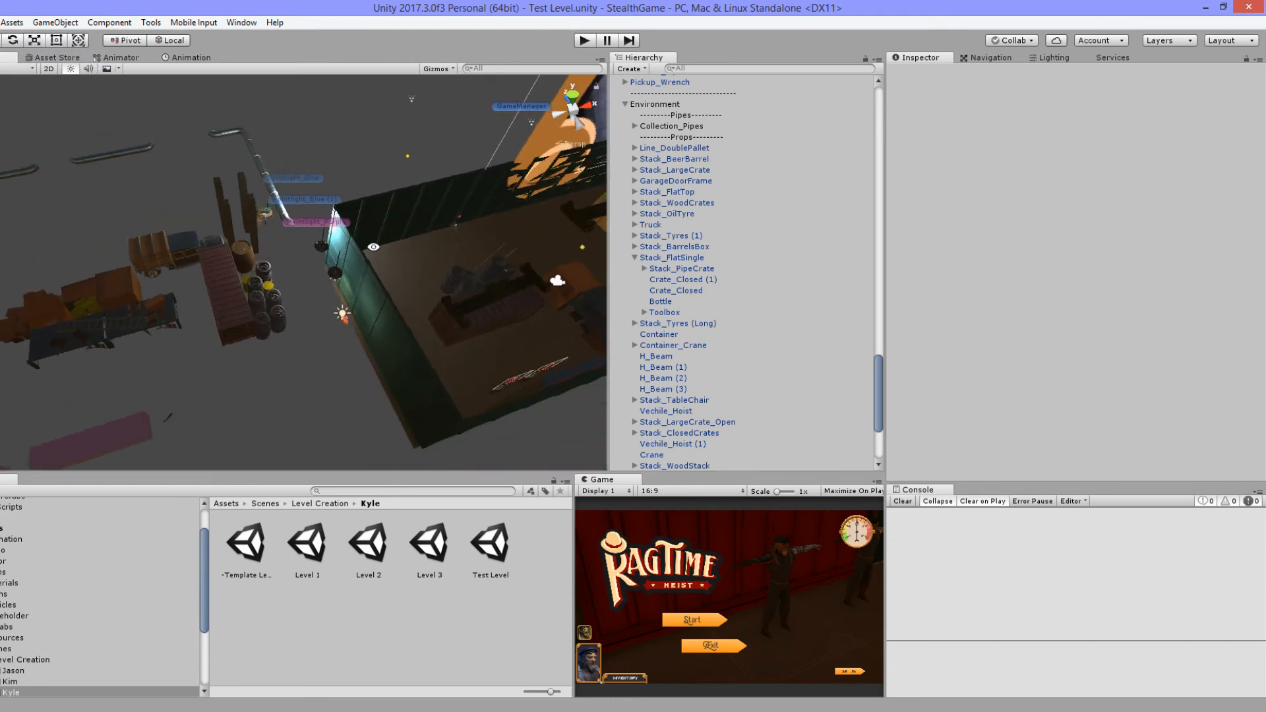
{"action": "left_click", "coordinate": [337, 276]}
{"action": "scroll", "coordinate": [376, 319], "scroll_direction": "up", "scroll_amount": 5}
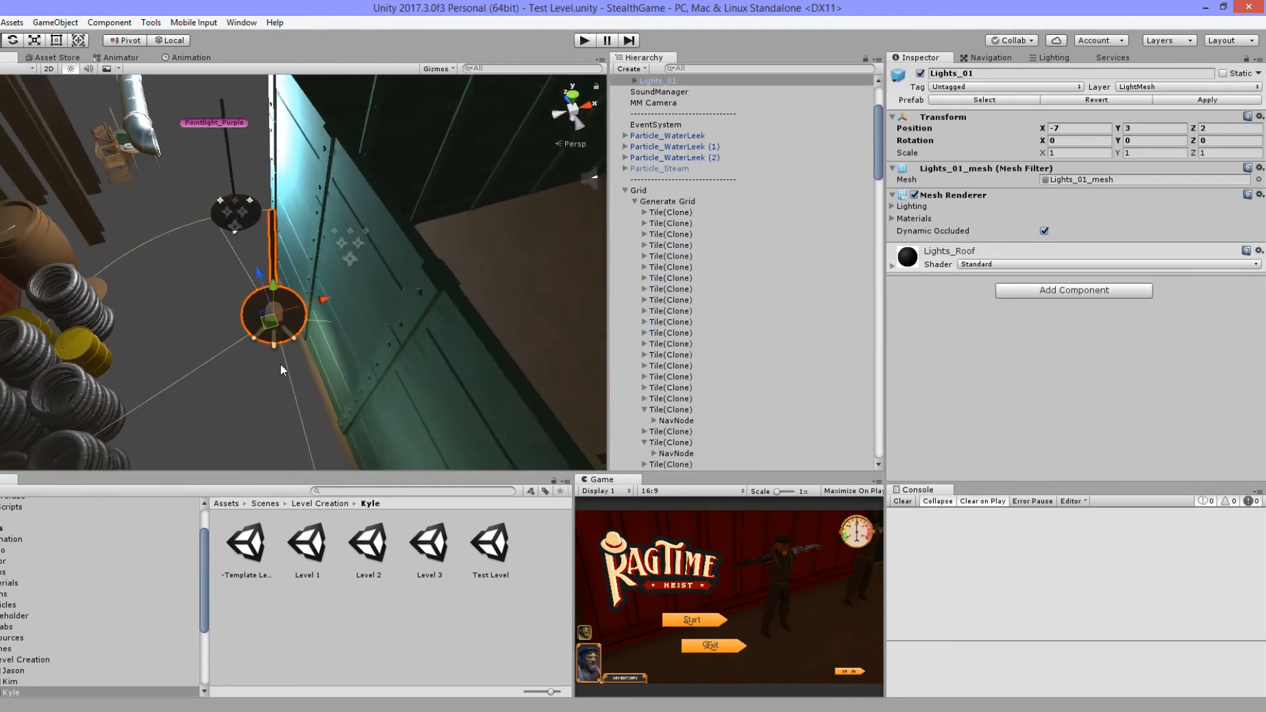
{"action": "left_click_drag", "start_coordinate": [279, 364], "coordinate": [498, 308], "text": "alt"}
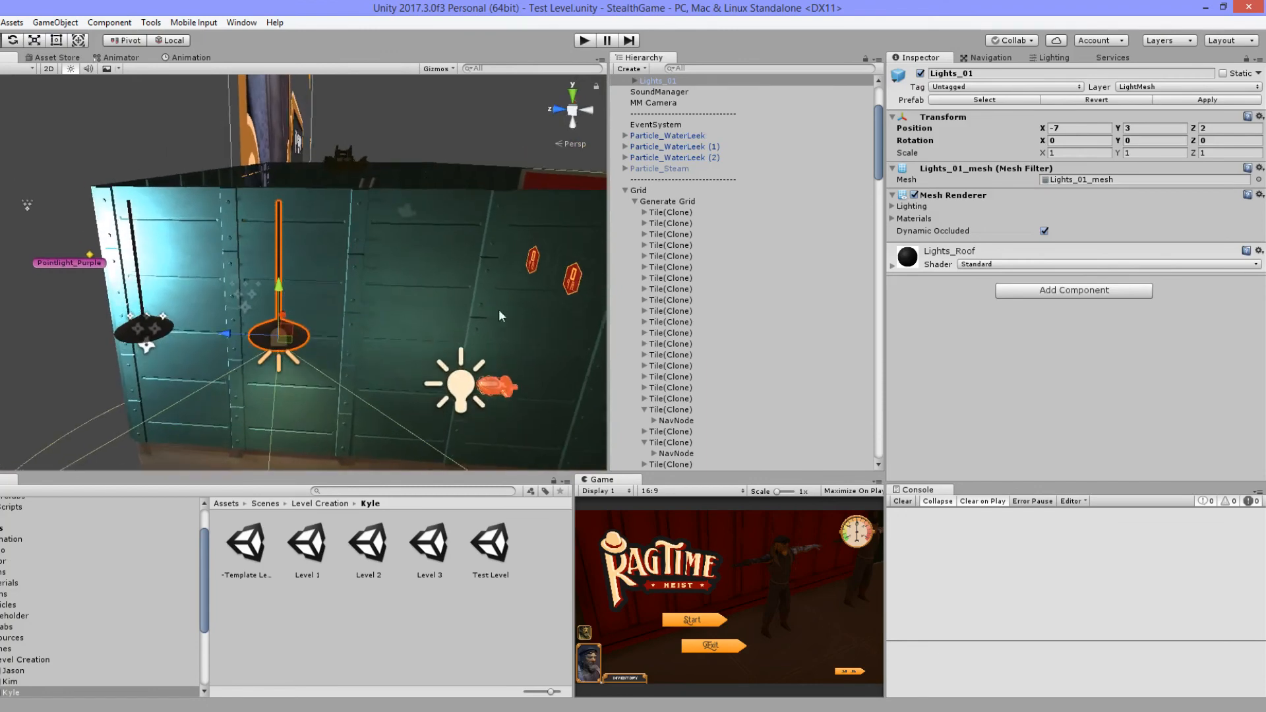
Step: Move the red wall lamp Lights_02 from outside the end wall to the front wall beside the red garage door, at about X 4.41, Z -7
{"action": "left_click", "coordinate": [497, 389]}
{"action": "key", "text": "f"}
{"action": "scroll", "coordinate": [422, 354], "scroll_direction": "down", "scroll_amount": 4}
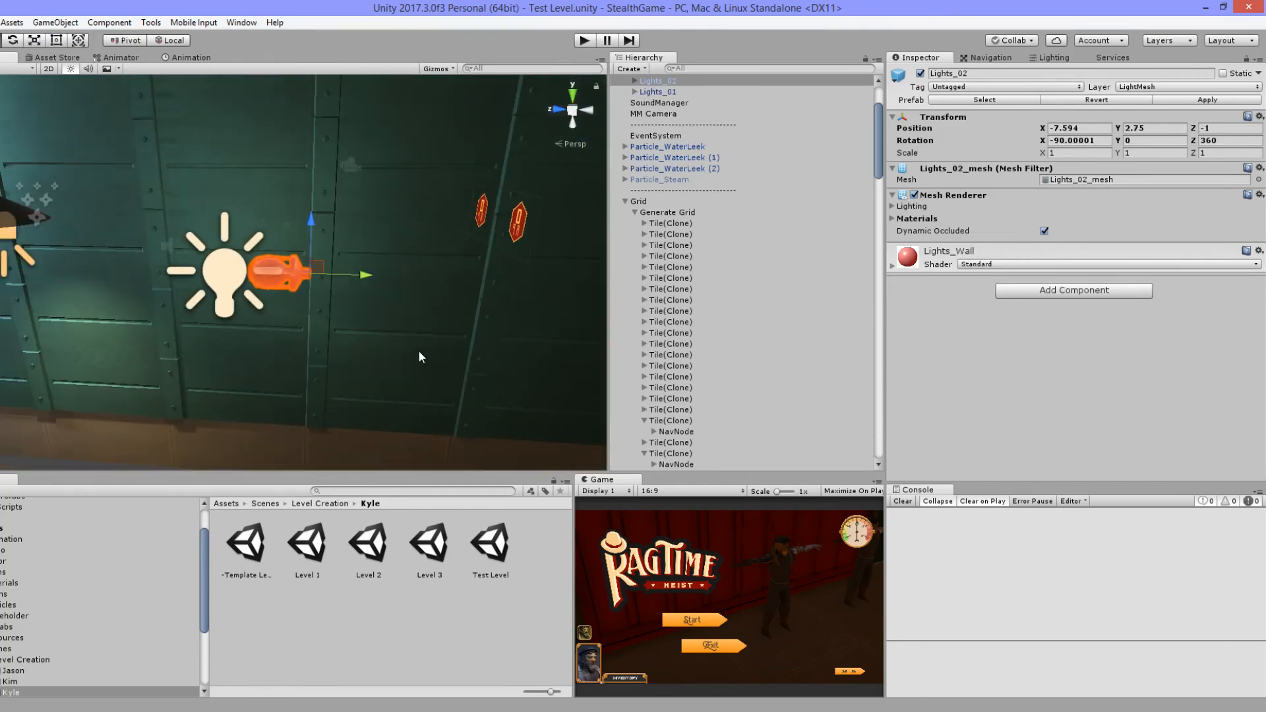
{"action": "scroll", "coordinate": [421, 351], "scroll_direction": "up", "scroll_amount": 3}
{"action": "left_click_drag", "start_coordinate": [421, 350], "coordinate": [551, 437], "text": "alt"}
{"action": "scroll", "coordinate": [393, 345], "scroll_direction": "down", "scroll_amount": 5}
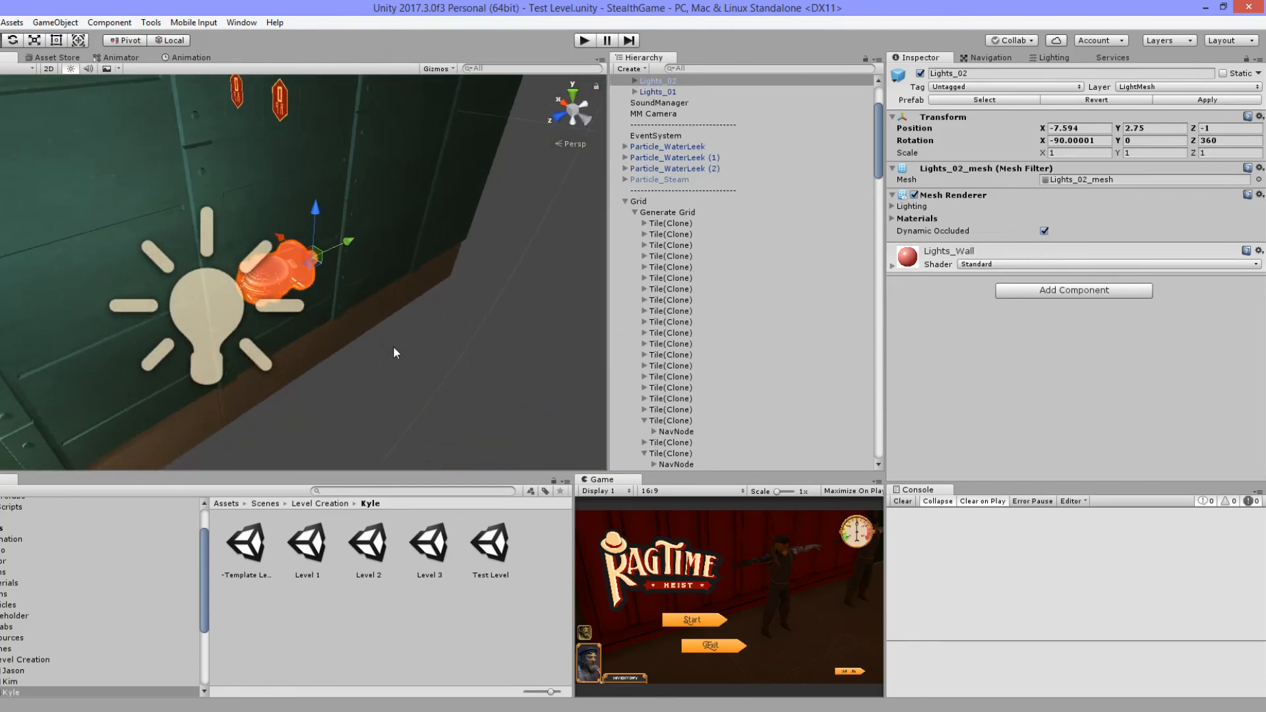
{"action": "left_click_drag", "start_coordinate": [384, 329], "coordinate": [520, 404], "text": "alt"}
{"action": "scroll", "coordinate": [311, 296], "scroll_direction": "down", "scroll_amount": 4}
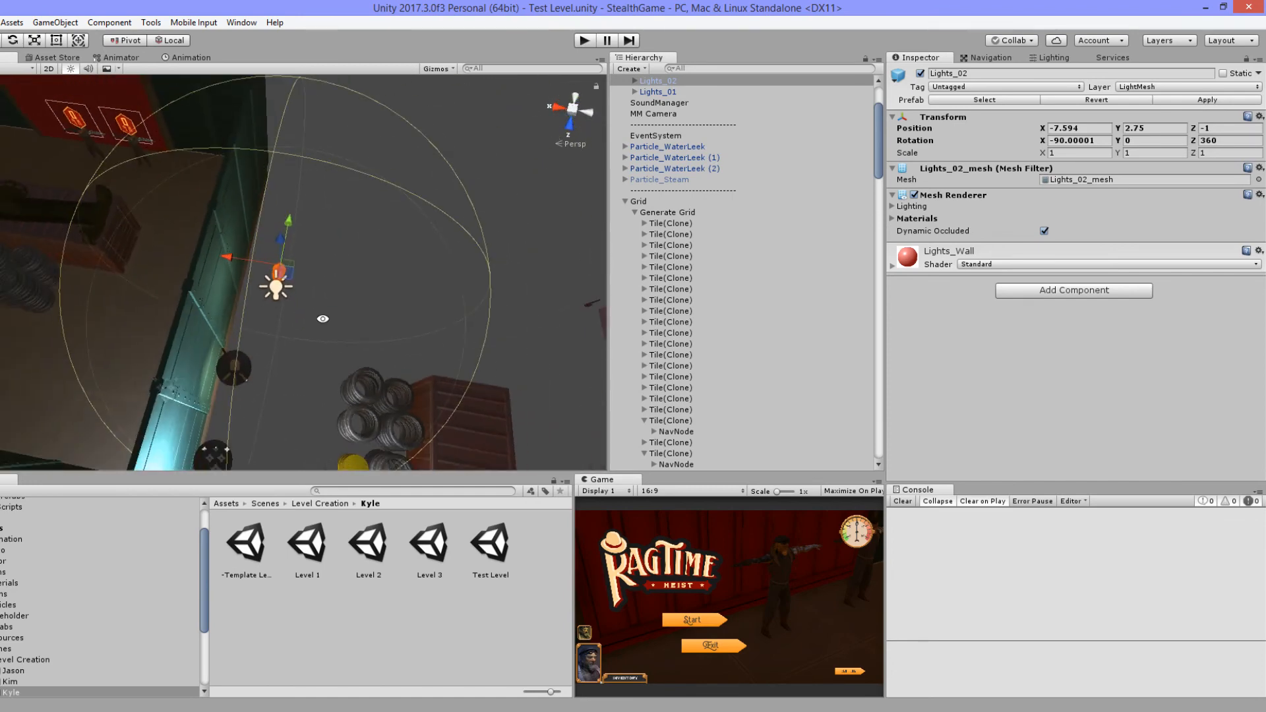
{"action": "middle_click_drag", "start_coordinate": [321, 316], "coordinate": [406, 343]}
{"action": "left_click_drag", "start_coordinate": [389, 333], "coordinate": [47, 127]}
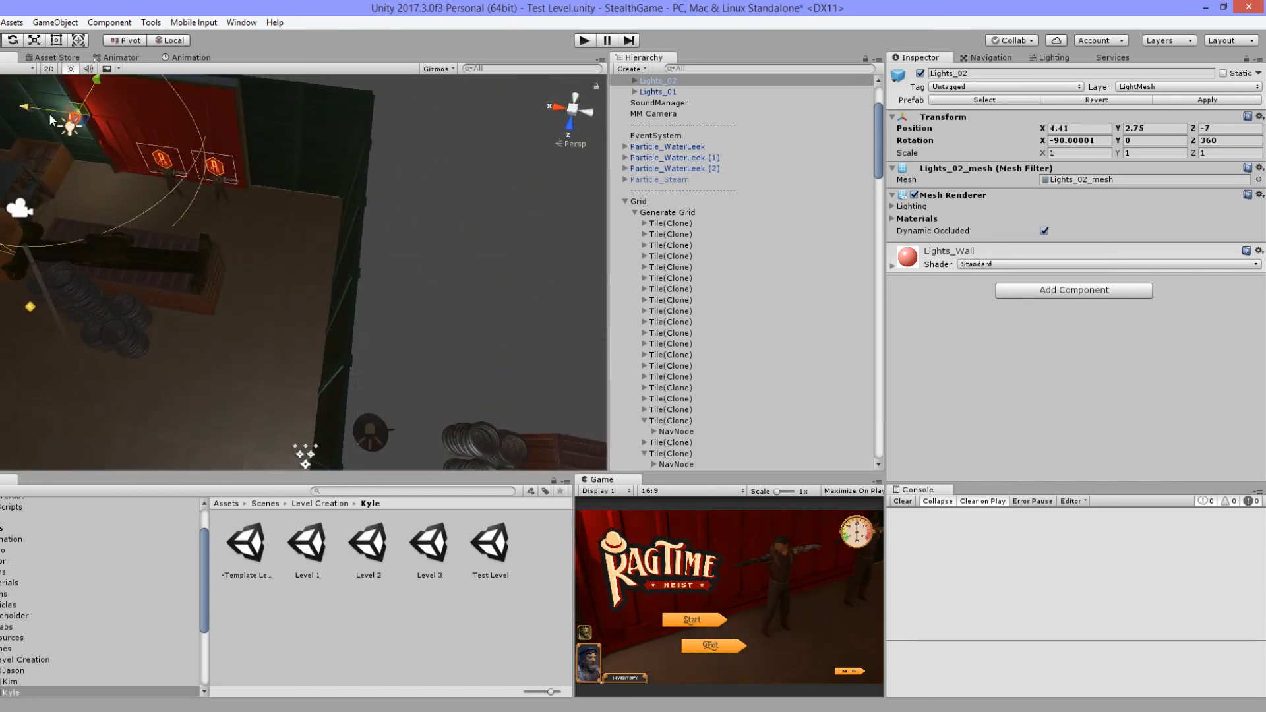
{"action": "key", "text": "f"}
{"action": "scroll", "coordinate": [346, 355], "scroll_direction": "down", "scroll_amount": 5}
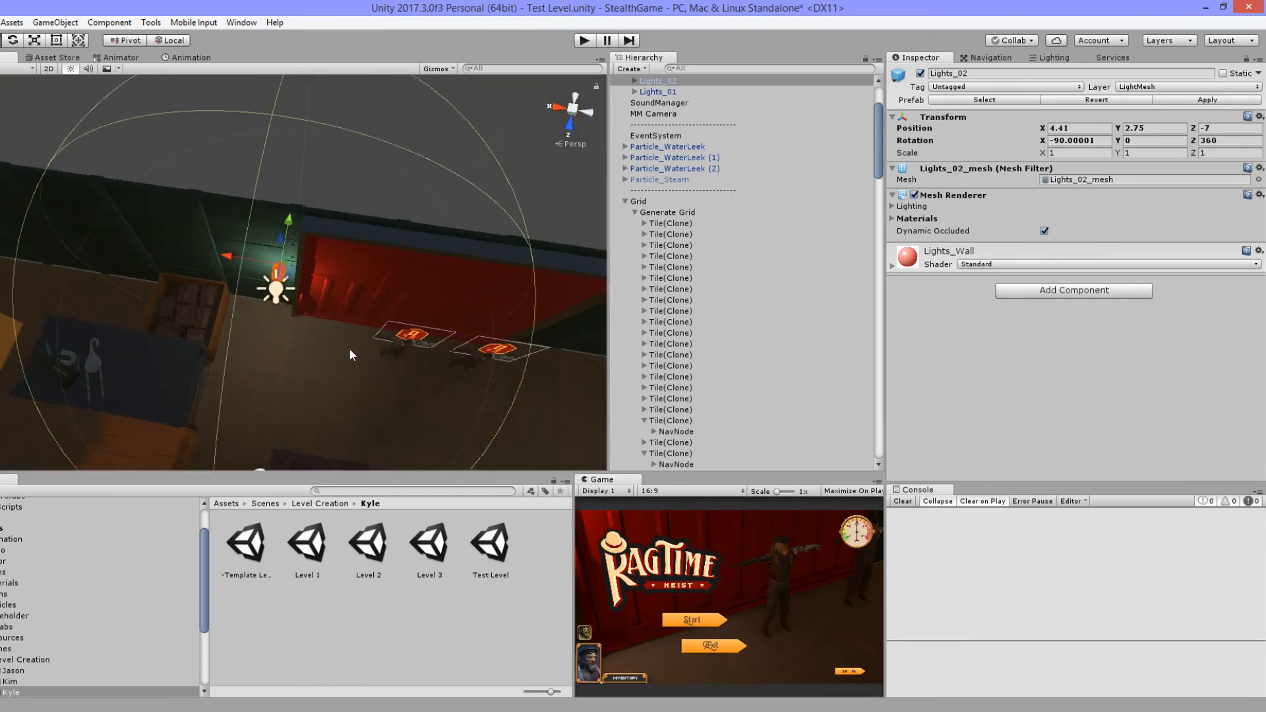
{"action": "scroll", "coordinate": [349, 355], "scroll_direction": "down", "scroll_amount": 5}
{"action": "middle_click_drag", "start_coordinate": [461, 378], "coordinate": [376, 259]}
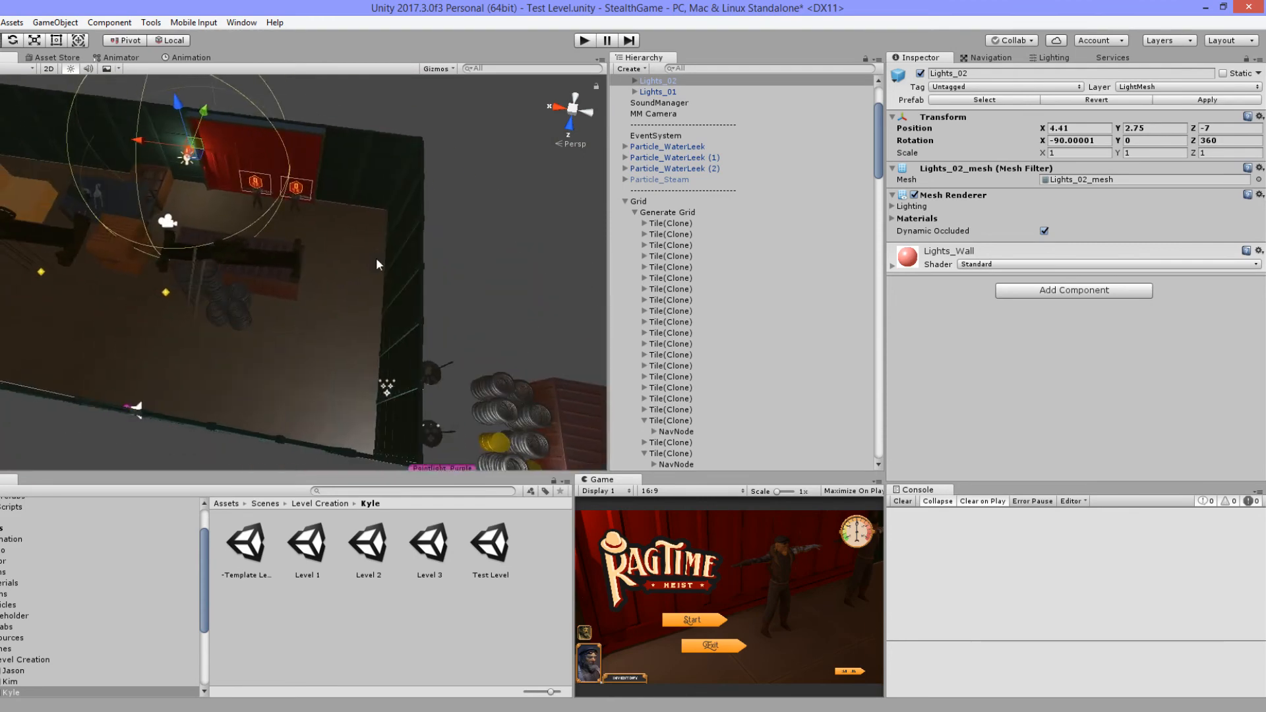
Step: Move the hanging lamp Lights_01 from outside the end wall into the room, at X -1, Y 3, Z -4
{"action": "left_click_drag", "start_coordinate": [381, 254], "coordinate": [198, 232], "text": "alt"}
{"action": "left_click", "coordinate": [228, 302]}
{"action": "key", "text": "f"}
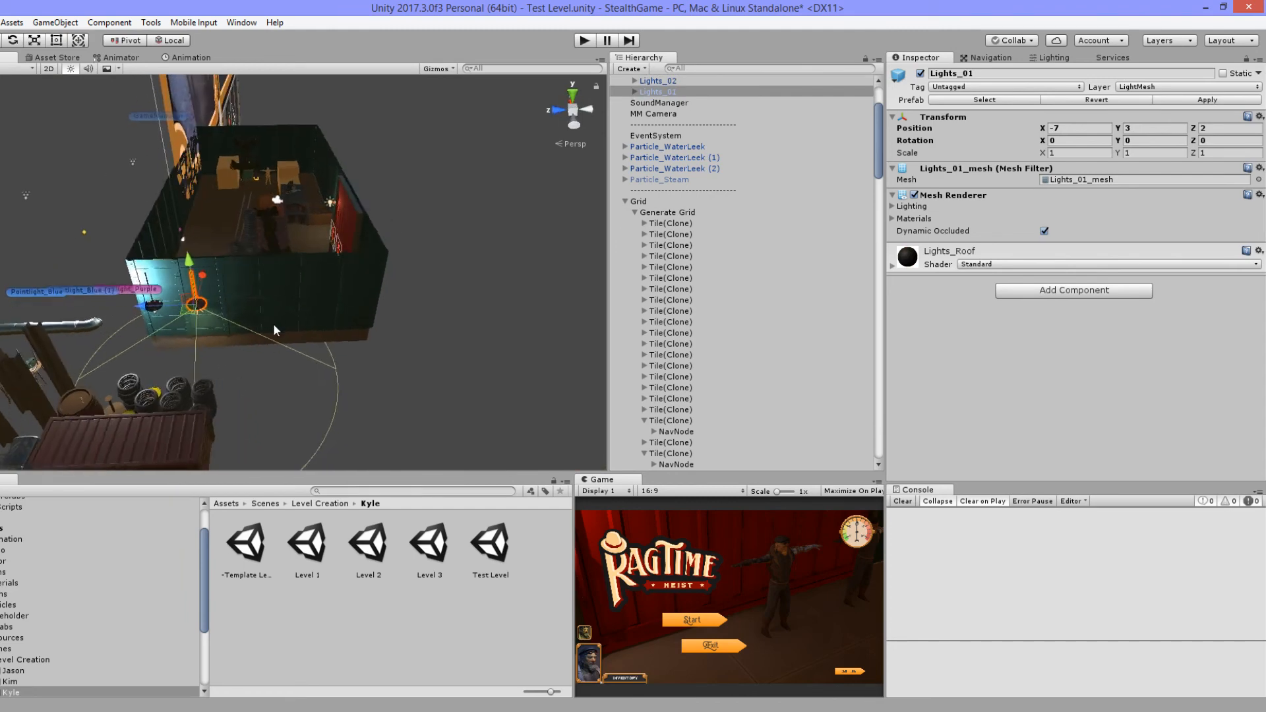
{"action": "scroll", "coordinate": [346, 398], "scroll_direction": "down", "scroll_amount": 3}
{"action": "left_click_drag", "start_coordinate": [334, 388], "coordinate": [234, 297], "text": "alt"}
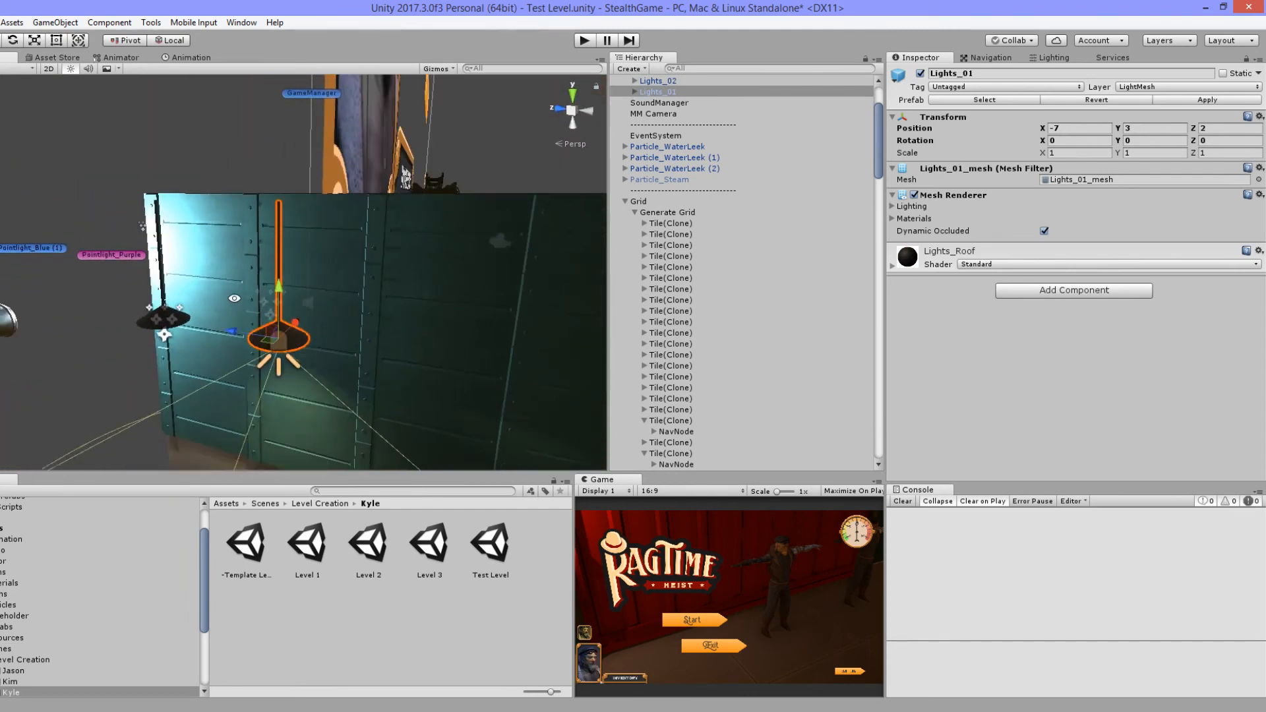
{"action": "scroll", "coordinate": [315, 326], "scroll_direction": "down", "scroll_amount": 3}
{"action": "left_click_drag", "start_coordinate": [388, 327], "coordinate": [291, 349], "text": "alt"}
{"action": "key", "text": "f"}
{"action": "scroll", "coordinate": [356, 318], "scroll_direction": "down", "scroll_amount": 4}
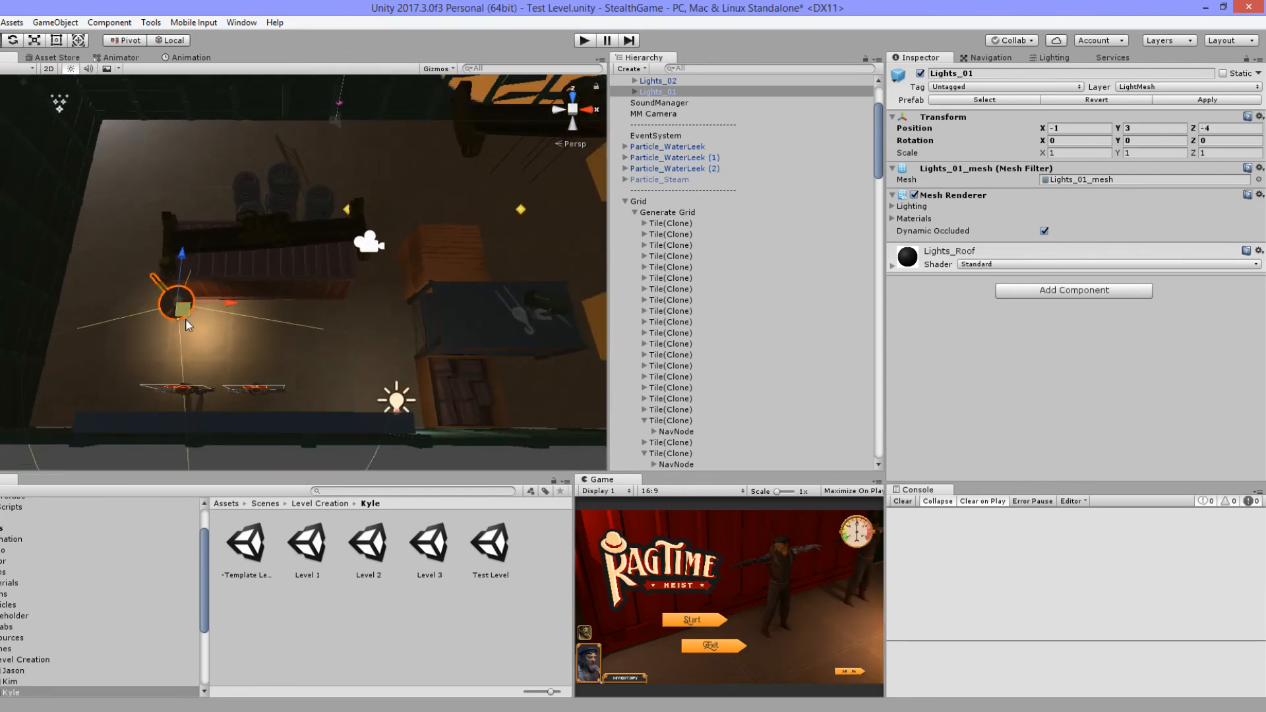
Step: Duplicate the hanging lamp and place the copy at the opposite end of the room, near the teal safe
{"action": "key", "text": "ctrl+d"}
{"action": "scroll", "coordinate": [206, 320], "scroll_direction": "down", "scroll_amount": 4}
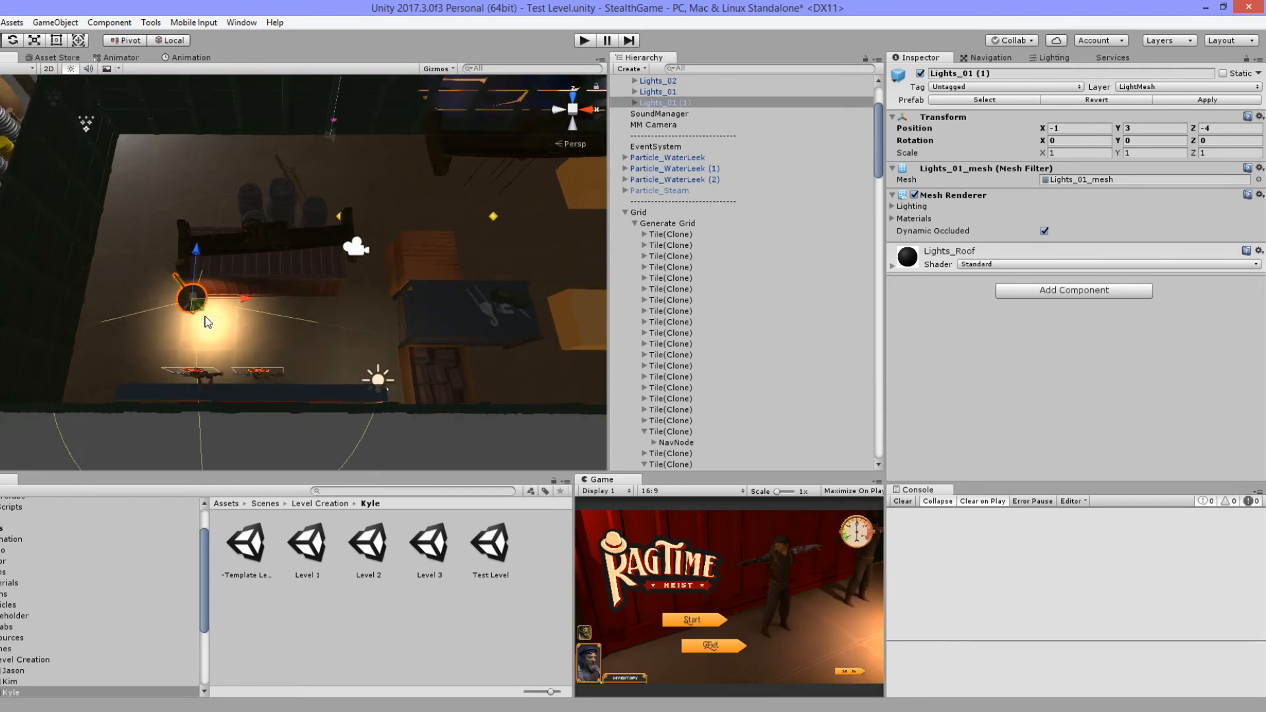
{"action": "middle_click_drag", "start_coordinate": [333, 330], "coordinate": [285, 346]}
{"action": "left_click_drag", "start_coordinate": [161, 332], "coordinate": [575, 231]}
{"action": "key", "text": "f"}
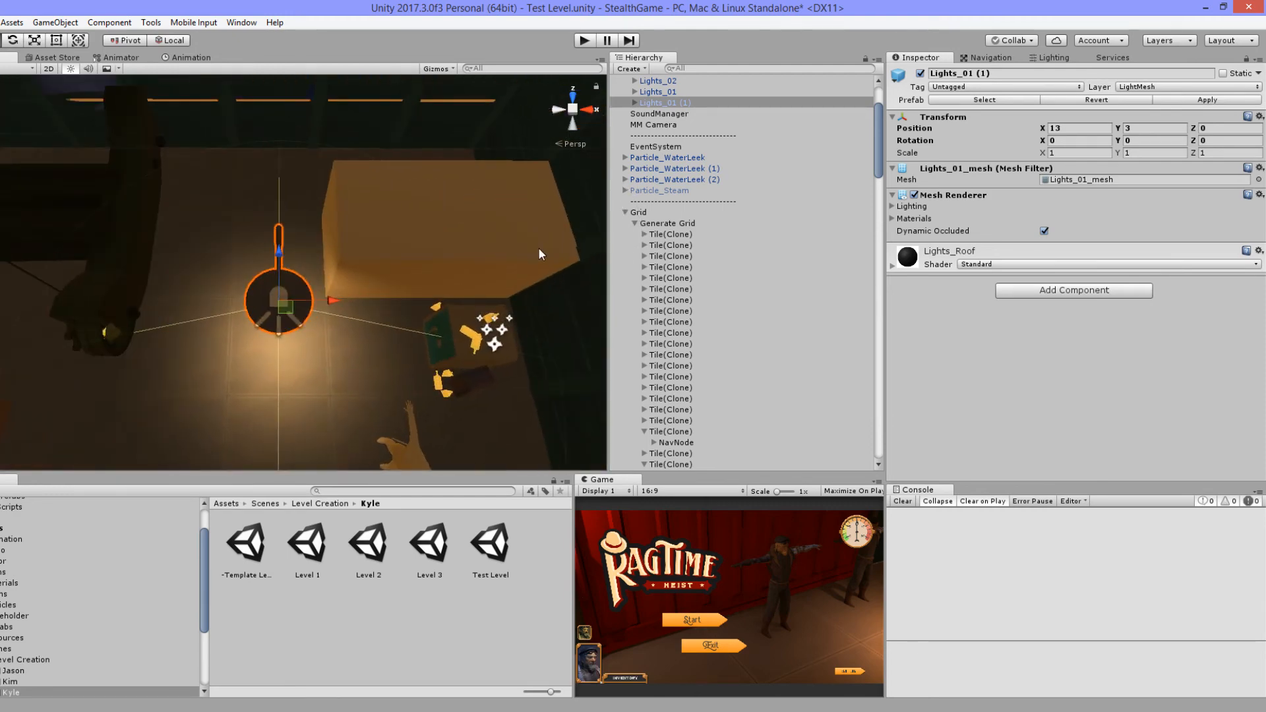
{"action": "left_click_drag", "start_coordinate": [539, 253], "coordinate": [216, 360], "text": "alt"}
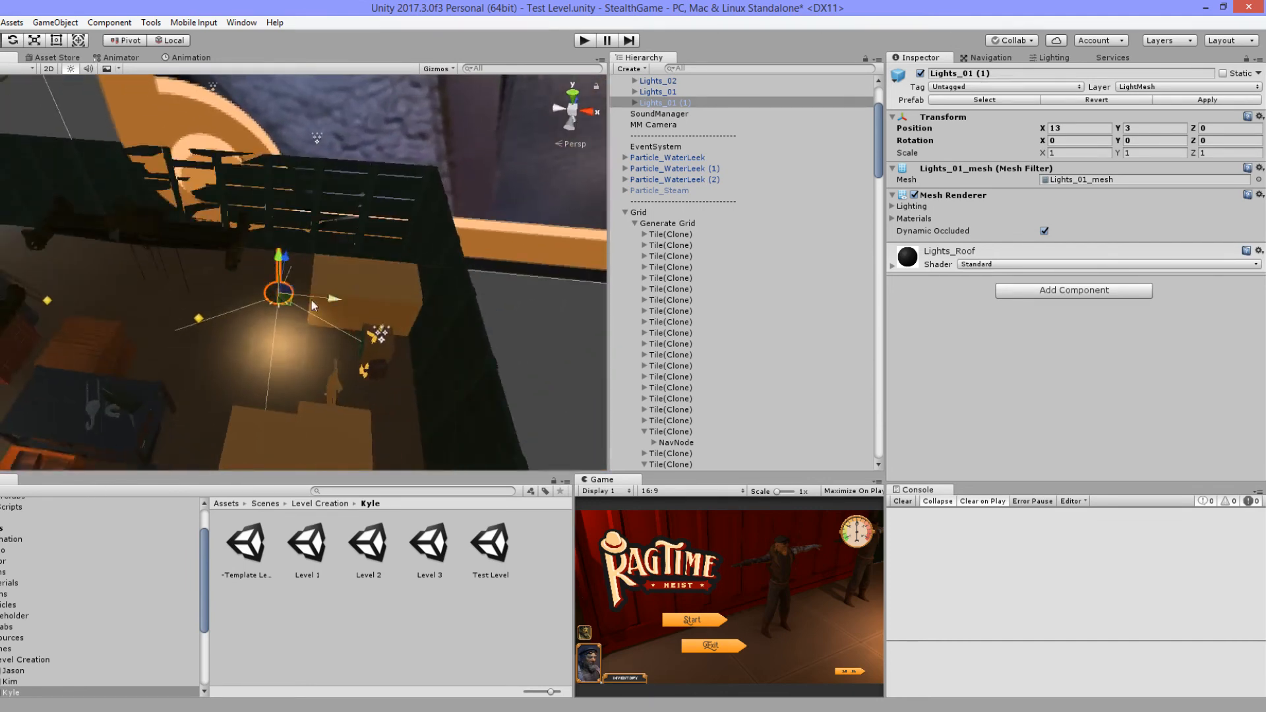
{"action": "left_click_drag", "start_coordinate": [279, 295], "coordinate": [341, 312]}
{"action": "left_click_drag", "start_coordinate": [342, 391], "coordinate": [386, 401], "text": "alt"}
Step: Add two more copies of the hanging lamp along the back wall, with the last at X -1, Y 3, Z 2
{"action": "key", "text": "ctrl+d"}
{"action": "left_click_drag", "start_coordinate": [396, 298], "coordinate": [109, 237]}
{"action": "key", "text": "ctrl+d"}
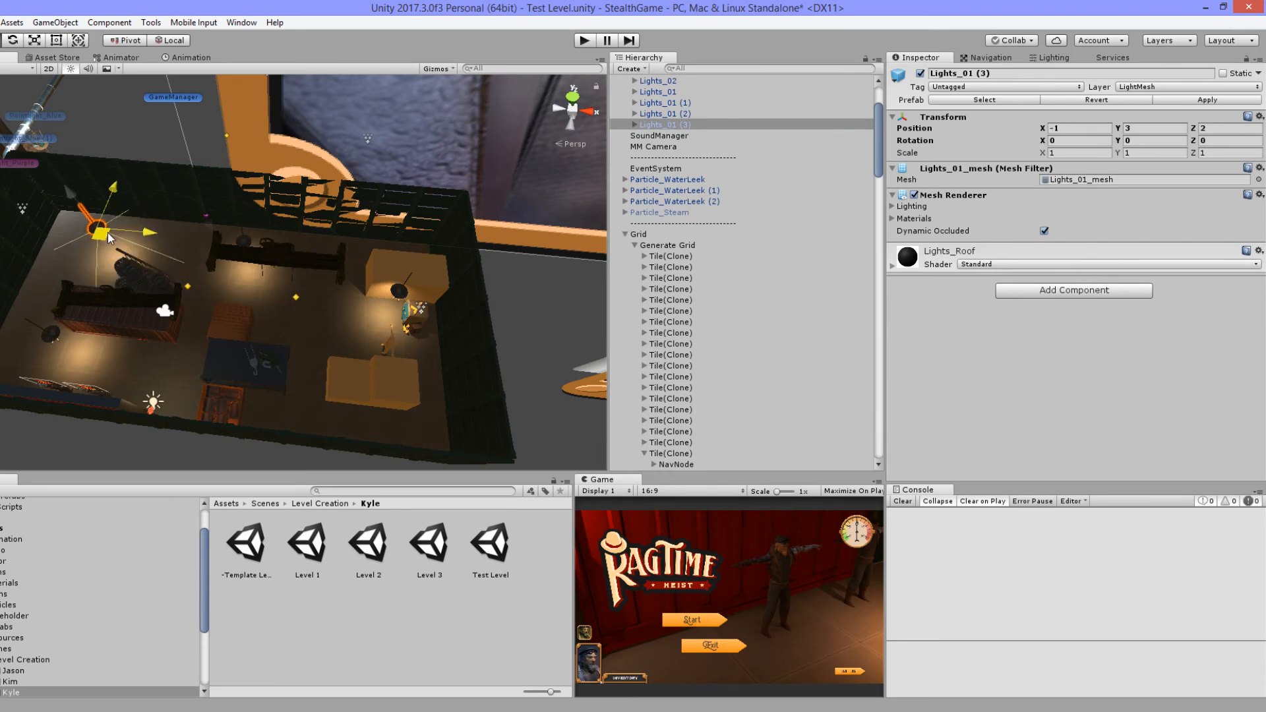
{"action": "left_click_drag", "start_coordinate": [185, 346], "coordinate": [220, 329], "text": "alt"}
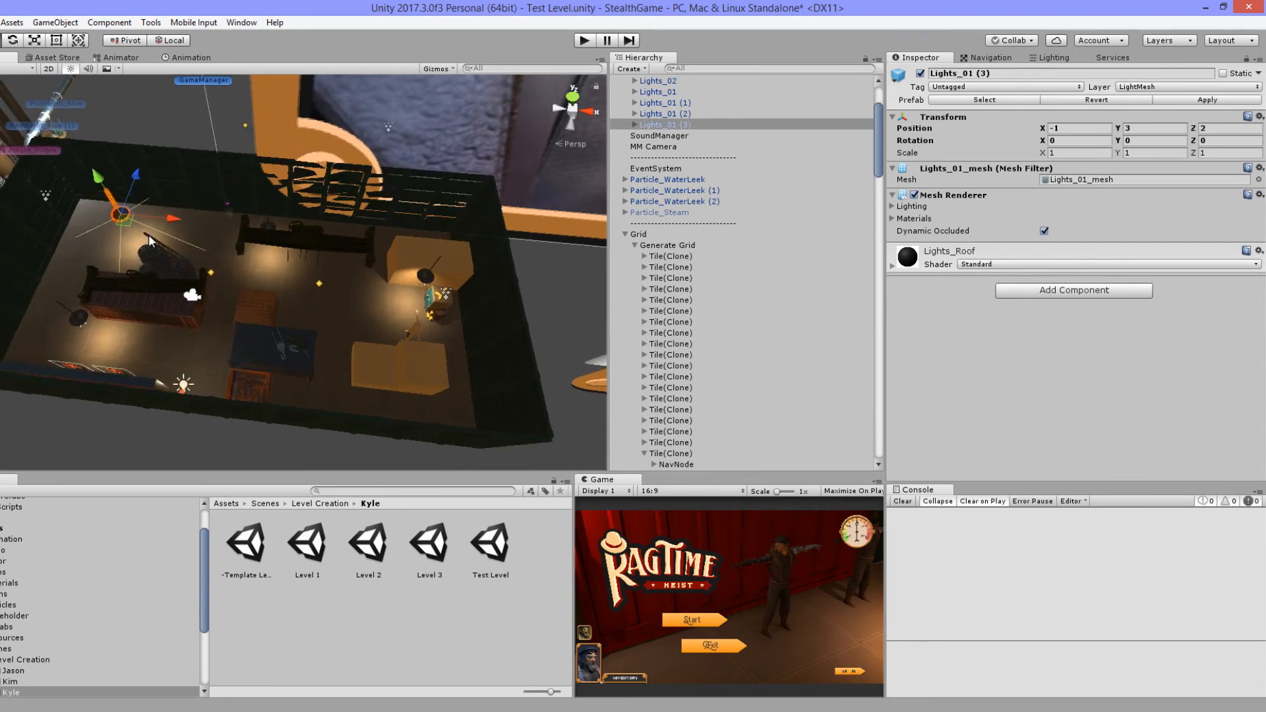
Step: Duplicate the hanging lamp again and place the copy beside the placeholder cubes at X 11, Y 3, Z -4
{"action": "key", "text": "ctrl+d"}
{"action": "left_click_drag", "start_coordinate": [138, 229], "coordinate": [377, 397]}
{"action": "key", "text": "f"}
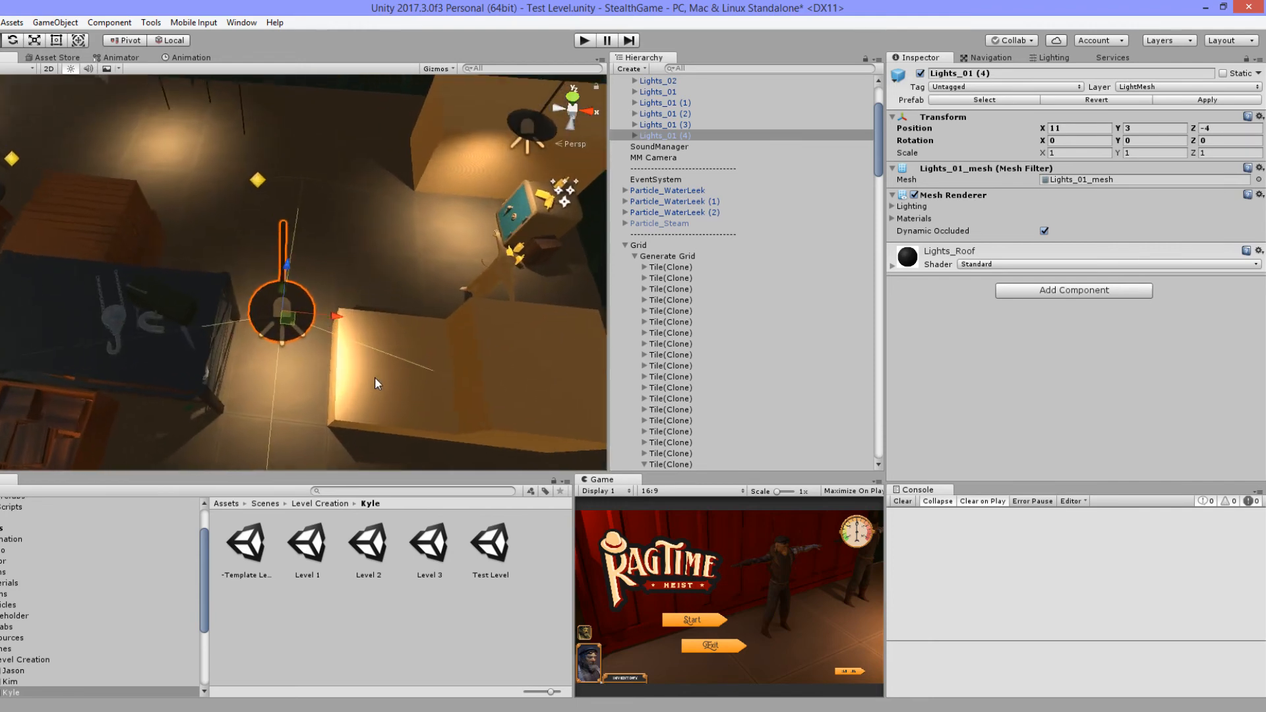
{"action": "middle_click_drag", "start_coordinate": [238, 338], "coordinate": [424, 362]}
{"action": "scroll", "coordinate": [400, 386], "scroll_direction": "down", "scroll_amount": 6}
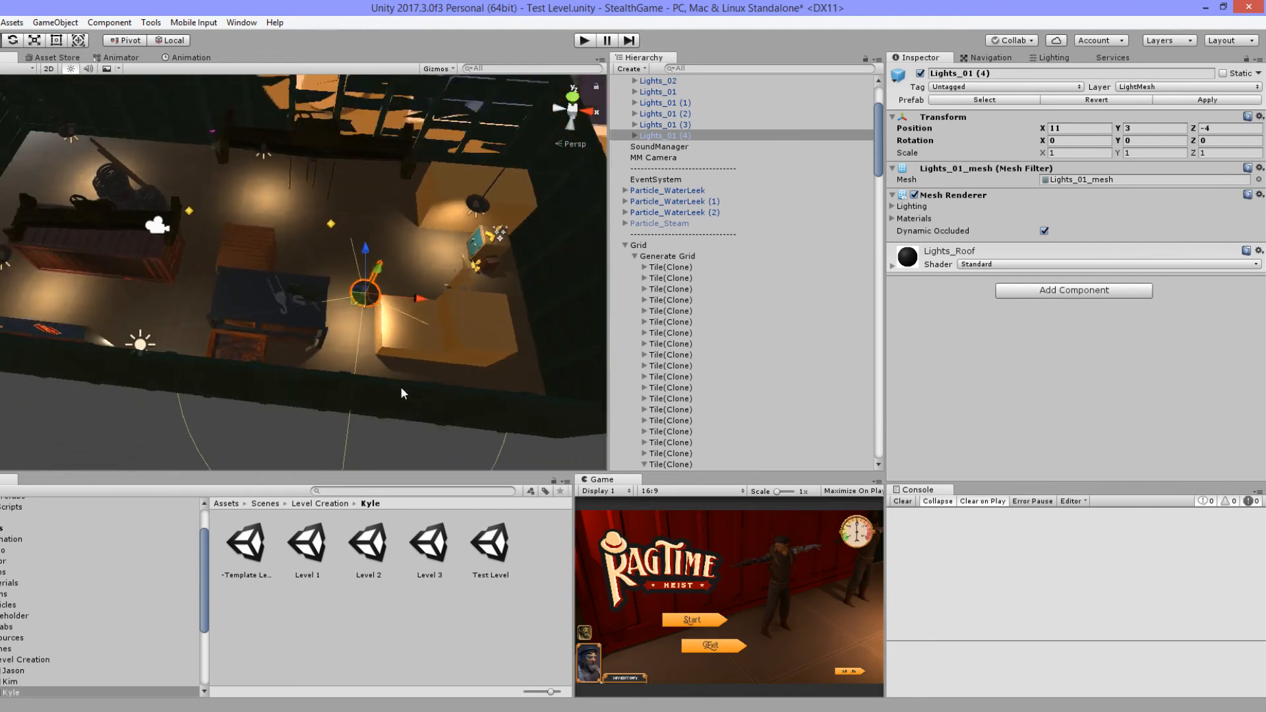
Step: Move the Truck from the props outside to the room's back wall, at X 5, Y 0, Z 3.98
{"action": "middle_click_drag", "start_coordinate": [39, 237], "coordinate": [272, 287]}
{"action": "left_click_drag", "start_coordinate": [272, 287], "coordinate": [317, 285], "text": "alt"}
{"action": "middle_click_drag", "start_coordinate": [119, 244], "coordinate": [272, 328]}
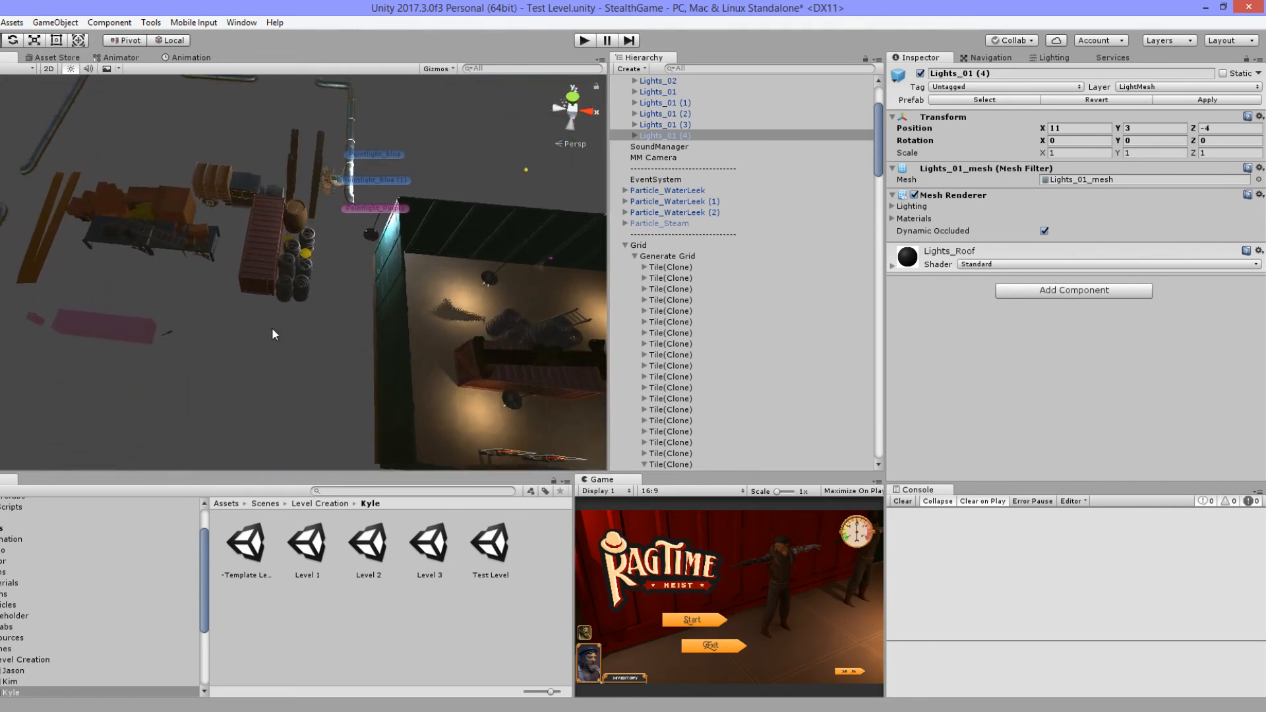
{"action": "left_click_drag", "start_coordinate": [272, 329], "coordinate": [356, 316], "text": "alt"}
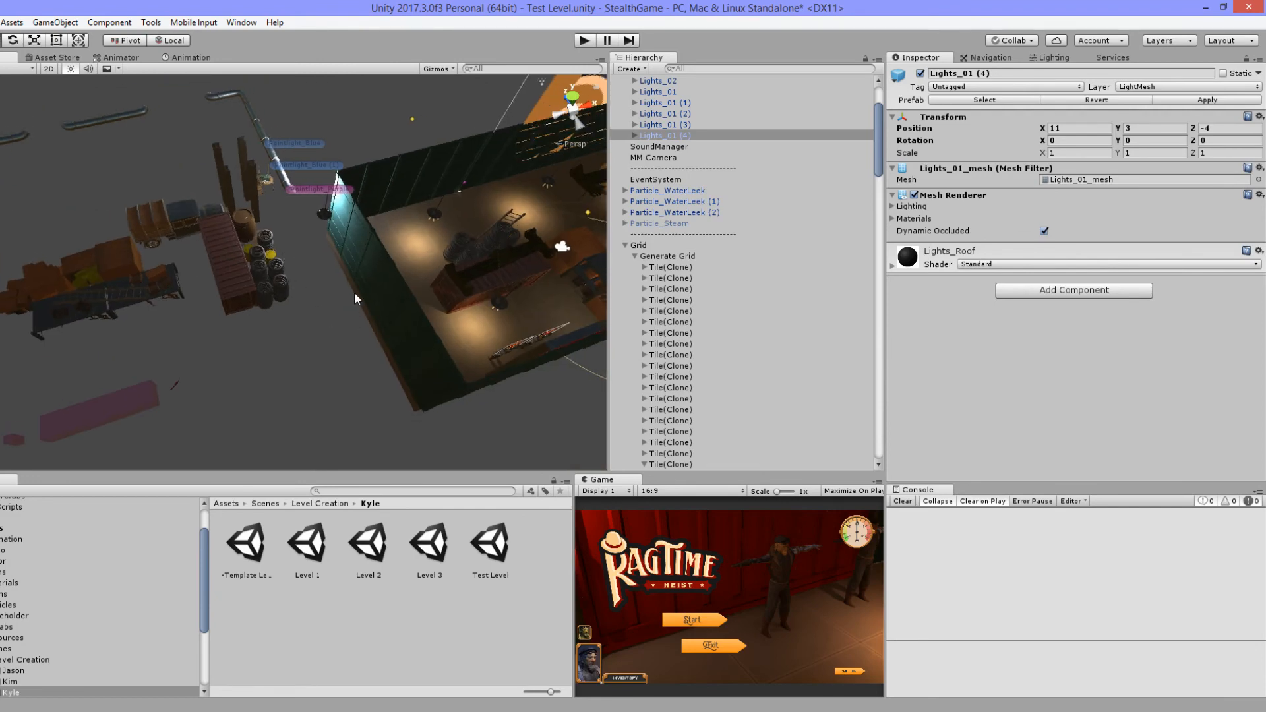
{"action": "middle_click_drag", "start_coordinate": [385, 309], "coordinate": [246, 291]}
{"action": "left_click_drag", "start_coordinate": [246, 290], "coordinate": [150, 396], "text": "alt"}
{"action": "left_click", "coordinate": [160, 139]}
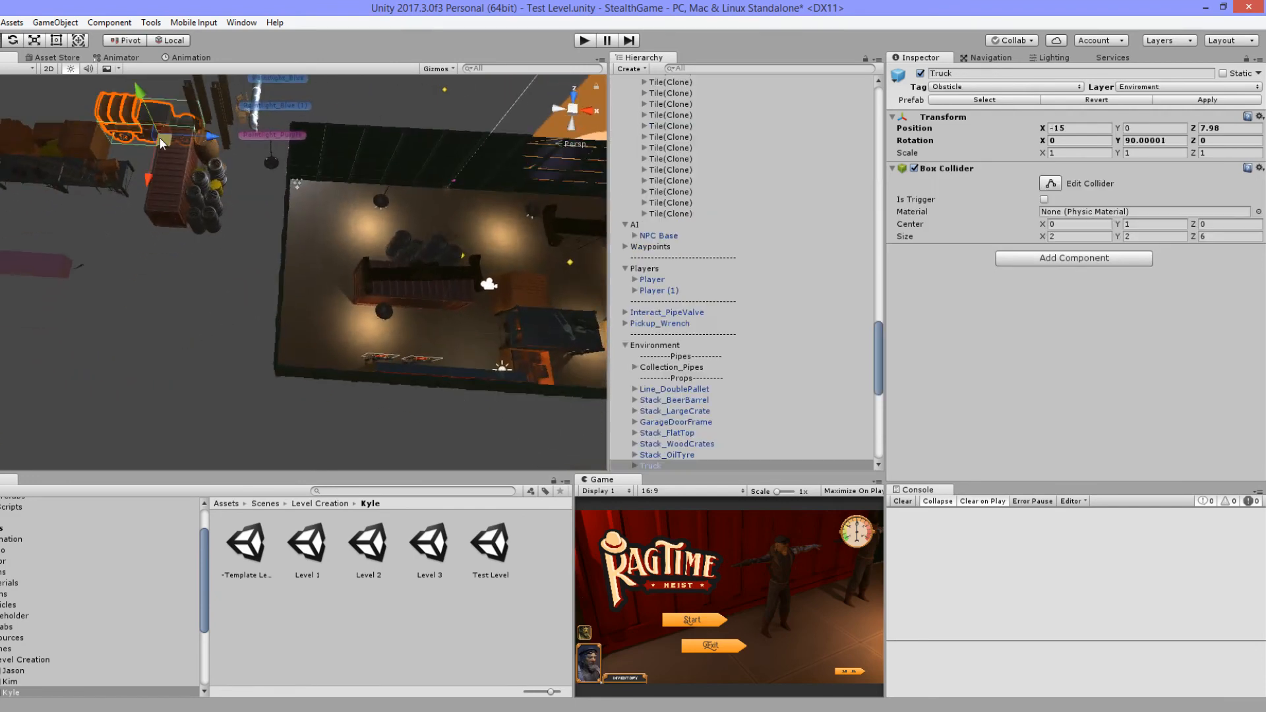
{"action": "left_click_drag", "start_coordinate": [163, 139], "coordinate": [355, 201]}
{"action": "key", "text": "f"}
{"action": "left_click_drag", "start_coordinate": [363, 310], "coordinate": [282, 311], "text": "alt"}
{"action": "scroll", "coordinate": [383, 289], "scroll_direction": "down", "scroll_amount": 7}
{"action": "scroll", "coordinate": [384, 284], "scroll_direction": "down", "scroll_amount": 4}
{"action": "scroll", "coordinate": [377, 276], "scroll_direction": "down", "scroll_amount": 5}
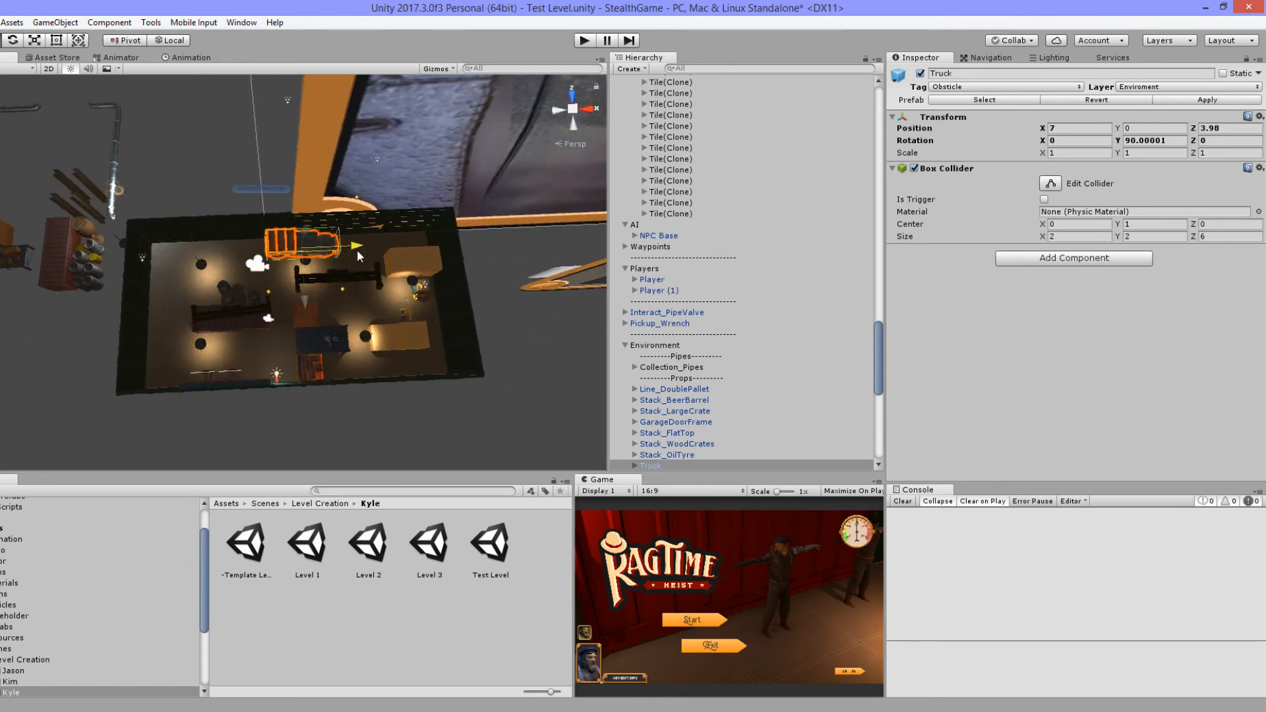
{"action": "left_click_drag", "start_coordinate": [357, 249], "coordinate": [287, 236], "text": "alt"}
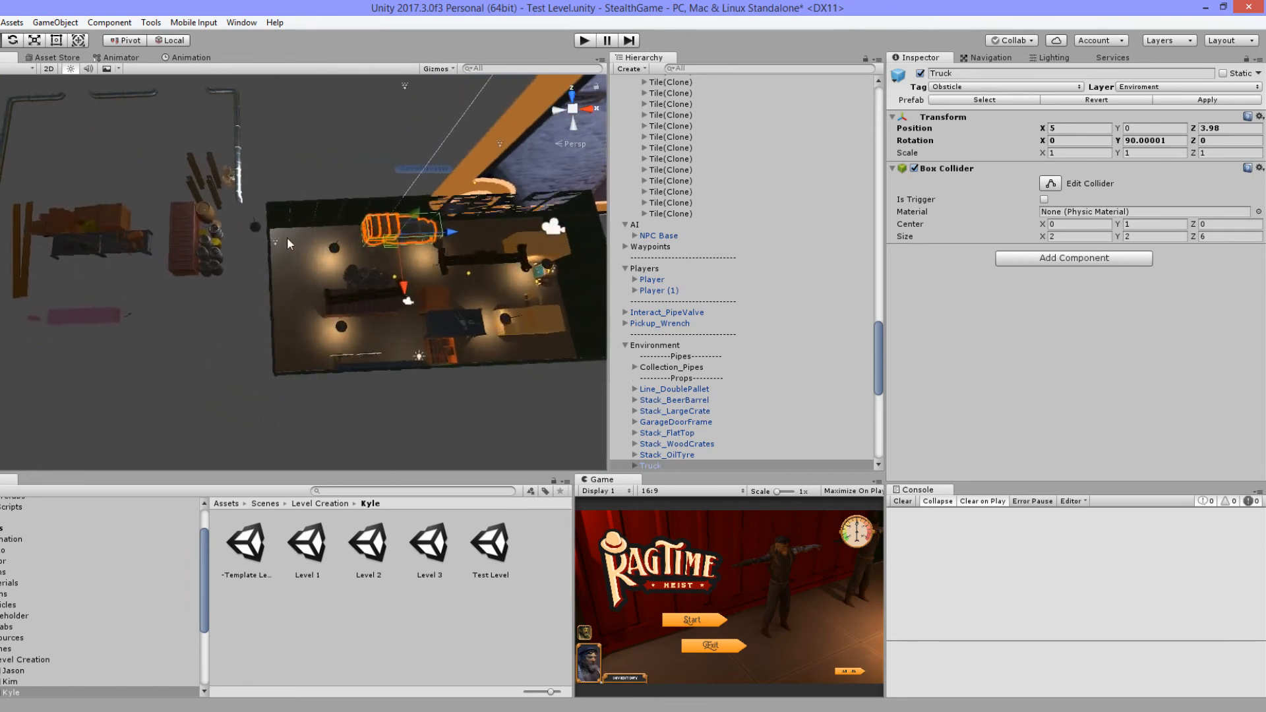
Step: Move the H_Beam from the props outside into the room beside the tyre stacks, at X -0.25, Y 0, Z 1.25
{"action": "left_click", "coordinate": [216, 187]}
{"action": "left_click", "coordinate": [216, 188]}
{"action": "key", "text": "f"}
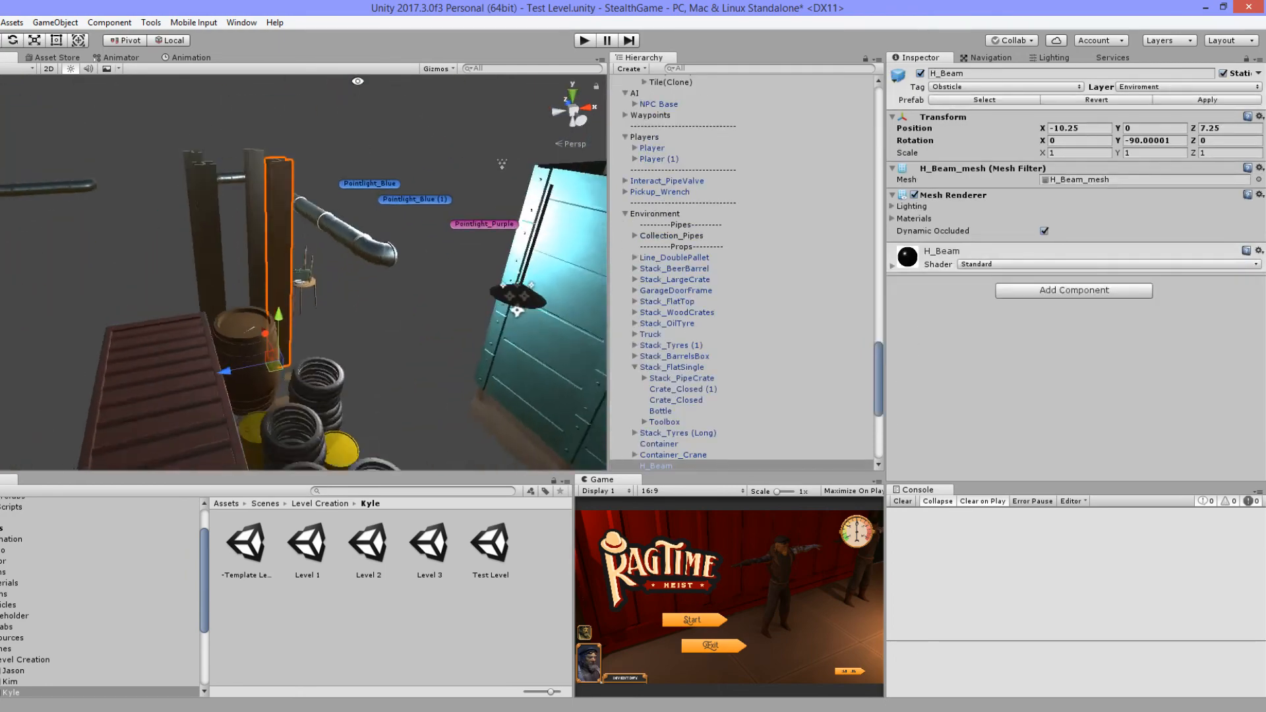
{"action": "left_click_drag", "start_coordinate": [357, 81], "coordinate": [345, 238], "text": "alt"}
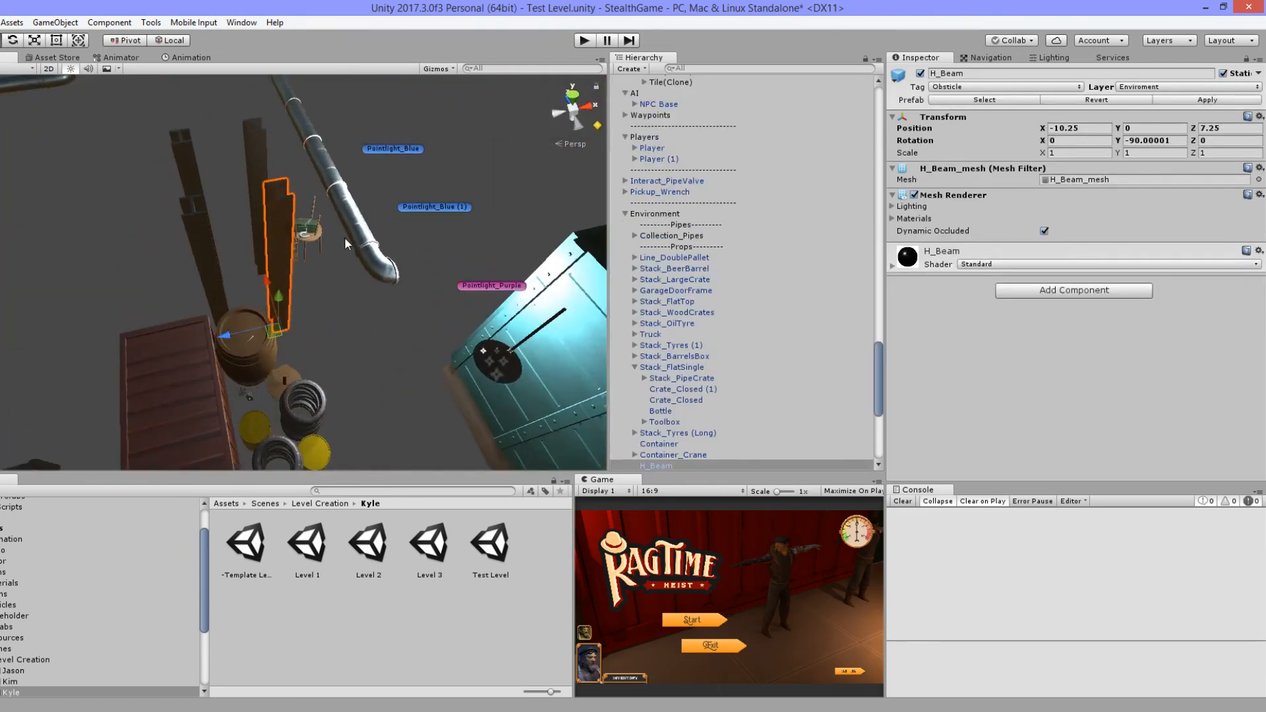
{"action": "scroll", "coordinate": [345, 244], "scroll_direction": "down", "scroll_amount": 8}
{"action": "middle_click_drag", "start_coordinate": [369, 300], "coordinate": [254, 241]}
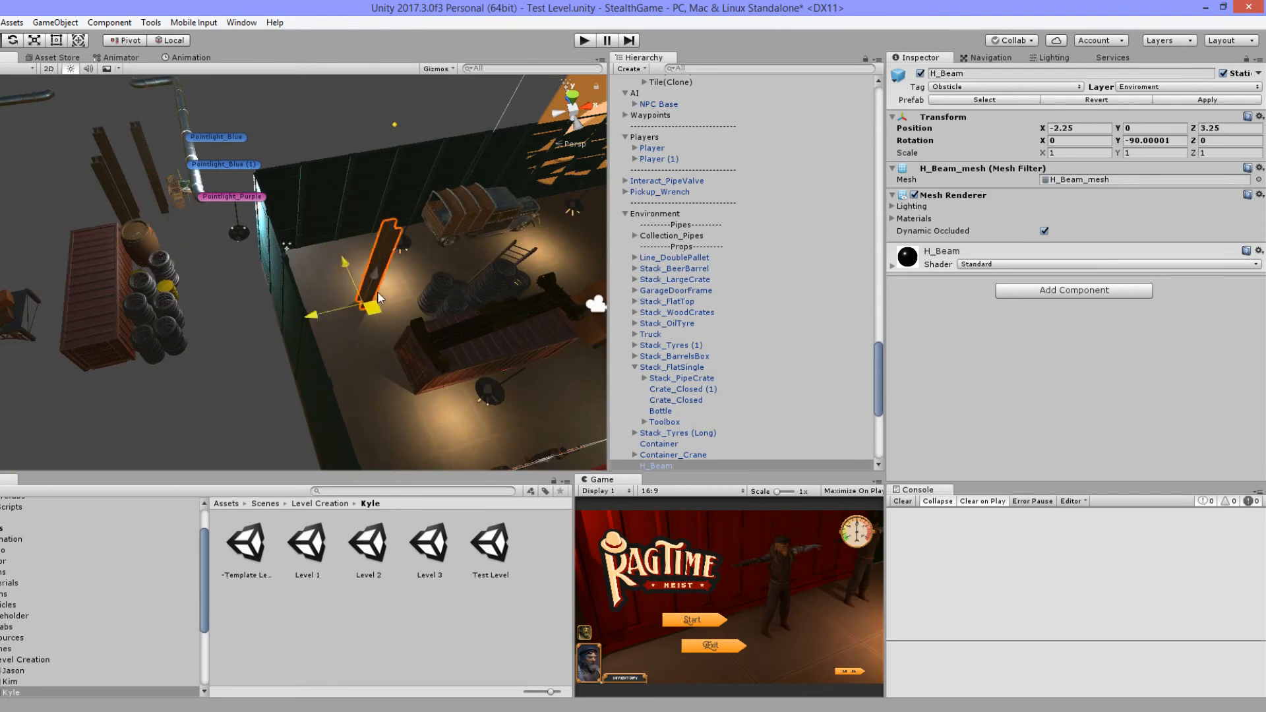
{"action": "key", "text": "f"}
{"action": "scroll", "coordinate": [366, 342], "scroll_direction": "up", "scroll_amount": 5}
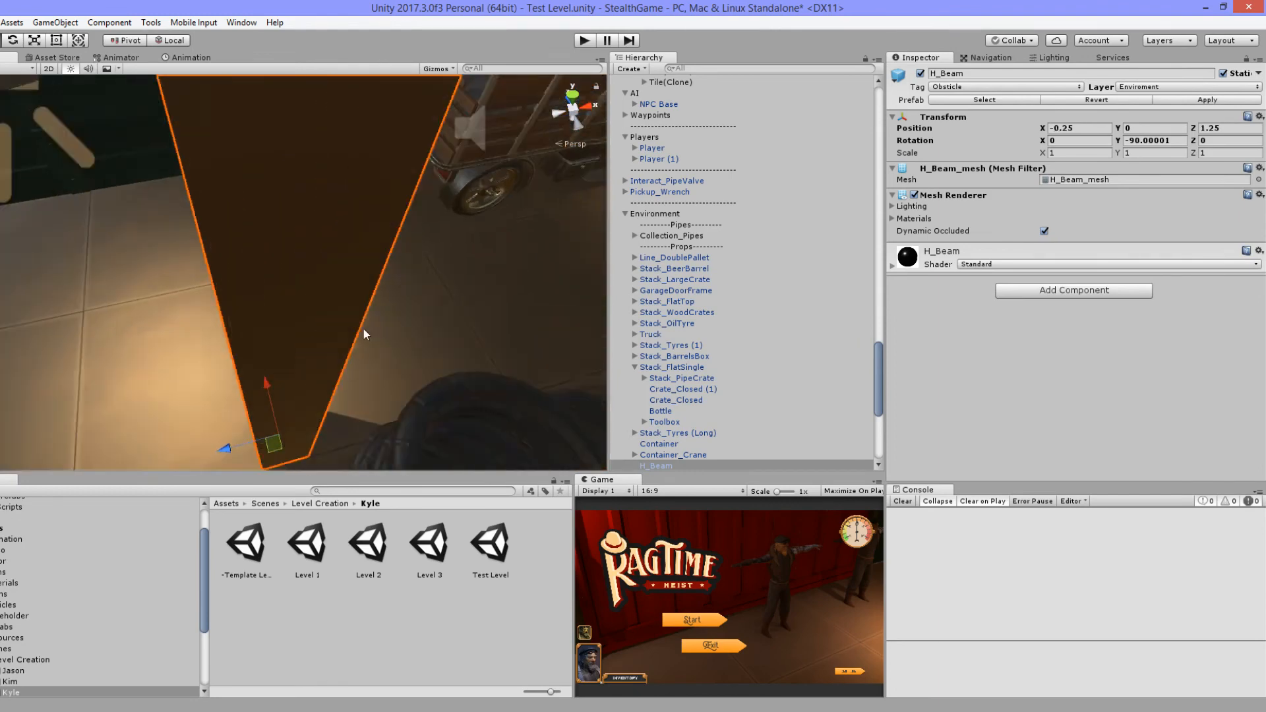
Step: Try a free off-grid nudge of the H_Beam, undo it, and shift the beam to X -0.25, Z -0.75
{"action": "left_click_drag", "start_coordinate": [362, 333], "coordinate": [549, 345], "text": "alt"}
{"action": "scroll", "coordinate": [373, 389], "scroll_direction": "down", "scroll_amount": 5}
{"action": "left_click_drag", "start_coordinate": [352, 358], "coordinate": [467, 403], "text": "alt"}
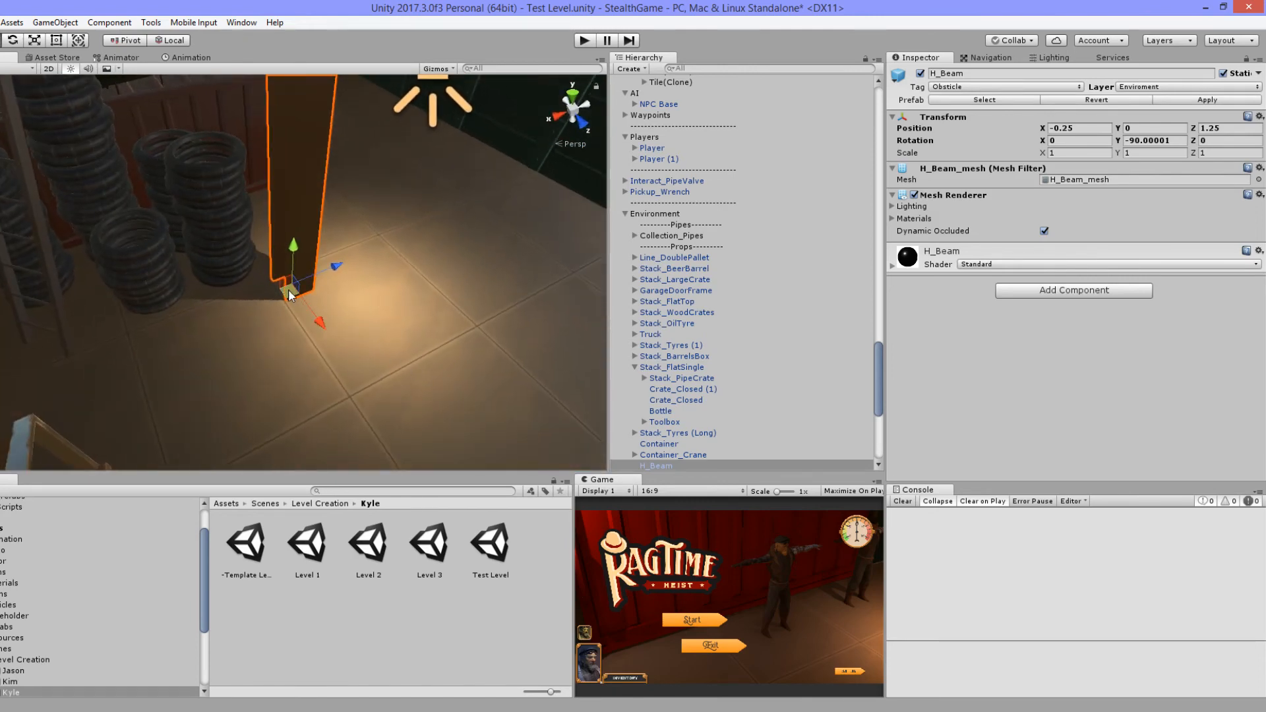
{"action": "left_click_drag", "start_coordinate": [290, 295], "coordinate": [273, 272]}
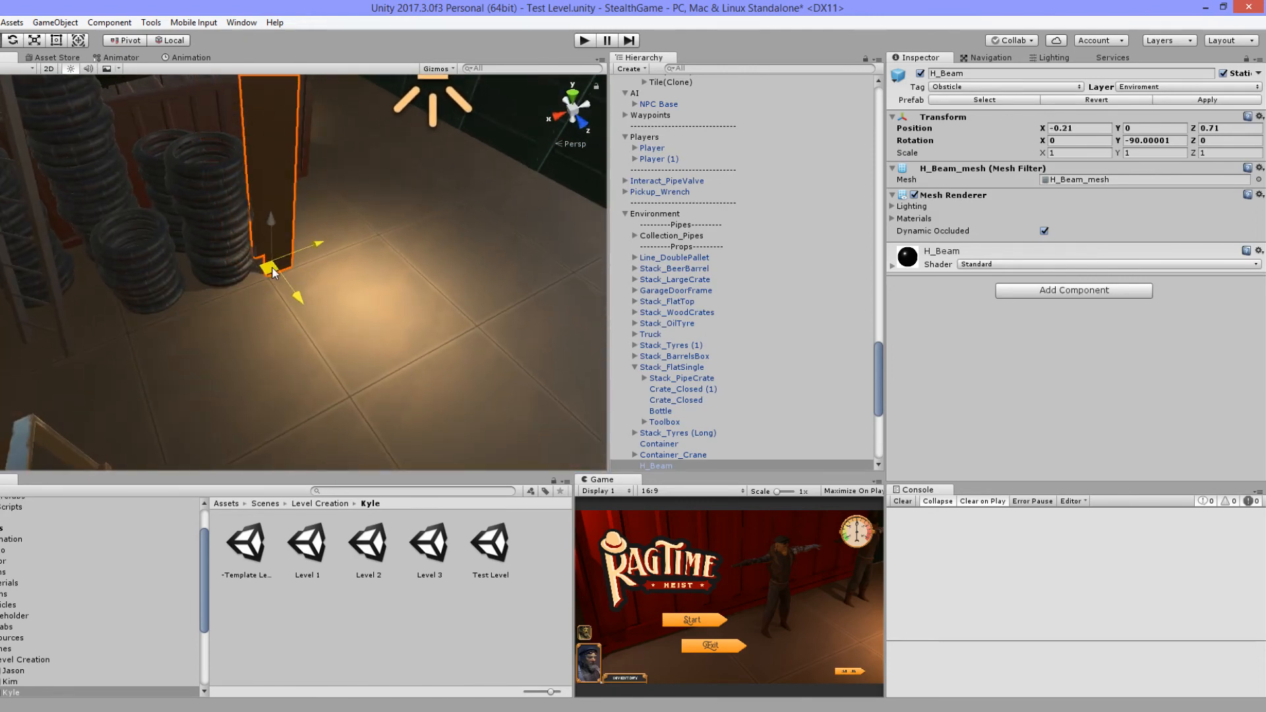
{"action": "key", "text": "ctrl+z"}
{"action": "key", "text": "f"}
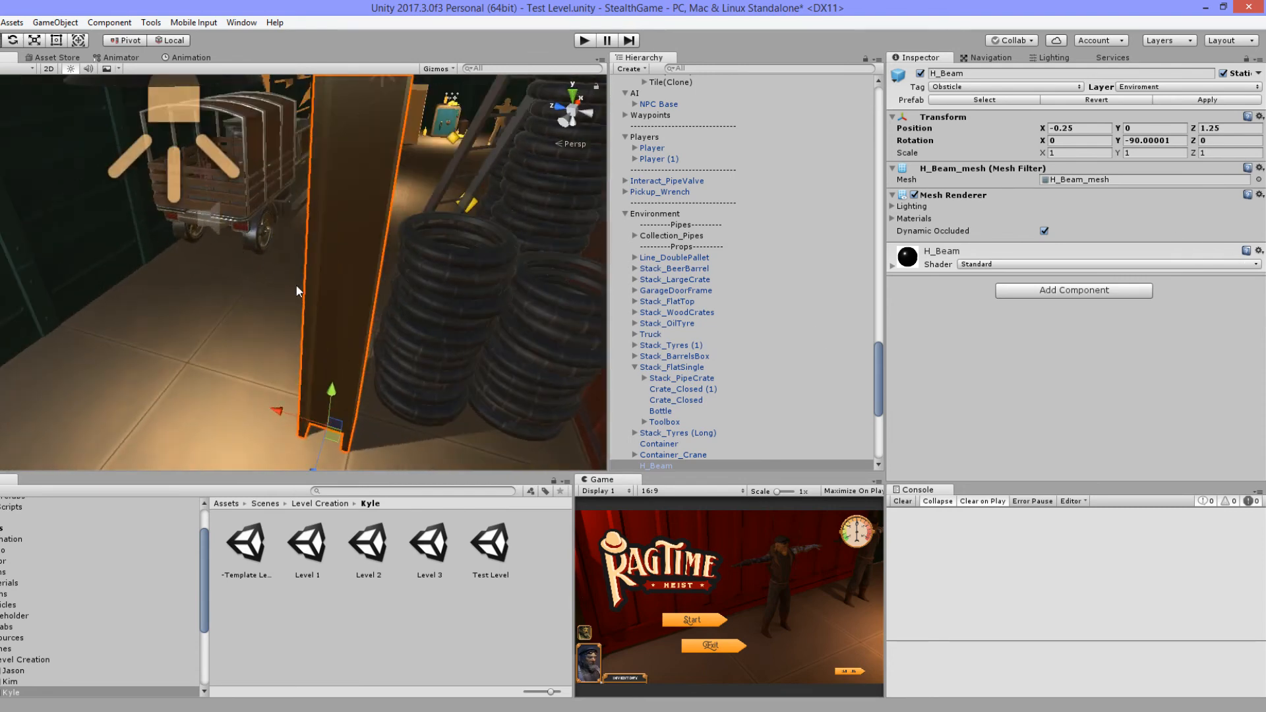
{"action": "left_click_drag", "start_coordinate": [297, 288], "coordinate": [107, 257], "text": "alt"}
{"action": "scroll", "coordinate": [347, 373], "scroll_direction": "down", "scroll_amount": 5}
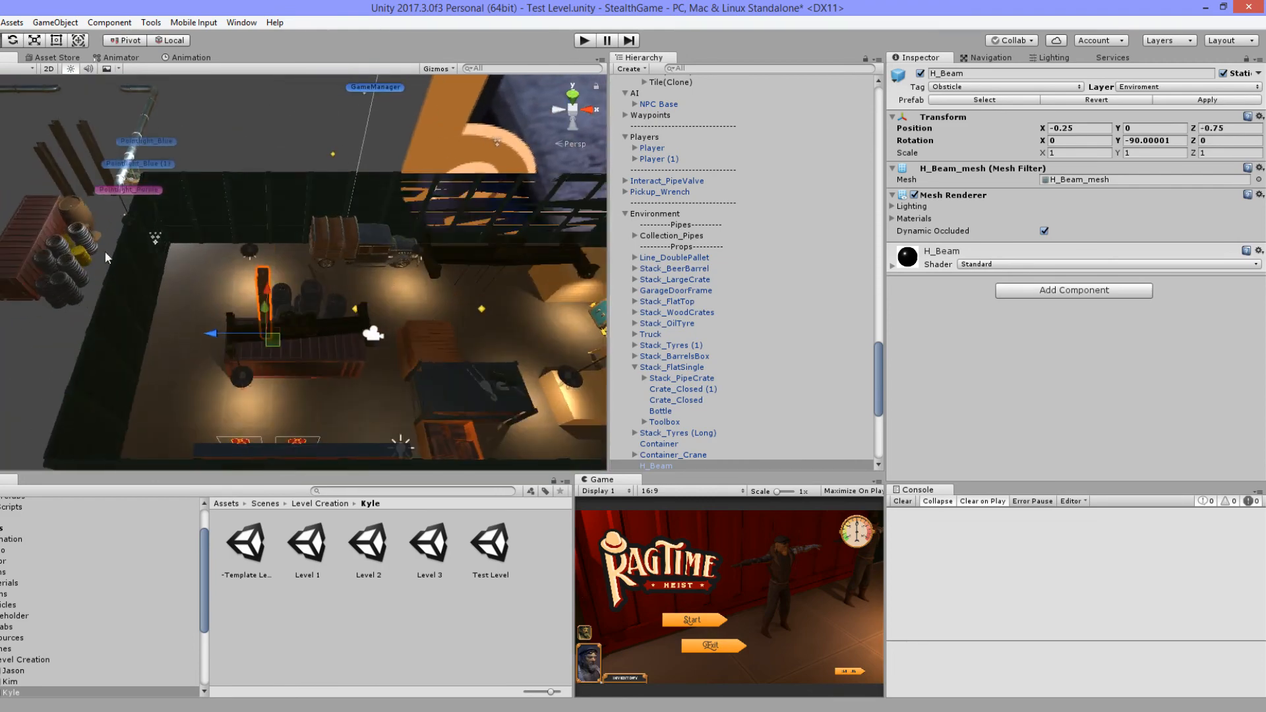
Step: Move a second beam, H_Beam (1), from the props outside into the room at X 10.25, Y 0, Z -0.75
{"action": "key", "text": "ctrl+d"}
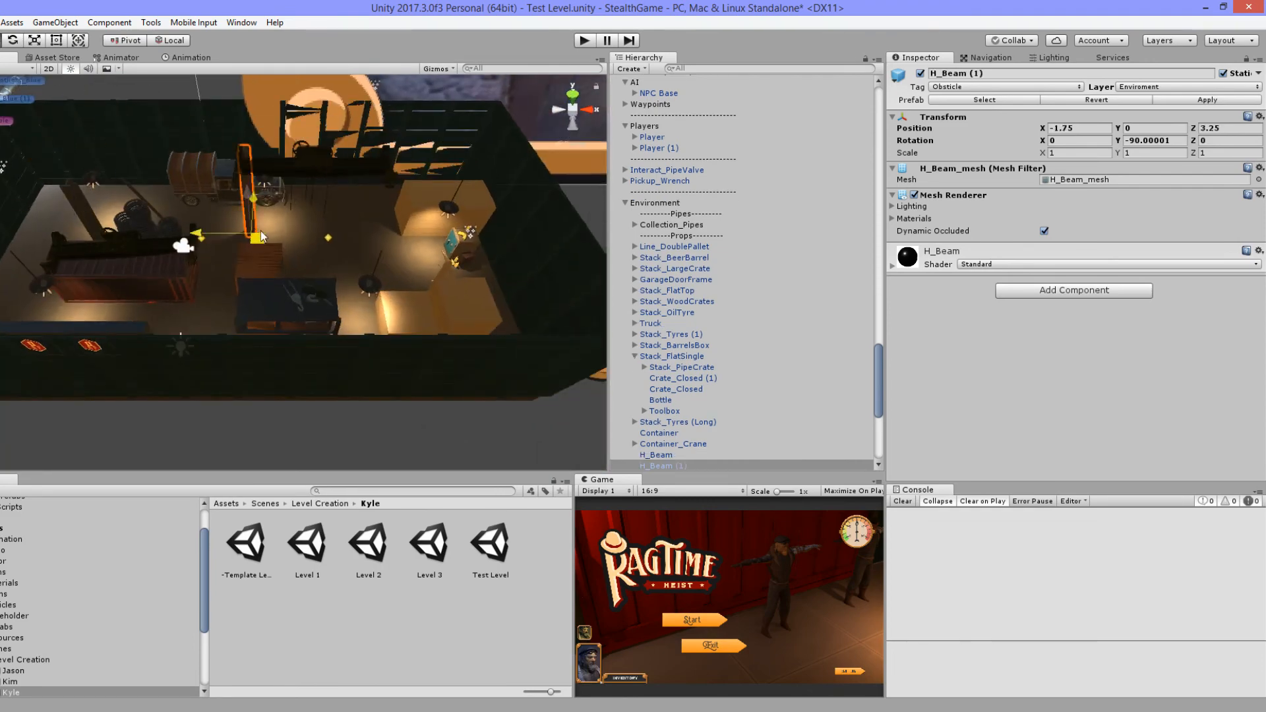
{"action": "left_click_drag", "start_coordinate": [353, 267], "coordinate": [510, 436], "text": "alt"}
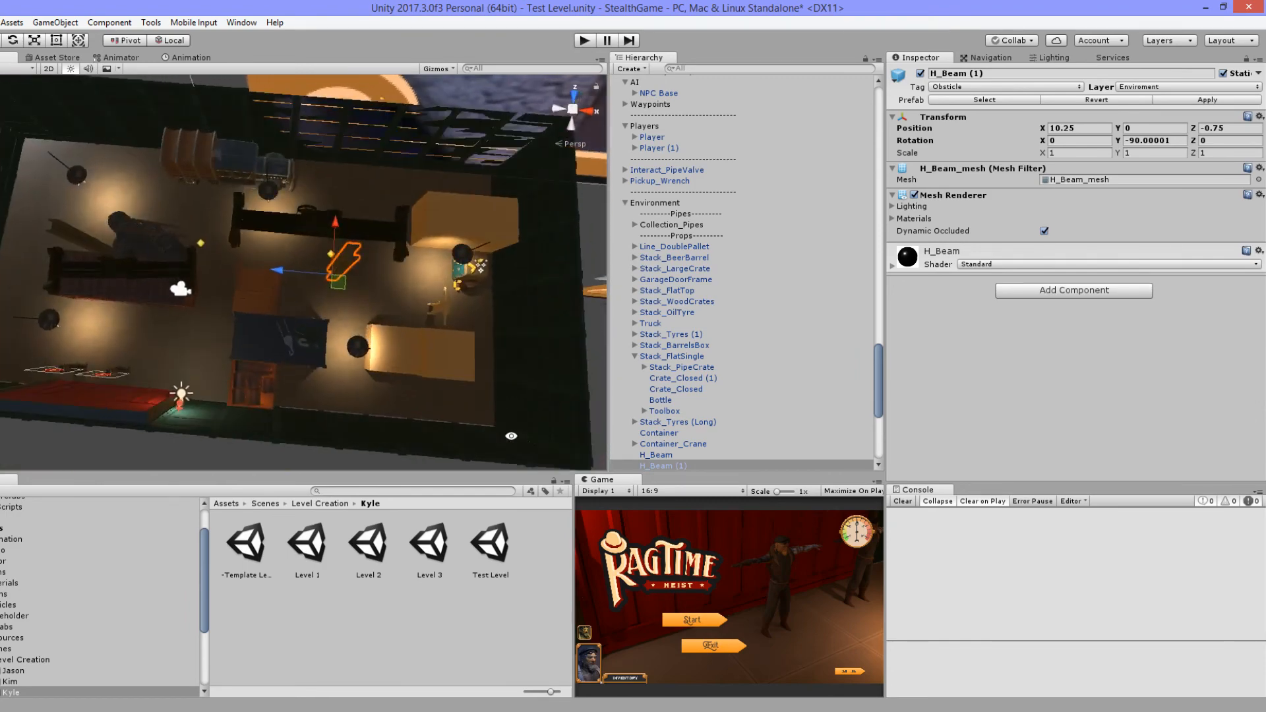
Step: Shift the overhead Crane toward the room's back wall, to Z 2
{"action": "left_click", "coordinate": [286, 224]}
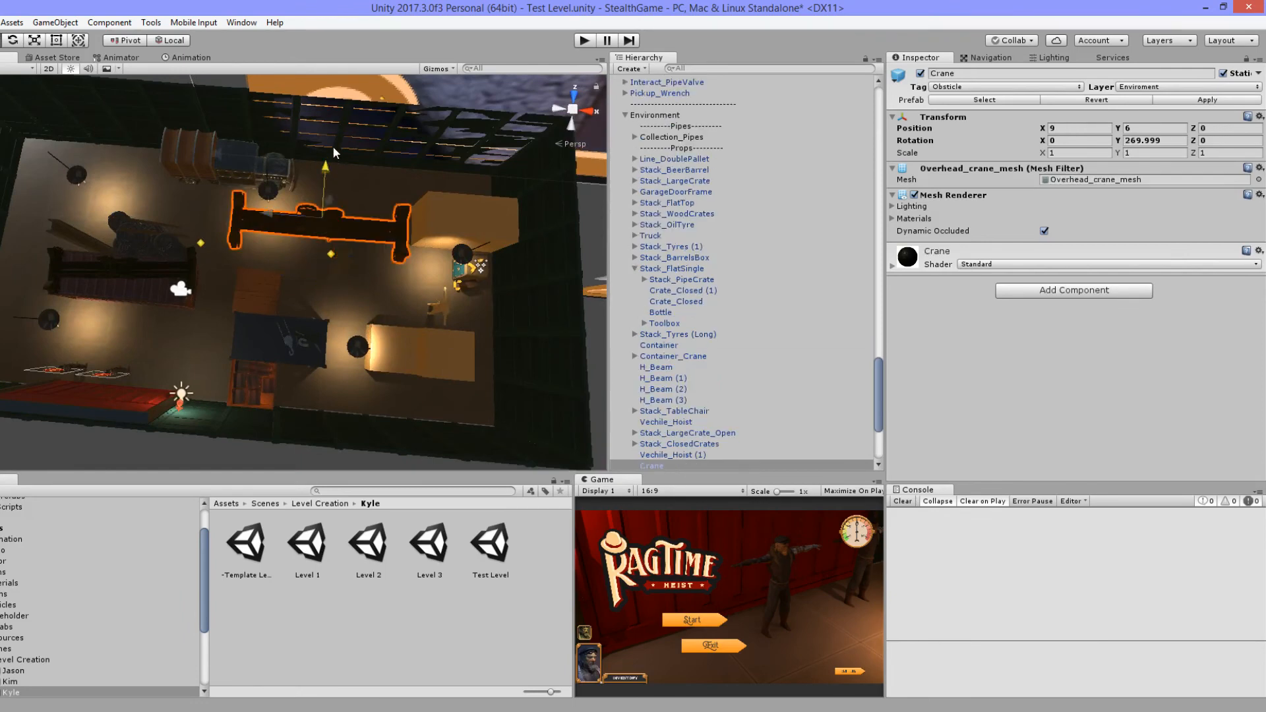
{"action": "left_click_drag", "start_coordinate": [335, 153], "coordinate": [325, 263]}
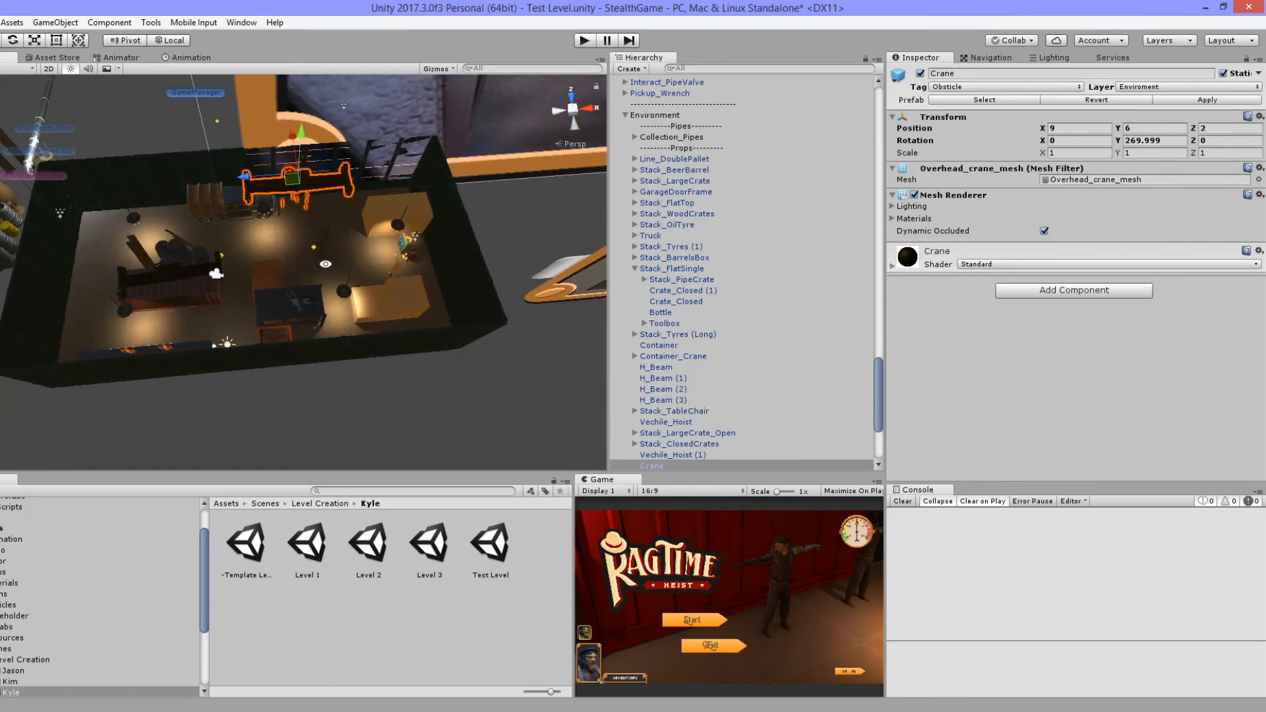
{"action": "middle_click_drag", "start_coordinate": [325, 264], "coordinate": [477, 301]}
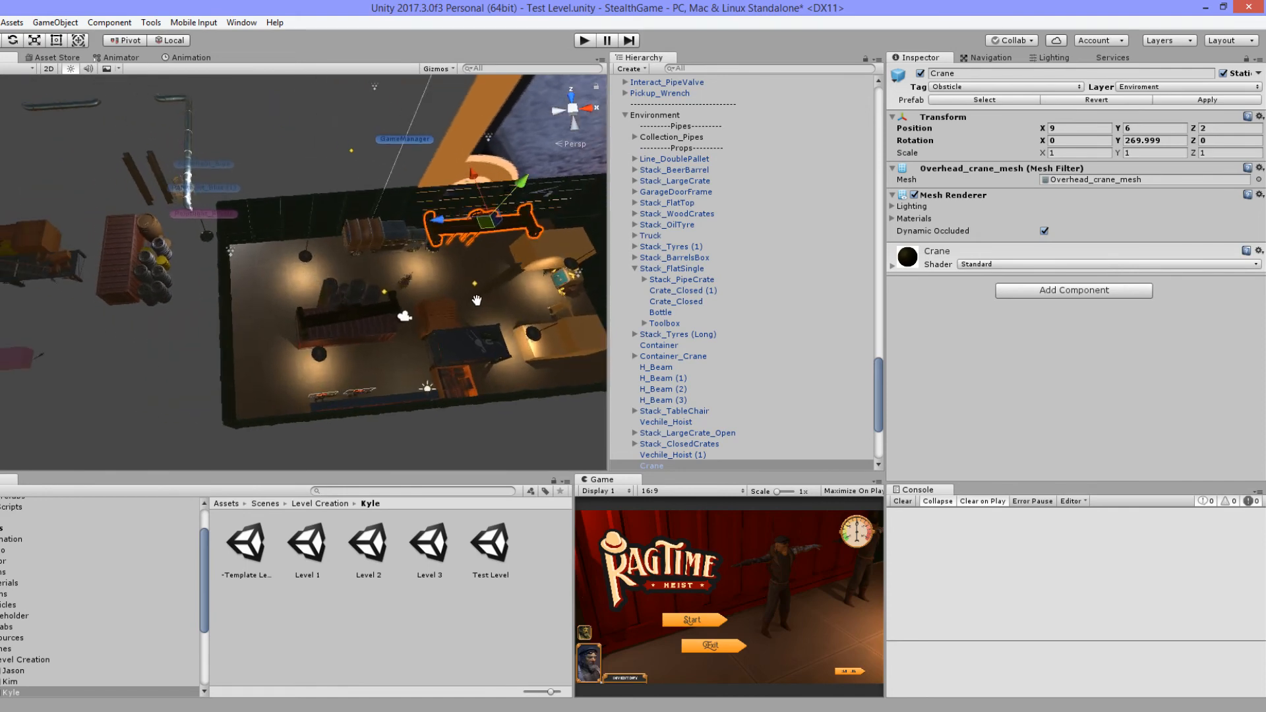
Step: Move the unlit hanging lamp Light_Empty from outside the end wall into the room near the truck
{"action": "left_click", "coordinate": [205, 238]}
{"action": "key", "text": "f"}
{"action": "left_click_drag", "start_coordinate": [402, 263], "coordinate": [440, 298], "text": "alt"}
{"action": "scroll", "coordinate": [400, 267], "scroll_direction": "down", "scroll_amount": 5}
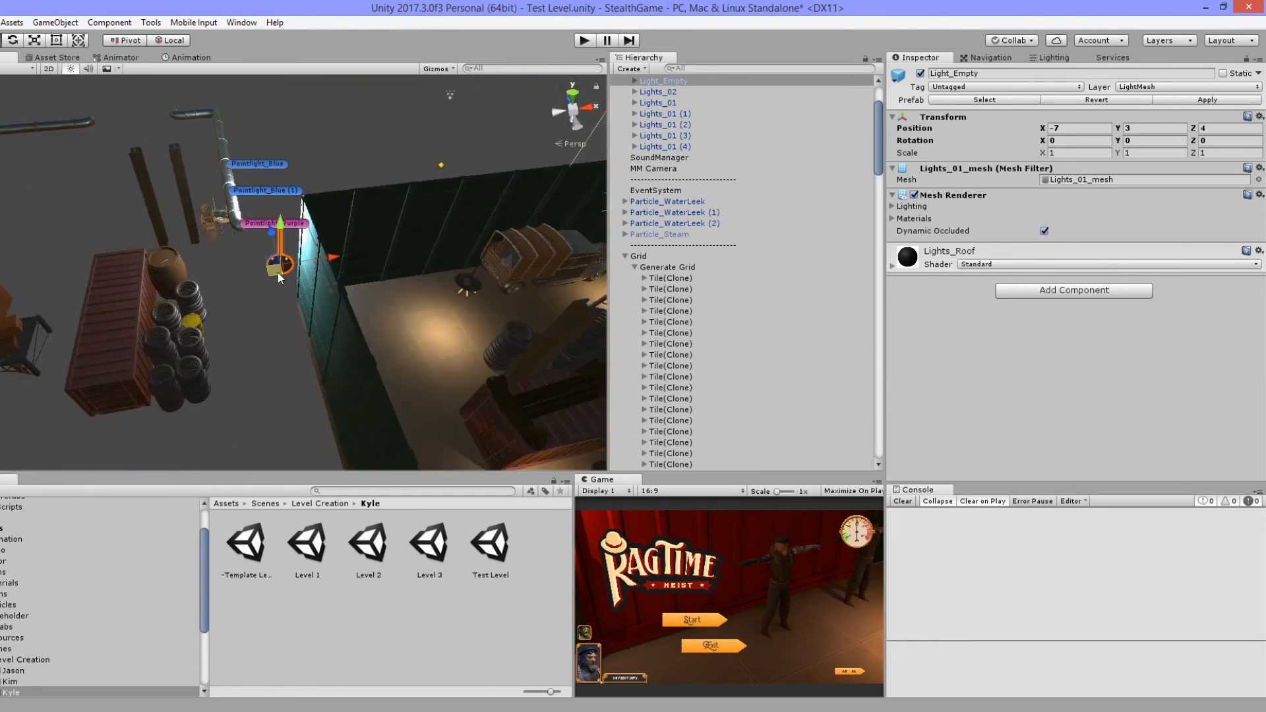
{"action": "left_click_drag", "start_coordinate": [277, 264], "coordinate": [471, 331]}
{"action": "key", "text": "f"}
{"action": "scroll", "coordinate": [536, 330], "scroll_direction": "down", "scroll_amount": 8}
Step: Delete the lit lamp Lights_01 (2) near the truck and reposition Light_Empty at about X 7.33, Y 3, Z 1.69
{"action": "left_click", "coordinate": [498, 295]}
{"action": "key", "text": "Delete"}
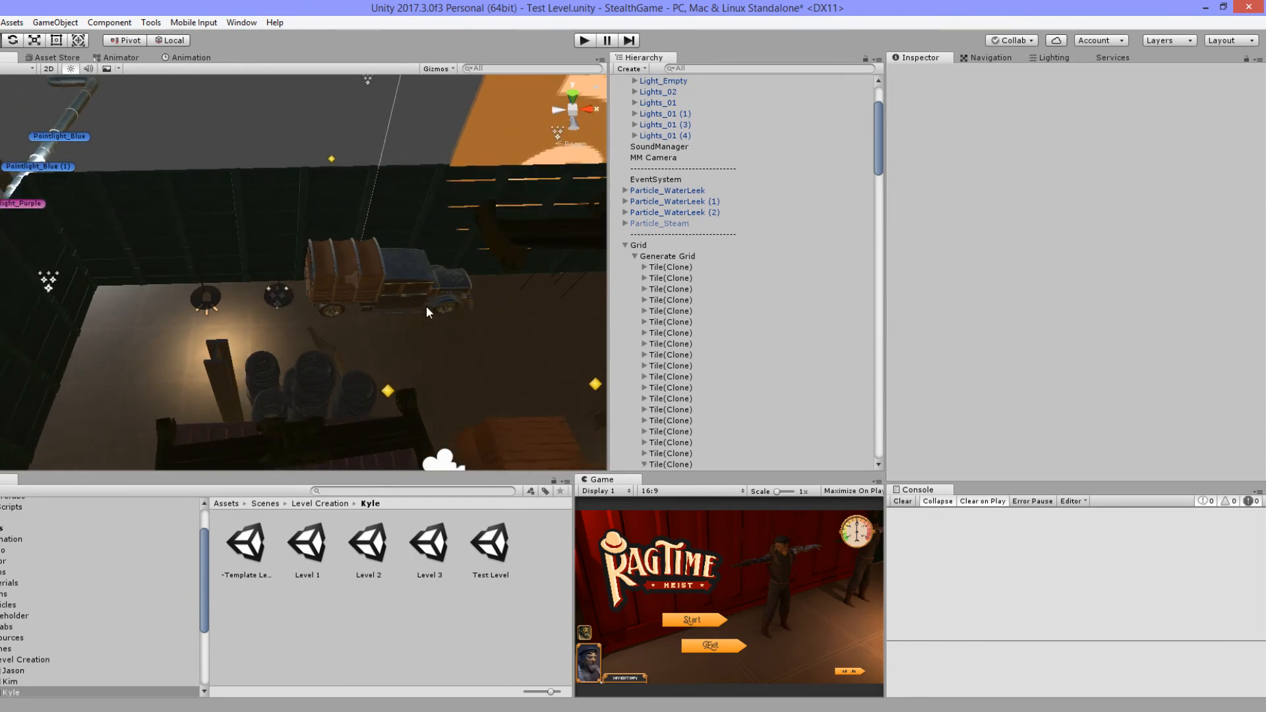
{"action": "left_click", "coordinate": [284, 294]}
{"action": "left_click_drag", "start_coordinate": [329, 295], "coordinate": [508, 307]}
{"action": "scroll", "coordinate": [267, 328], "scroll_direction": "down", "scroll_amount": 5}
{"action": "left_click_drag", "start_coordinate": [456, 349], "coordinate": [455, 445], "text": "alt"}
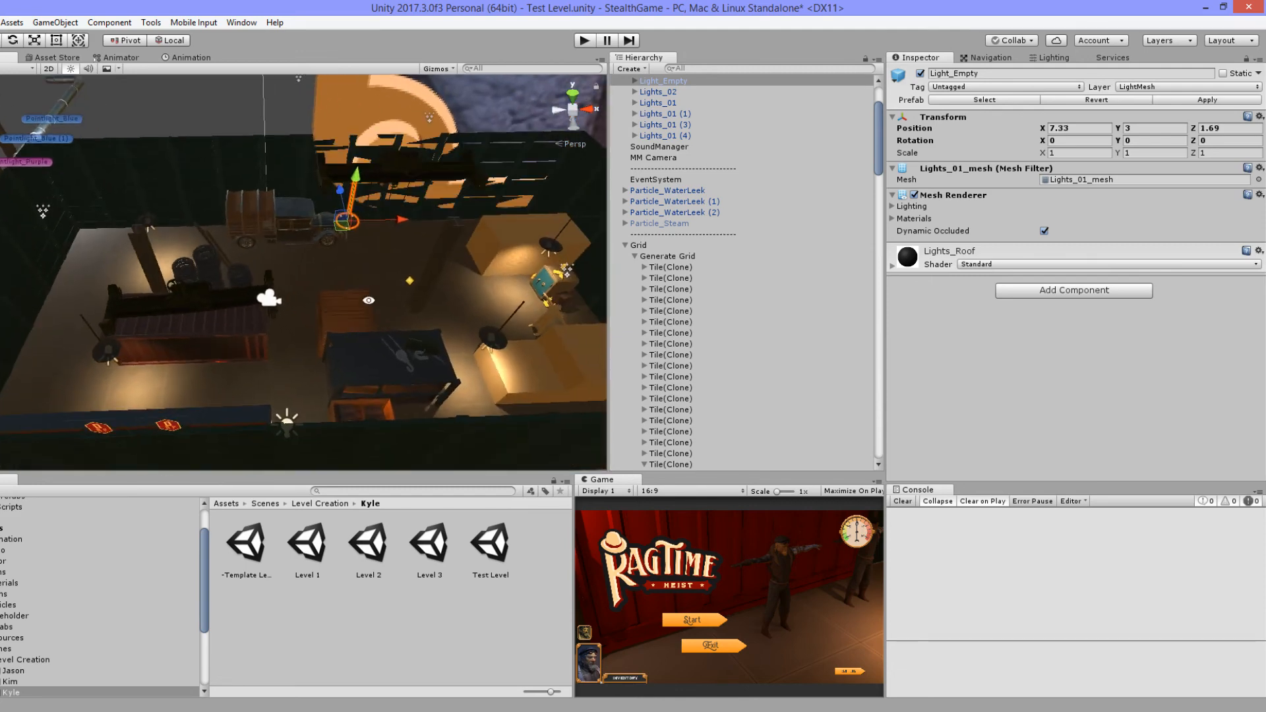
Step: Locate the pipe props outside the room and select their parent group, Collection_Pipes
{"action": "middle_click_drag", "start_coordinate": [455, 445], "coordinate": [362, 384]}
{"action": "middle_click_drag", "start_coordinate": [302, 318], "coordinate": [483, 361]}
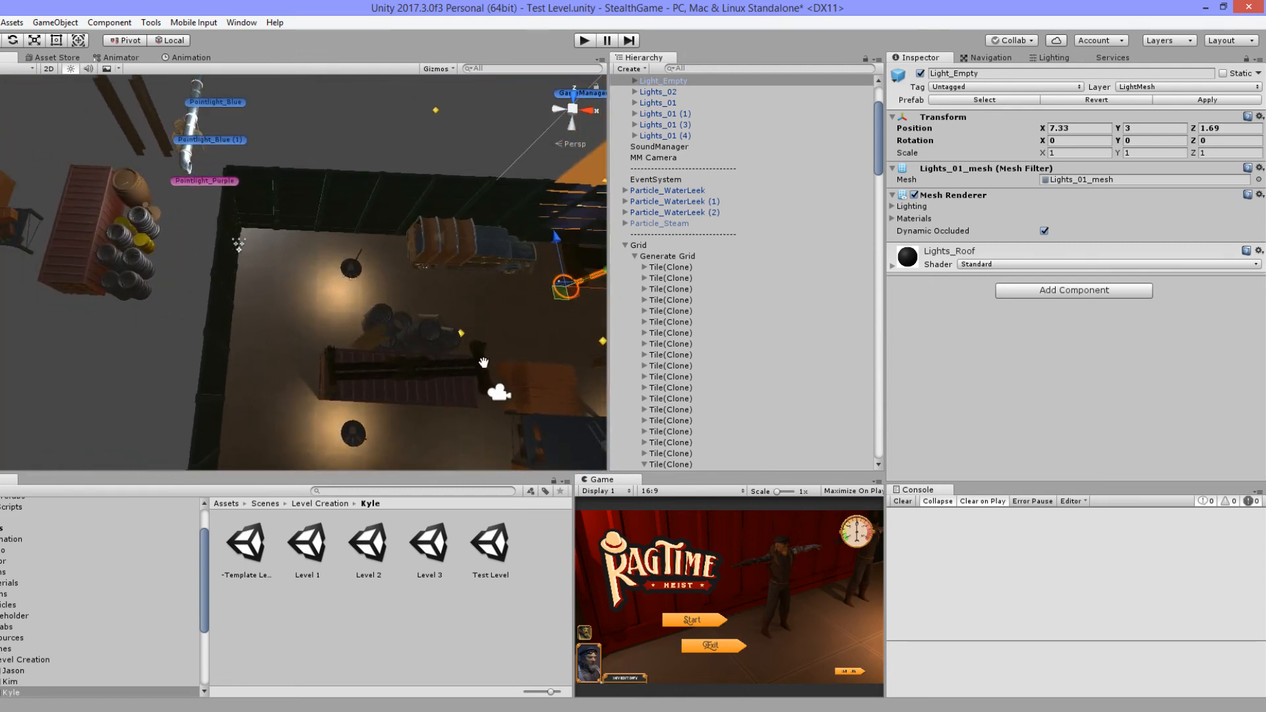
{"action": "scroll", "coordinate": [435, 334], "scroll_direction": "down", "scroll_amount": 2}
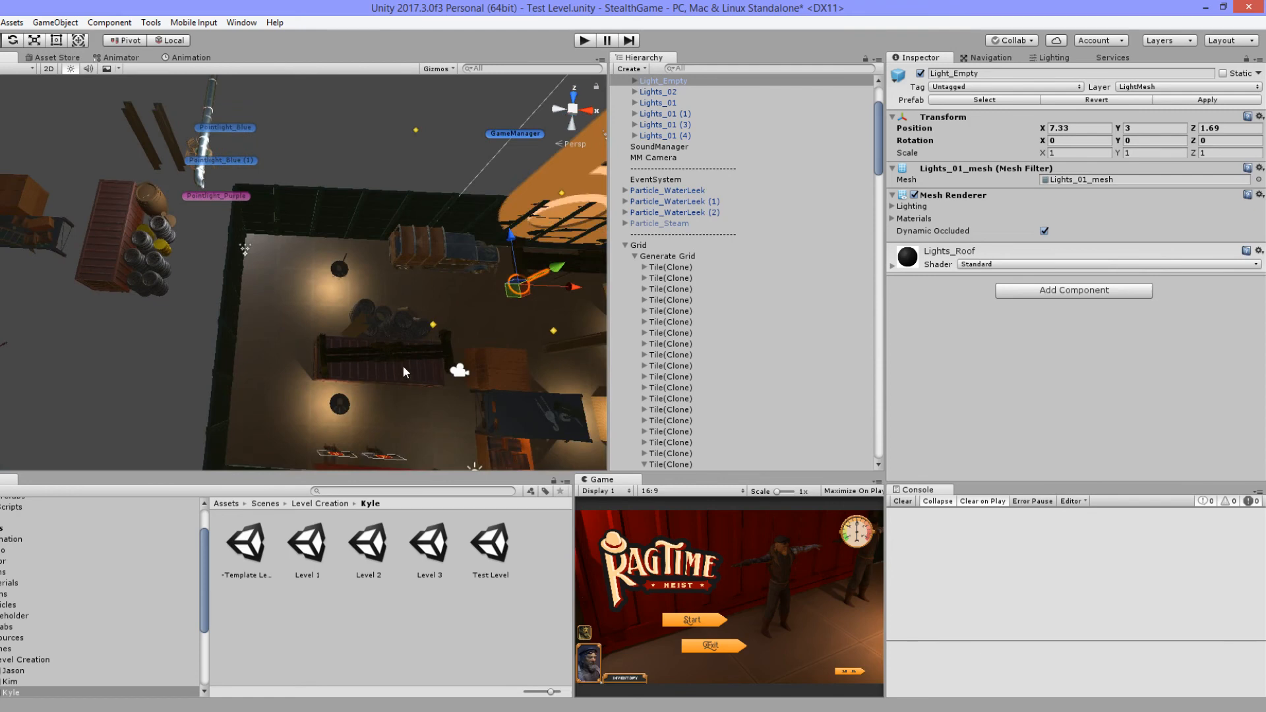
{"action": "left_click_drag", "start_coordinate": [402, 365], "coordinate": [463, 245], "text": "alt"}
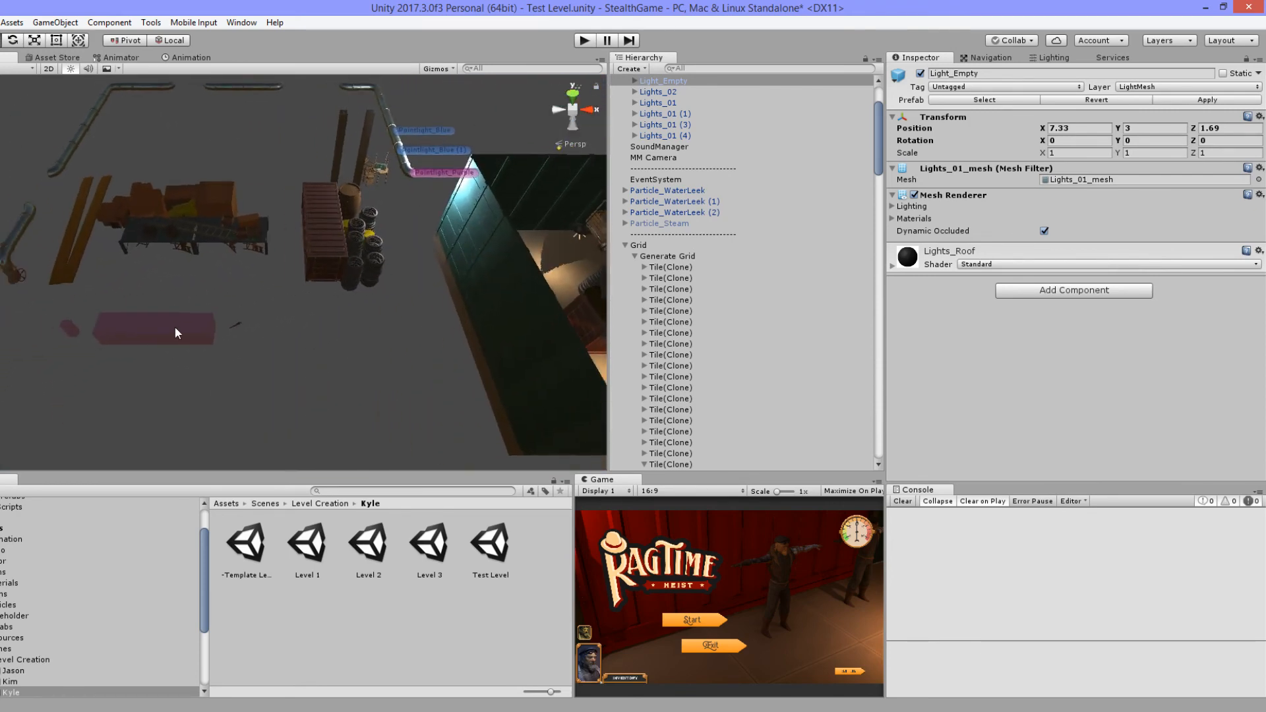
{"action": "left_click_drag", "start_coordinate": [361, 294], "coordinate": [35, 151], "text": "alt"}
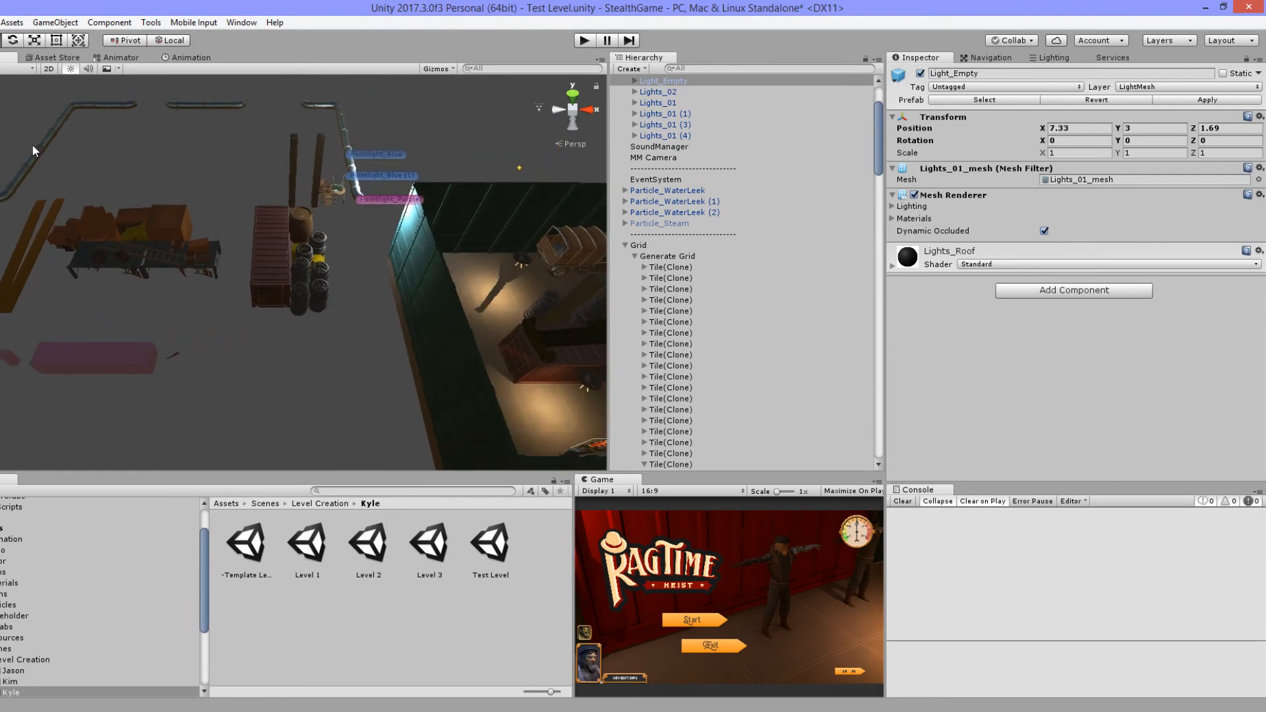
{"action": "left_click", "coordinate": [72, 114]}
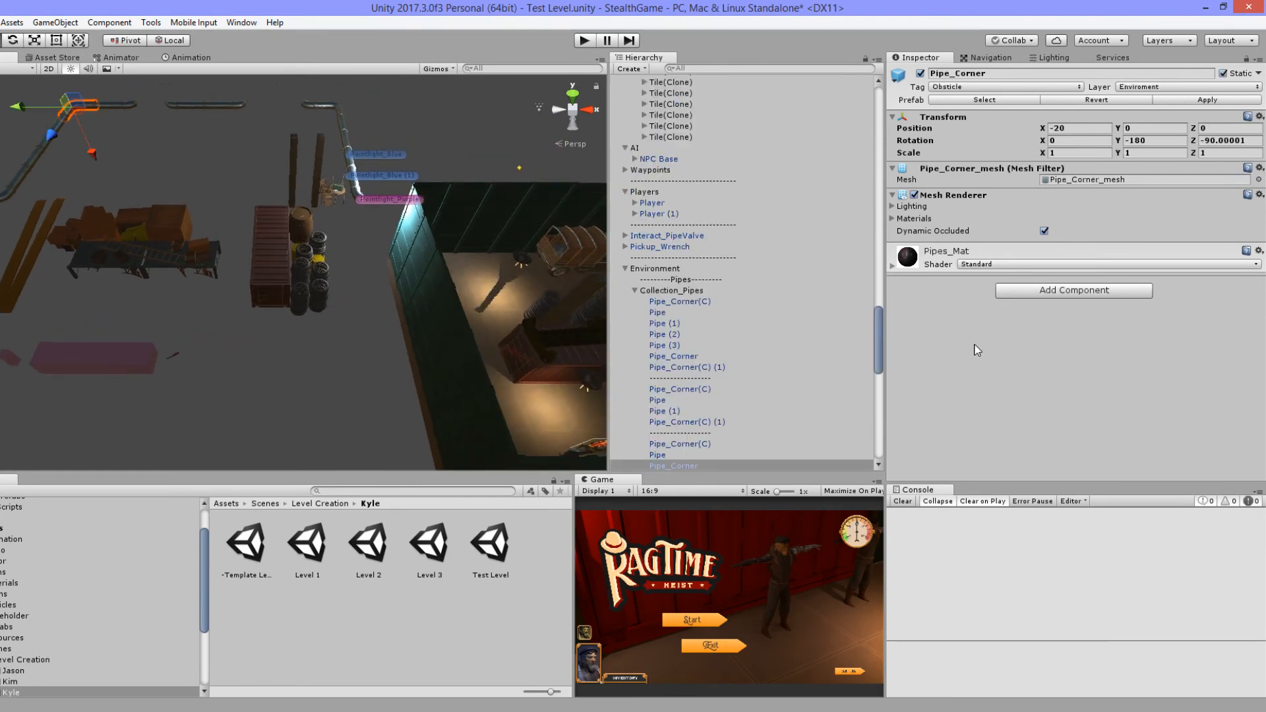
{"action": "left_click", "coordinate": [715, 290]}
{"action": "scroll", "coordinate": [713, 297], "scroll_direction": "down", "scroll_amount": 3}
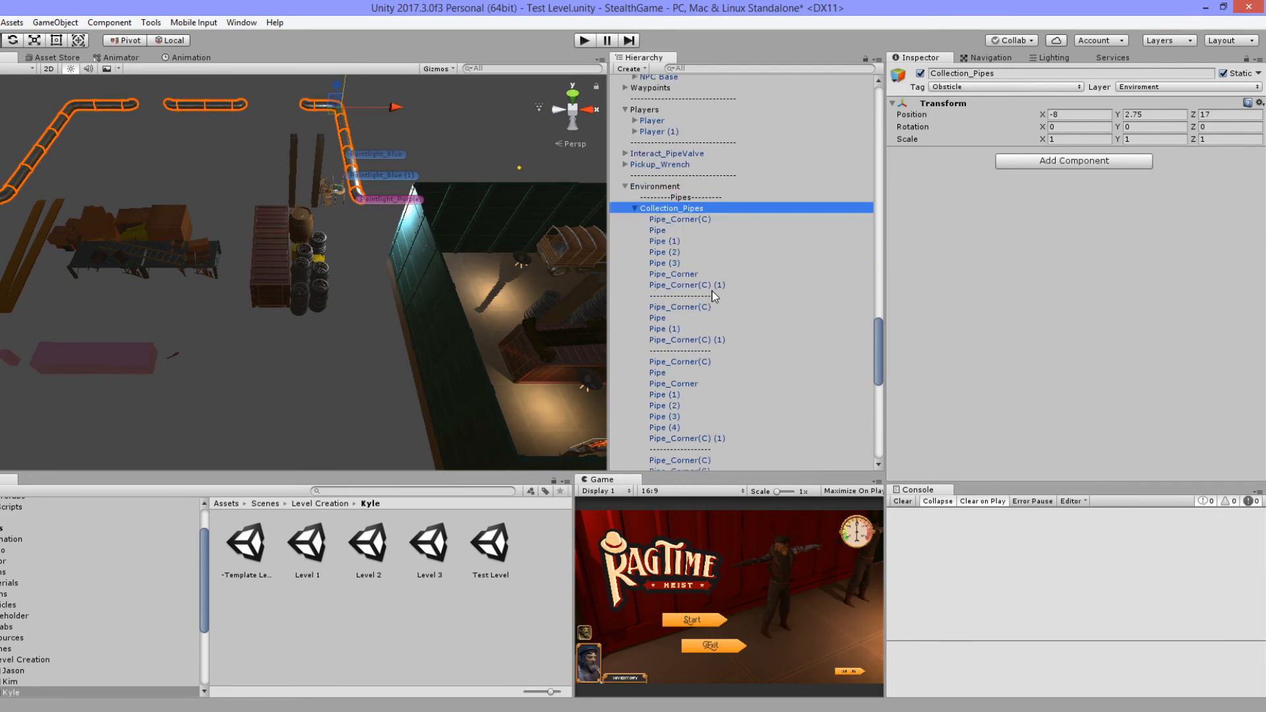
Step: Move the first pipe run in Collection_Pipes, its seven pieces together, into the room along the upper end wall behind the safe
{"action": "scroll", "coordinate": [713, 296], "scroll_direction": "down", "scroll_amount": 1}
{"action": "scroll", "coordinate": [714, 296], "scroll_direction": "up", "scroll_amount": 1}
{"action": "left_click", "coordinate": [697, 219]}
{"action": "left_click", "coordinate": [714, 284], "text": "shift"}
{"action": "scroll", "coordinate": [543, 300], "scroll_direction": "down", "scroll_amount": 2}
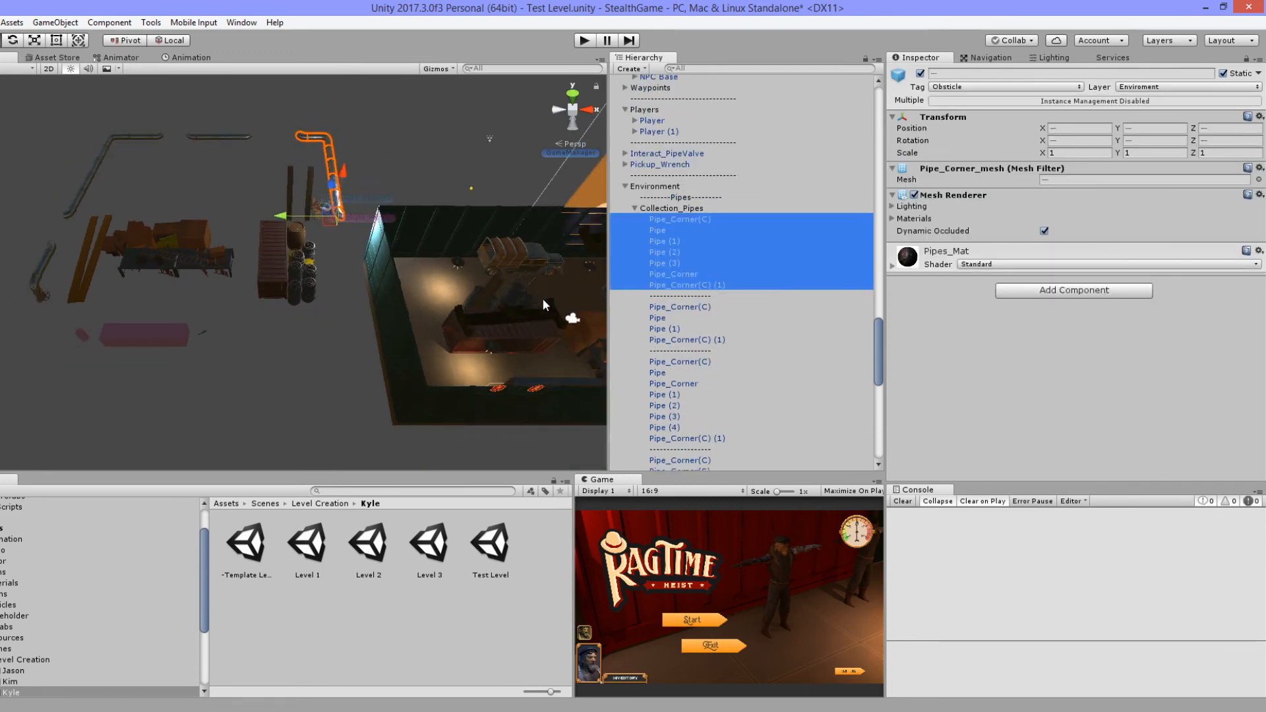
{"action": "middle_click_drag", "start_coordinate": [544, 299], "coordinate": [378, 282]}
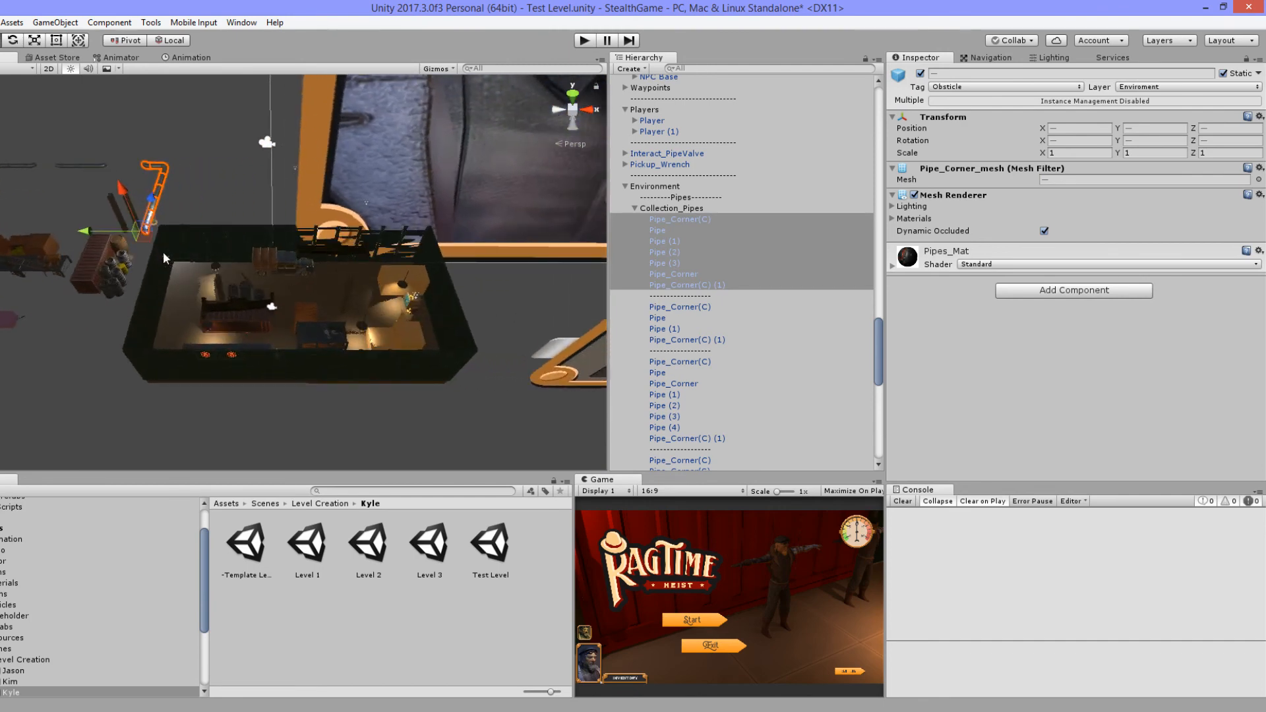
{"action": "left_click_drag", "start_coordinate": [146, 240], "coordinate": [551, 309]}
{"action": "key", "text": "f"}
{"action": "scroll", "coordinate": [329, 298], "scroll_direction": "down", "scroll_amount": 5}
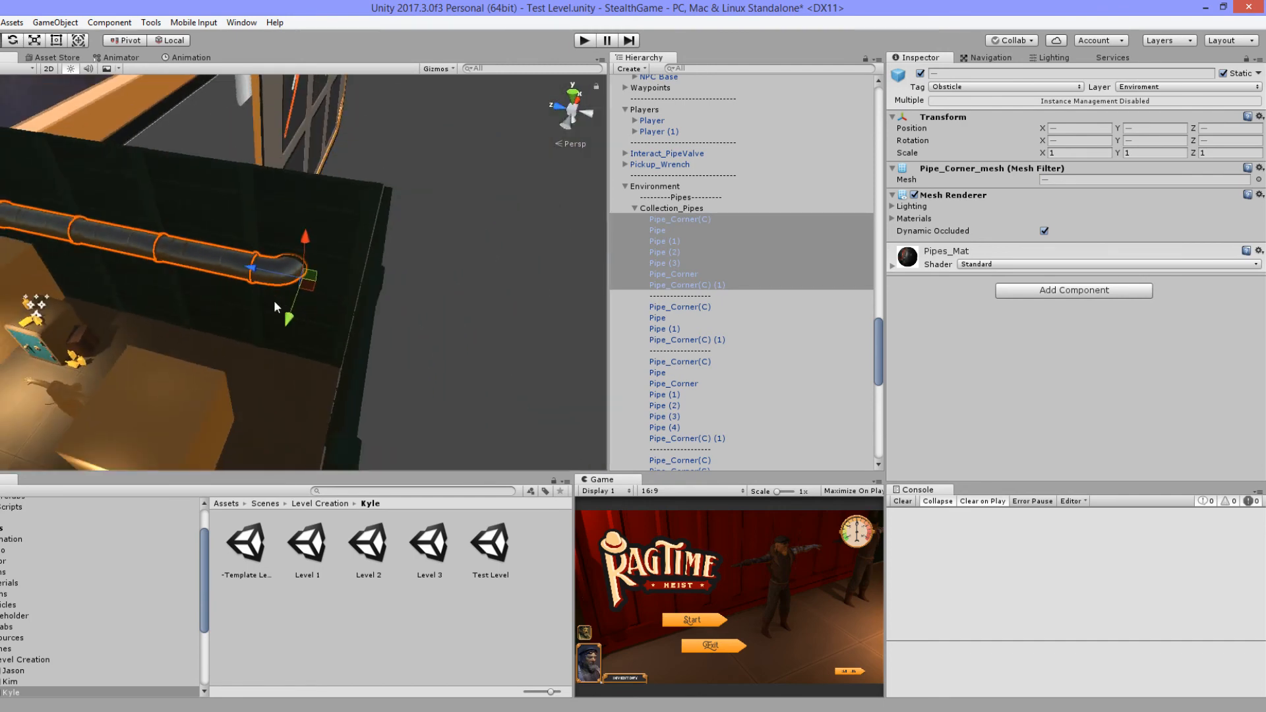
{"action": "middle_click_drag", "start_coordinate": [150, 276], "coordinate": [347, 249]}
{"action": "scroll", "coordinate": [348, 257], "scroll_direction": "down", "scroll_amount": 6}
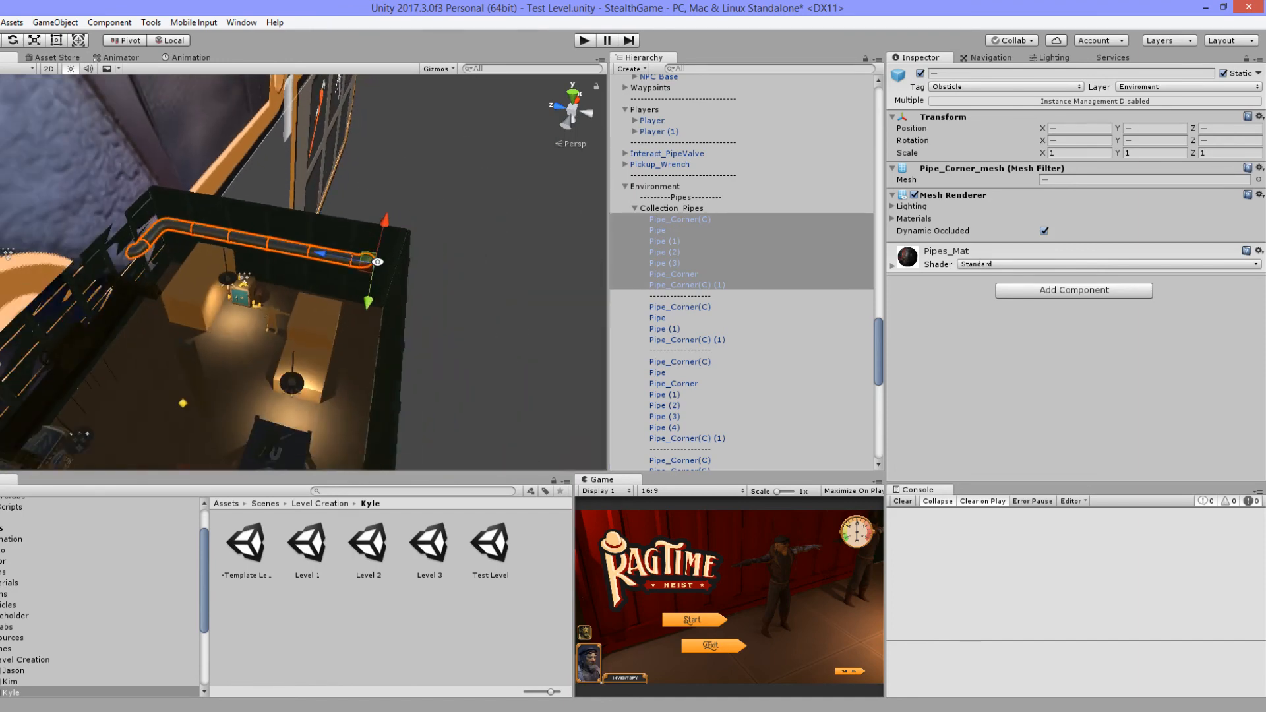
{"action": "left_click_drag", "start_coordinate": [347, 261], "coordinate": [84, 272], "text": "alt"}
{"action": "middle_click_drag", "start_coordinate": [84, 272], "coordinate": [281, 269]}
{"action": "scroll", "coordinate": [151, 288], "scroll_direction": "down", "scroll_amount": 6}
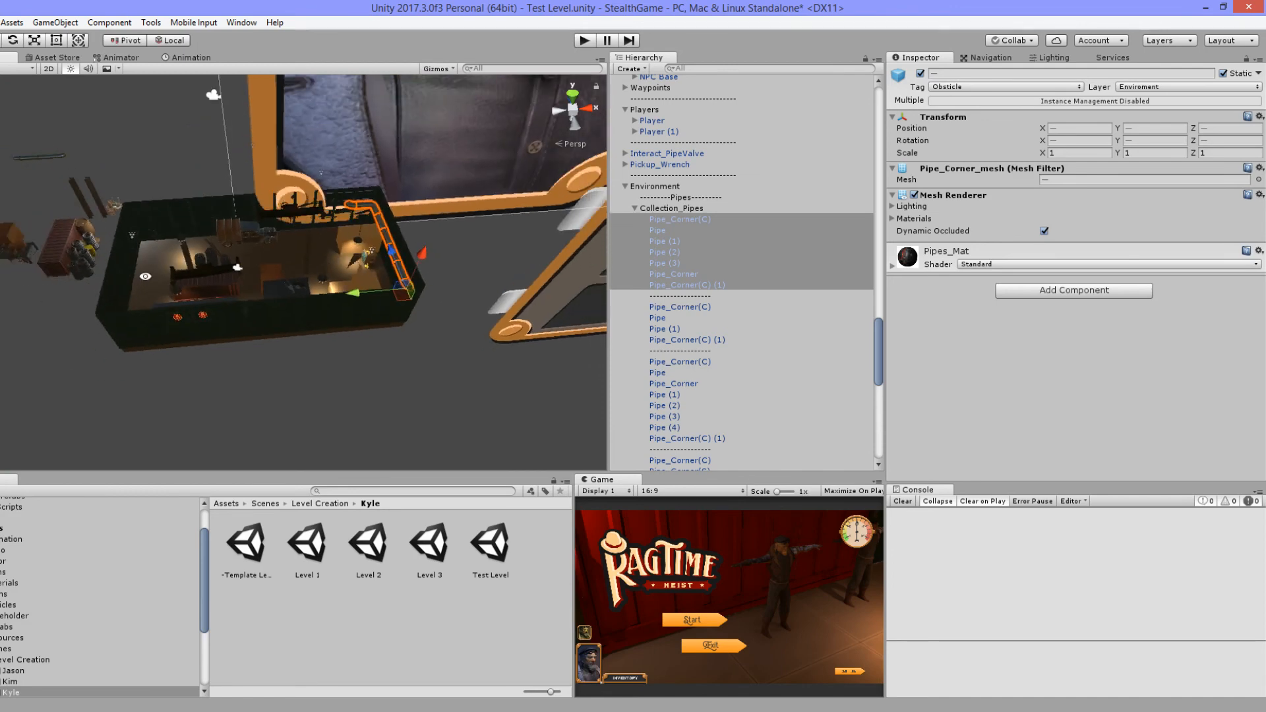
Step: Move the second pipe run, the four pieces from Pipe_Corner(C) to Pipe_Corner(C) (1), to the room's front wall beside the workbench
{"action": "middle_click_drag", "start_coordinate": [145, 279], "coordinate": [283, 262]}
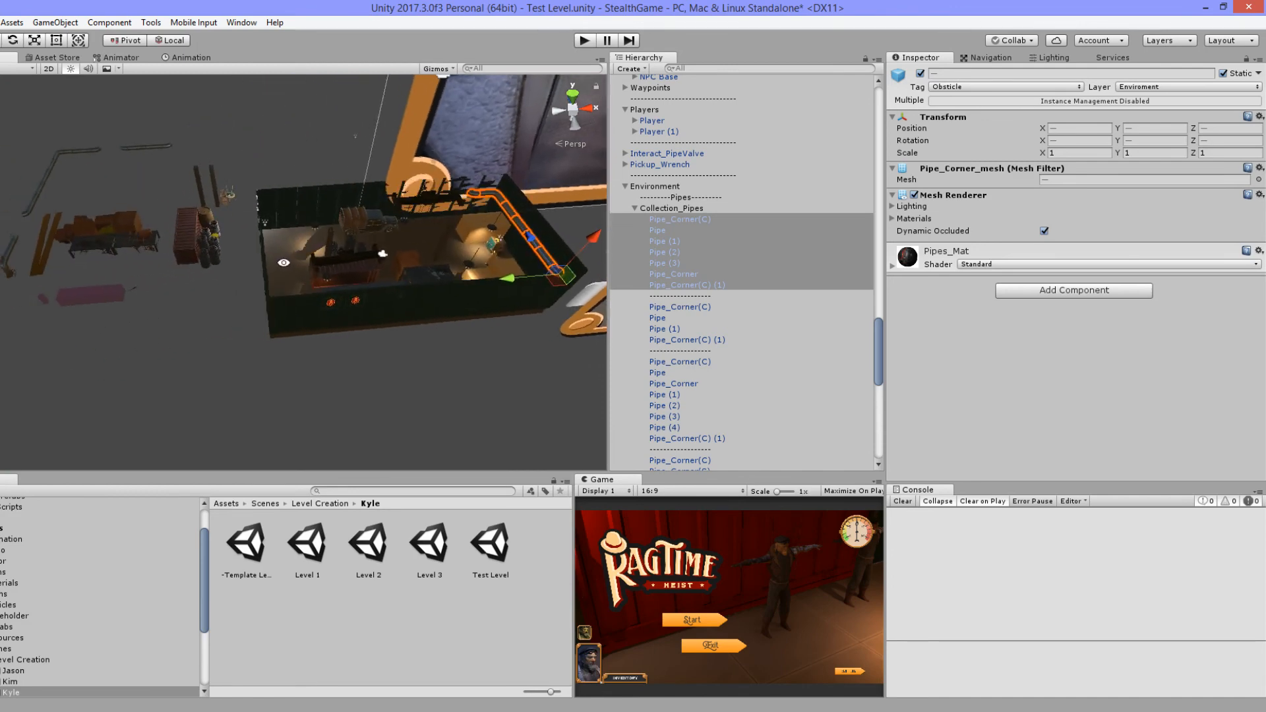
{"action": "left_click", "coordinate": [11, 250]}
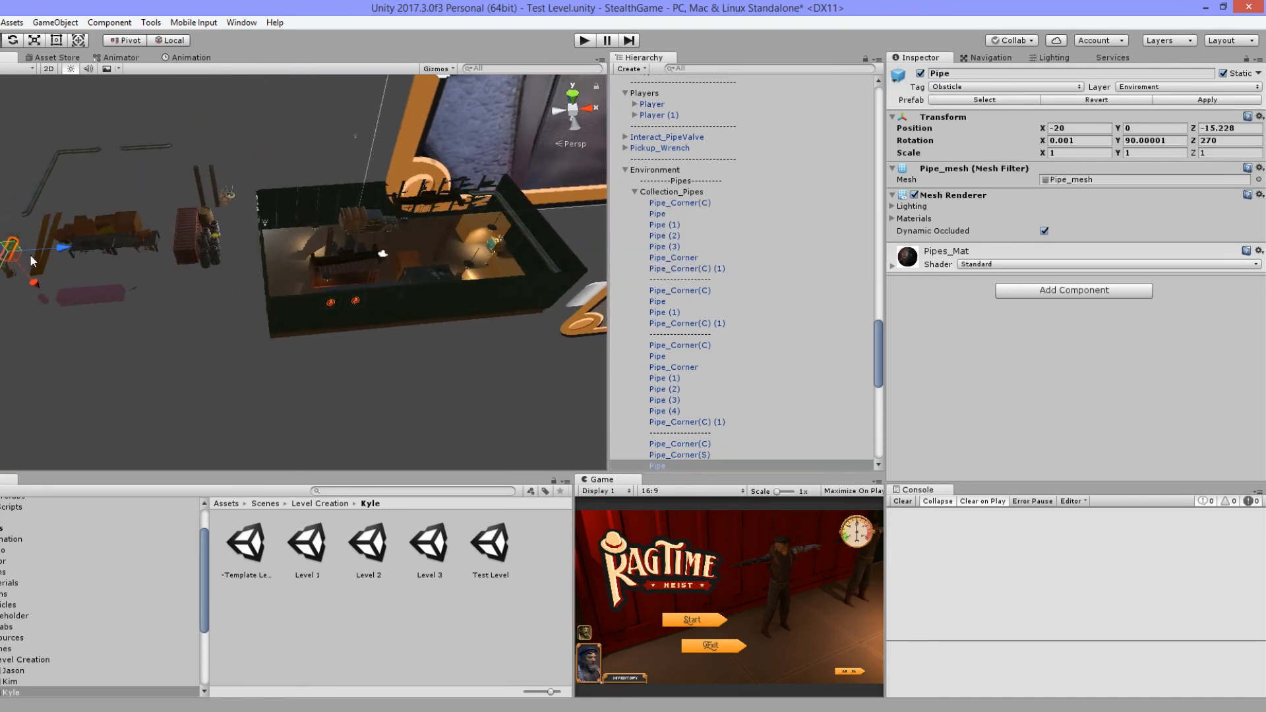
{"action": "left_click", "coordinate": [704, 443]}
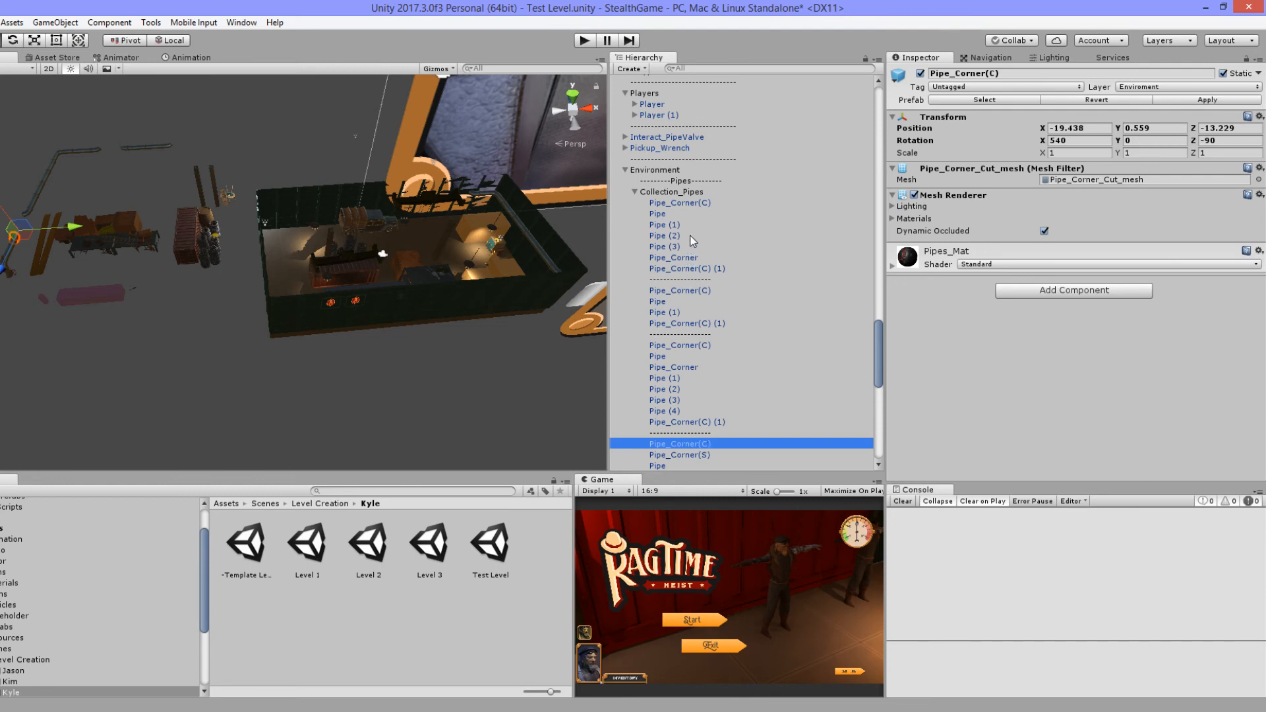
{"action": "left_click", "coordinate": [695, 293]}
{"action": "left_click", "coordinate": [702, 324], "text": "shift"}
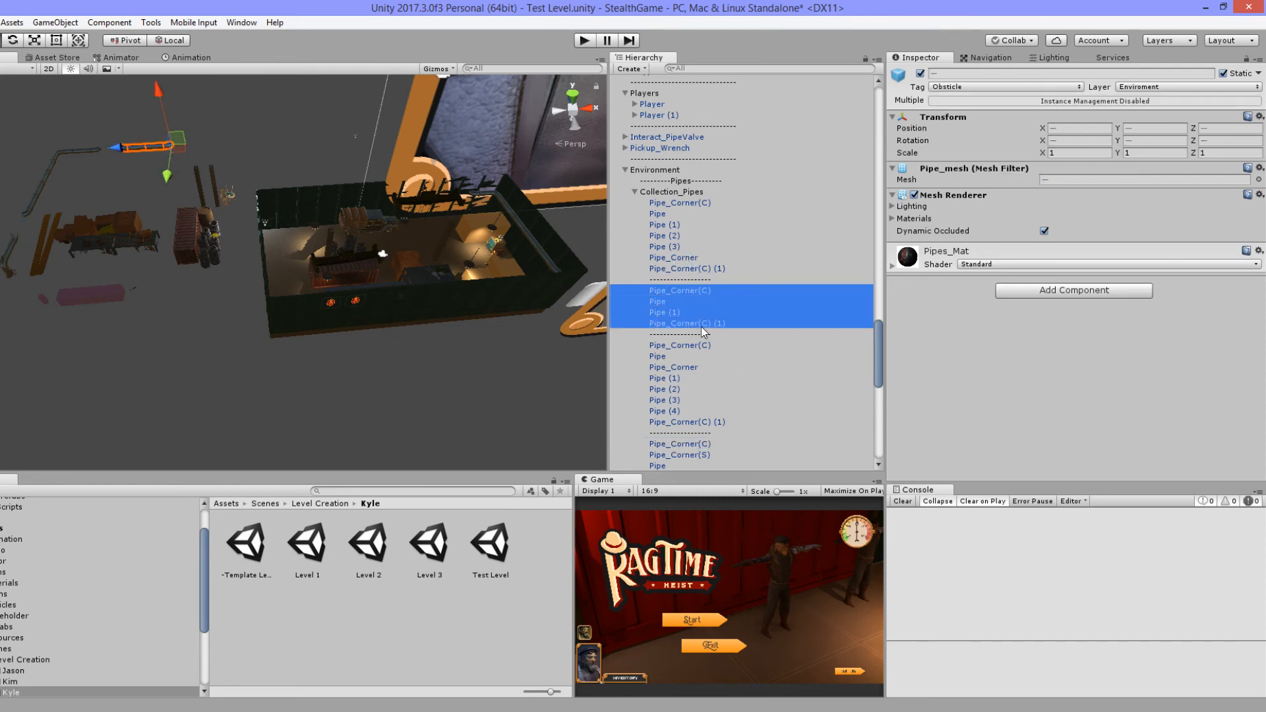
{"action": "middle_click_drag", "start_coordinate": [370, 271], "coordinate": [278, 254]}
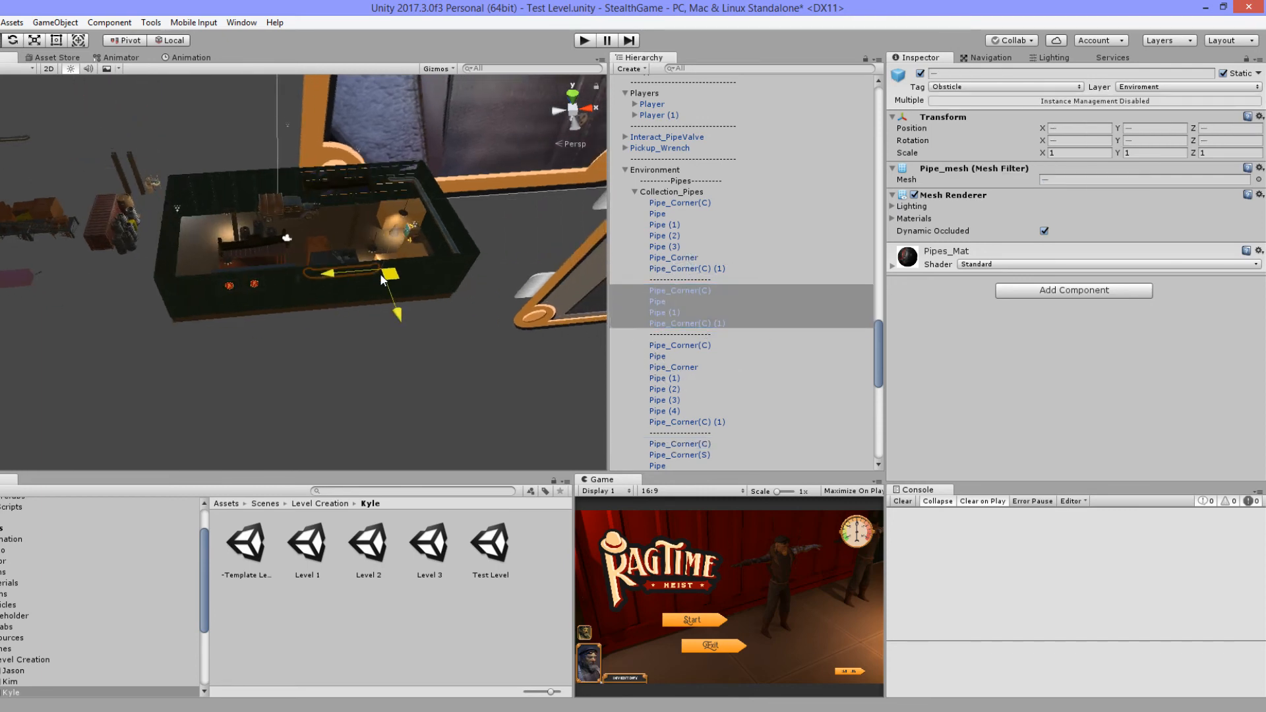
{"action": "key", "text": "f"}
Step: Try to rotate the four selected pieces of the second pipe run
{"action": "left_click_drag", "start_coordinate": [304, 311], "coordinate": [112, 331], "text": "alt"}
{"action": "key", "text": "e"}
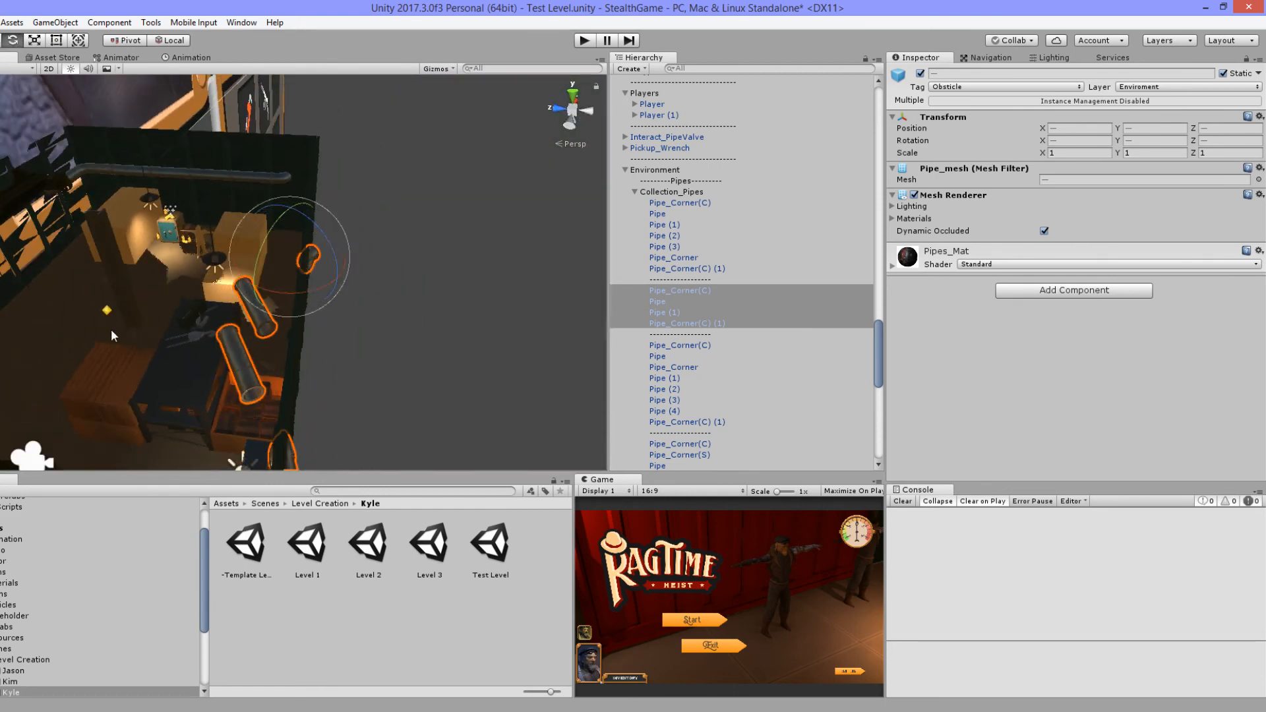
{"action": "key", "text": "ctrl+z"}
{"action": "scroll", "coordinate": [396, 279], "scroll_direction": "down", "scroll_amount": 2}
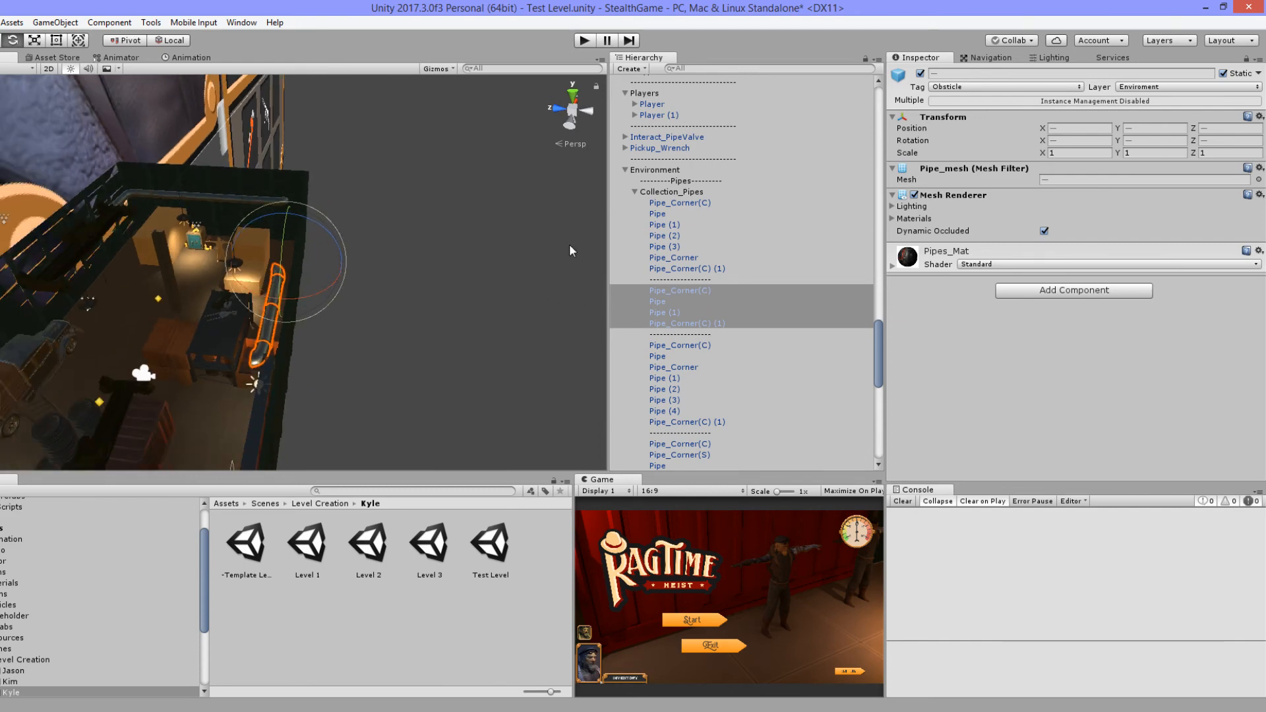
Step: Create an empty GameObject in Collection_Pipes and parent the second pipe run's four pieces to it
{"action": "left_click", "coordinate": [698, 280]}
{"action": "right_click", "coordinate": [698, 279]}
{"action": "left_click", "coordinate": [745, 393]}
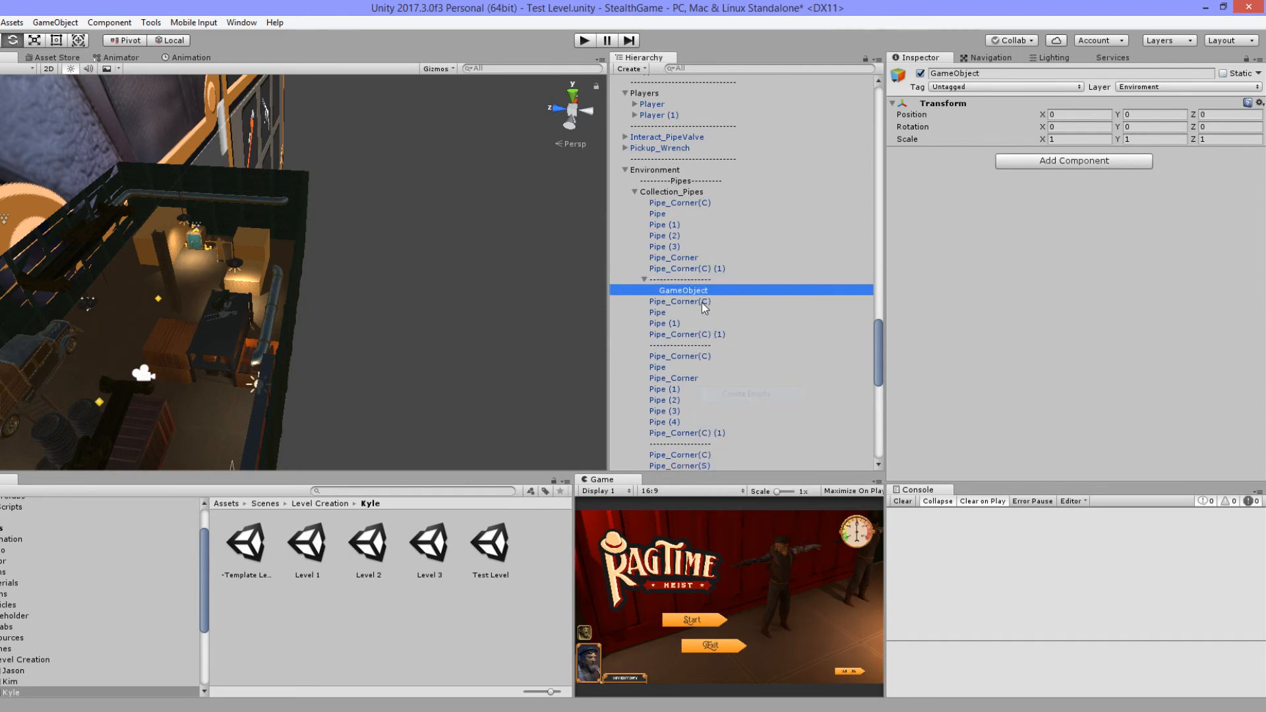
{"action": "mouse_move", "coordinate": [687, 294]}
{"action": "left_mouse_down"}
{"action": "mouse_move", "coordinate": [687, 306]}
{"action": "mouse_move", "coordinate": [681, 292]}
{"action": "left_mouse_up"}
{"action": "left_click", "coordinate": [686, 301]}
{"action": "left_click", "coordinate": [702, 335], "text": "shift"}
{"action": "left_click", "coordinate": [682, 291]}
Step: Try to rotate the pipe run's parent GameObject about its own distant pivot
{"action": "scroll", "coordinate": [395, 326], "scroll_direction": "down", "scroll_amount": 5}
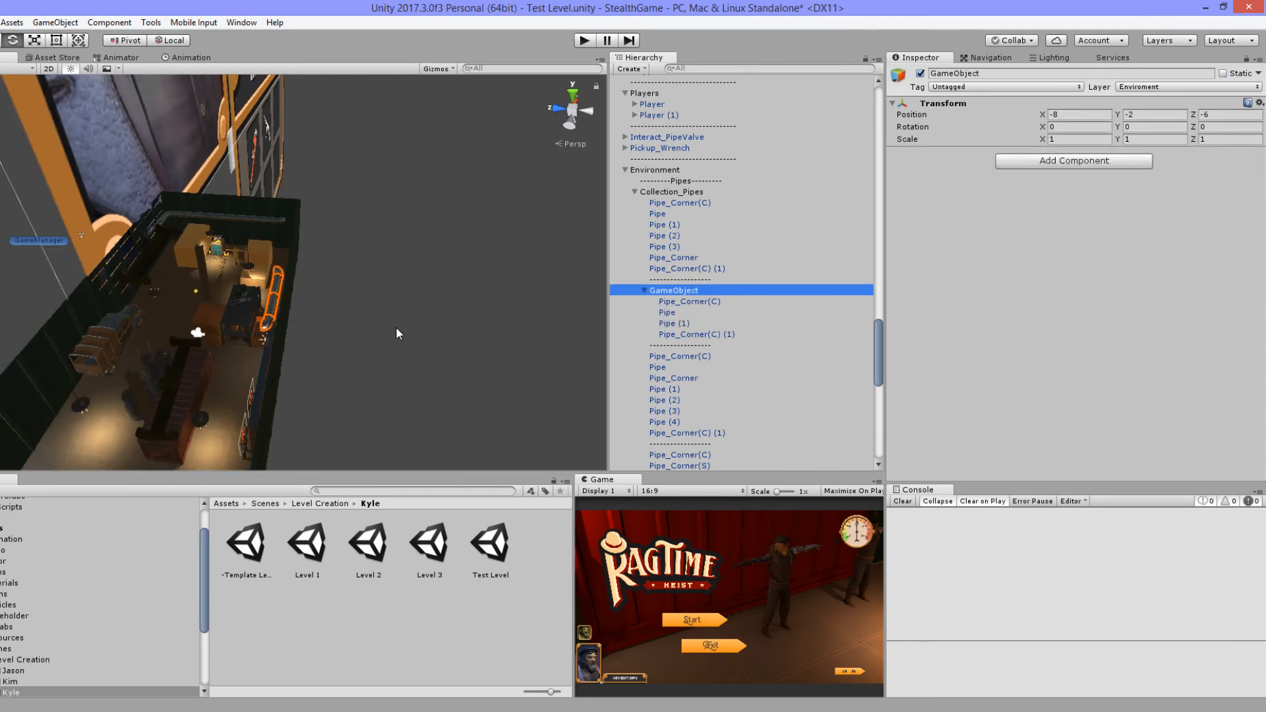
{"action": "scroll", "coordinate": [394, 338], "scroll_direction": "down", "scroll_amount": 2}
{"action": "scroll", "coordinate": [169, 431], "scroll_direction": "down", "scroll_amount": 3}
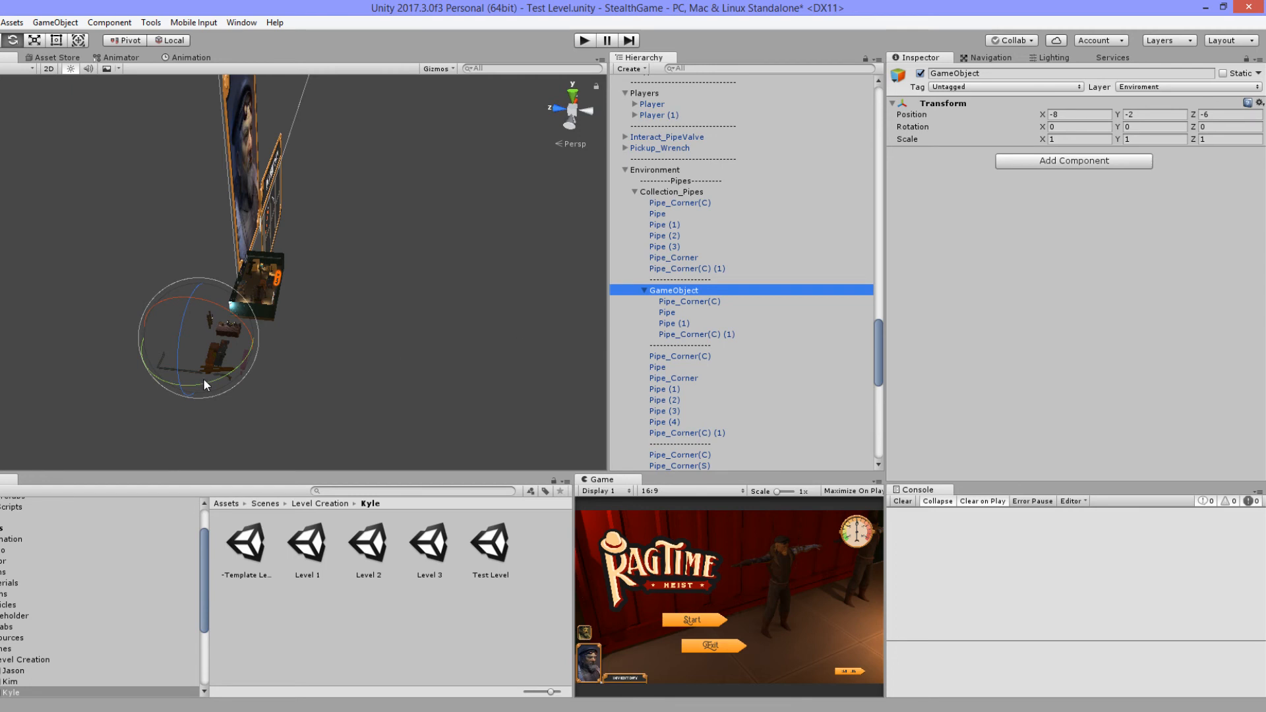
{"action": "left_click_drag", "start_coordinate": [203, 378], "coordinate": [572, 260]}
{"action": "key", "text": "ctrl+z"}
{"action": "key", "text": "ctrl+z"}
{"action": "key", "text": "f"}
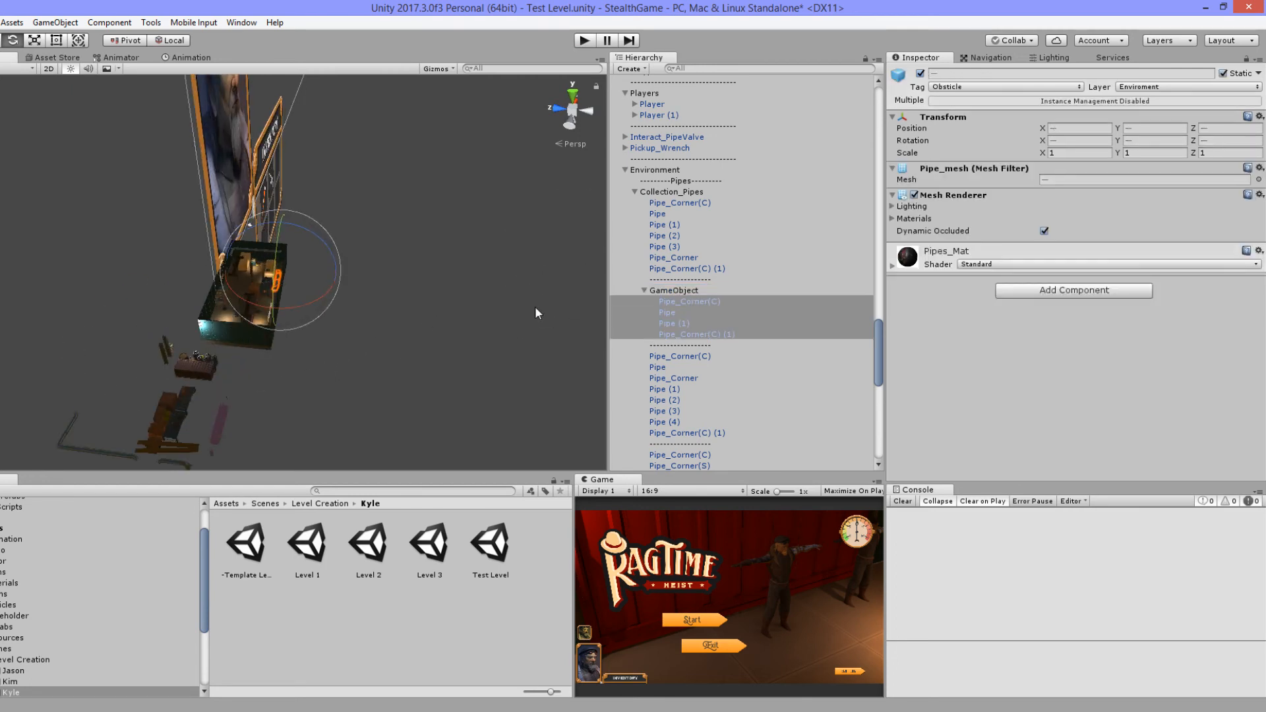
Step: Set the handle position to Center and rotate the pipe run's parent GameObject to -180 degrees around Y
{"action": "key", "text": "x"}
{"action": "scroll", "coordinate": [466, 329], "scroll_direction": "up", "scroll_amount": 3}
{"action": "key", "text": "x"}
{"action": "key", "text": "z"}
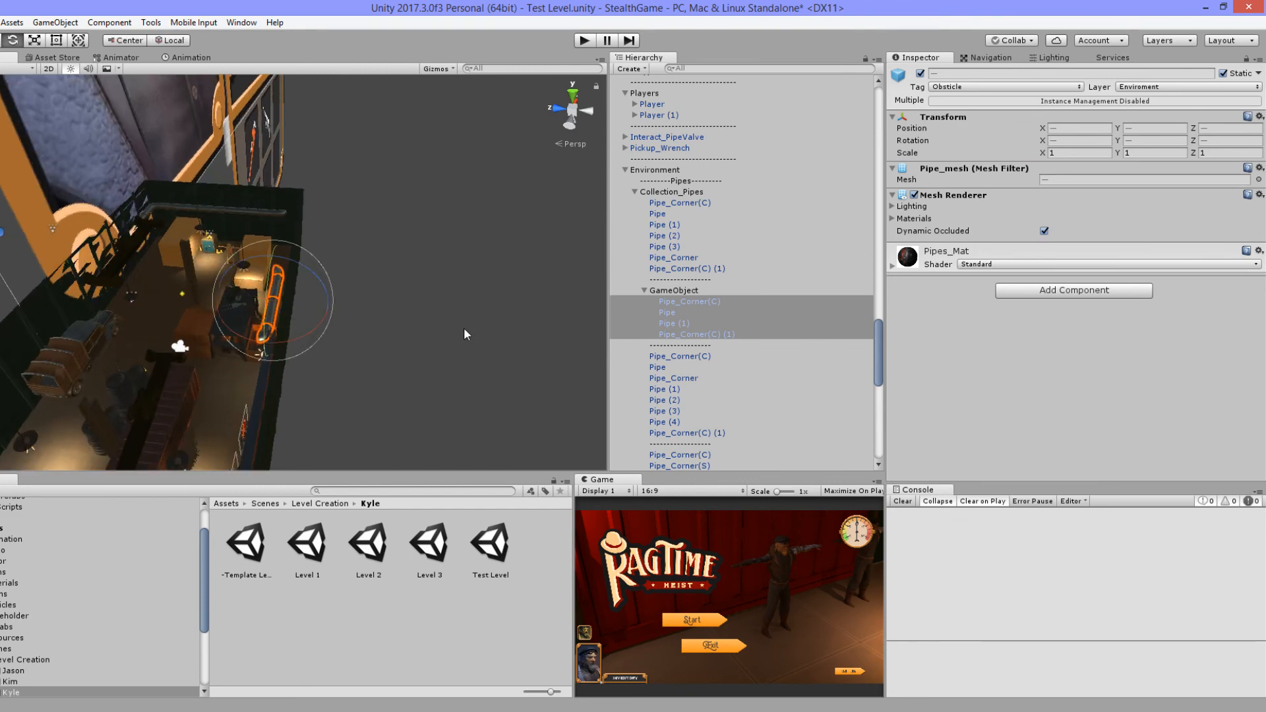
{"action": "left_click", "coordinate": [670, 290]}
{"action": "left_click_drag", "start_coordinate": [300, 334], "coordinate": [642, 264], "text": "ctrl"}
{"action": "scroll", "coordinate": [449, 289], "scroll_direction": "up", "scroll_amount": 2}
{"action": "key", "text": "f"}
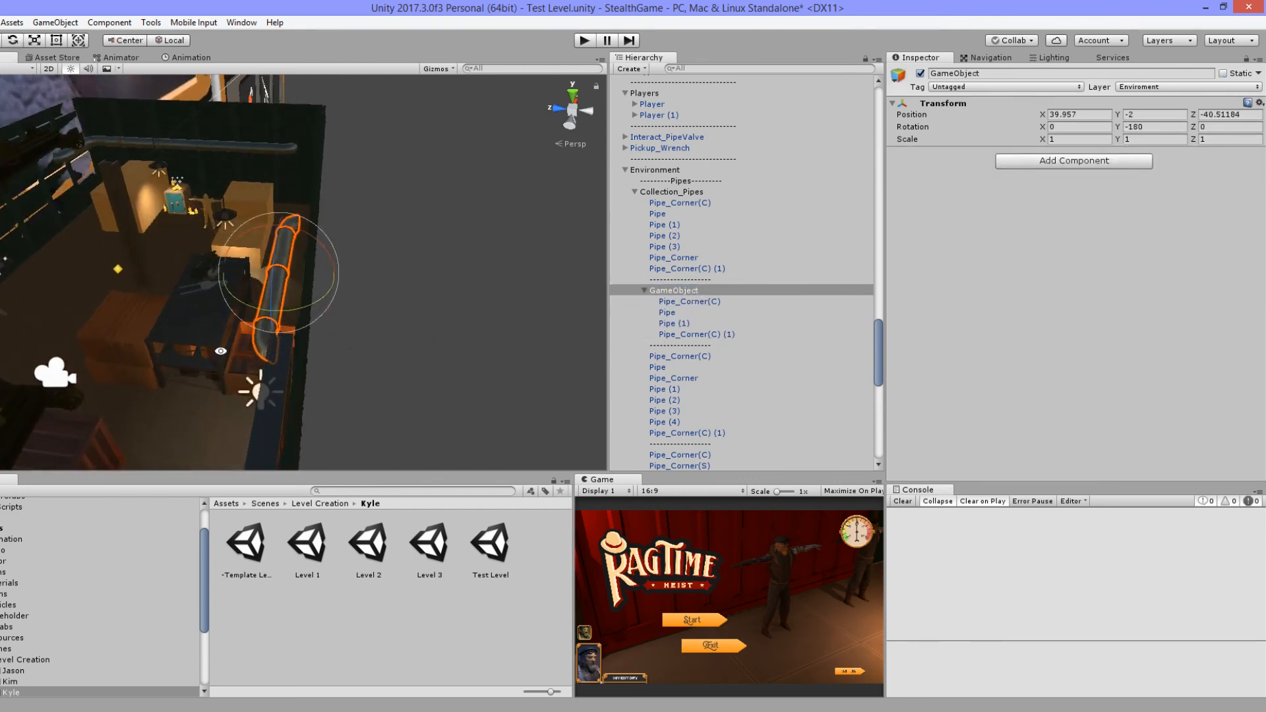
Step: Move the rotated pipe run against the front wall, placing its parent GameObject at X 42.91, Y -2, Z -41.03
{"action": "left_click_drag", "start_coordinate": [209, 338], "coordinate": [296, 337], "text": "alt"}
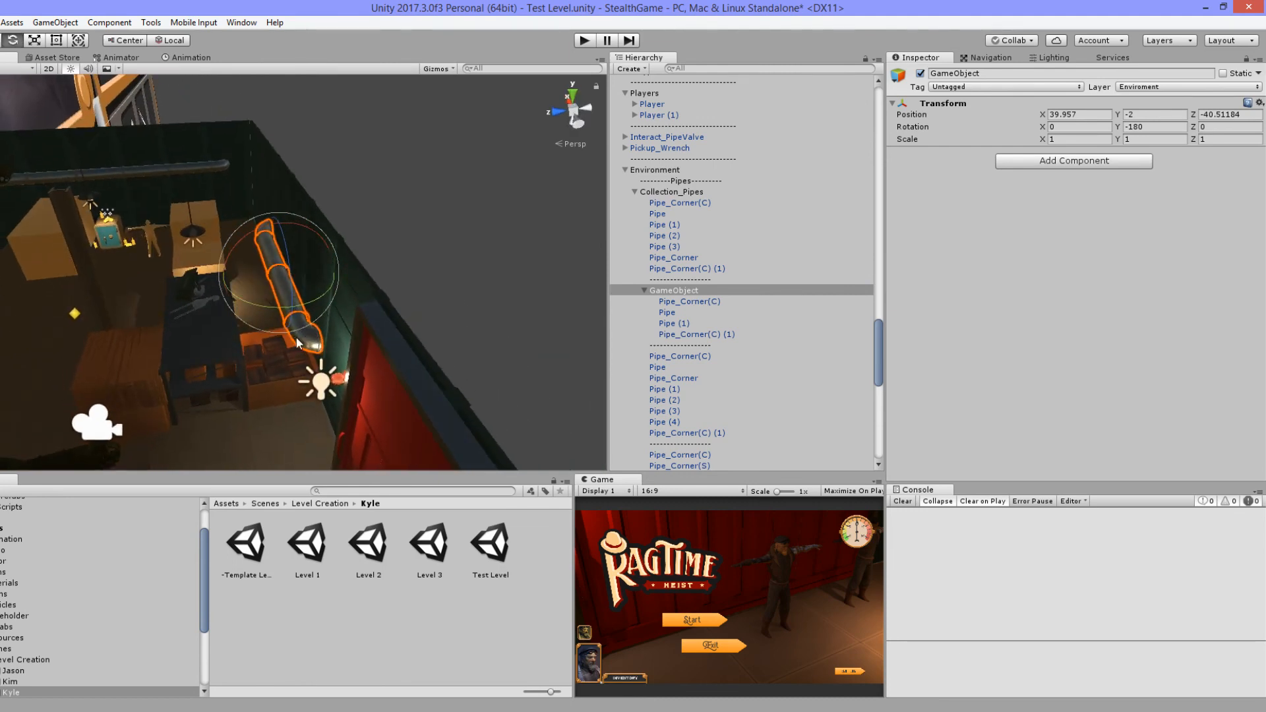
{"action": "scroll", "coordinate": [290, 326], "scroll_direction": "up", "scroll_amount": 3}
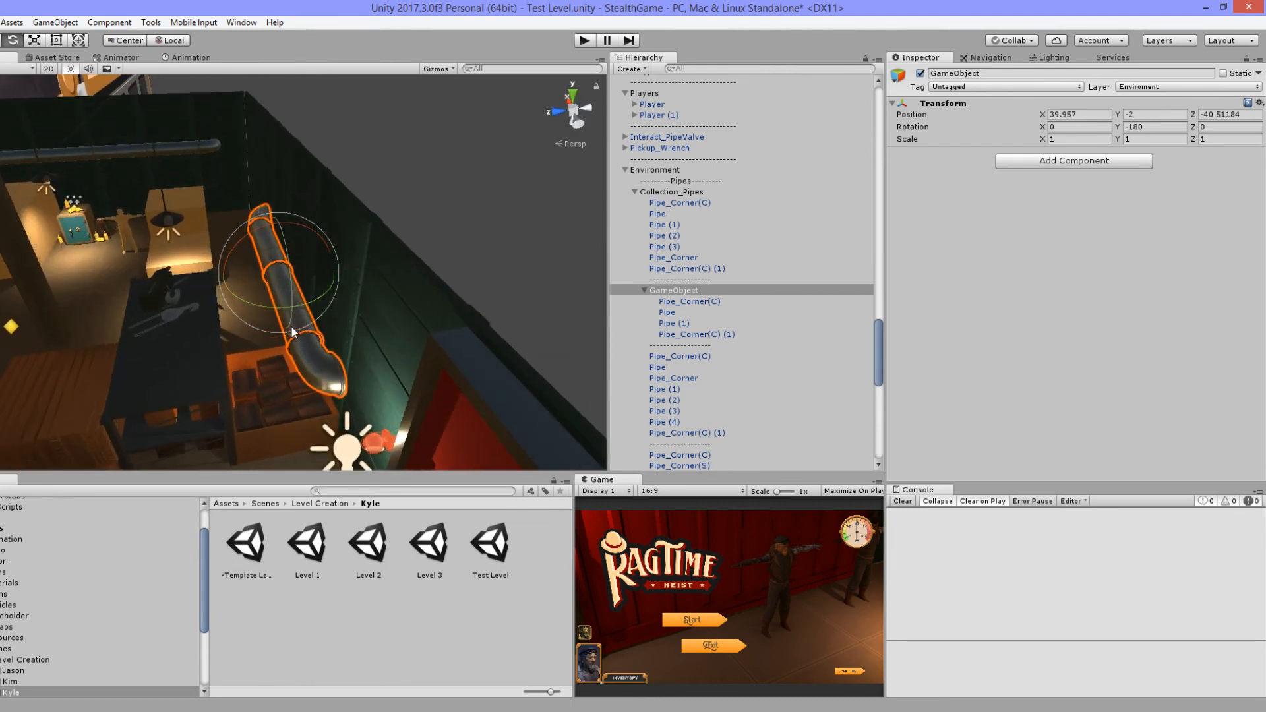
{"action": "mouse_move", "coordinate": [291, 326]}
{"action": "left_mouse_down", "text": "alt"}
{"action": "mouse_move", "coordinate": [315, 290]}
{"action": "mouse_move", "coordinate": [283, 199]}
{"action": "mouse_move", "coordinate": [444, 266]}
{"action": "mouse_move", "coordinate": [508, 271]}
{"action": "mouse_move", "coordinate": [250, 318]}
{"action": "mouse_move", "coordinate": [148, 350]}
{"action": "mouse_move", "coordinate": [297, 307]}
{"action": "left_mouse_up", "text": "alt"}
{"action": "key", "text": "w"}
{"action": "scroll", "coordinate": [249, 317], "scroll_direction": "down", "scroll_amount": 3}
Step: Unparent the four pipe pieces back into Collection_Pipes and delete the emptied GameObject
{"action": "left_click", "coordinate": [681, 302]}
{"action": "left_click", "coordinate": [690, 334], "text": "shift"}
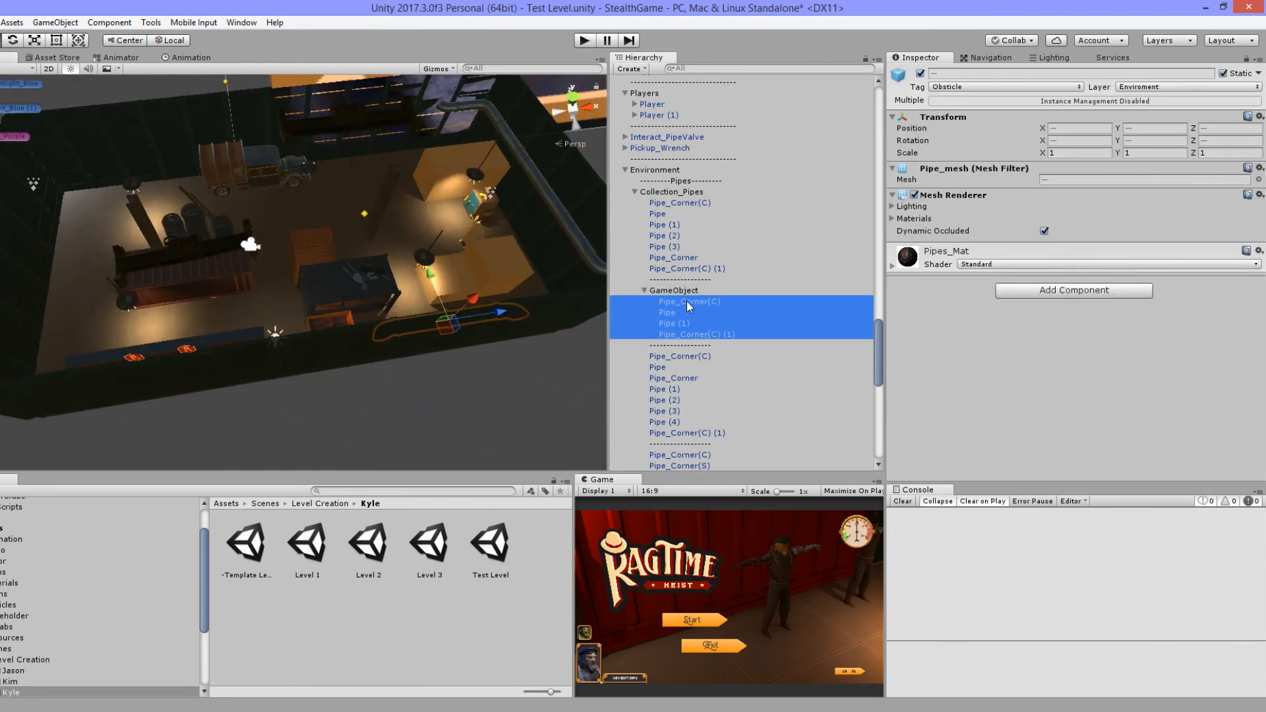
{"action": "left_click_drag", "start_coordinate": [687, 301], "coordinate": [682, 290]}
{"action": "left_click", "coordinate": [682, 335]}
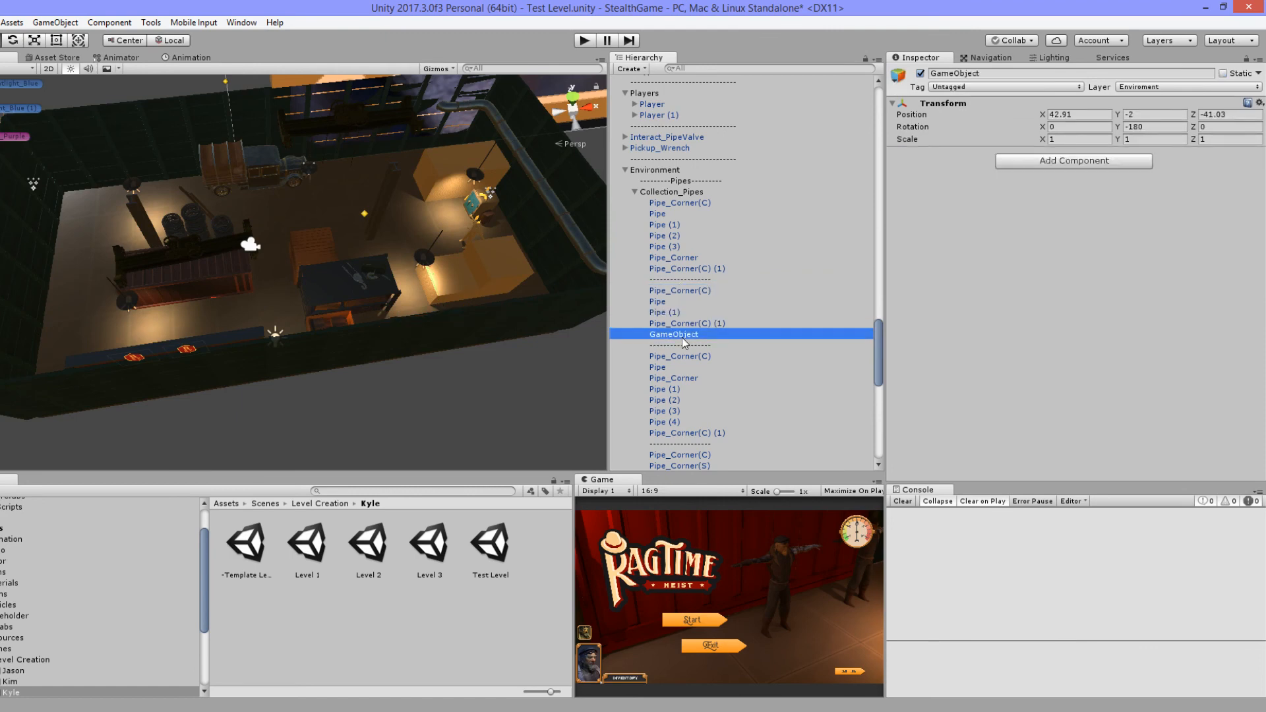
{"action": "key", "text": "Delete"}
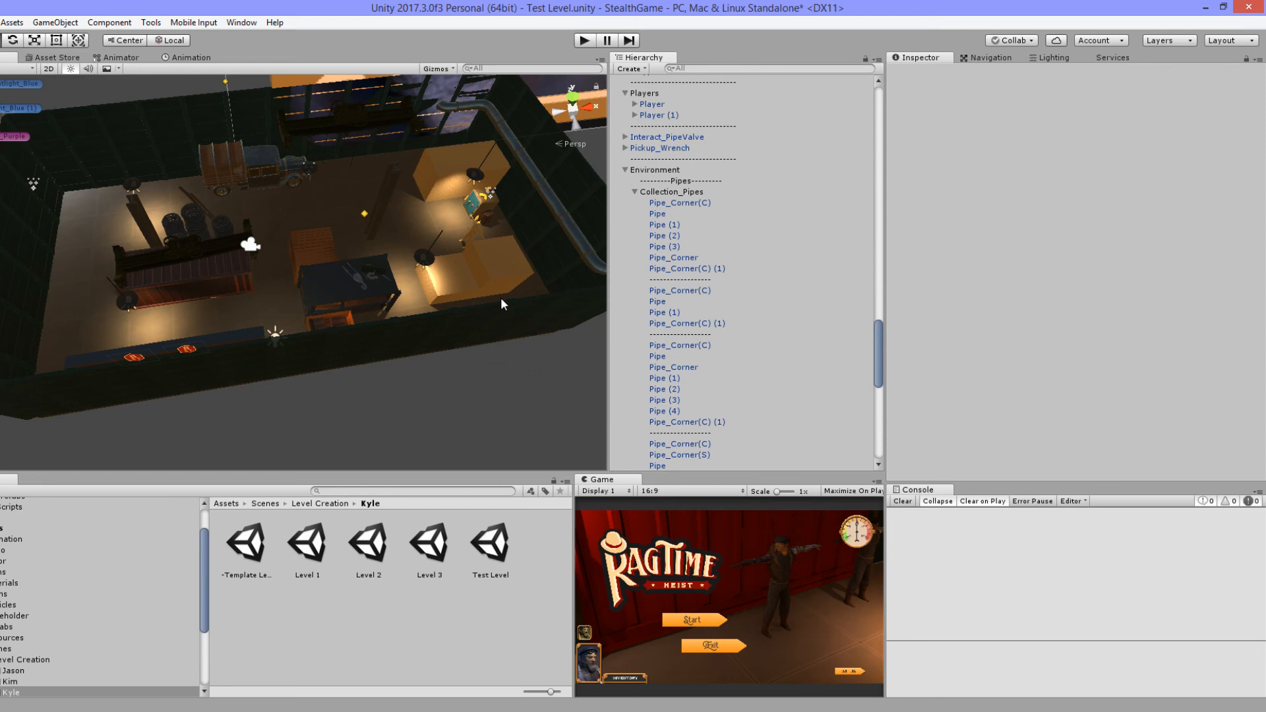
Step: Check both pipe runs from above and save the Test Level scene
{"action": "scroll", "coordinate": [402, 306], "scroll_direction": "down", "scroll_amount": 2}
{"action": "left_click_drag", "start_coordinate": [402, 305], "coordinate": [287, 362], "text": "alt"}
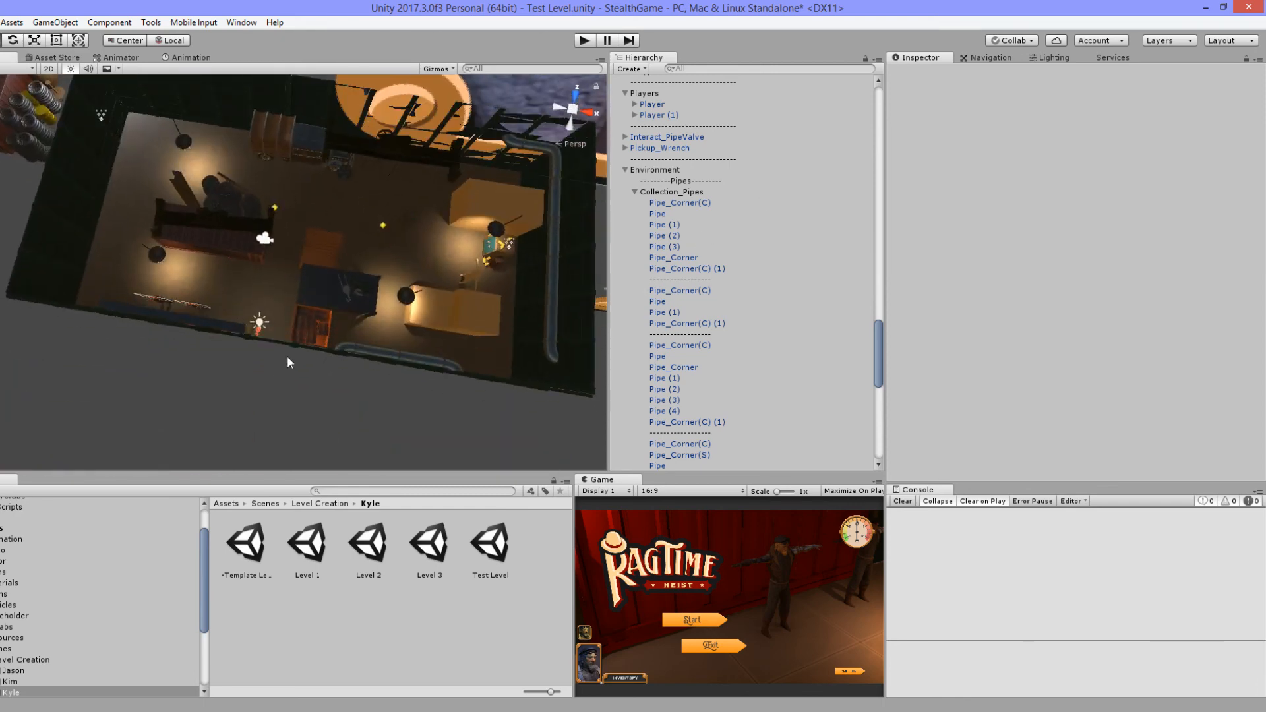
{"action": "middle_click_drag", "start_coordinate": [273, 323], "coordinate": [379, 313]}
{"action": "scroll", "coordinate": [436, 327], "scroll_direction": "down", "scroll_amount": 6}
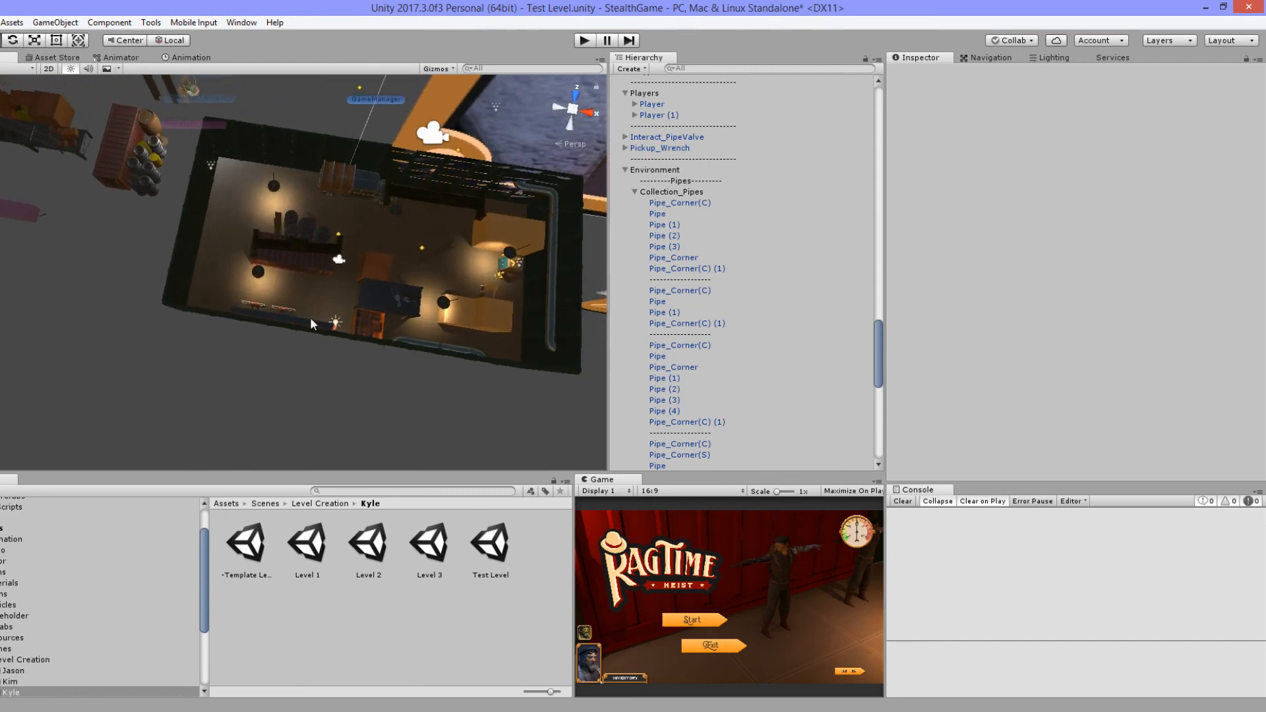
{"action": "key", "text": "ctrl+s"}
Step: Examine the dressed room and the placement of its props from several angles
{"action": "middle_click_drag", "start_coordinate": [498, 316], "coordinate": [280, 276]}
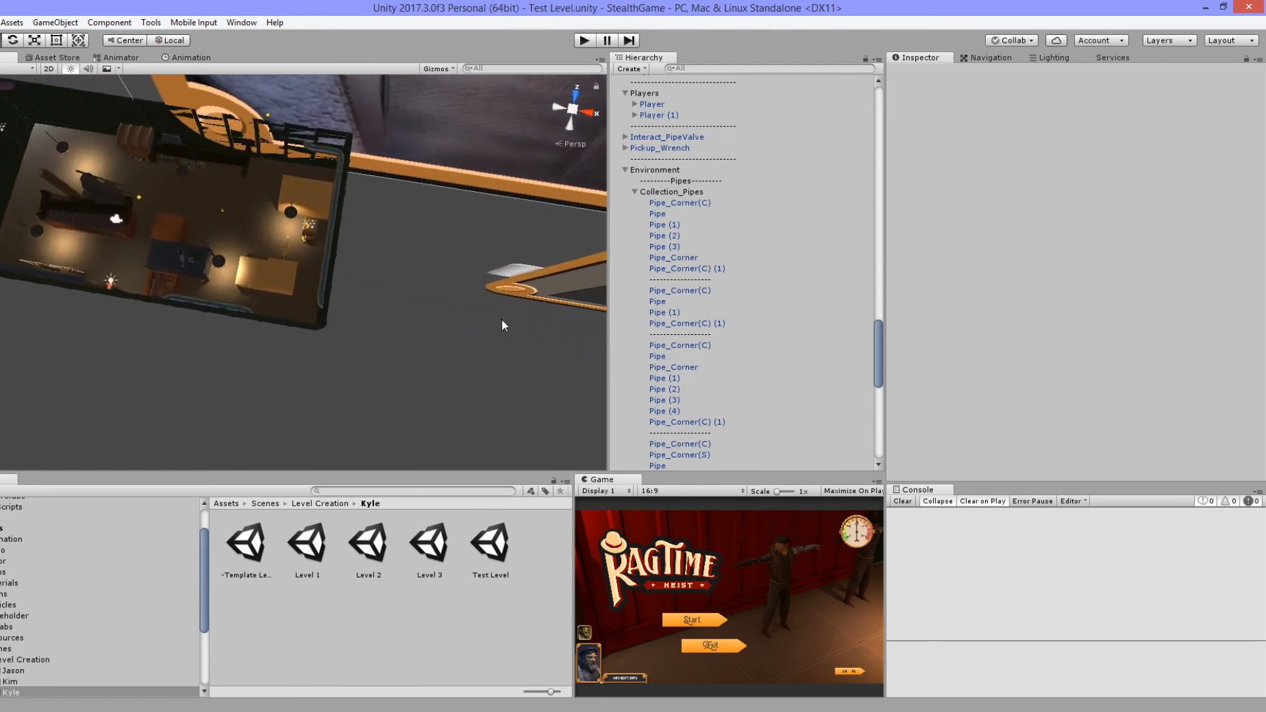
{"action": "left_click_drag", "start_coordinate": [501, 325], "coordinate": [242, 291], "text": "alt"}
{"action": "middle_click_drag", "start_coordinate": [232, 253], "coordinate": [442, 349]}
{"action": "left_click_drag", "start_coordinate": [442, 349], "coordinate": [304, 339], "text": "alt"}
{"action": "middle_click_drag", "start_coordinate": [314, 280], "coordinate": [222, 288]}
{"action": "middle_click_drag", "start_coordinate": [307, 347], "coordinate": [303, 290]}
{"action": "scroll", "coordinate": [304, 290], "scroll_direction": "up", "scroll_amount": 3}
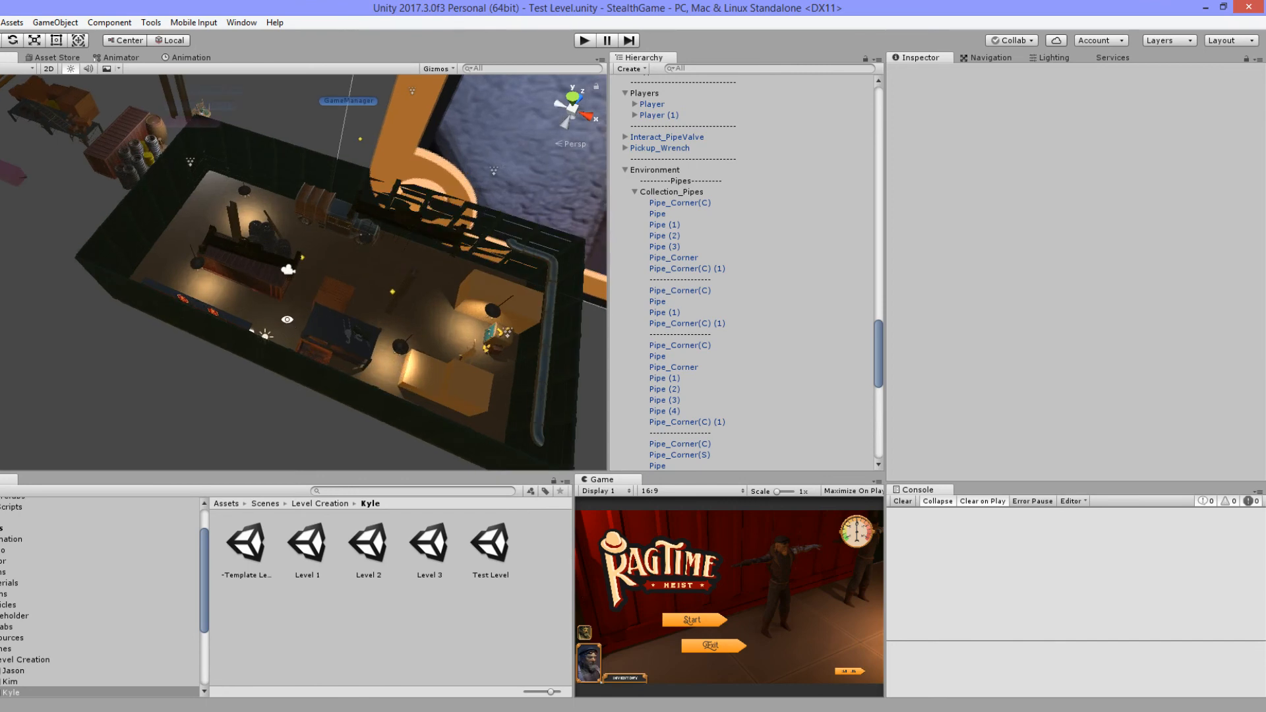
{"action": "left_click_drag", "start_coordinate": [287, 319], "coordinate": [46, 363], "text": "alt"}
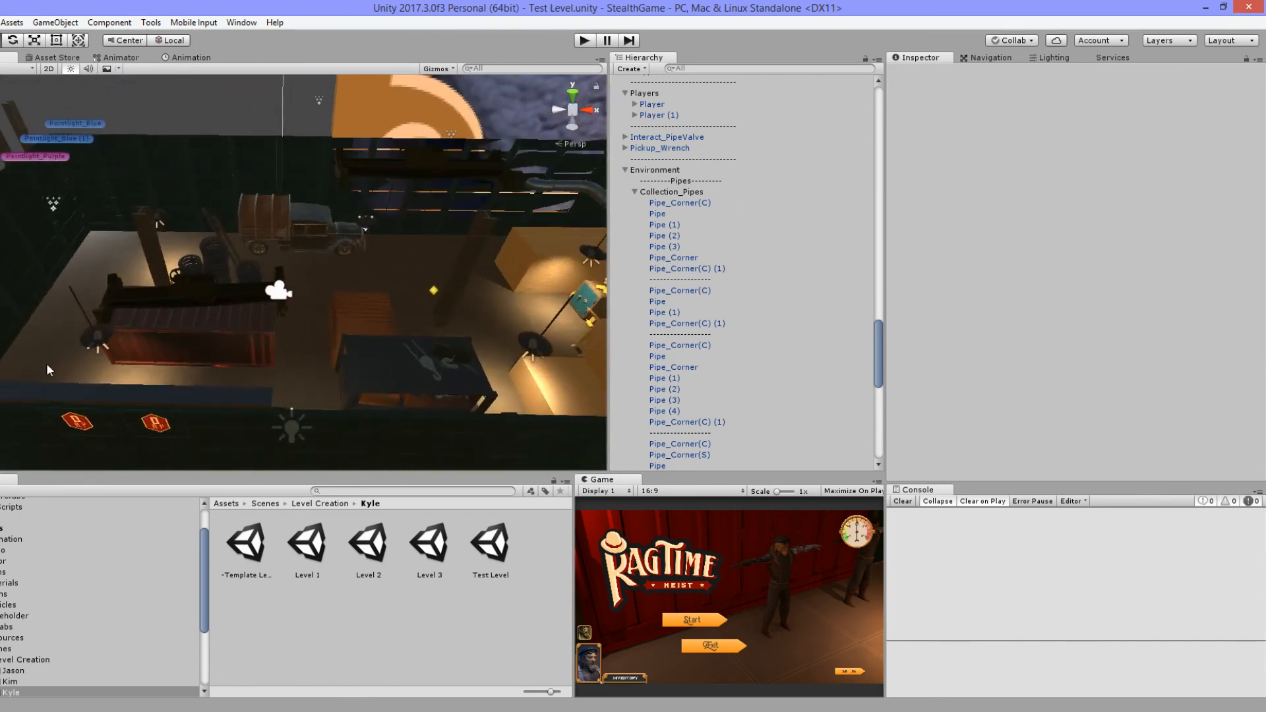
Step: Switch to Sourcetree with the Ragtime repository open
{"action": "key", "text": "alt+Tab"}
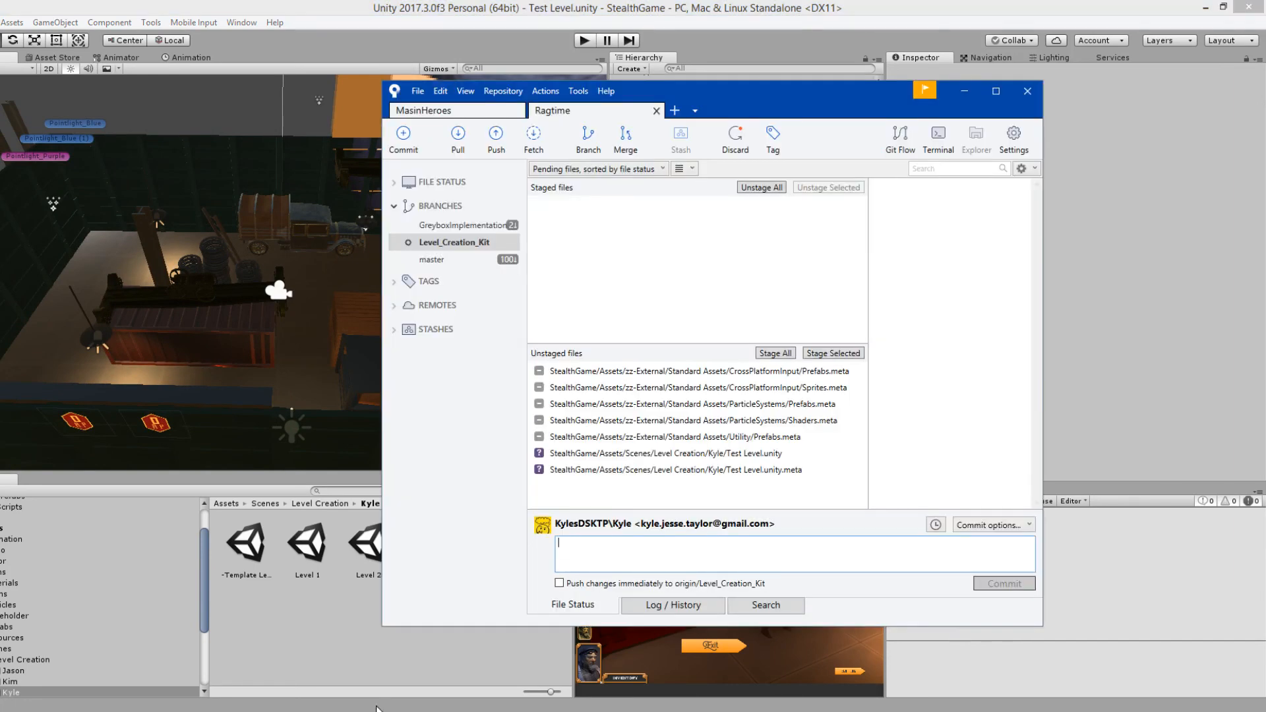
Step: Review the changes in the unstaged Standard Assets meta files
{"action": "left_click", "coordinate": [580, 607]}
{"action": "left_click", "coordinate": [778, 437]}
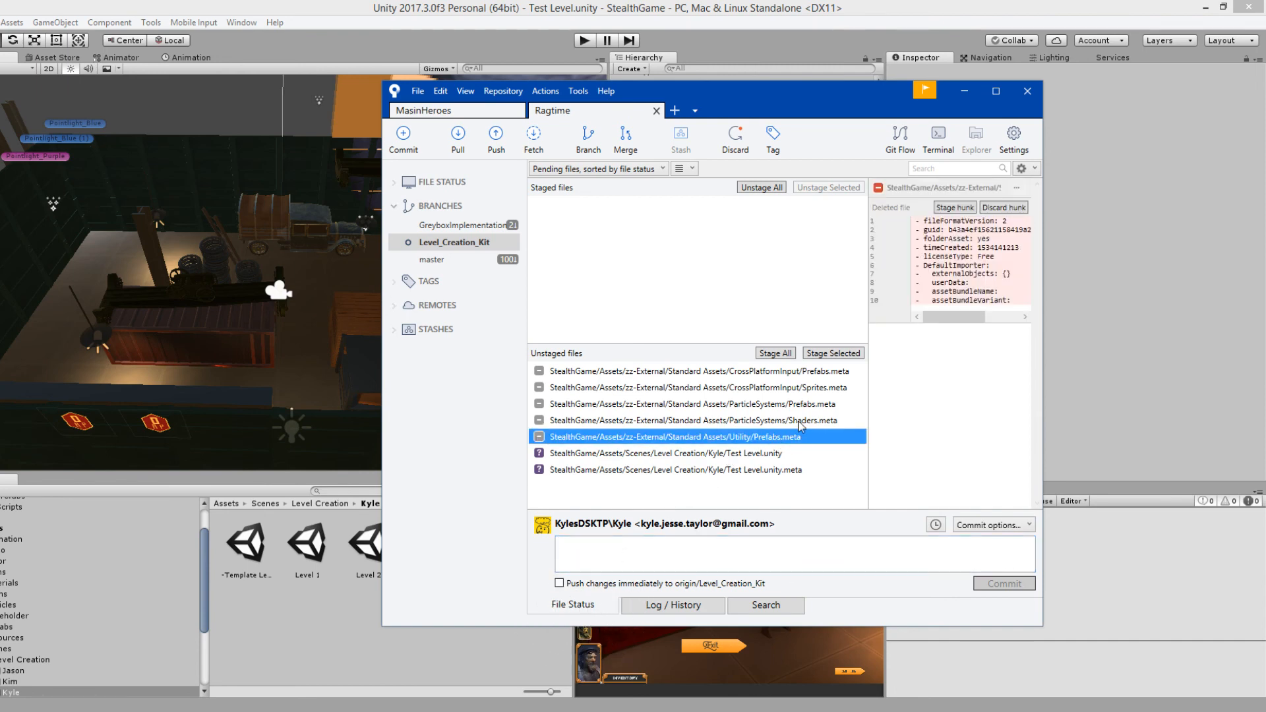
{"action": "key", "text": "Up"}
{"action": "key", "text": "Up"}
{"action": "key", "text": "Up"}
{"action": "key", "text": "Up"}
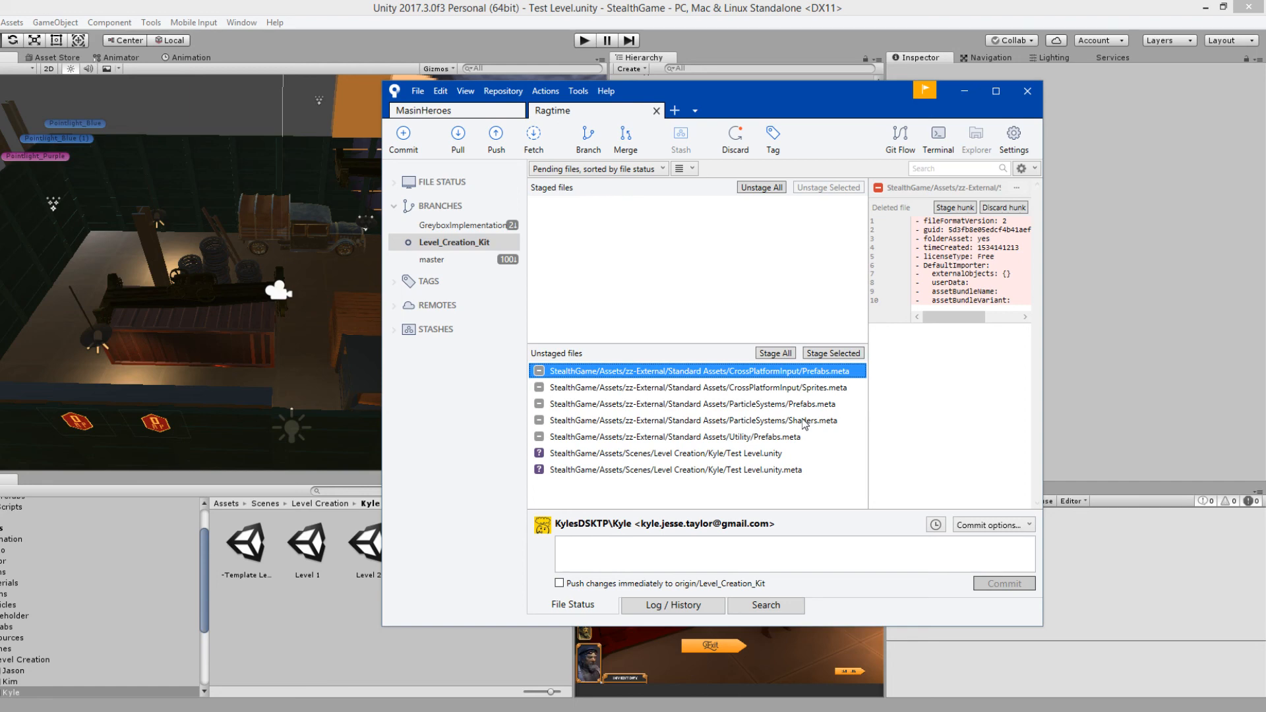
Step: Select Test Level.unity and Test Level.unity.meta together among the unstaged files
{"action": "left_click", "coordinate": [770, 455]}
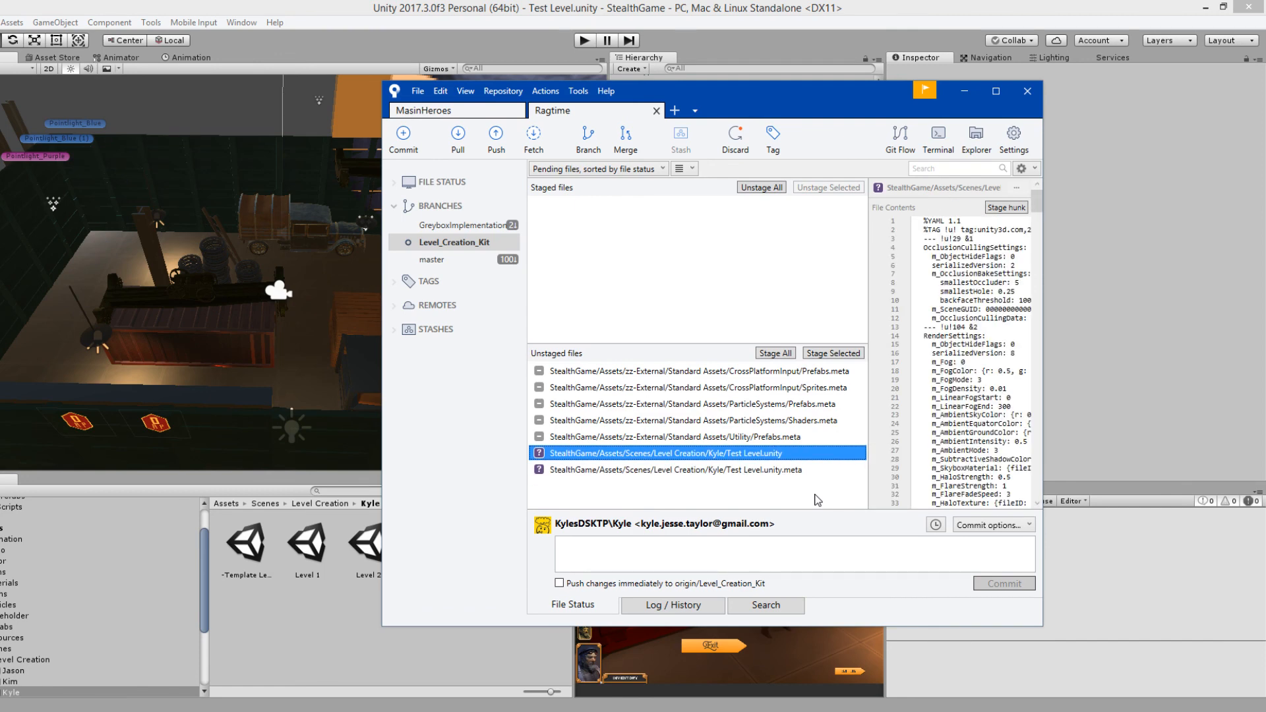
{"action": "key", "text": "Down"}
{"action": "key", "text": "Up"}
{"action": "key", "text": "shift+Down"}
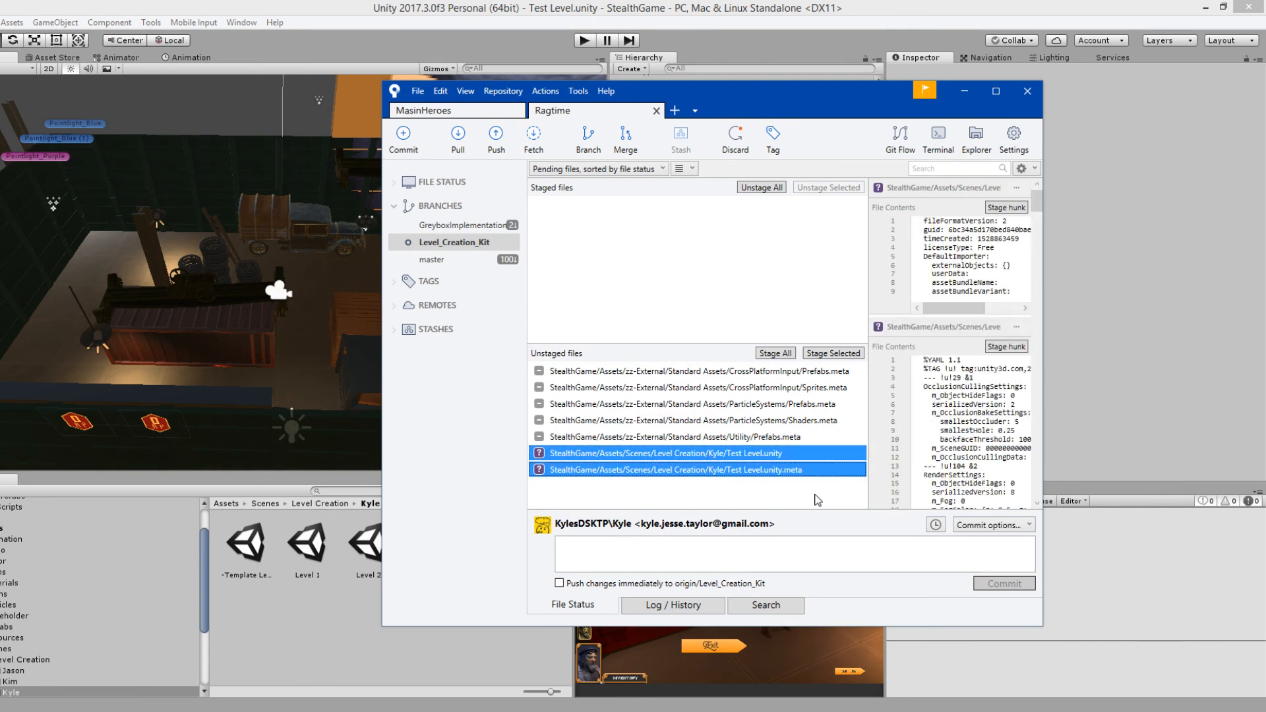
{"action": "right_click", "coordinate": [753, 460]}
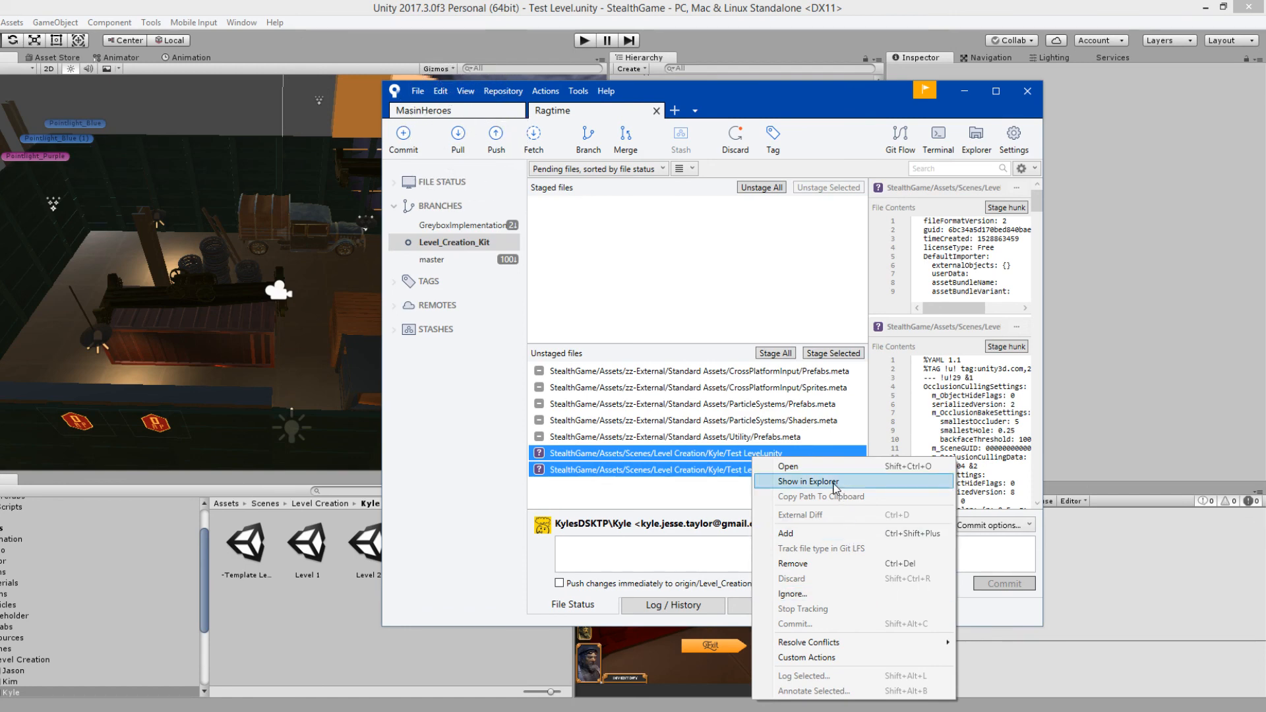
{"action": "left_click", "coordinate": [493, 38]}
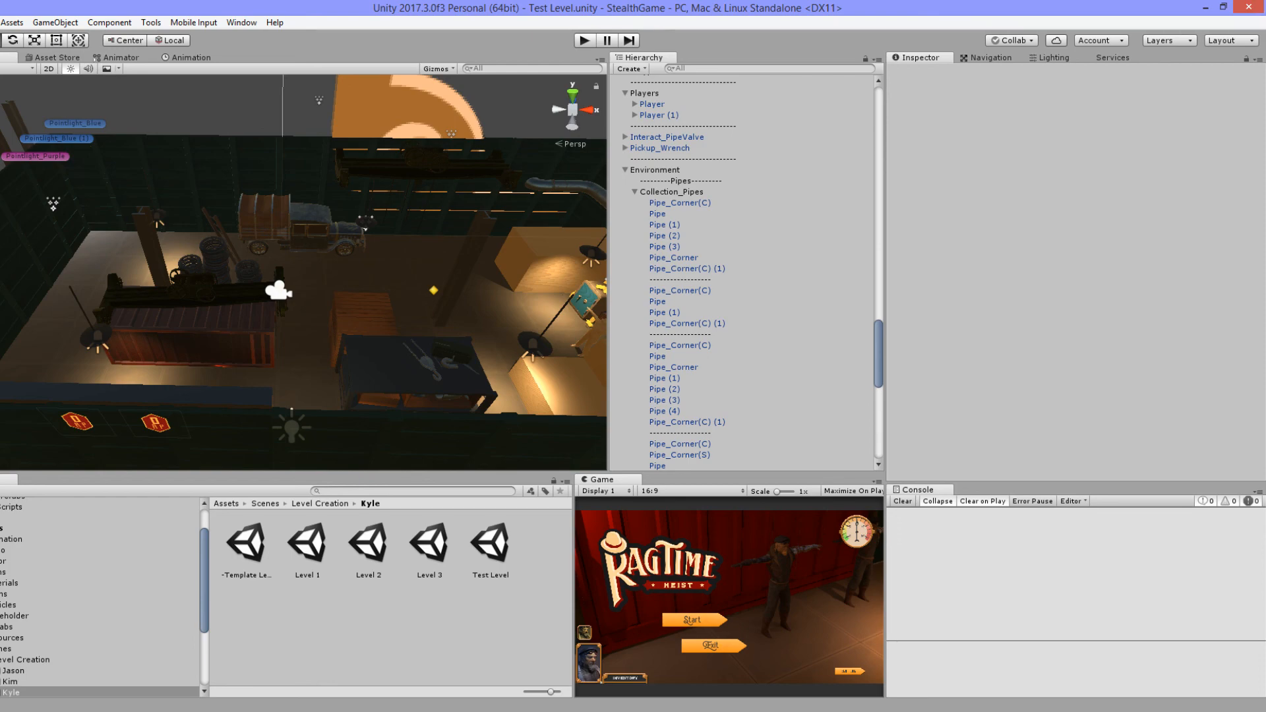
{"action": "mouse_move", "coordinate": [345, 705]}
{"action": "left_click", "coordinate": [345, 642]}
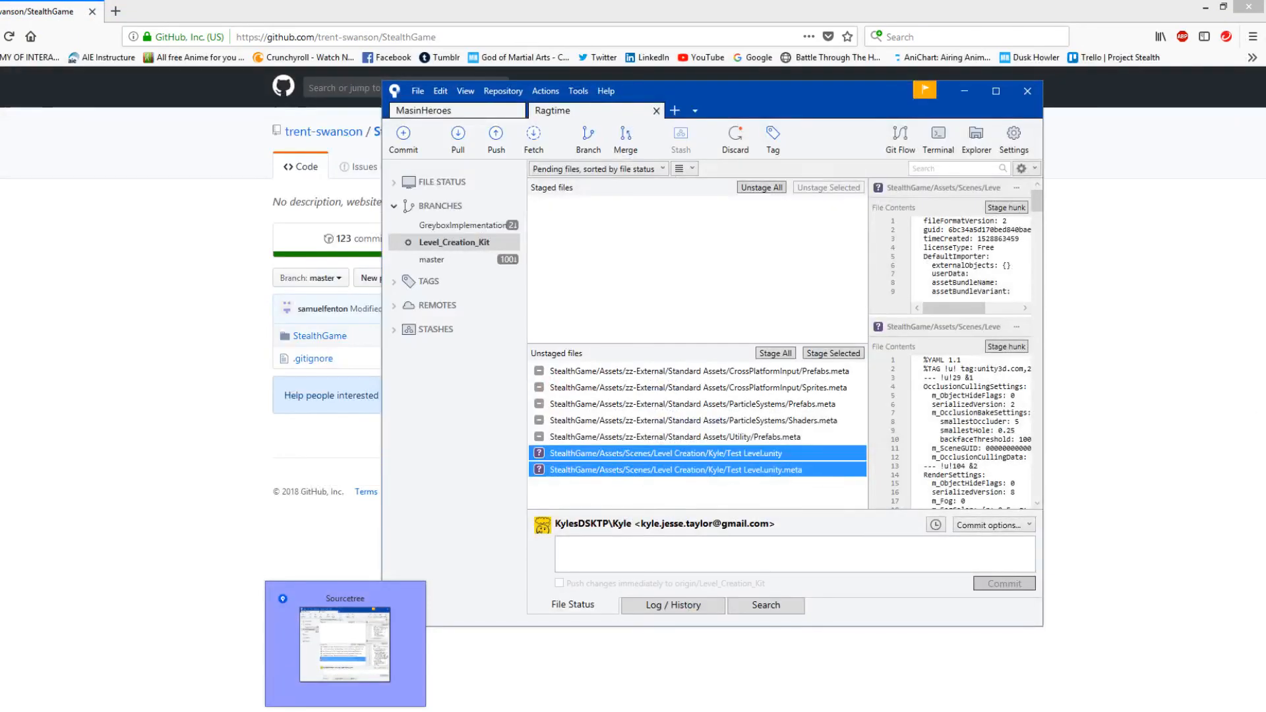
Step: Stage the two selected Test Level files and accept adding the large scene file to source control
{"action": "right_click", "coordinate": [726, 455]}
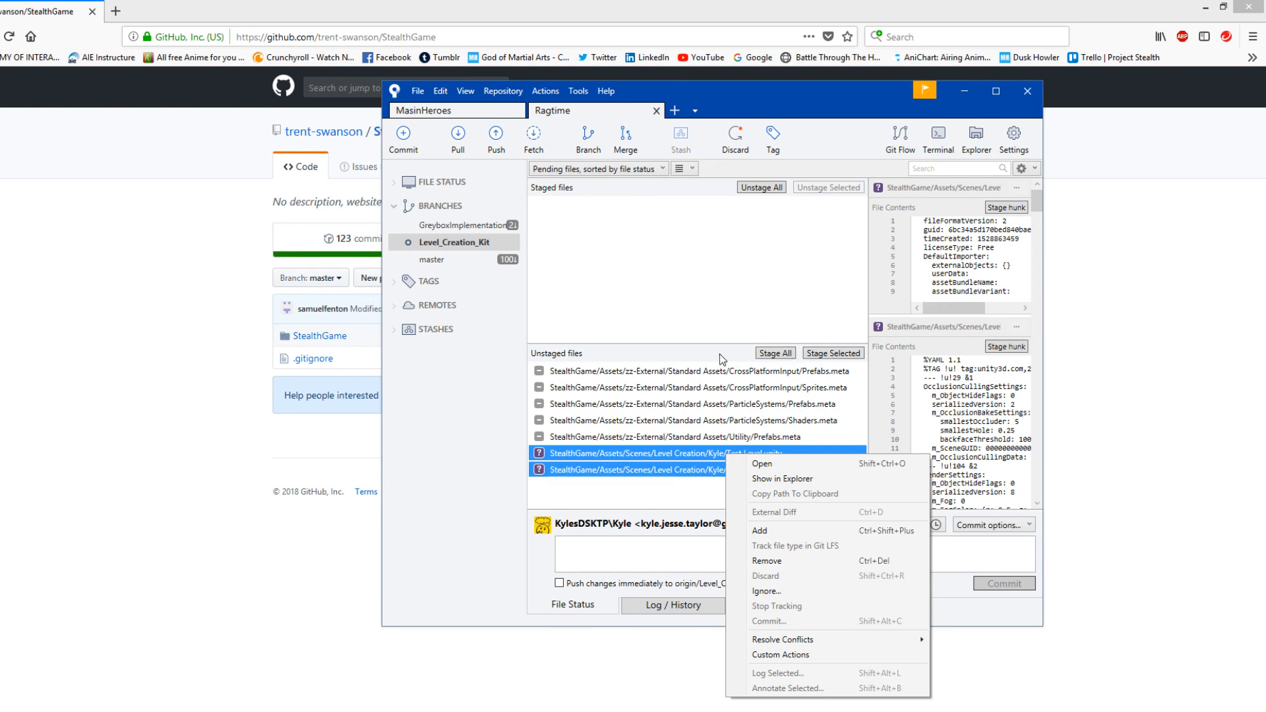
{"action": "left_click", "coordinate": [814, 358]}
{"action": "left_click", "coordinate": [840, 354]}
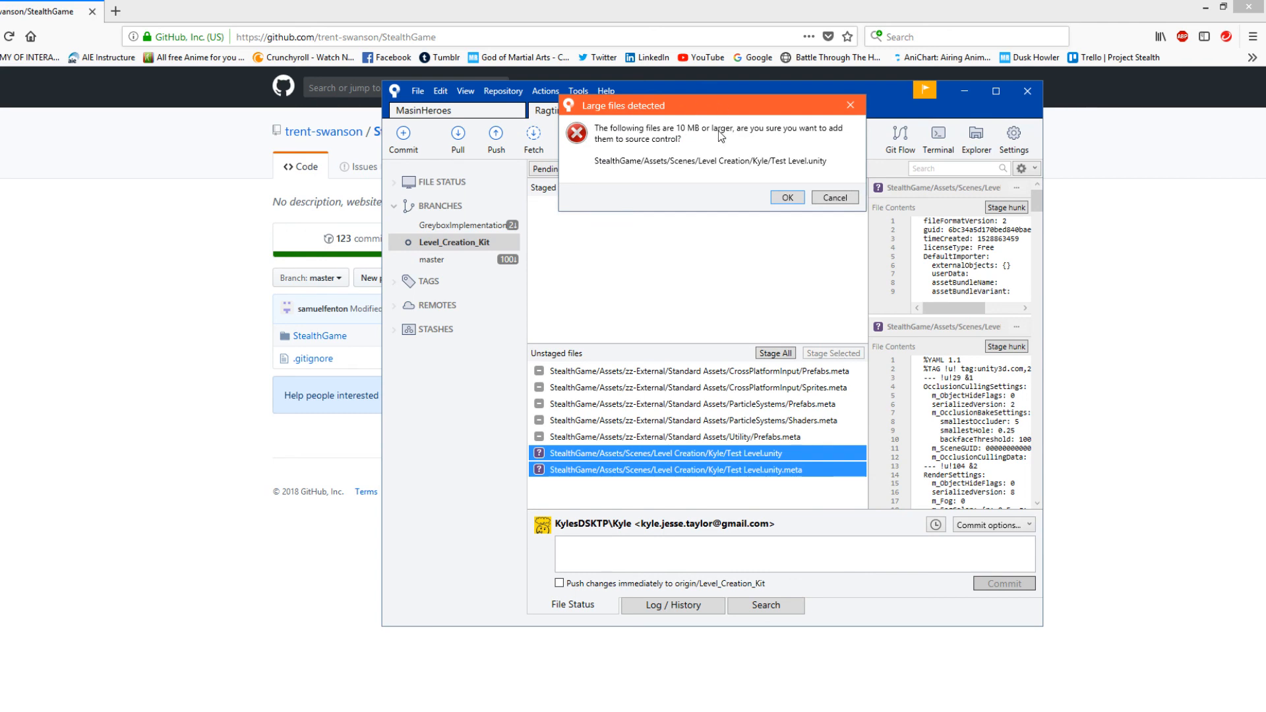
{"action": "left_click", "coordinate": [787, 197]}
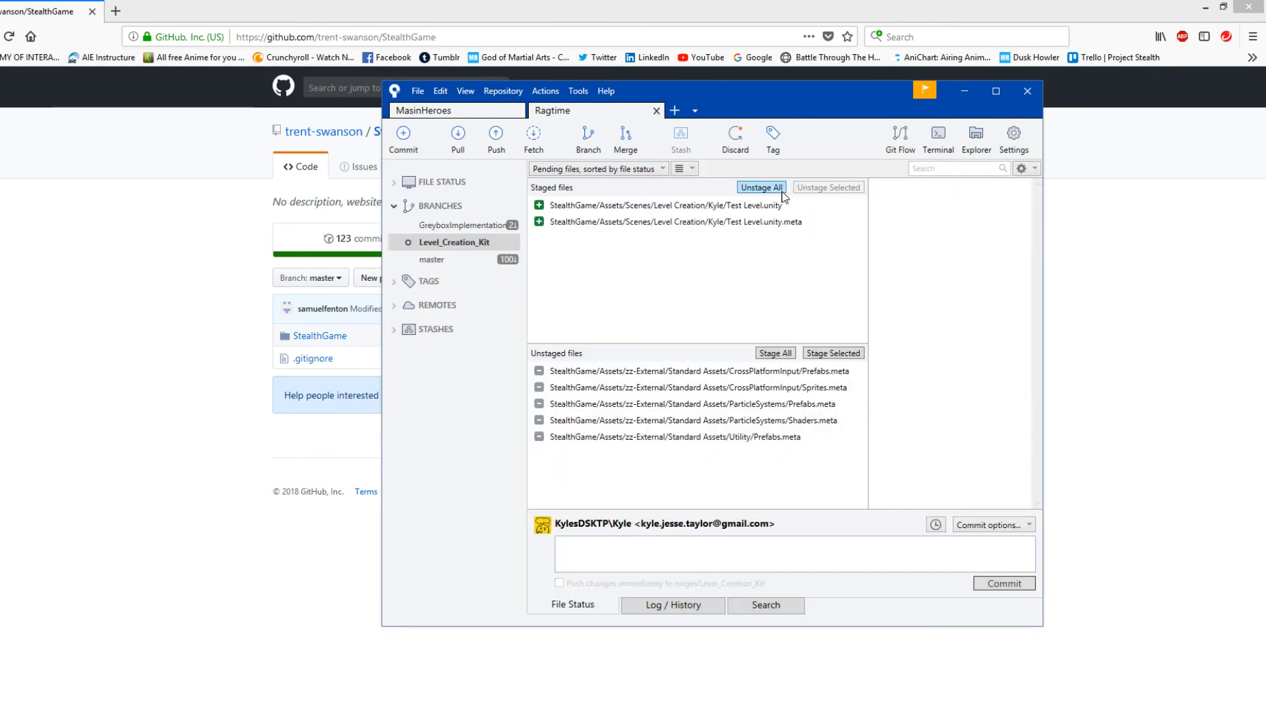
Step: Commit the two staged Test Level files with the message "Test level for tutorial." and push the Level_Creation_Kit branch to origin
{"action": "left_click", "coordinate": [778, 205]}
{"action": "left_click", "coordinate": [784, 223]}
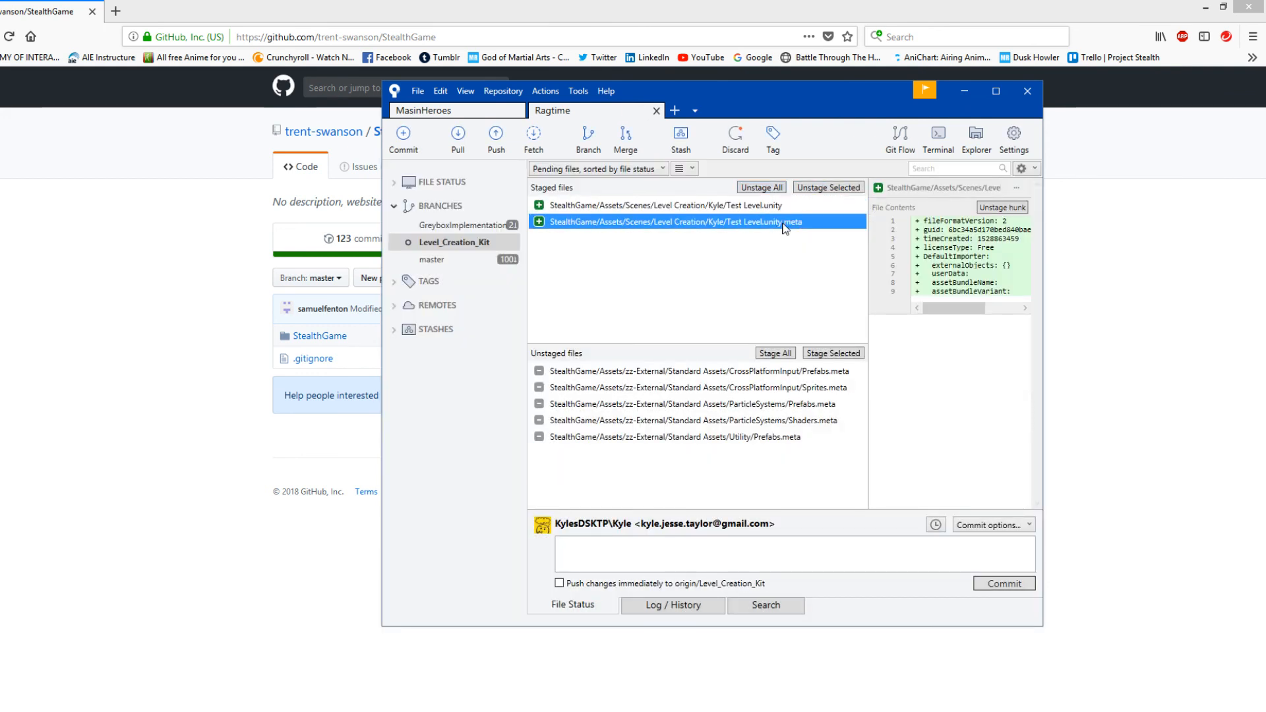
{"action": "left_click", "coordinate": [743, 206]}
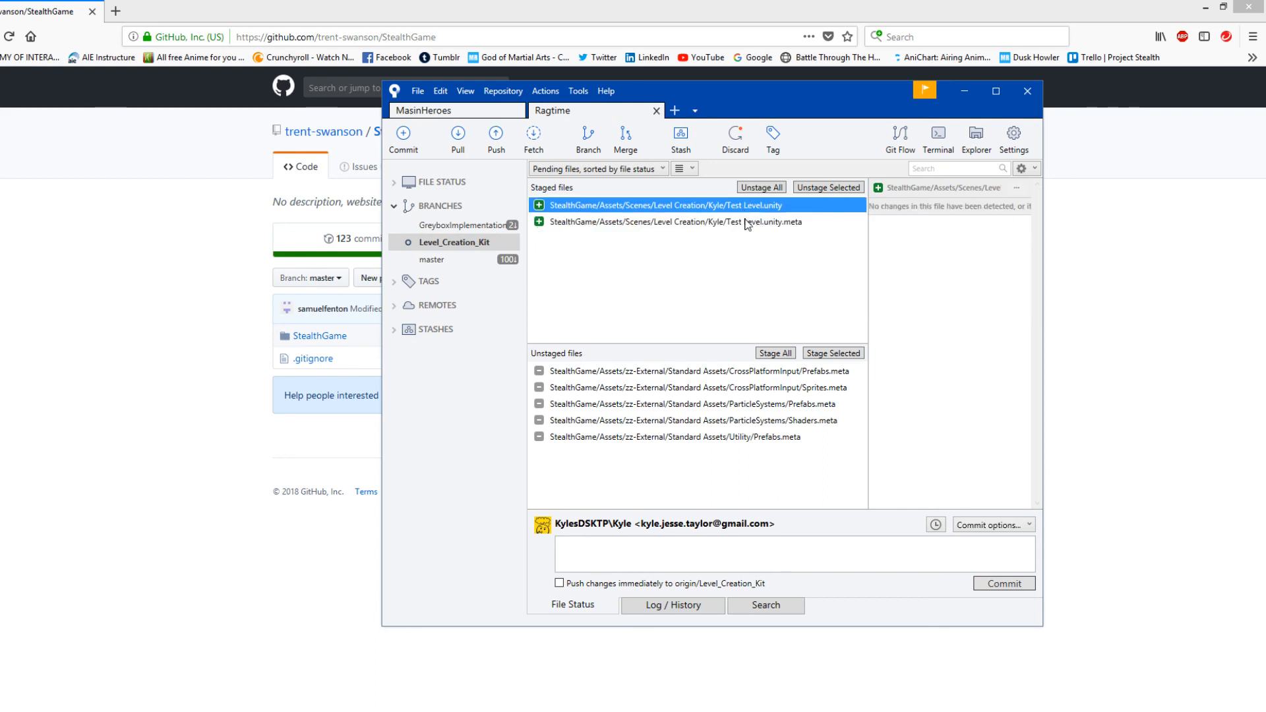
{"action": "left_click", "coordinate": [744, 222], "text": "shift"}
{"action": "left_click", "coordinate": [638, 554]}
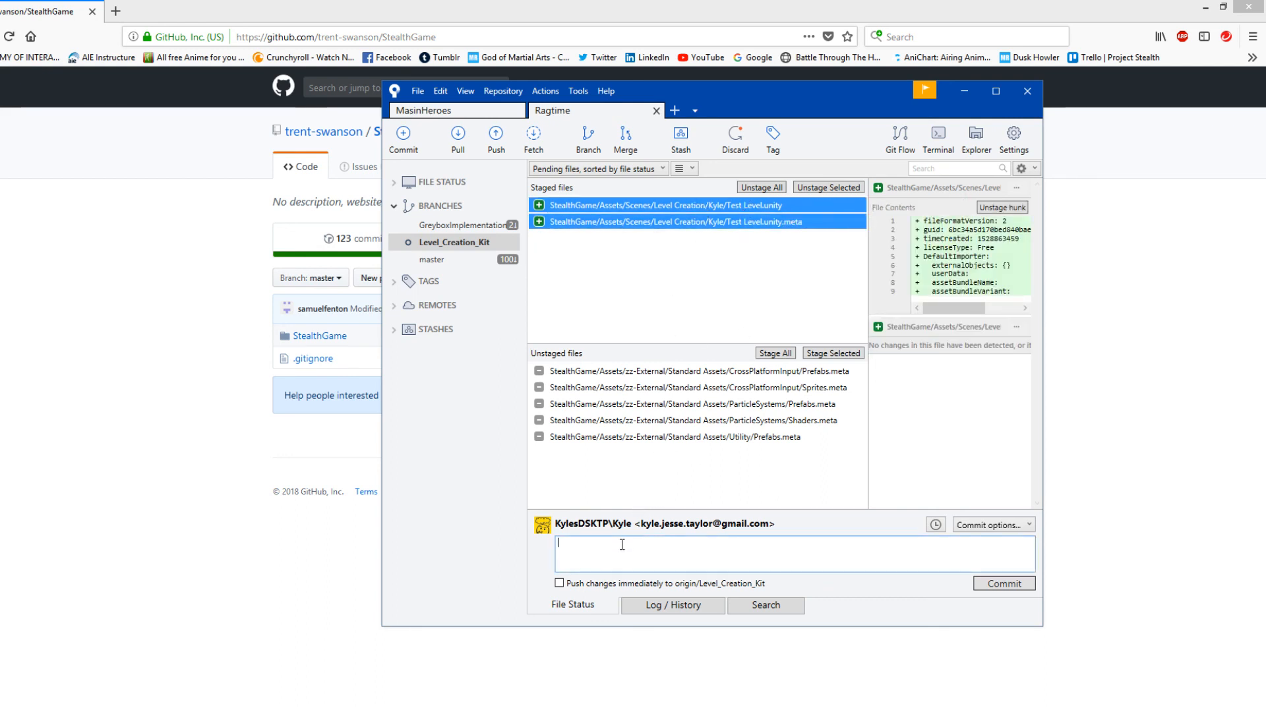
{"action": "type", "text": "Test level for"}
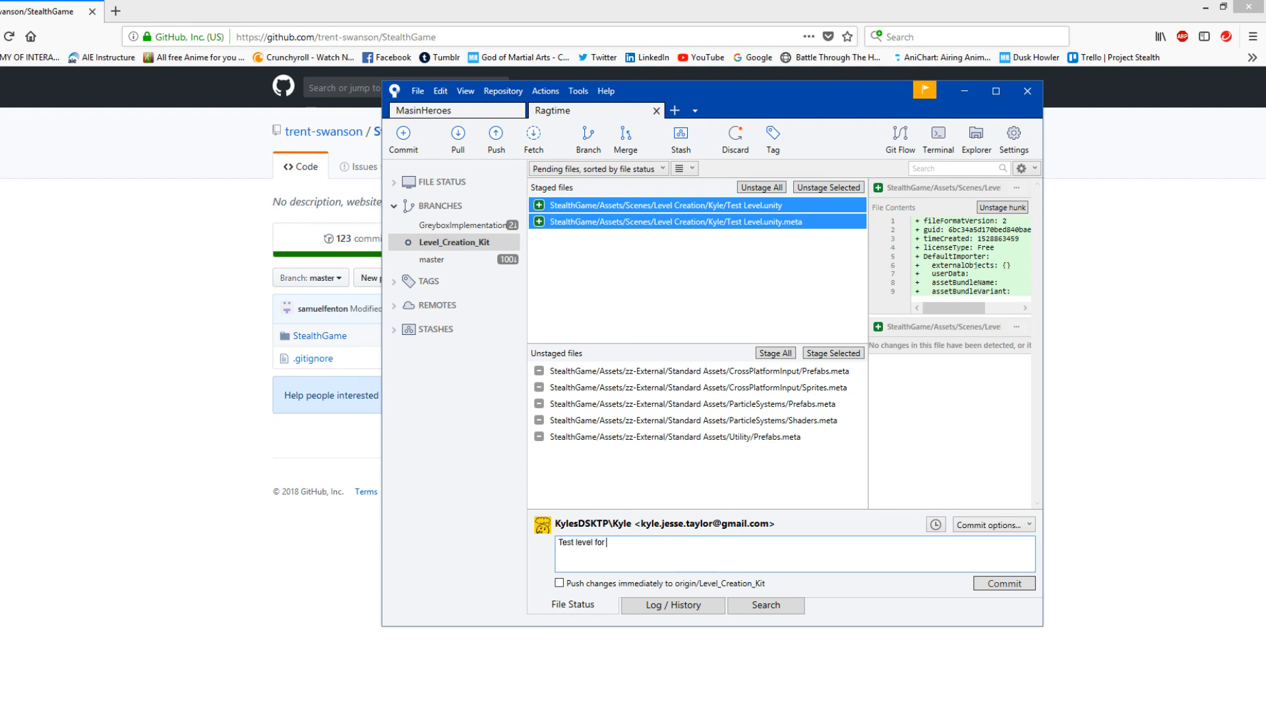
{"action": "type", "text": " tutorial."}
{"action": "left_click", "coordinate": [997, 584]}
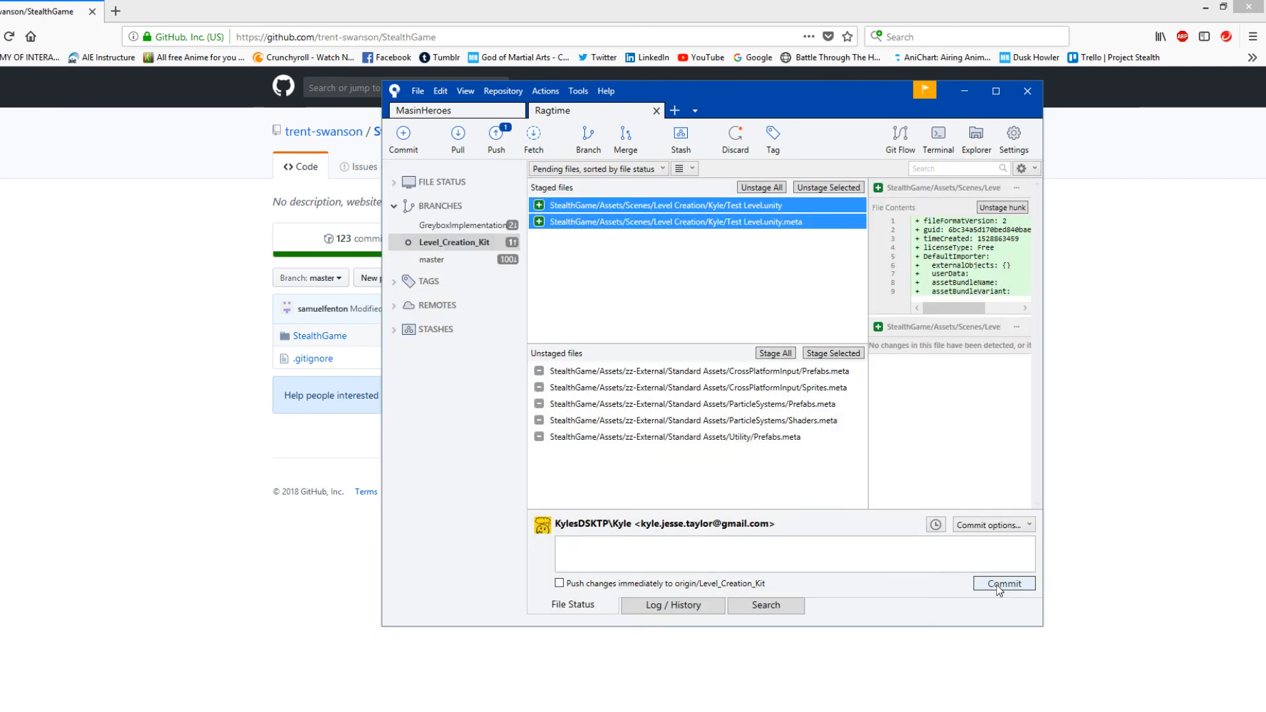
{"action": "left_click", "coordinate": [496, 142]}
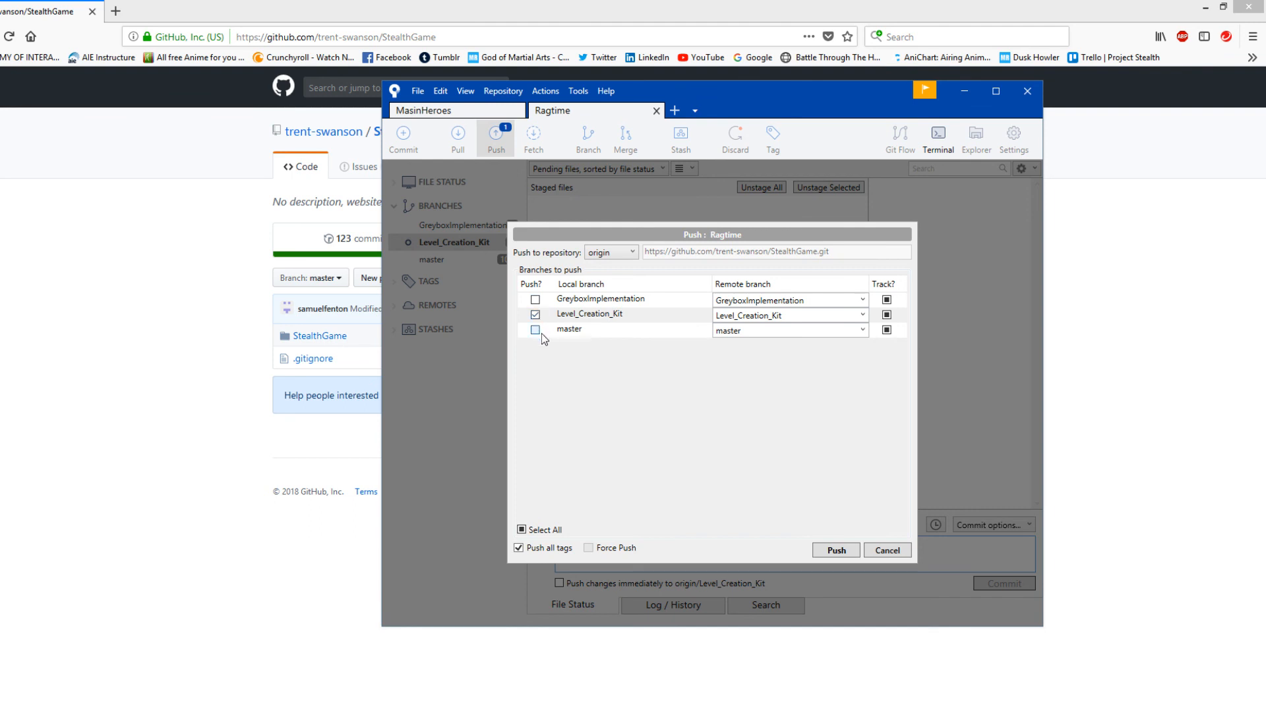
{"action": "left_click", "coordinate": [834, 551]}
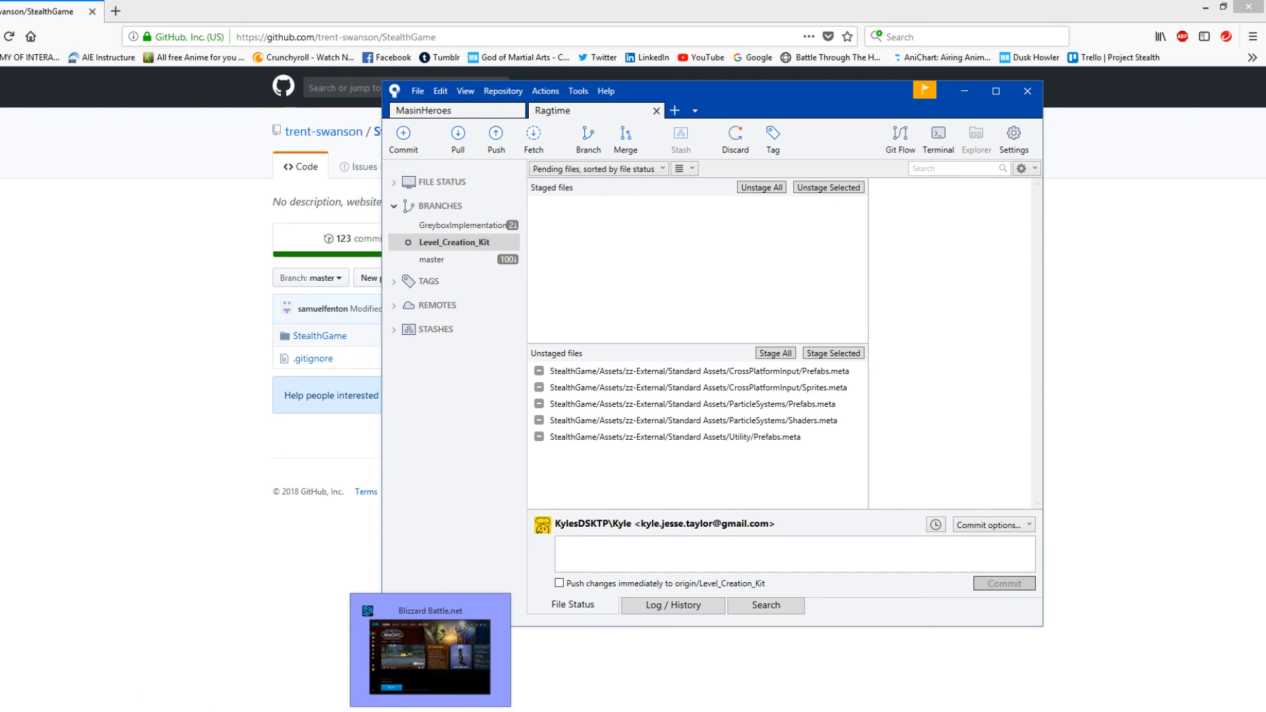
Step: Try to show the unstaged CrossPlatformInput/Sprites.meta file in Explorer
{"action": "left_click", "coordinate": [614, 390]}
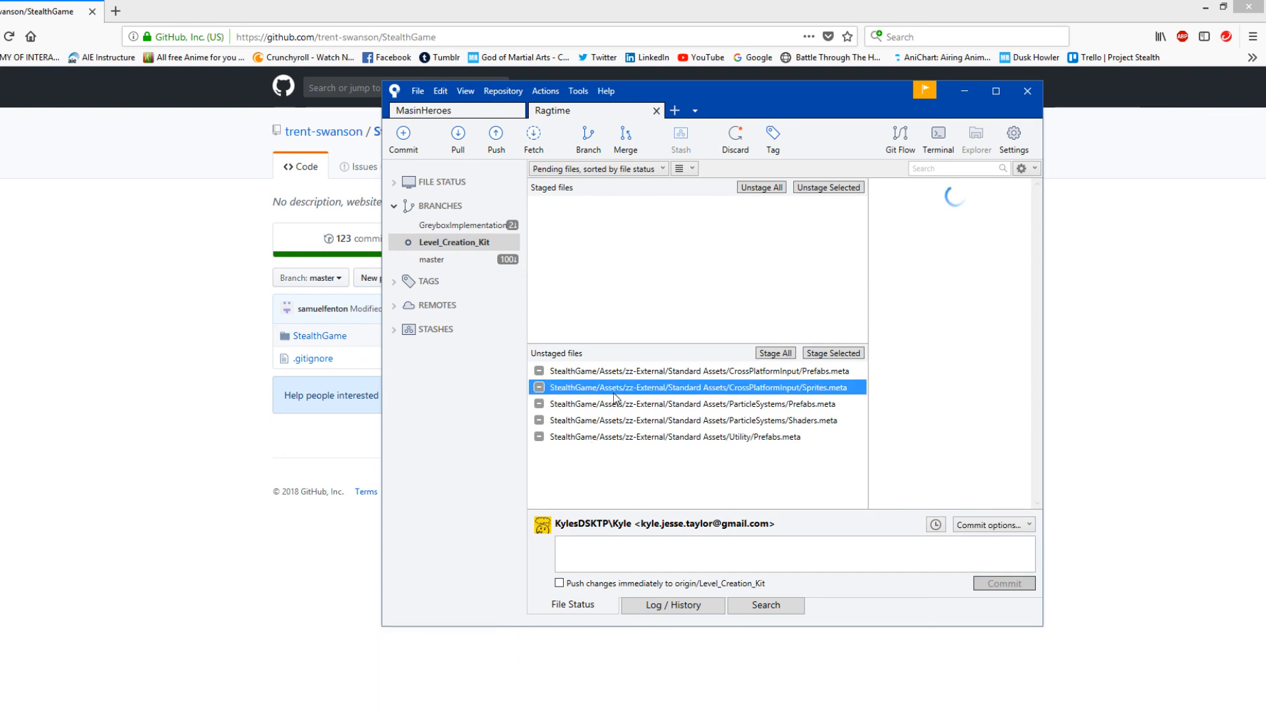
{"action": "right_click", "coordinate": [614, 393]}
{"action": "left_click", "coordinate": [649, 422]}
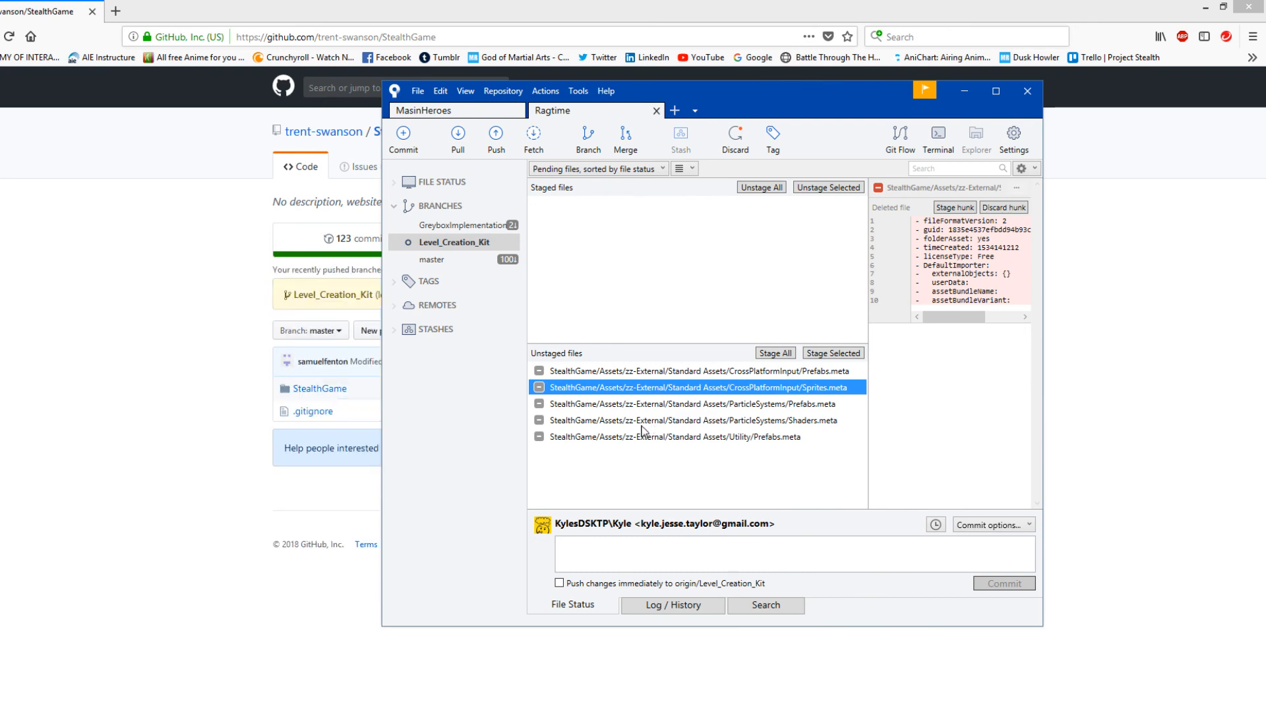
{"action": "right_click", "coordinate": [662, 390]}
{"action": "left_click", "coordinate": [707, 418]}
Step: Switch to a File Explorer window and open the School stuff folder through its desktop shortcut
{"action": "right_click", "coordinate": [52, 711]}
{"action": "left_click", "coordinate": [49, 671]}
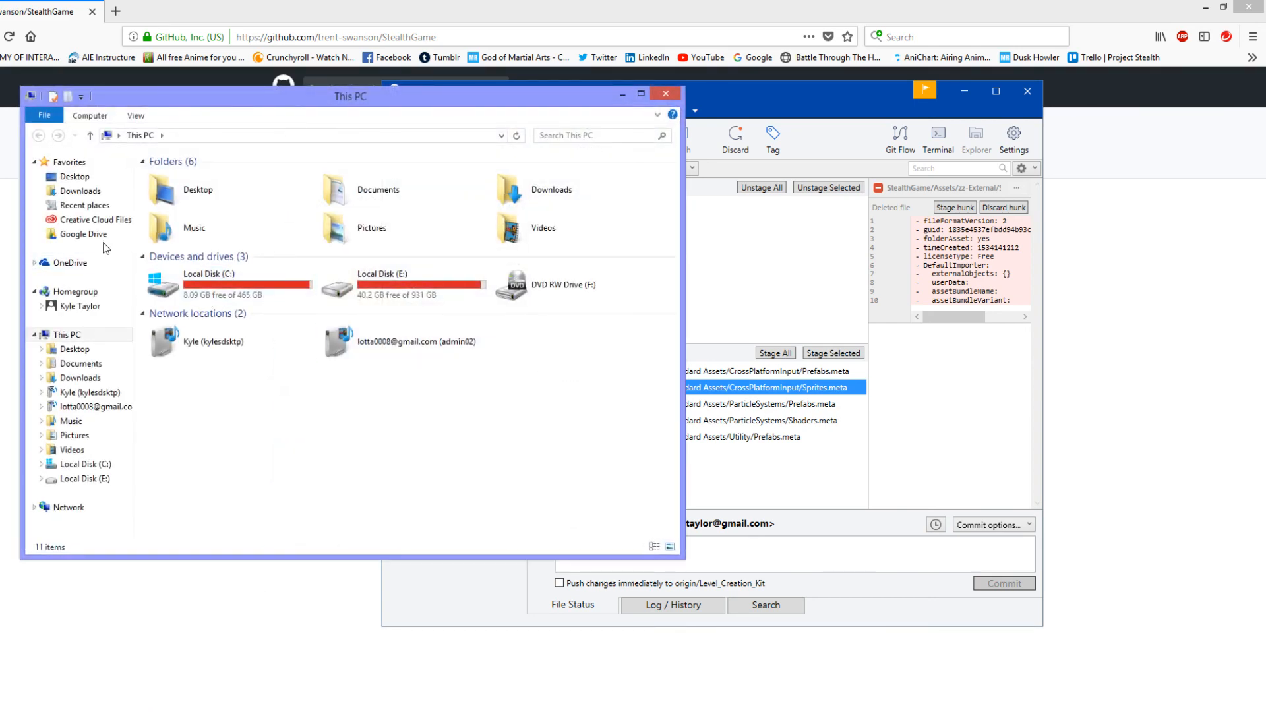
{"action": "left_click", "coordinate": [75, 176]}
{"action": "left_click", "coordinate": [441, 352]}
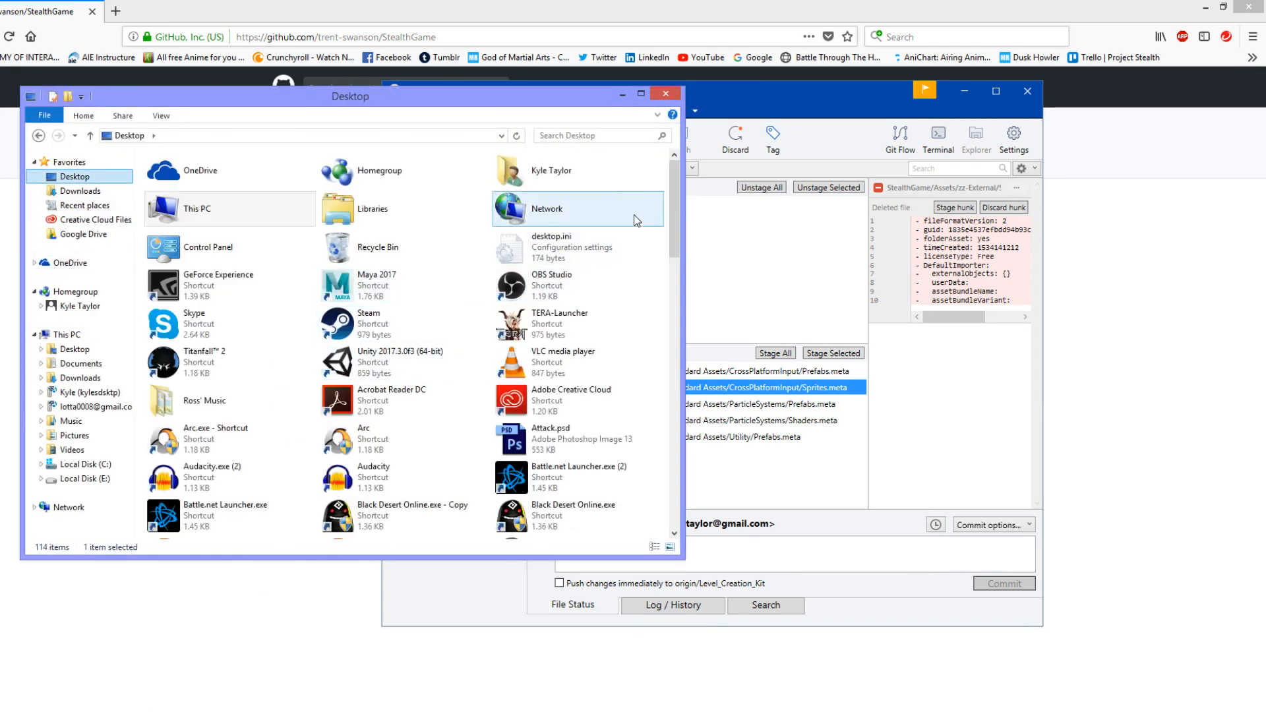
{"action": "left_click_drag", "start_coordinate": [677, 198], "coordinate": [674, 376]}
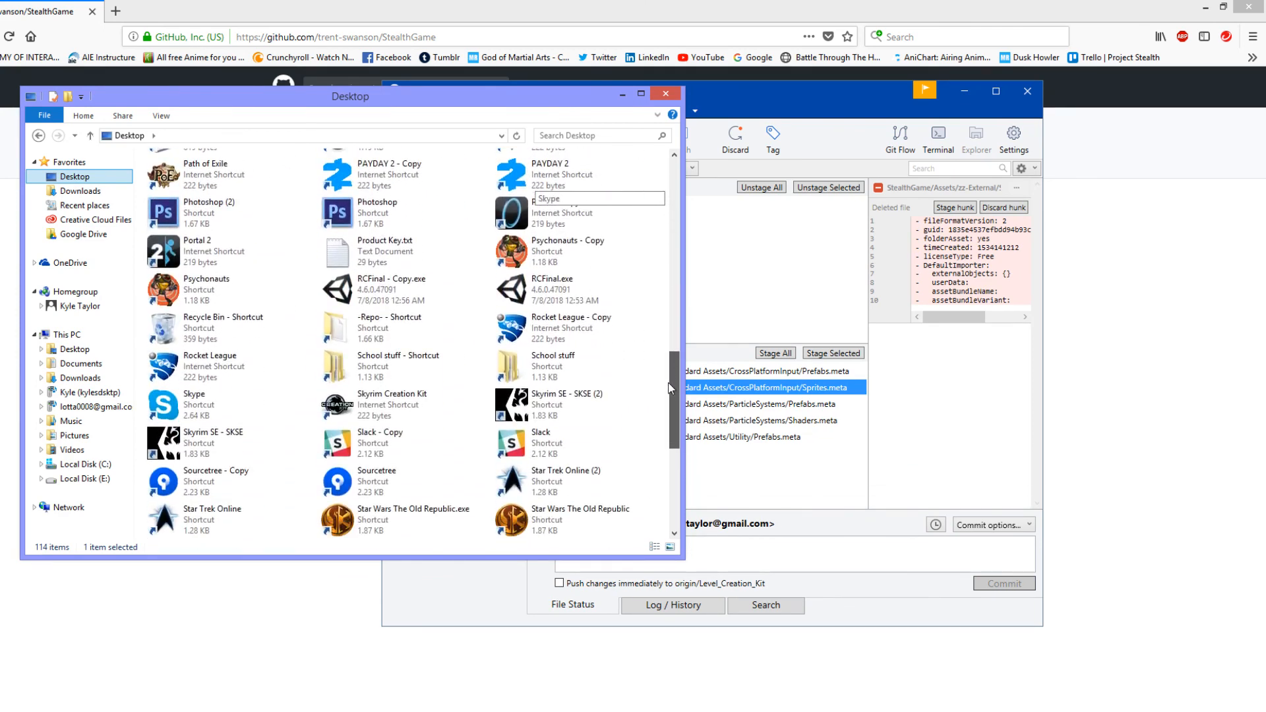
{"action": "double_click", "coordinate": [403, 367]}
Step: Navigate through AIE, (Year 2), Unit 6 - Final Project, -Repo- and StealthGame to the Assets folder
{"action": "double_click", "coordinate": [206, 180]}
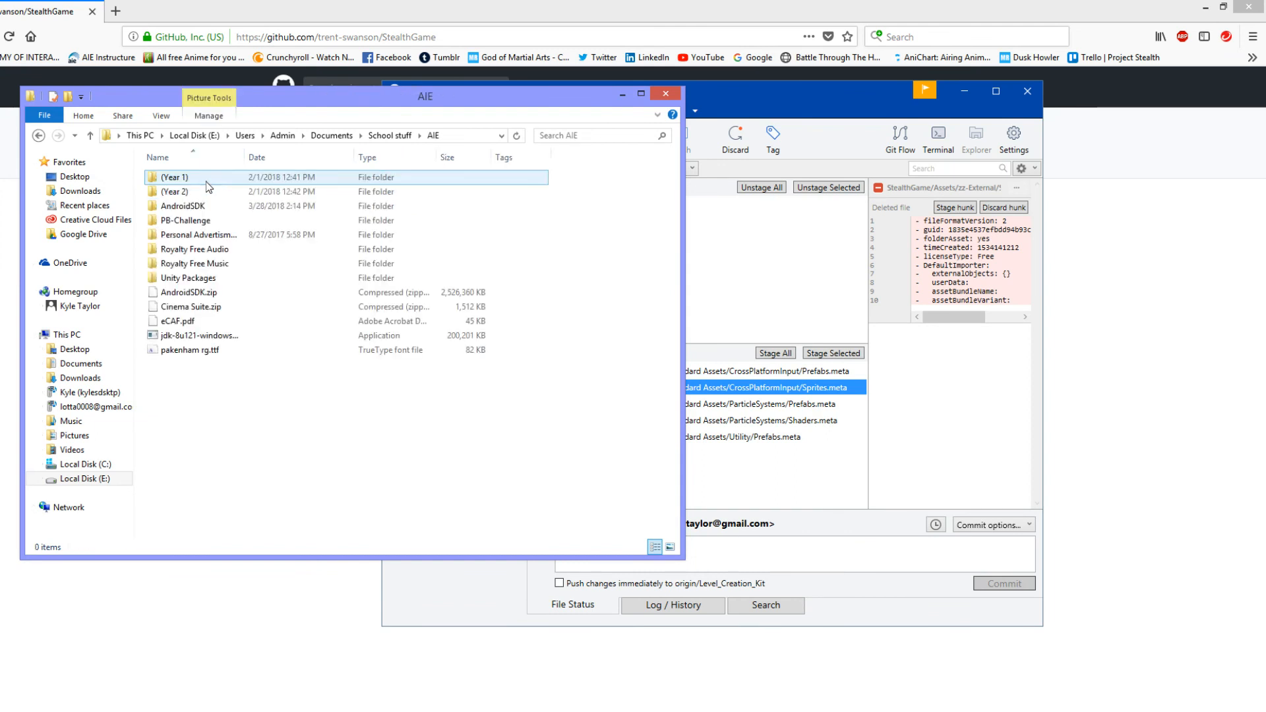
{"action": "double_click", "coordinate": [209, 191]}
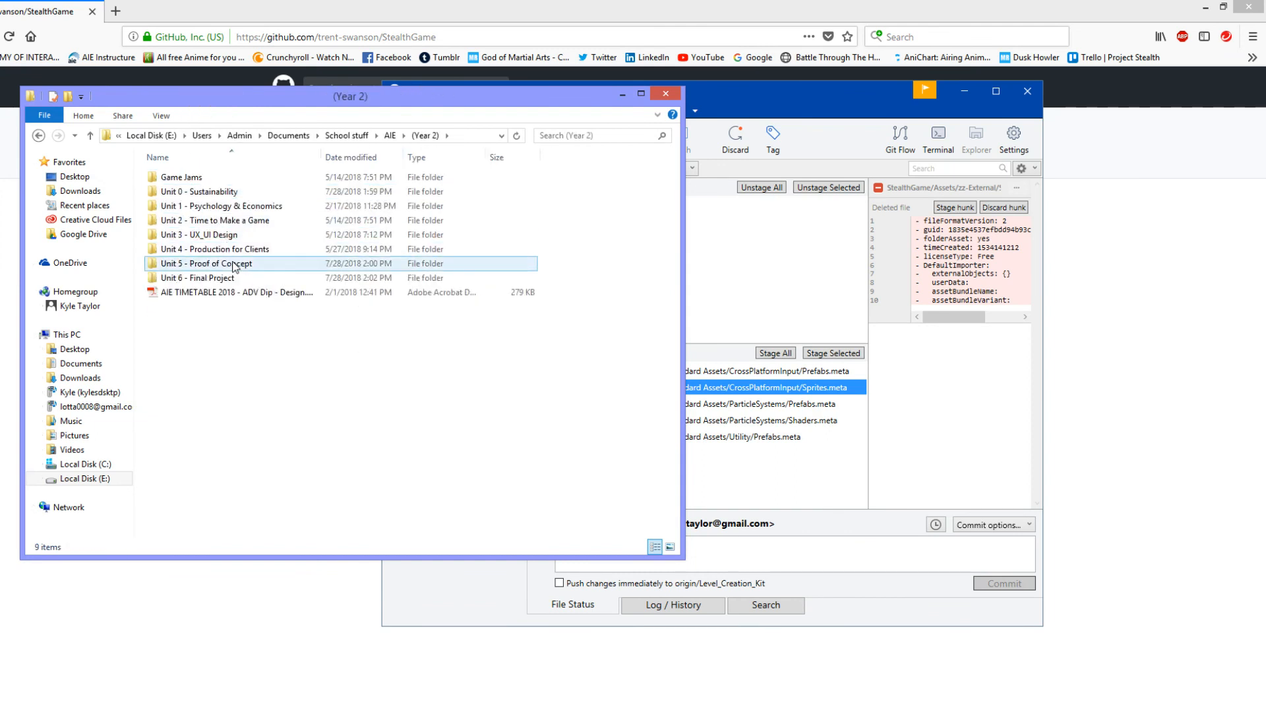
{"action": "double_click", "coordinate": [236, 279]}
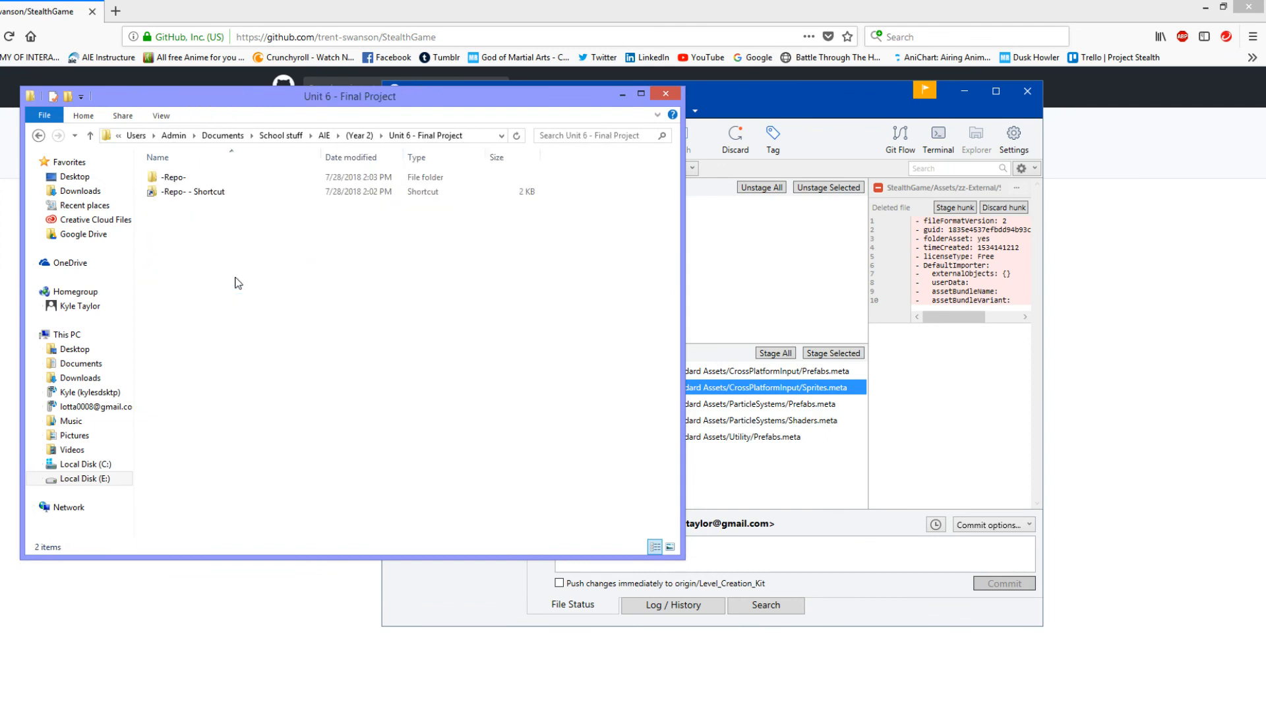
{"action": "double_click", "coordinate": [209, 178]}
{"action": "double_click", "coordinate": [197, 191]}
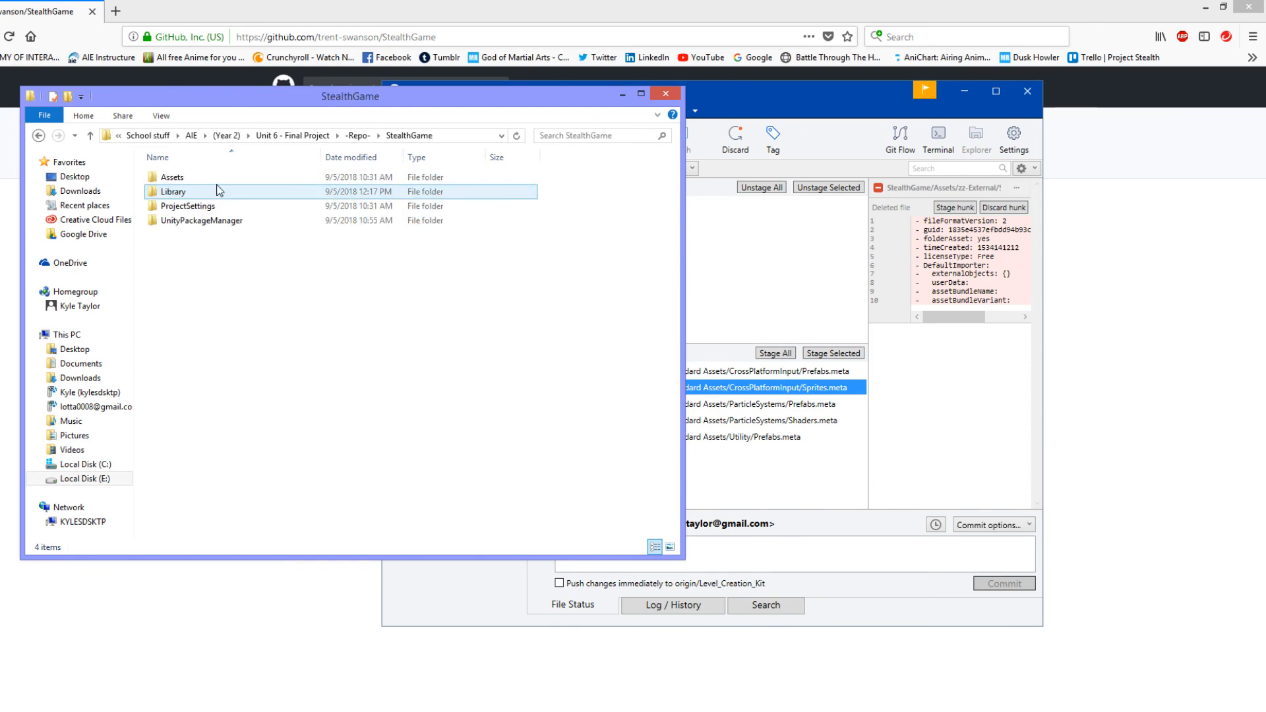
{"action": "double_click", "coordinate": [197, 177]}
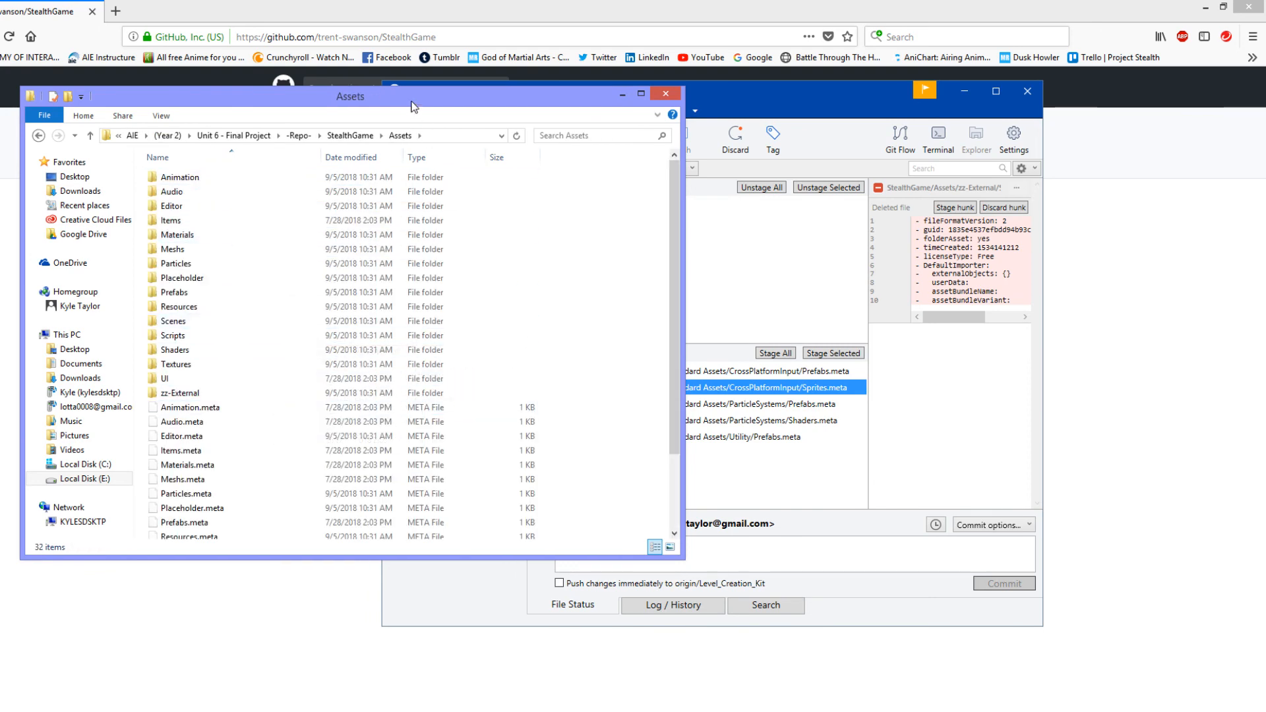
Step: Open the account owner's folder inside Scenes/Level Creation and select Test Level.unity with its meta file
{"action": "left_click_drag", "start_coordinate": [414, 105], "coordinate": [872, 84]}
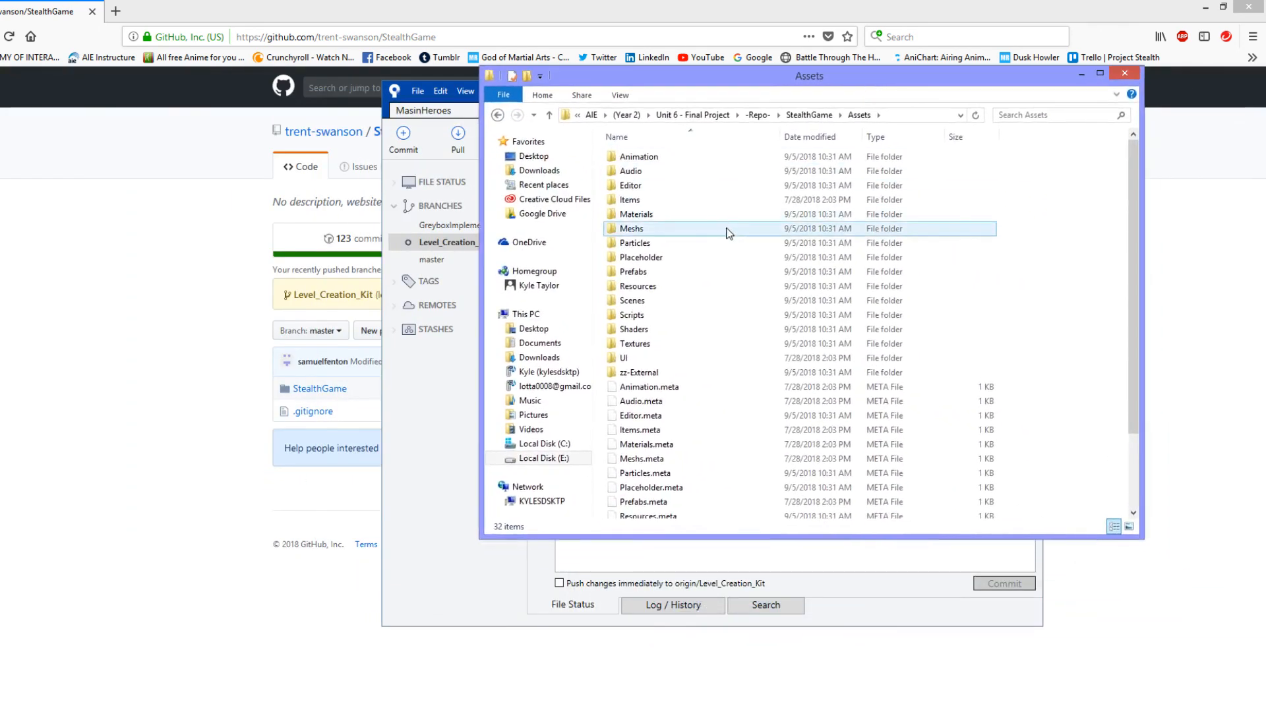
{"action": "left_click", "coordinate": [672, 160]}
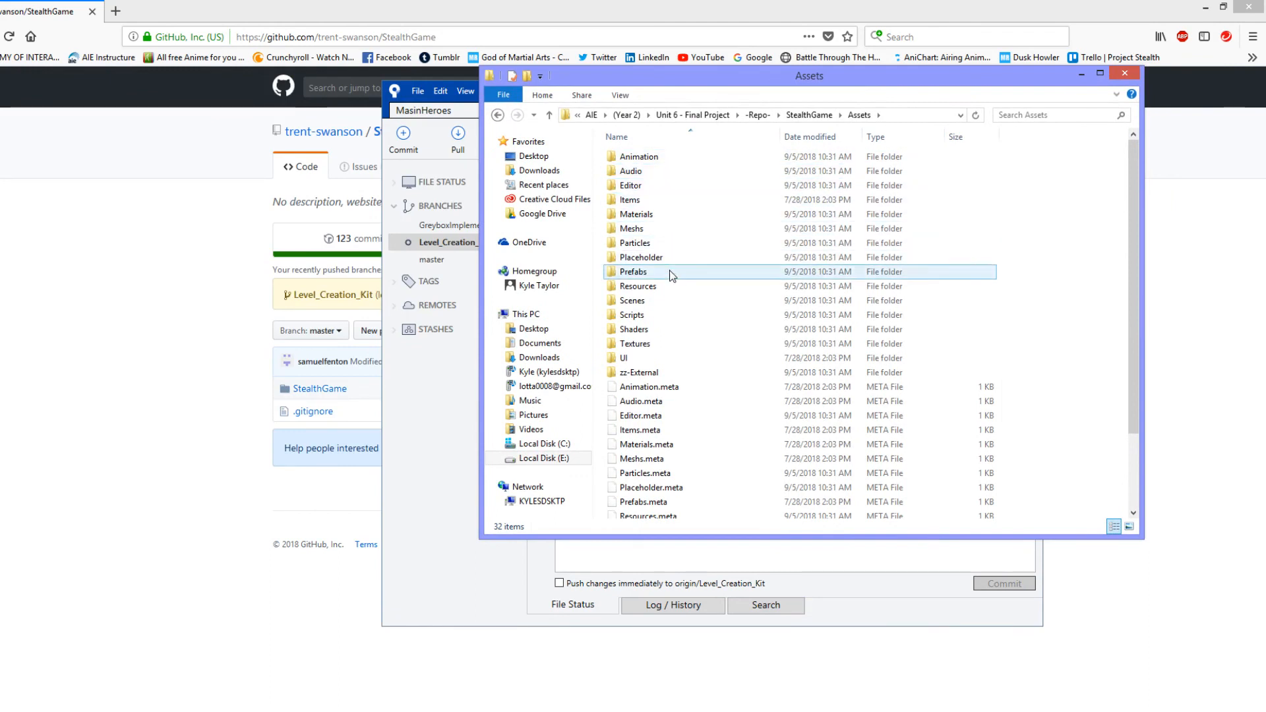
{"action": "left_click", "coordinate": [665, 305]}
{"action": "double_click", "coordinate": [663, 304]}
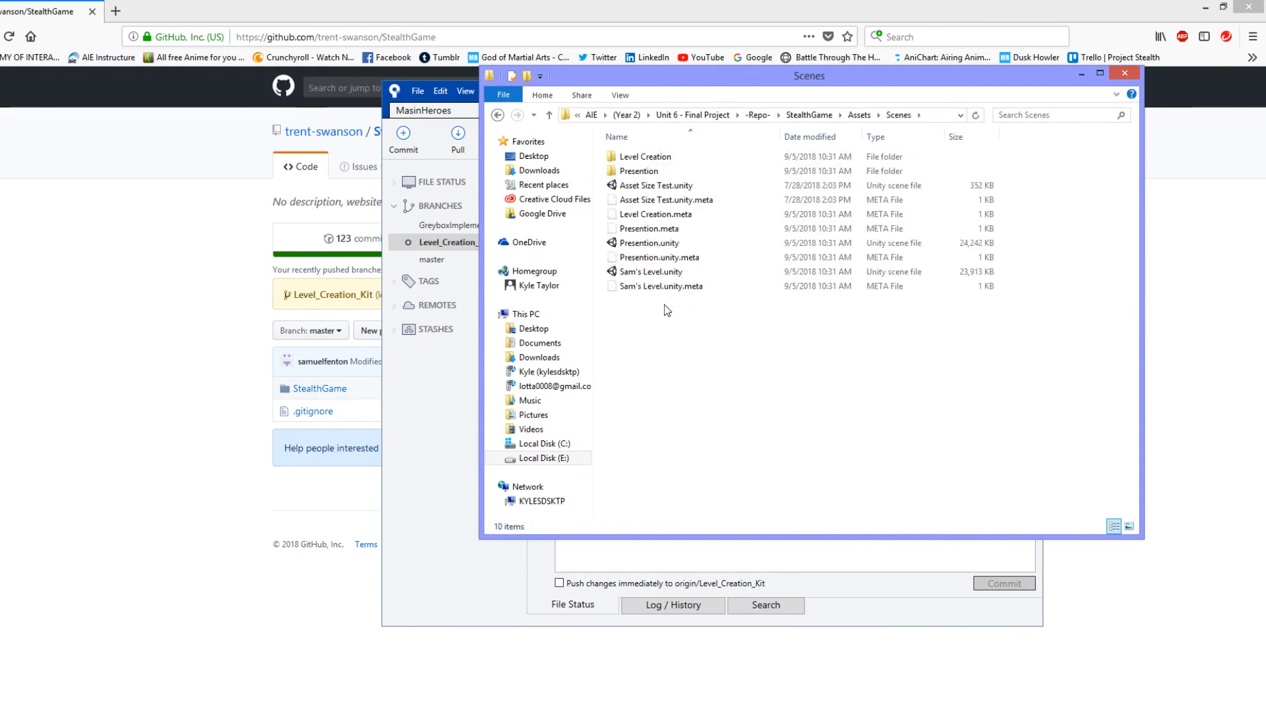
{"action": "double_click", "coordinate": [679, 153]}
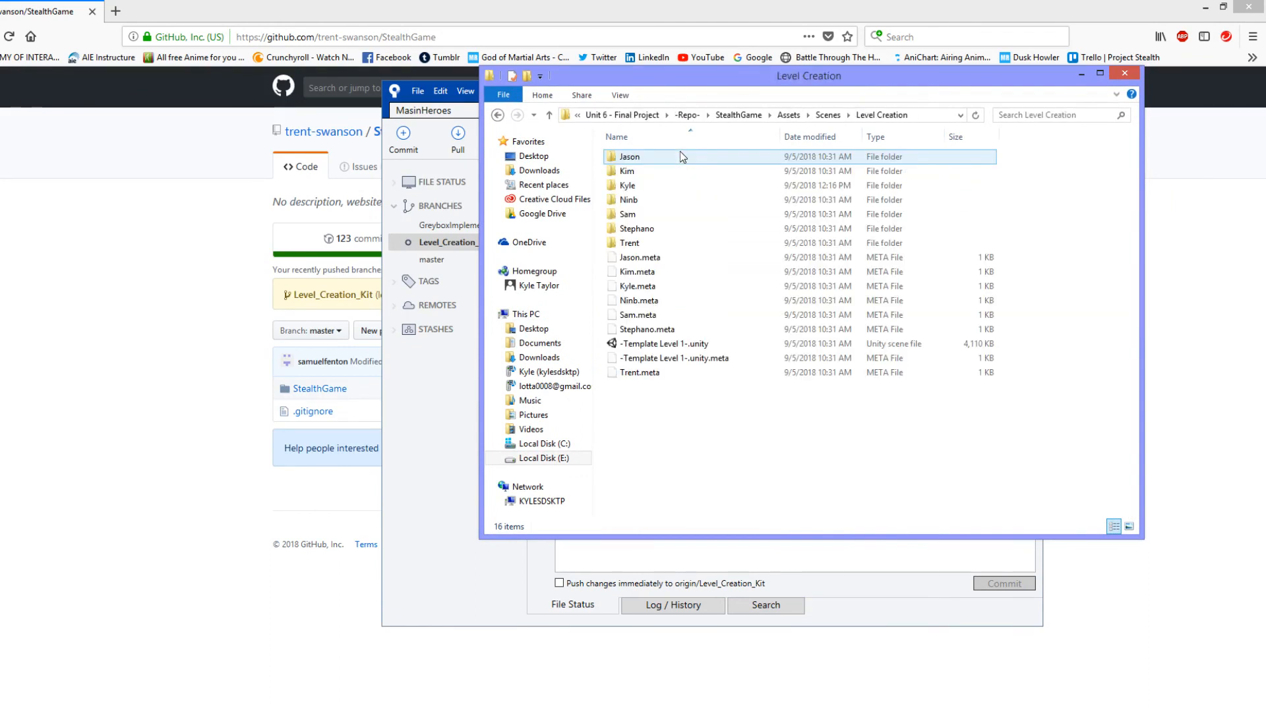
{"action": "double_click", "coordinate": [663, 190]}
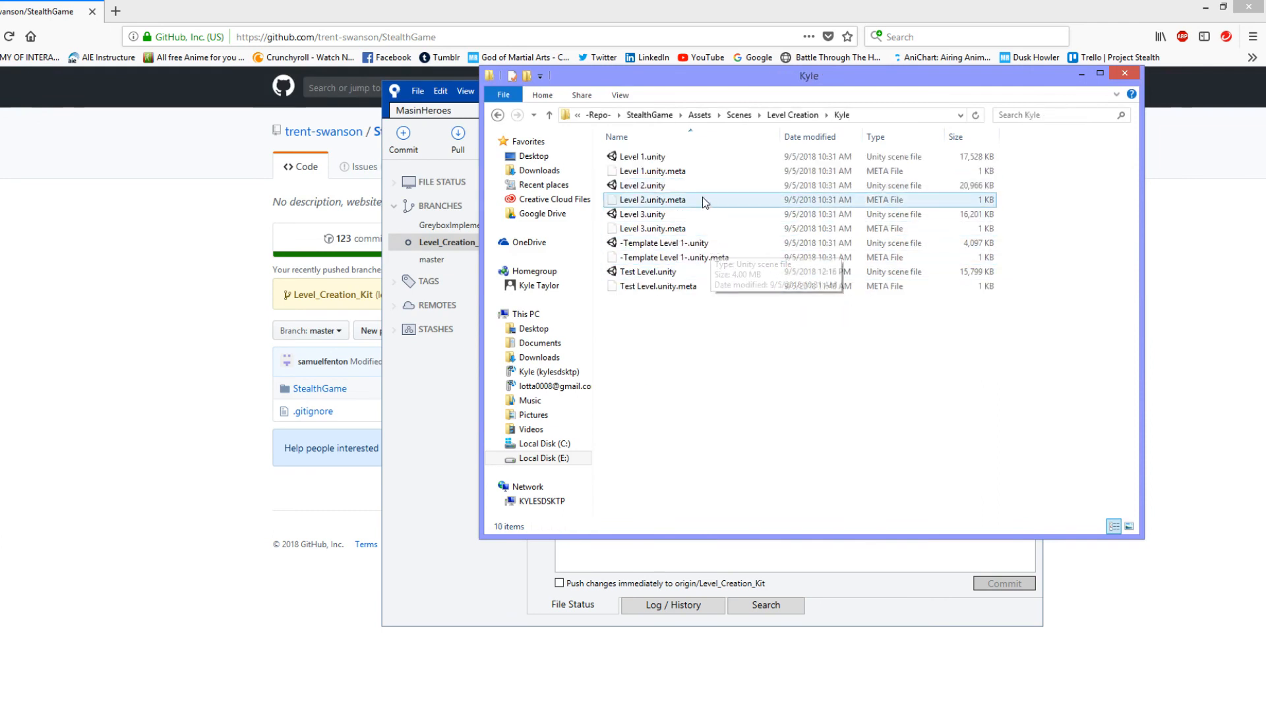
{"action": "left_click", "coordinate": [682, 271]}
{"action": "left_click", "coordinate": [691, 286], "text": "shift"}
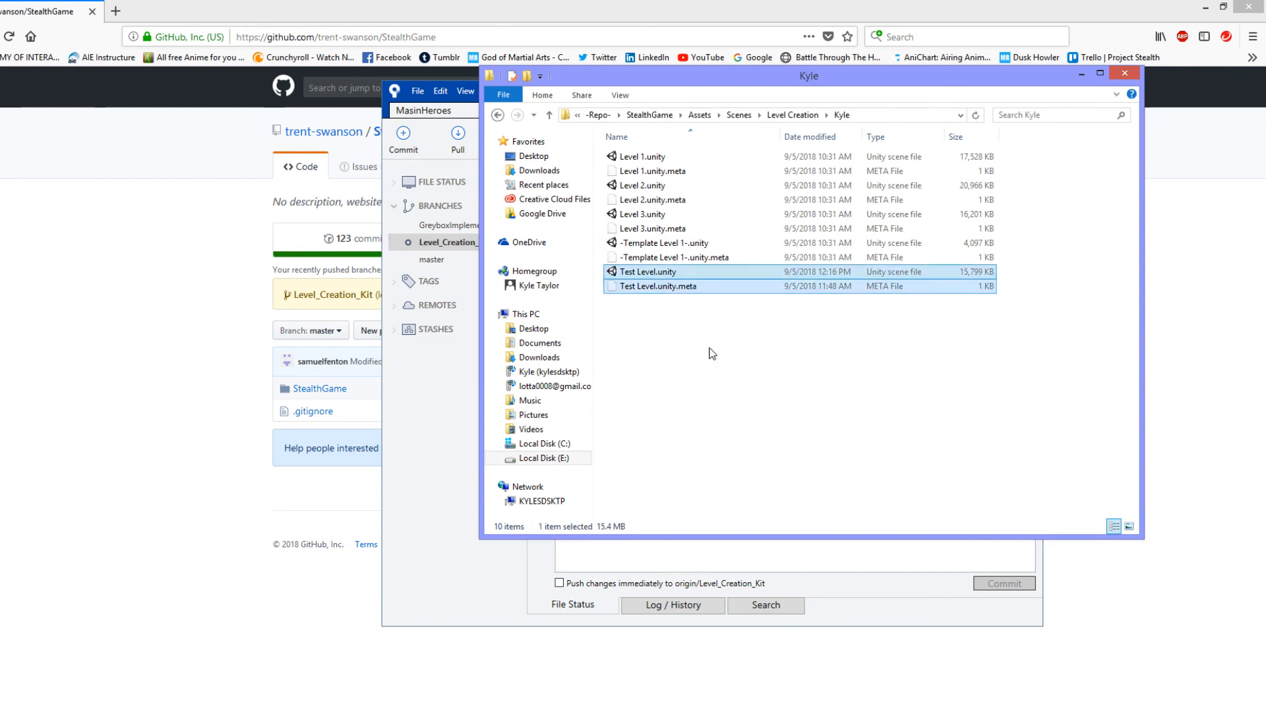